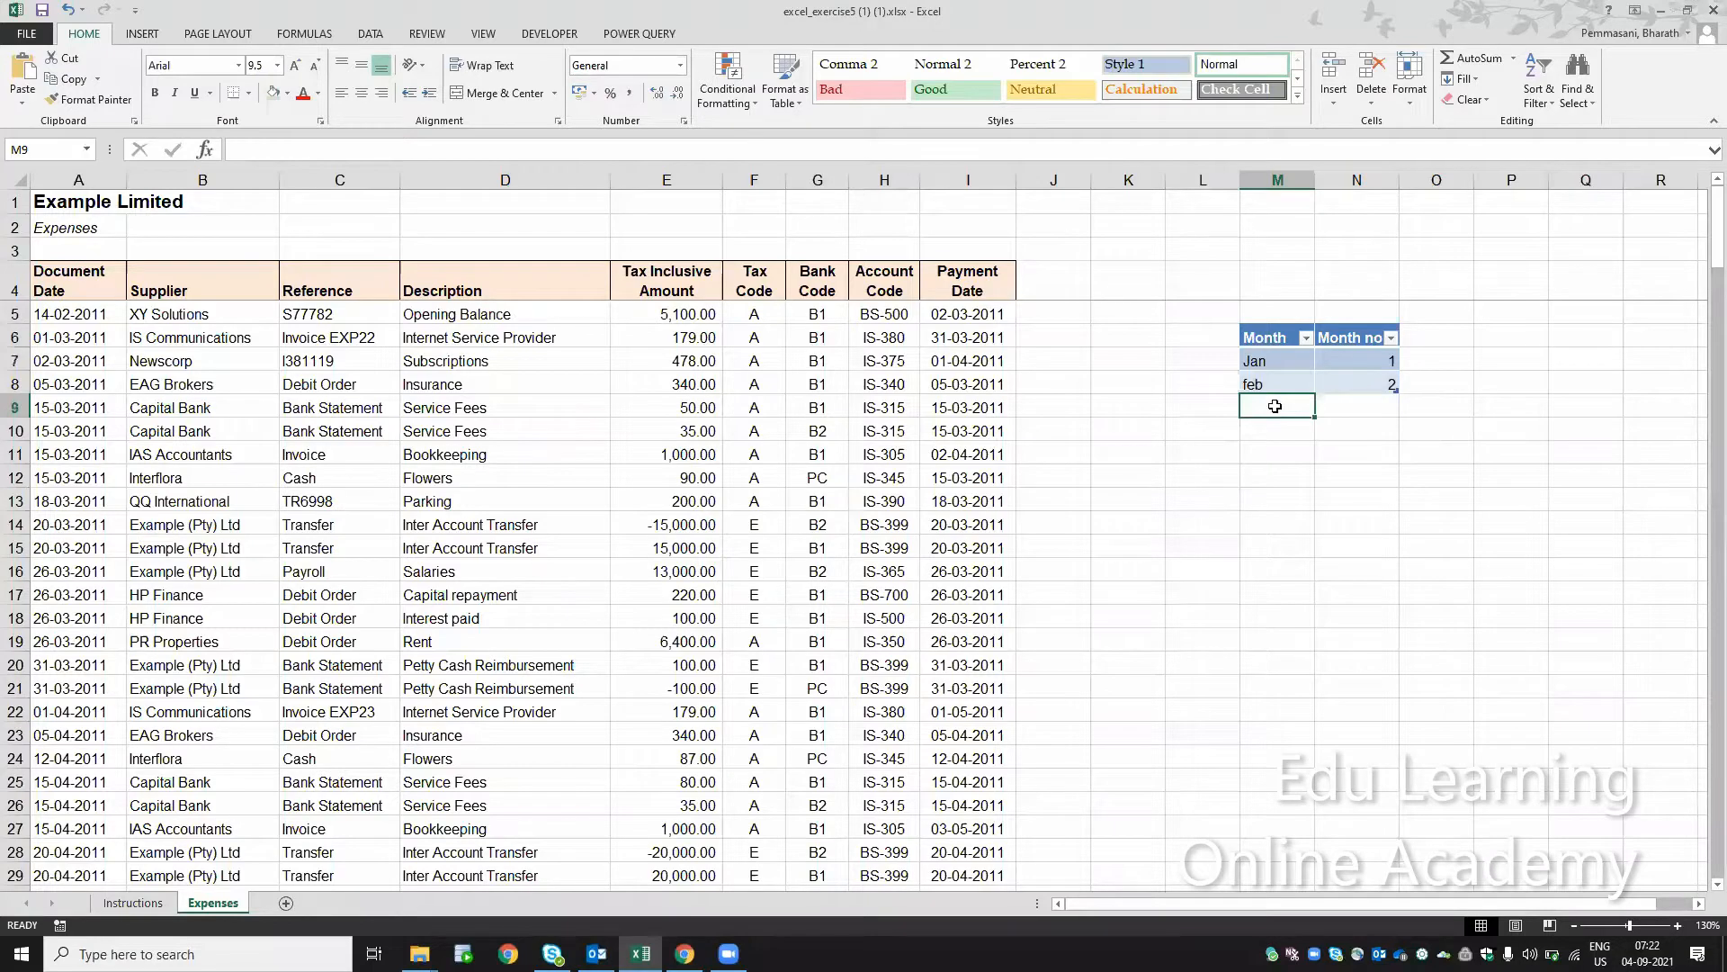
Add a row for Mar with month number 3 directly beneath the sample month table
text(Mar)
key(Tab)
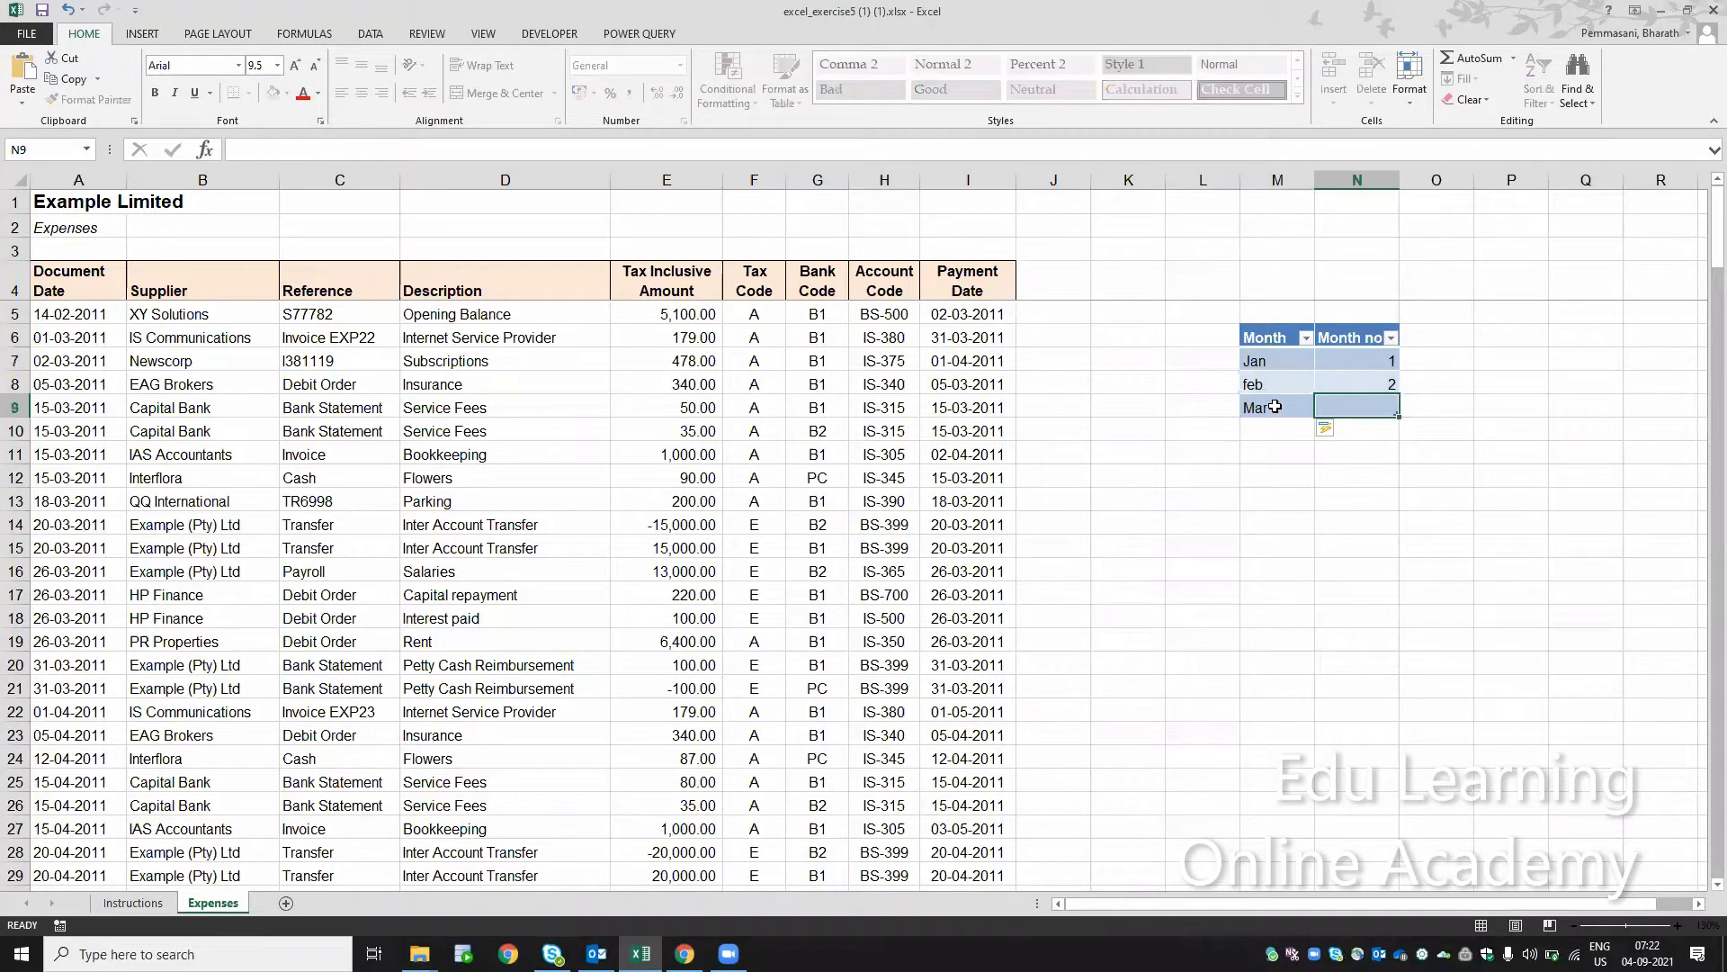
text(3)
key(Return)
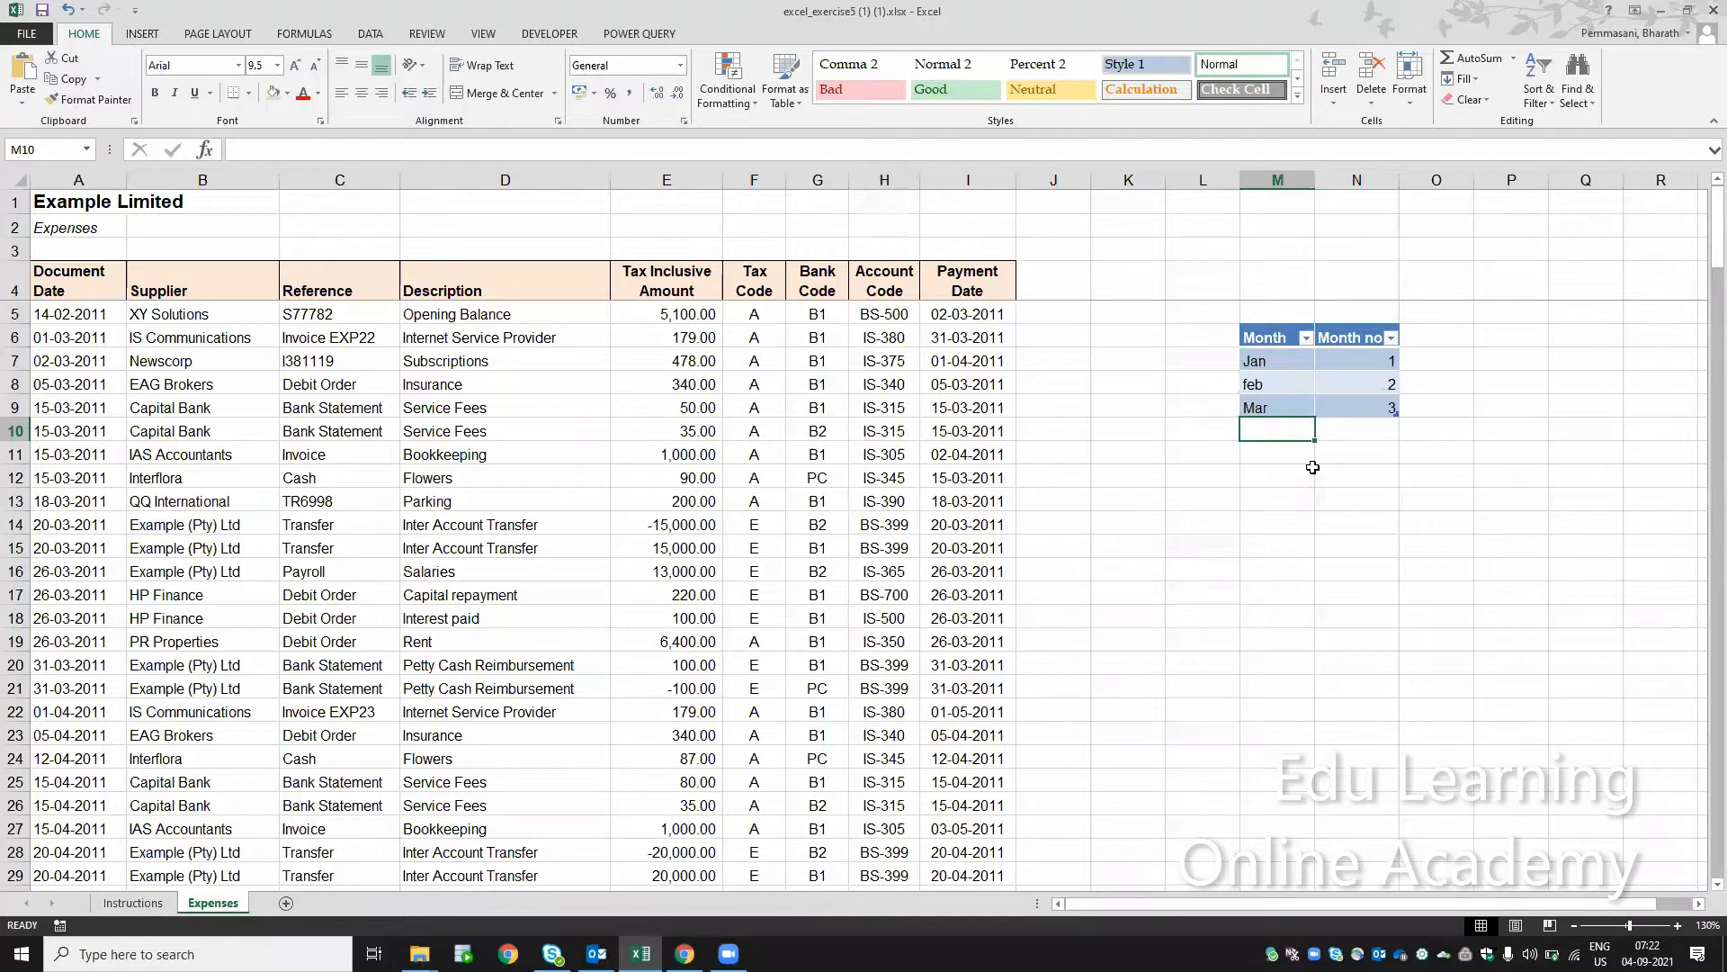
Enter Jun in cell M14, a few rows away from the sample month table, and clear it again
key(Down)
key(Down)
key(Down)
key(Down)
text(Jun)
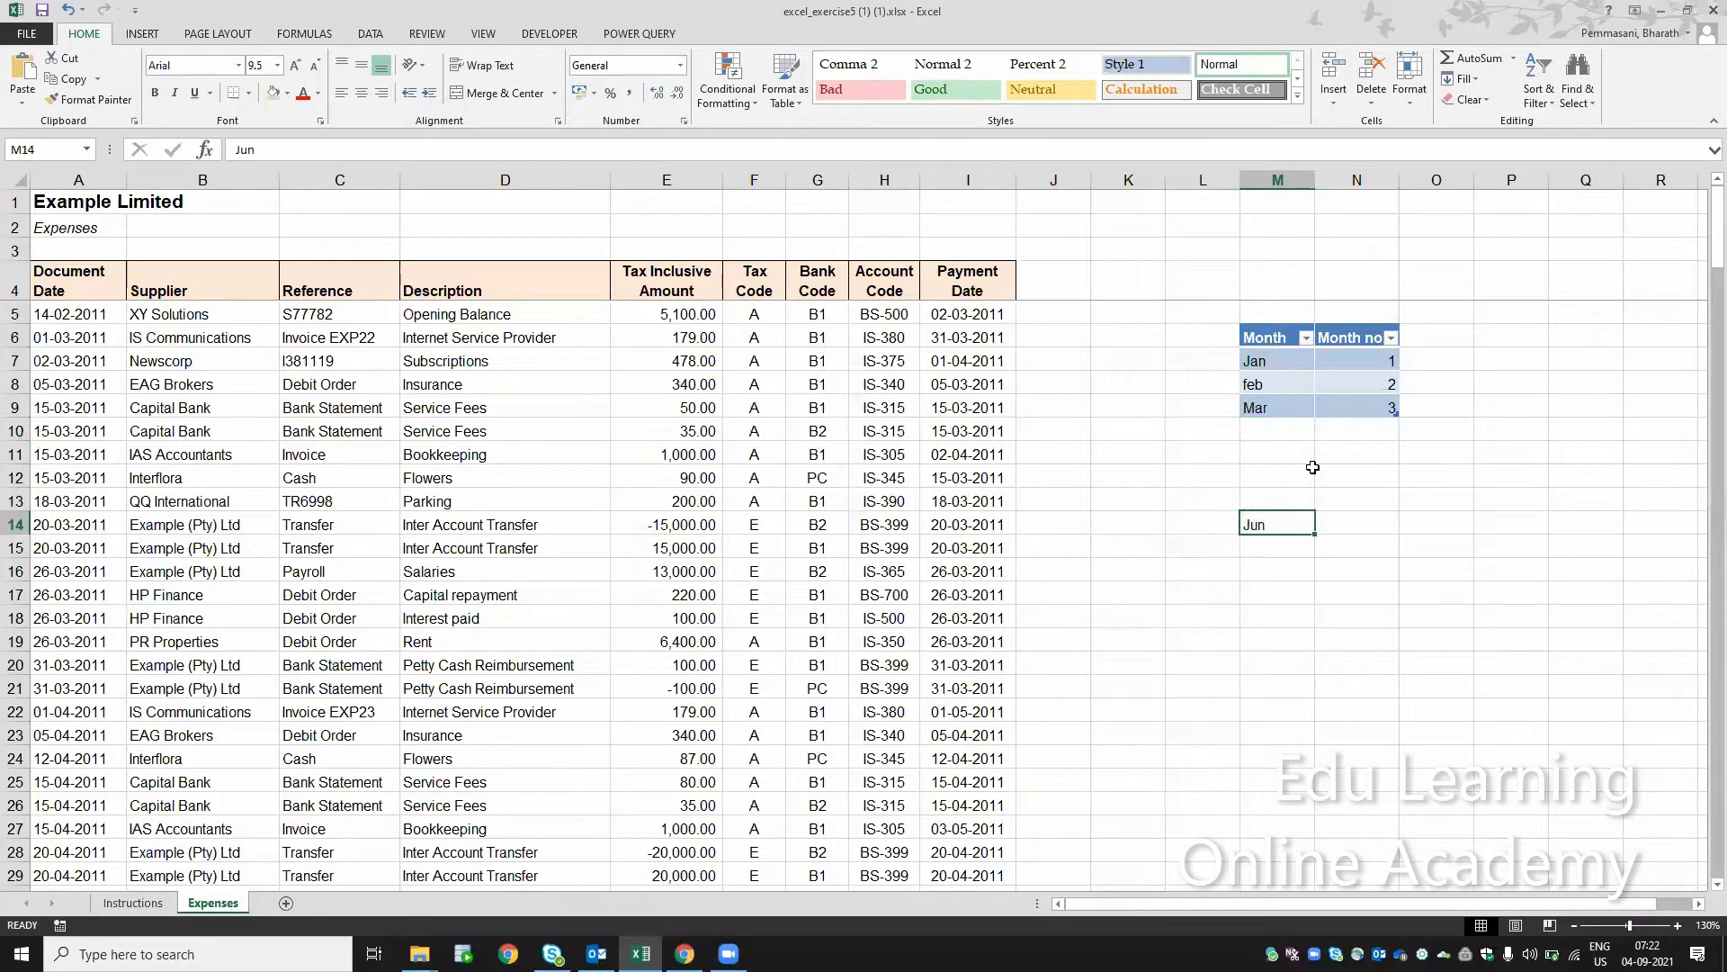
key(Delete)
Add Apr with month number 4 and the month name May as new rows of the sample month table
key(Up)
key(Up)
key(Up)
key(Up)
text(Apr)
key(Tab)
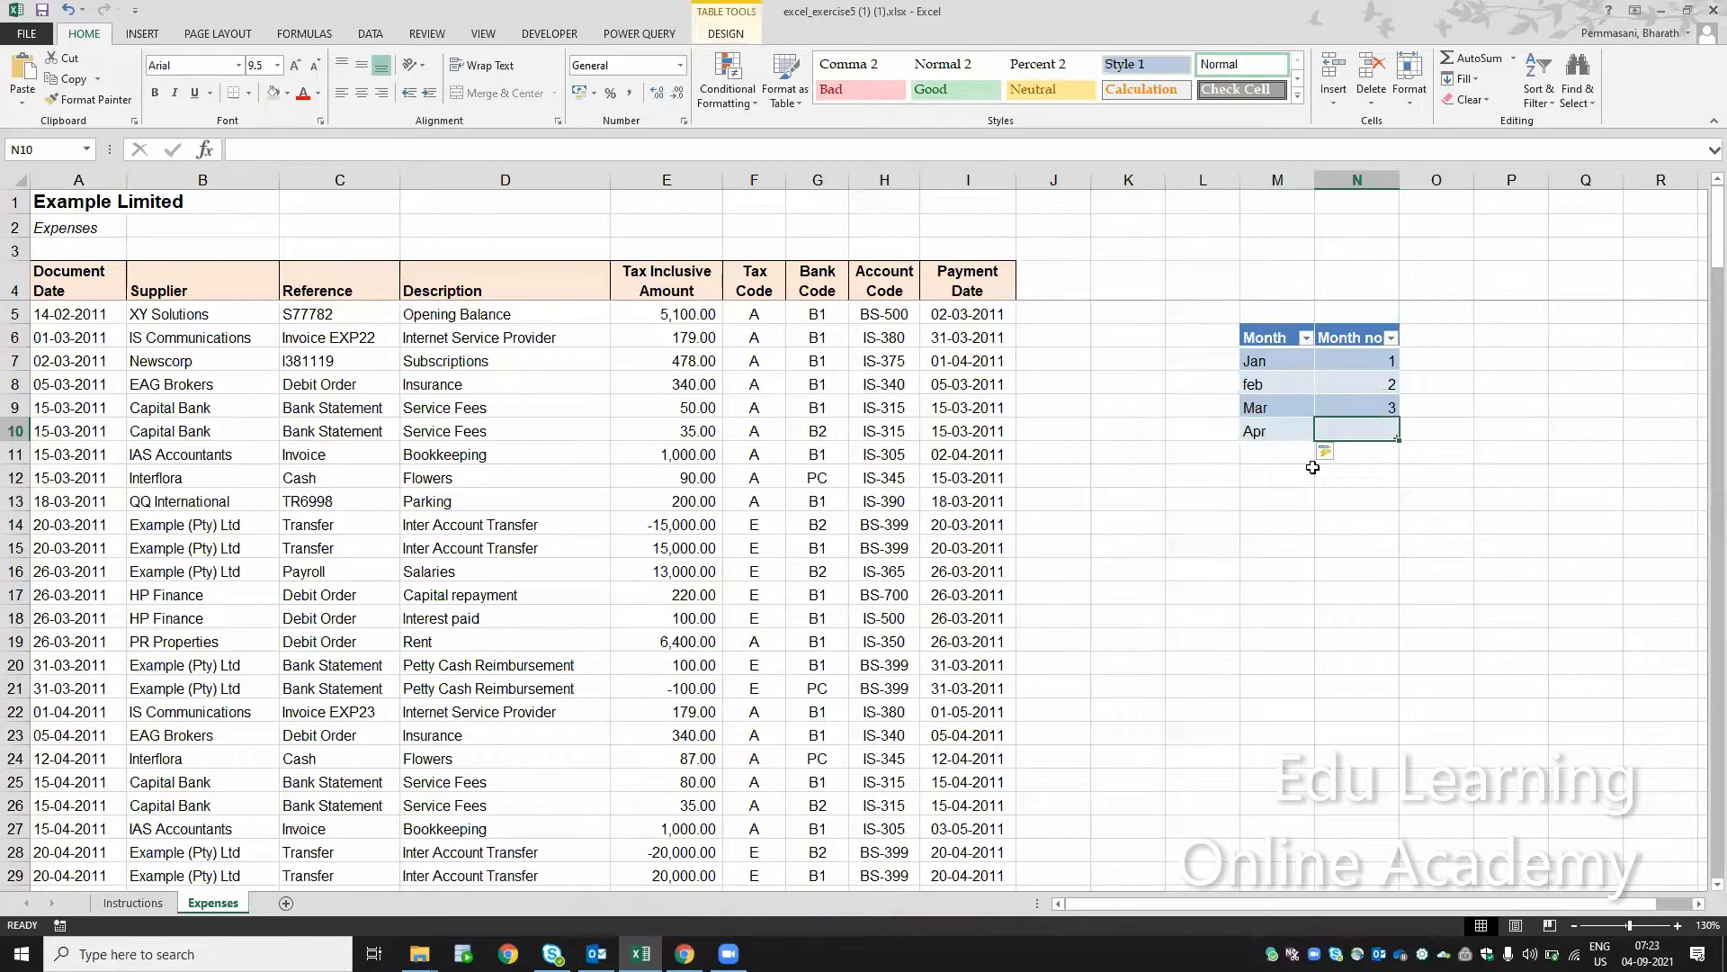
text(4)
key(Return)
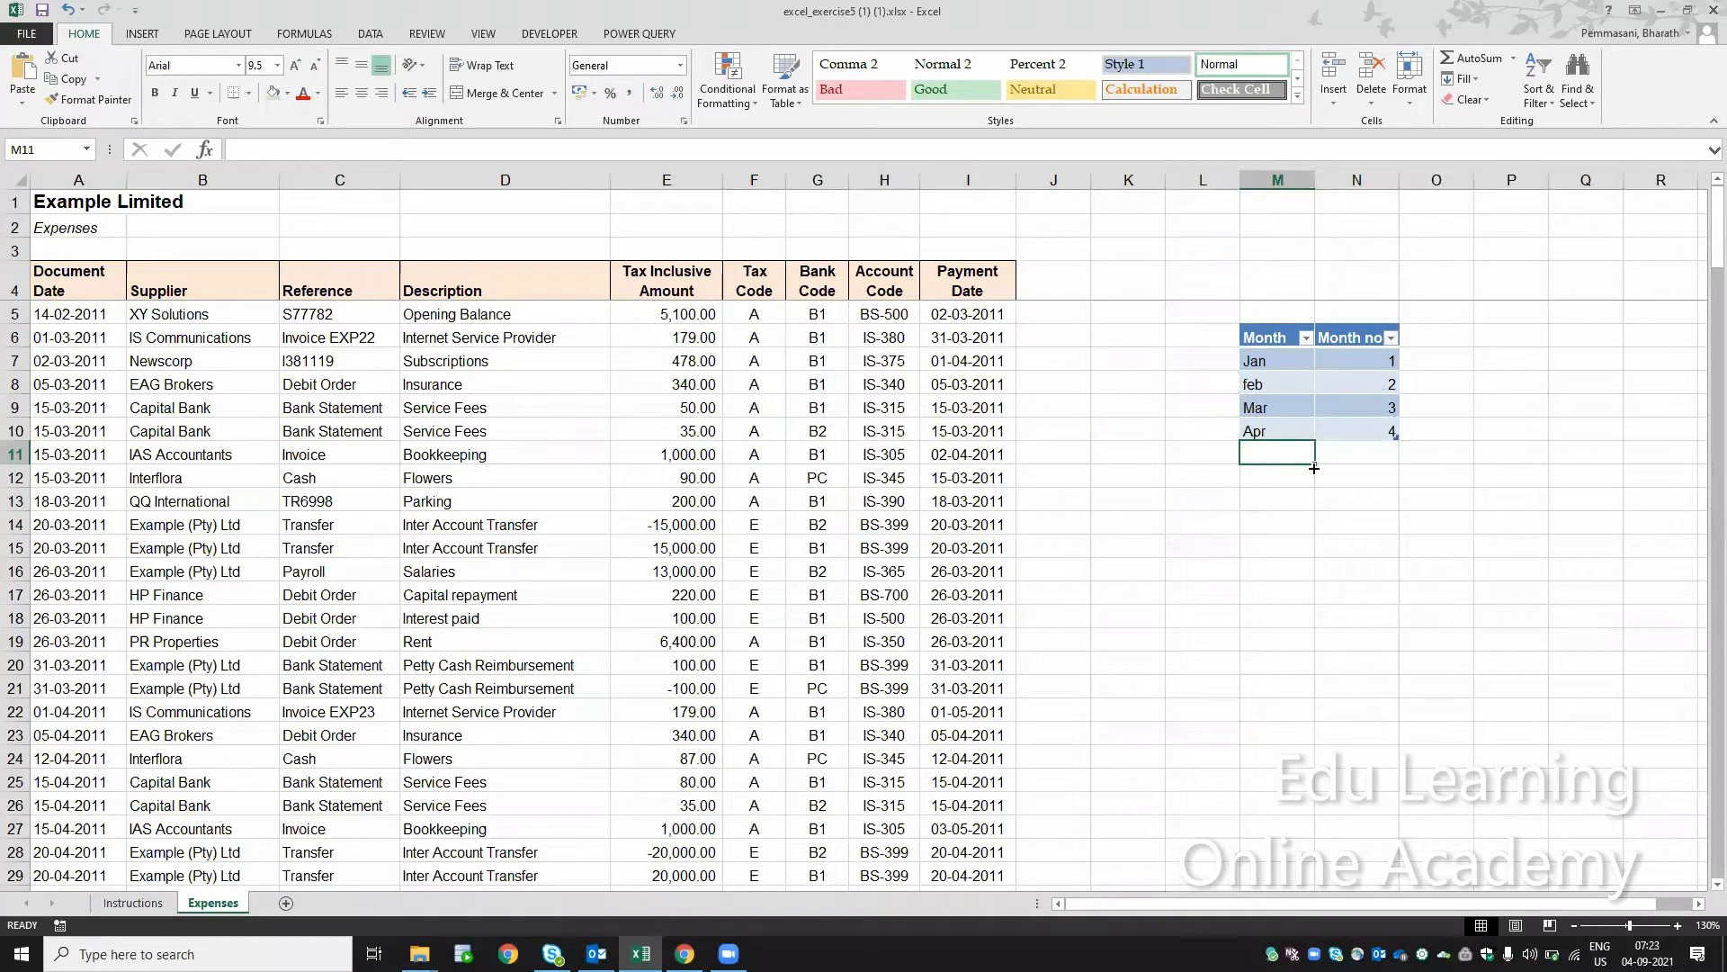
text(May)
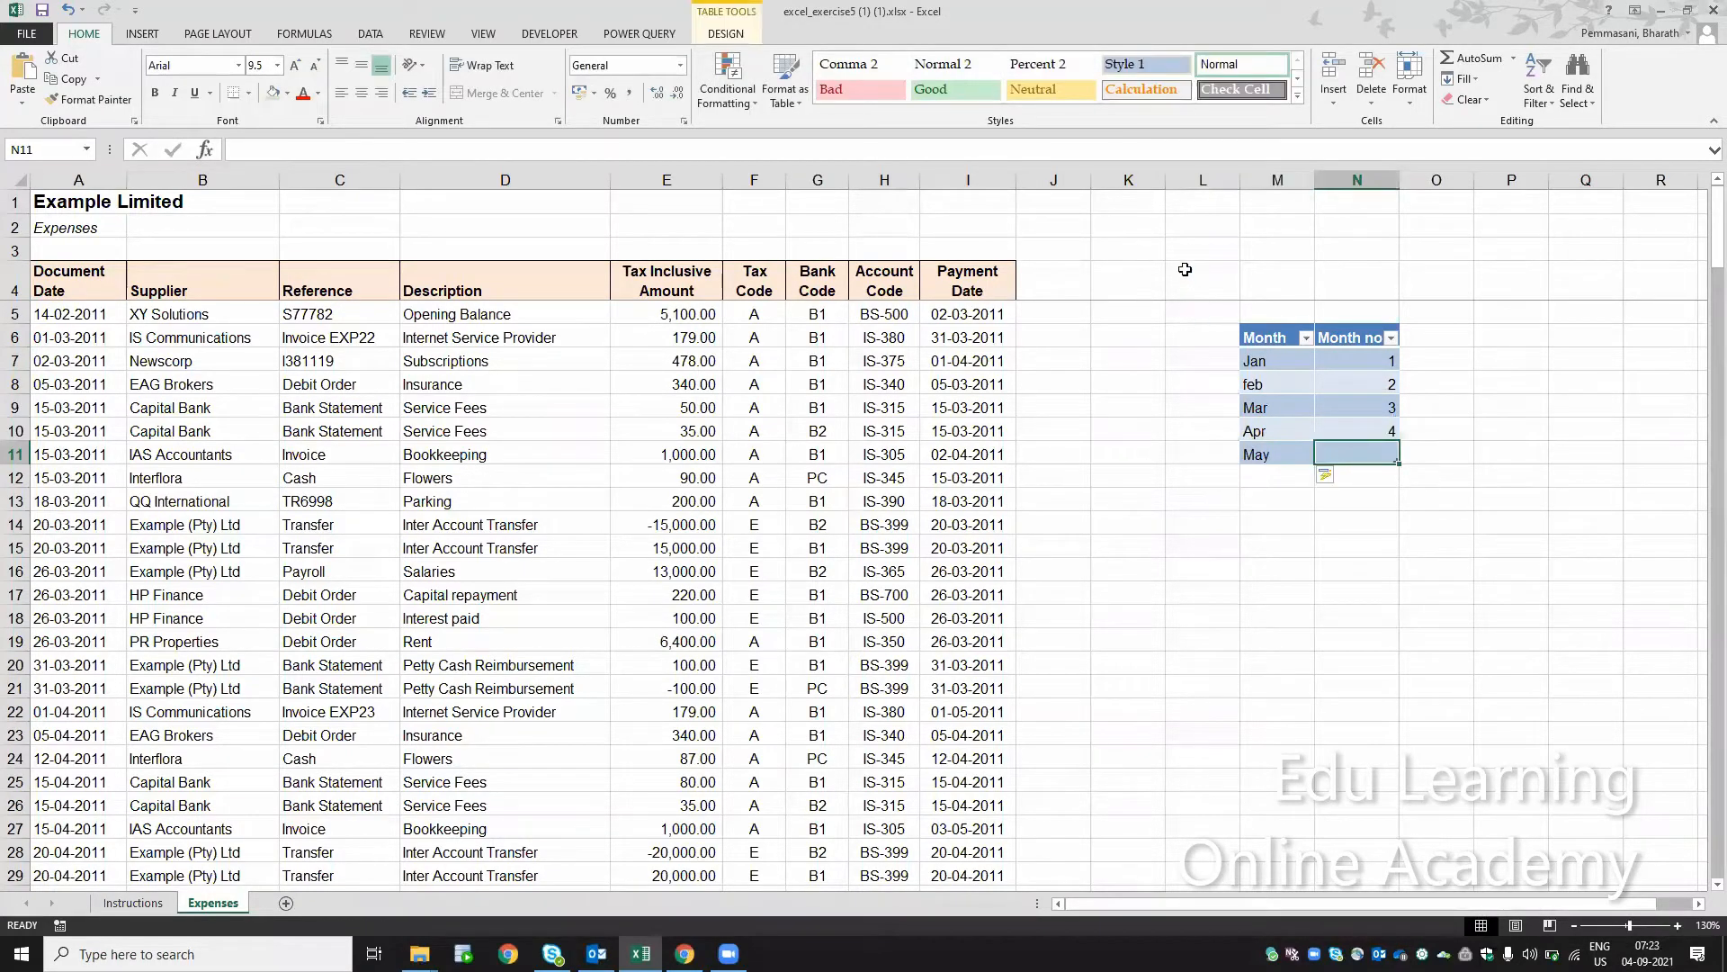
key(Tab)
Delete the sample month table by clearing the range L4:O20 on the Expenses sheet
drag(1203, 281, 1464, 658)
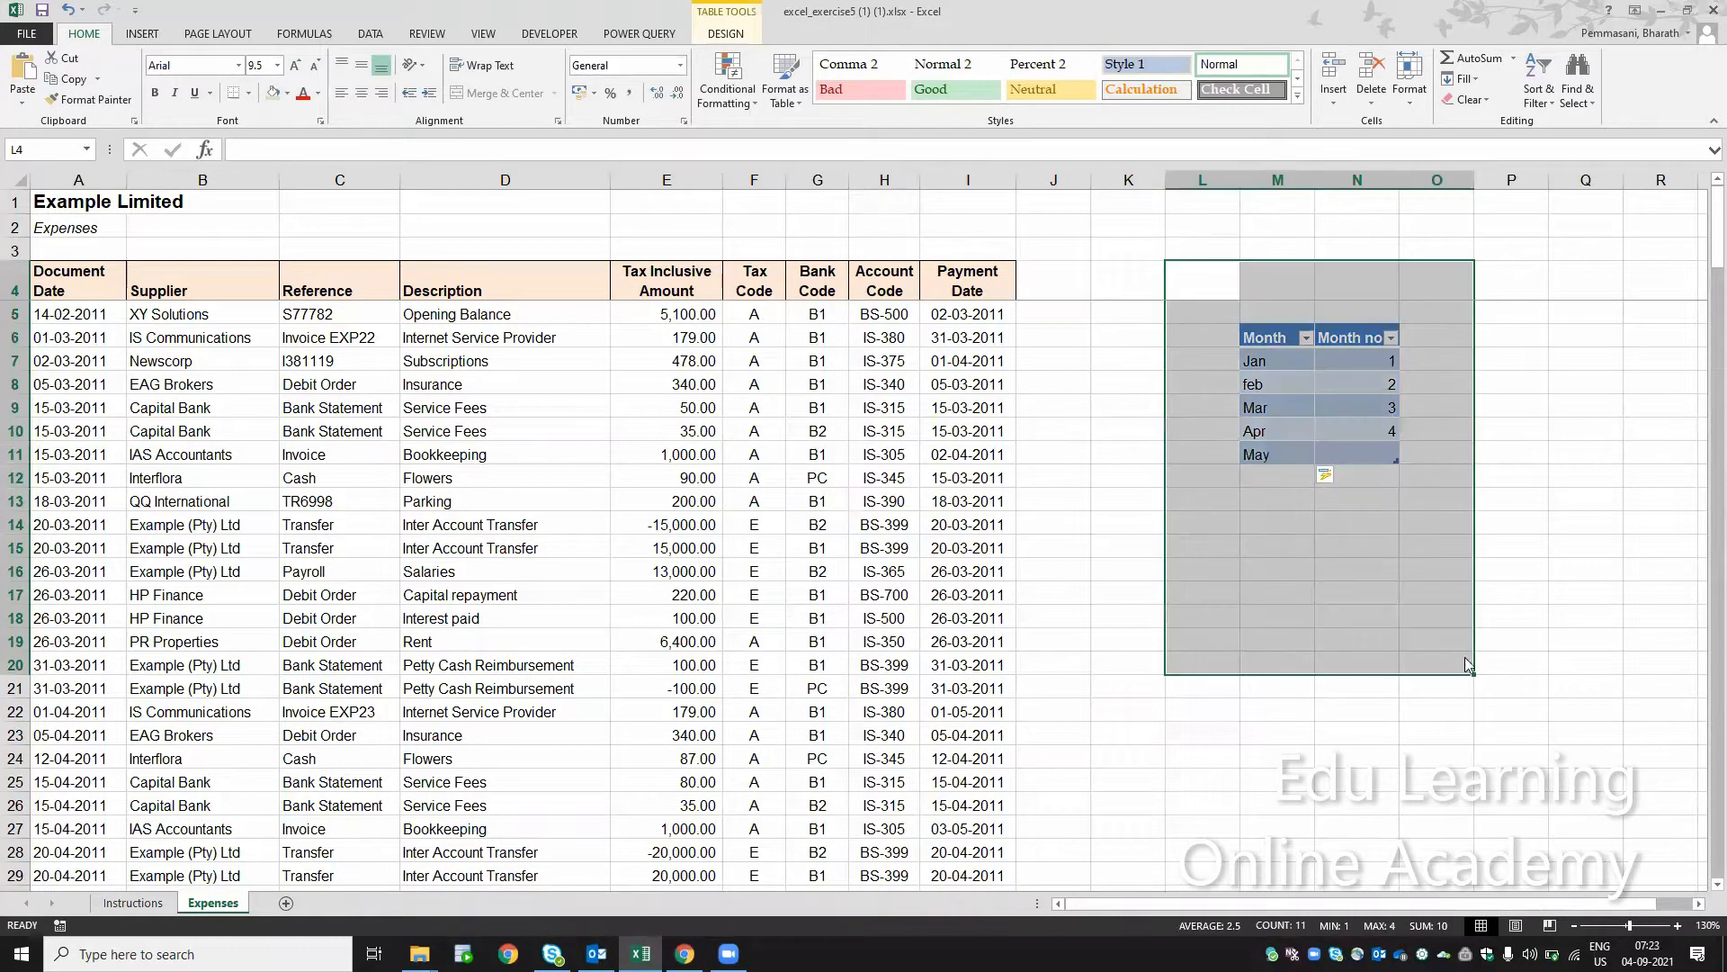
key(Delete)
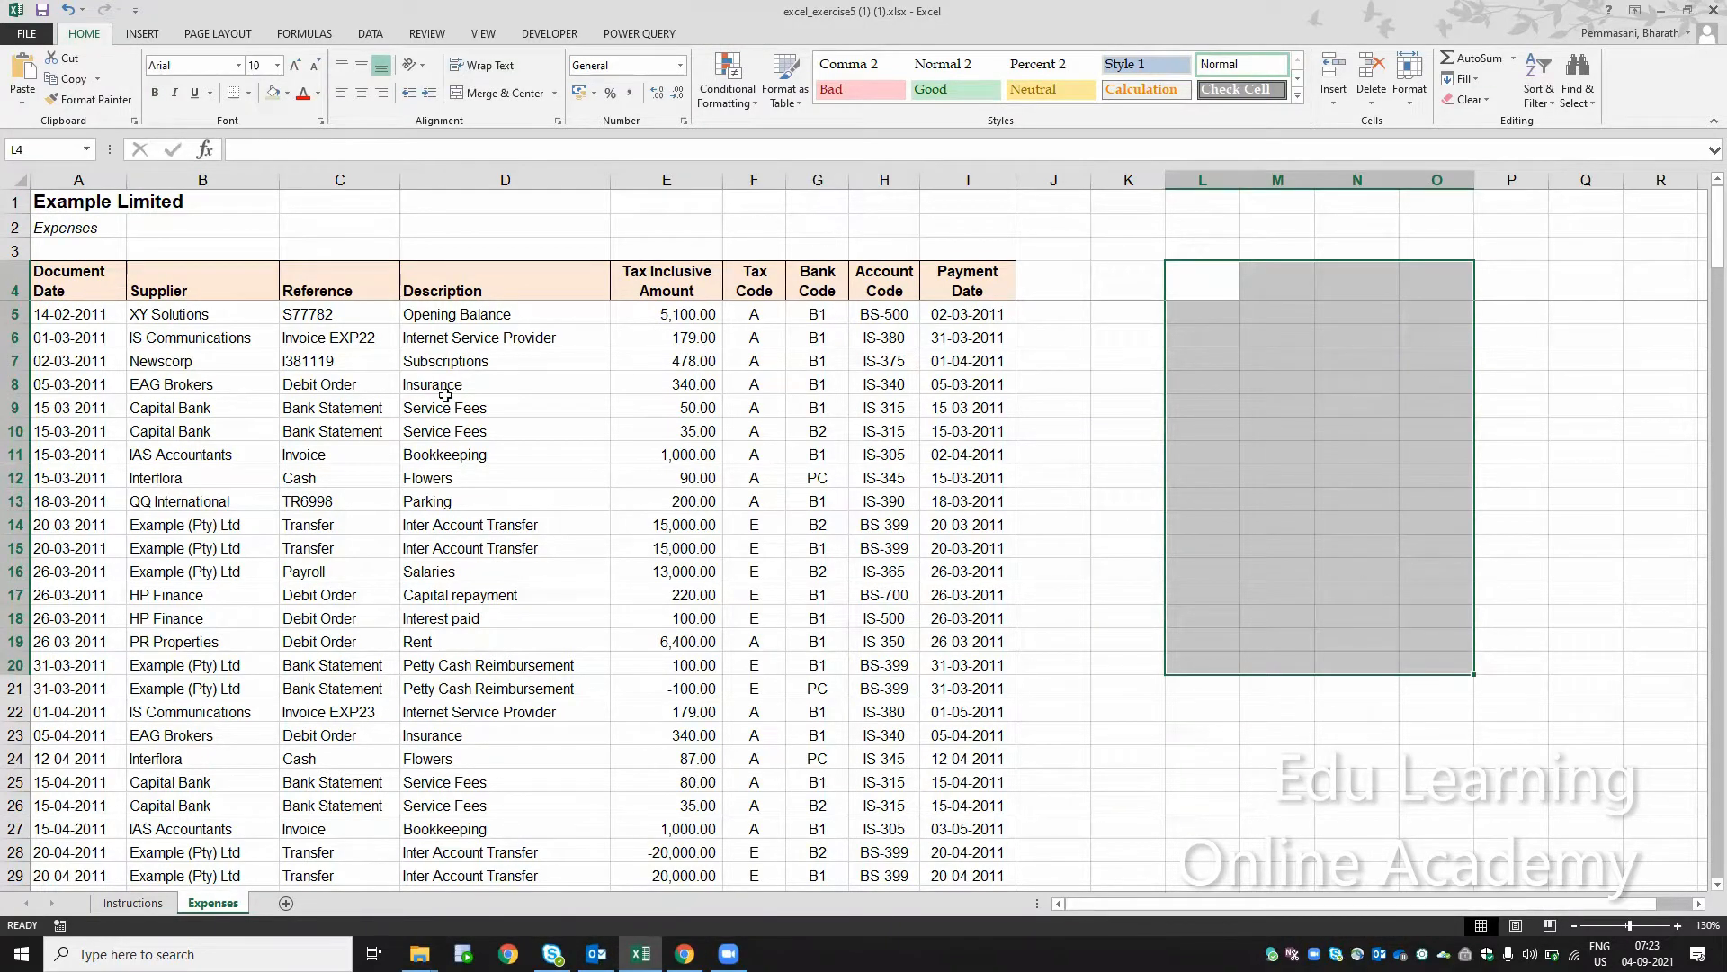
Convert the expenses data in A4:I212 into an Excel table that has headers
click(481, 407)
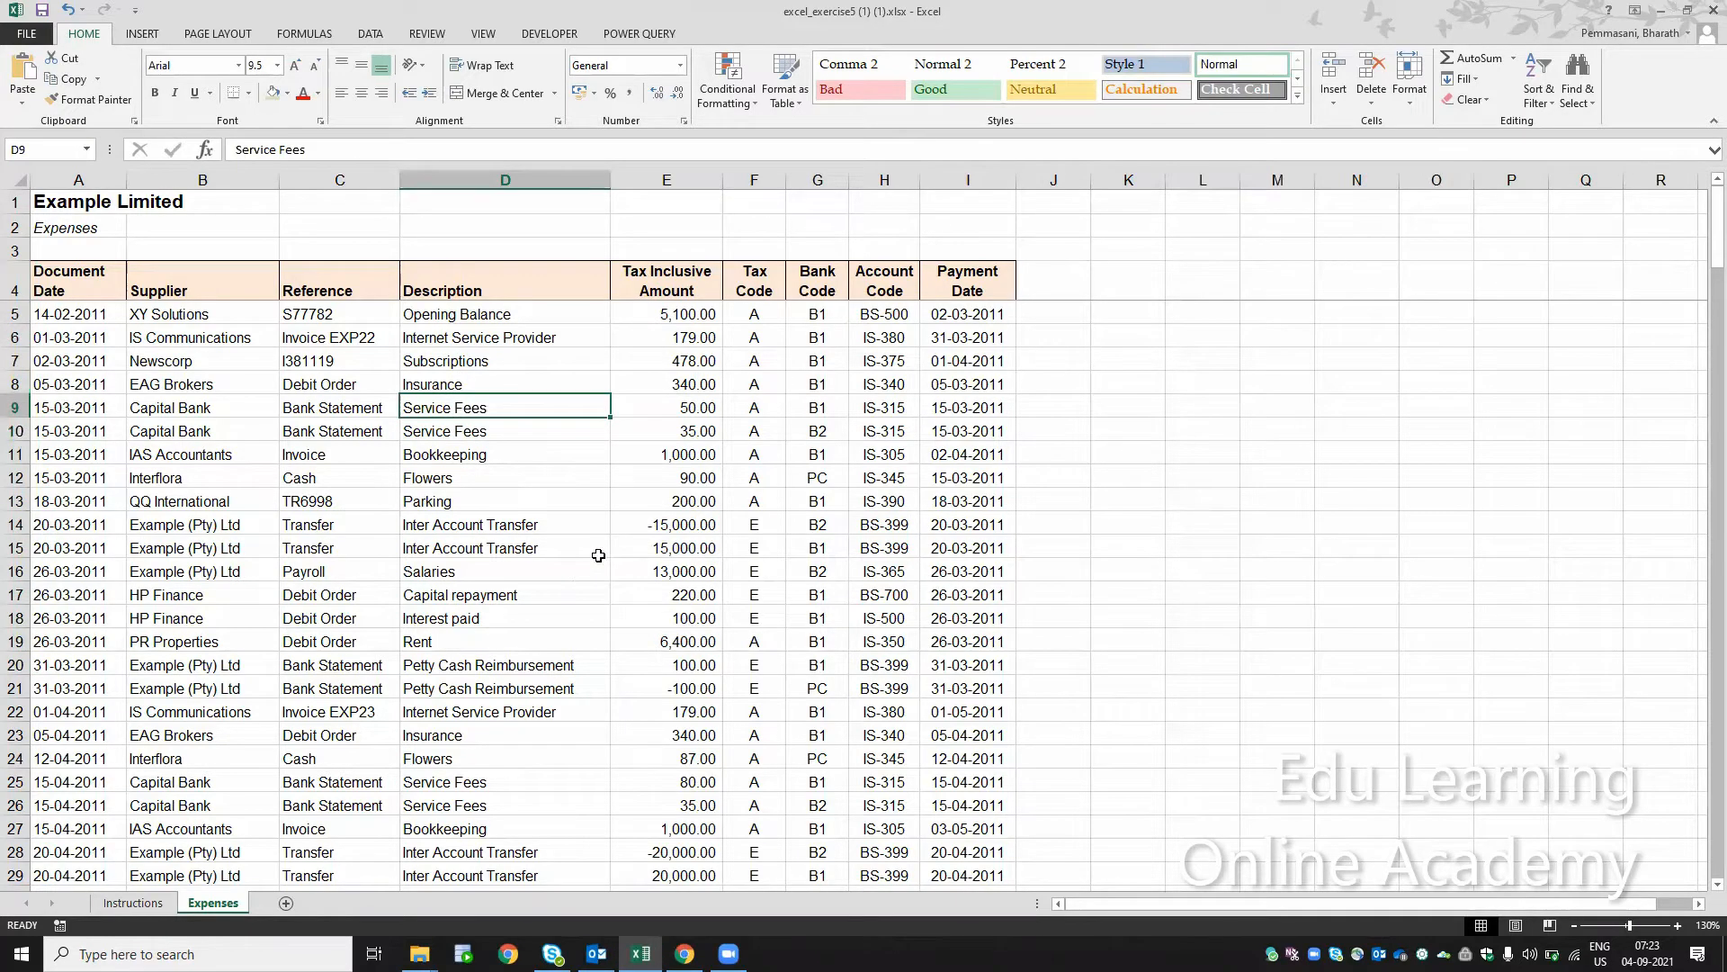
key(ctrl+t)
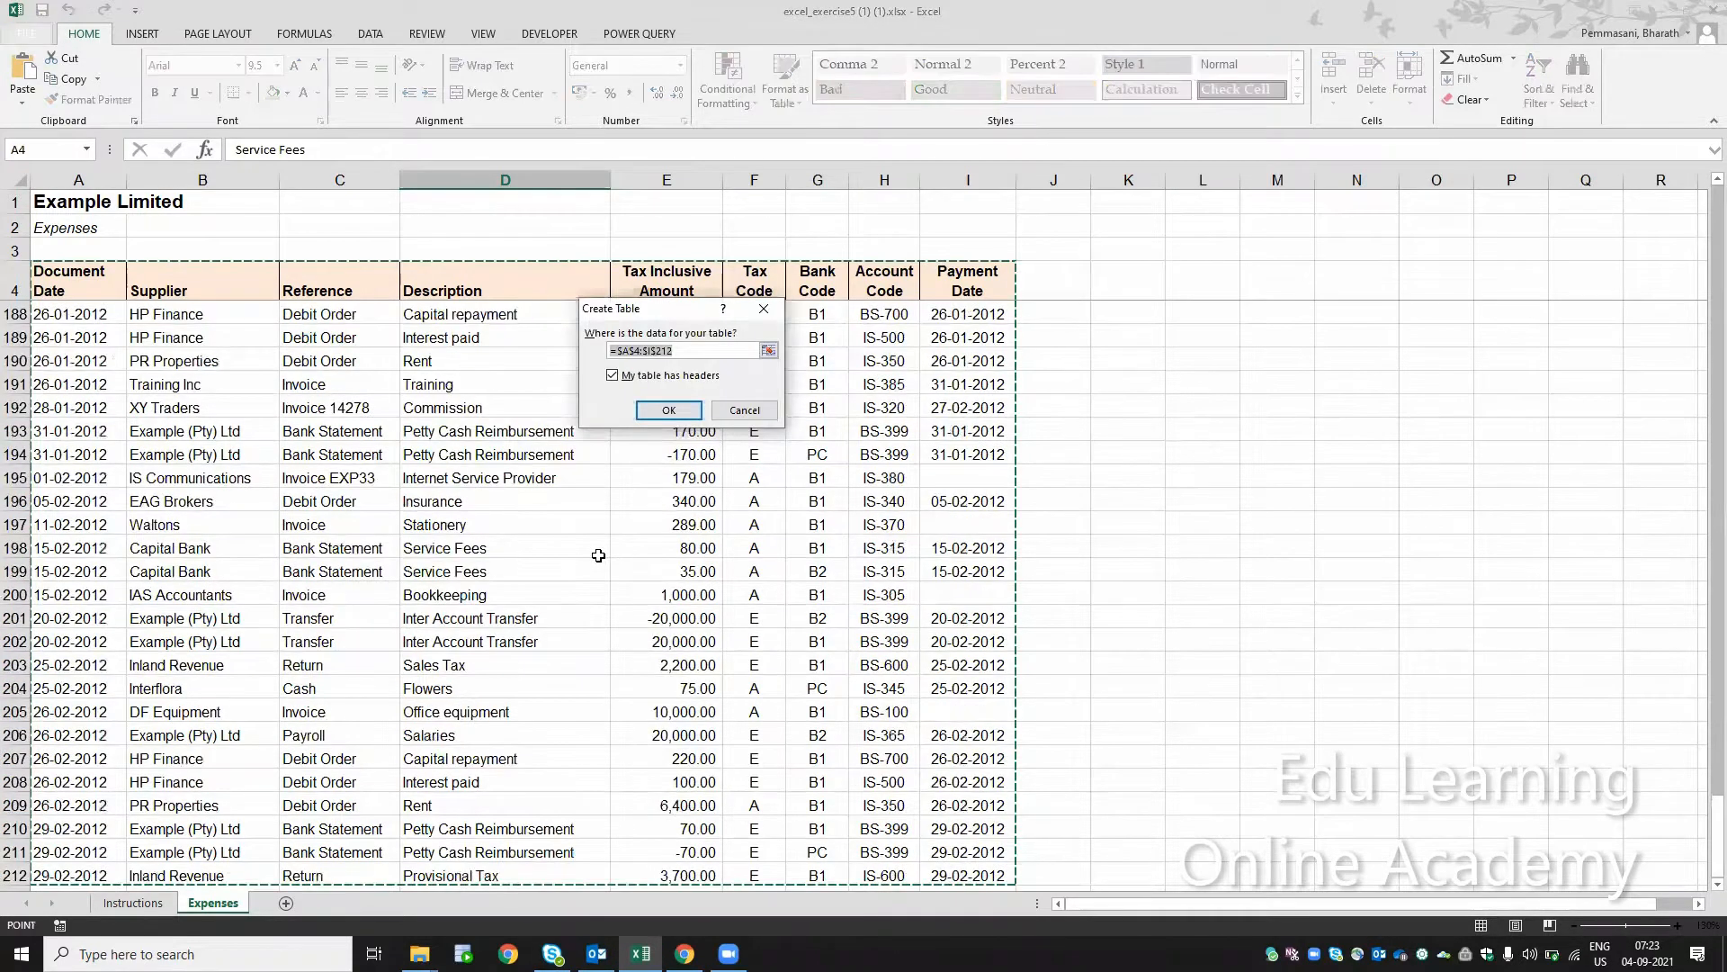
click(669, 410)
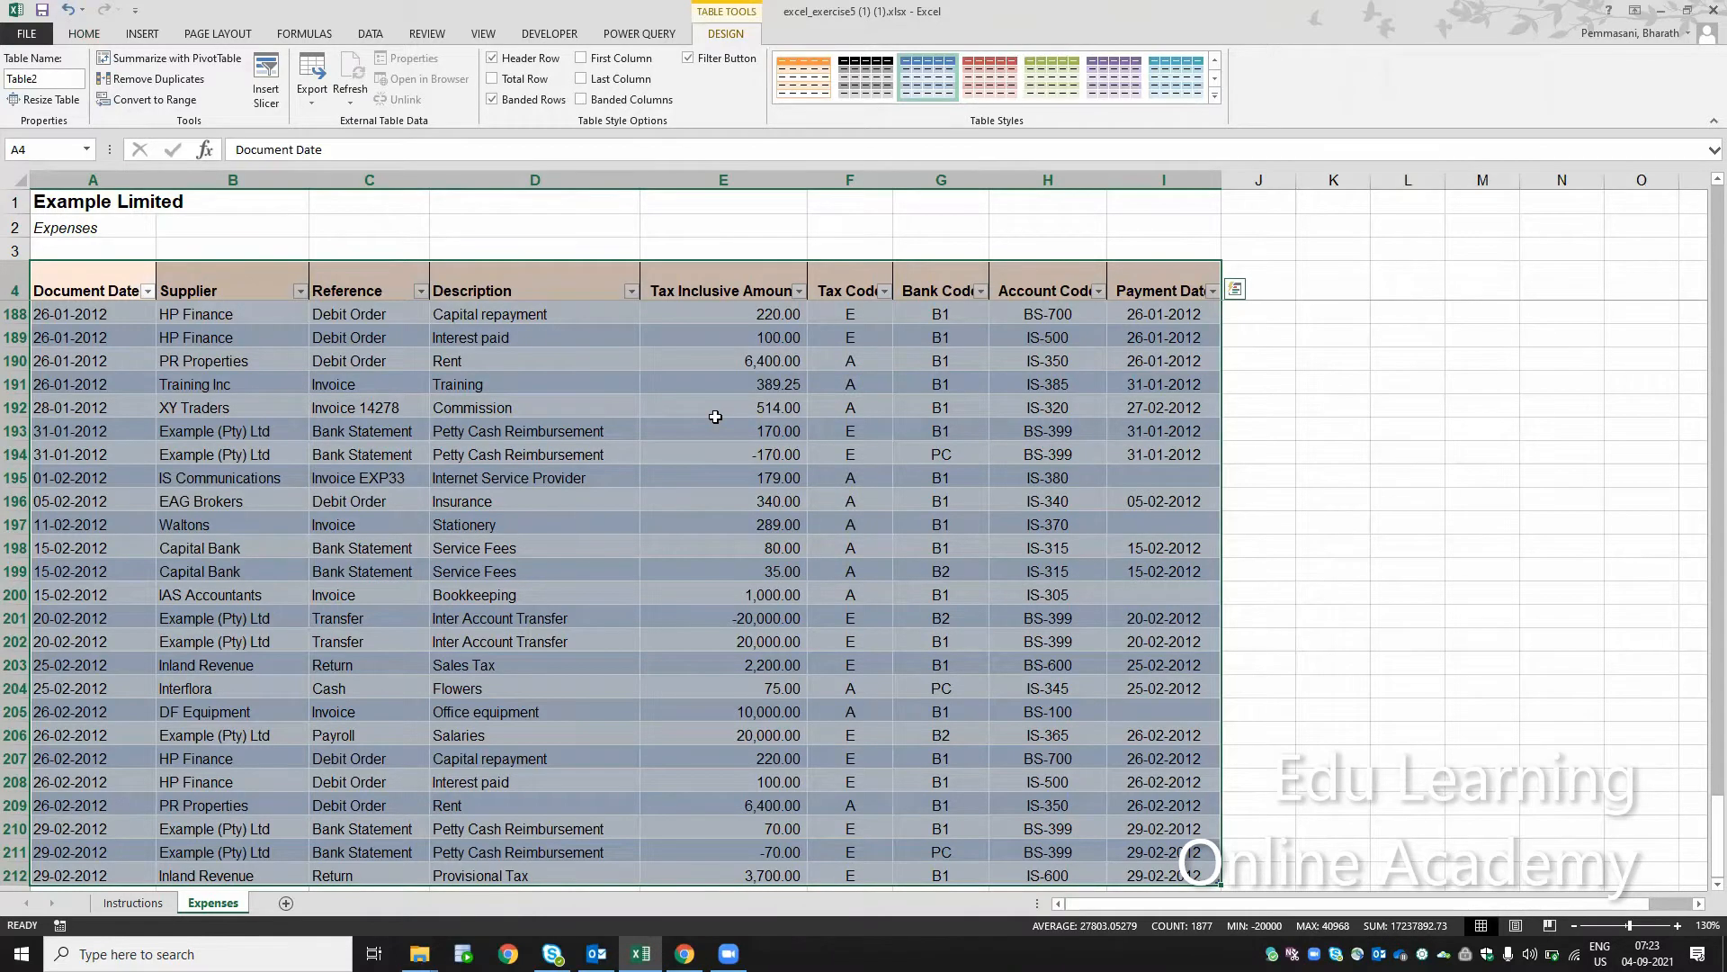
click(715, 416)
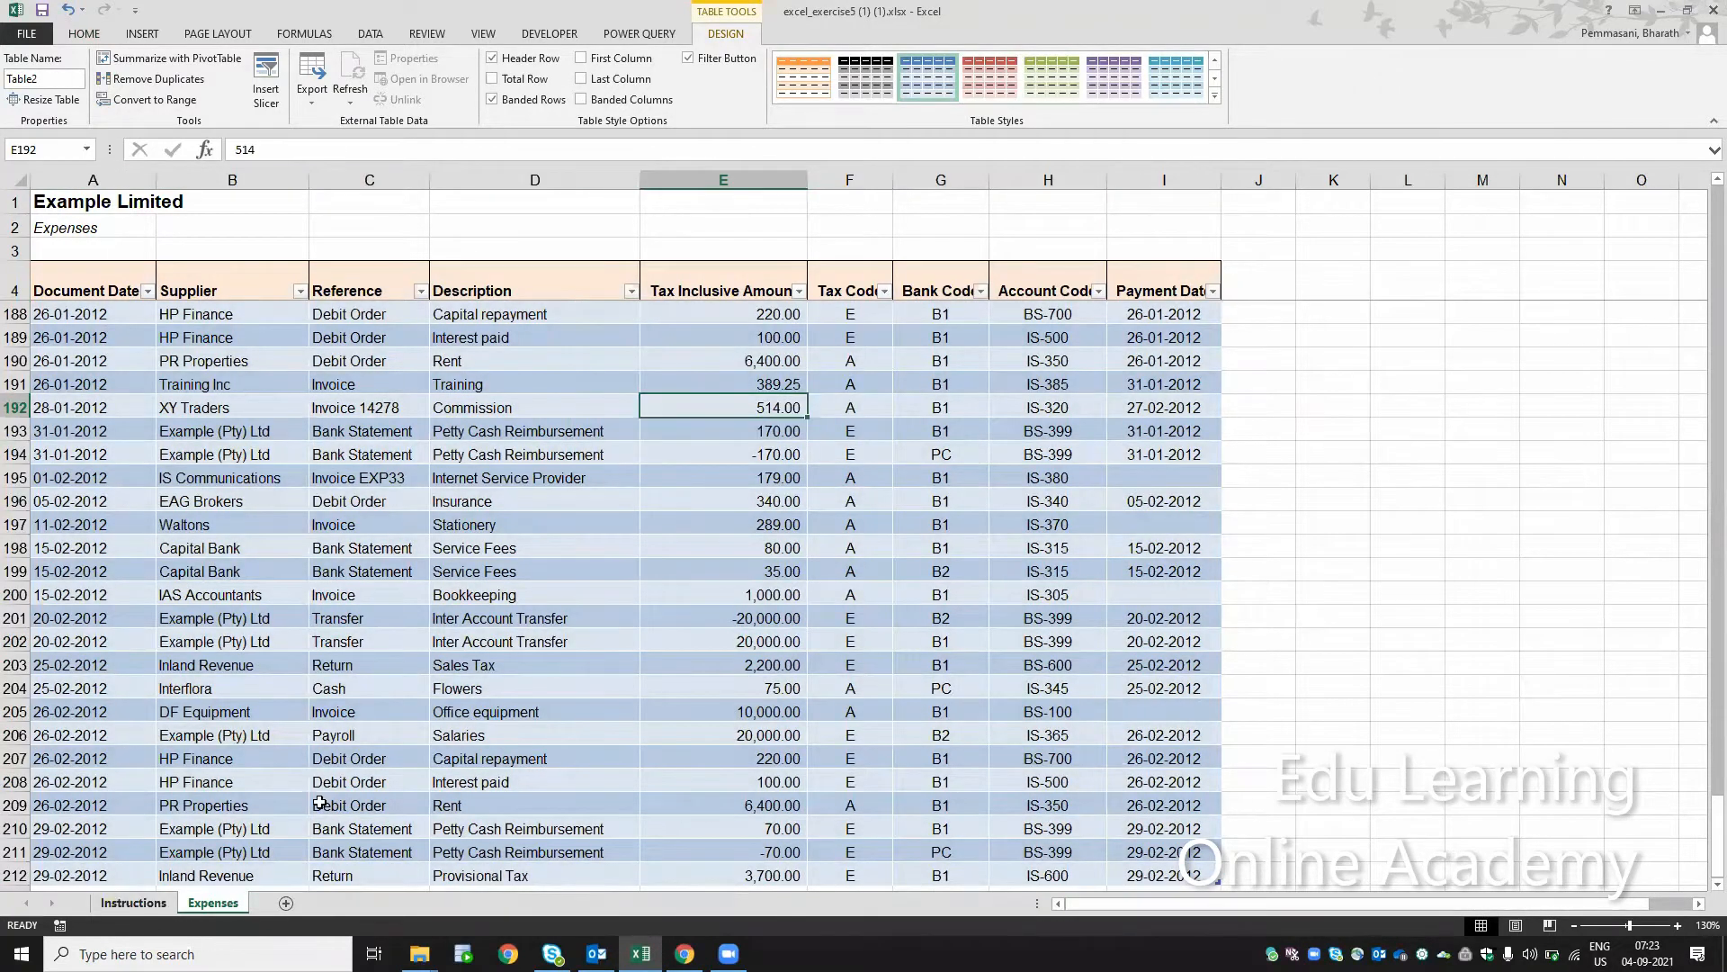
Examine the last row of the expenses table and the empty row beneath it, and return to the first record
key(ctrl+Left)
key(ctrl+Down)
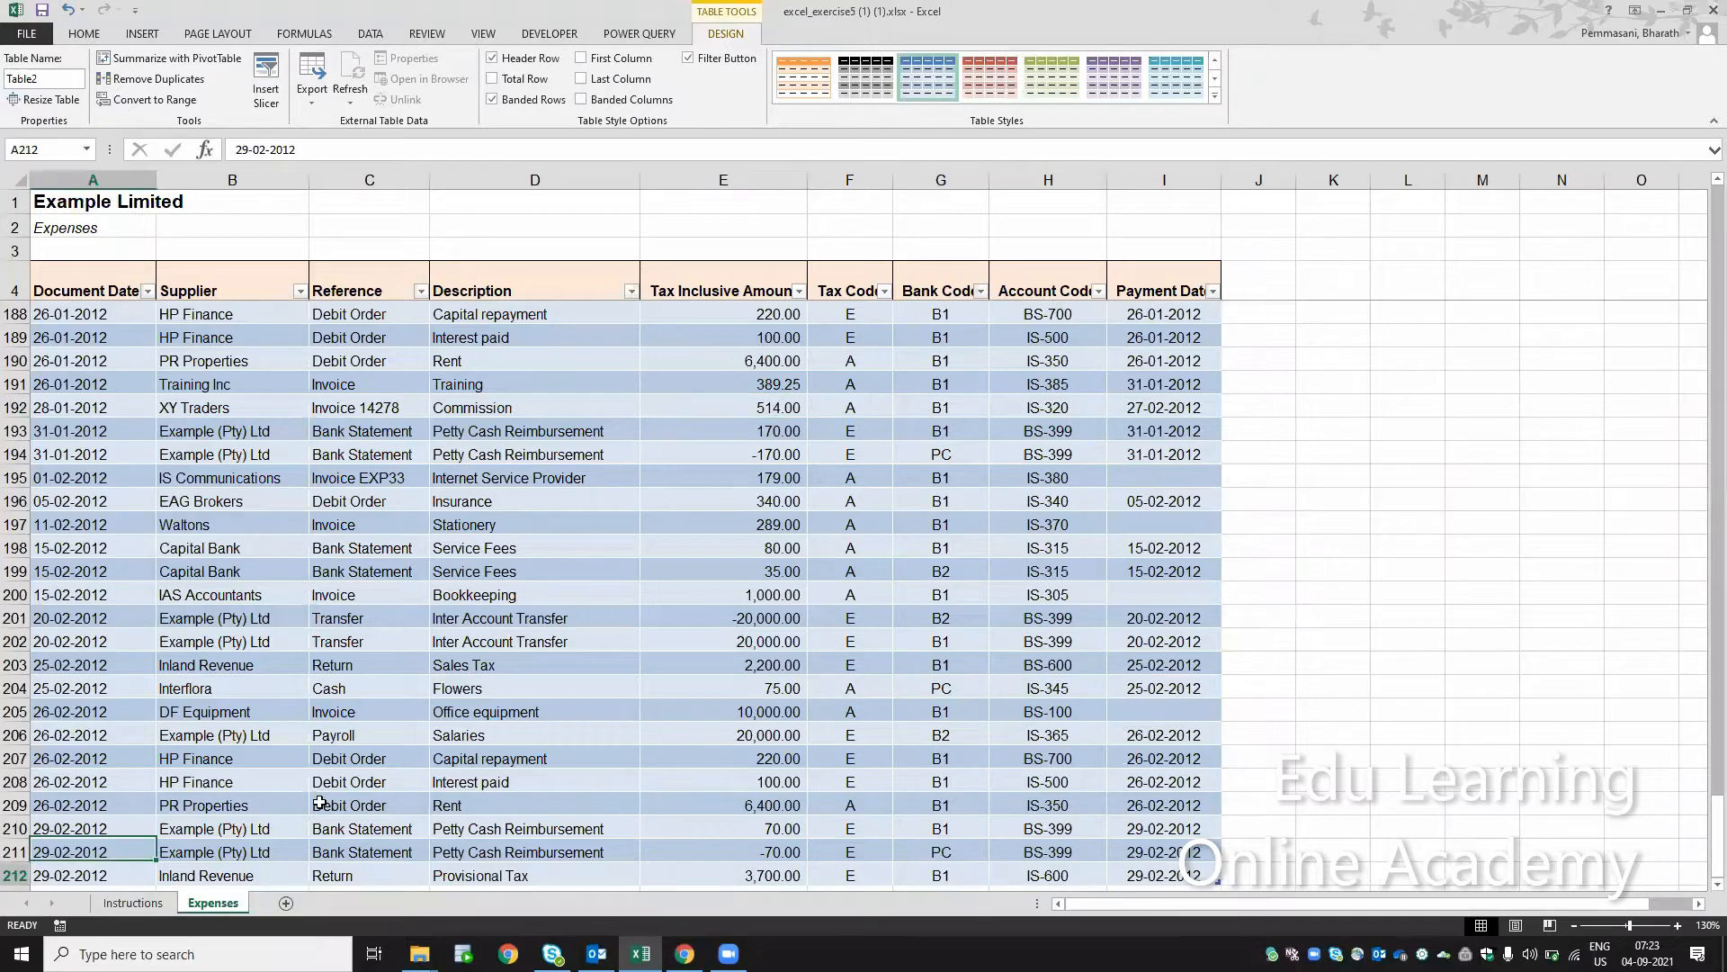
key(Down)
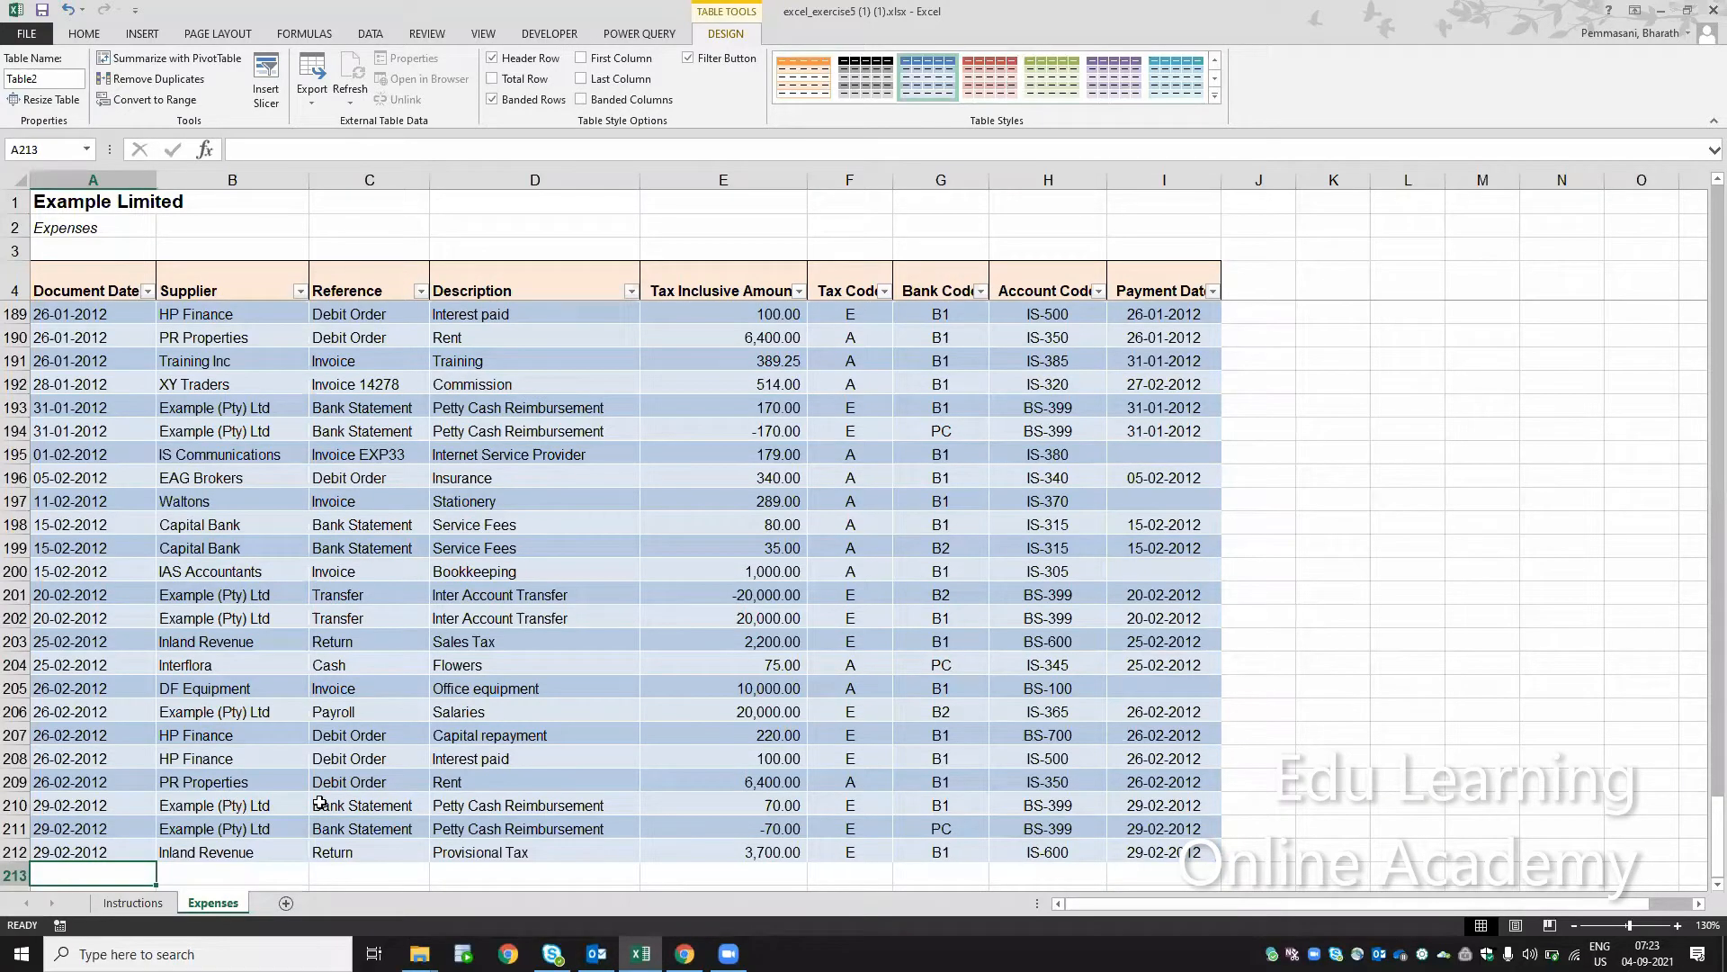
key(Right)
key(Right)
key(Right)
key(Right)
key(Right)
key(Right)
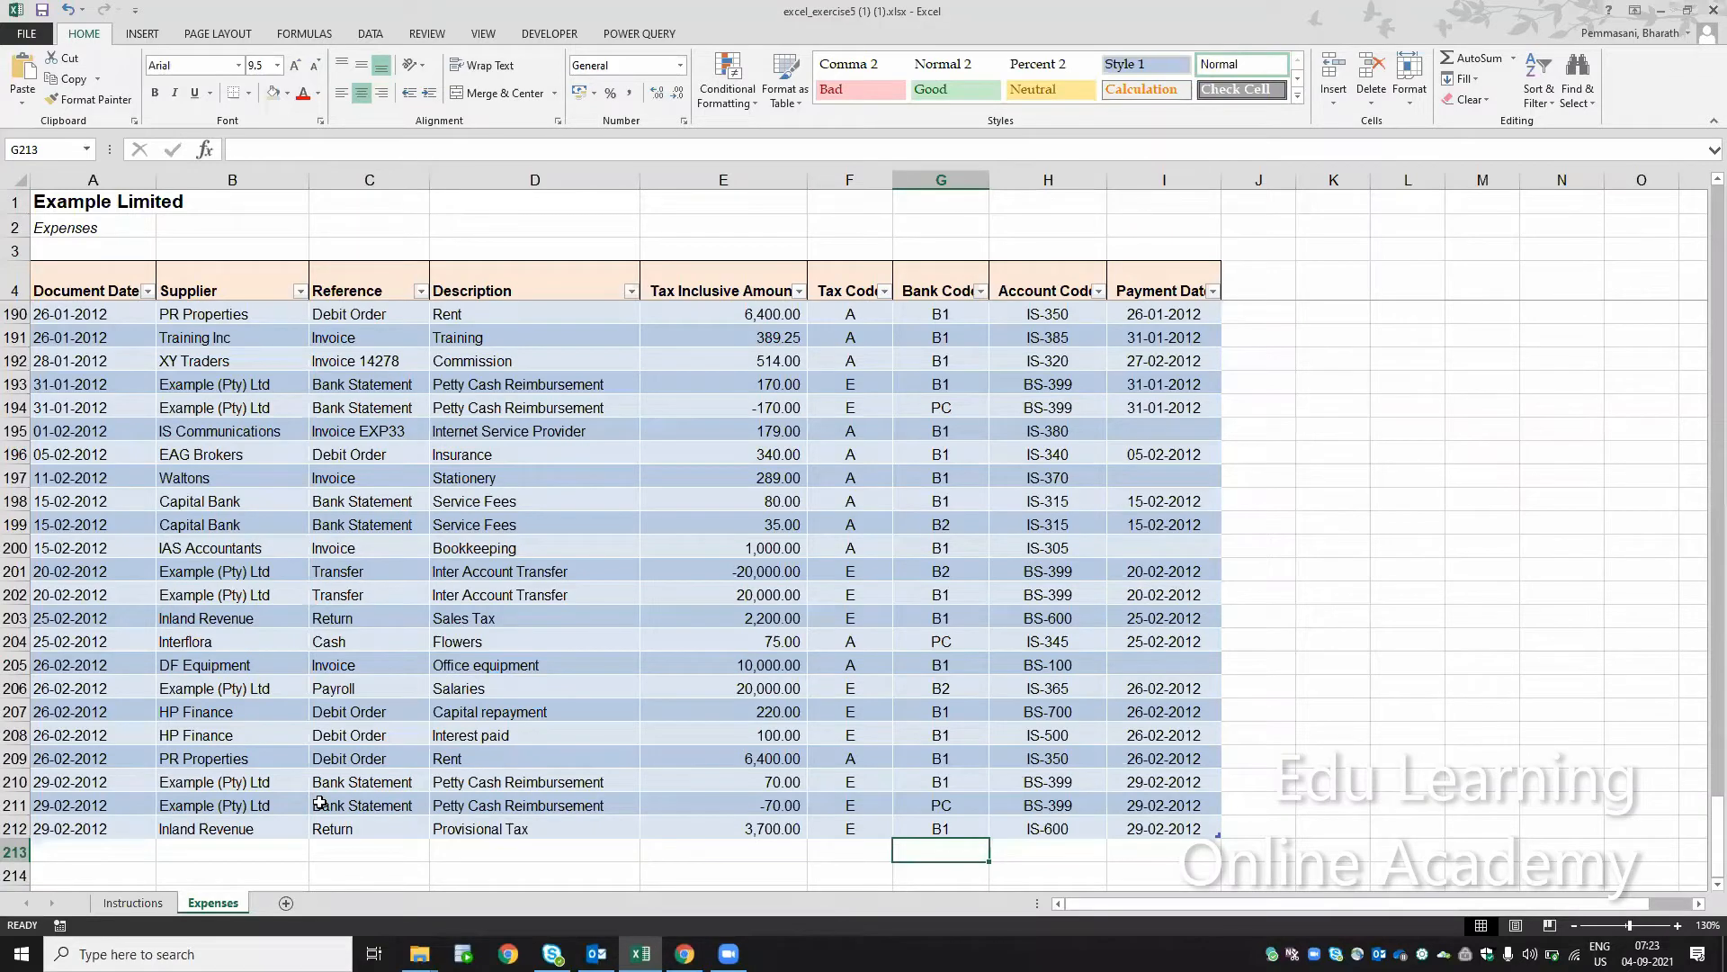
key(ctrl+Home)
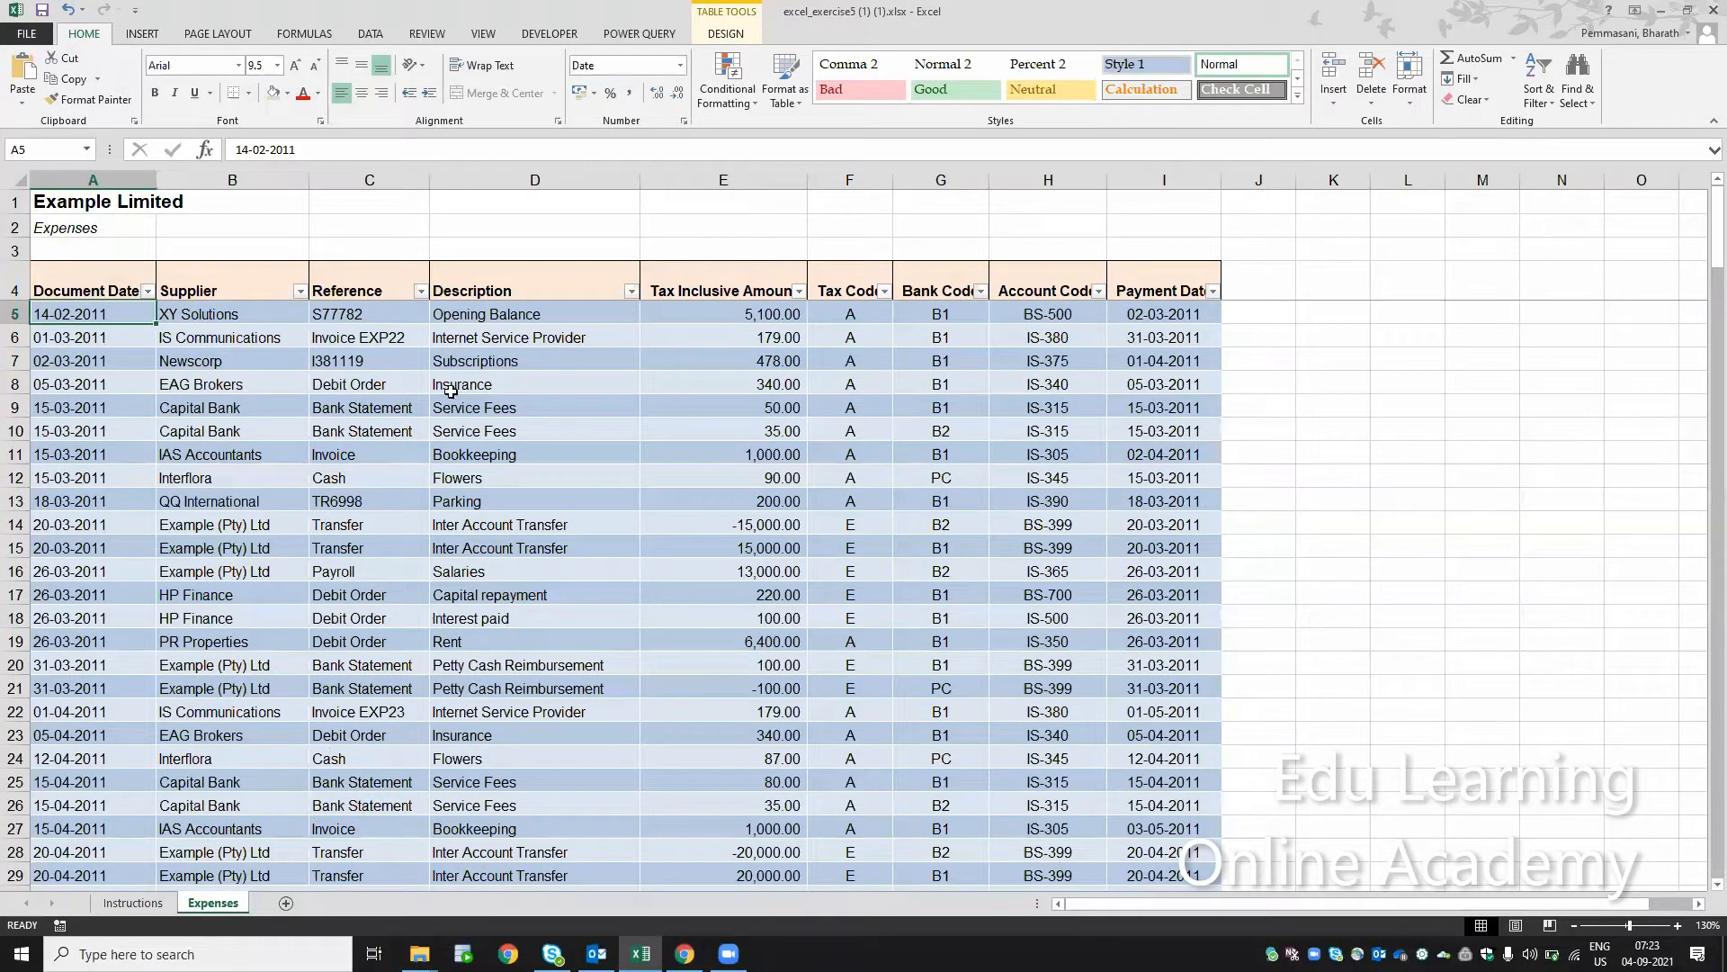
Review tasks 1 and 2 on the Instructions sheet, checking the table headings on the Expenses sheet
key(ctrl+Page_Up)
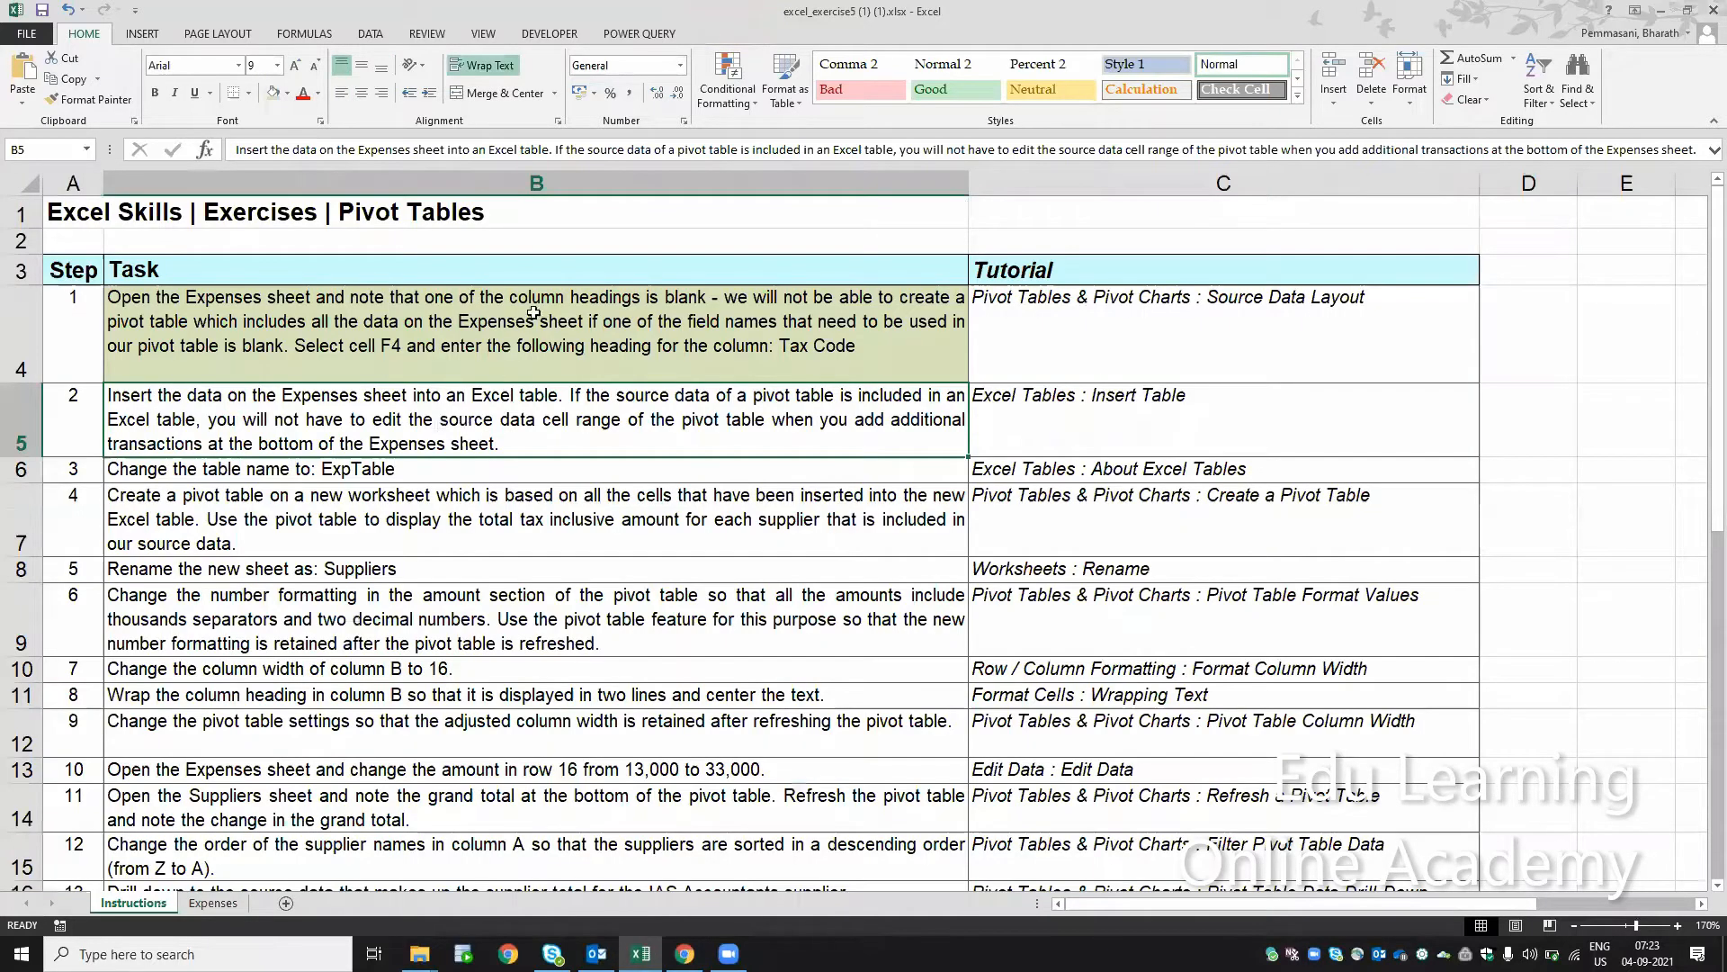
click(625, 336)
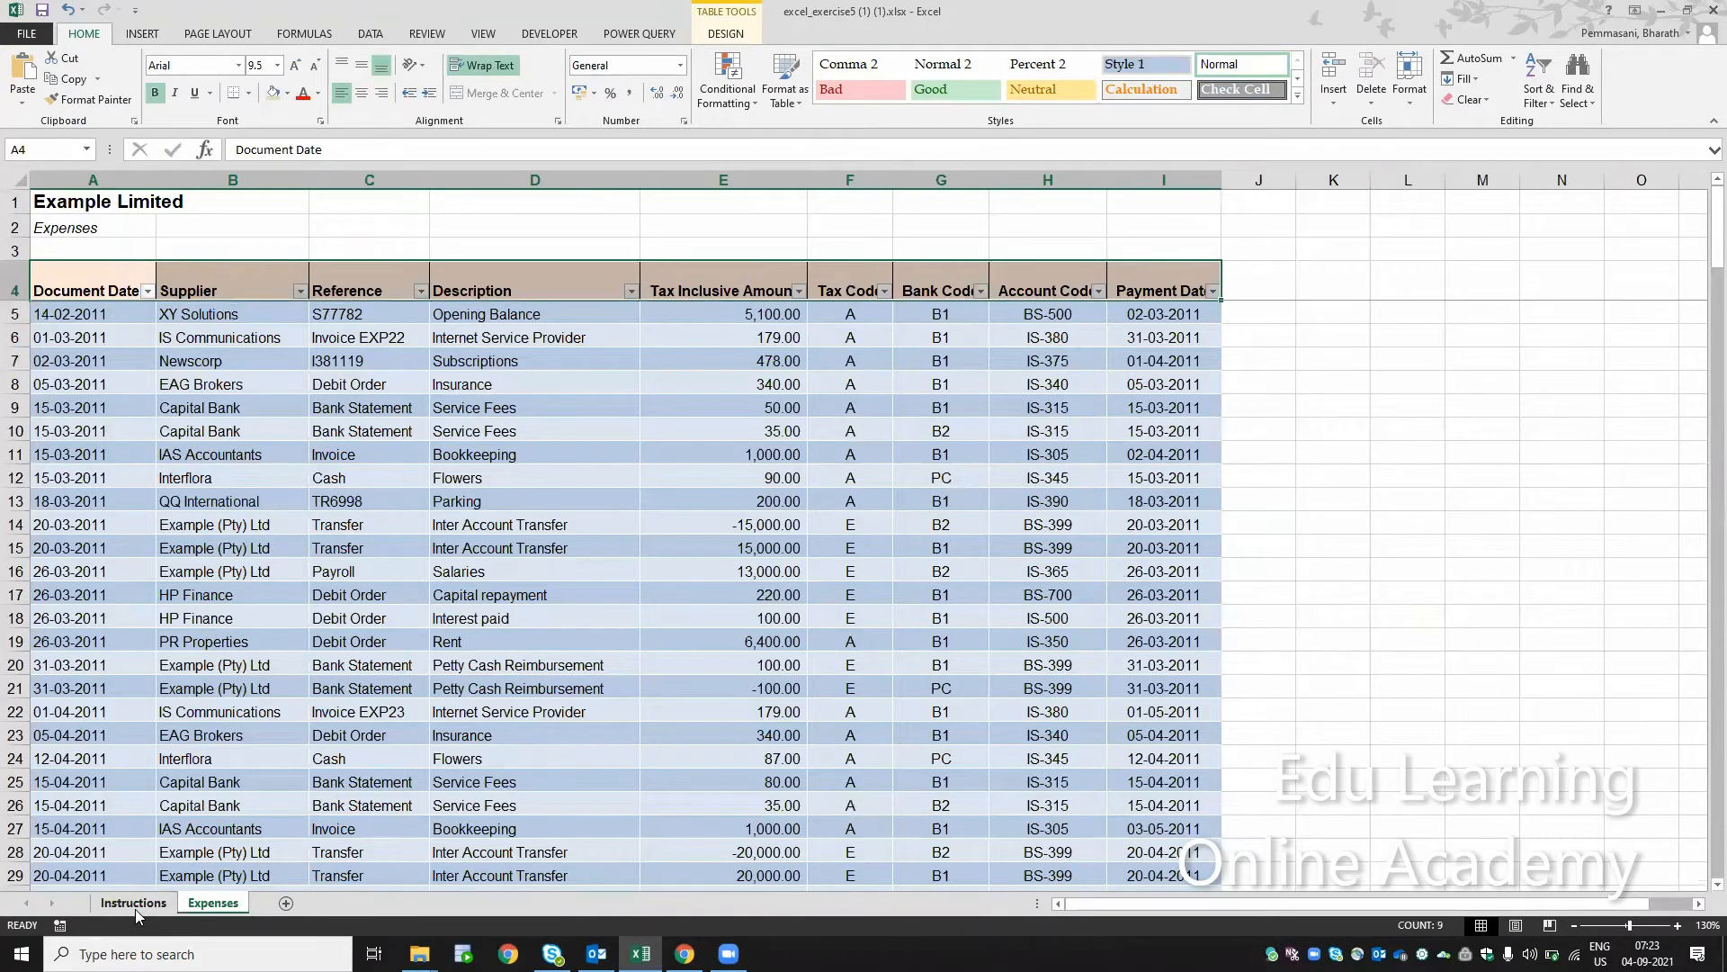
click(133, 904)
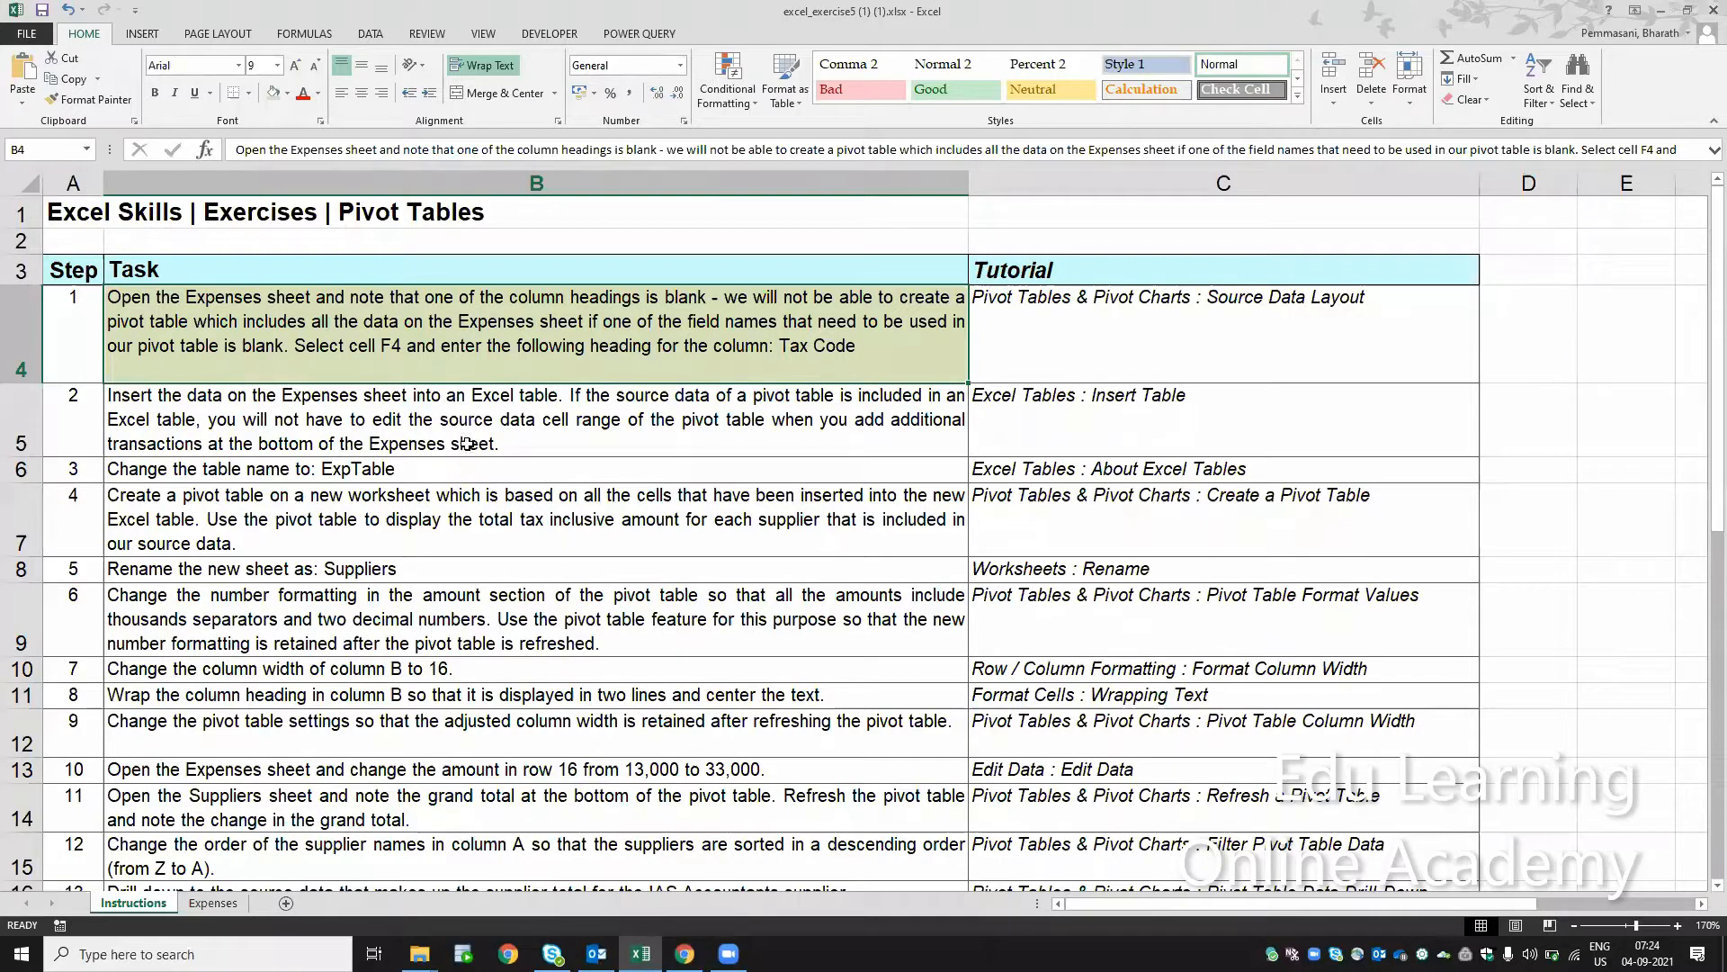
click(809, 422)
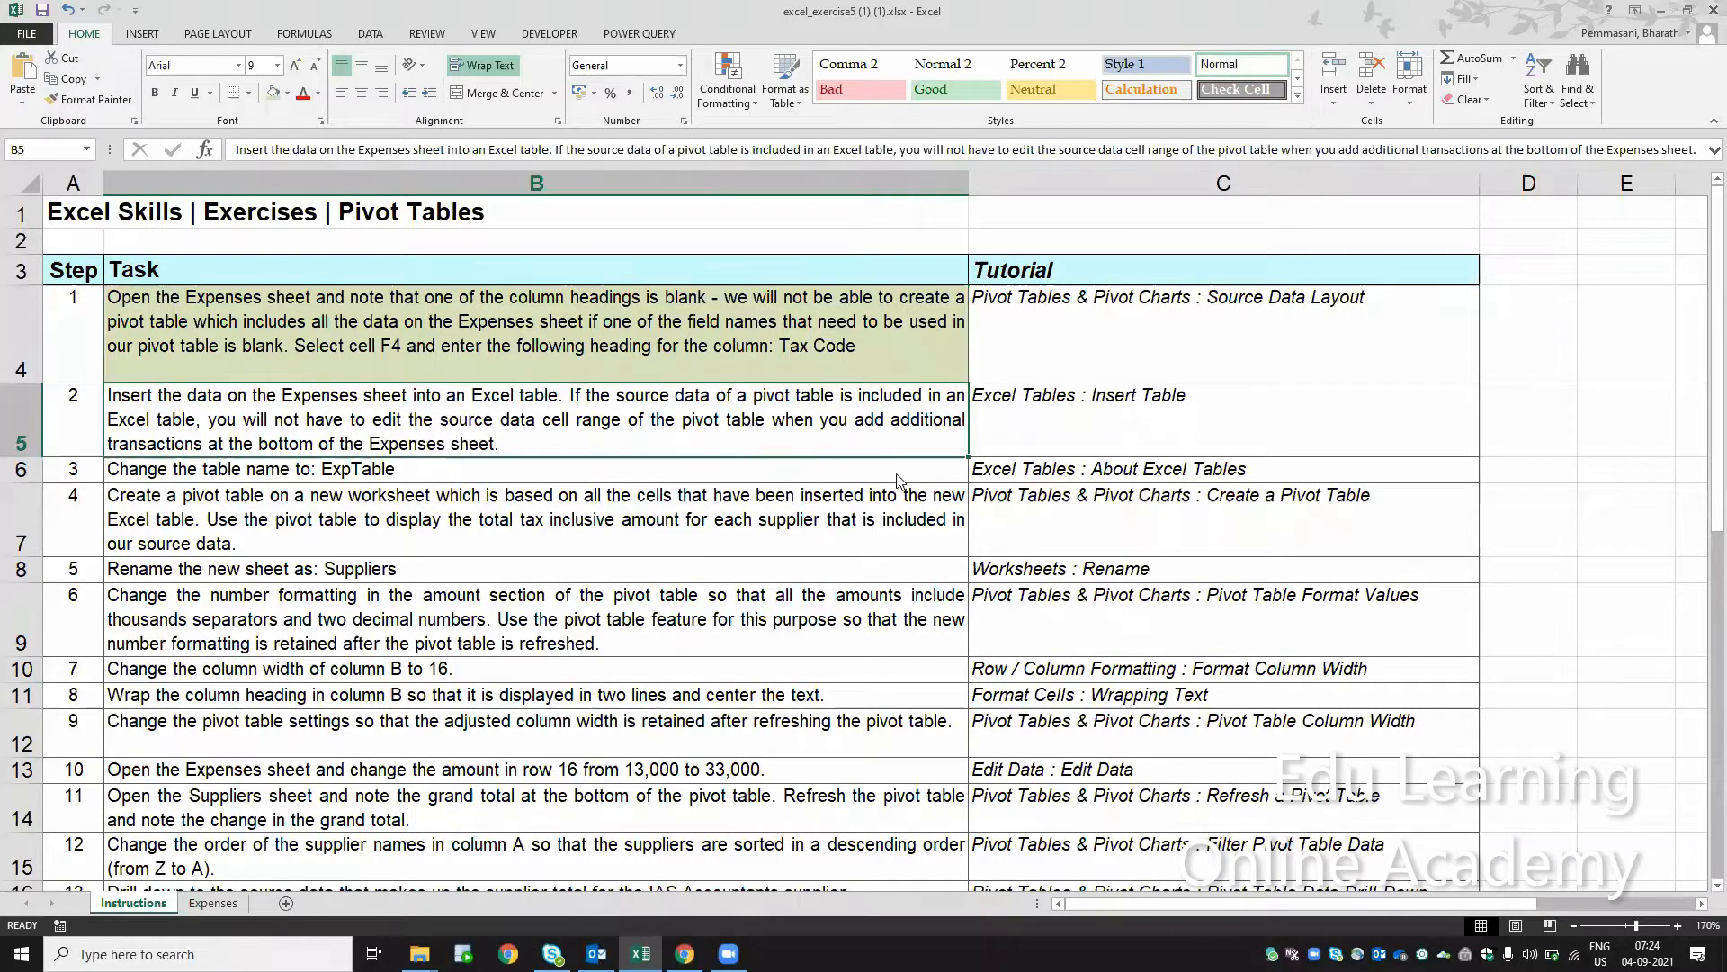
click(974, 520)
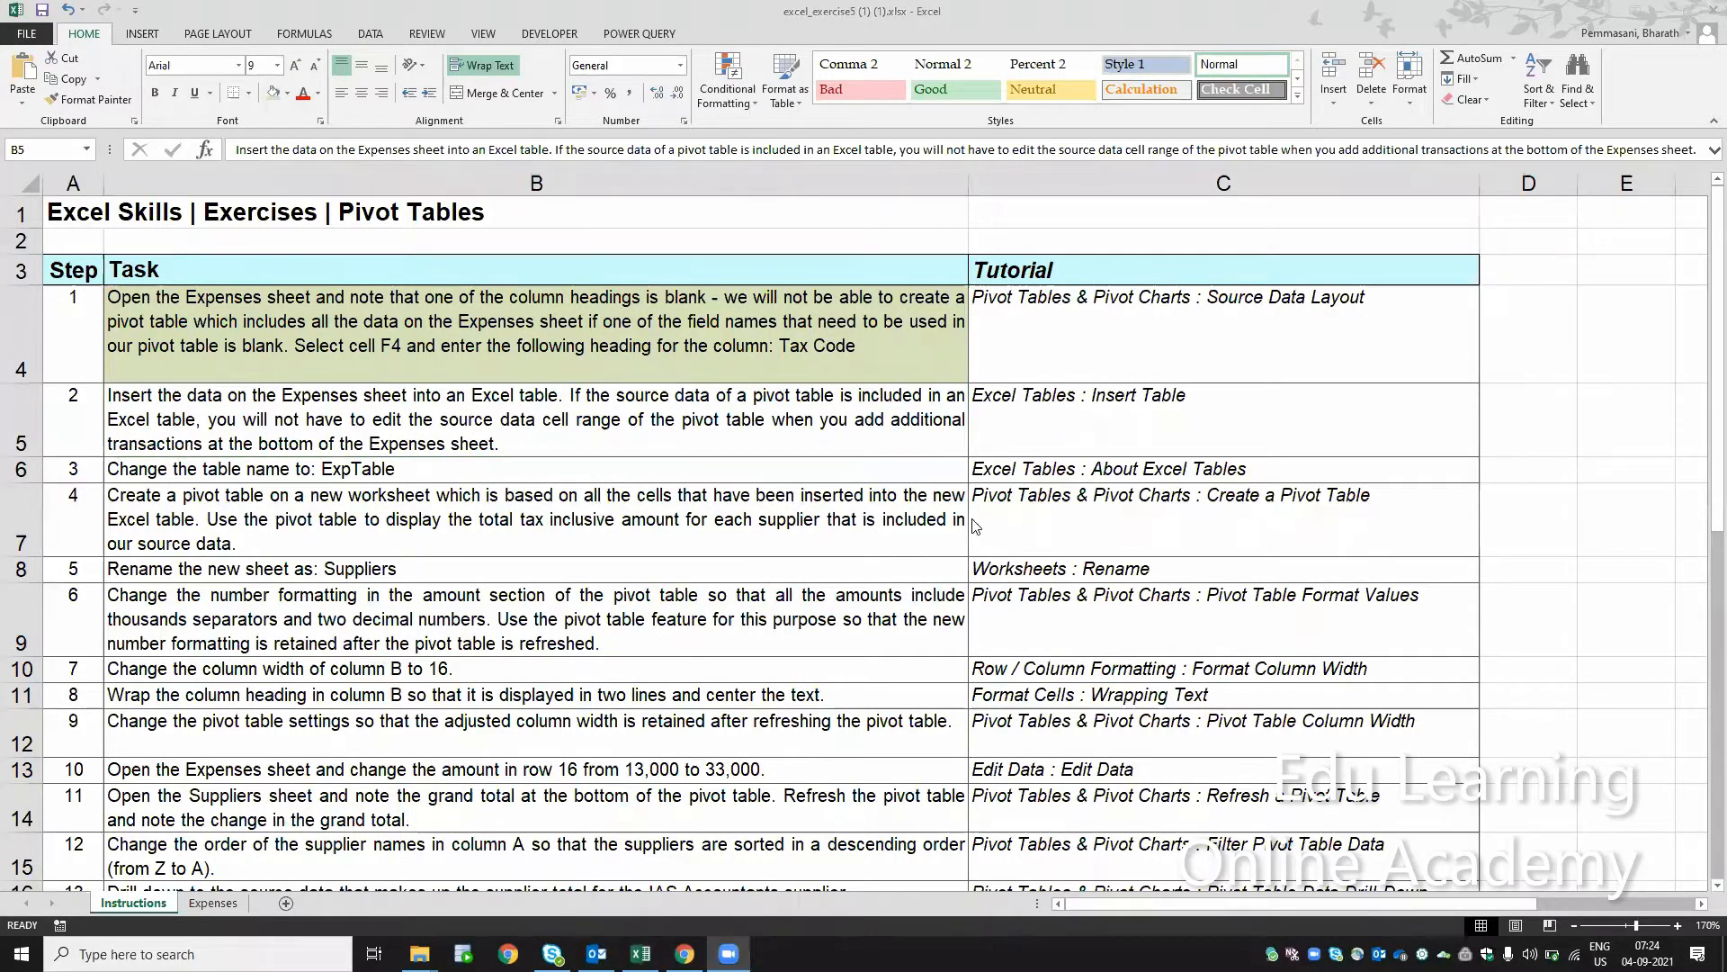
click(402, 615)
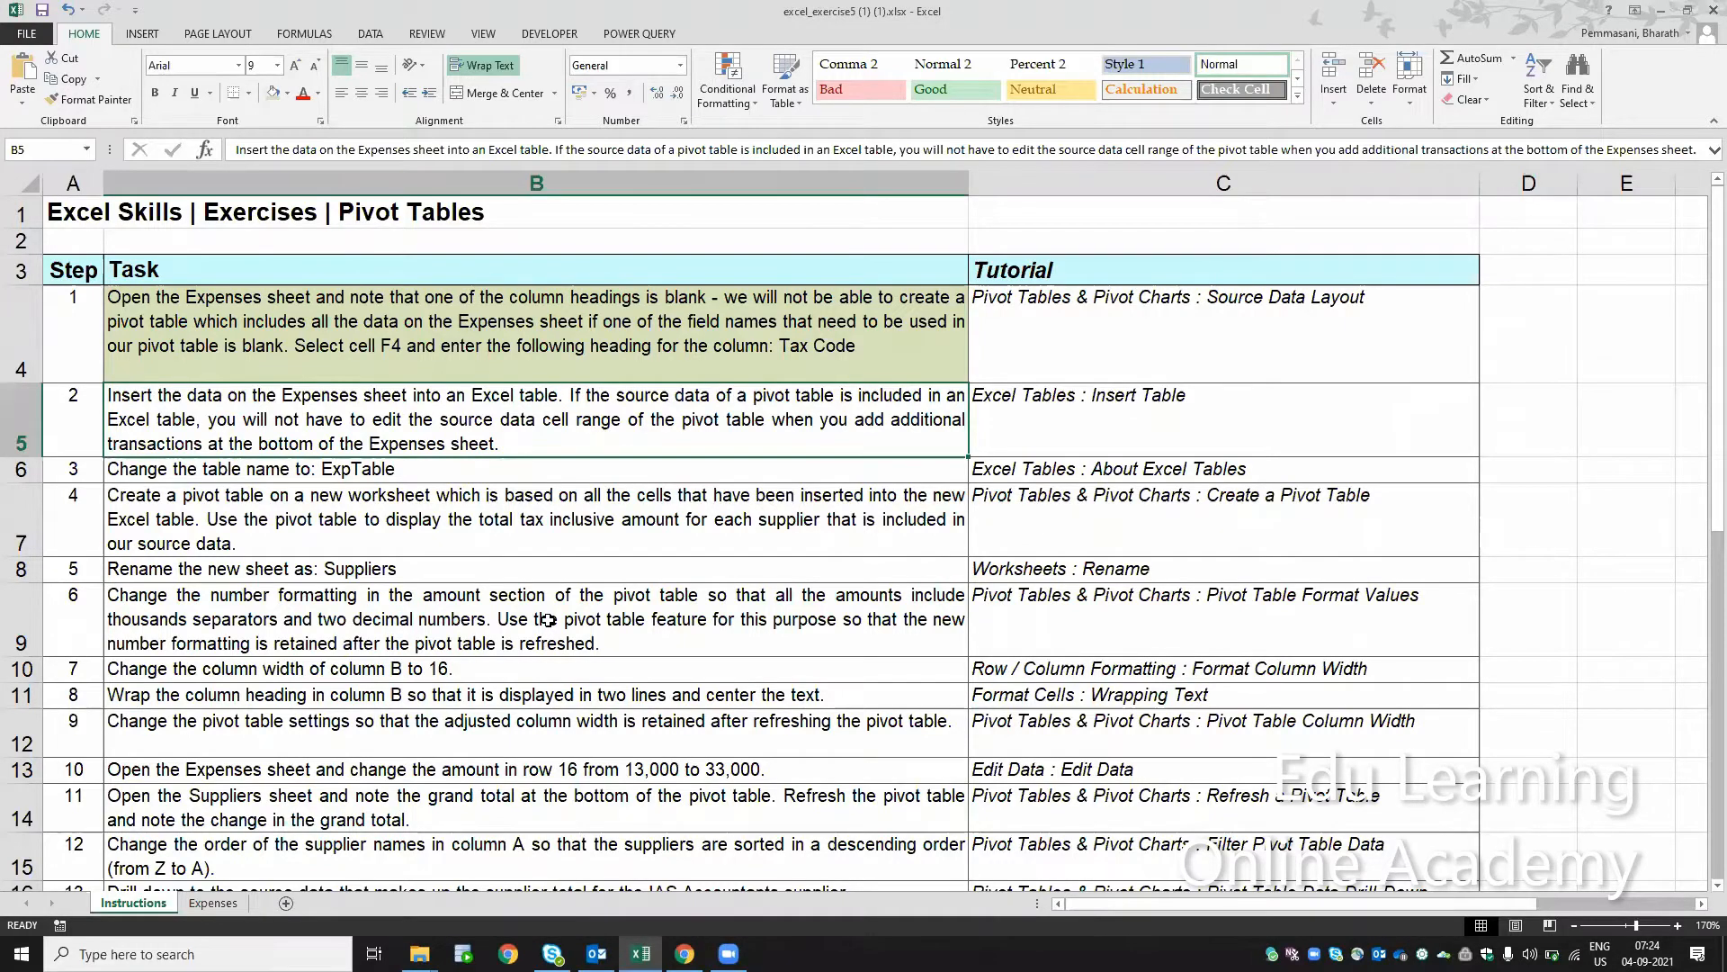
Select all data rows of the expenses table on the Expenses sheet to check the table's current name
click(221, 907)
click(374, 431)
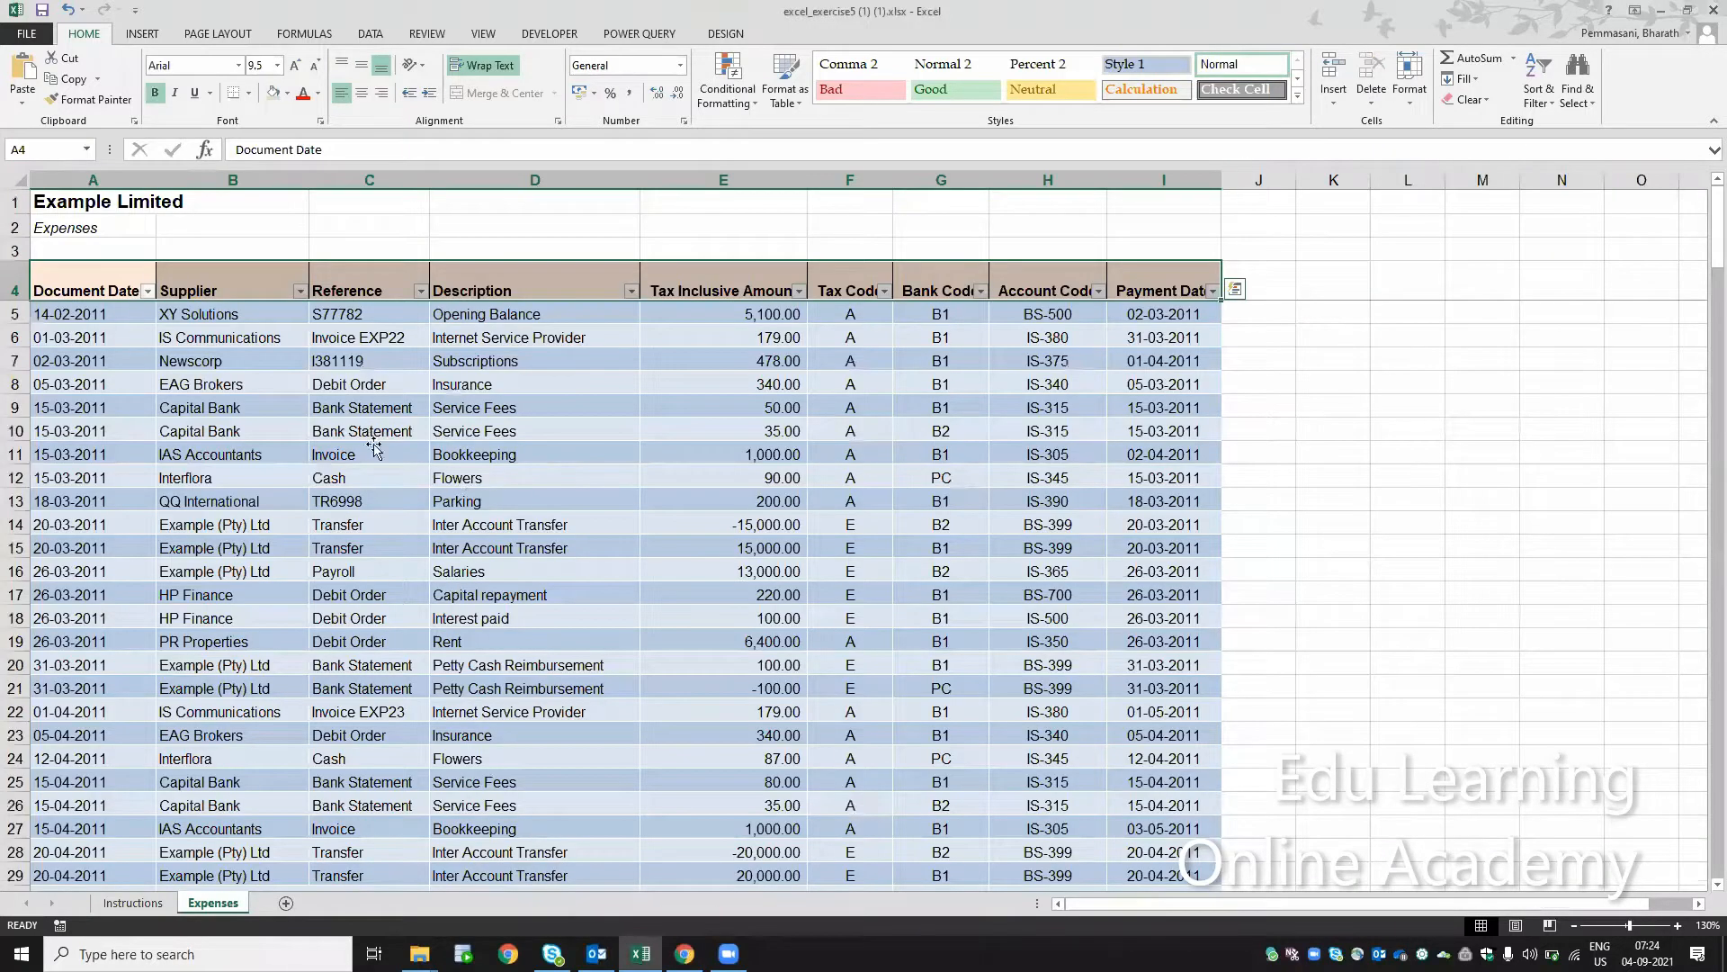
click(518, 562)
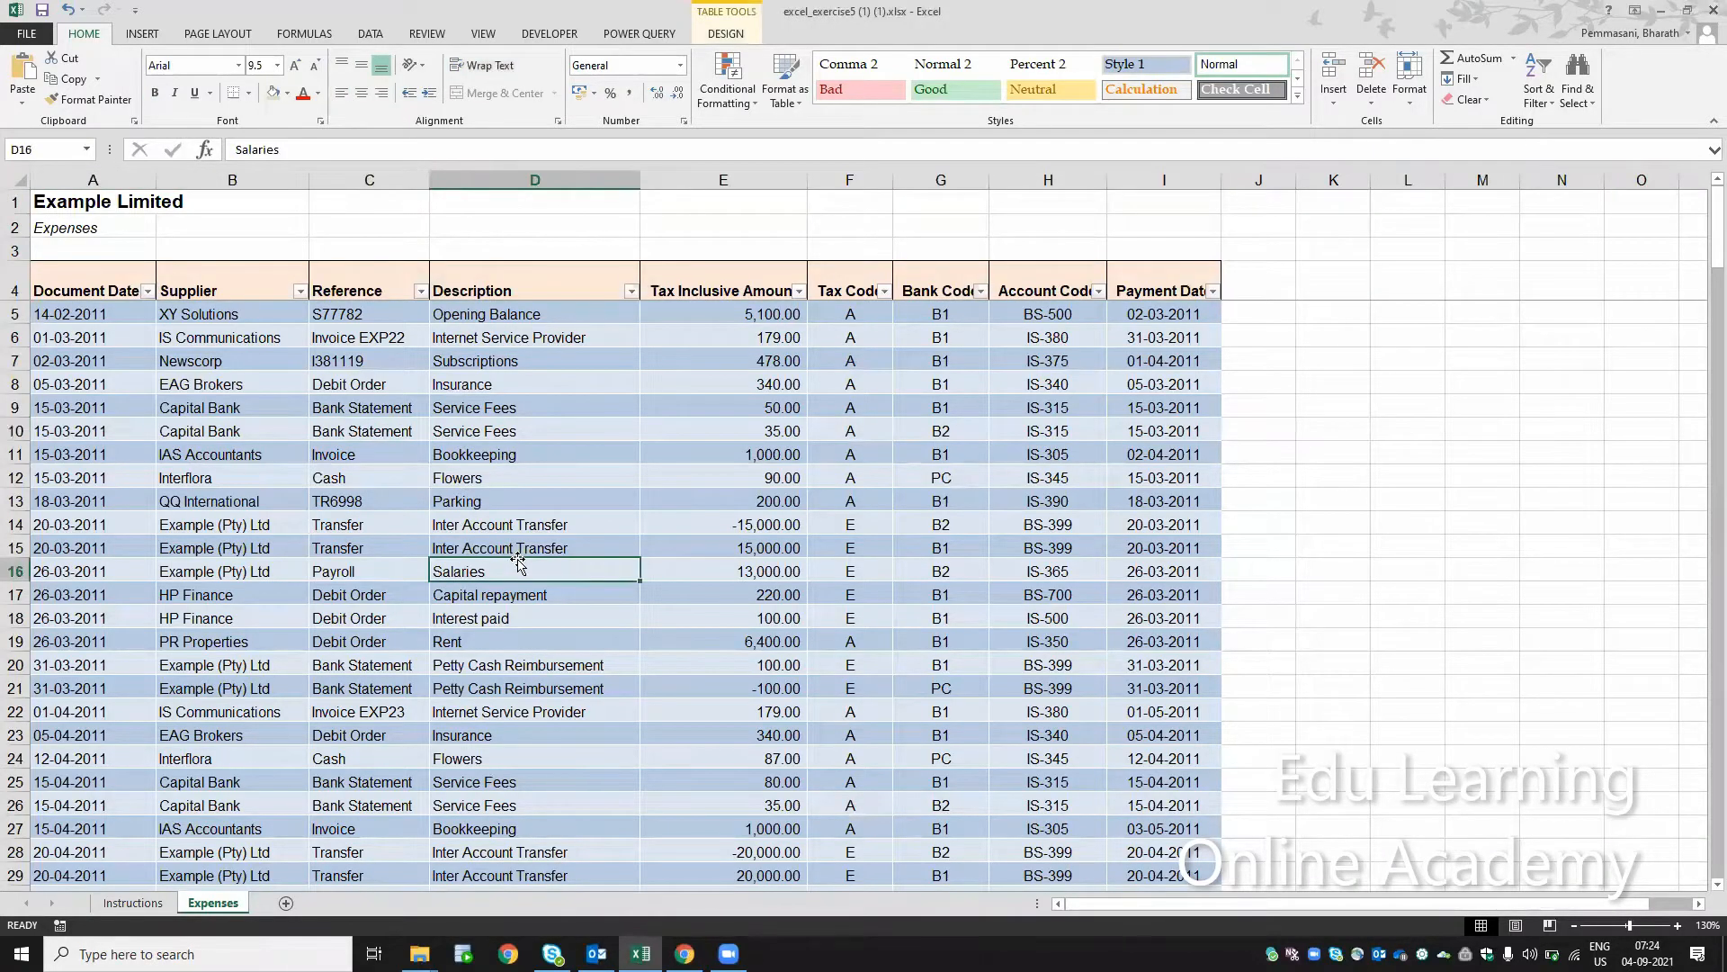
key(ctrl+a)
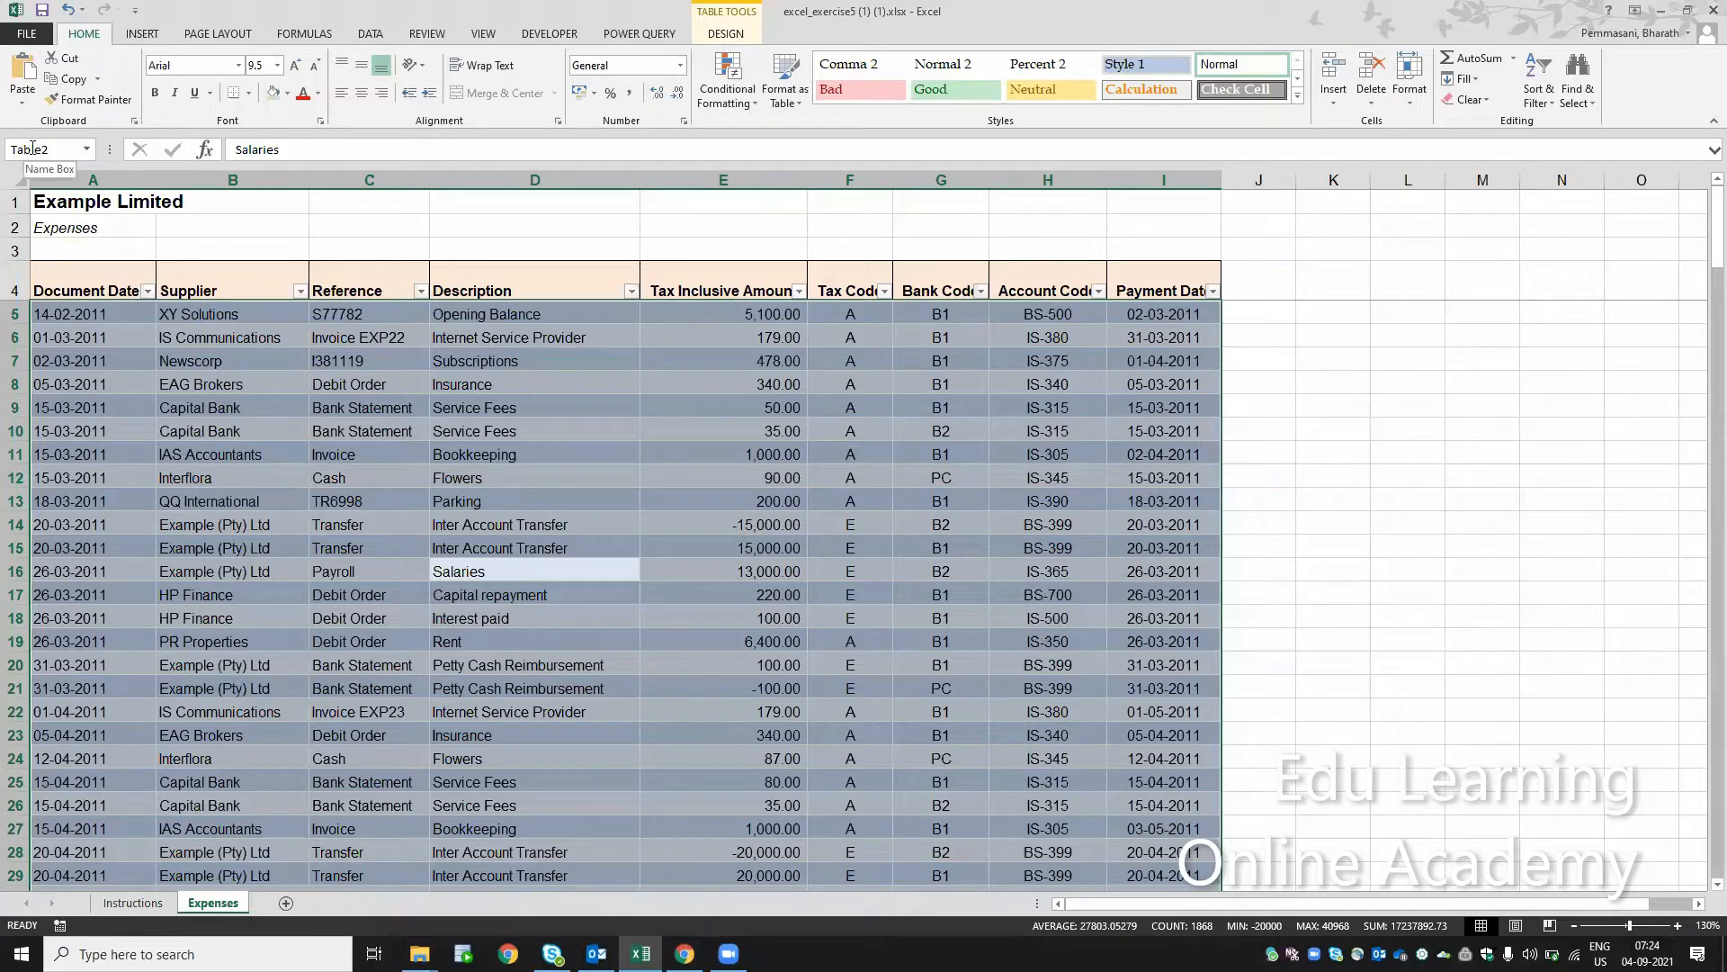
Shade the step 2 task in cell B5 of the Instructions sheet with the green fill used for step 1
click(132, 903)
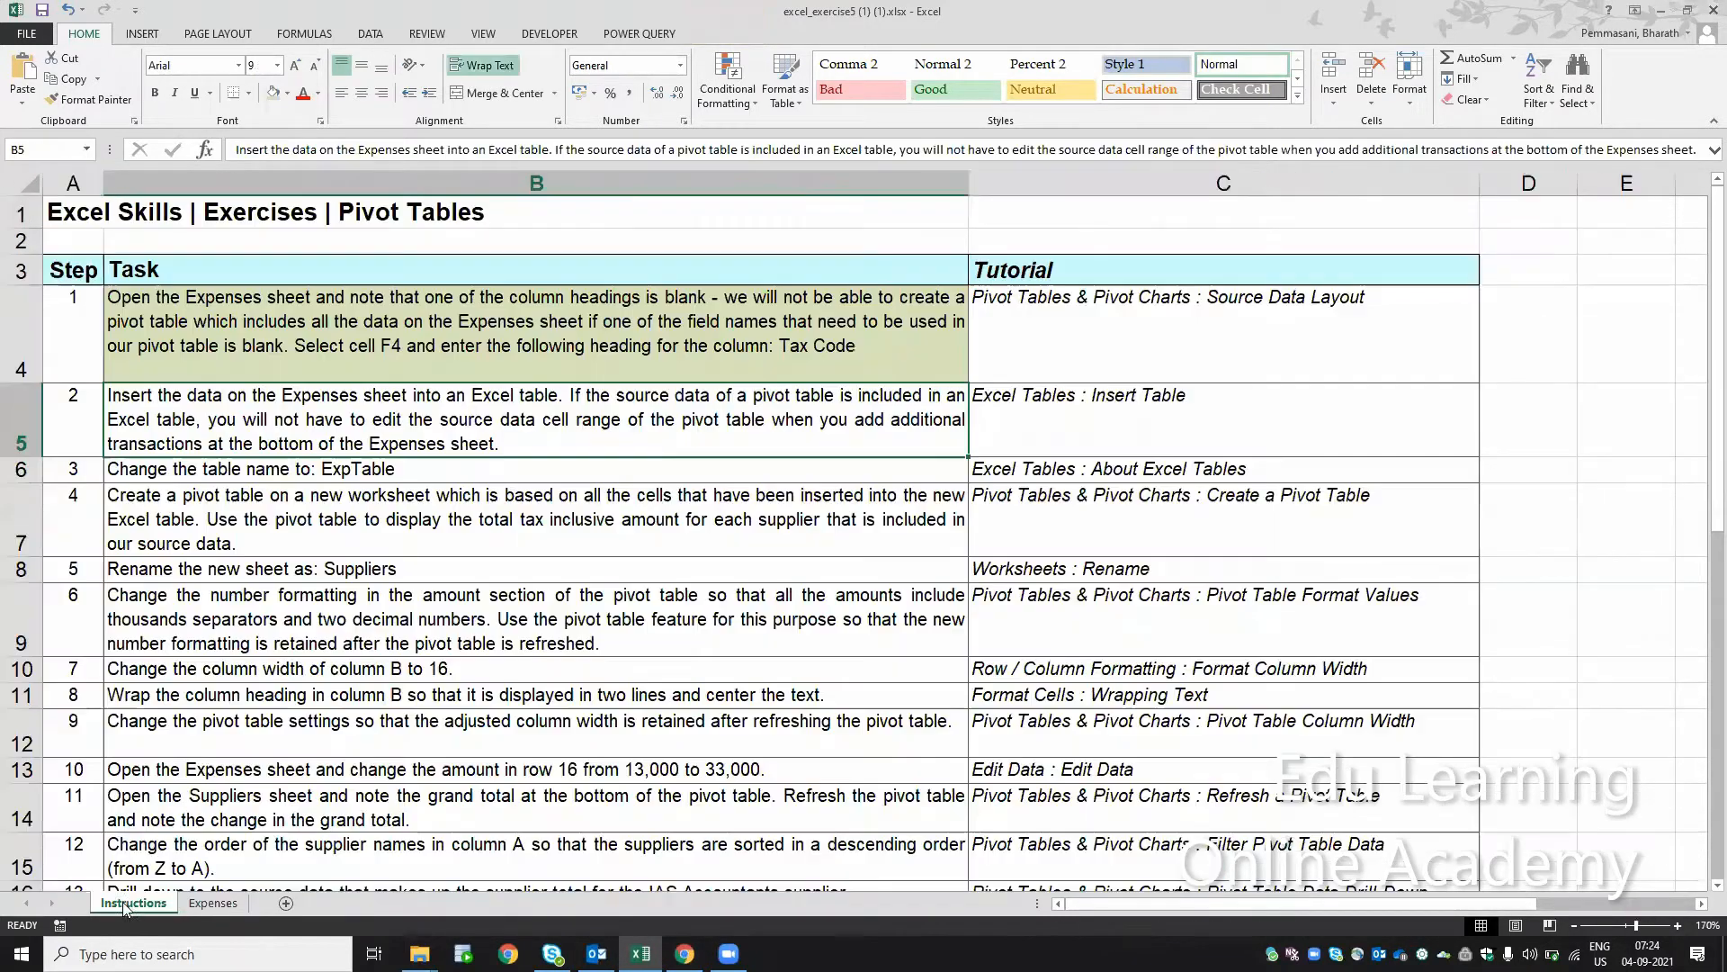
click(276, 94)
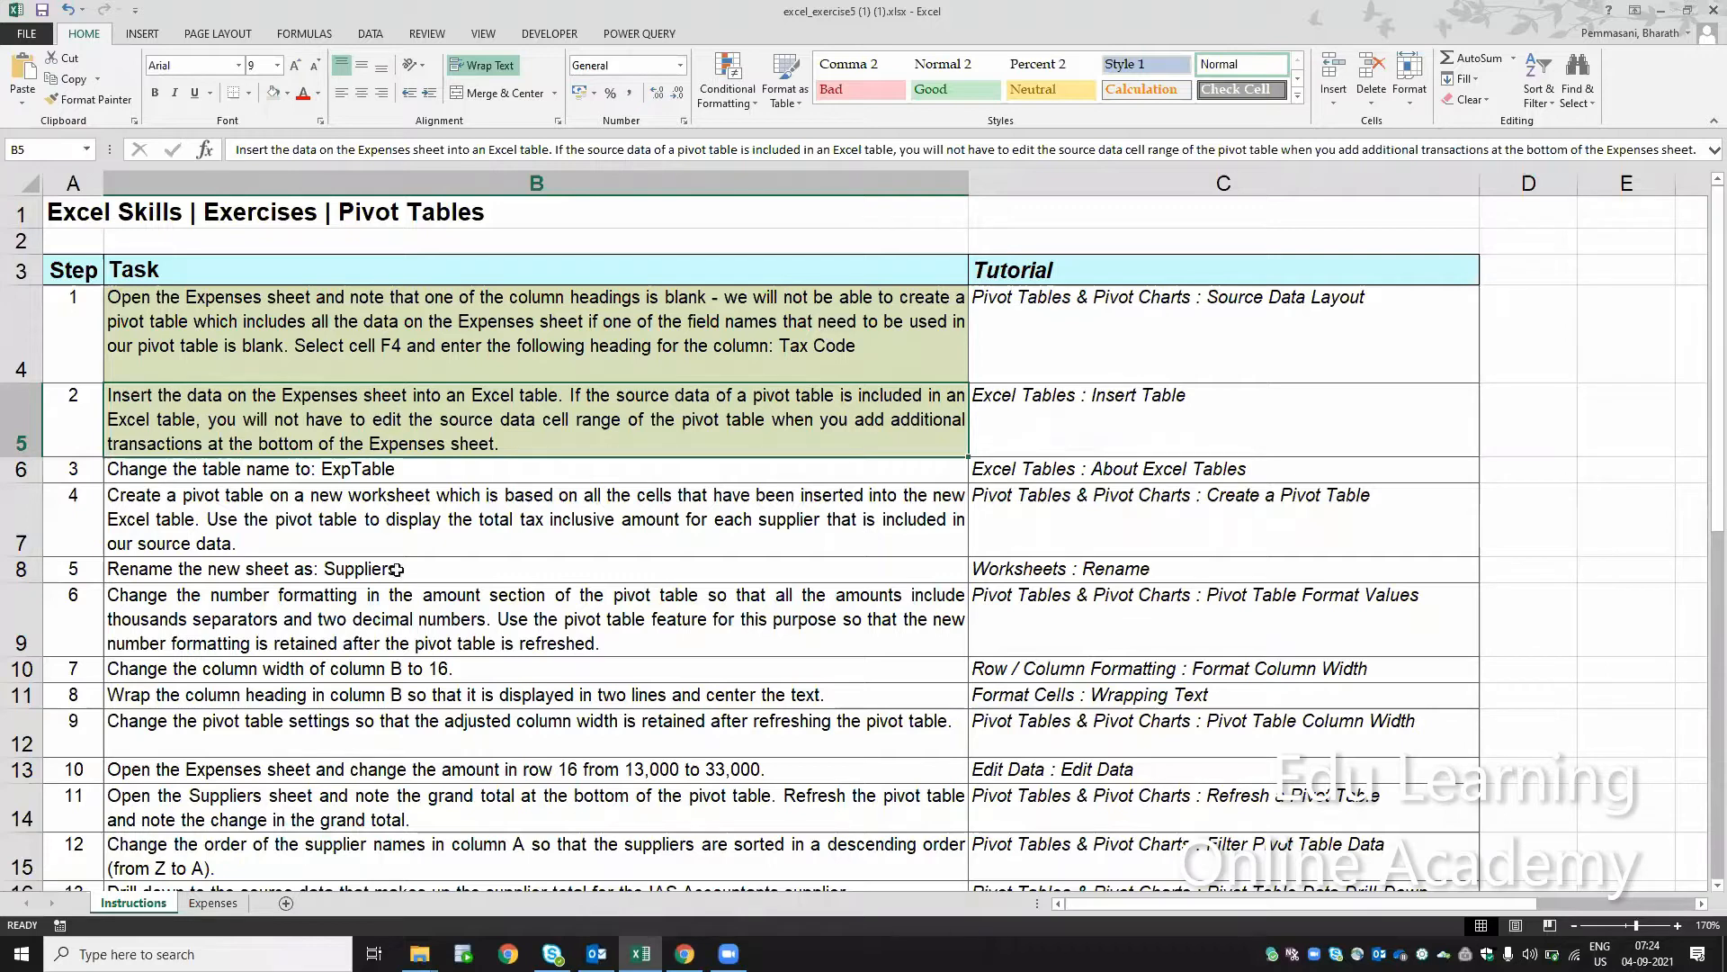
Following task 3 of the instructions, assign the name ExpTable to the selected table data on the Expenses sheet
click(386, 479)
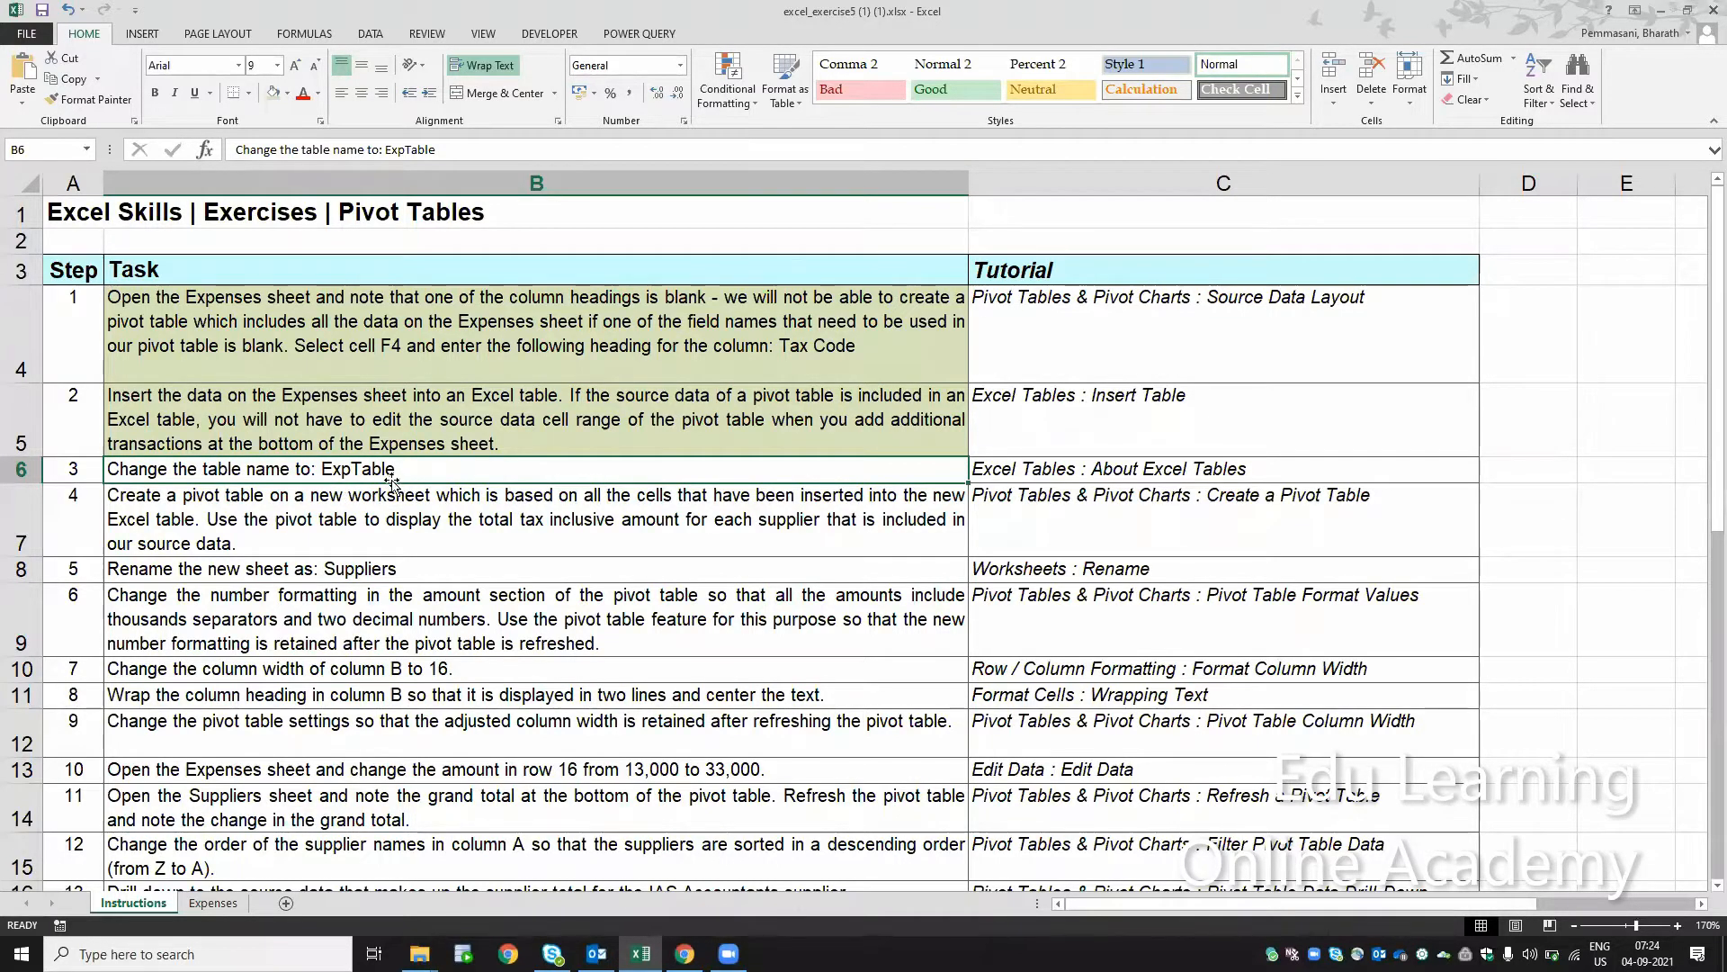
click(208, 902)
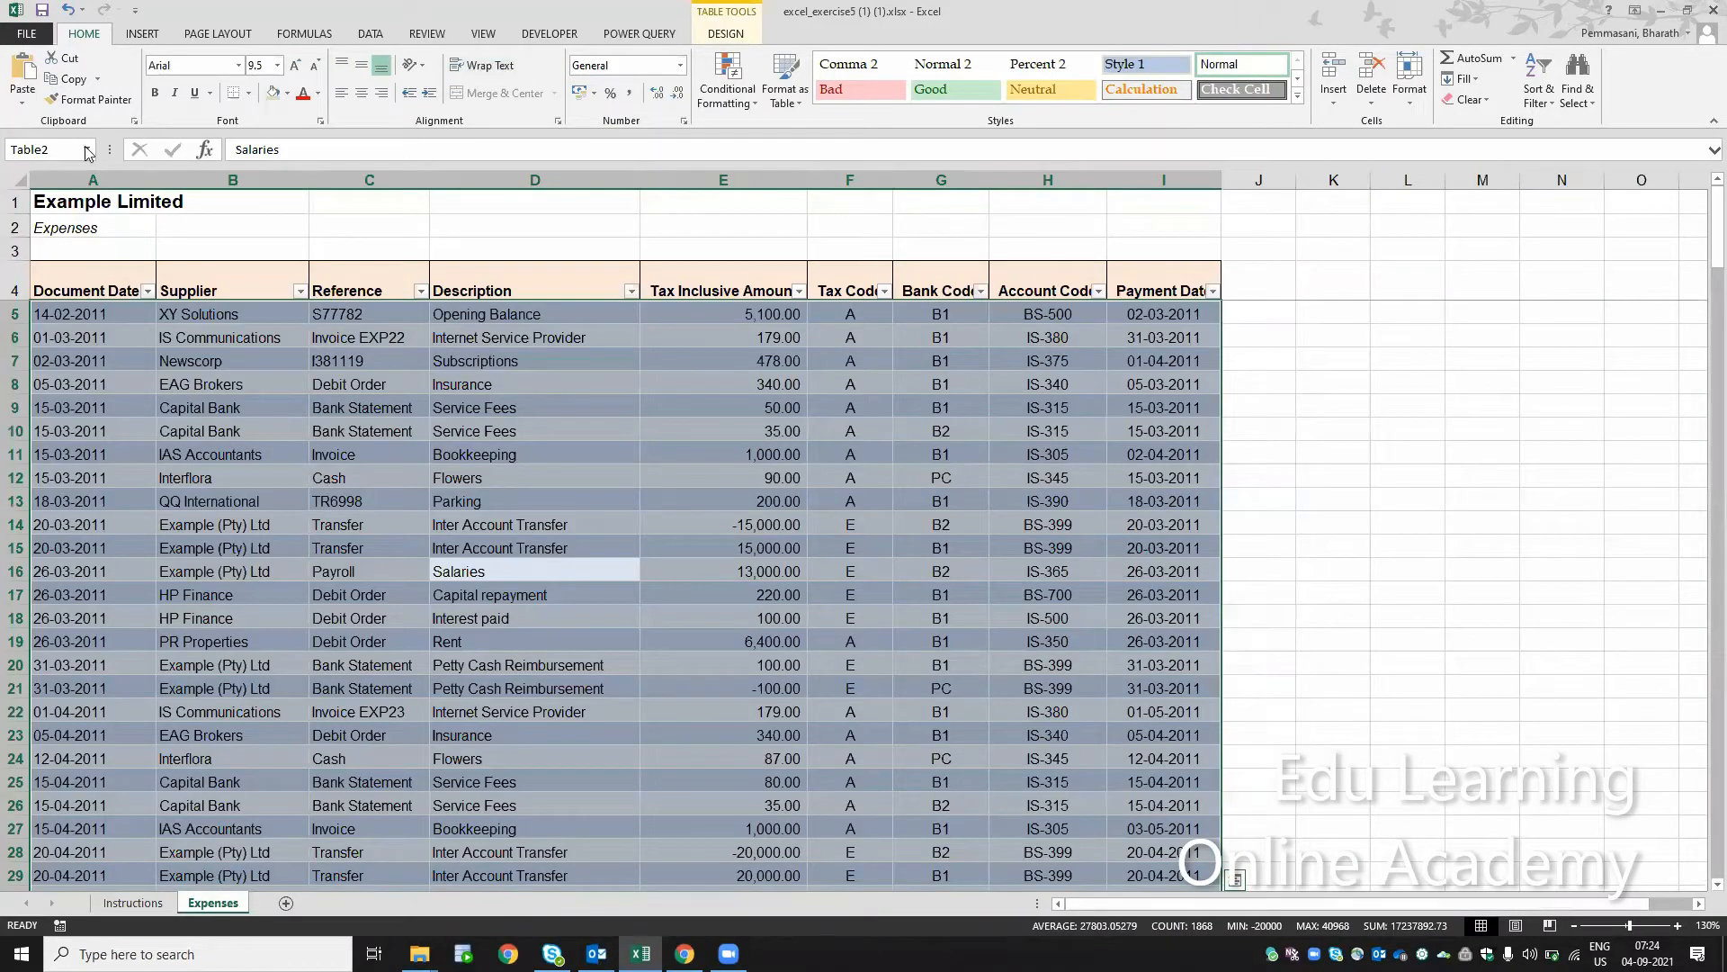
click(76, 150)
text(ExpTable)
key(Return)
Compare what the names ExpTable and Table2 refer to in the Name Manager
click(304, 34)
click(513, 85)
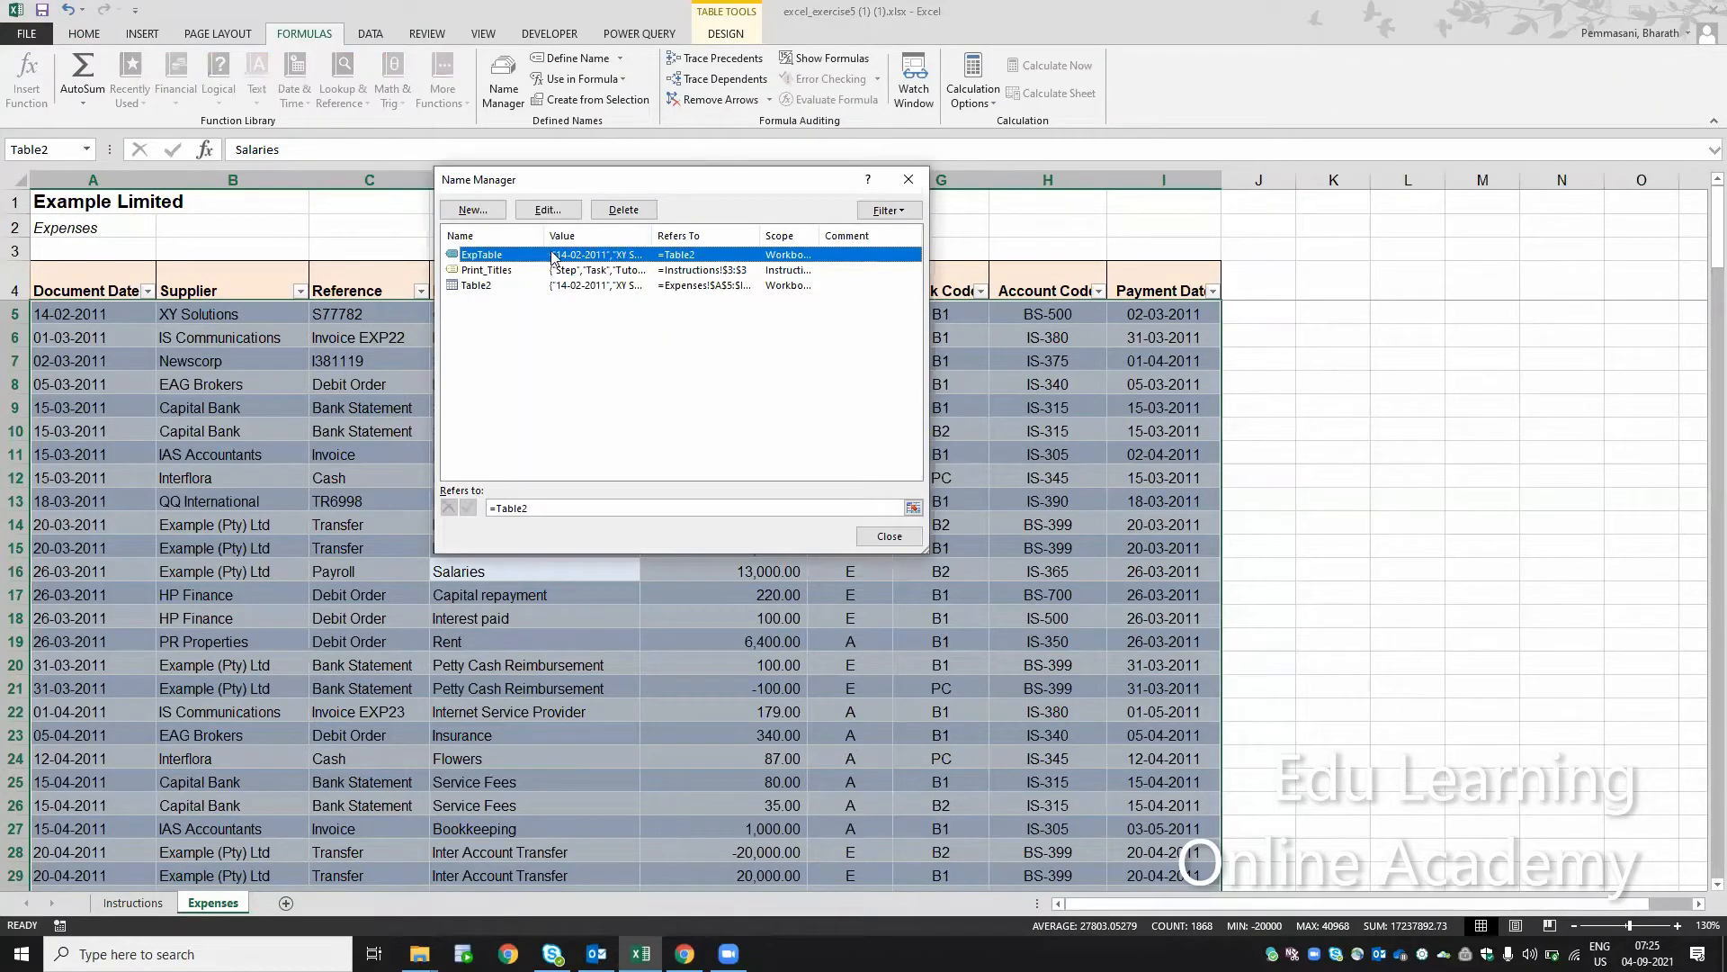
click(483, 288)
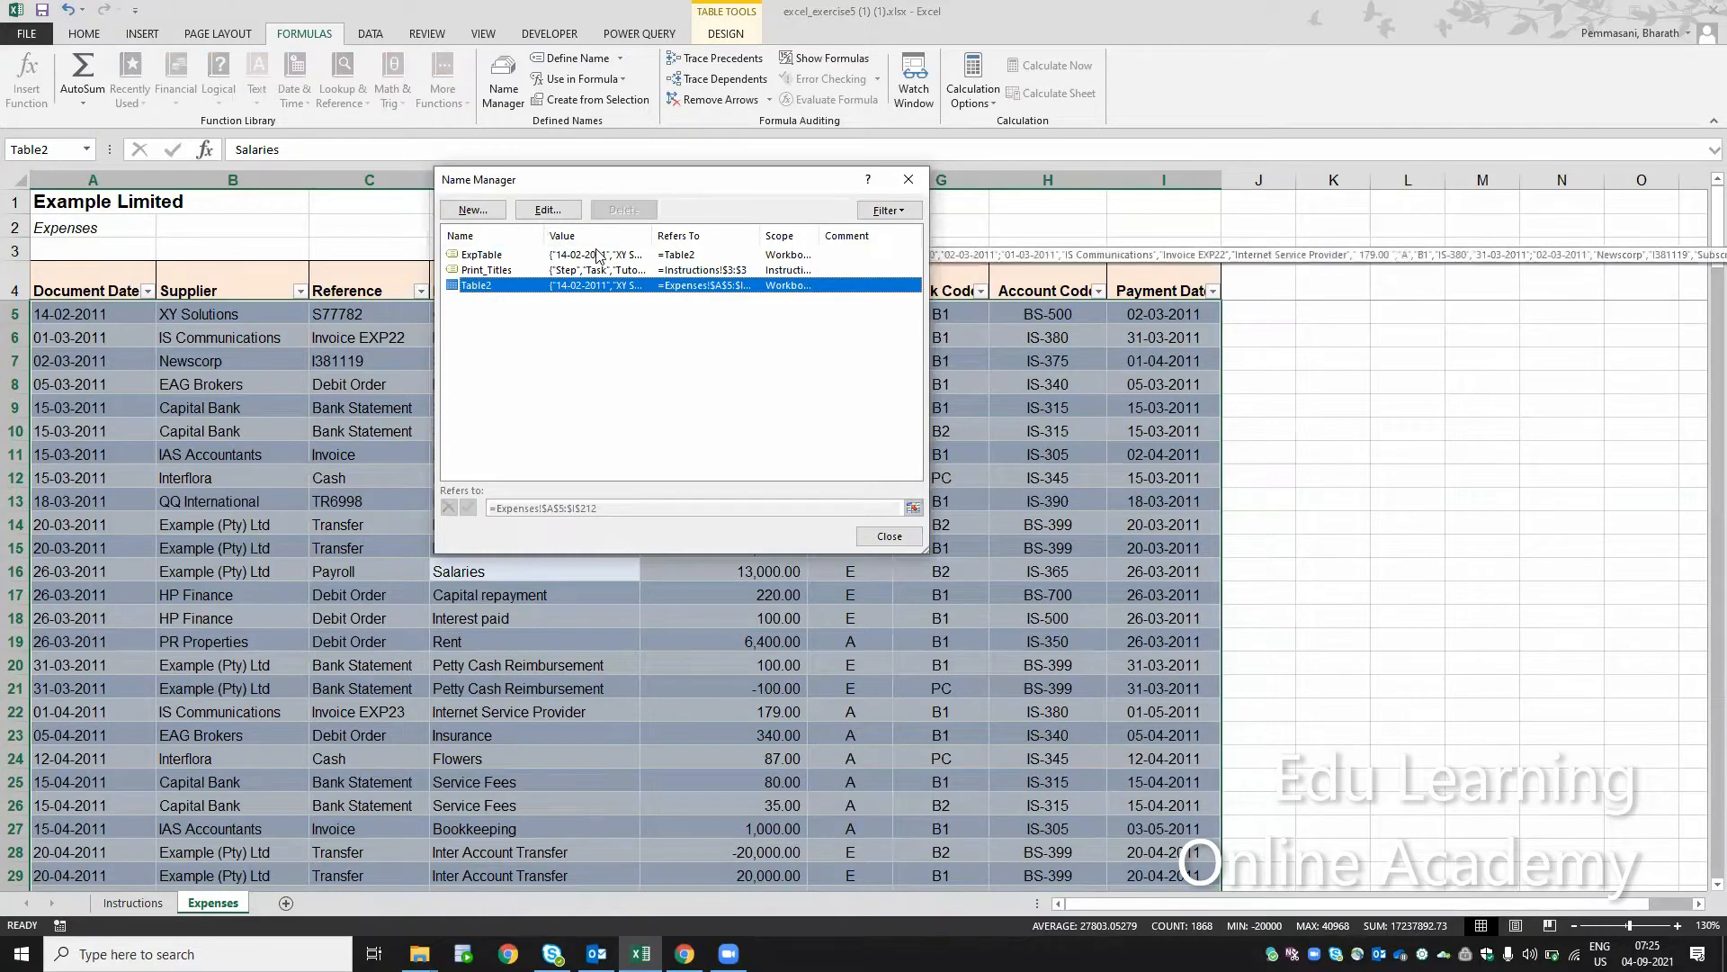
click(711, 255)
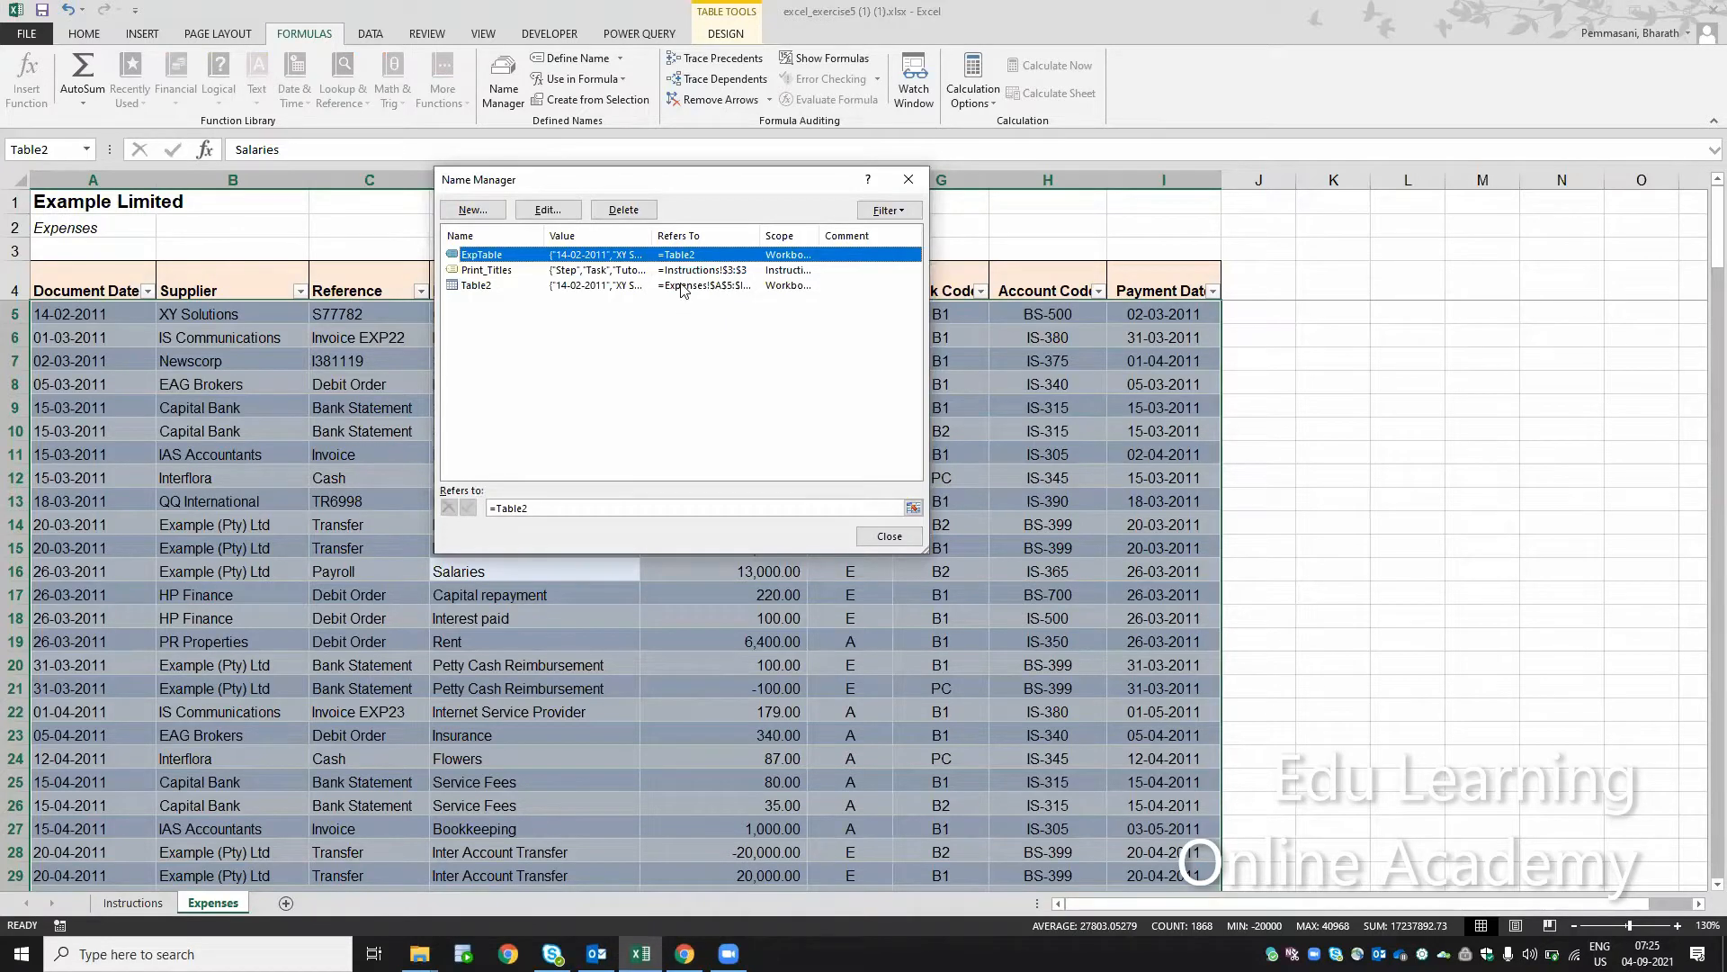
click(909, 179)
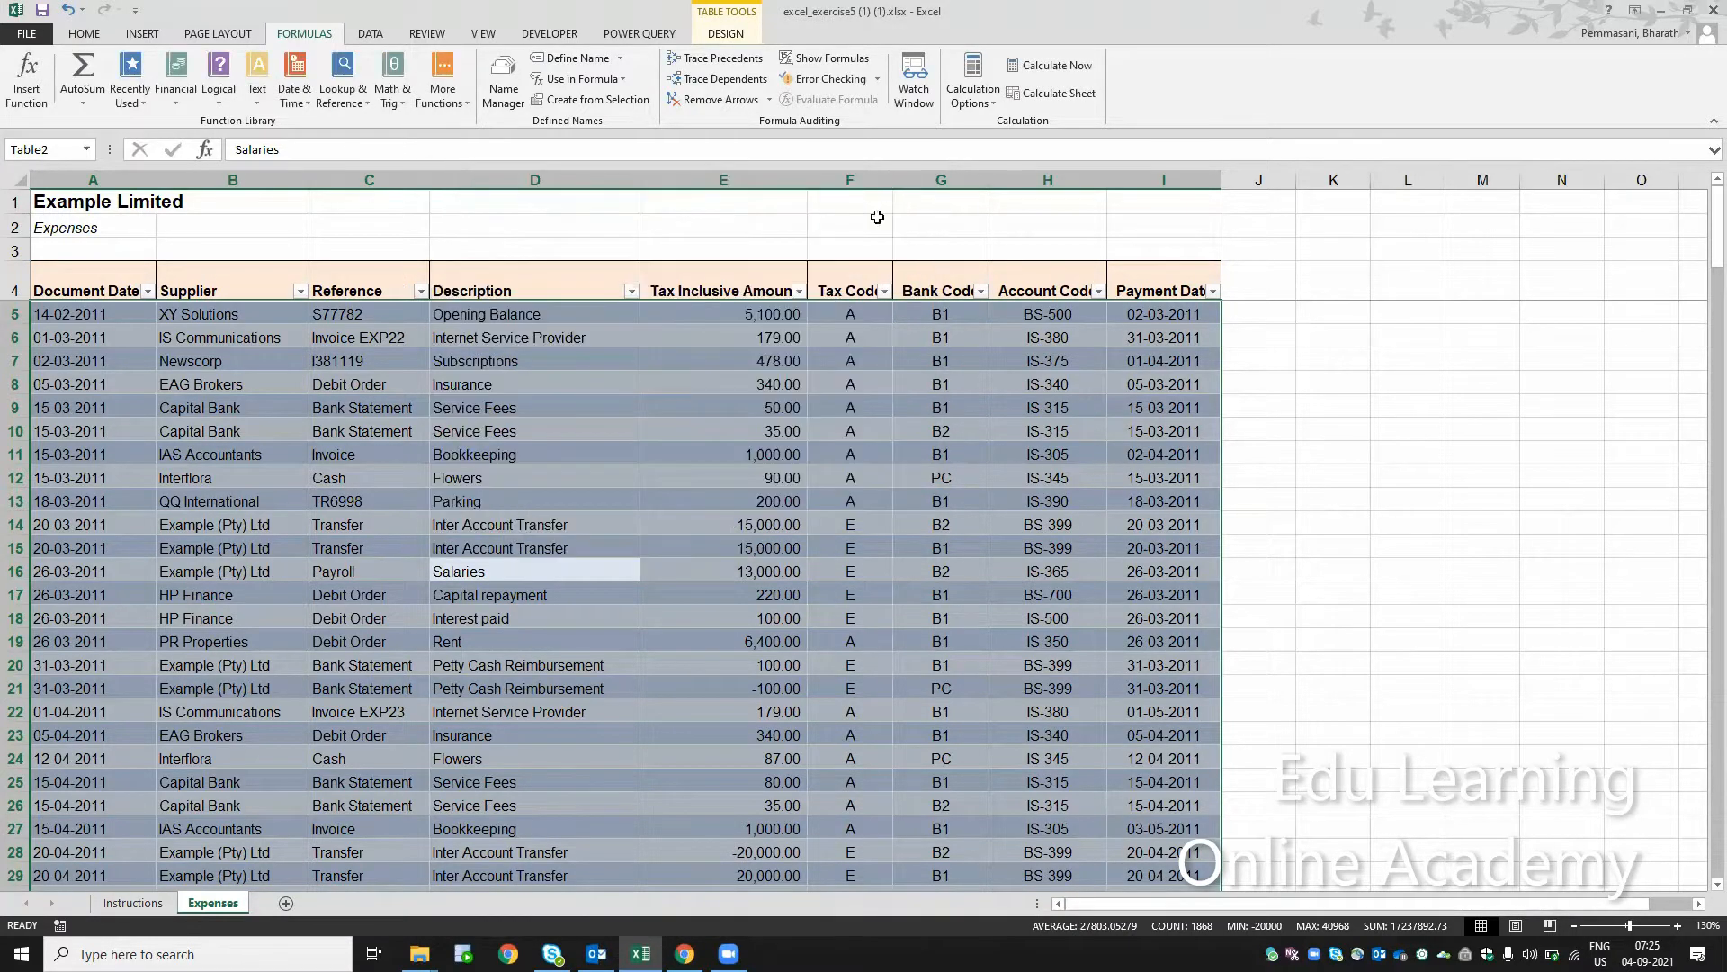
Select the whole expenses table on the Expenses sheet, from the header row at A4 to row 212, to check its extent
click(215, 444)
click(42, 276)
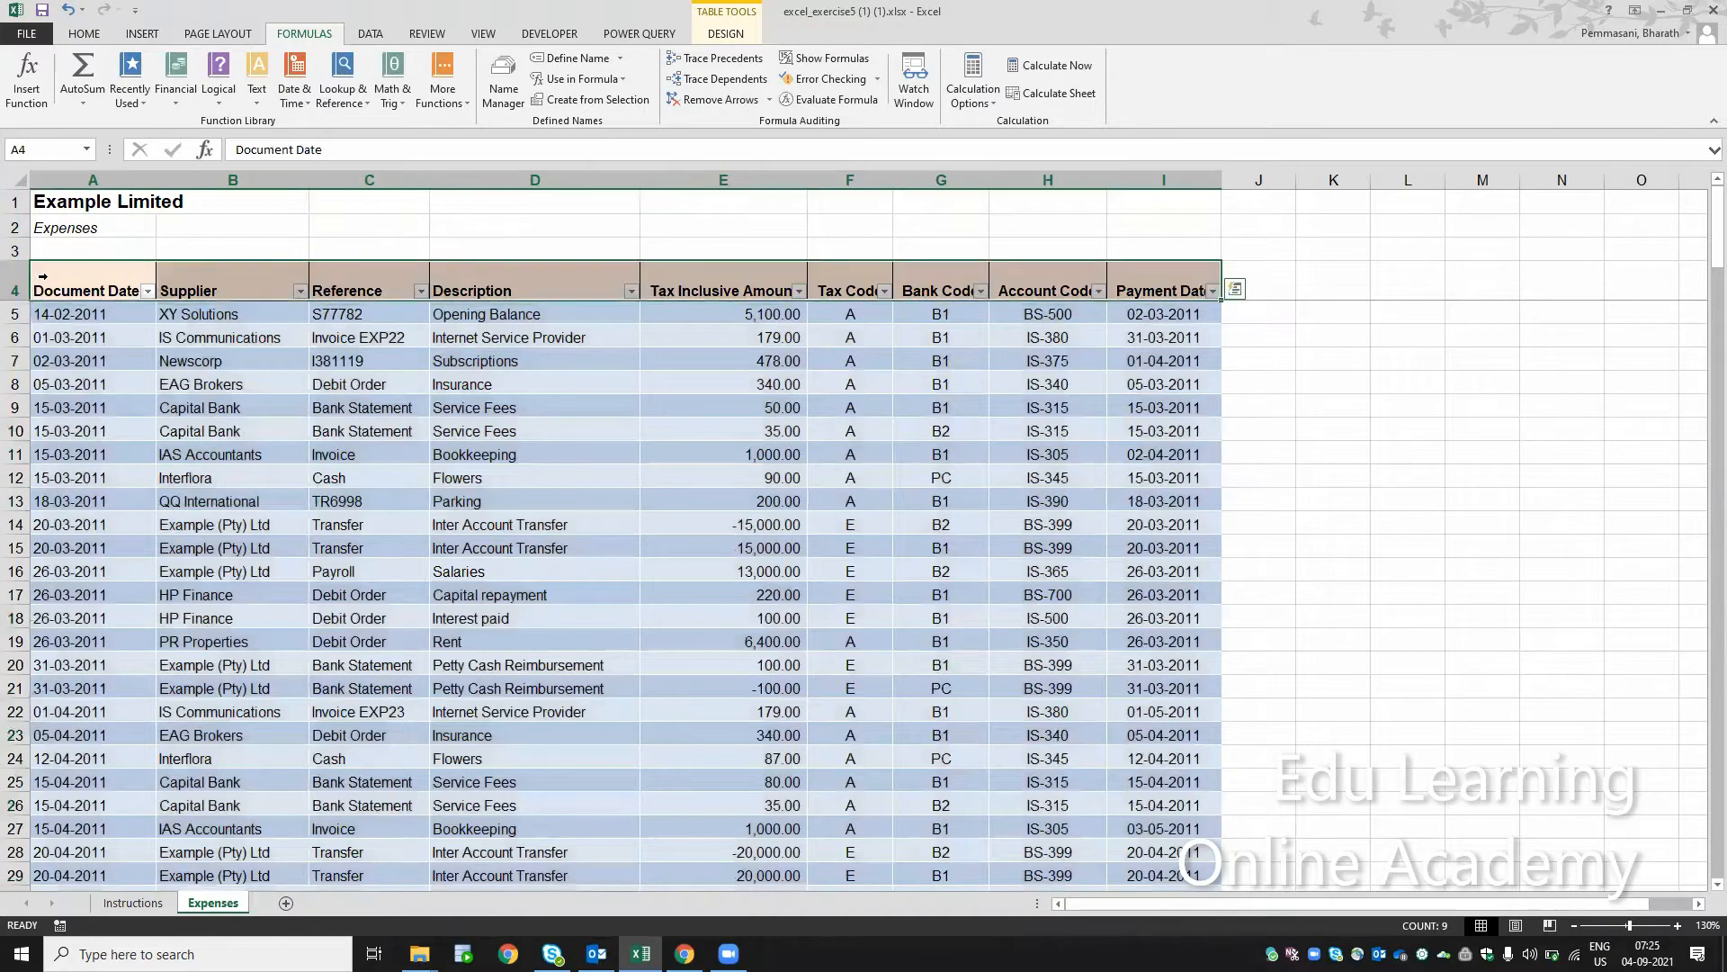
drag(43, 276, 1214, 884)
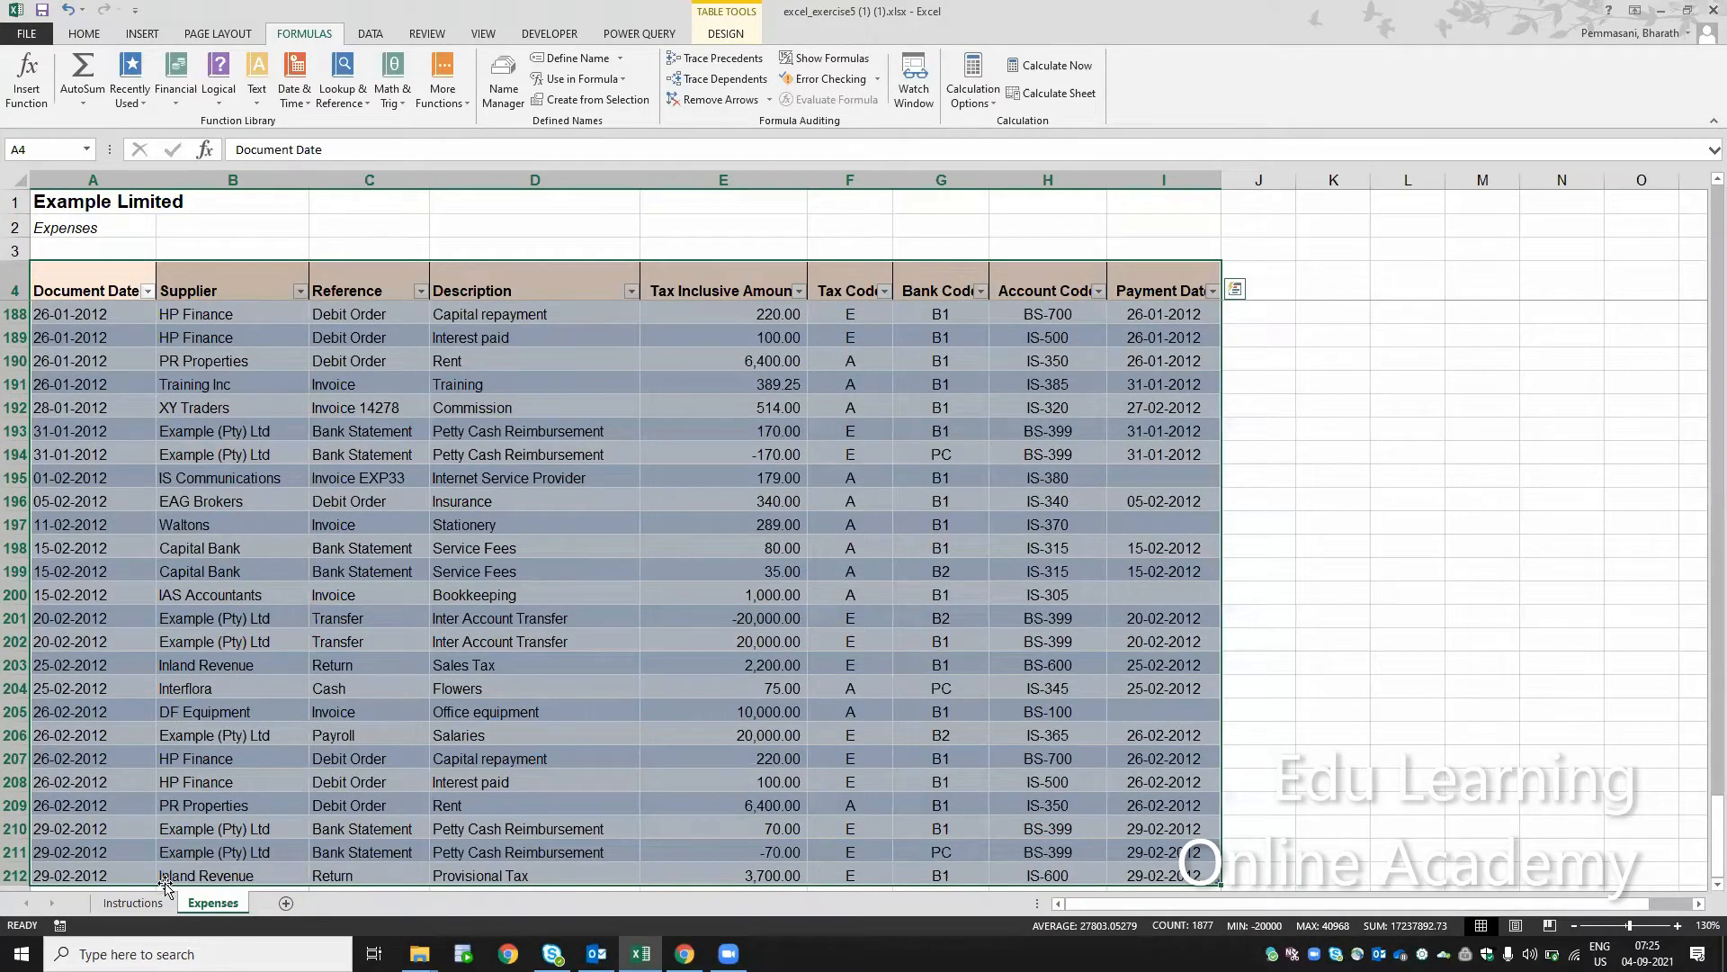
Shade the step 3 task in cell B6 of the Instructions sheet with the same green fill as the completed tasks
click(132, 903)
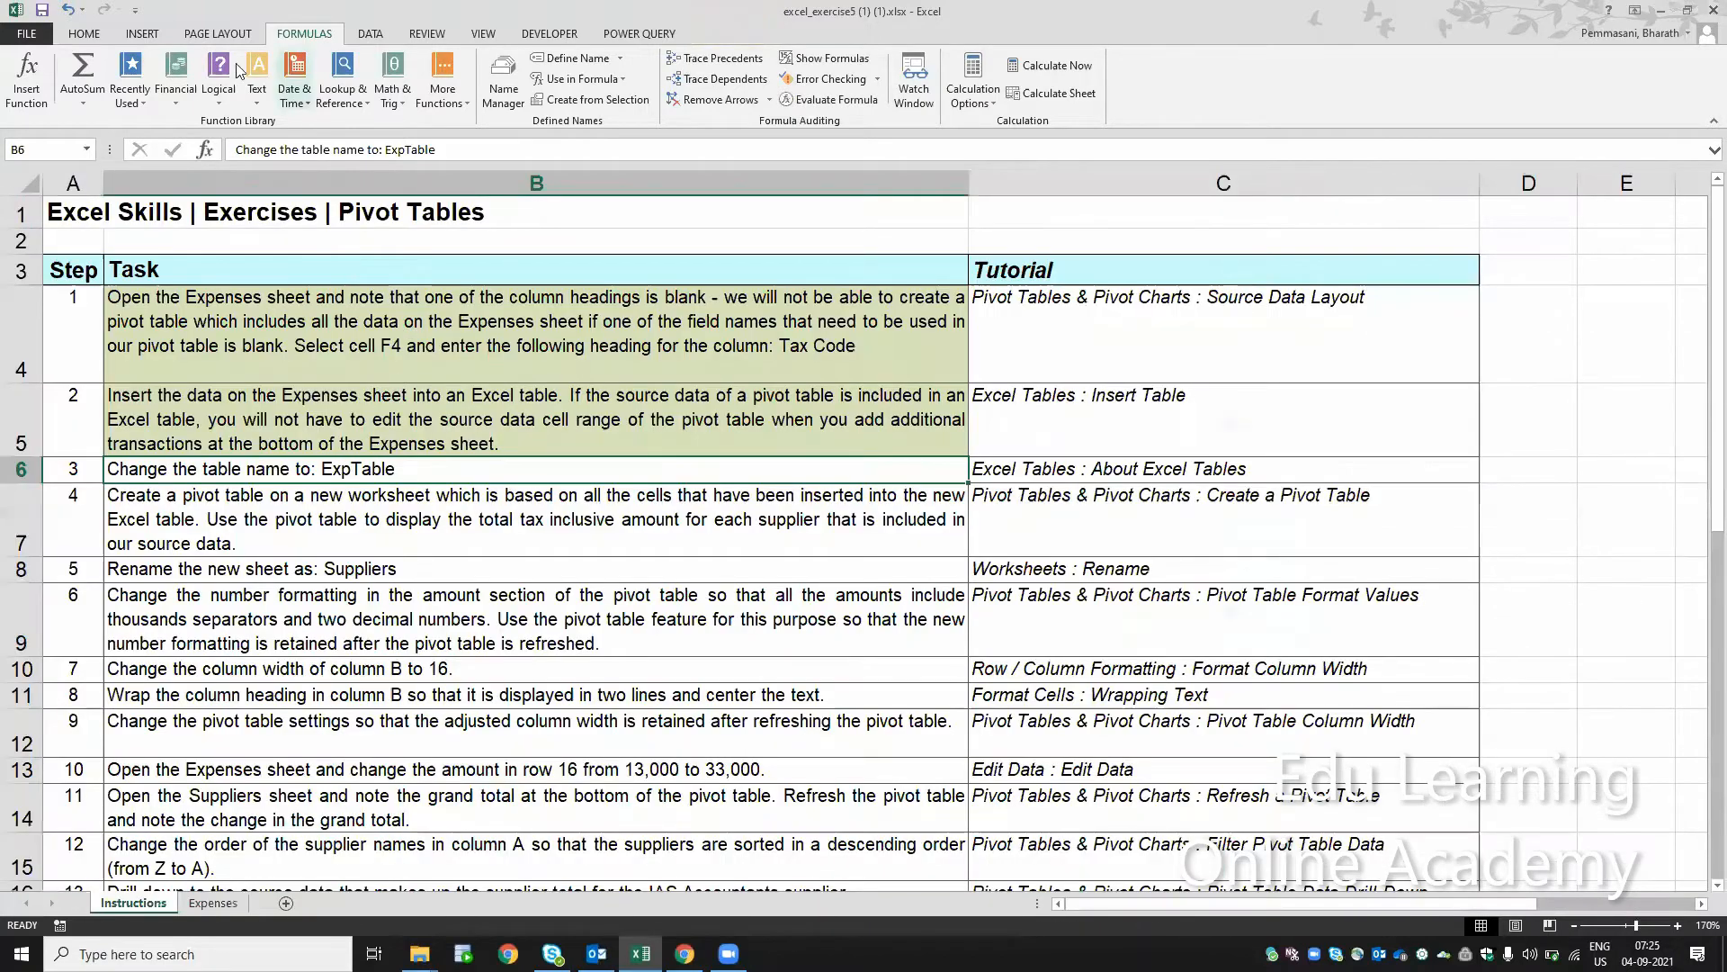
click(85, 34)
click(270, 96)
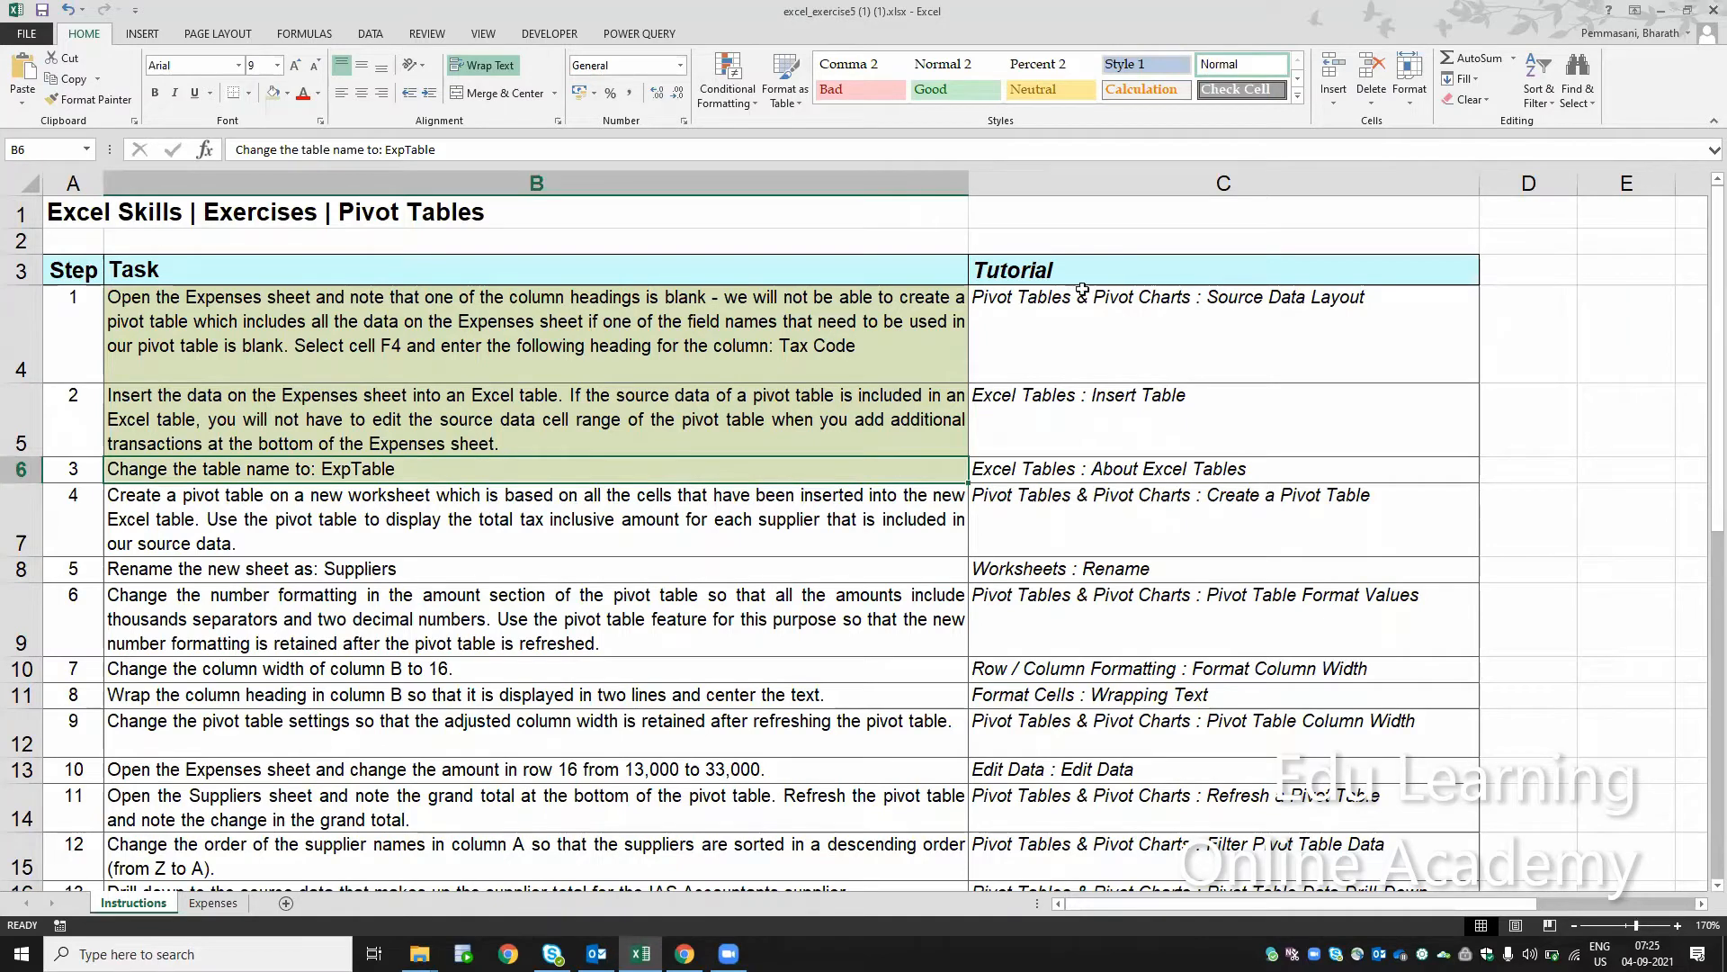
Following task 4 of the instructions, create a pivot table on a new worksheet with ExpTable as its source range
click(372, 512)
click(270, 502)
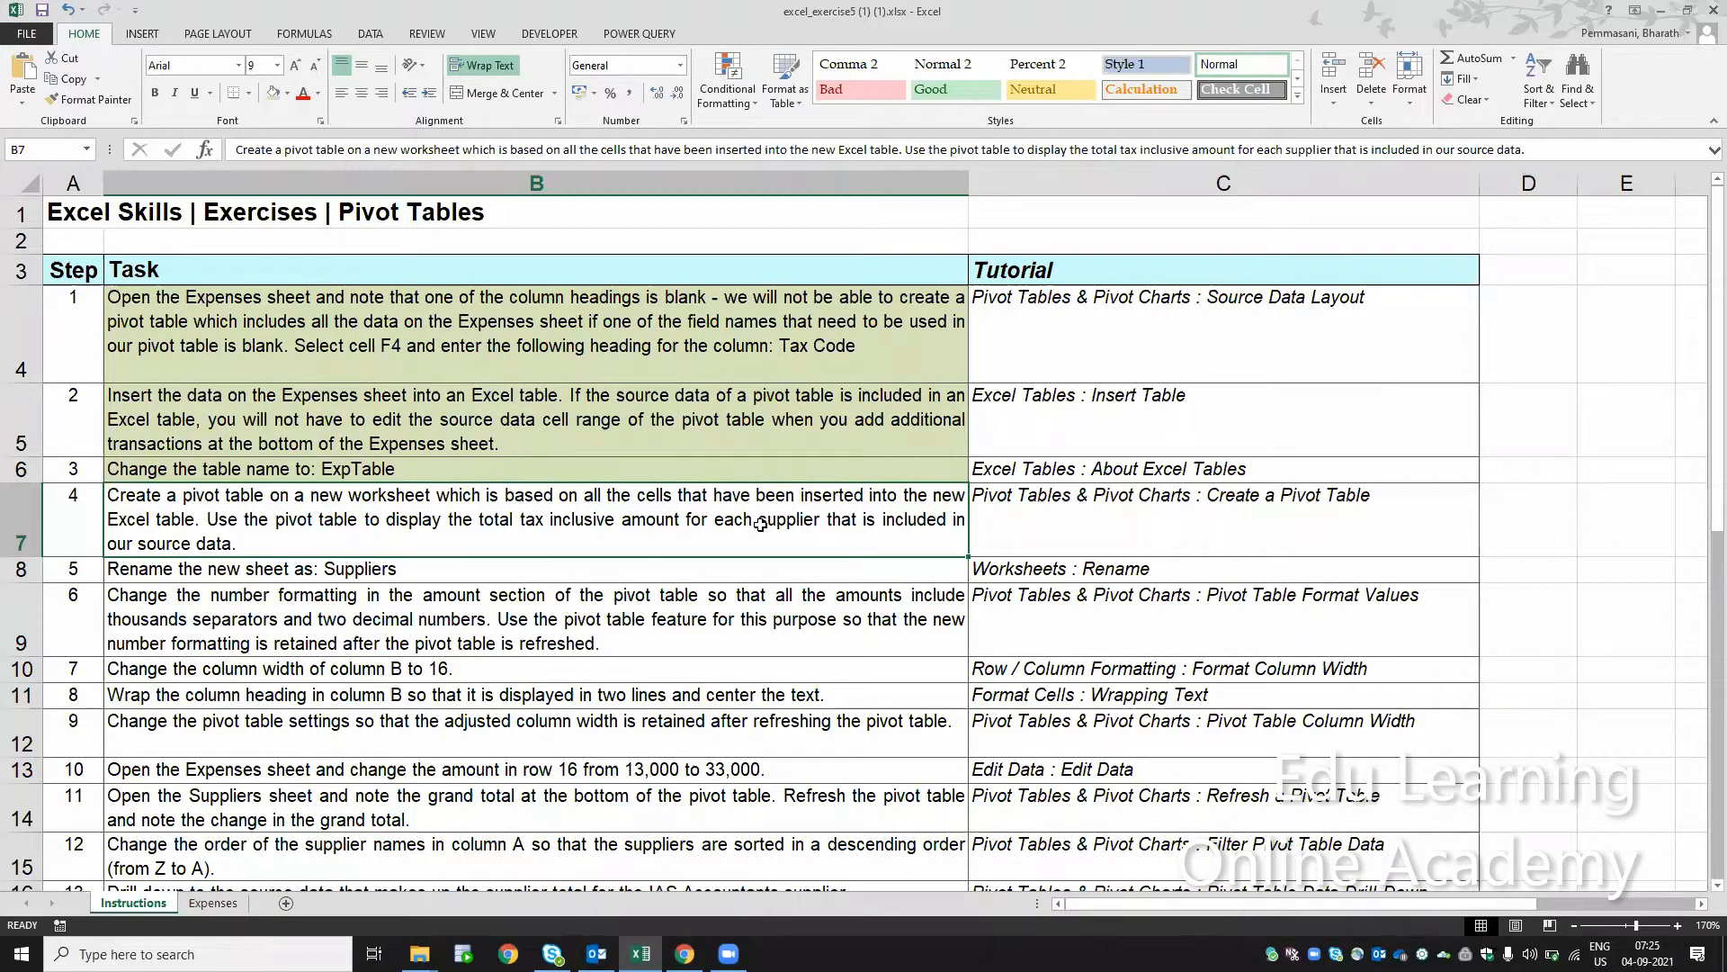
click(212, 903)
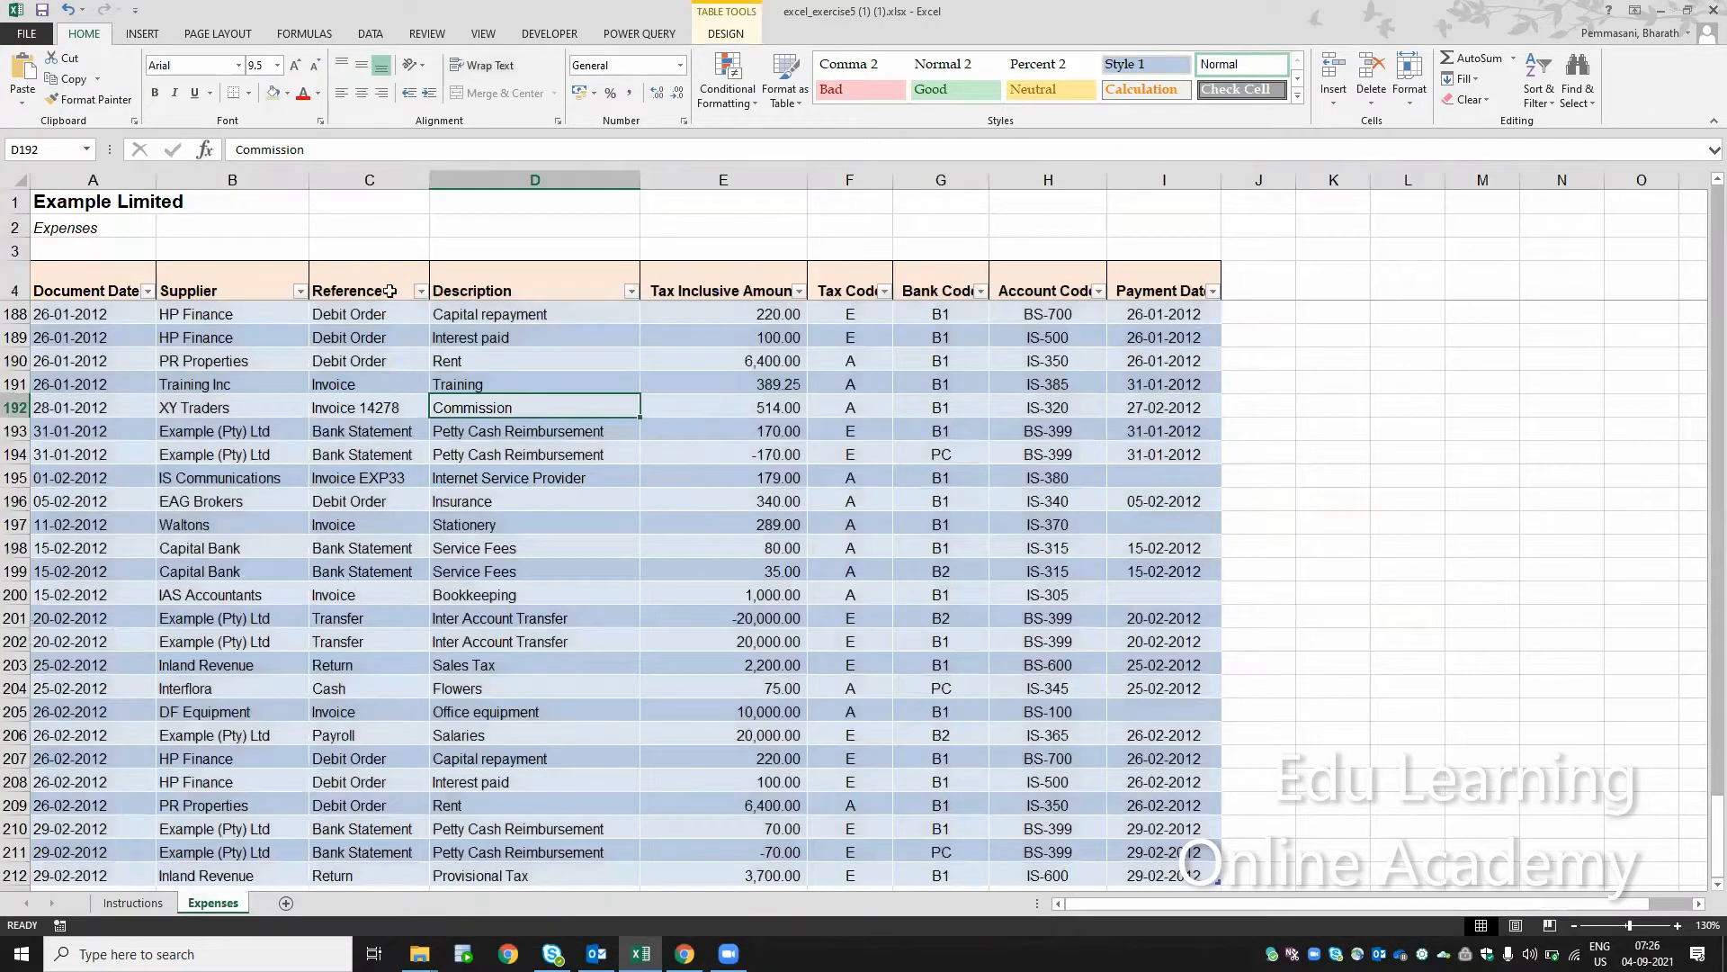
click(155, 40)
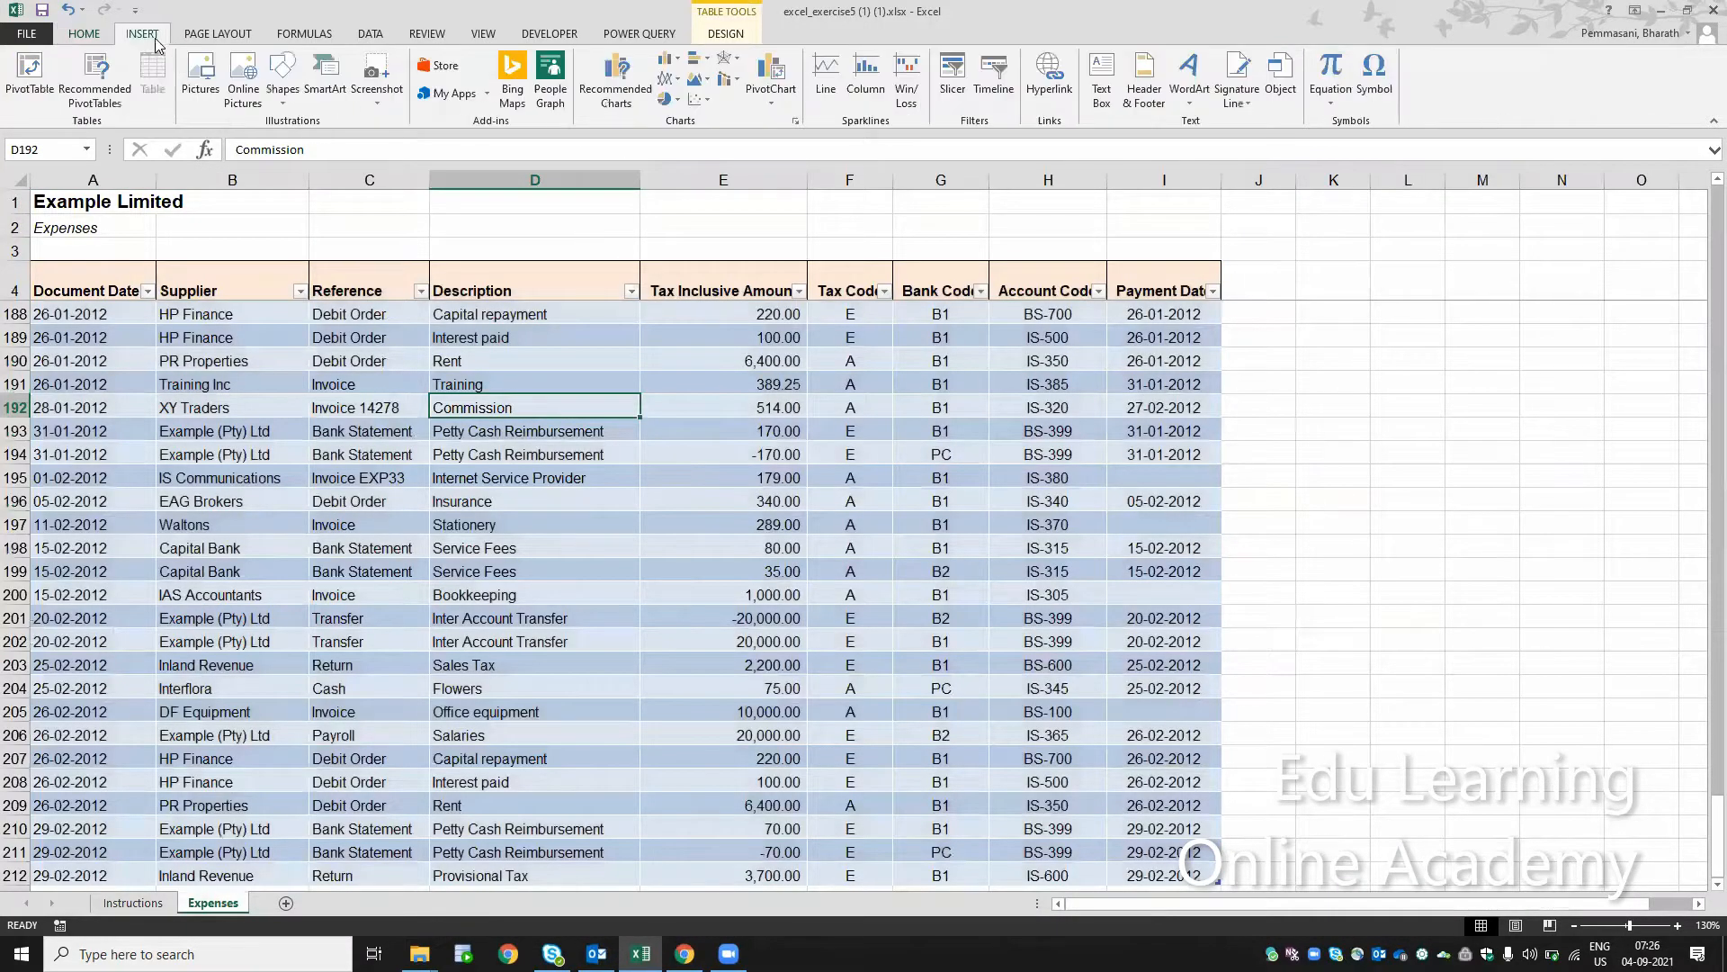
click(31, 72)
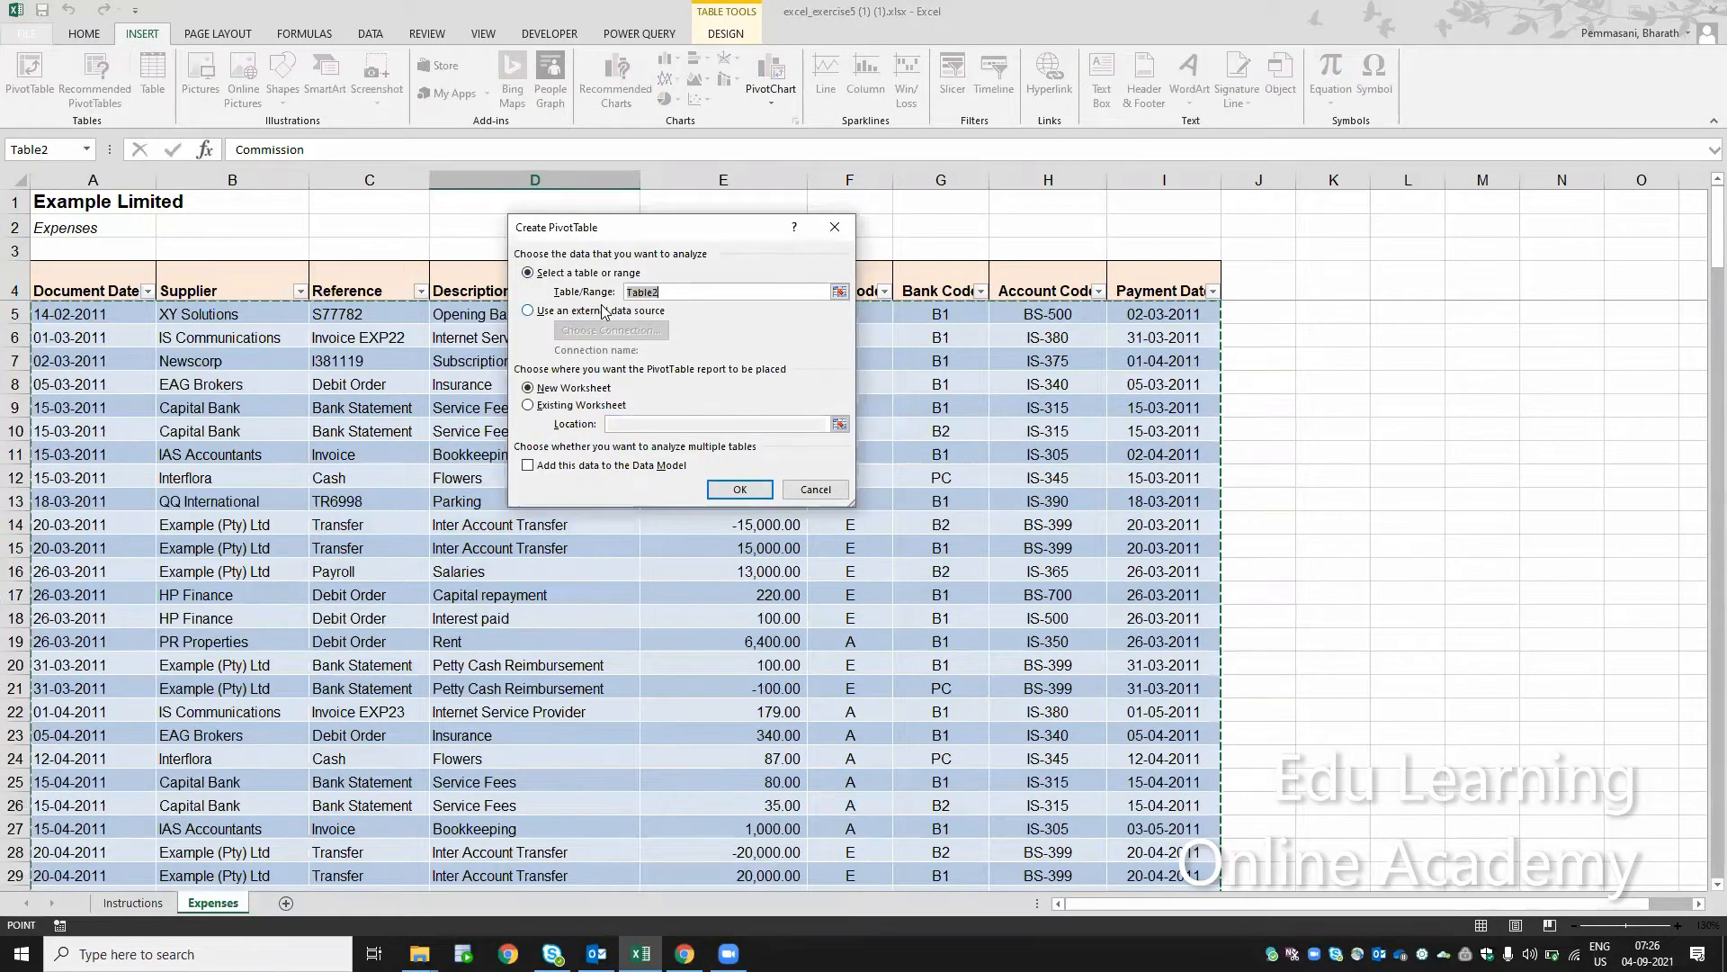
text(Exp)
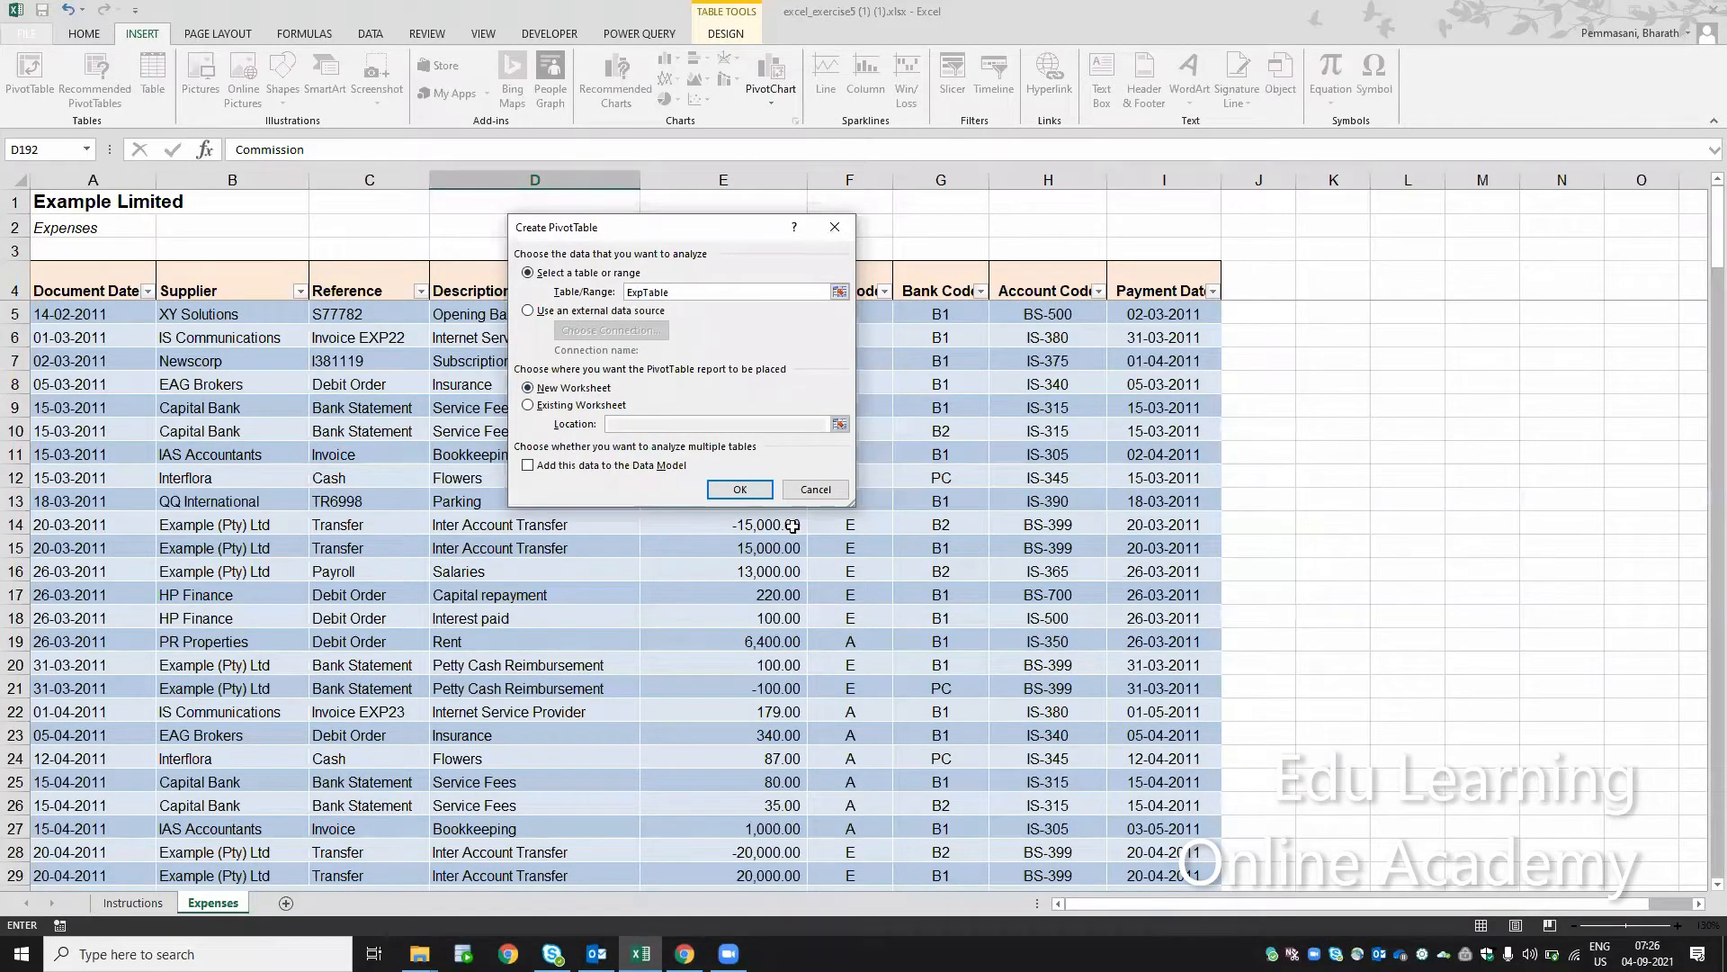
click(743, 488)
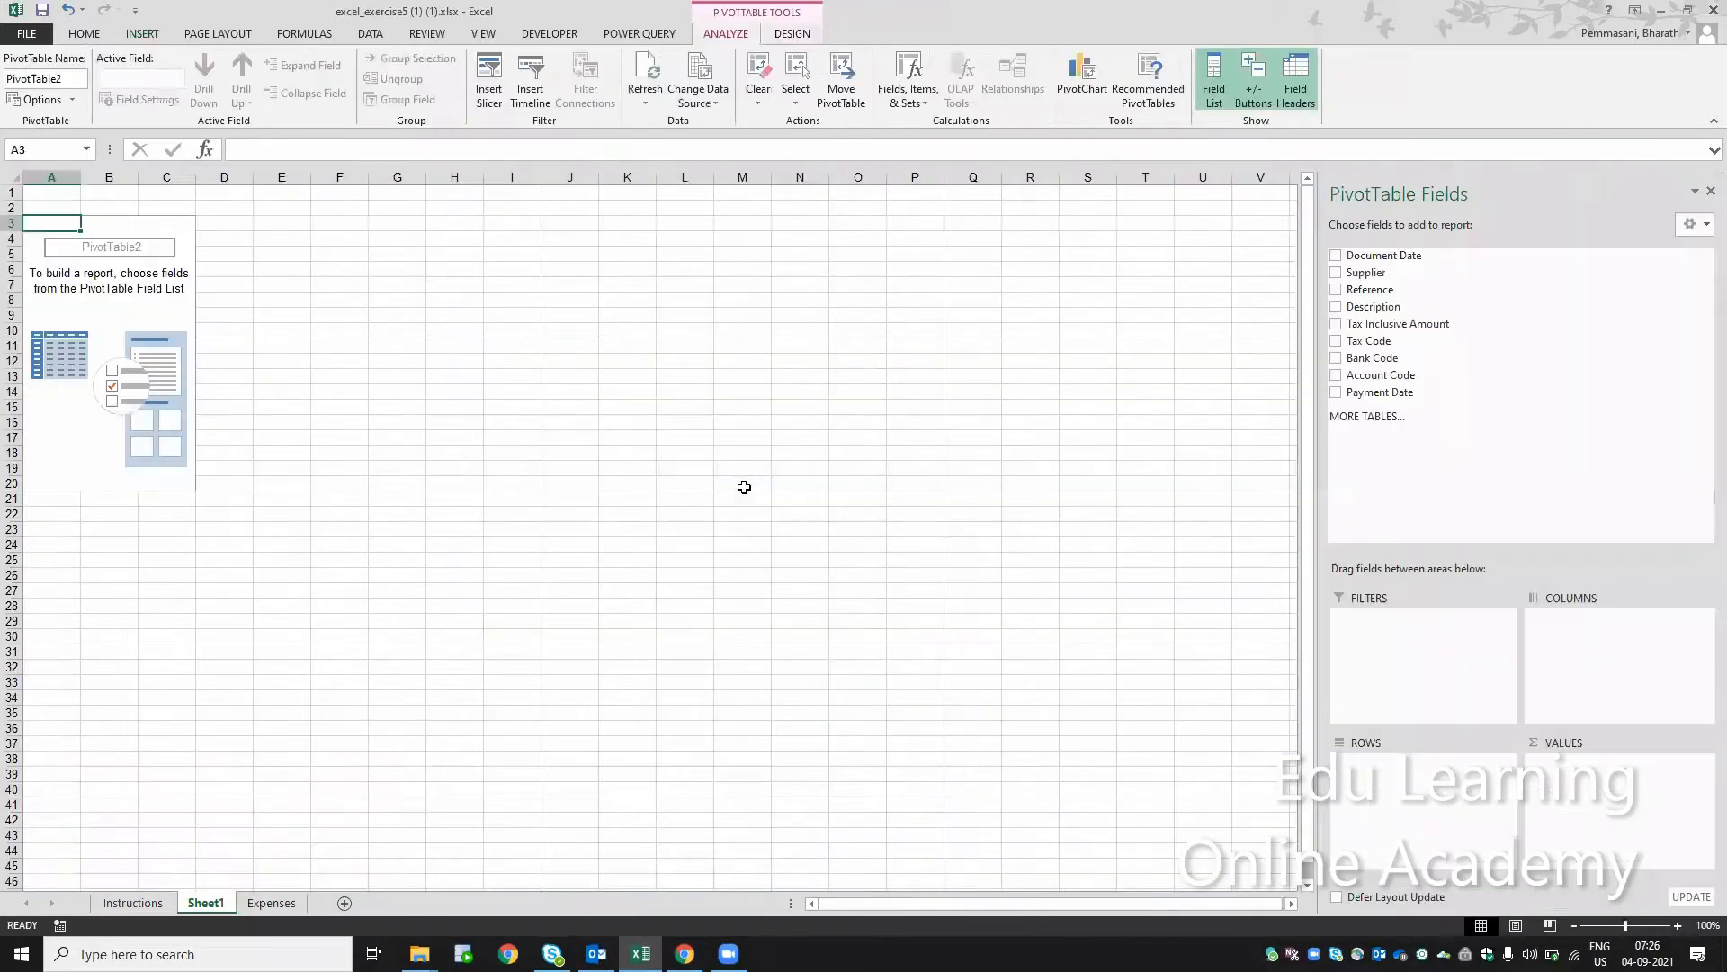
Enlarge the new pivot table sheet to 180% and examine the Expenses source data and the task 4 requirements
click(1677, 926)
click(1677, 926)
click(1677, 925)
click(1677, 926)
click(1677, 925)
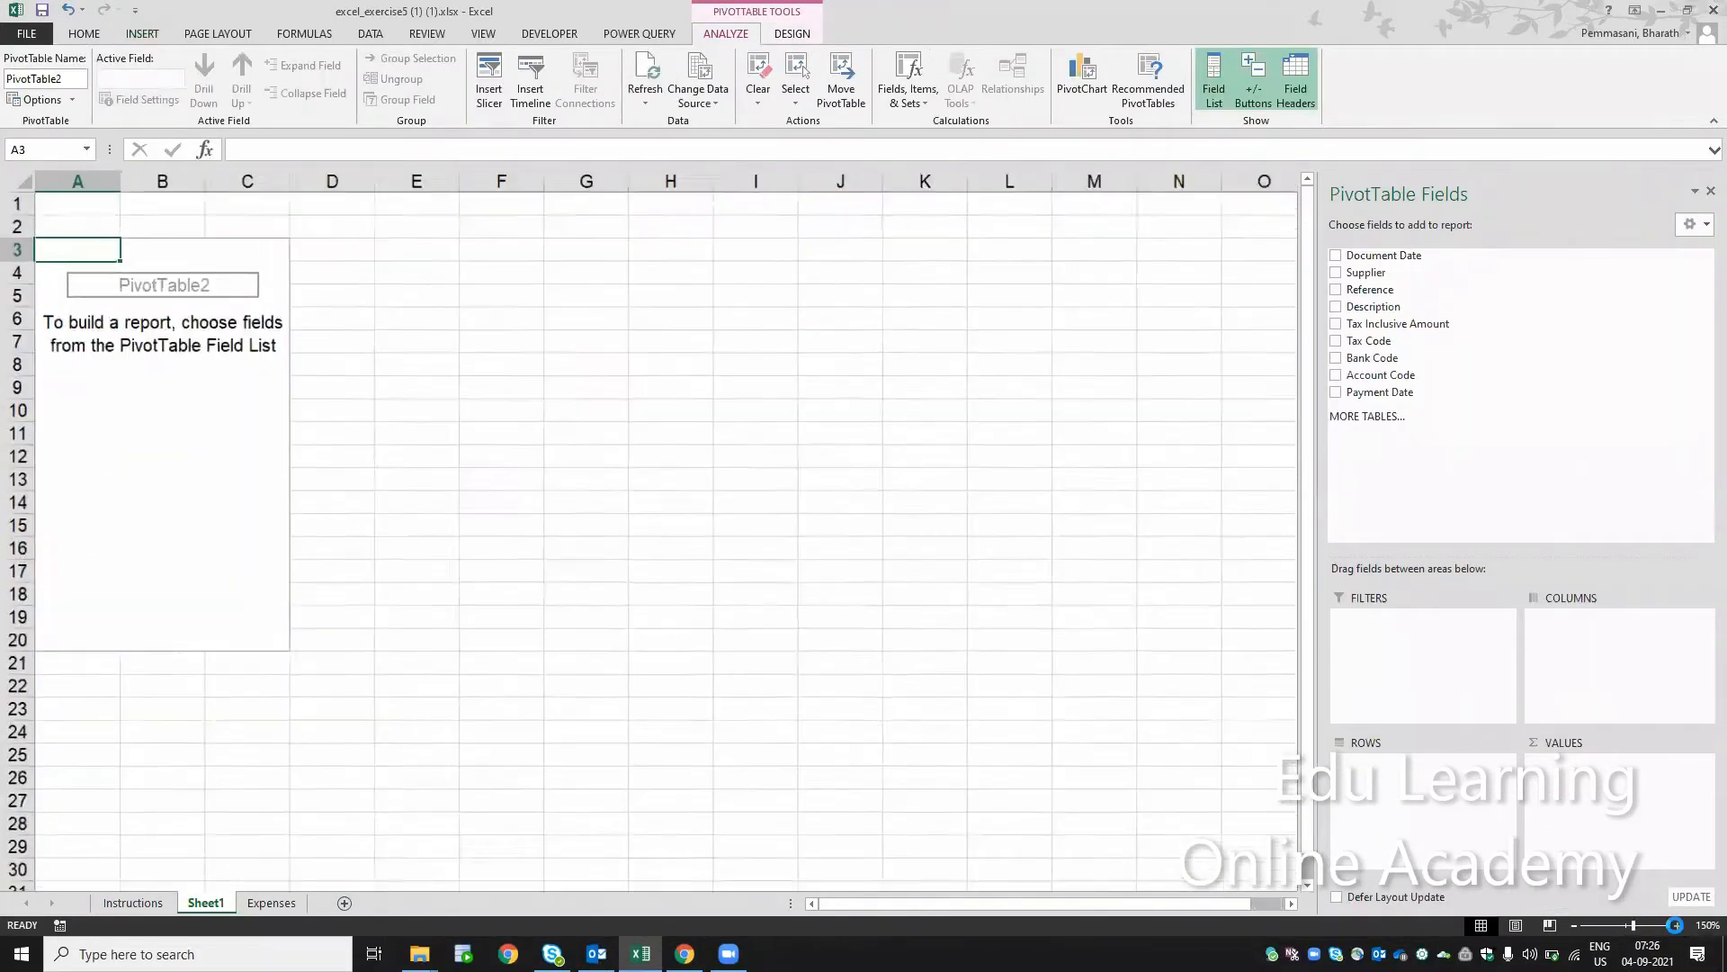
click(1677, 926)
click(1676, 925)
click(1677, 925)
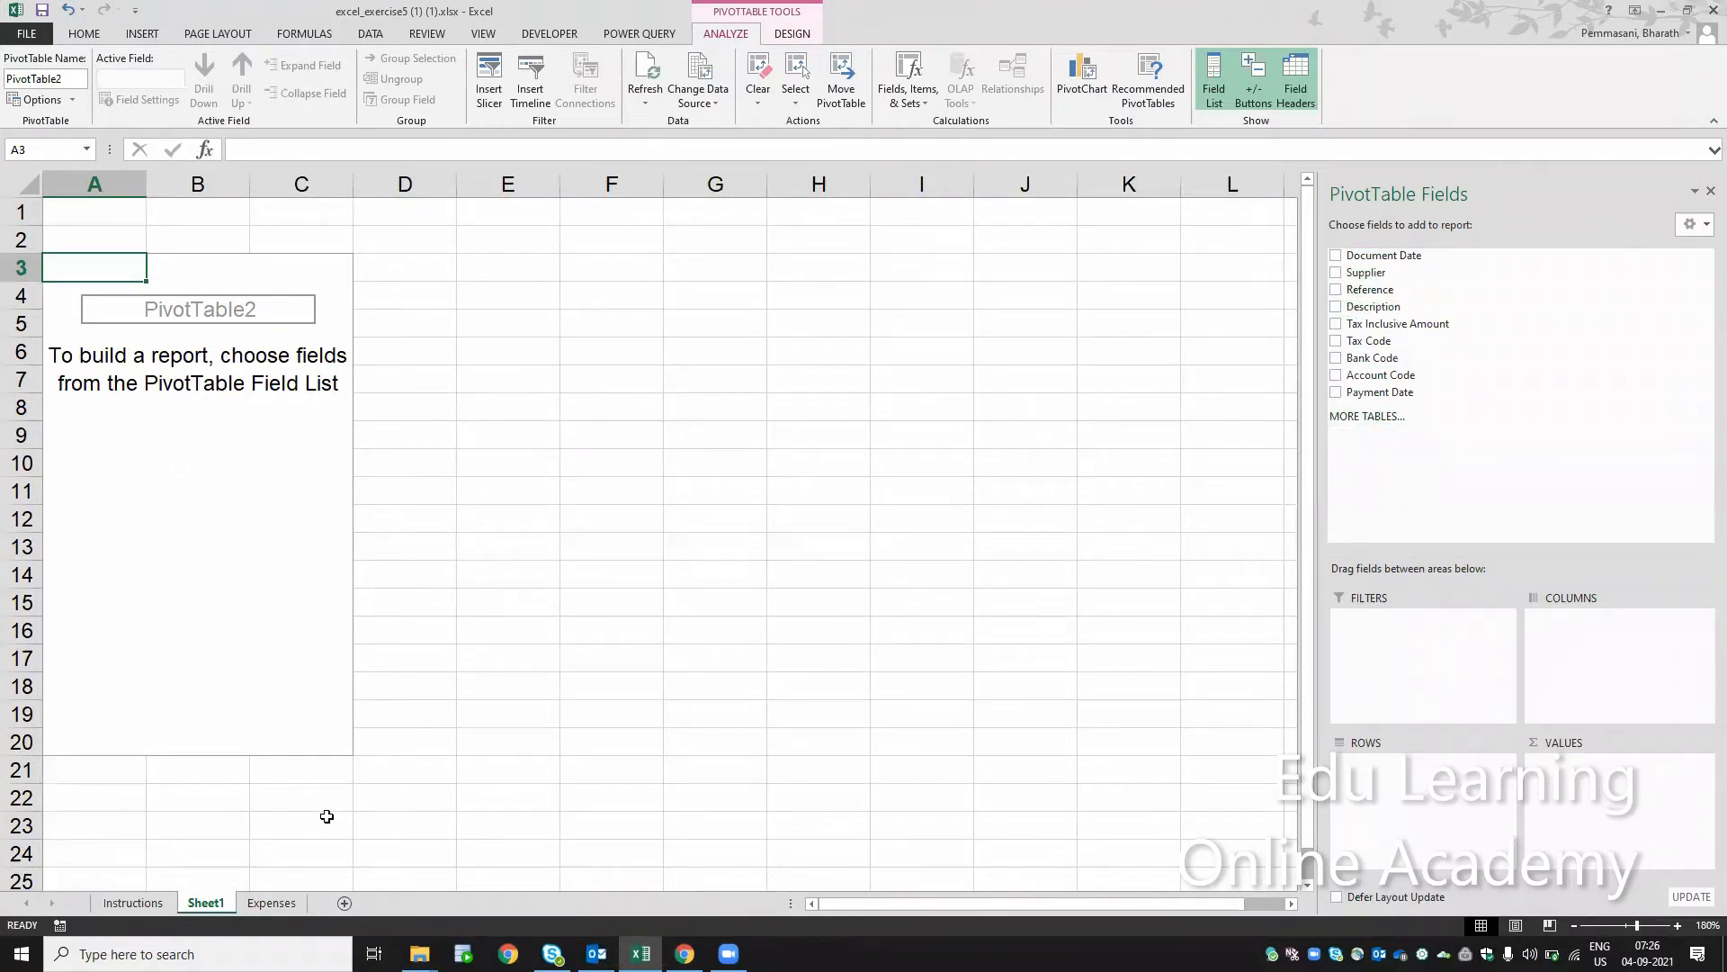
click(272, 903)
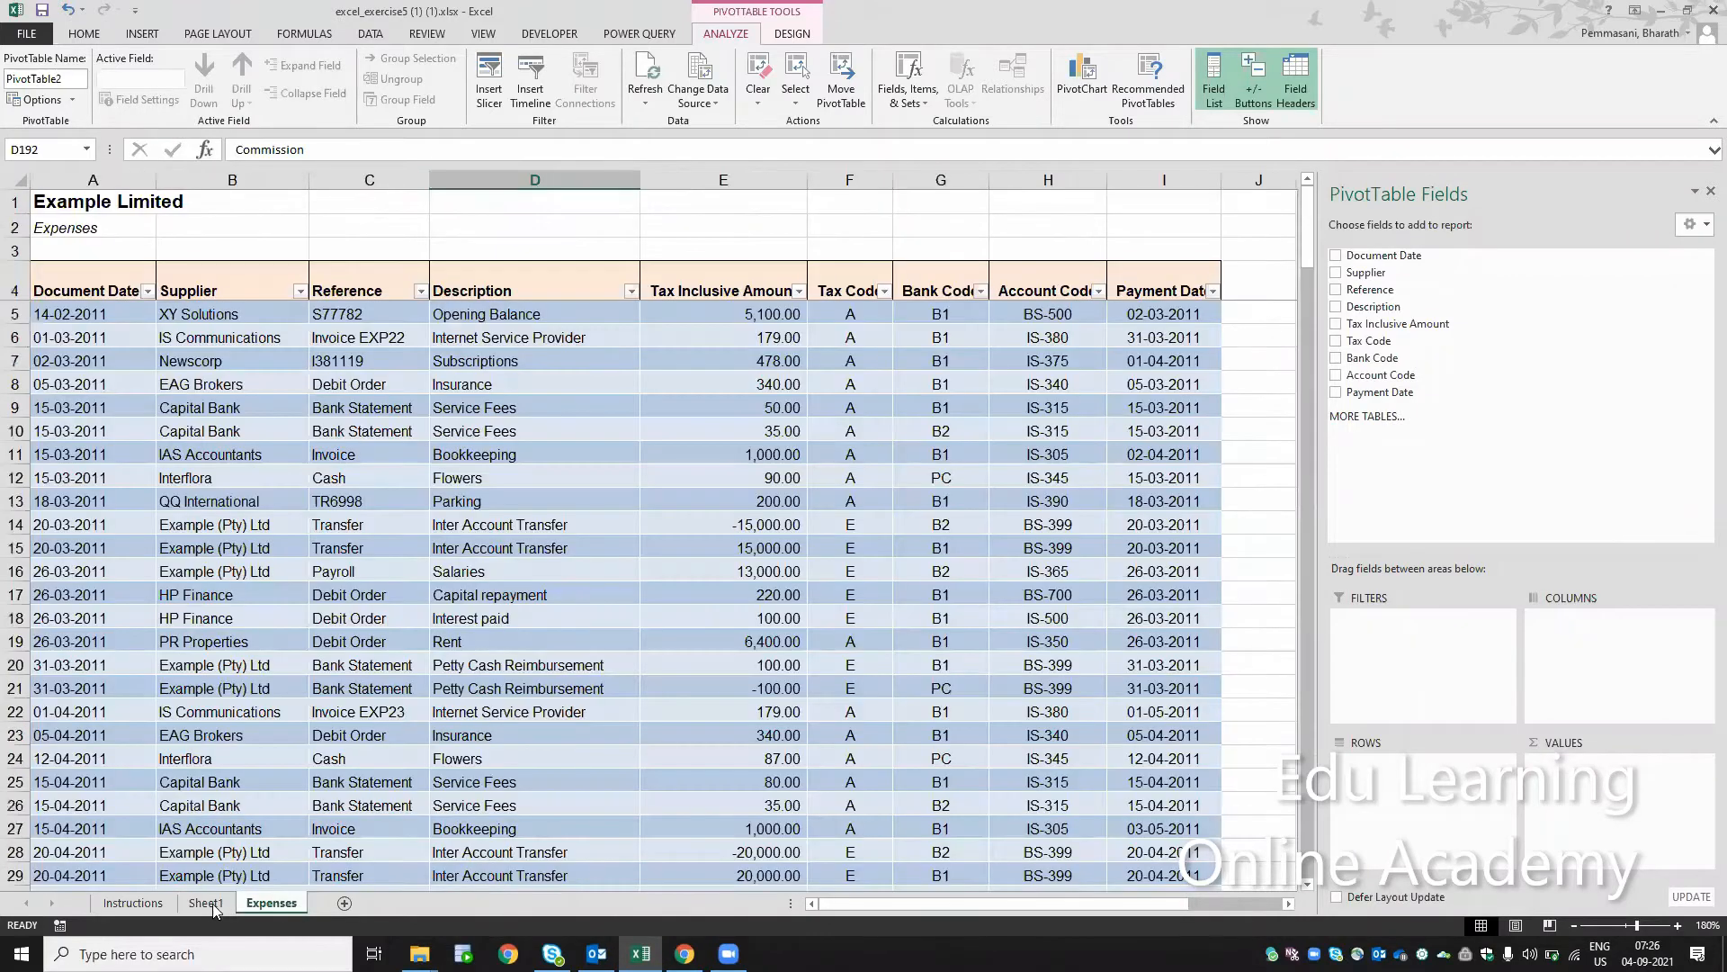
click(207, 903)
click(132, 903)
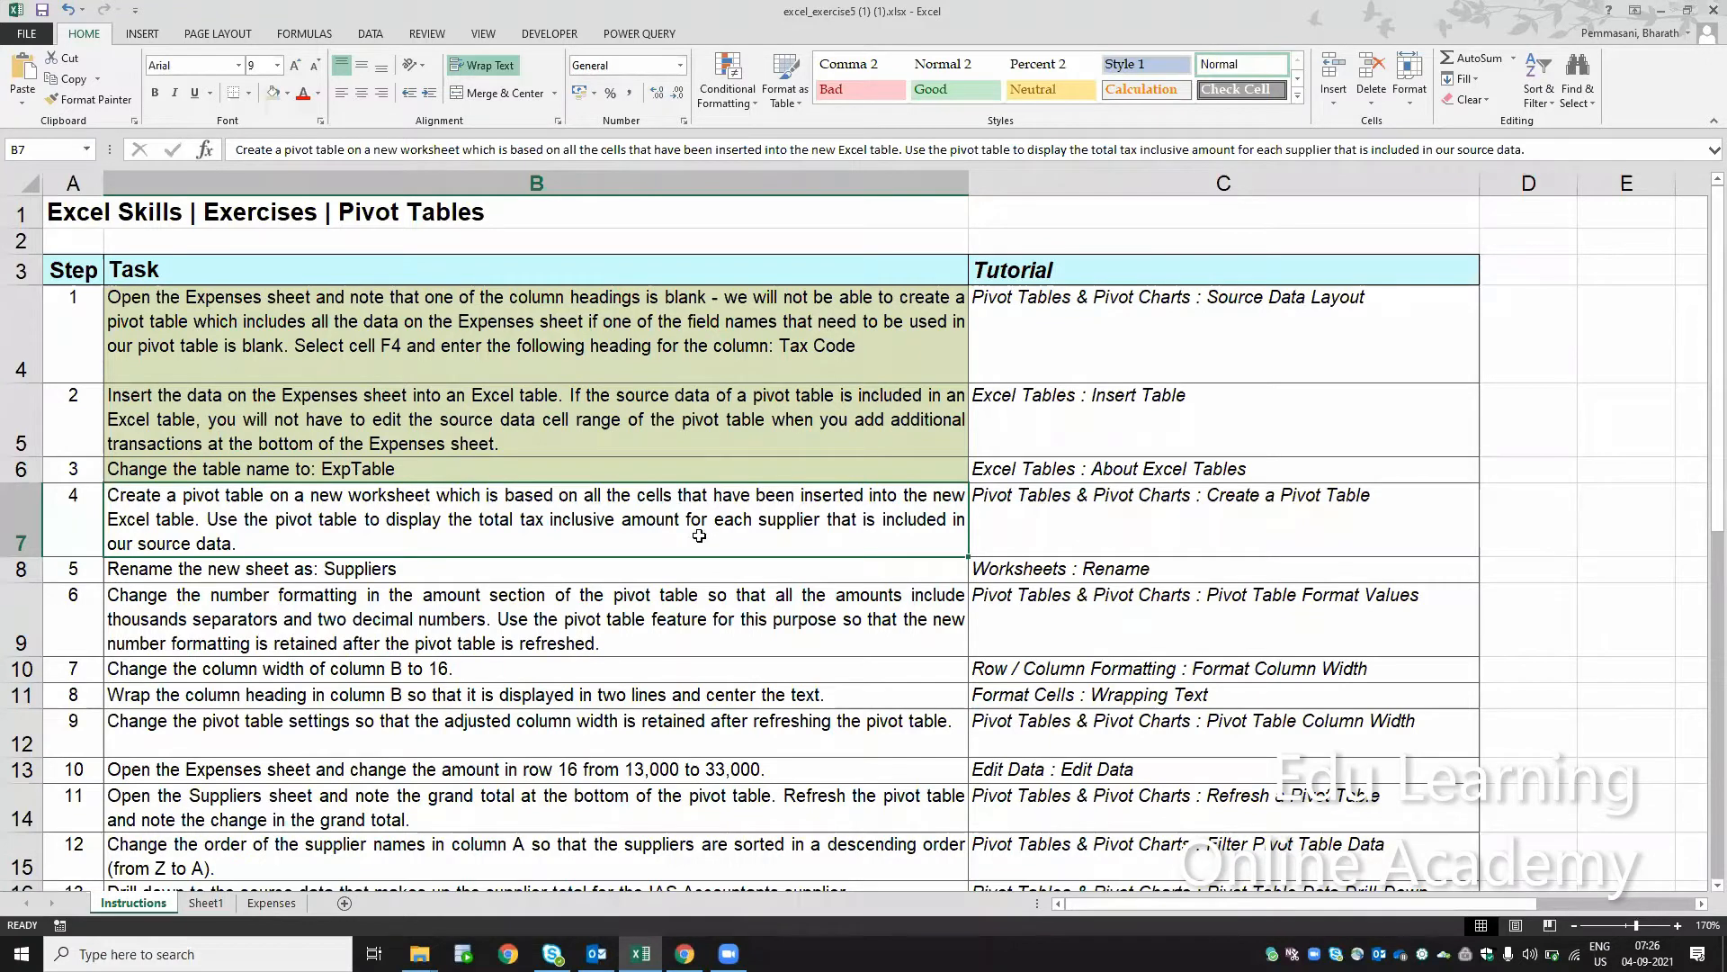
click(213, 908)
click(243, 628)
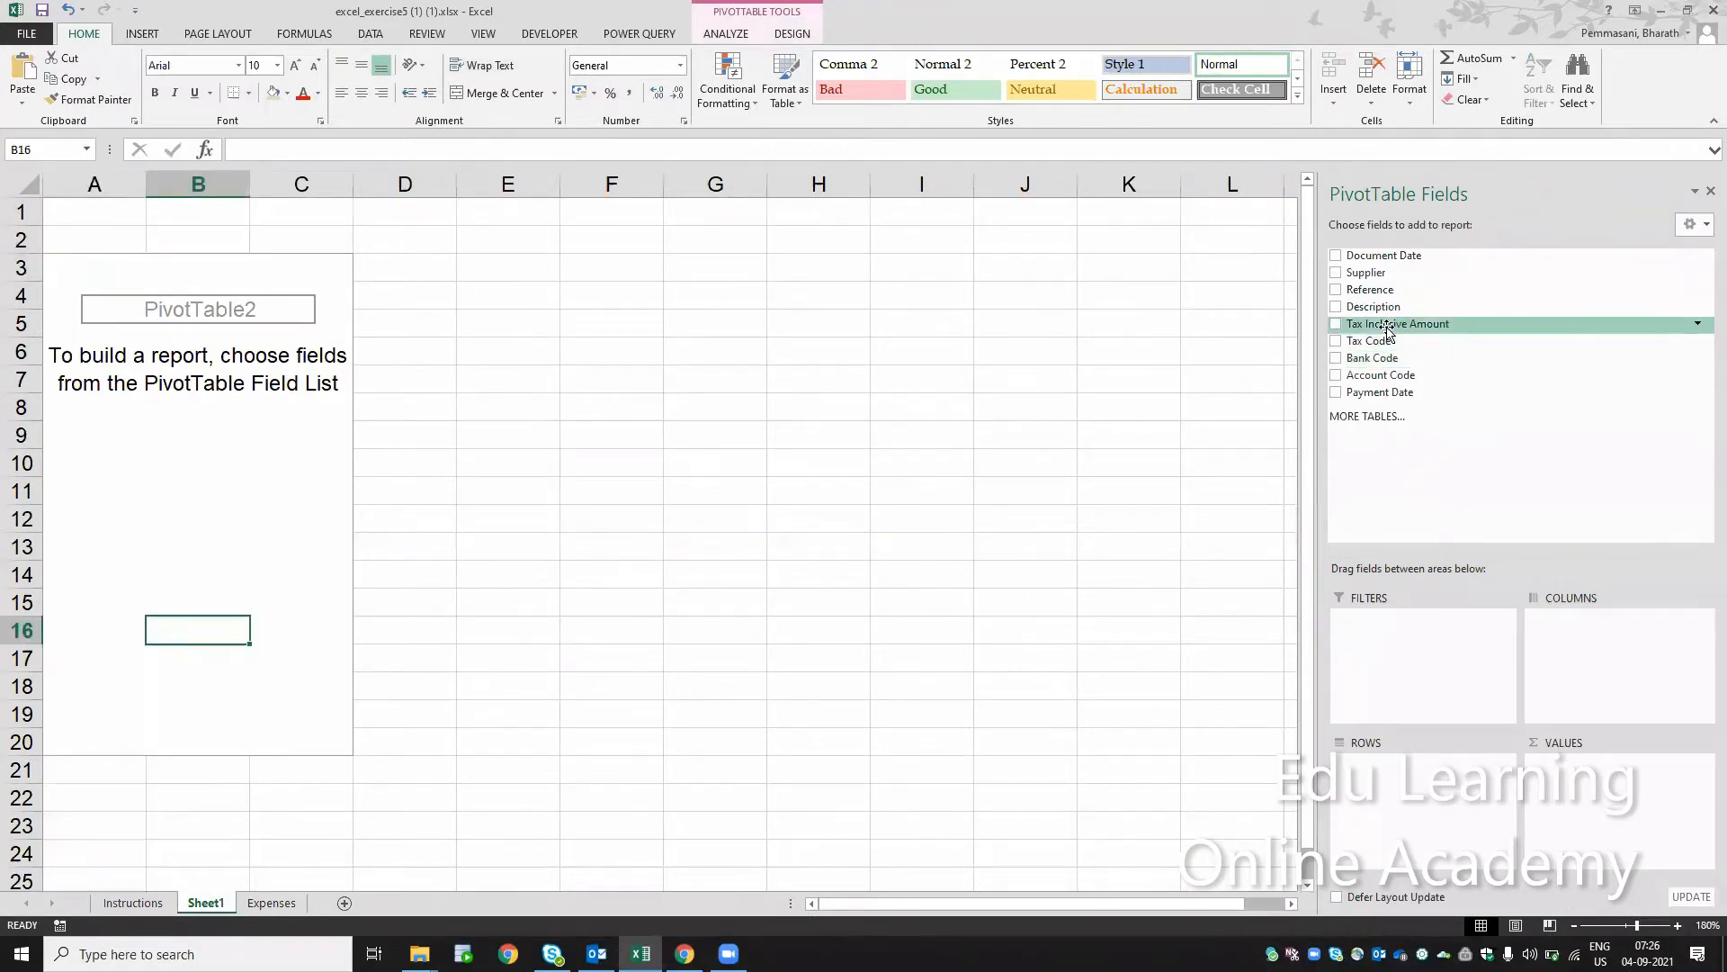
Build the pivot table with the sum of Tax Inclusive Amount as values and Supplier as the row labels
drag(1388, 331, 1598, 788)
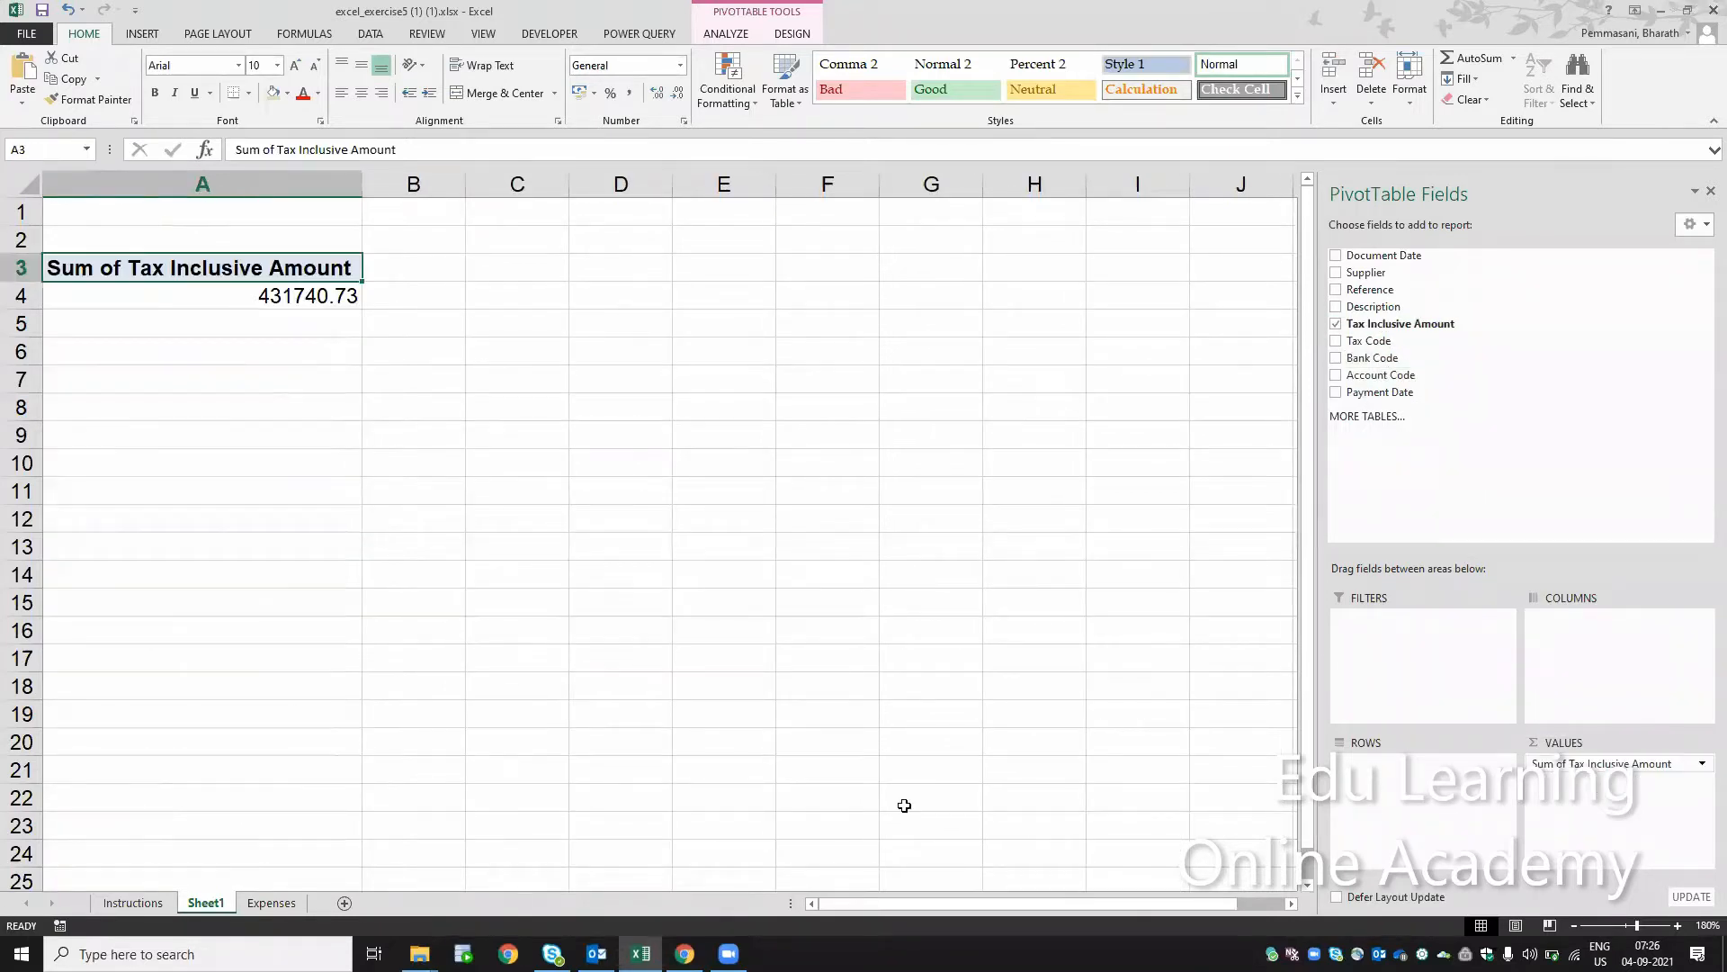
click(137, 911)
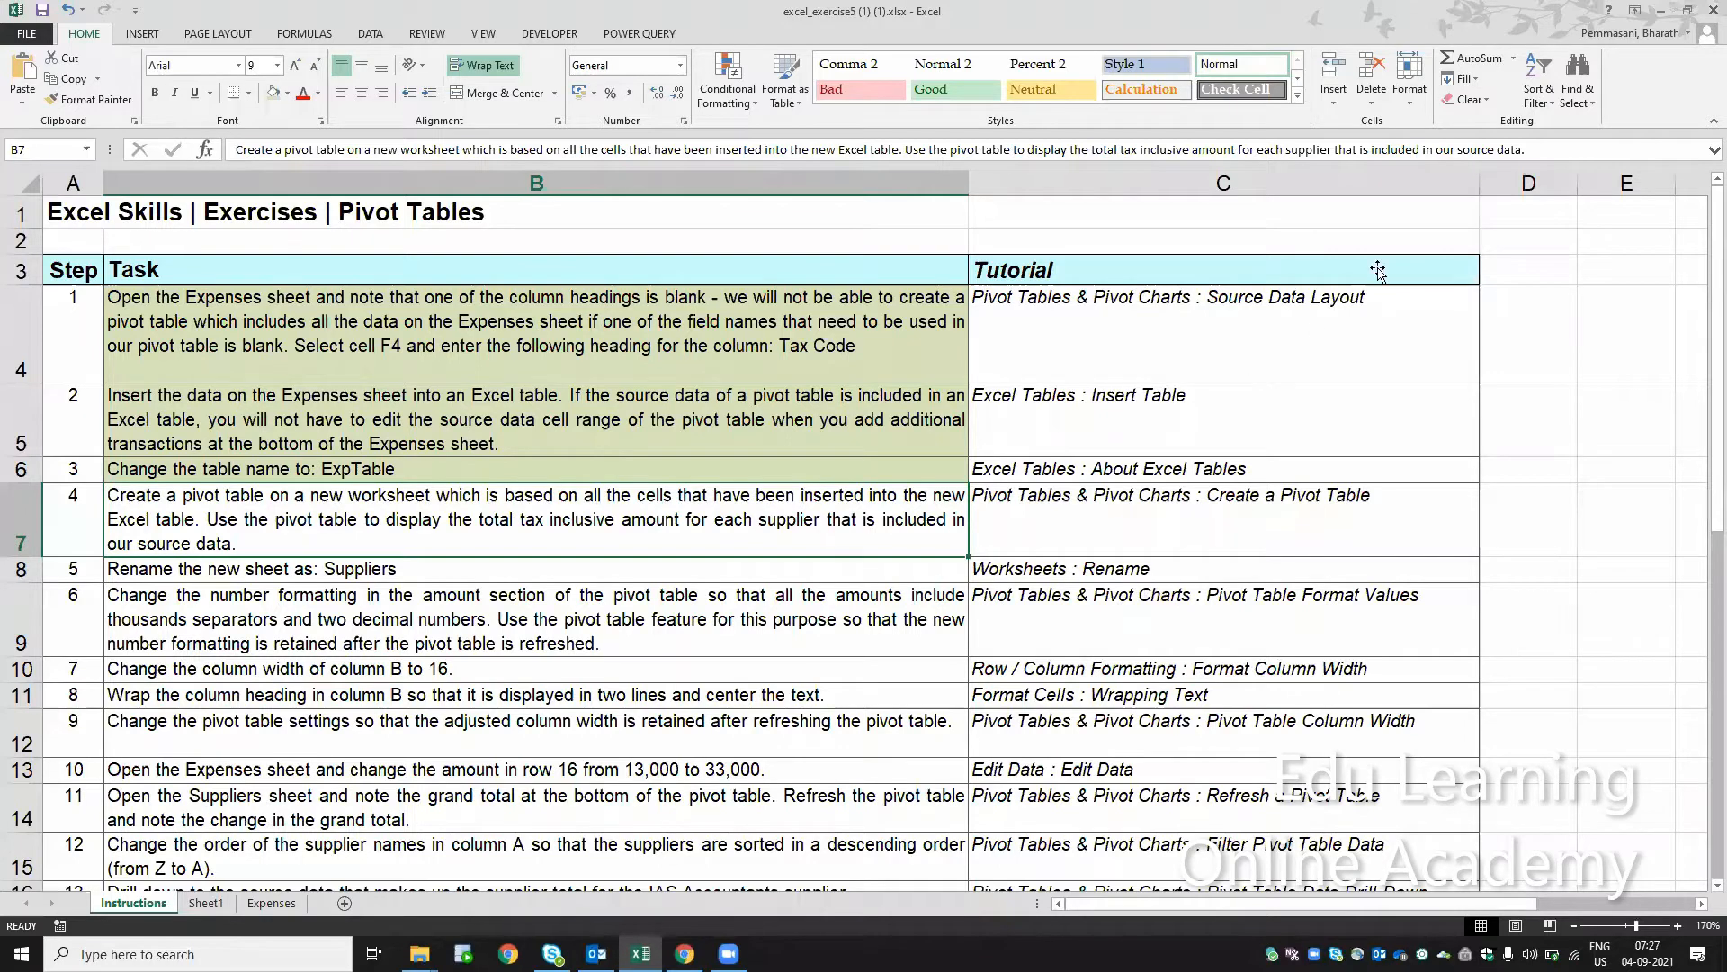
drag(1380, 273, 1568, 634)
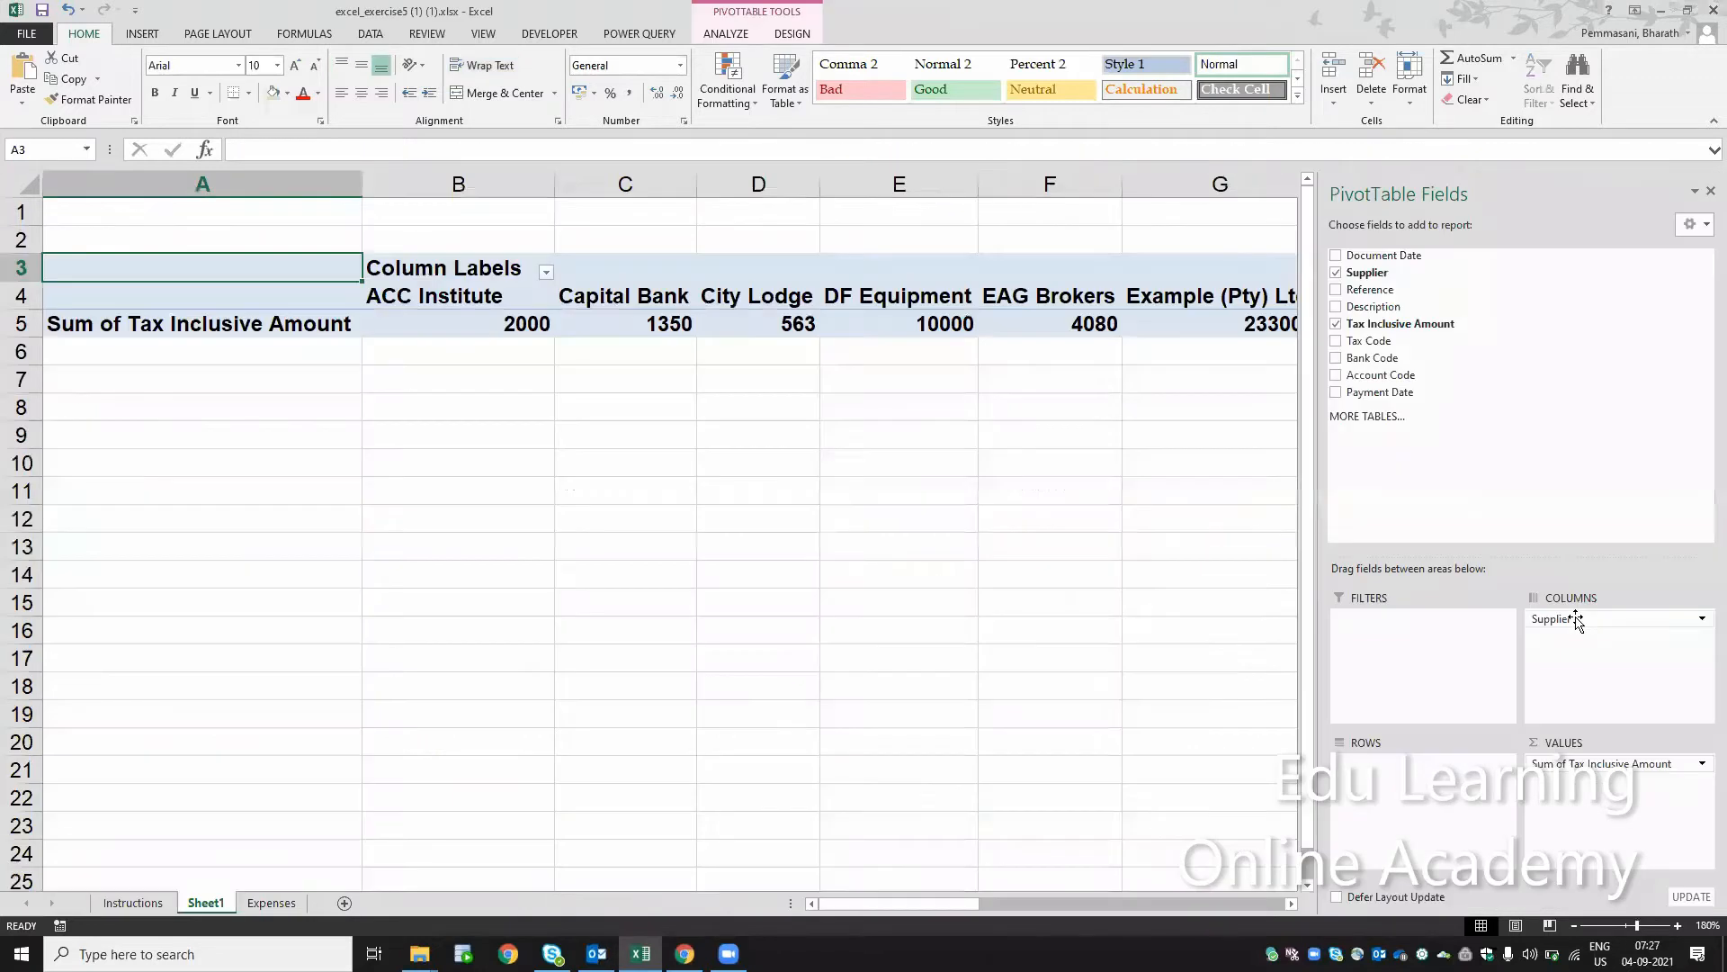
drag(1569, 621, 1433, 844)
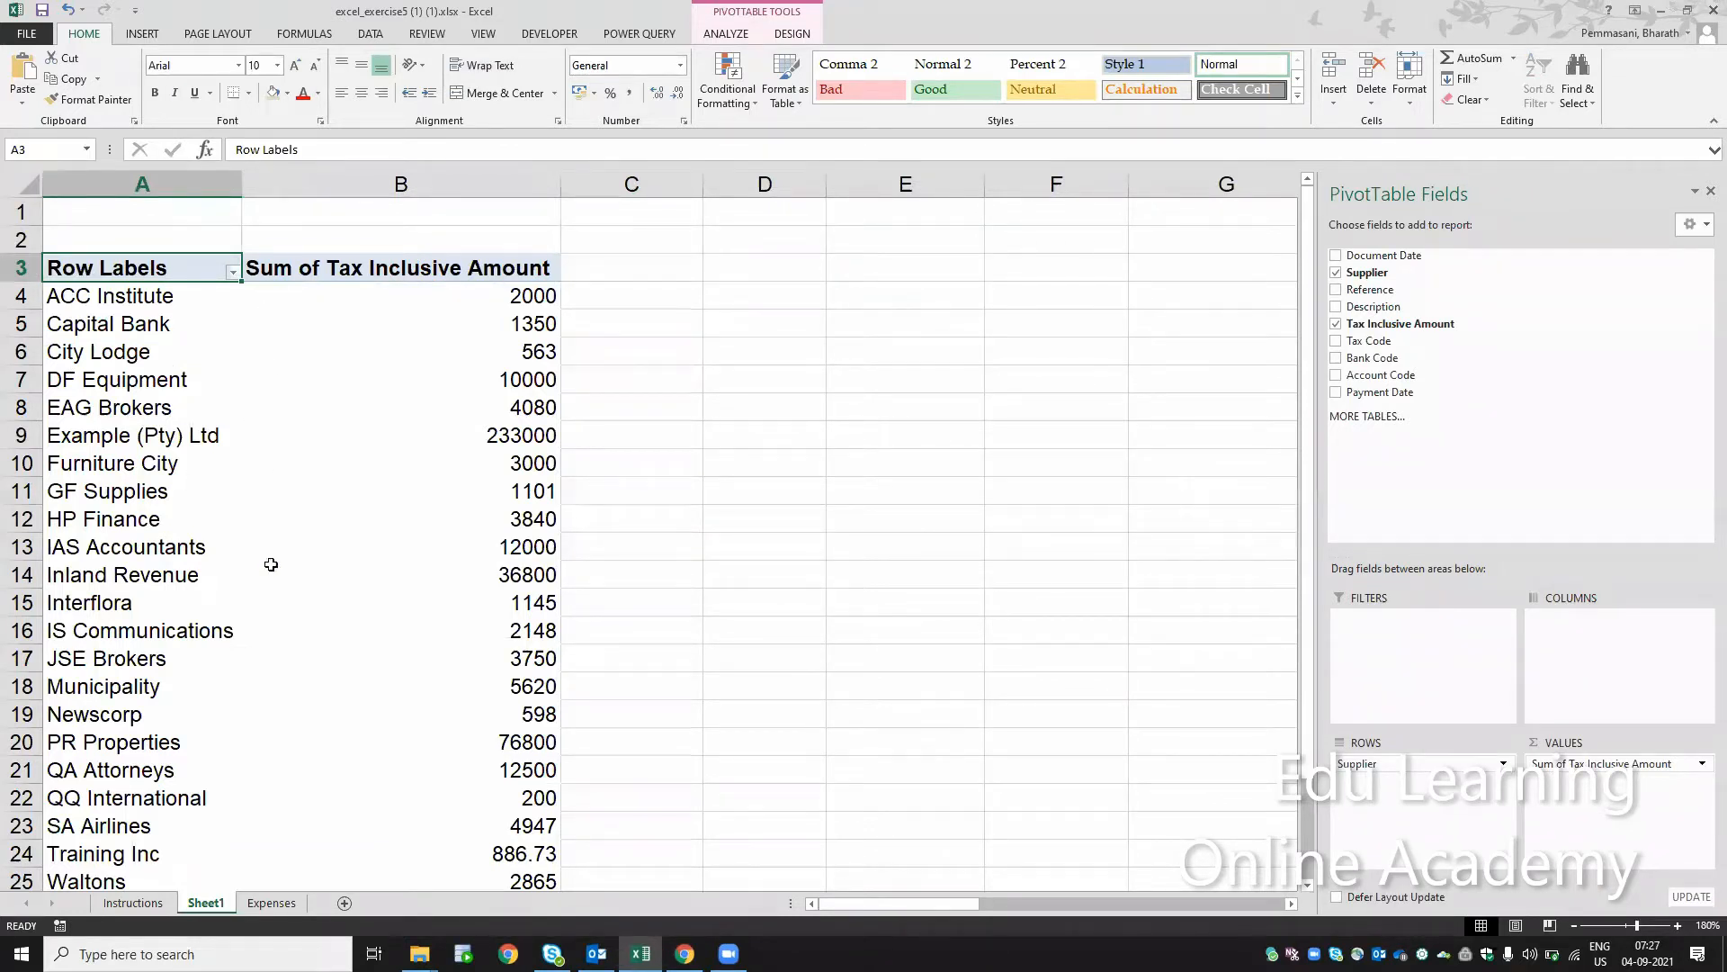
Check the pivot table against task 4 and shade that task in cell B7 of the Instructions sheet green
click(150, 906)
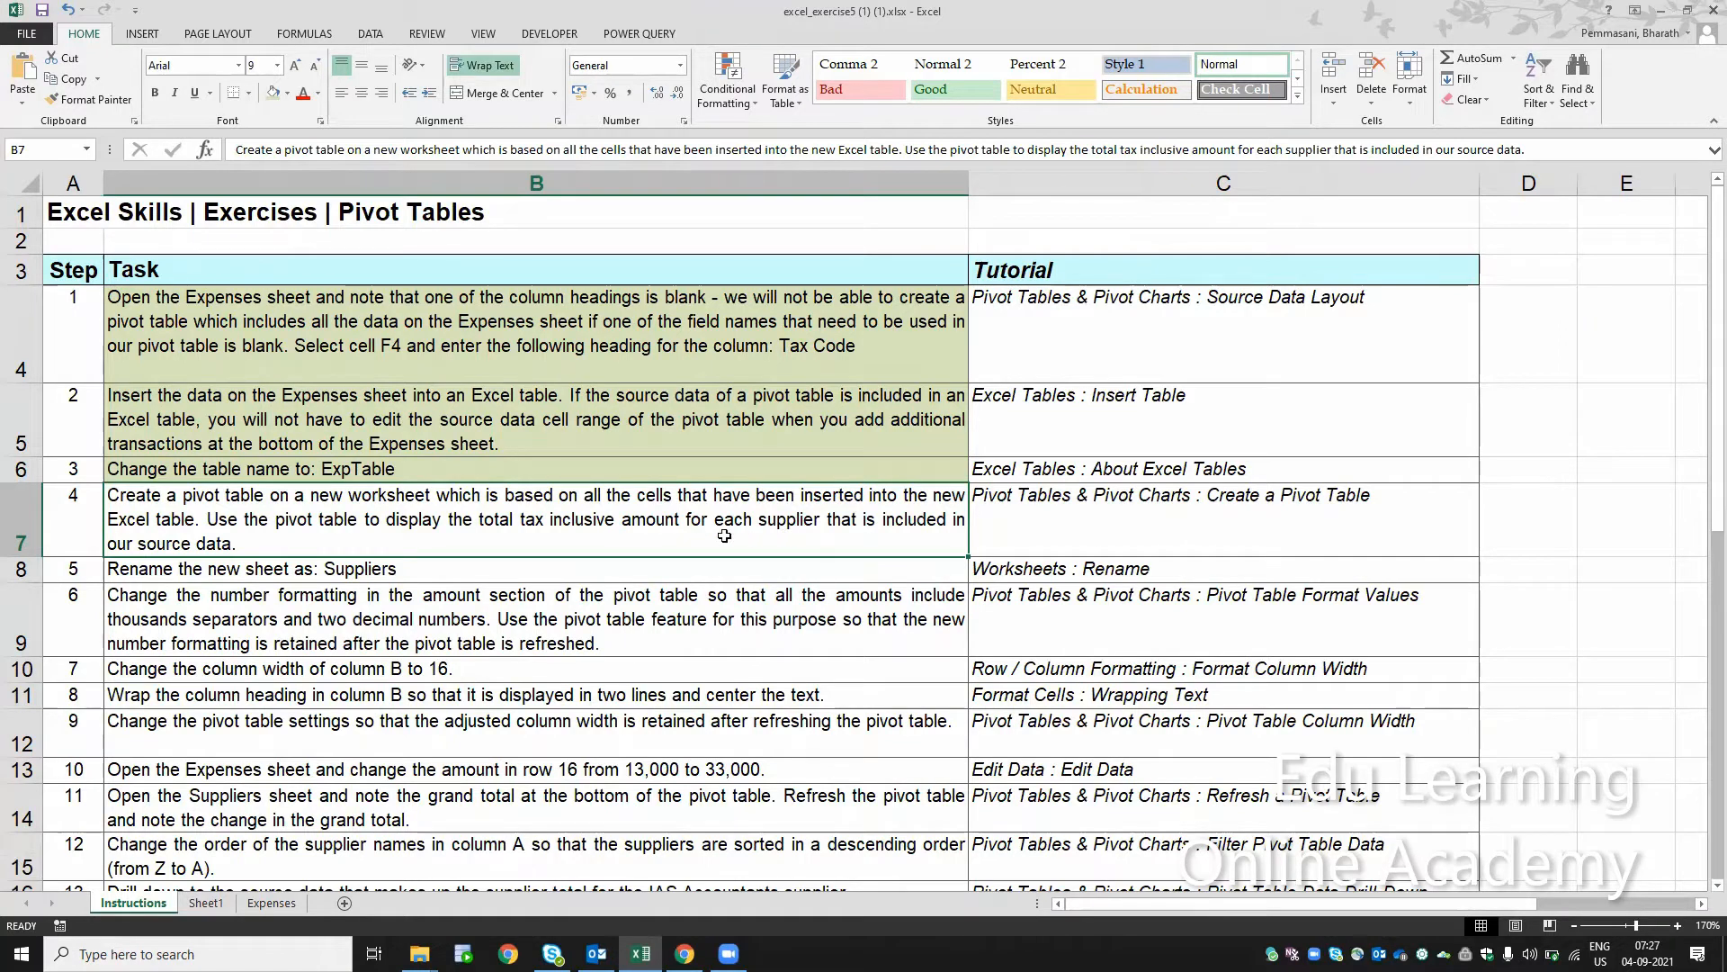
click(221, 896)
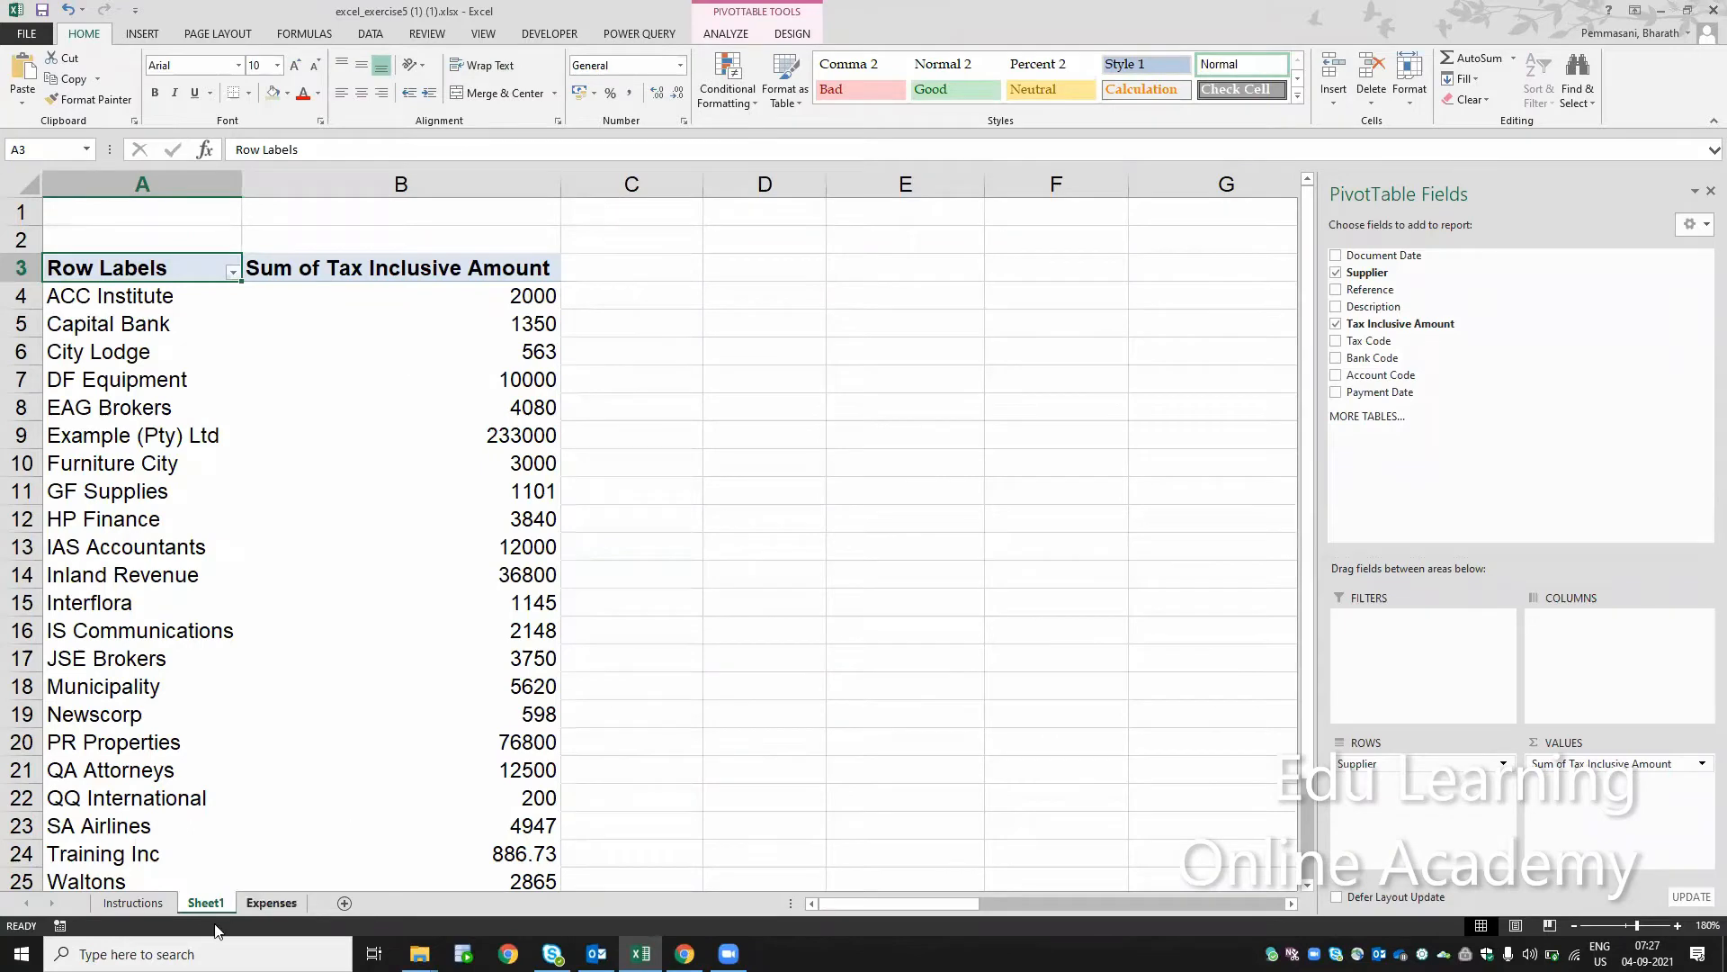
click(133, 902)
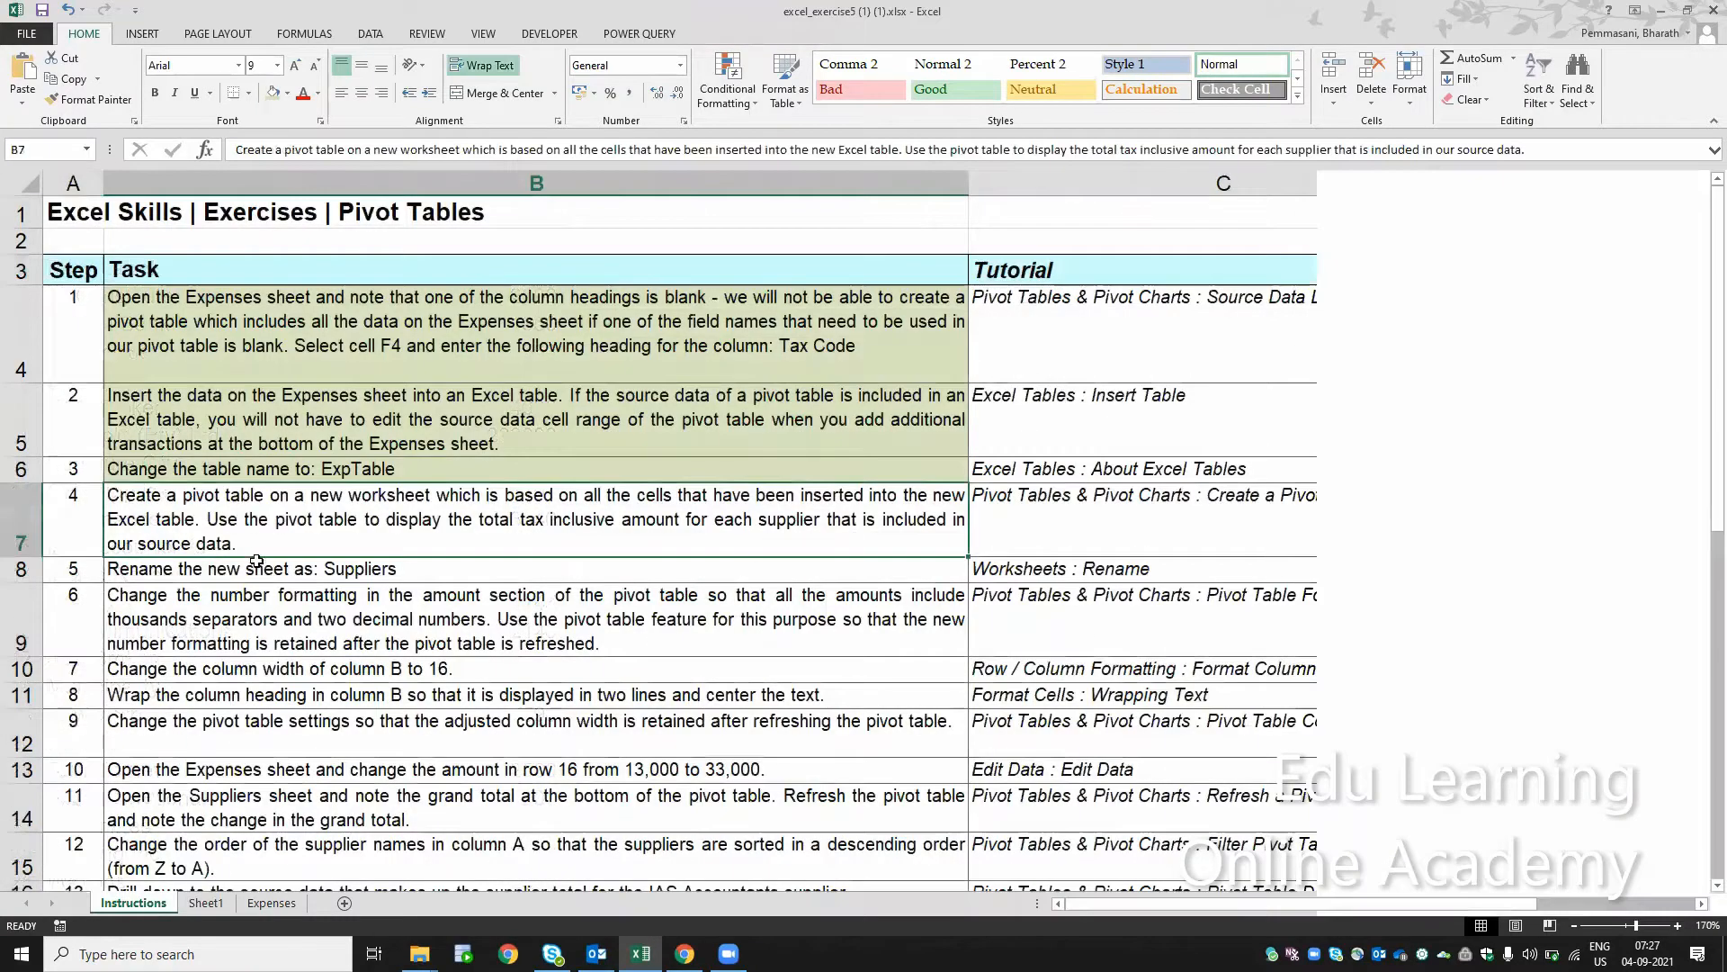
click(271, 94)
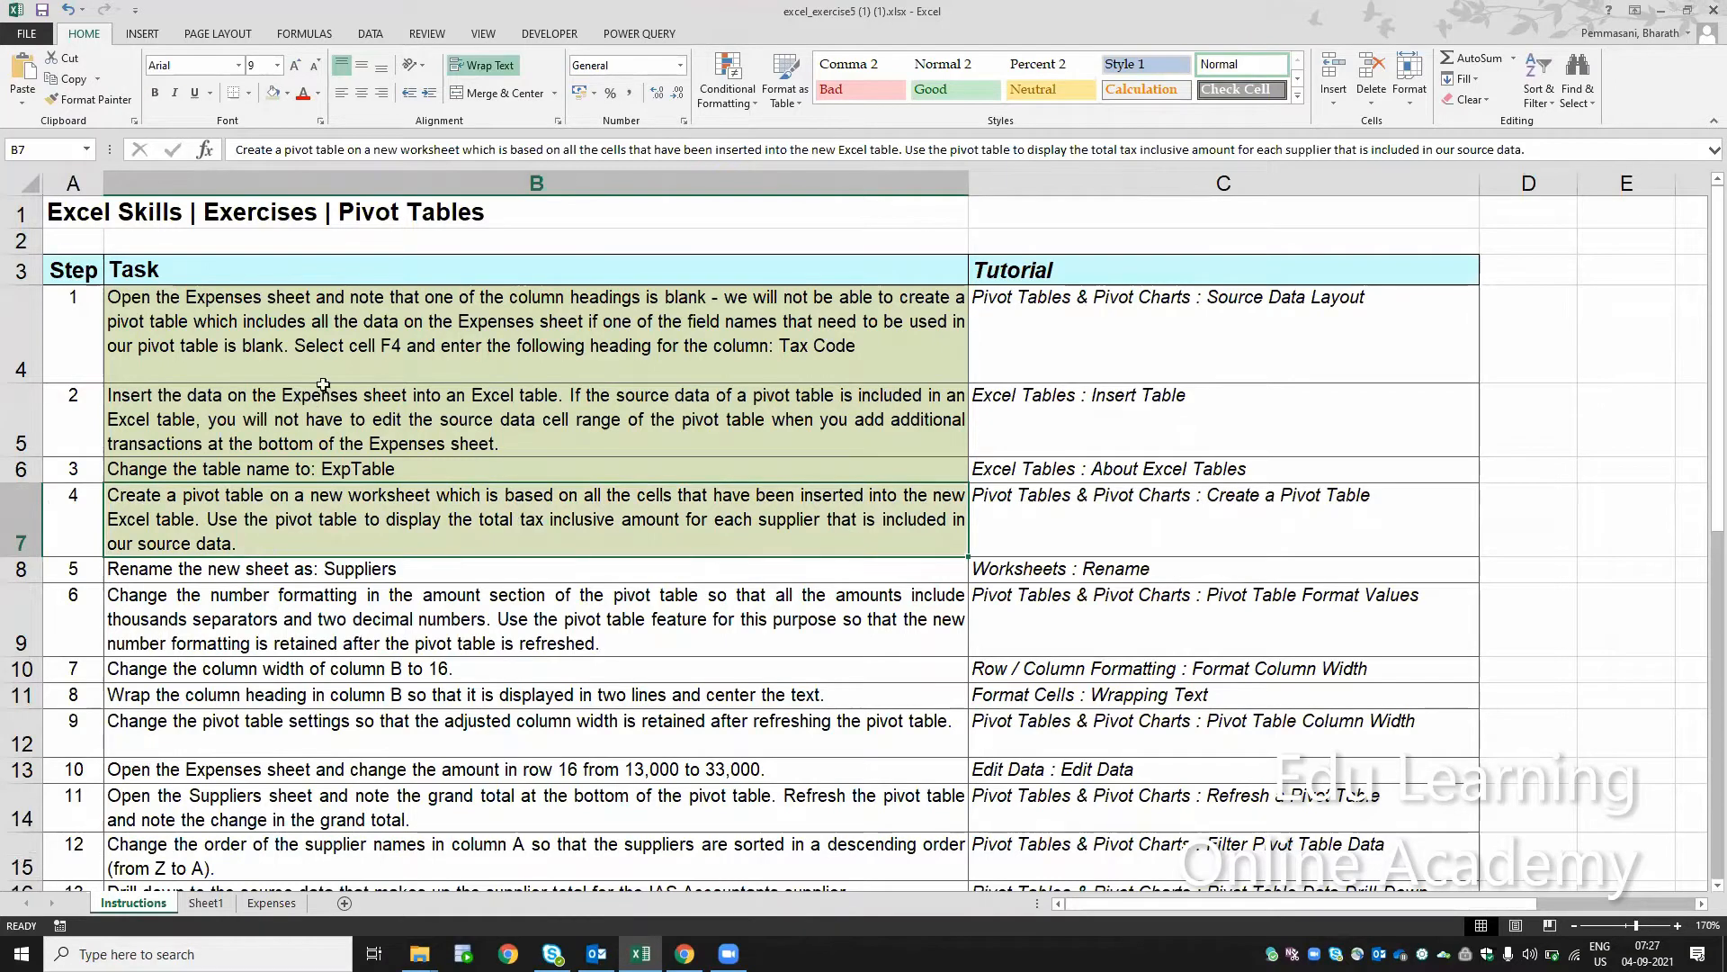
Following task 5 of the instructions, rename the pivot table sheet Sheet1 as Suppliers
click(333, 570)
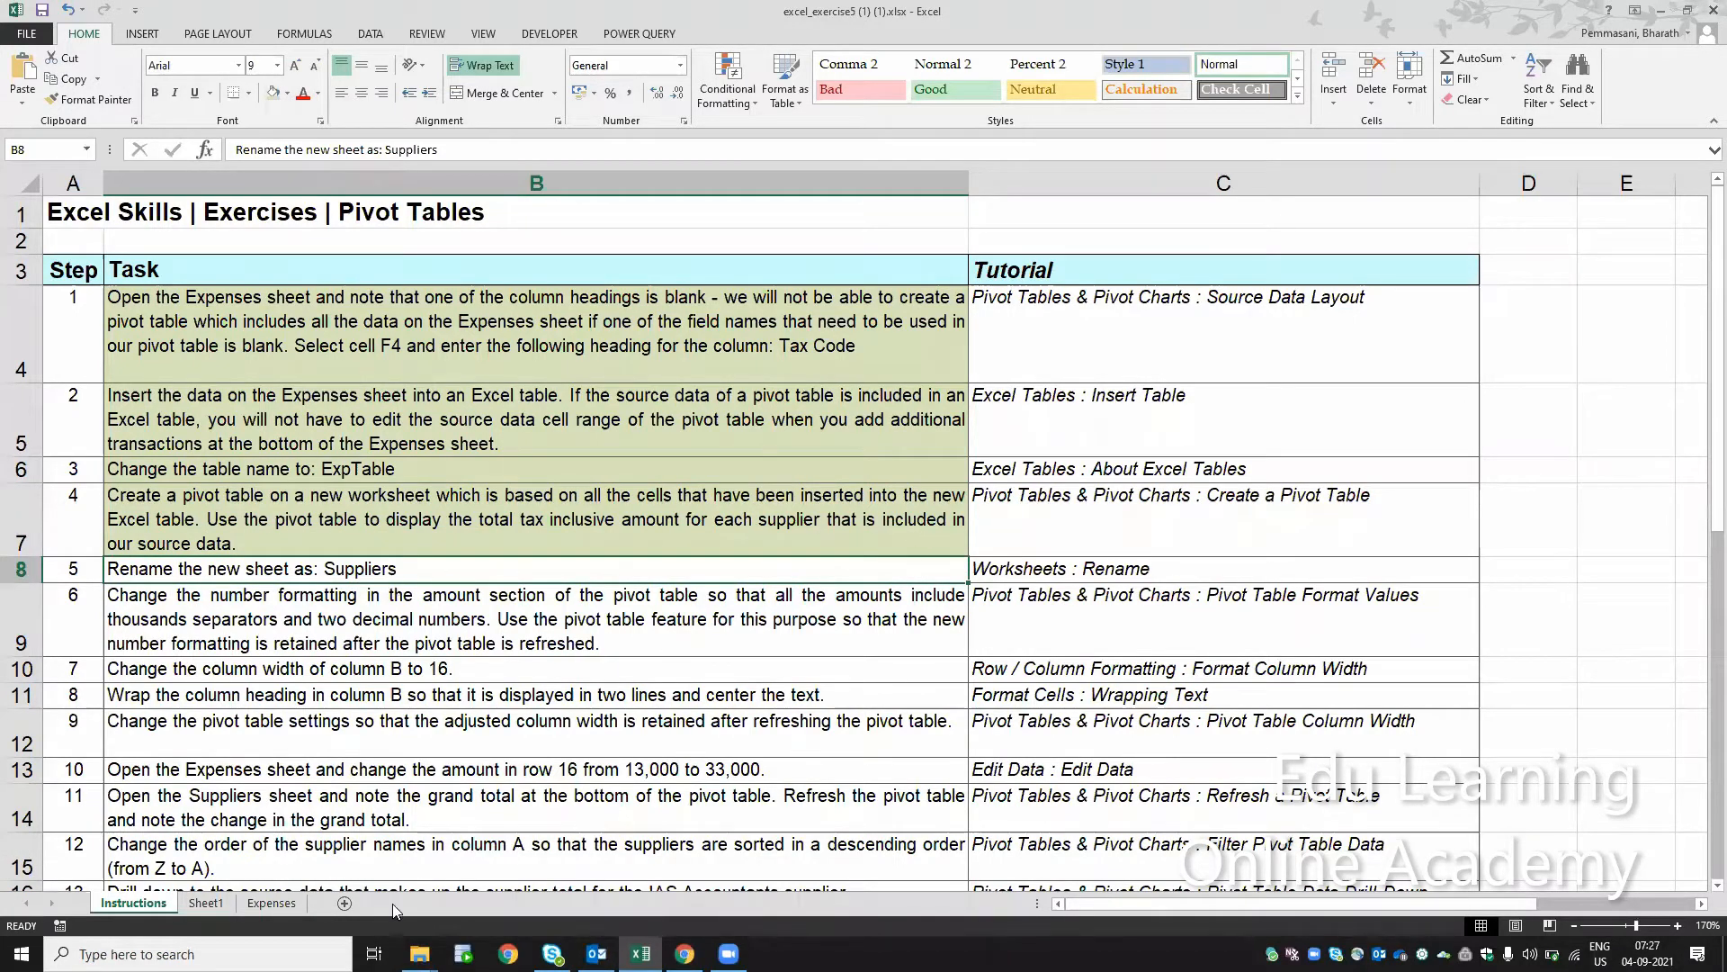
click(211, 905)
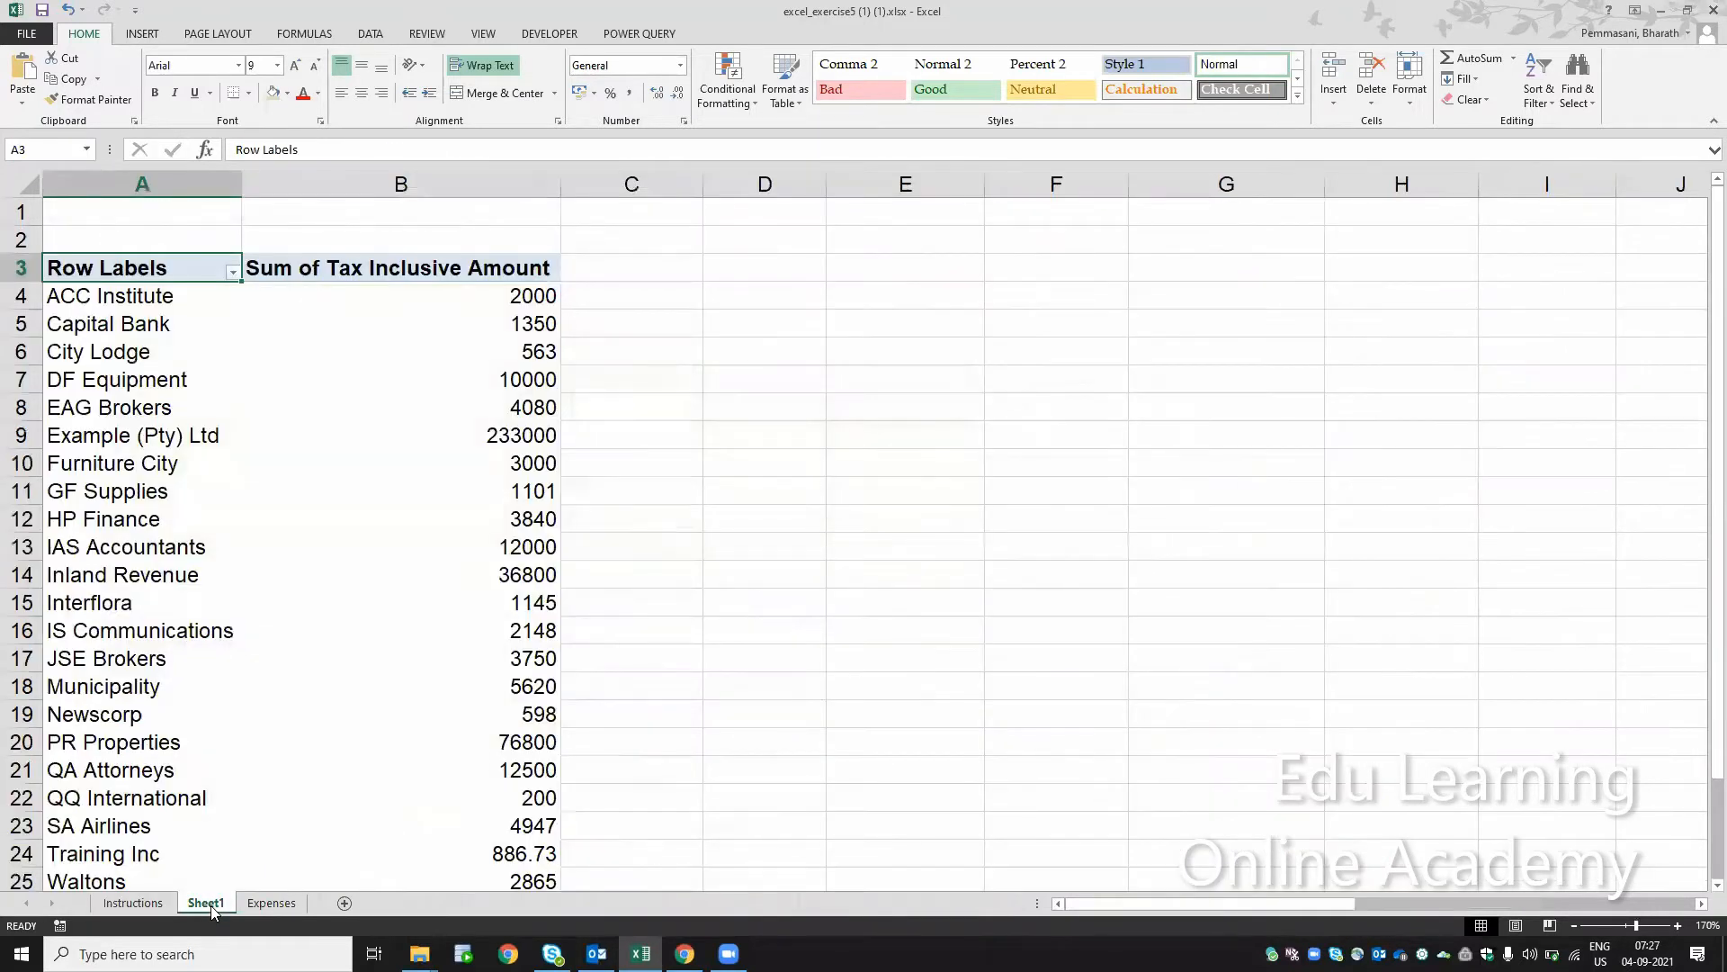
double_click(211, 905)
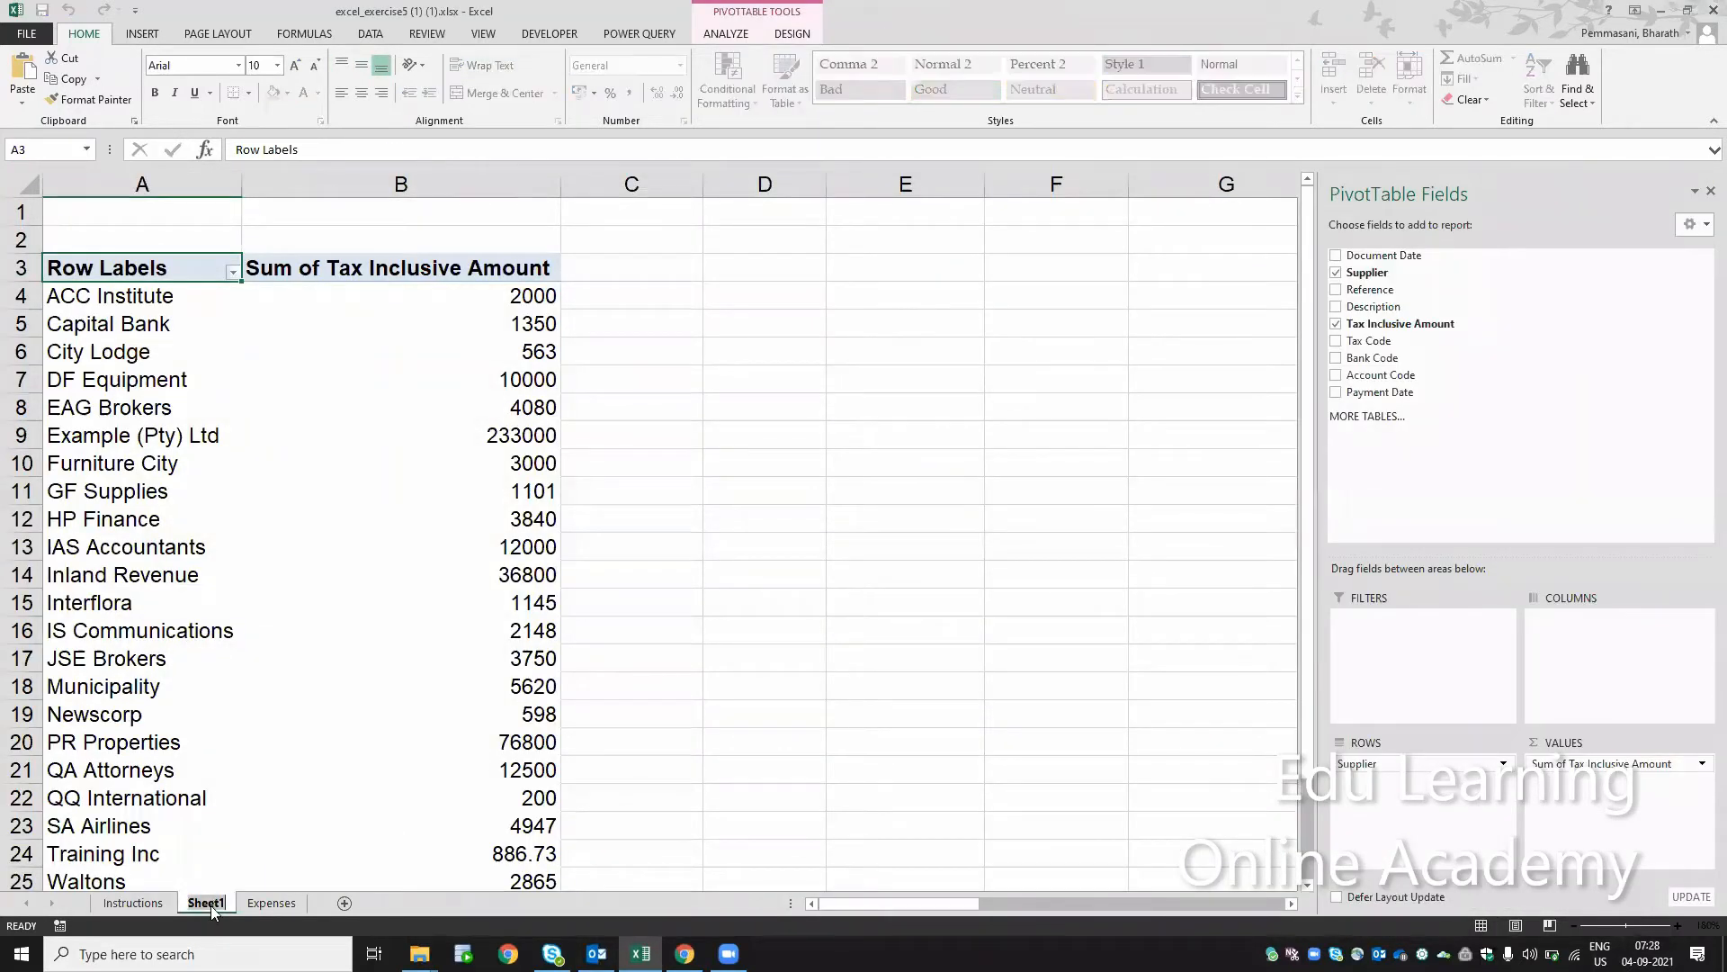
text(Supp)
key(BackSpace)
key(BackSpace)
key(BackSpace)
text(pliers)
key(Return)
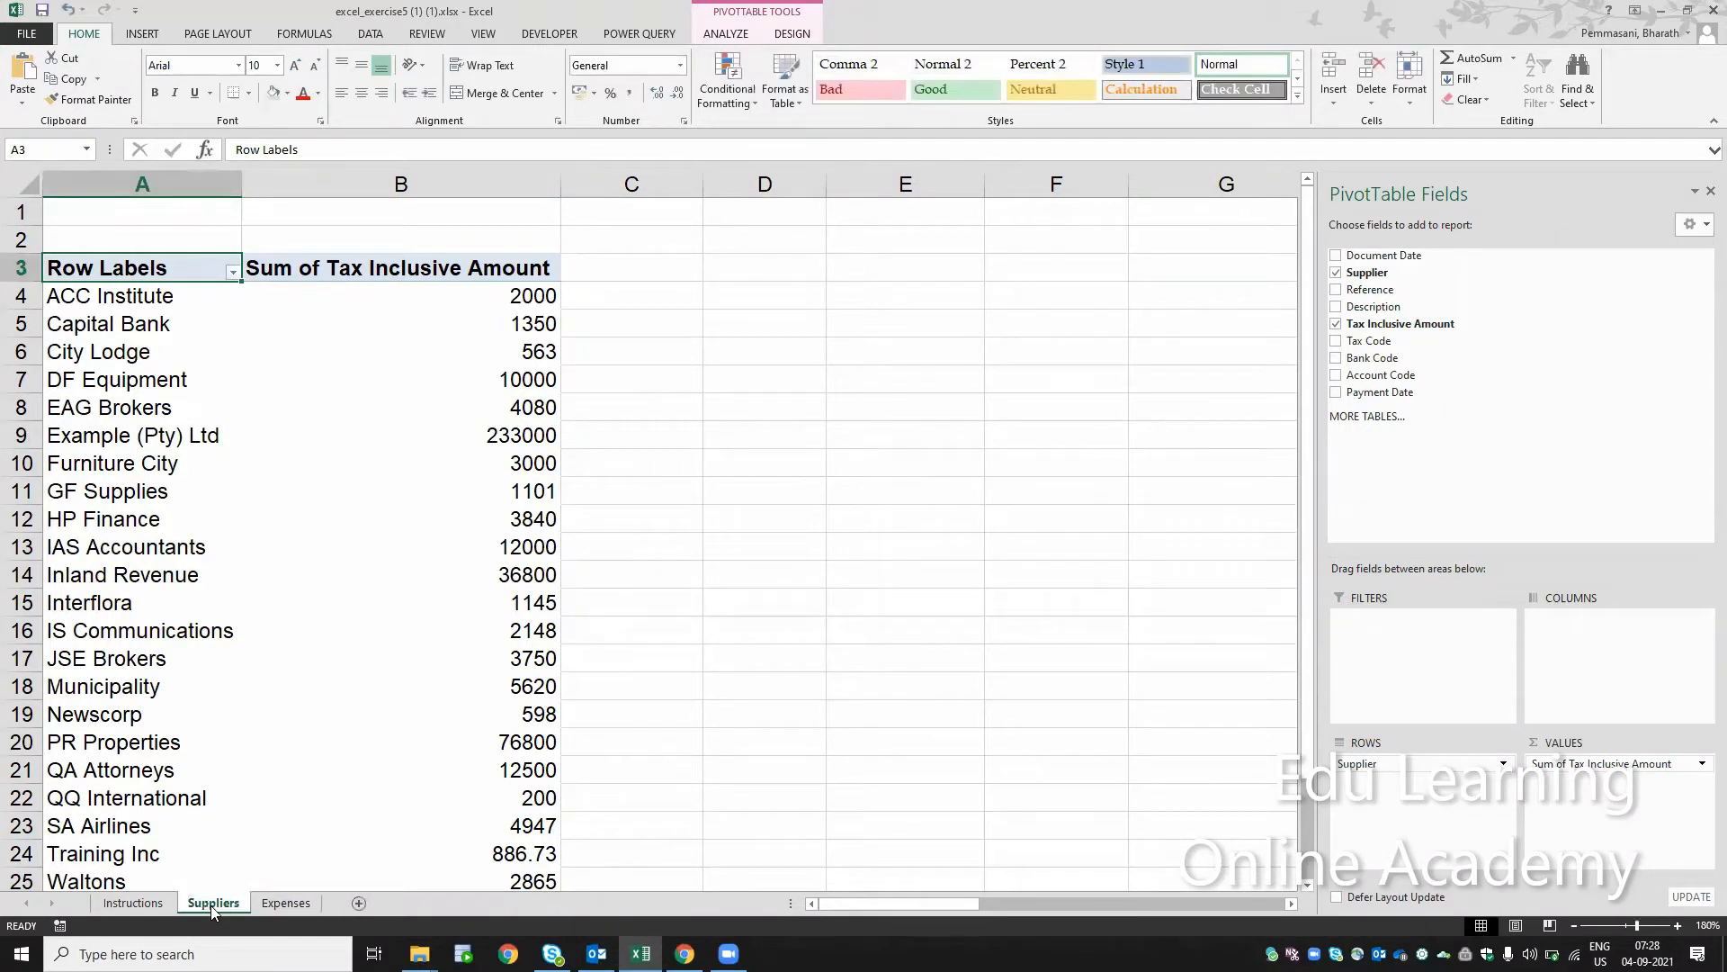
Hide the PivotTable field list and shade the step 5 task in cell B8 of the Instructions sheet green
click(1707, 193)
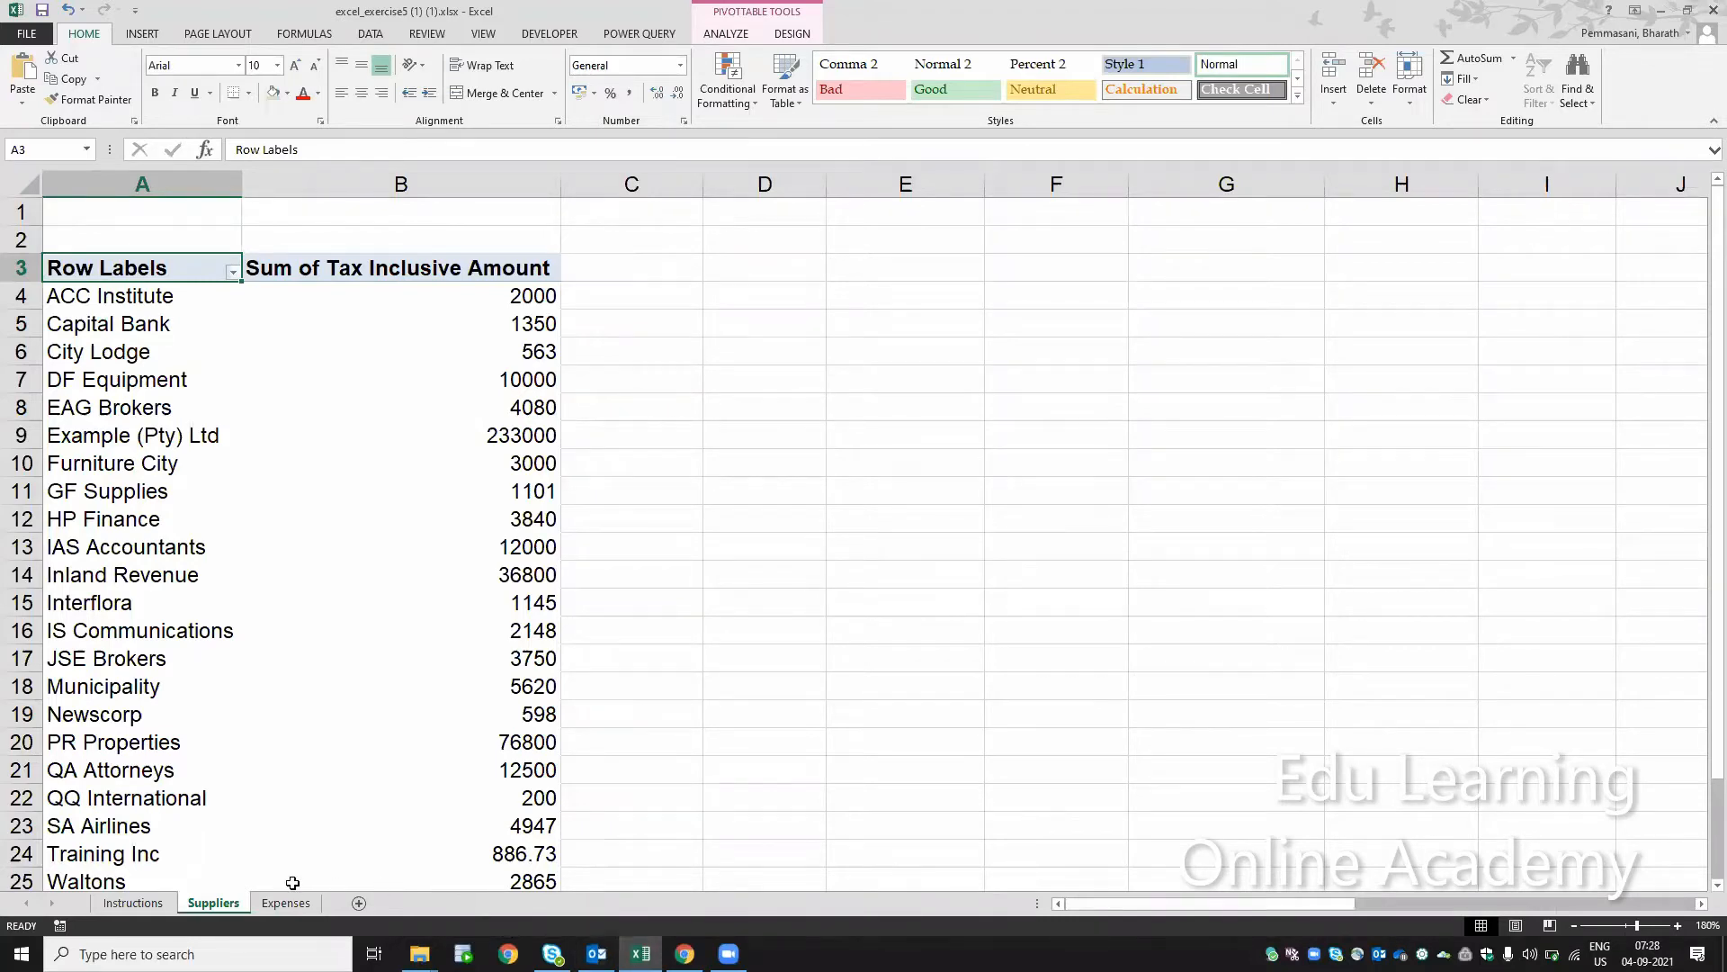
click(130, 903)
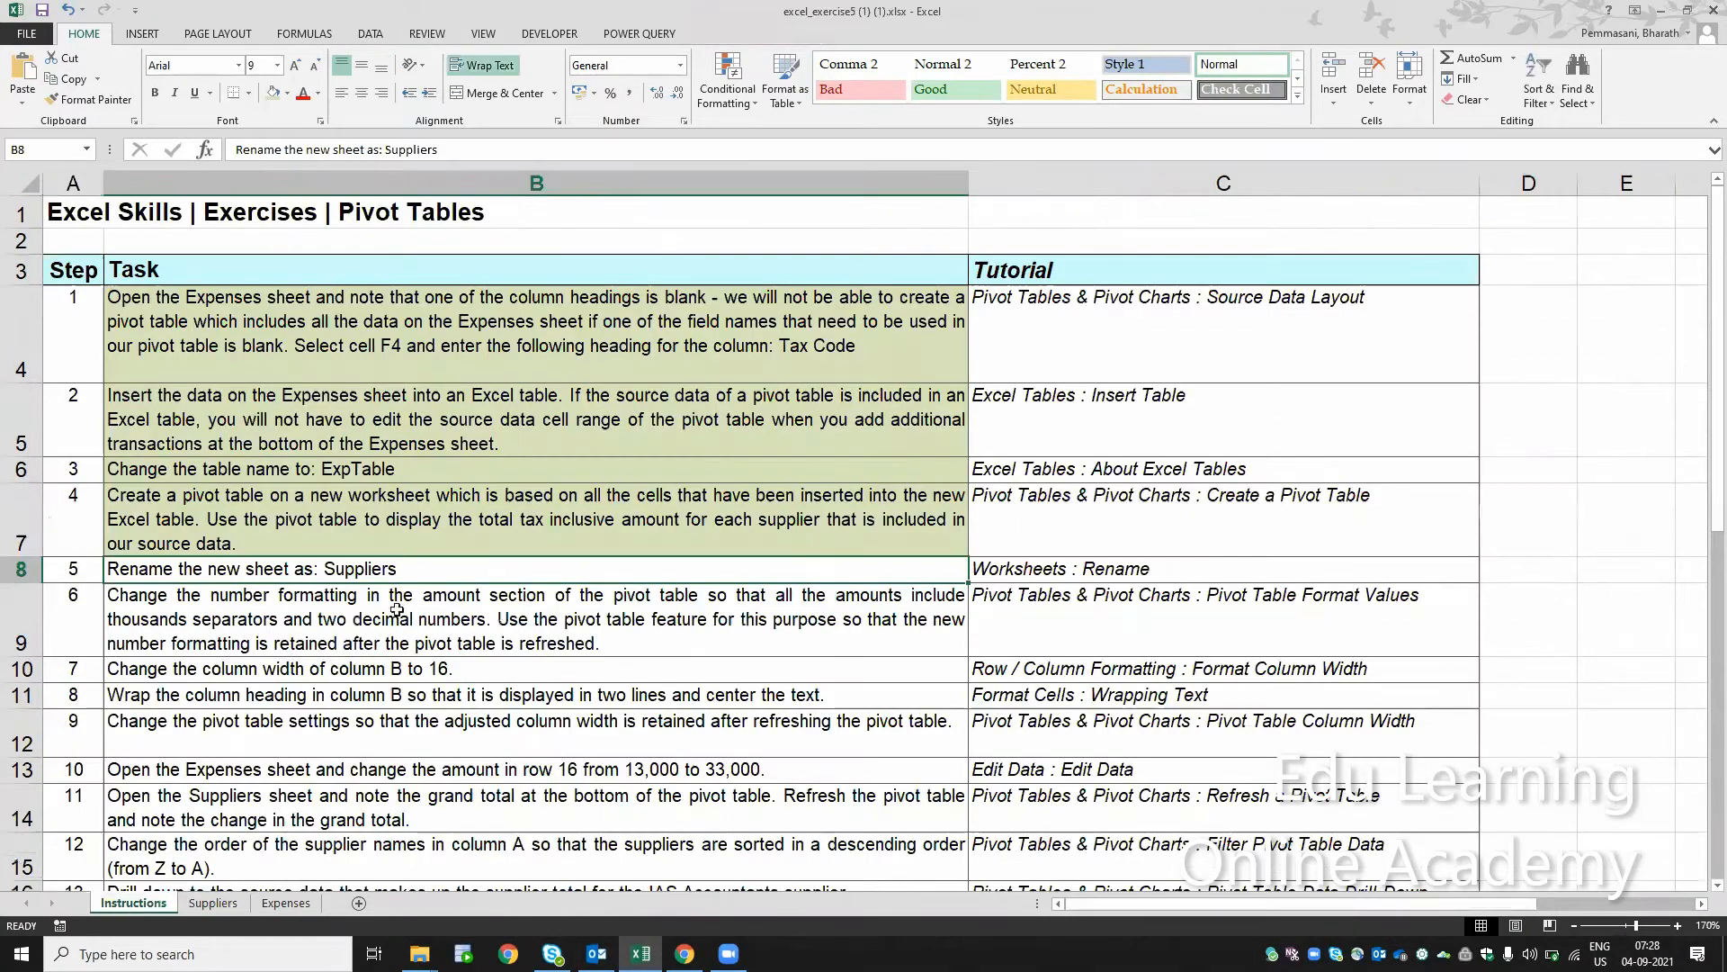
click(275, 94)
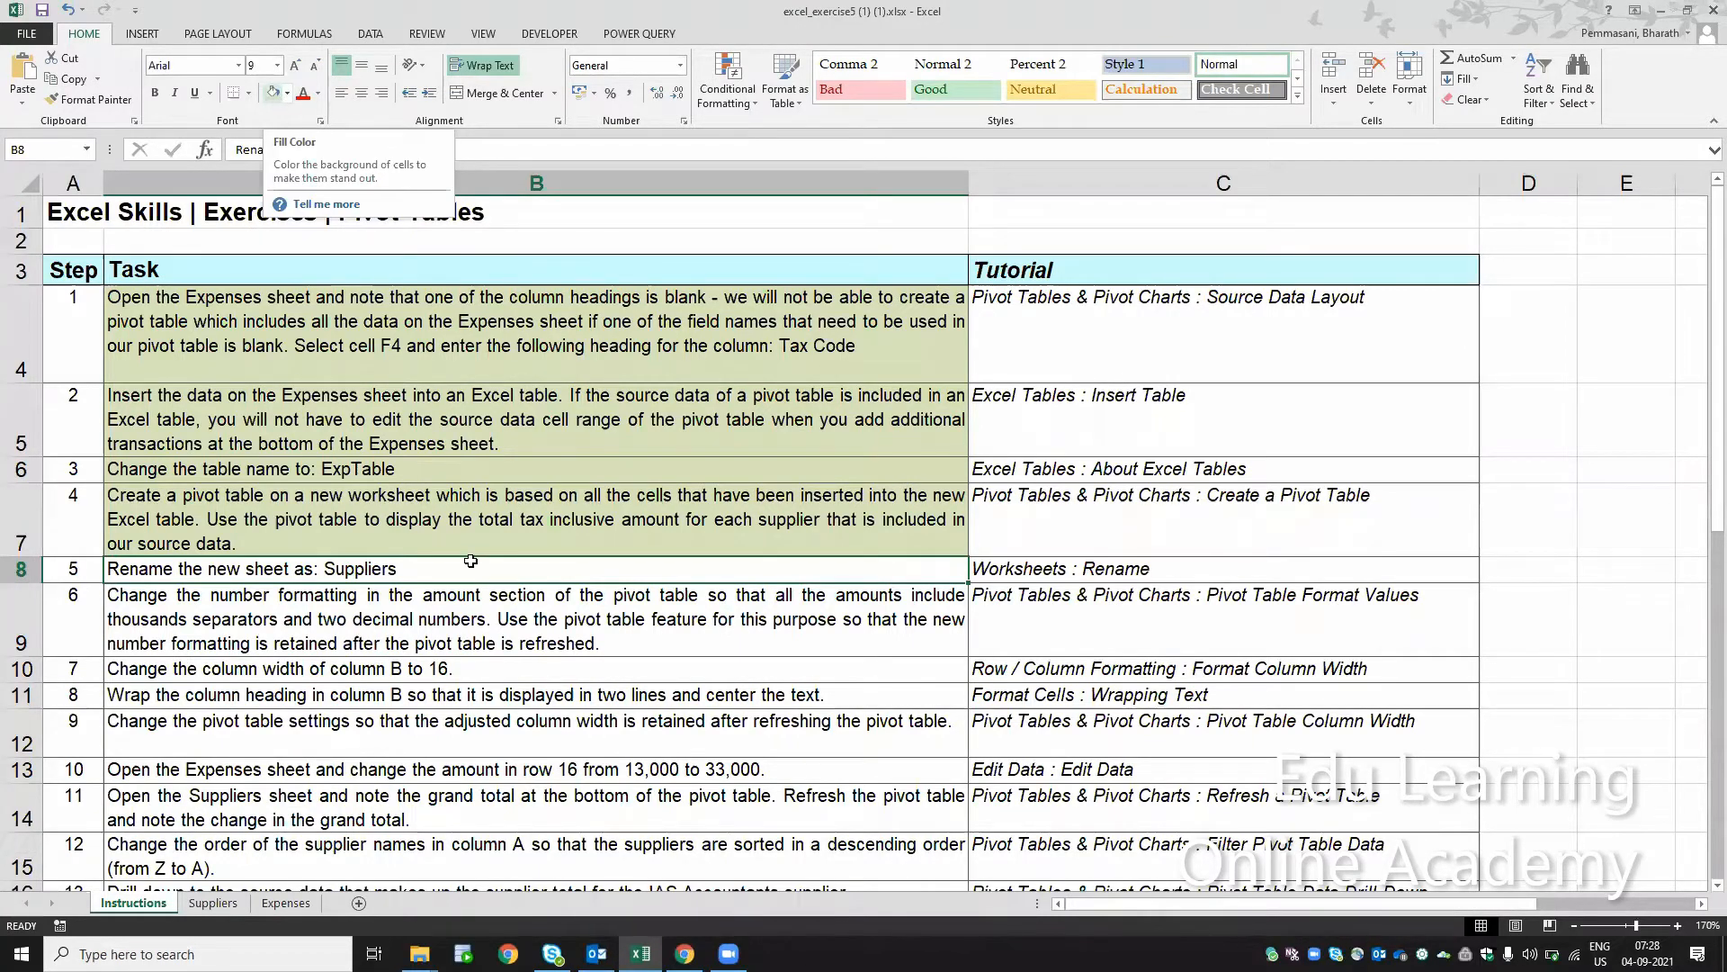
Following task 6 of the instructions, select the pivot table amounts from B4 down to the grand total on the Suppliers sheet
click(422, 616)
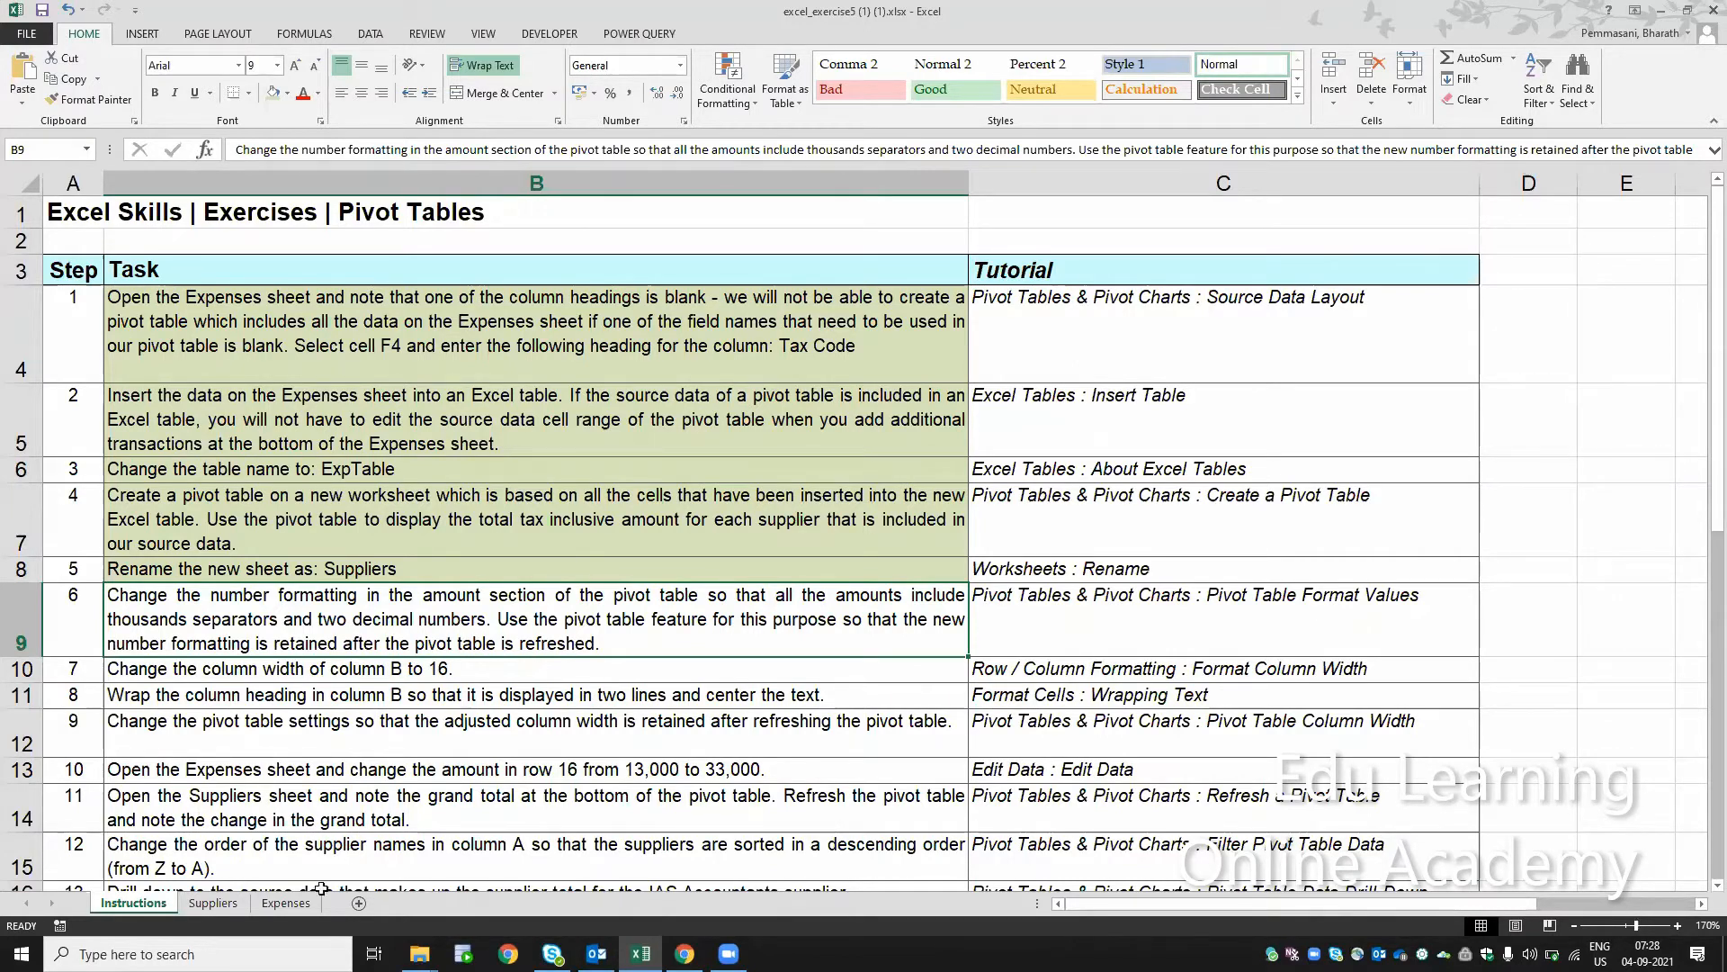
click(222, 909)
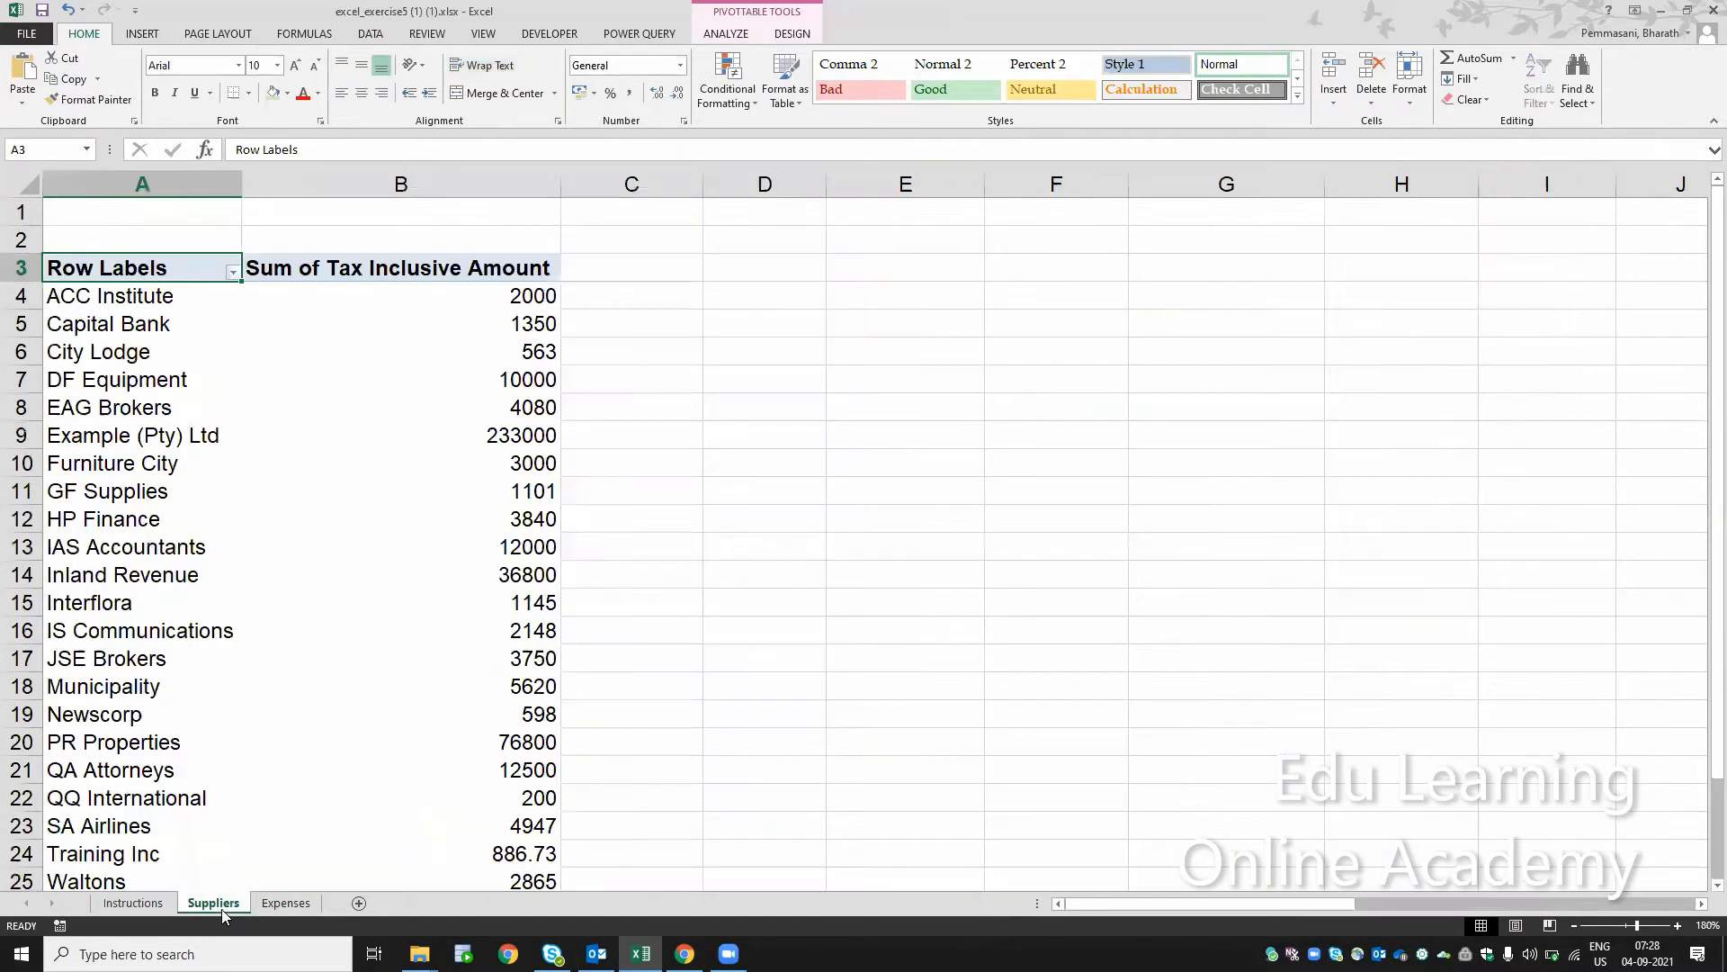
click(491, 295)
key(ctrl+shift+Down)
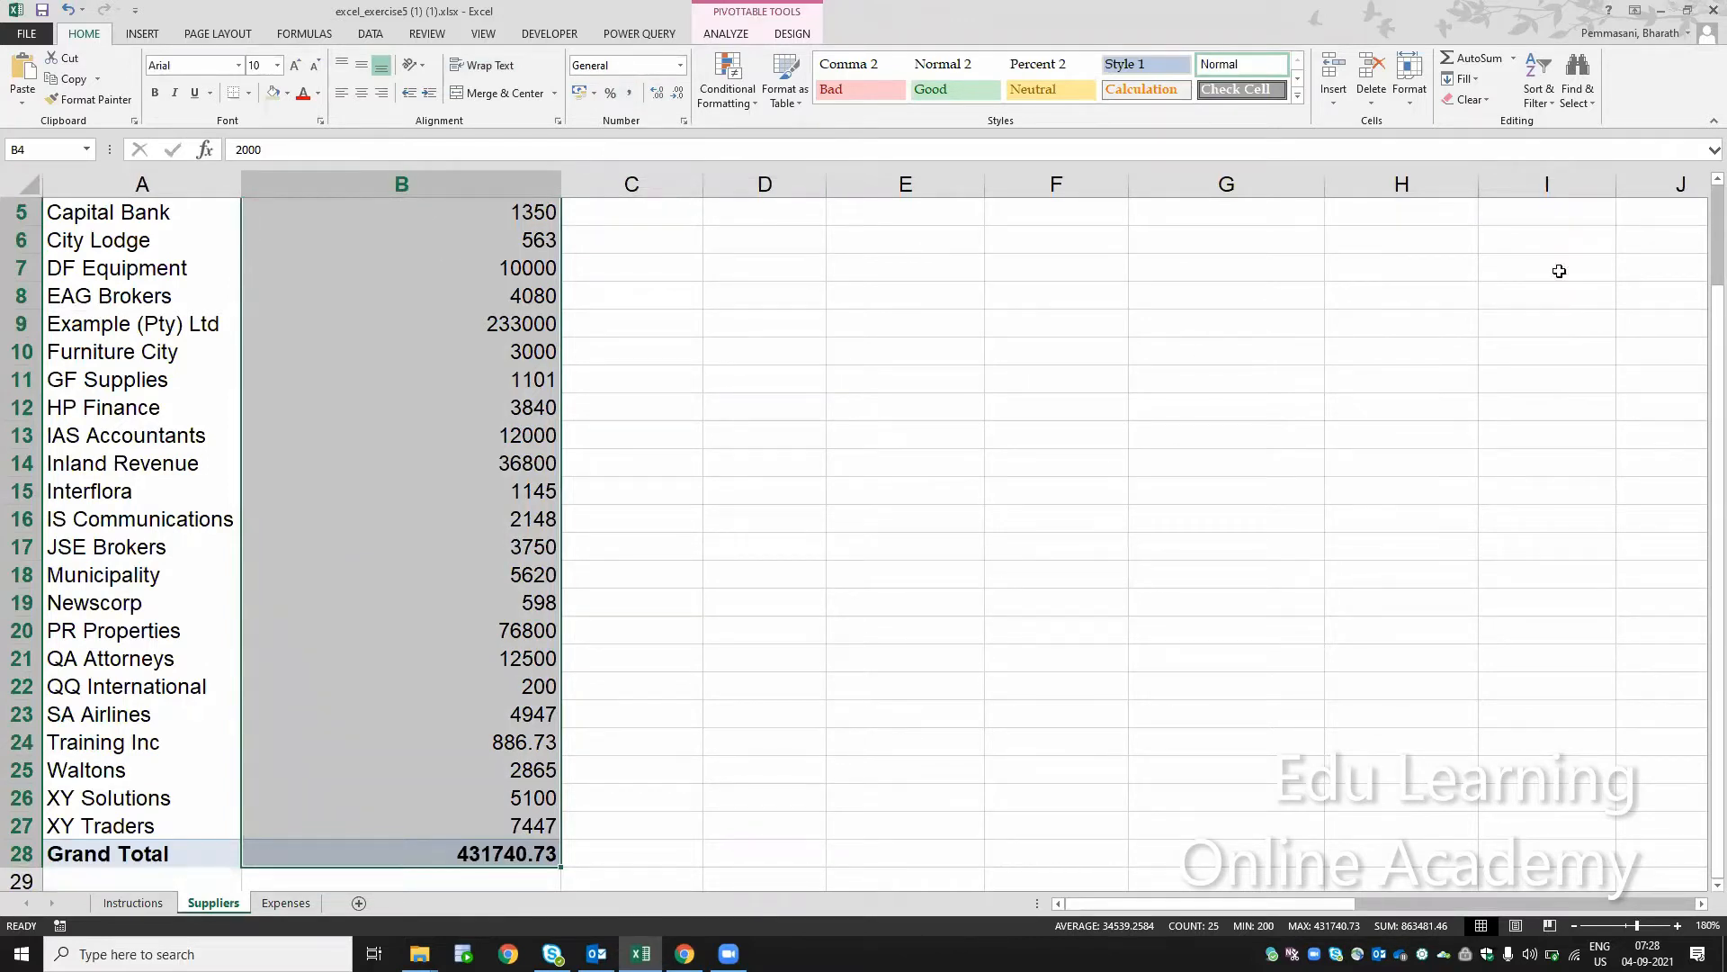
scroll(1703, 227, up, 2)
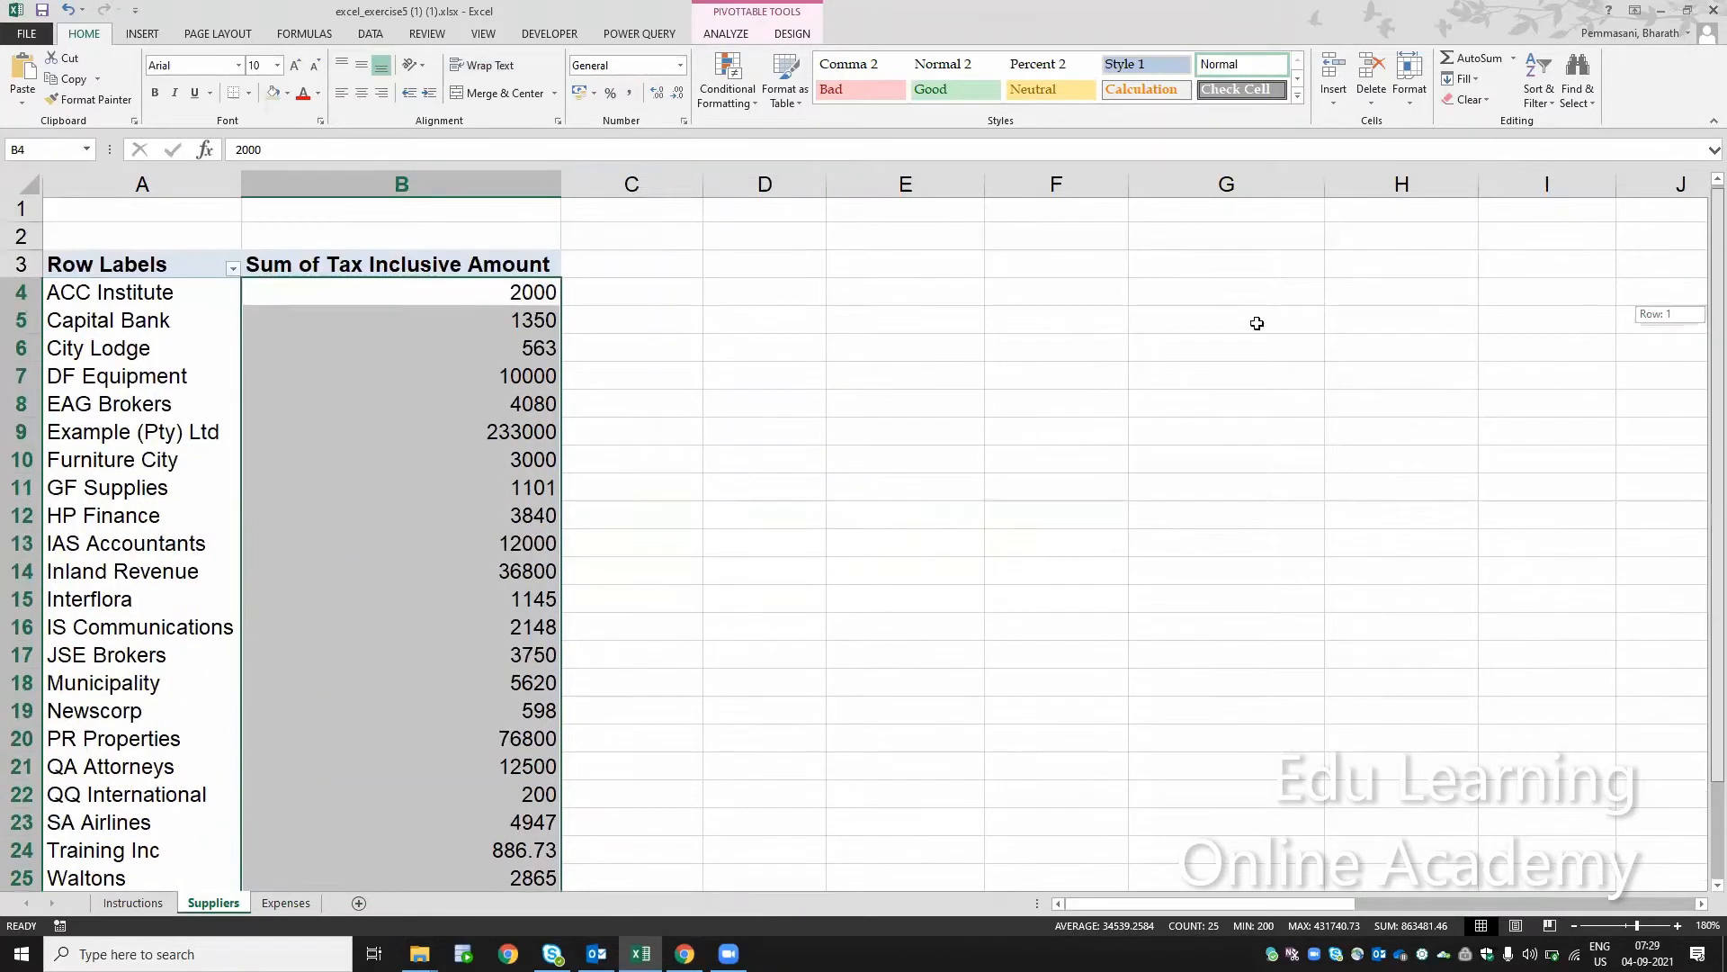
right_click(486, 322)
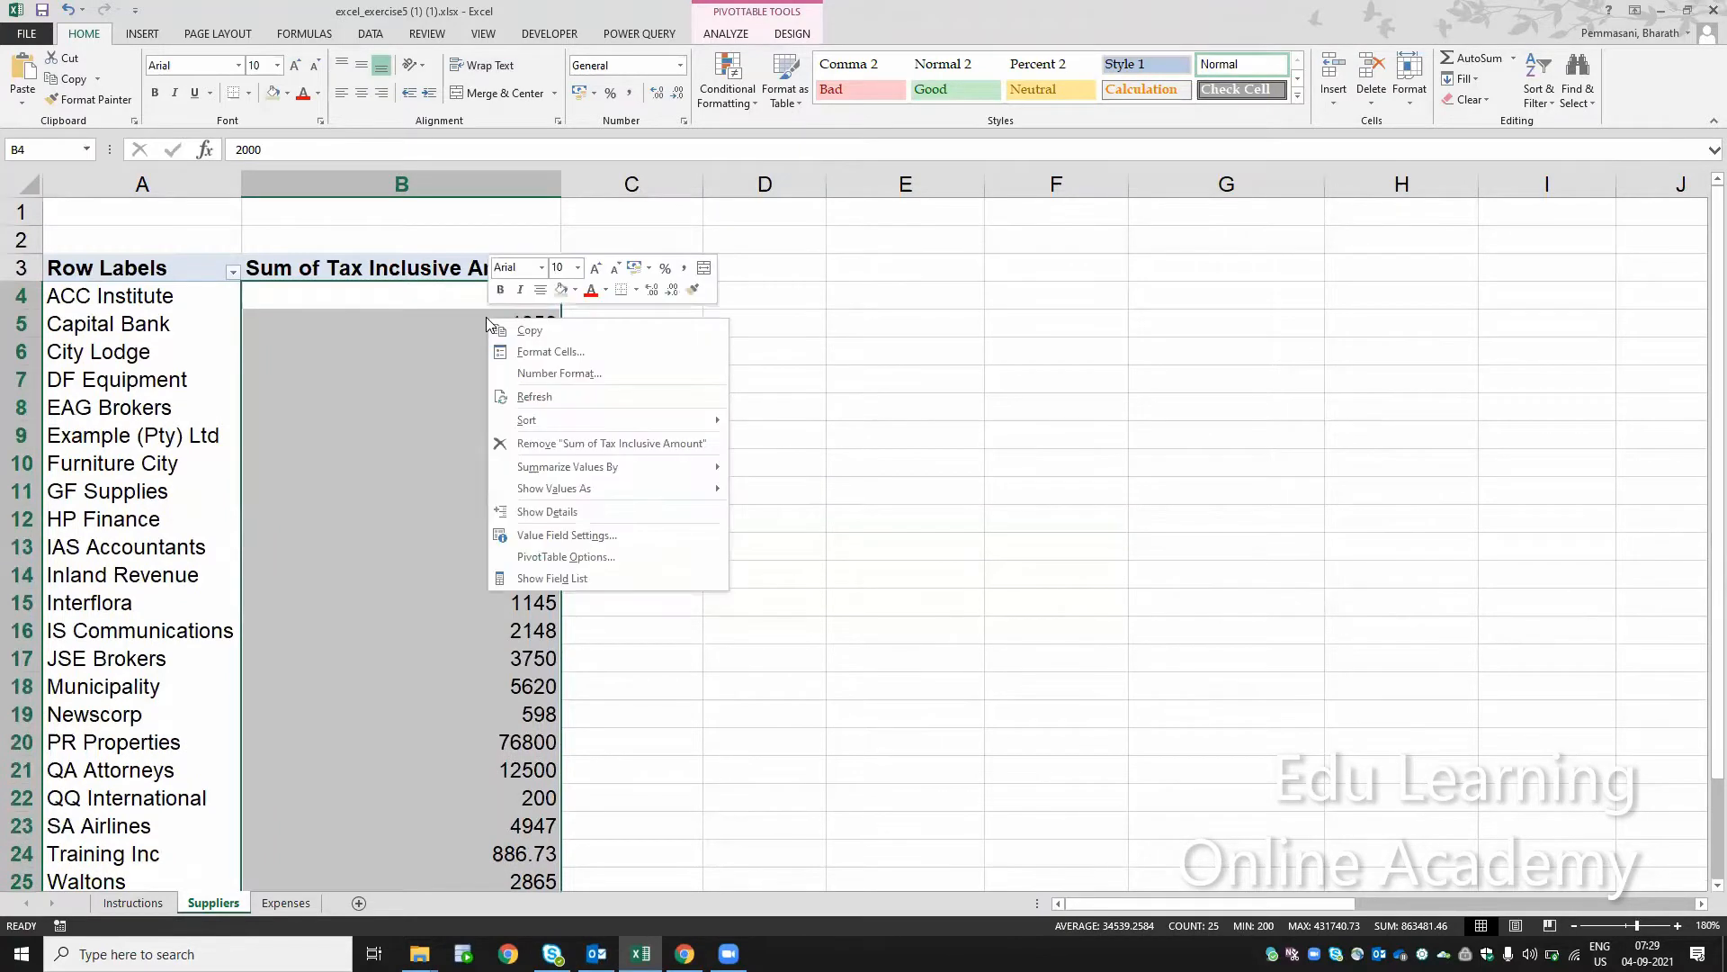
click(572, 559)
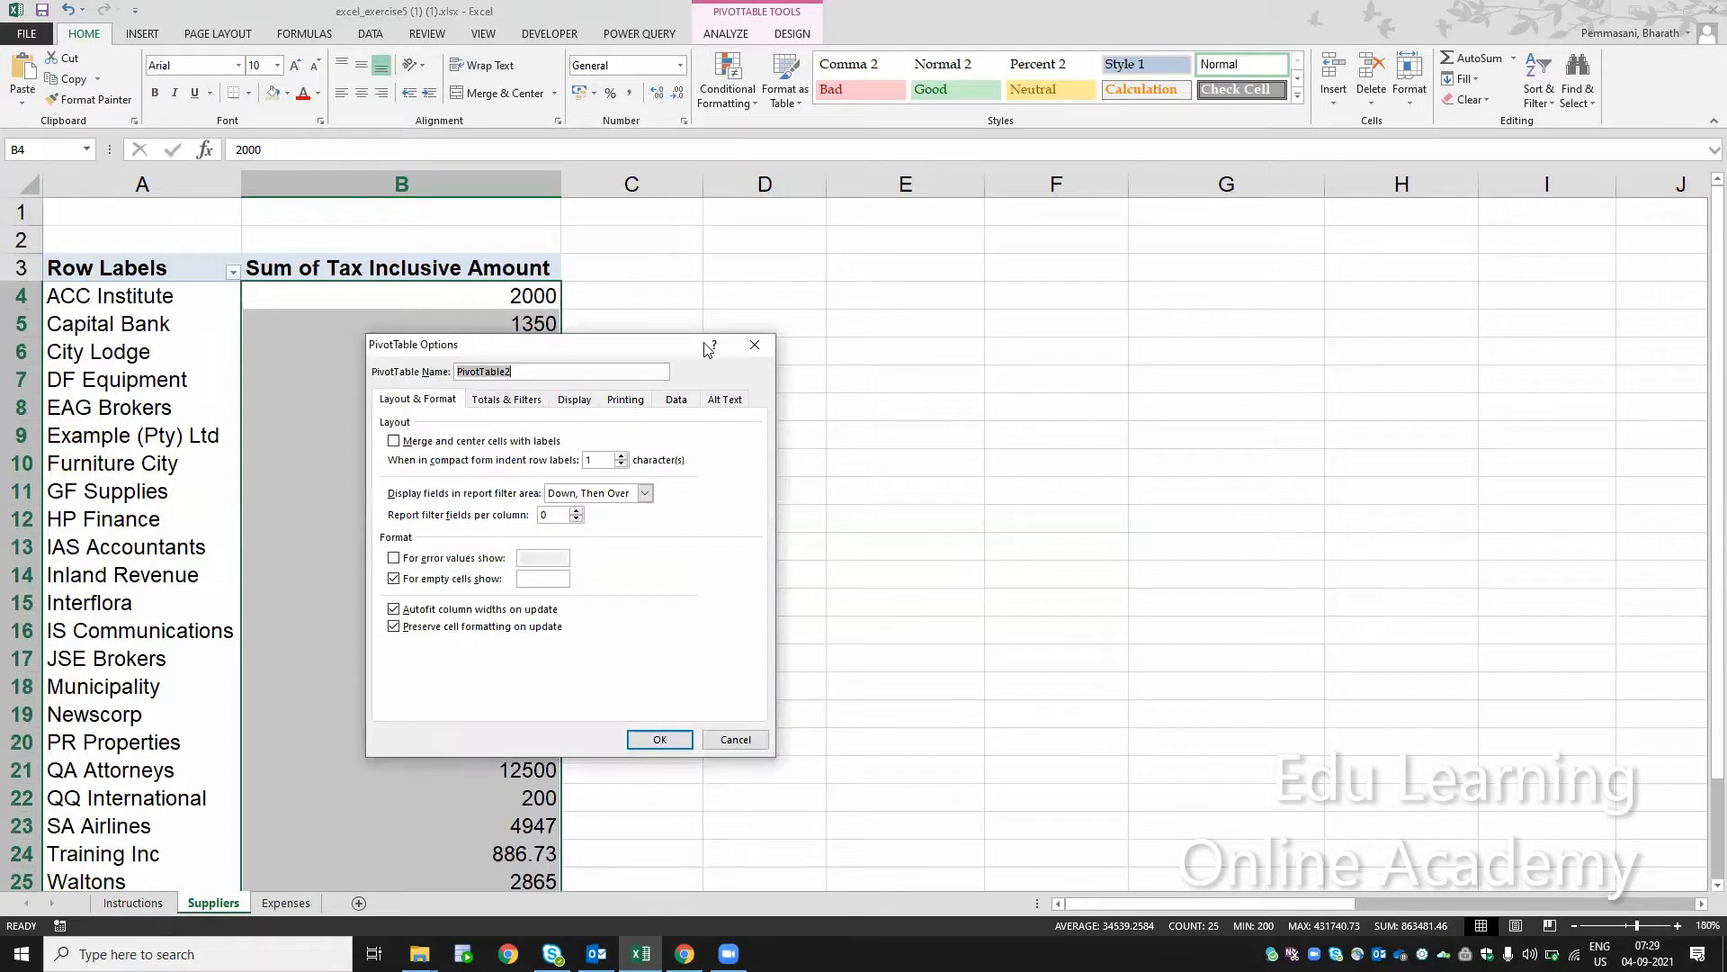
key(Escape)
In the value field settings, format the Tax Inclusive Amount sums as Number with 2 decimal places and a 1000 separator
right_click(313, 369)
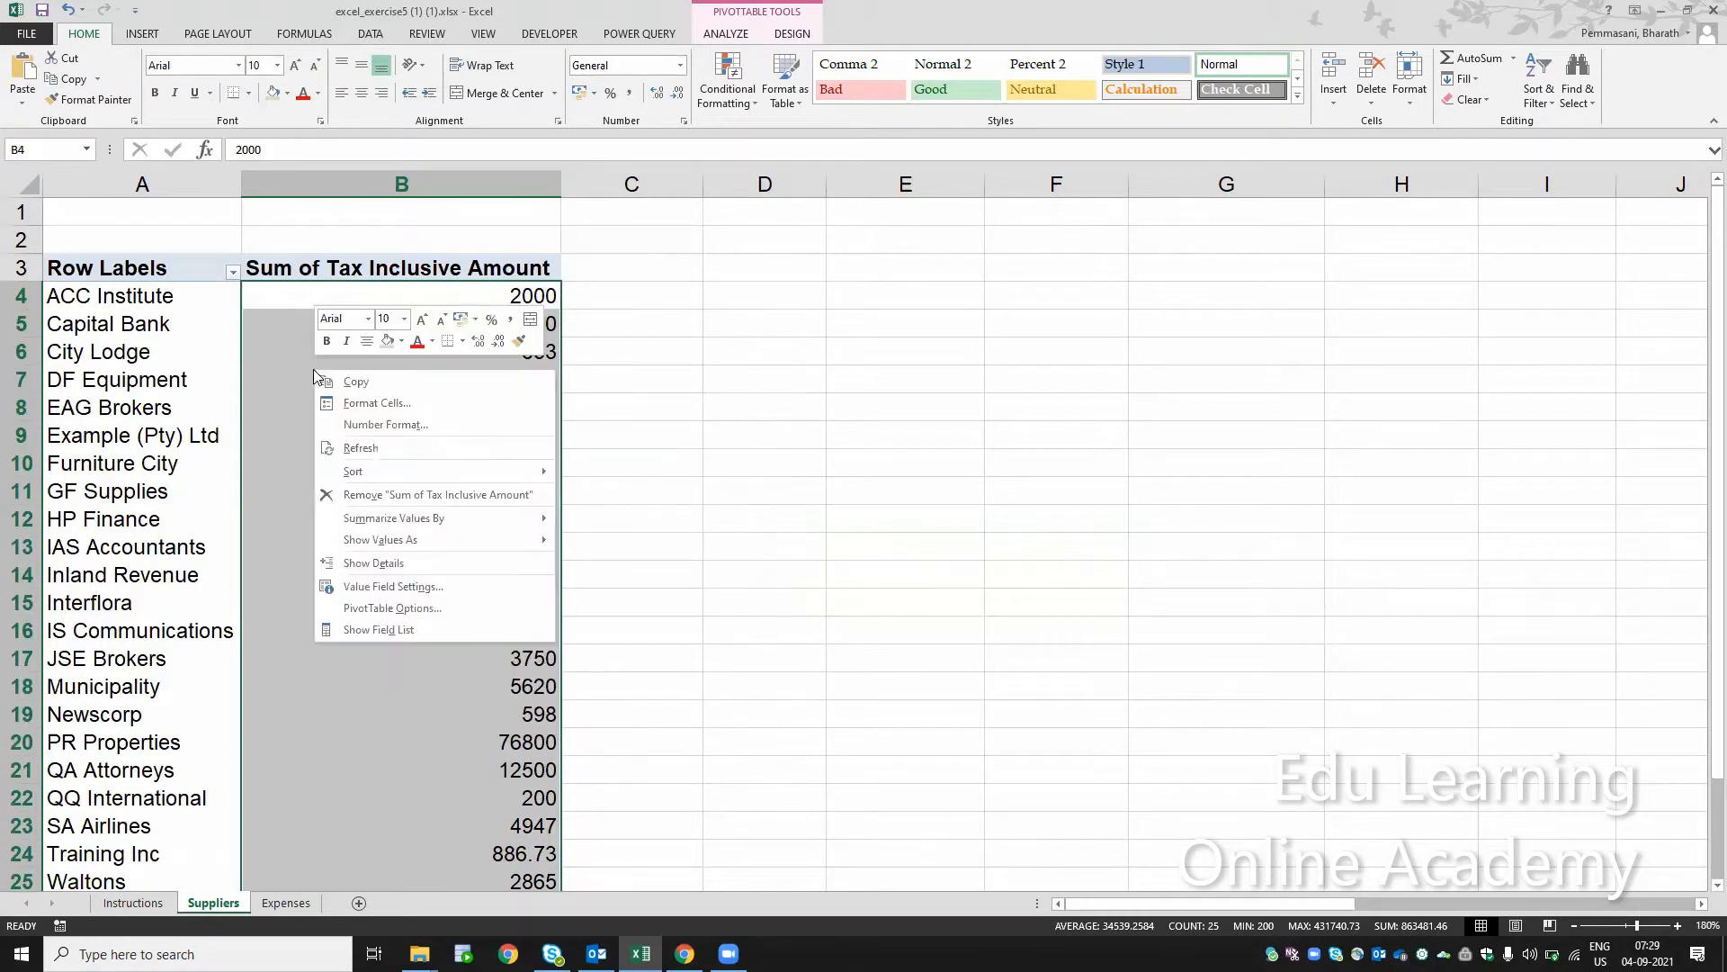
click(420, 594)
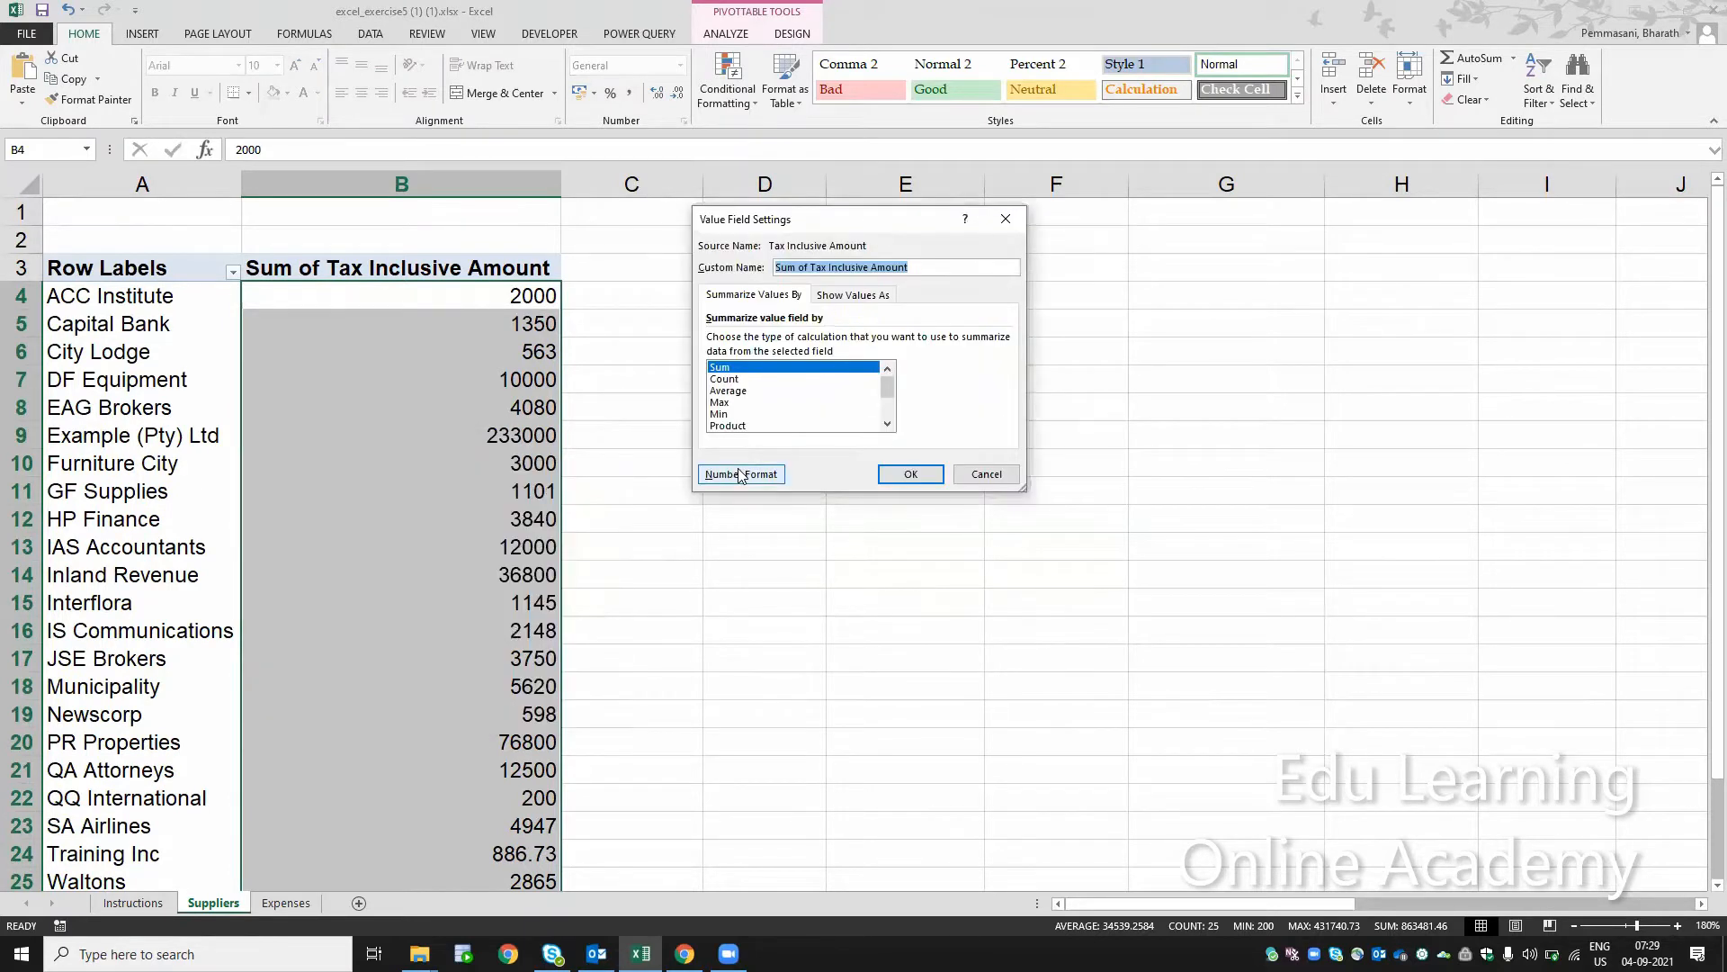
click(739, 475)
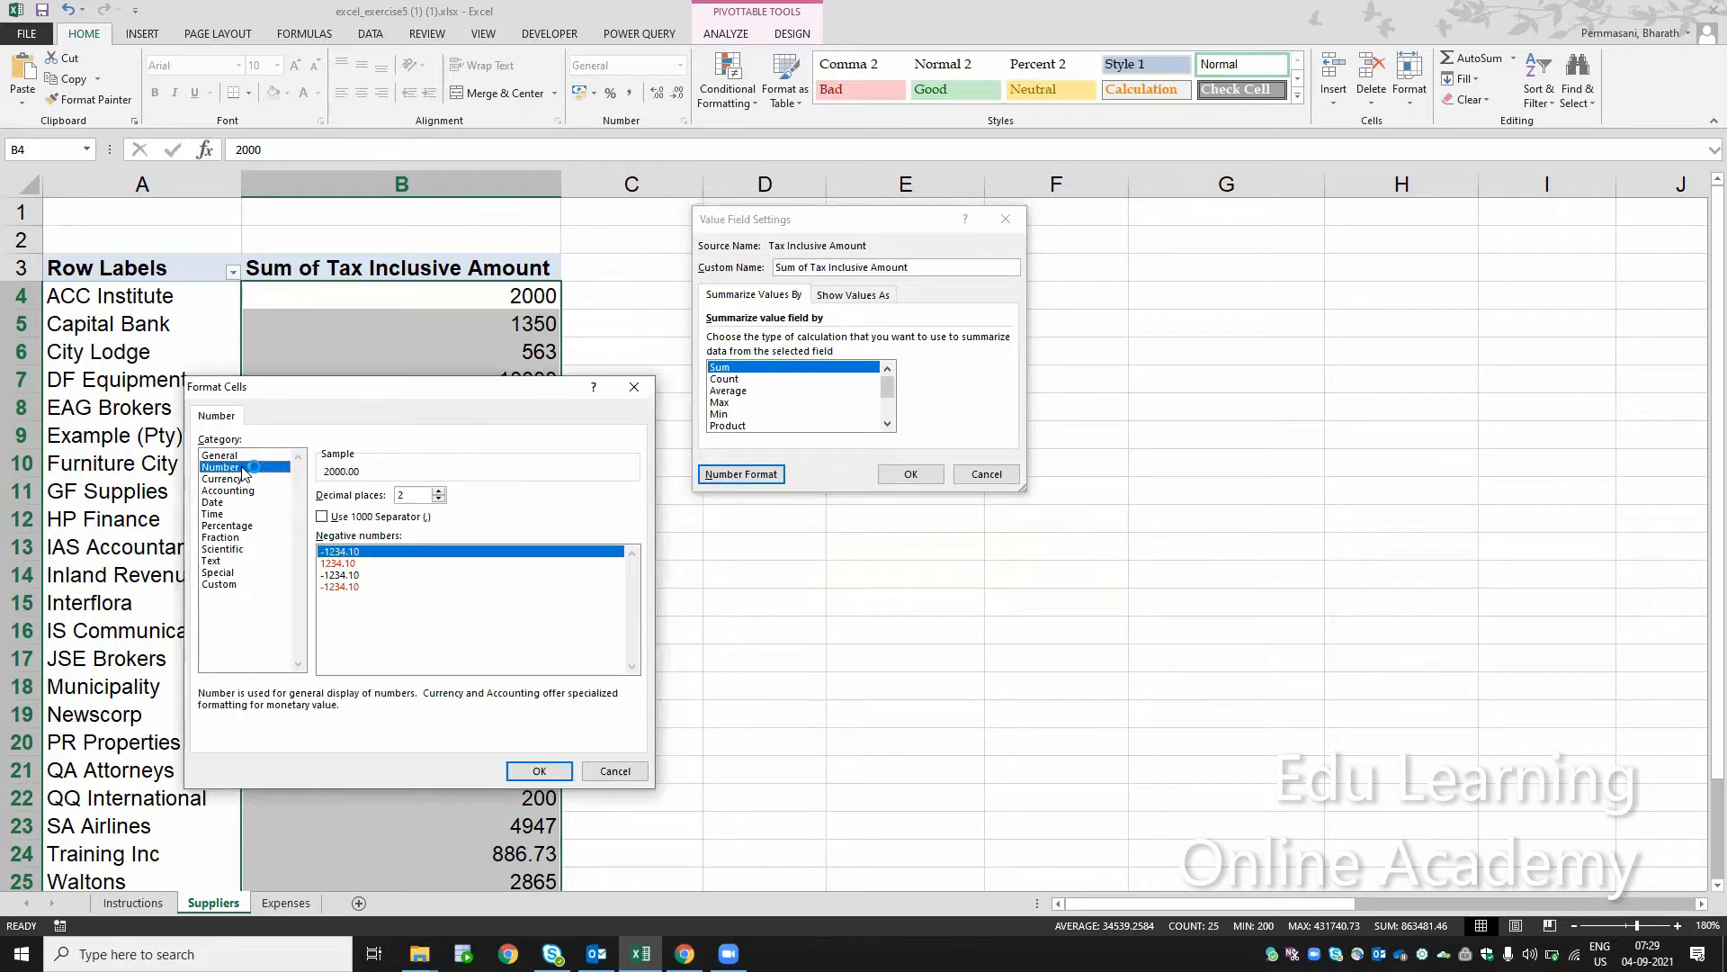
click(388, 518)
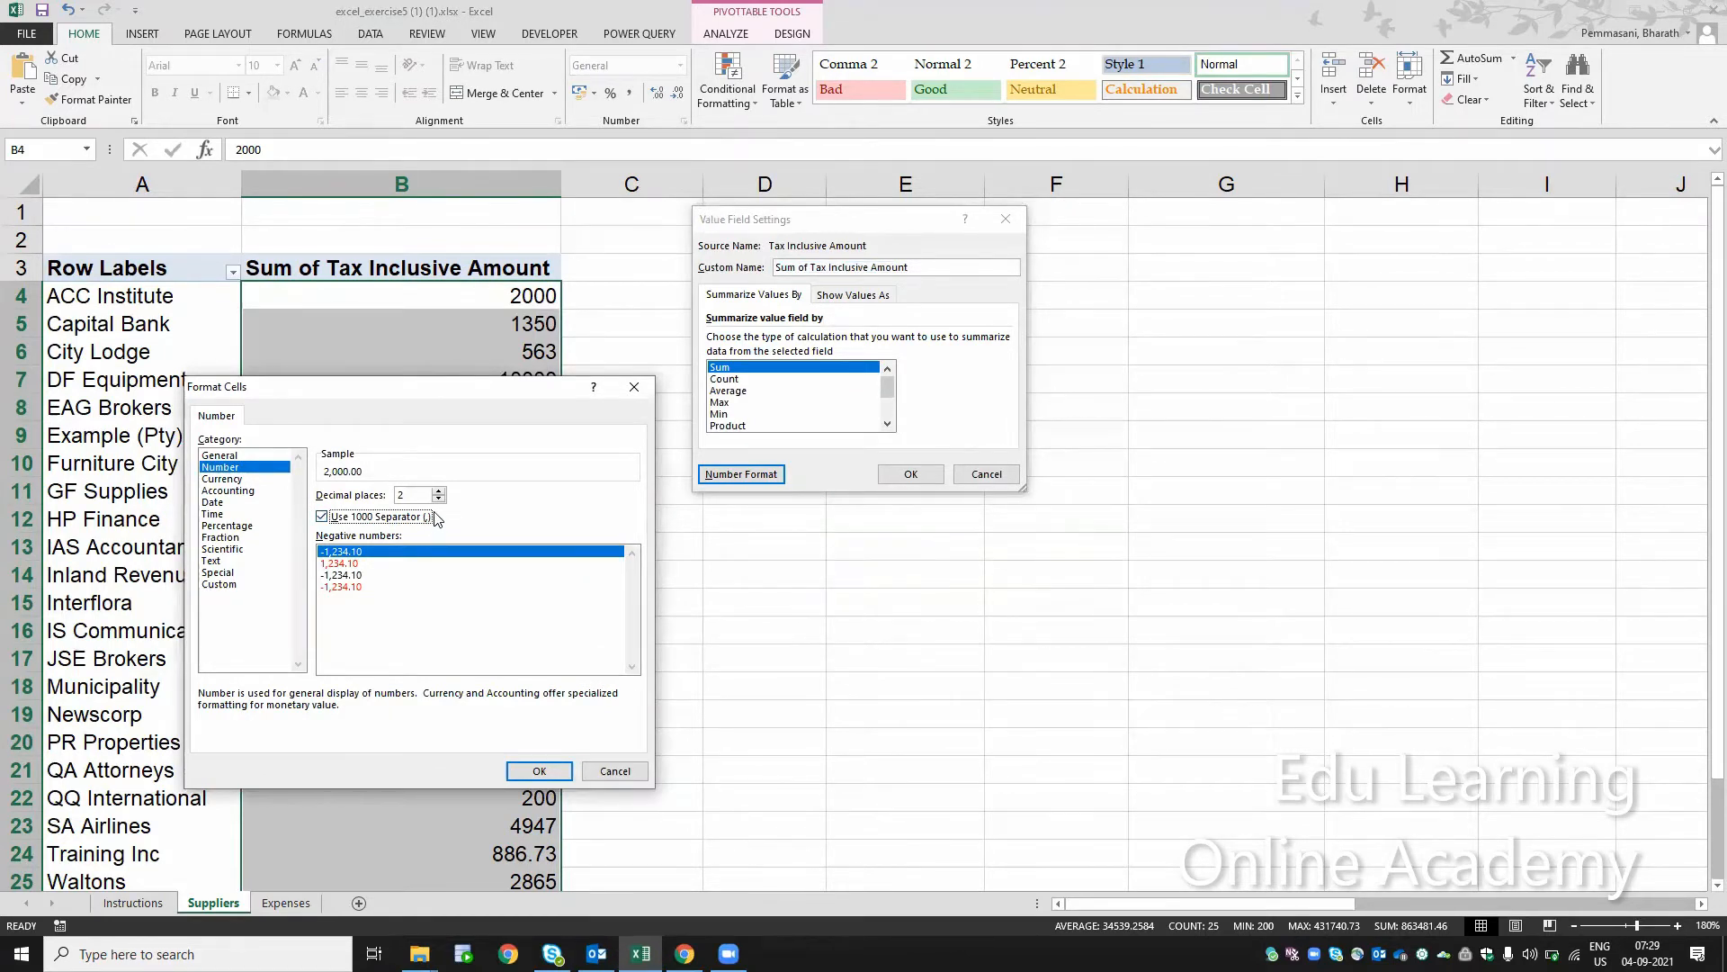
click(536, 772)
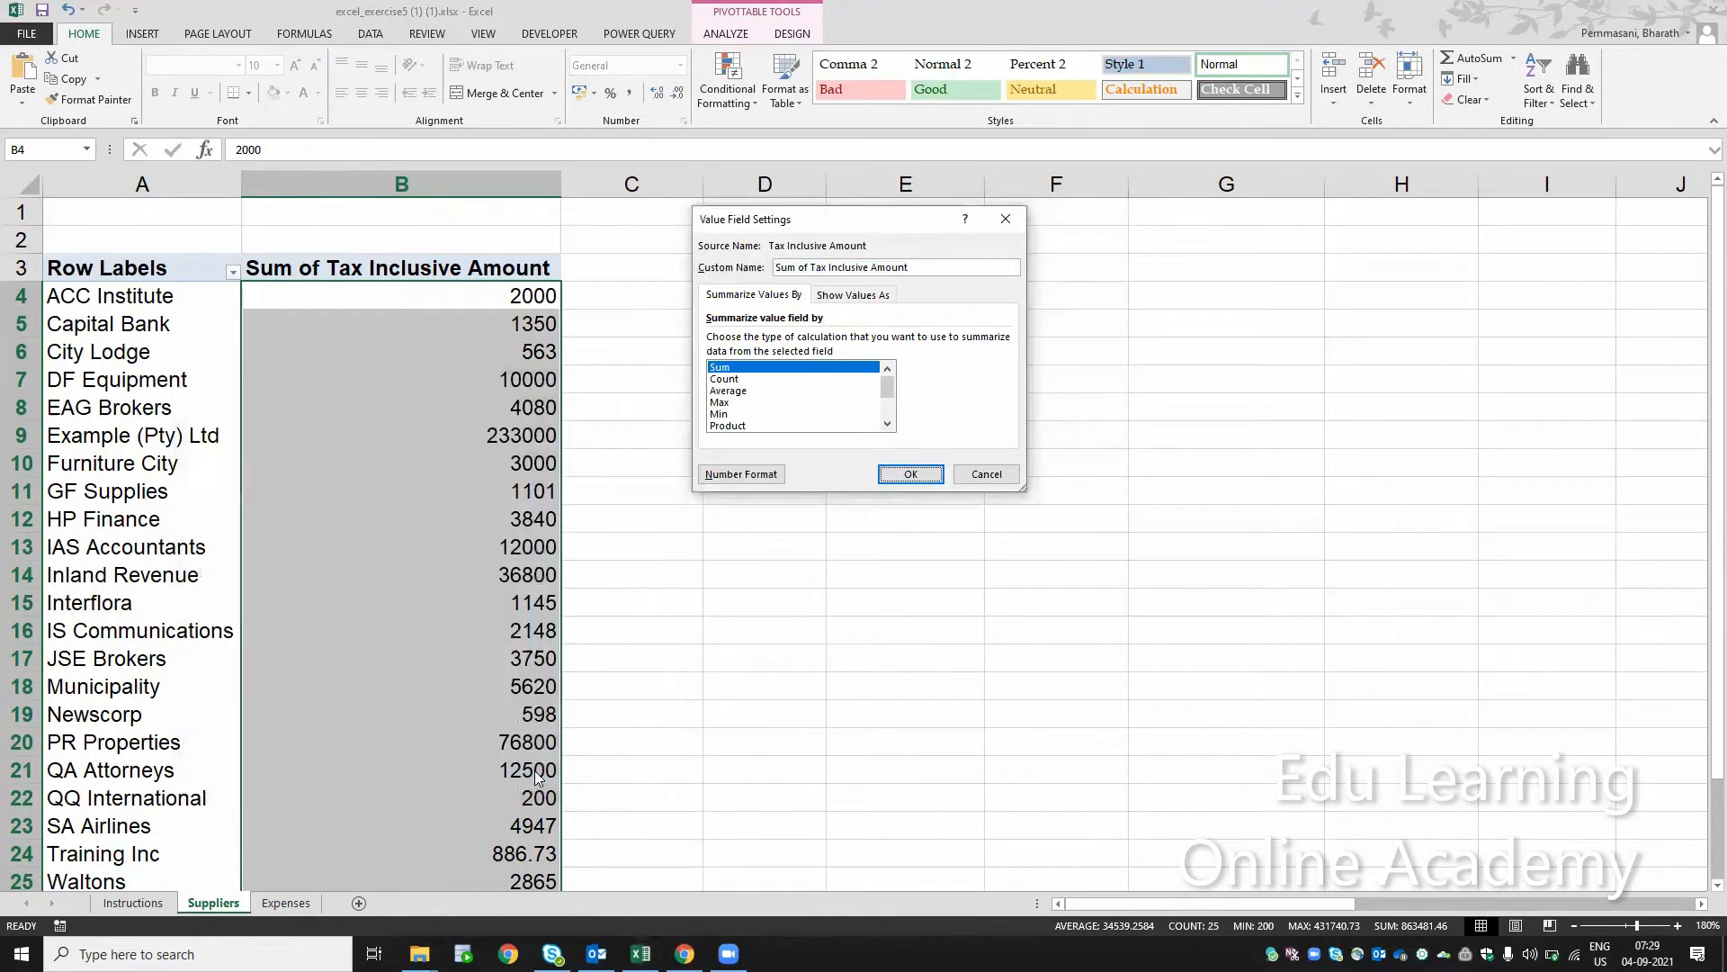
click(906, 475)
click(686, 464)
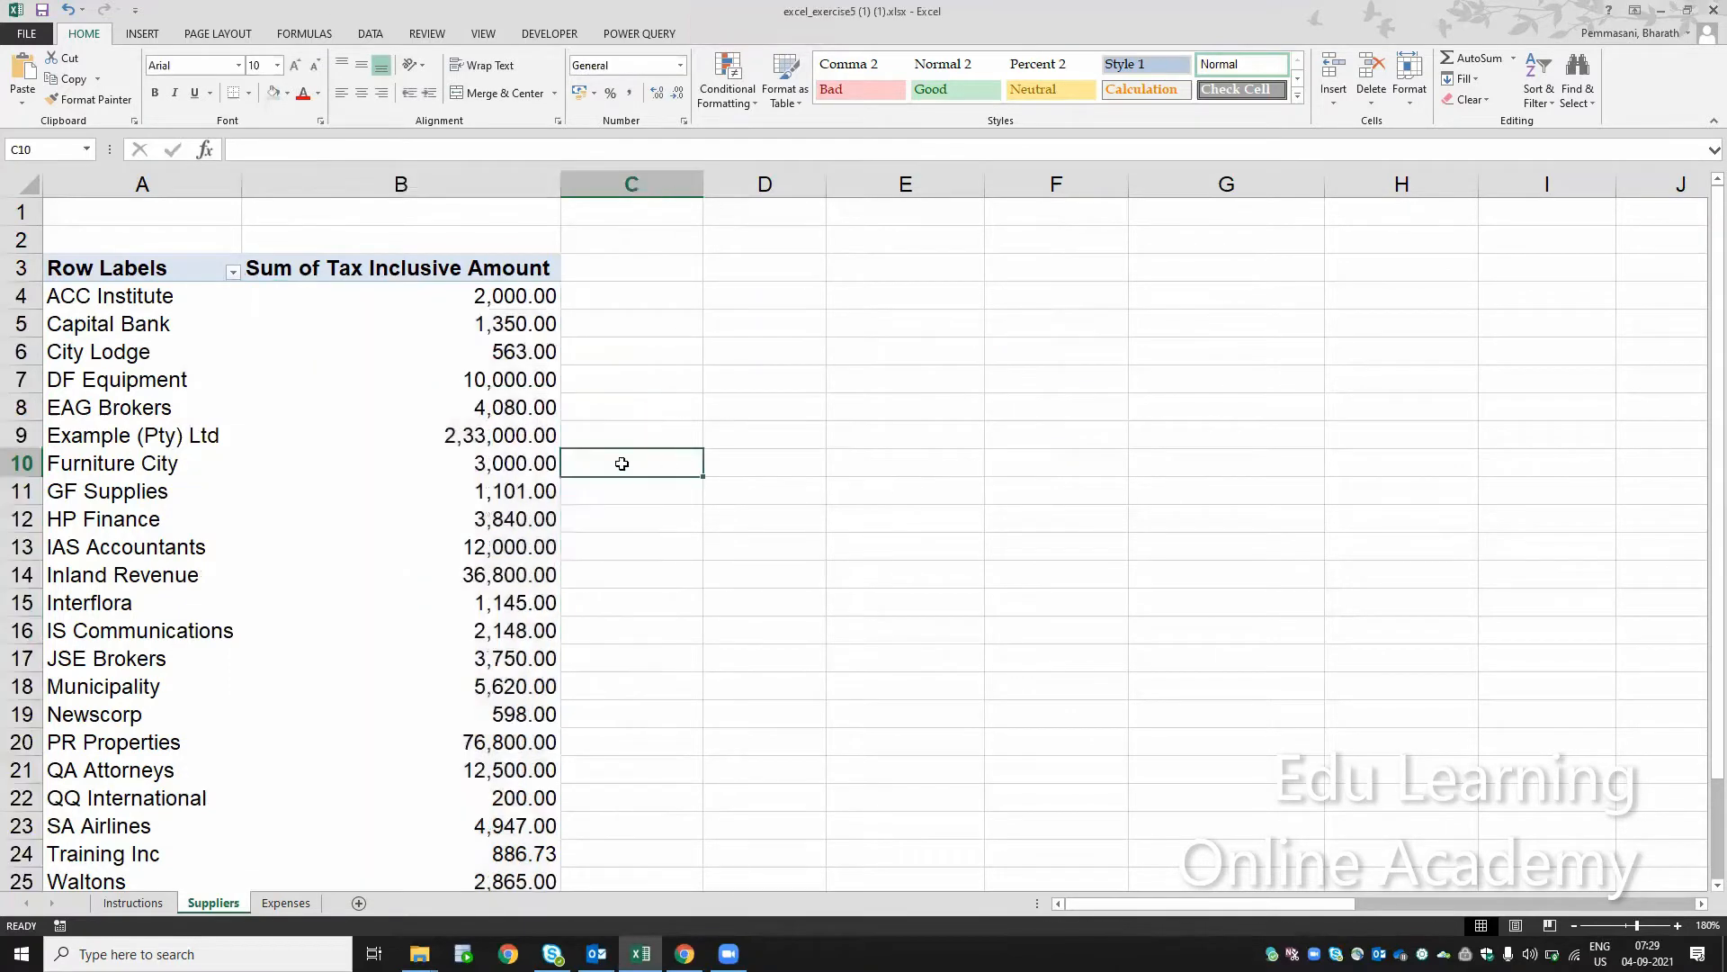
Check the formatted amounts against task 6 and refresh the pivot table on the Suppliers sheet
drag(543, 298, 552, 351)
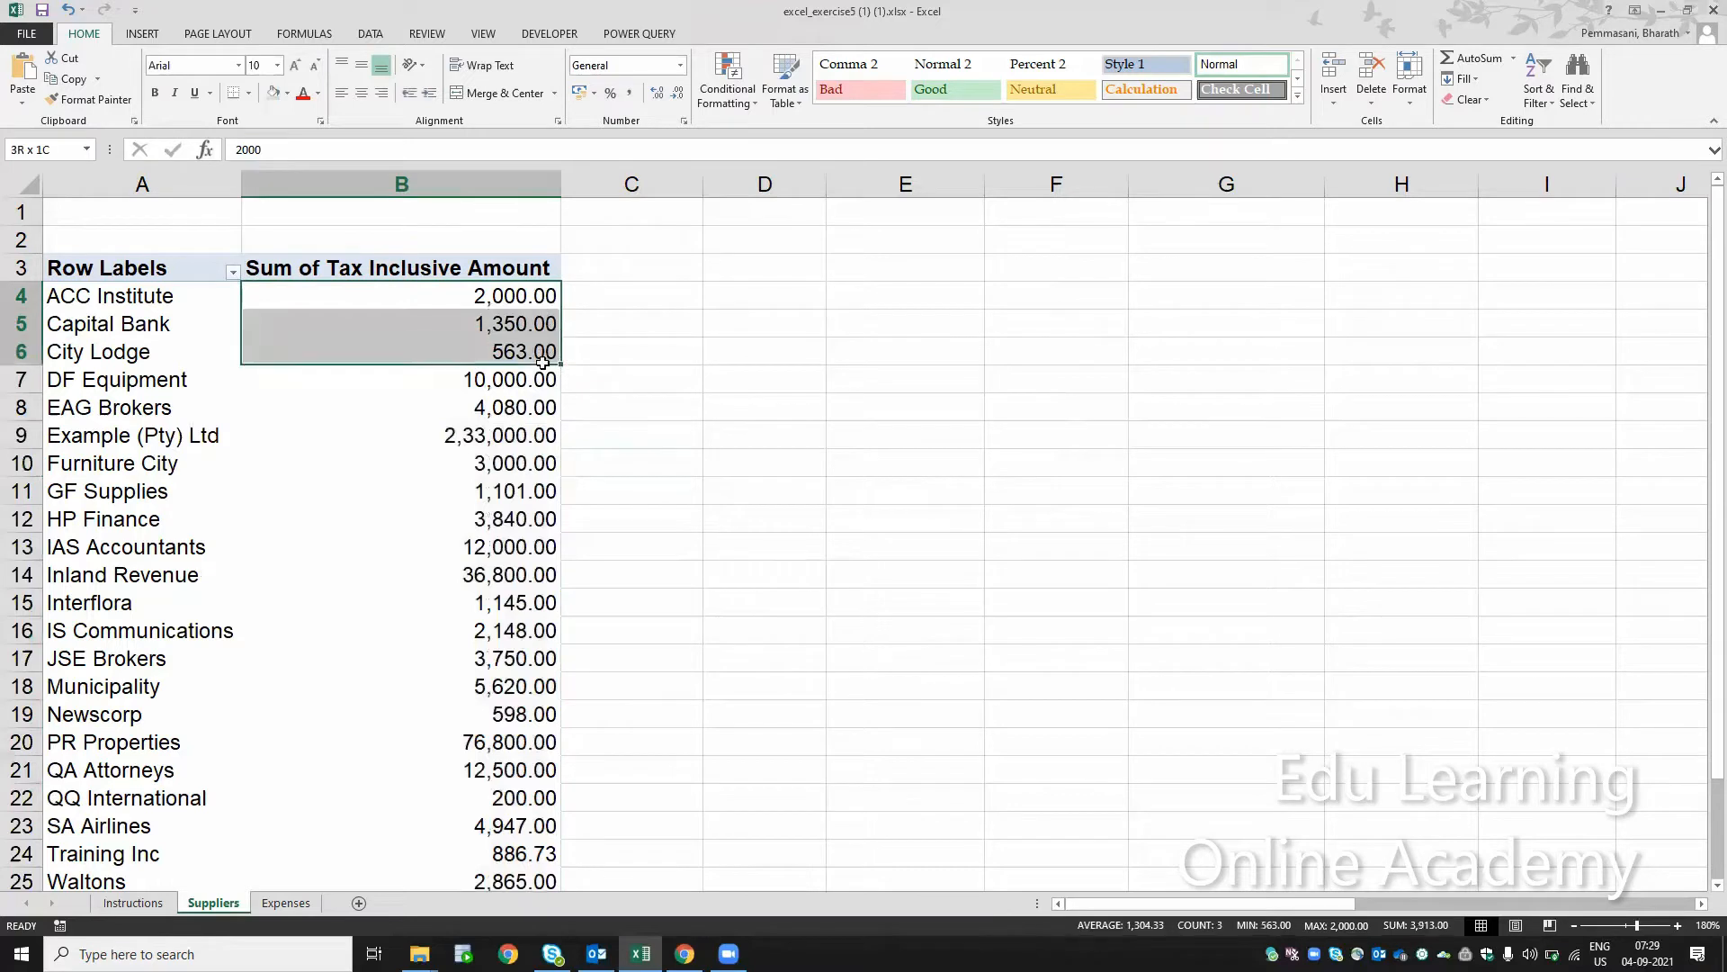
click(492, 305)
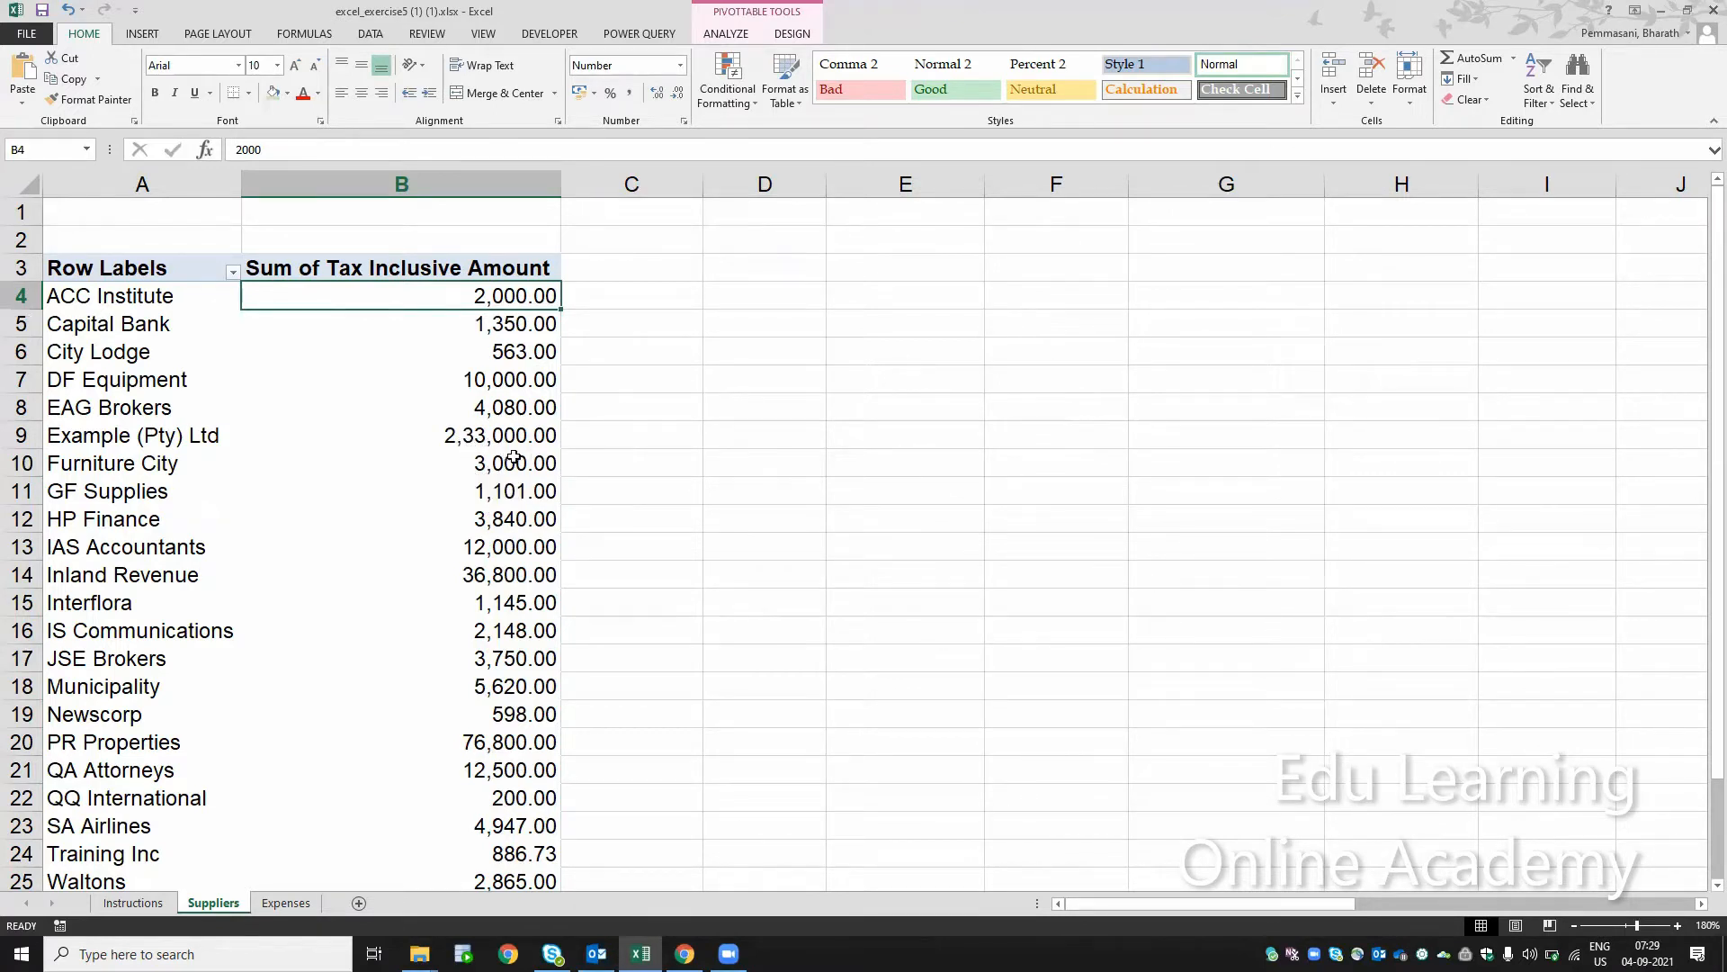
click(488, 571)
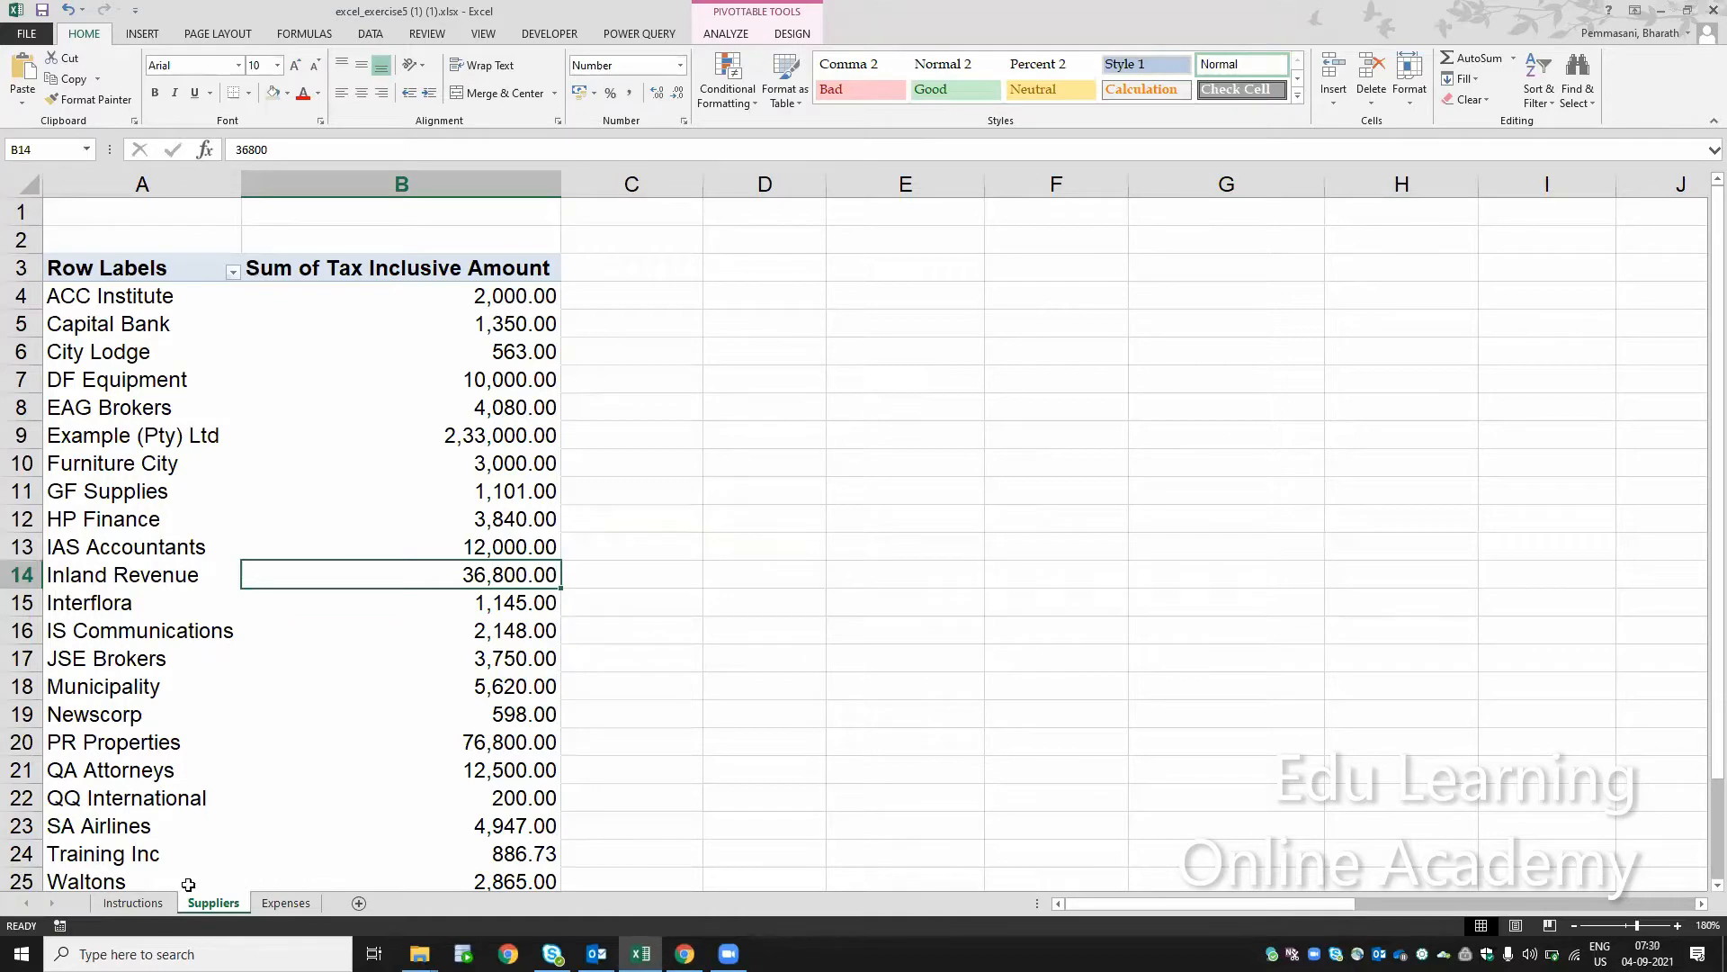
click(134, 903)
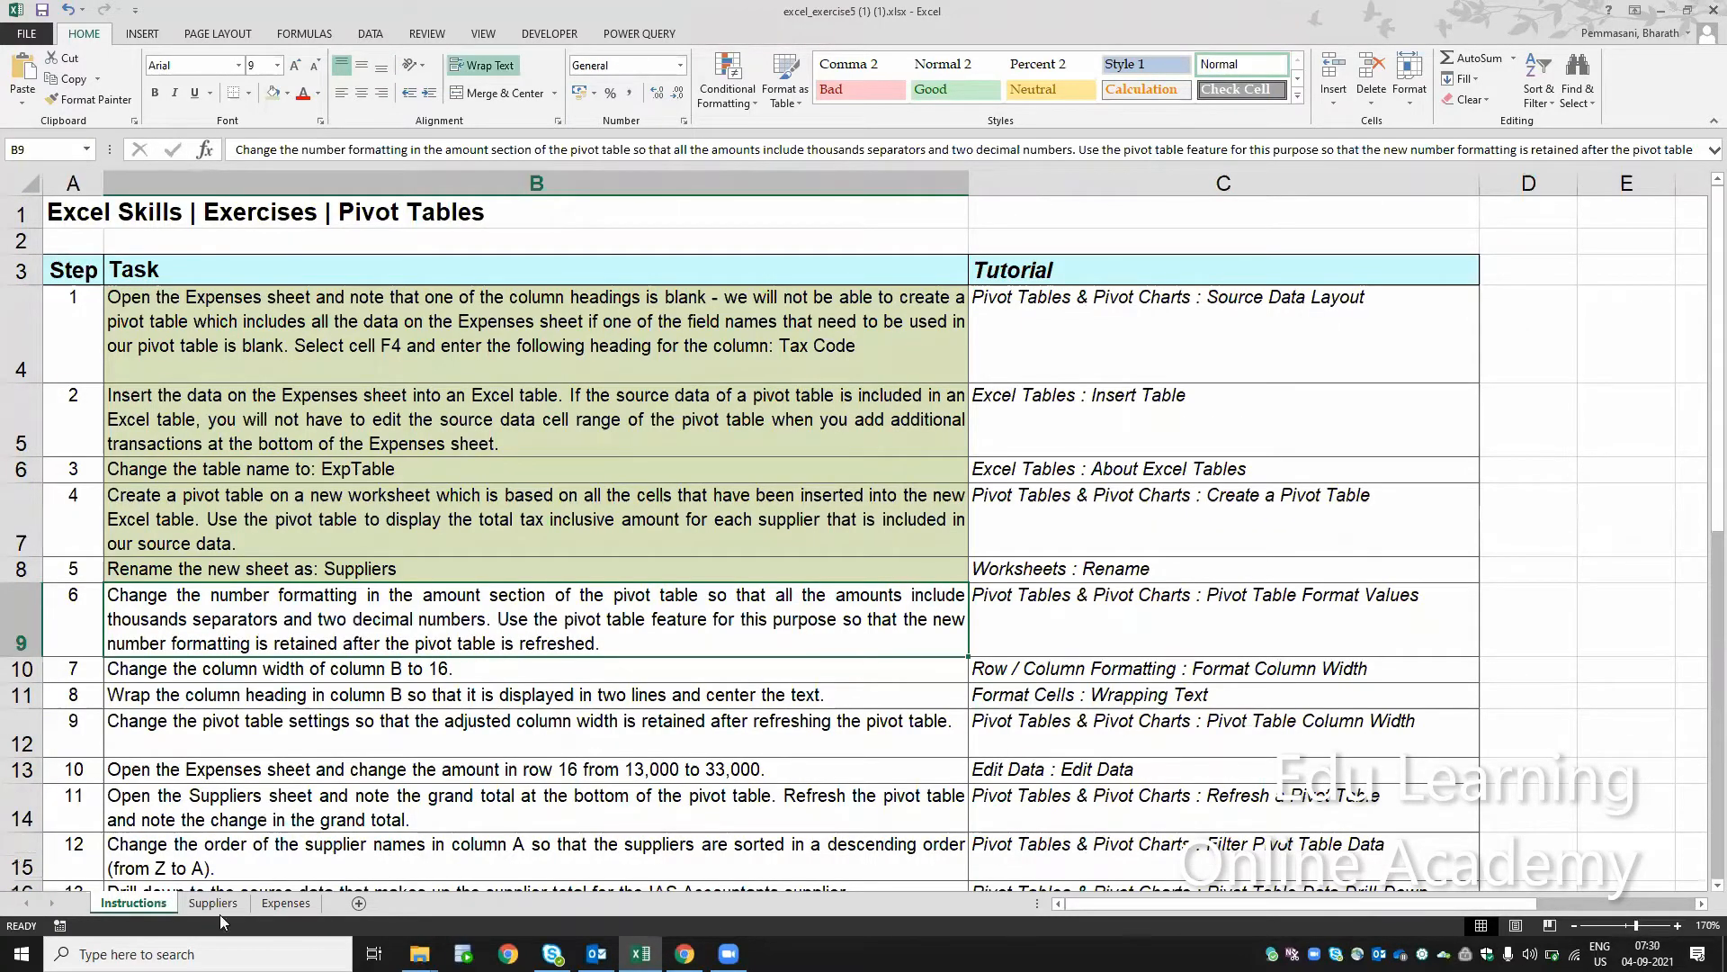
right_click(396, 428)
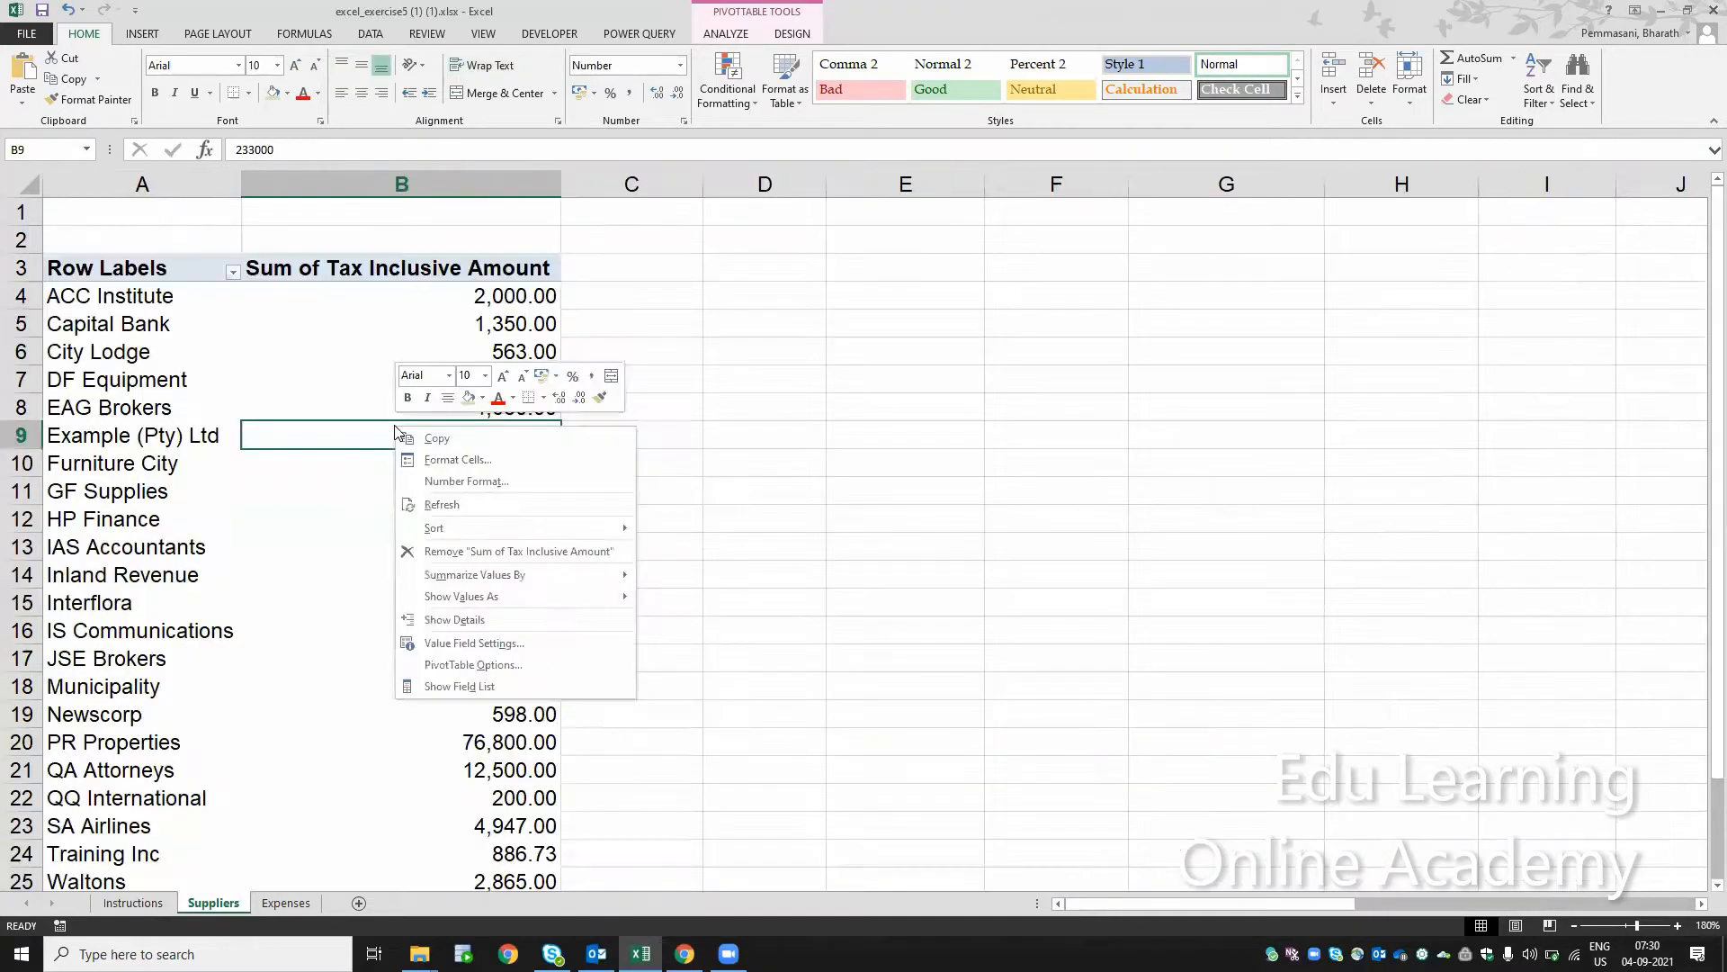
click(462, 504)
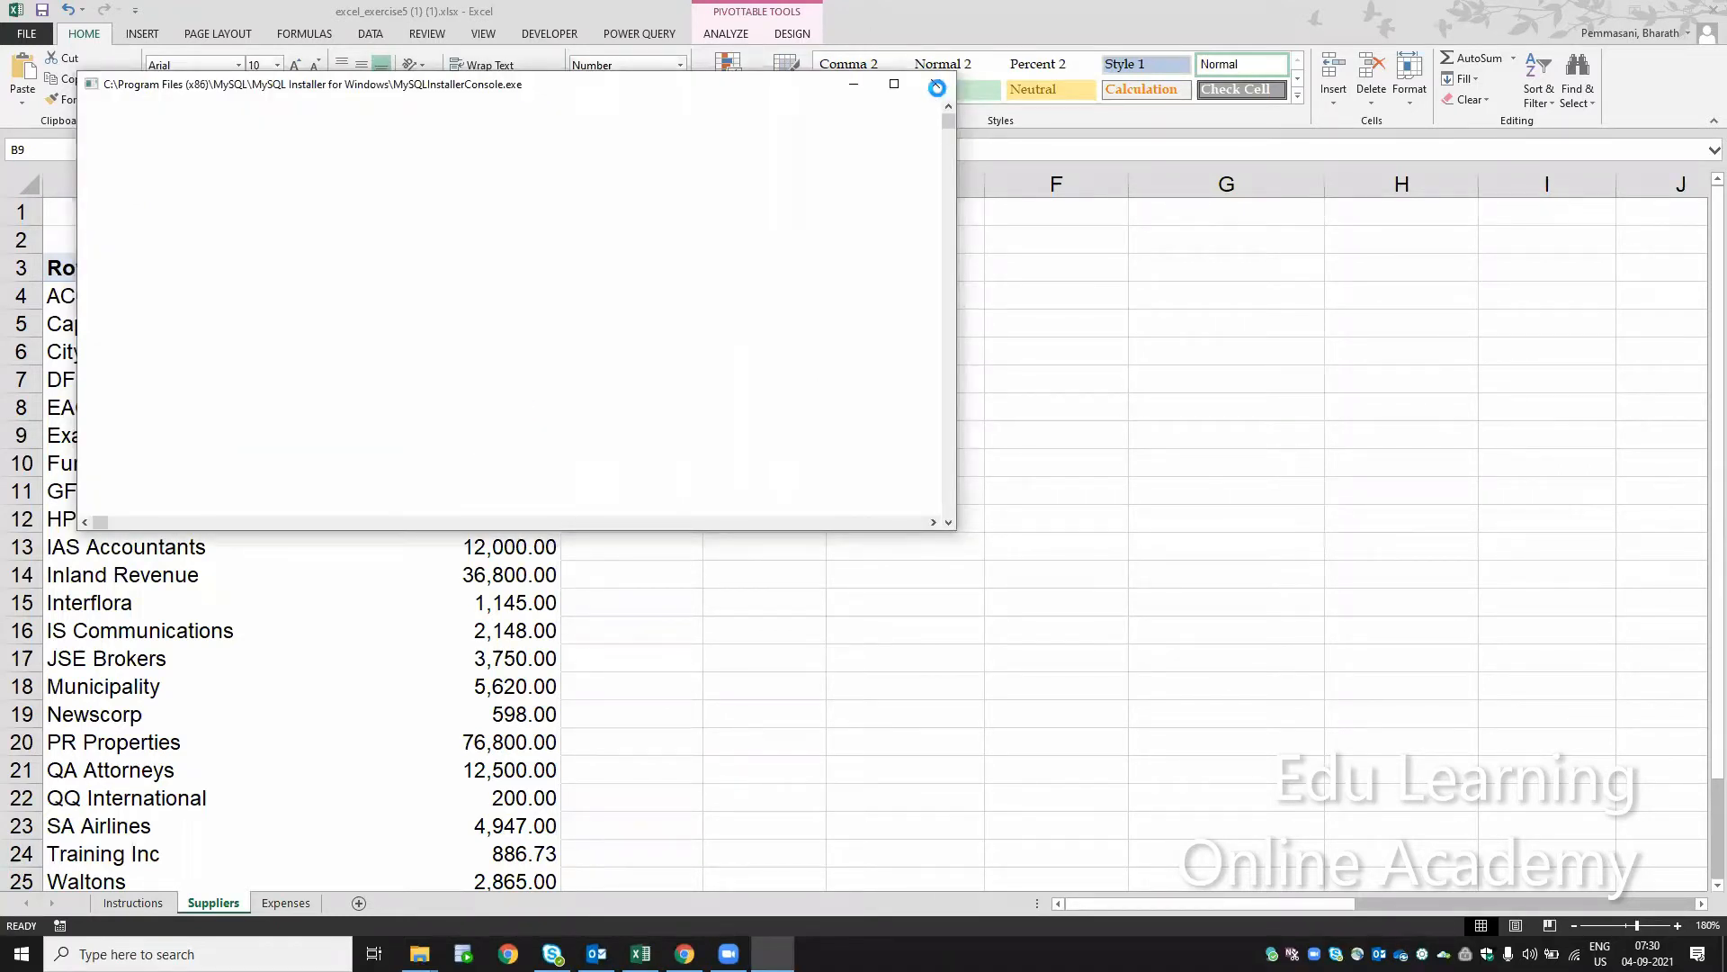
click(1066, 399)
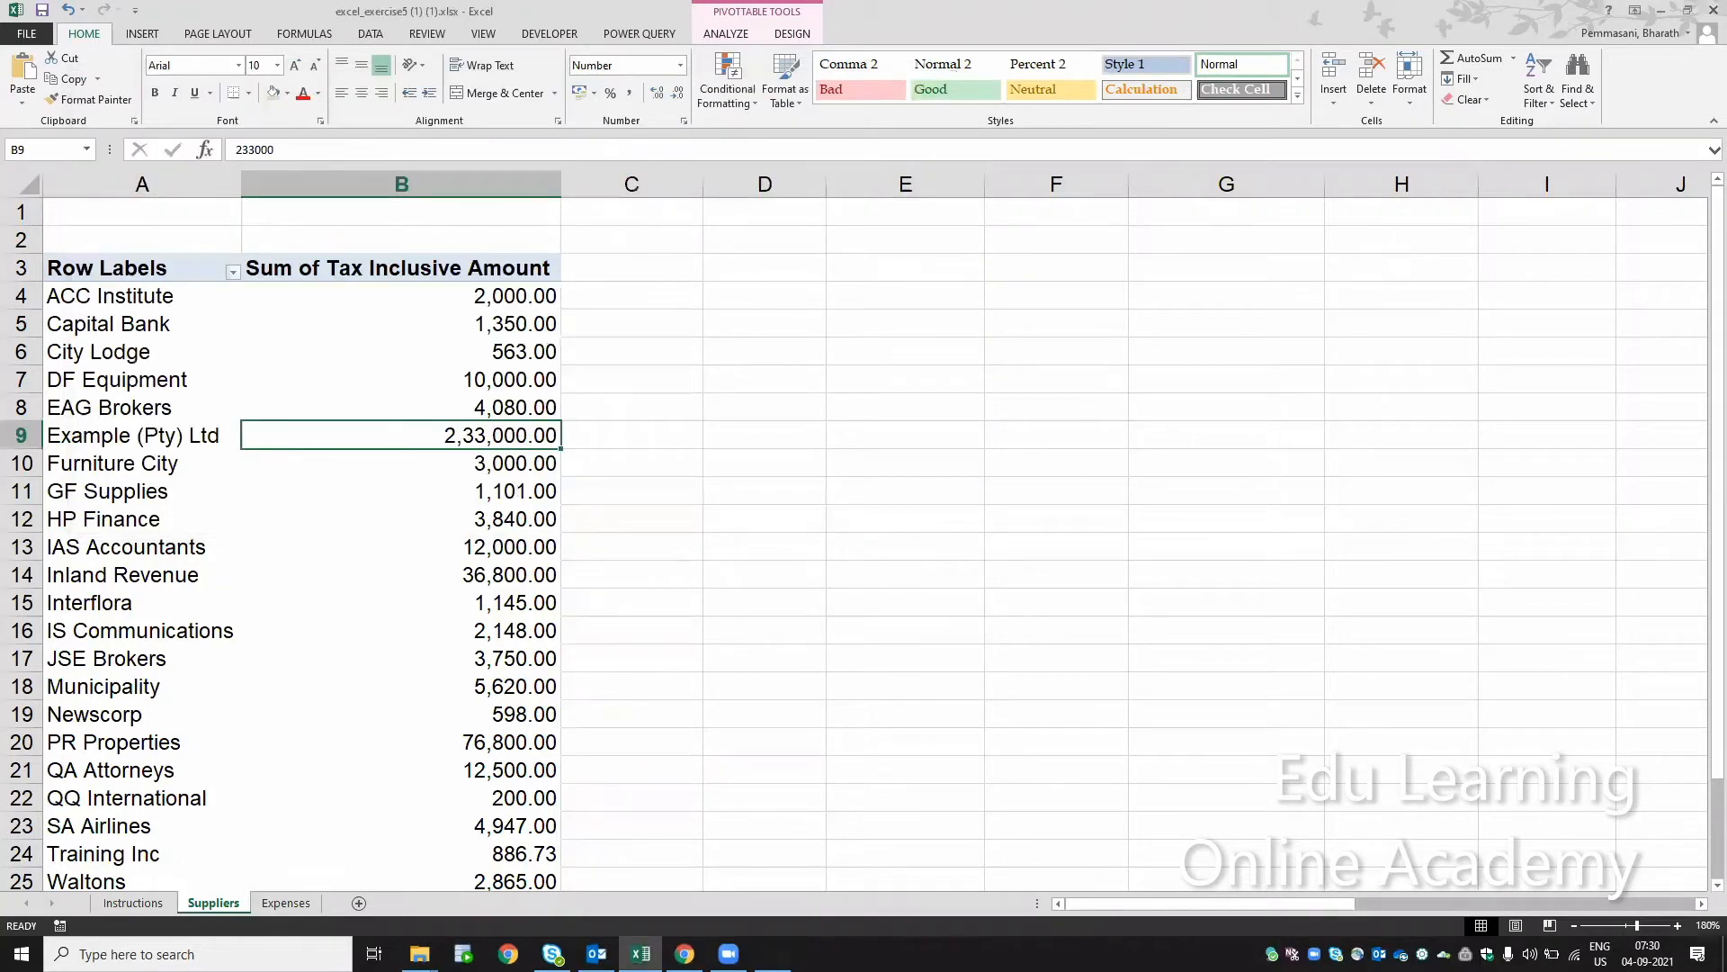
Shade the step 6 task in cell B9 of the Instructions sheet green and select the step 7 task
click(138, 912)
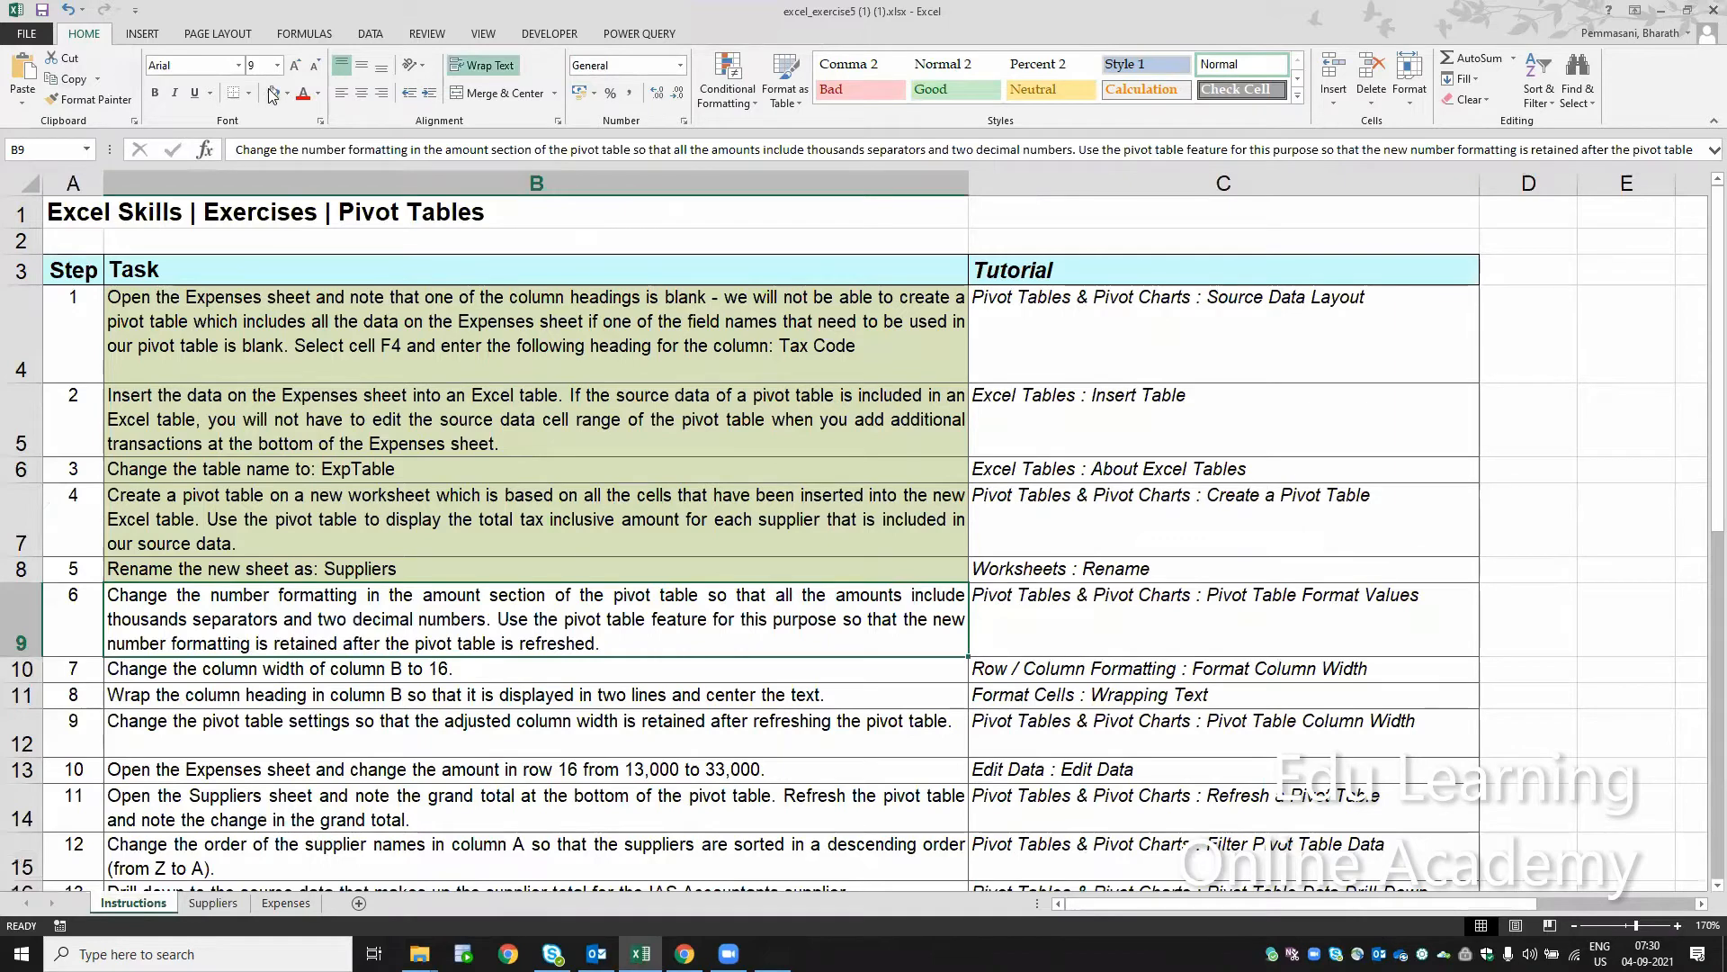
click(349, 665)
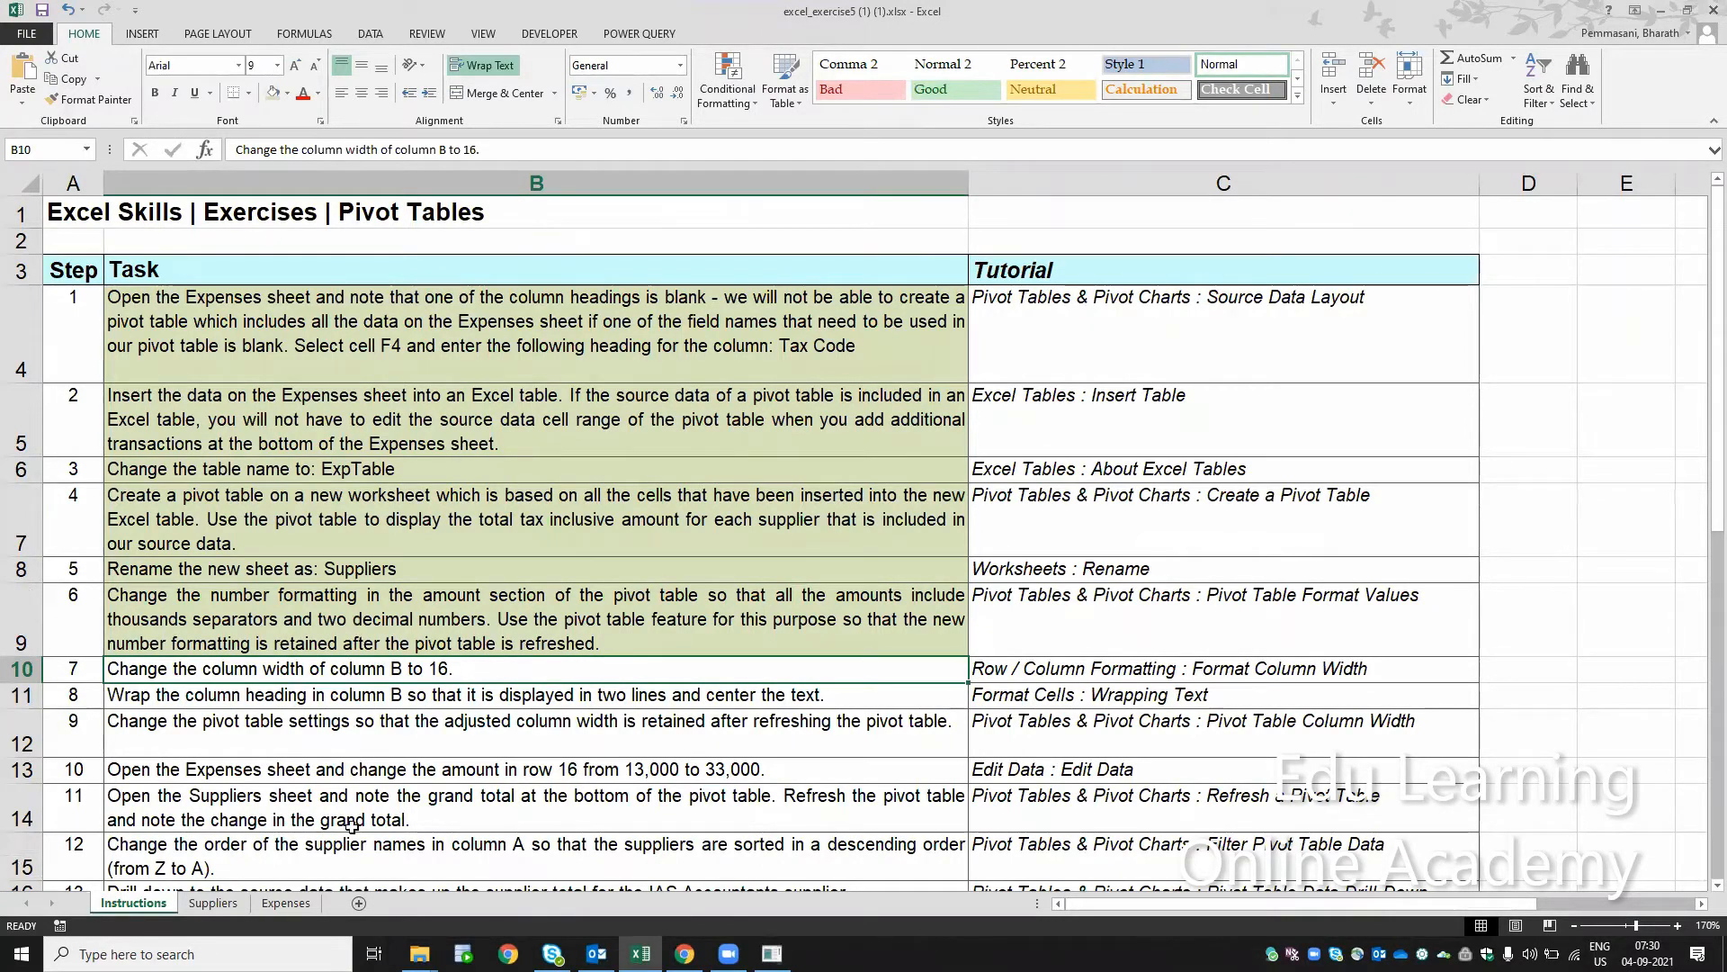
Set the width of column B on the Suppliers sheet to 16
click(216, 903)
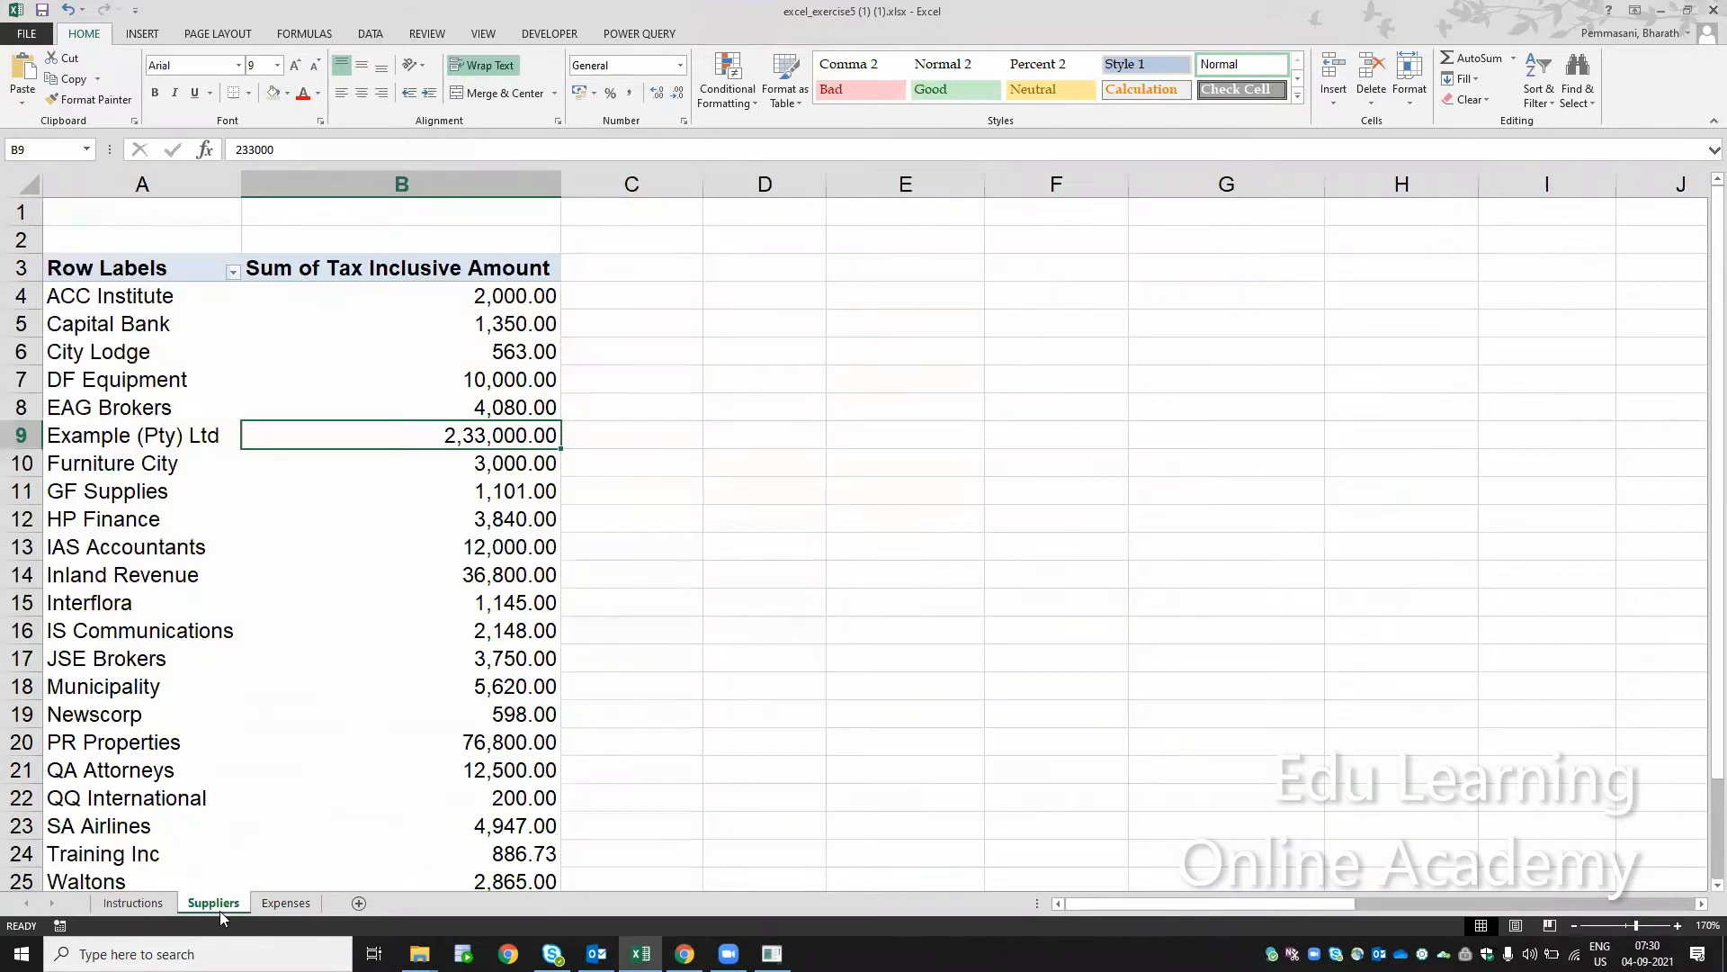
click(500, 184)
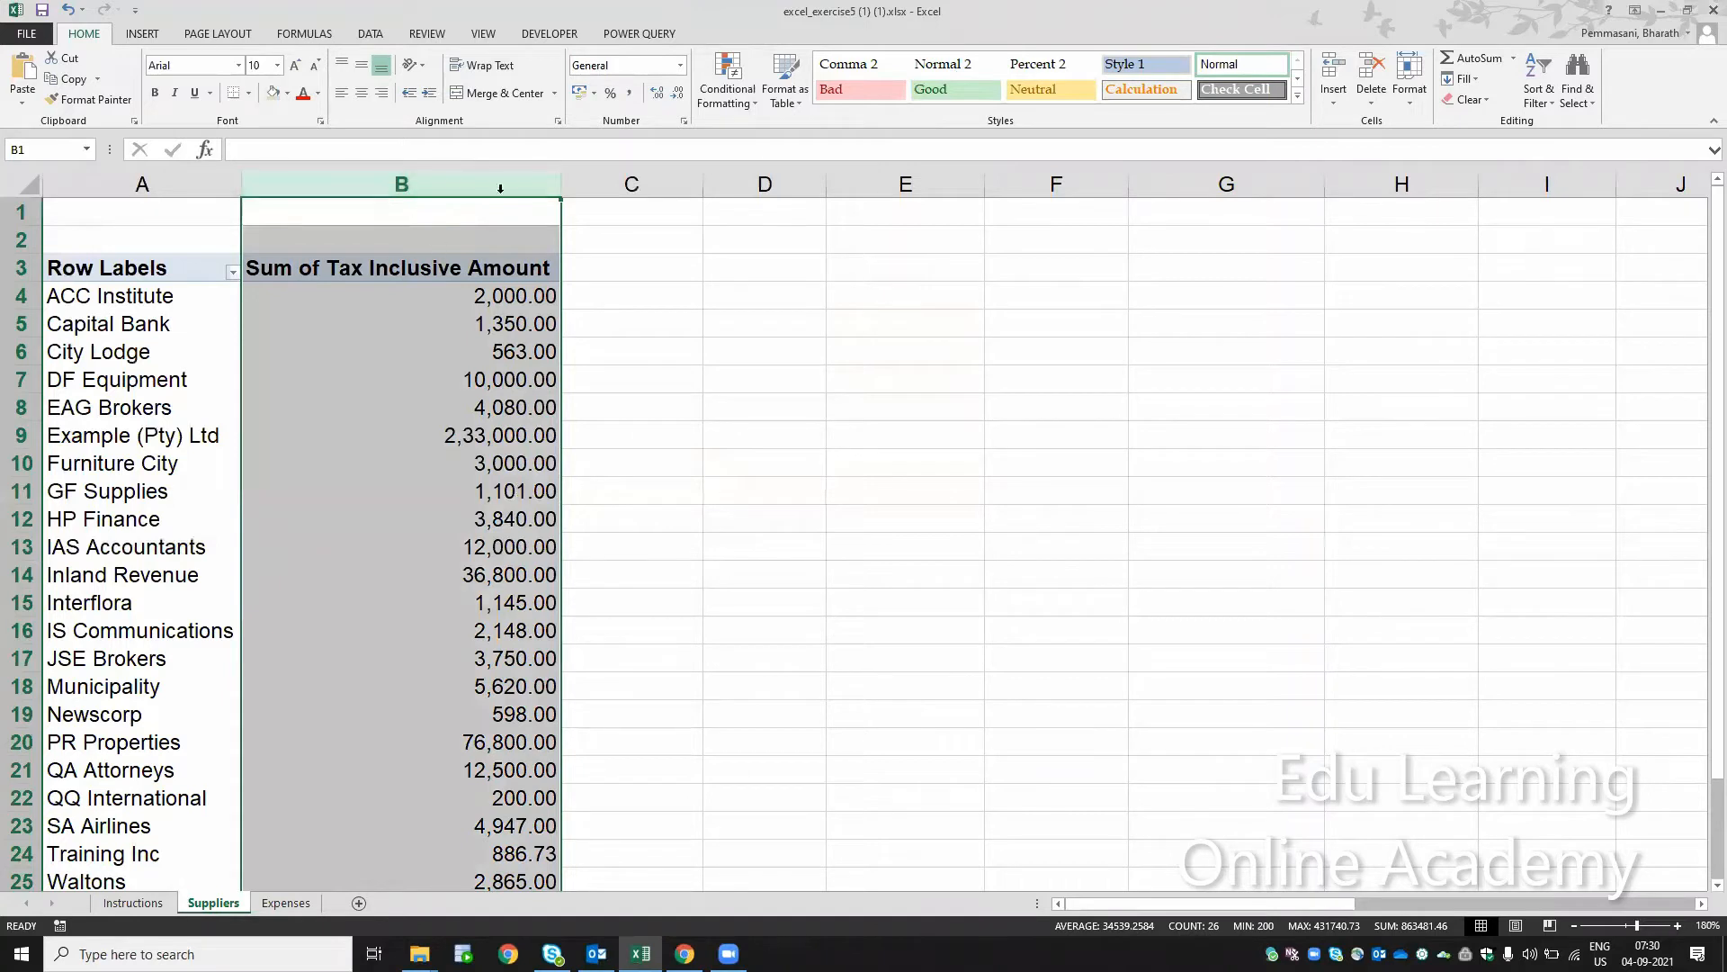
click(1411, 101)
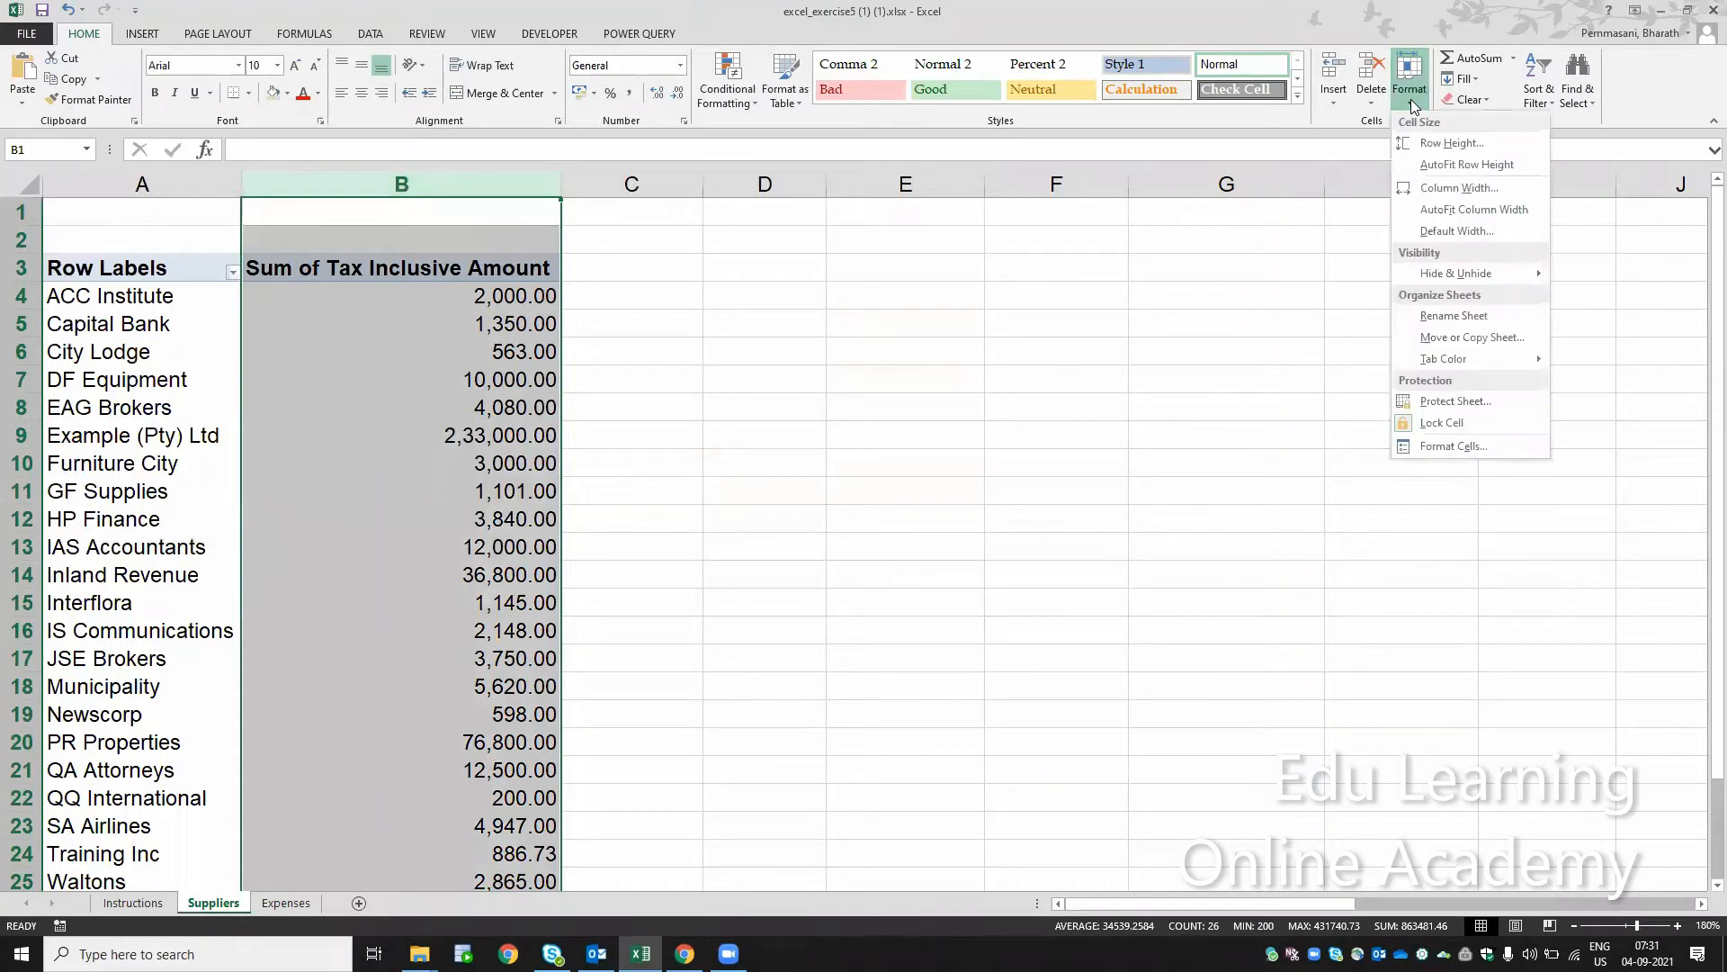
click(1450, 189)
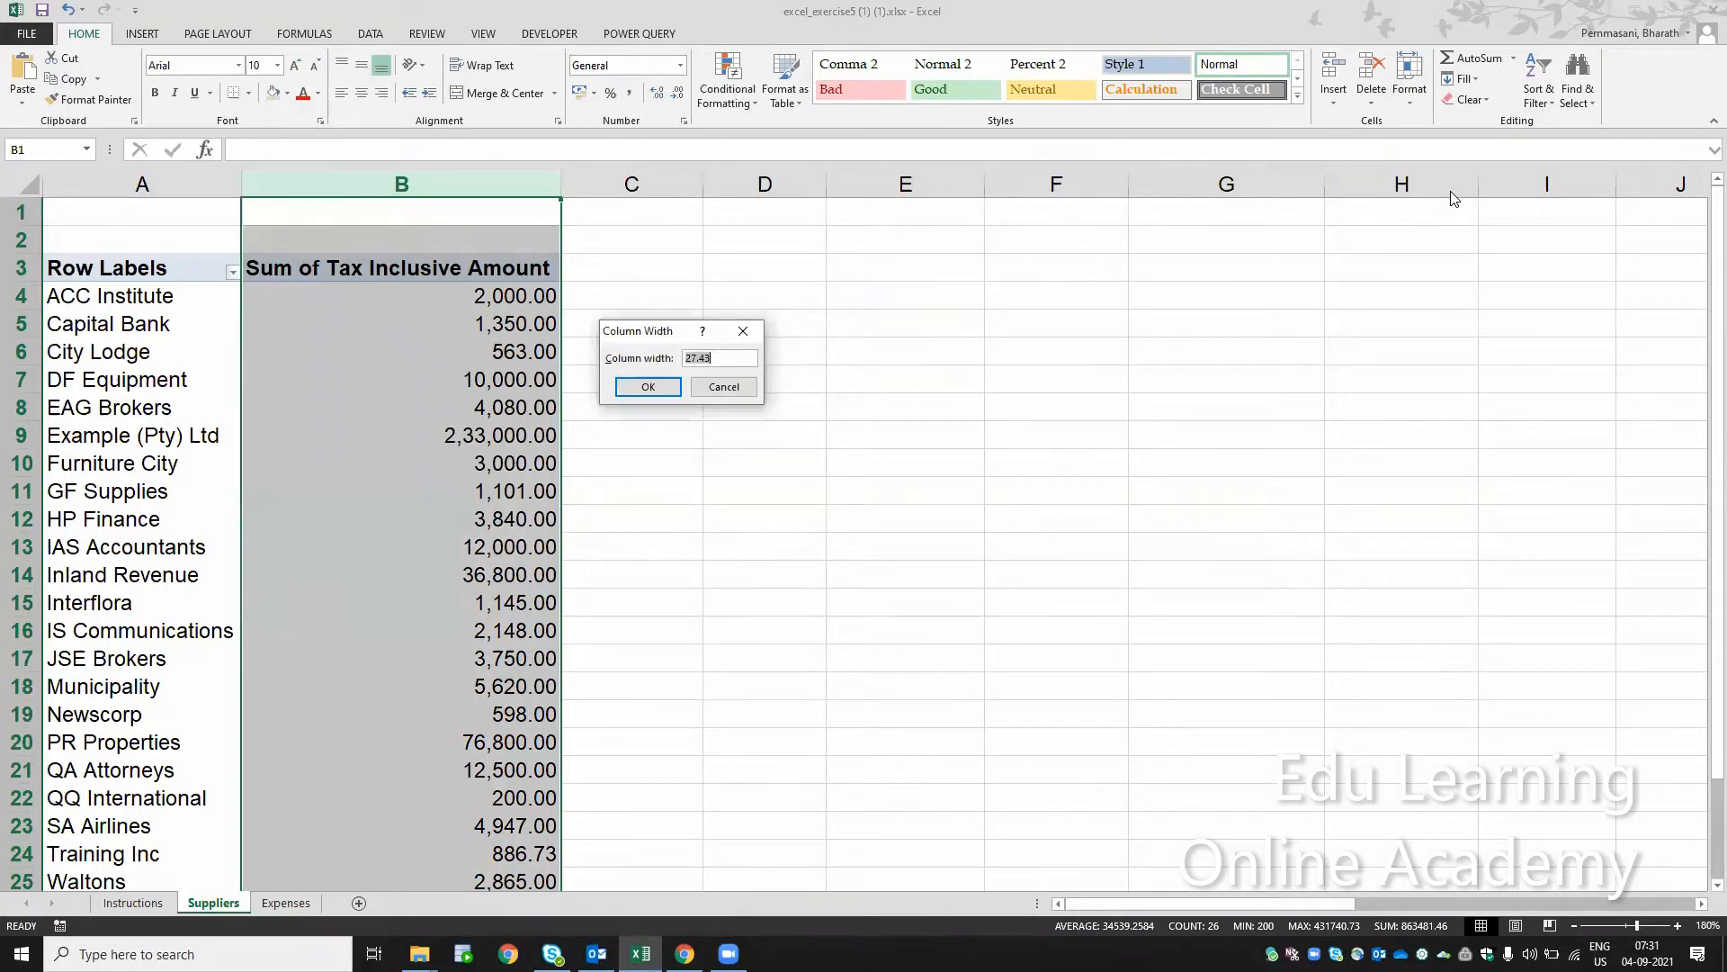
text(16)
click(675, 389)
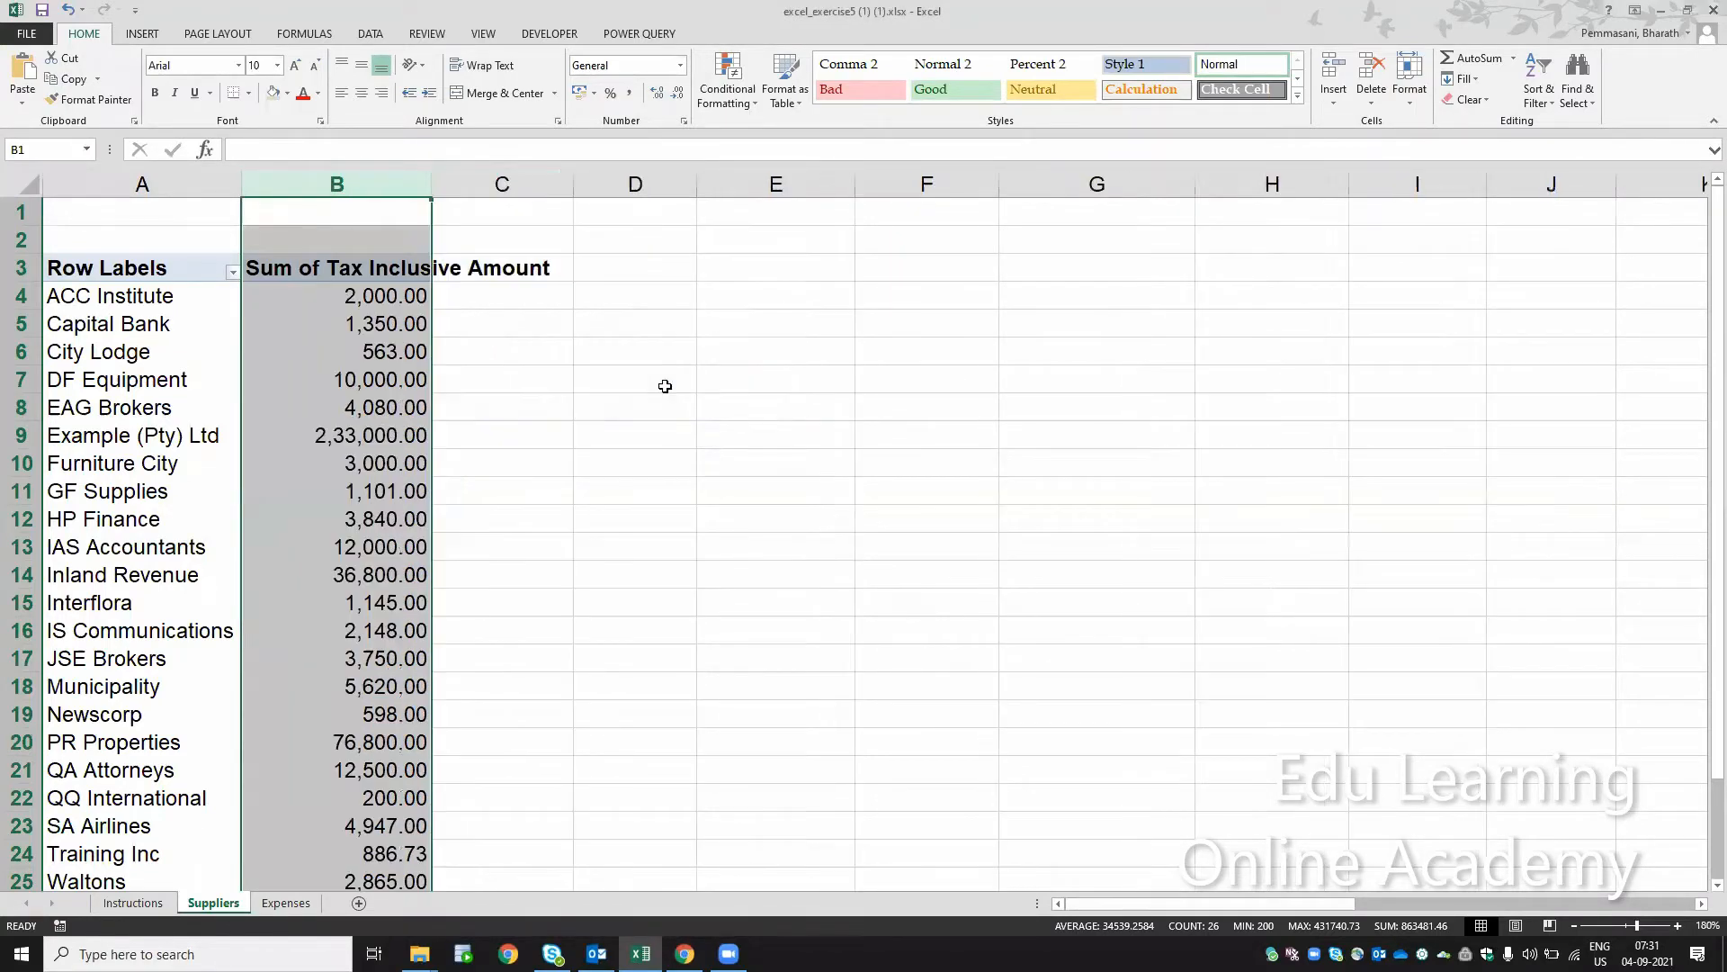
click(575, 430)
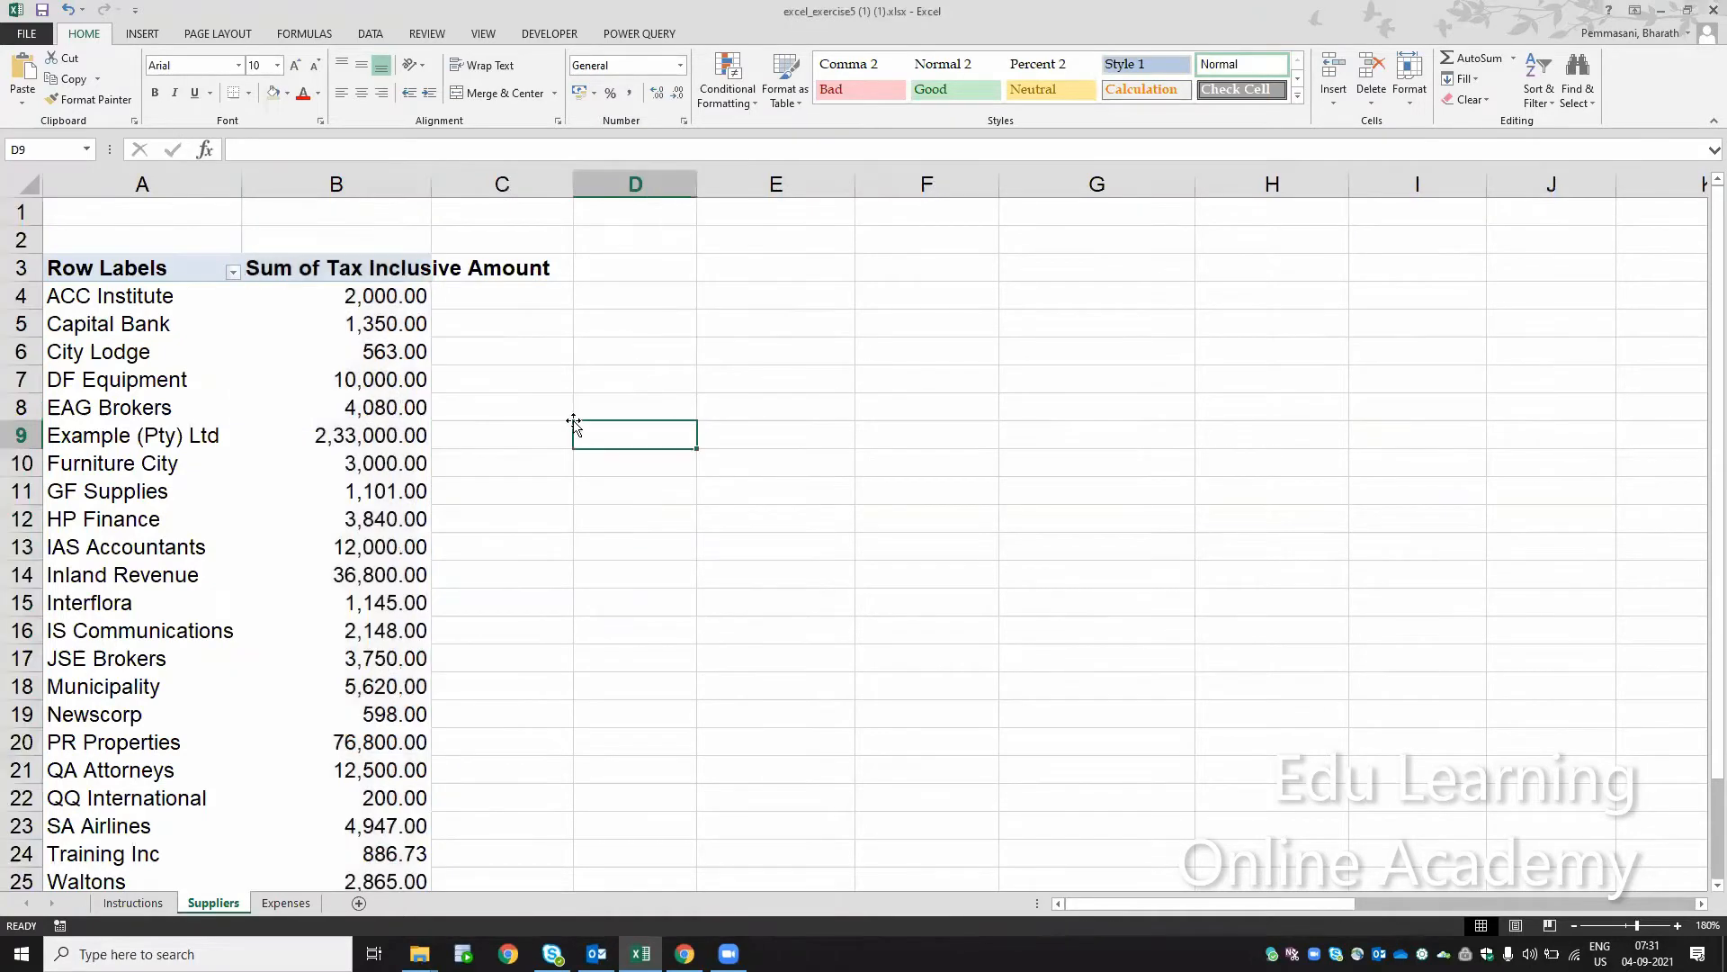
Following task 8 of the instructions, wrap the column B heading in cell B3 of the Suppliers sheet onto two lines and center it
click(133, 903)
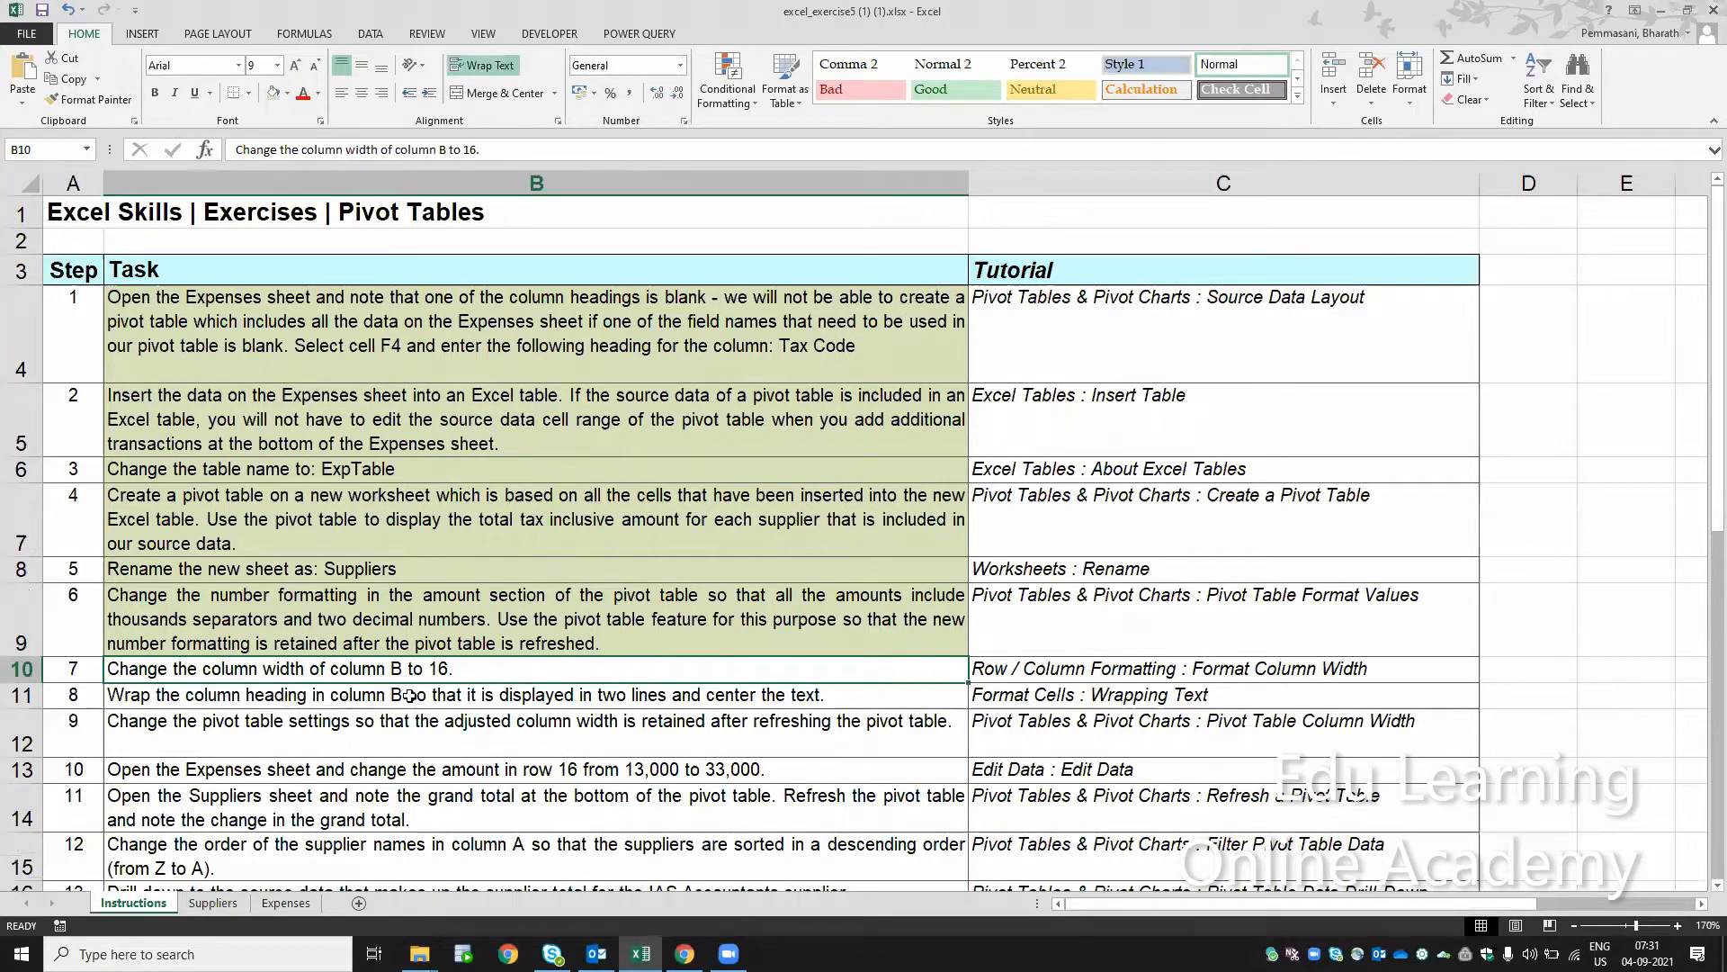
click(573, 698)
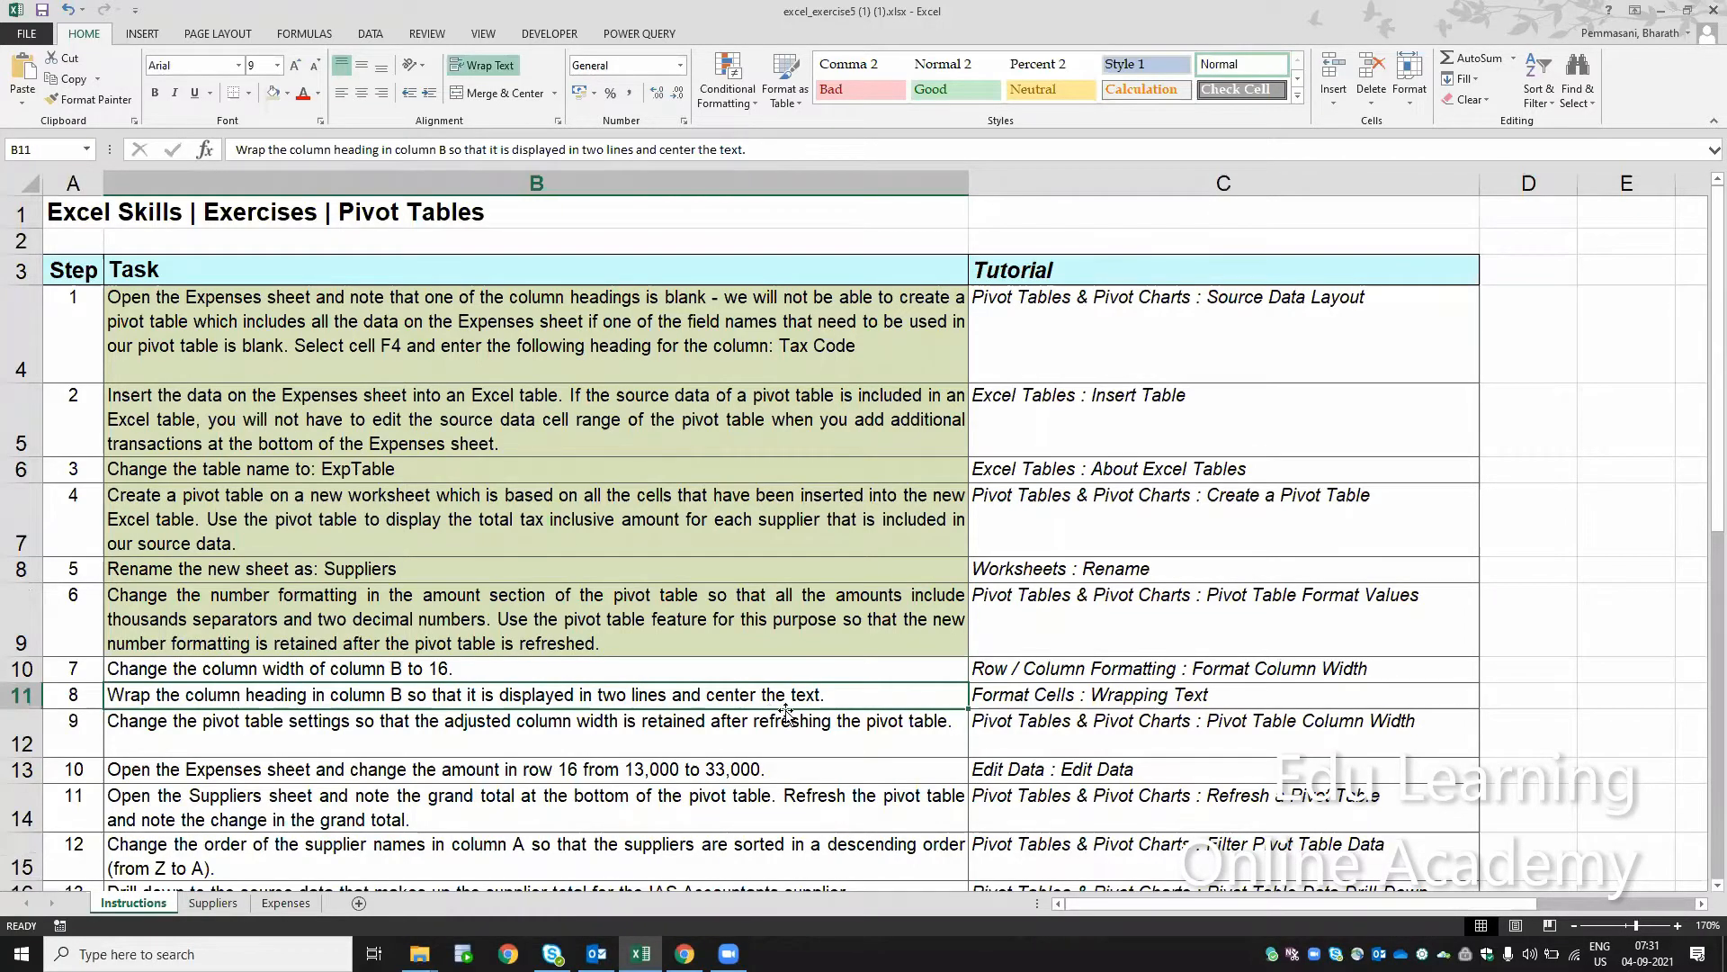
click(203, 903)
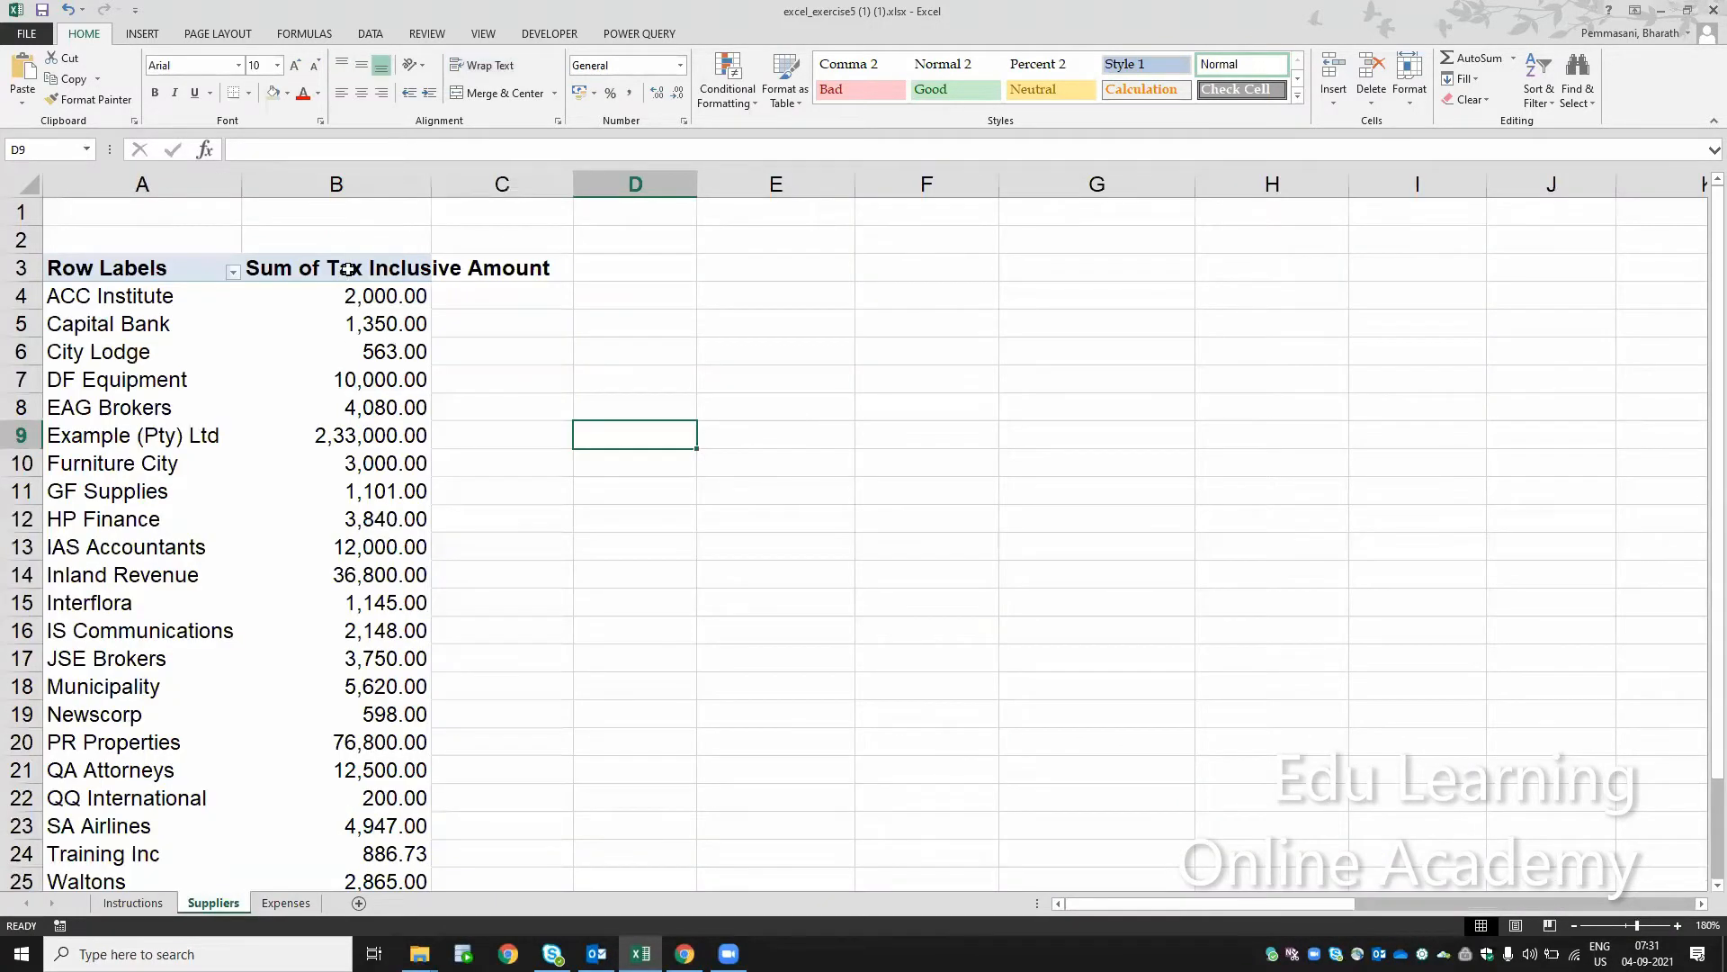
click(348, 269)
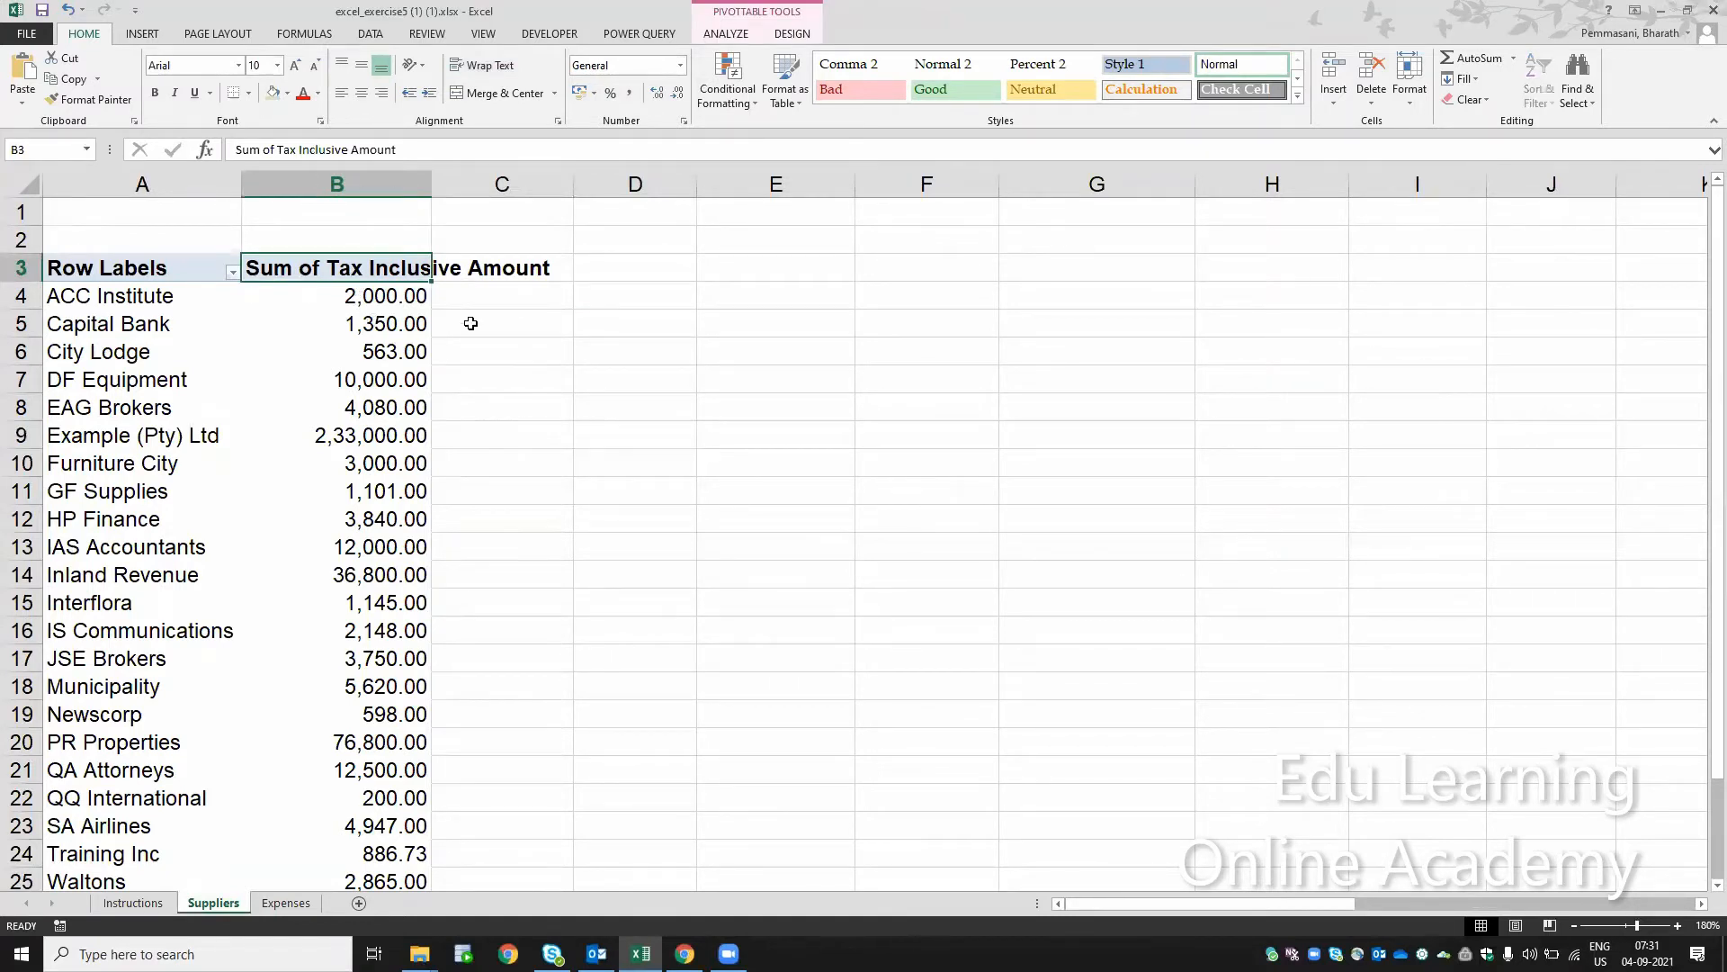
click(481, 69)
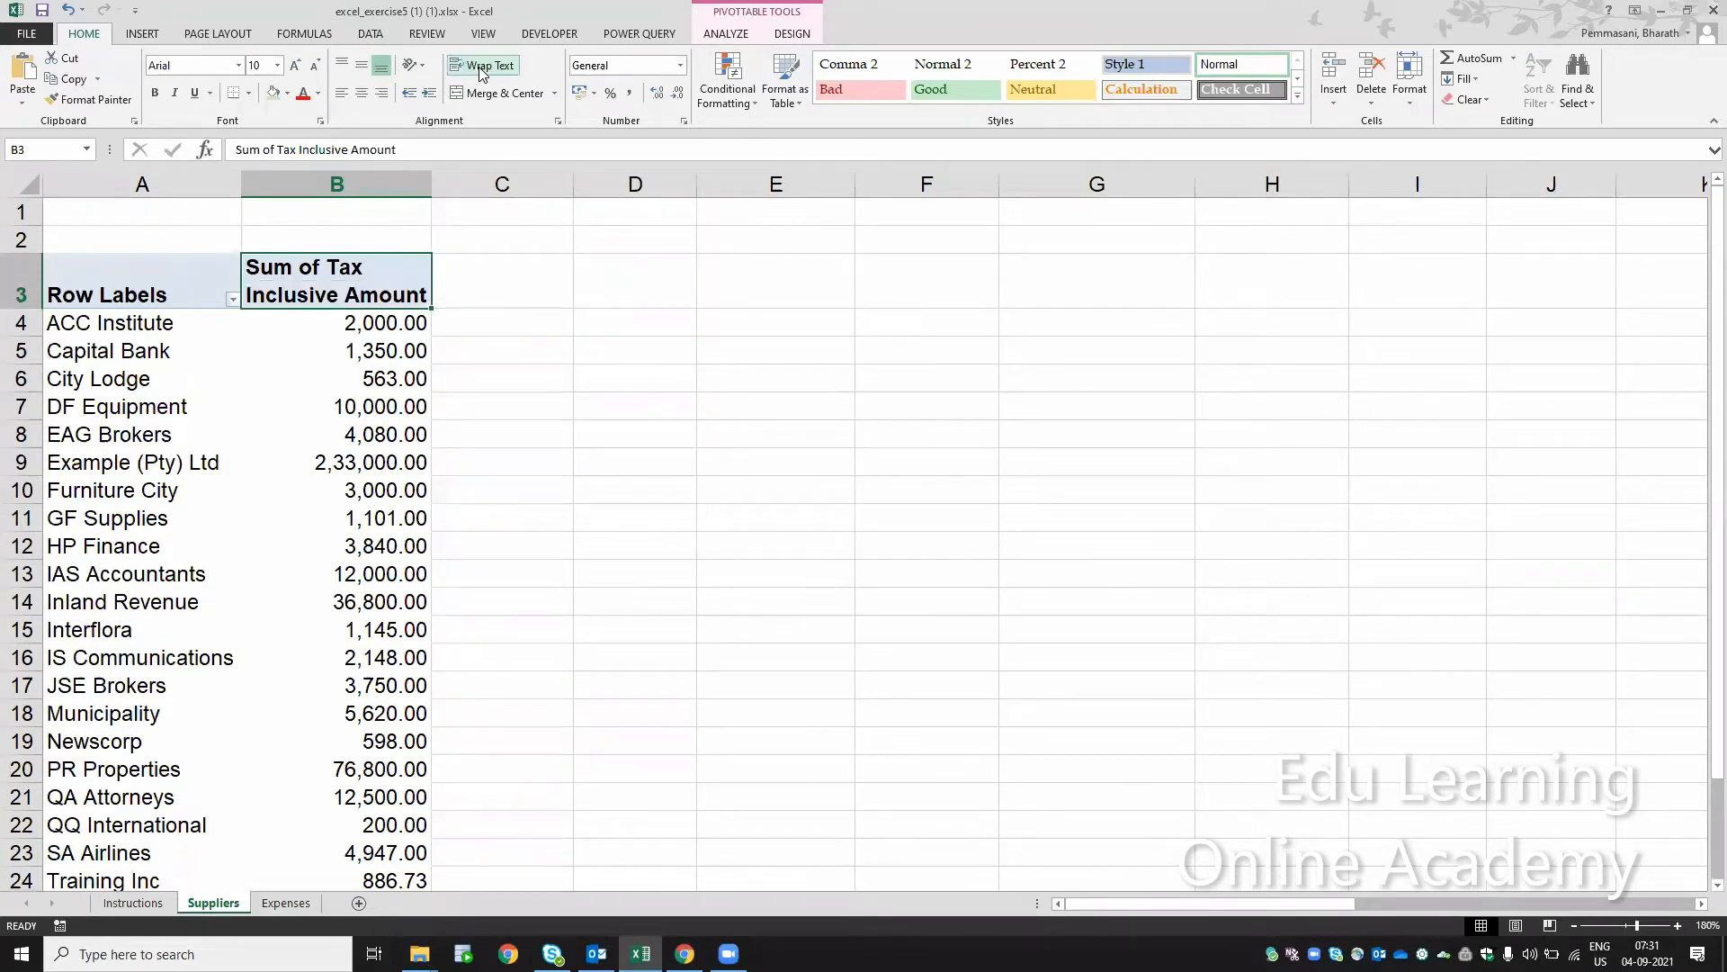
click(362, 94)
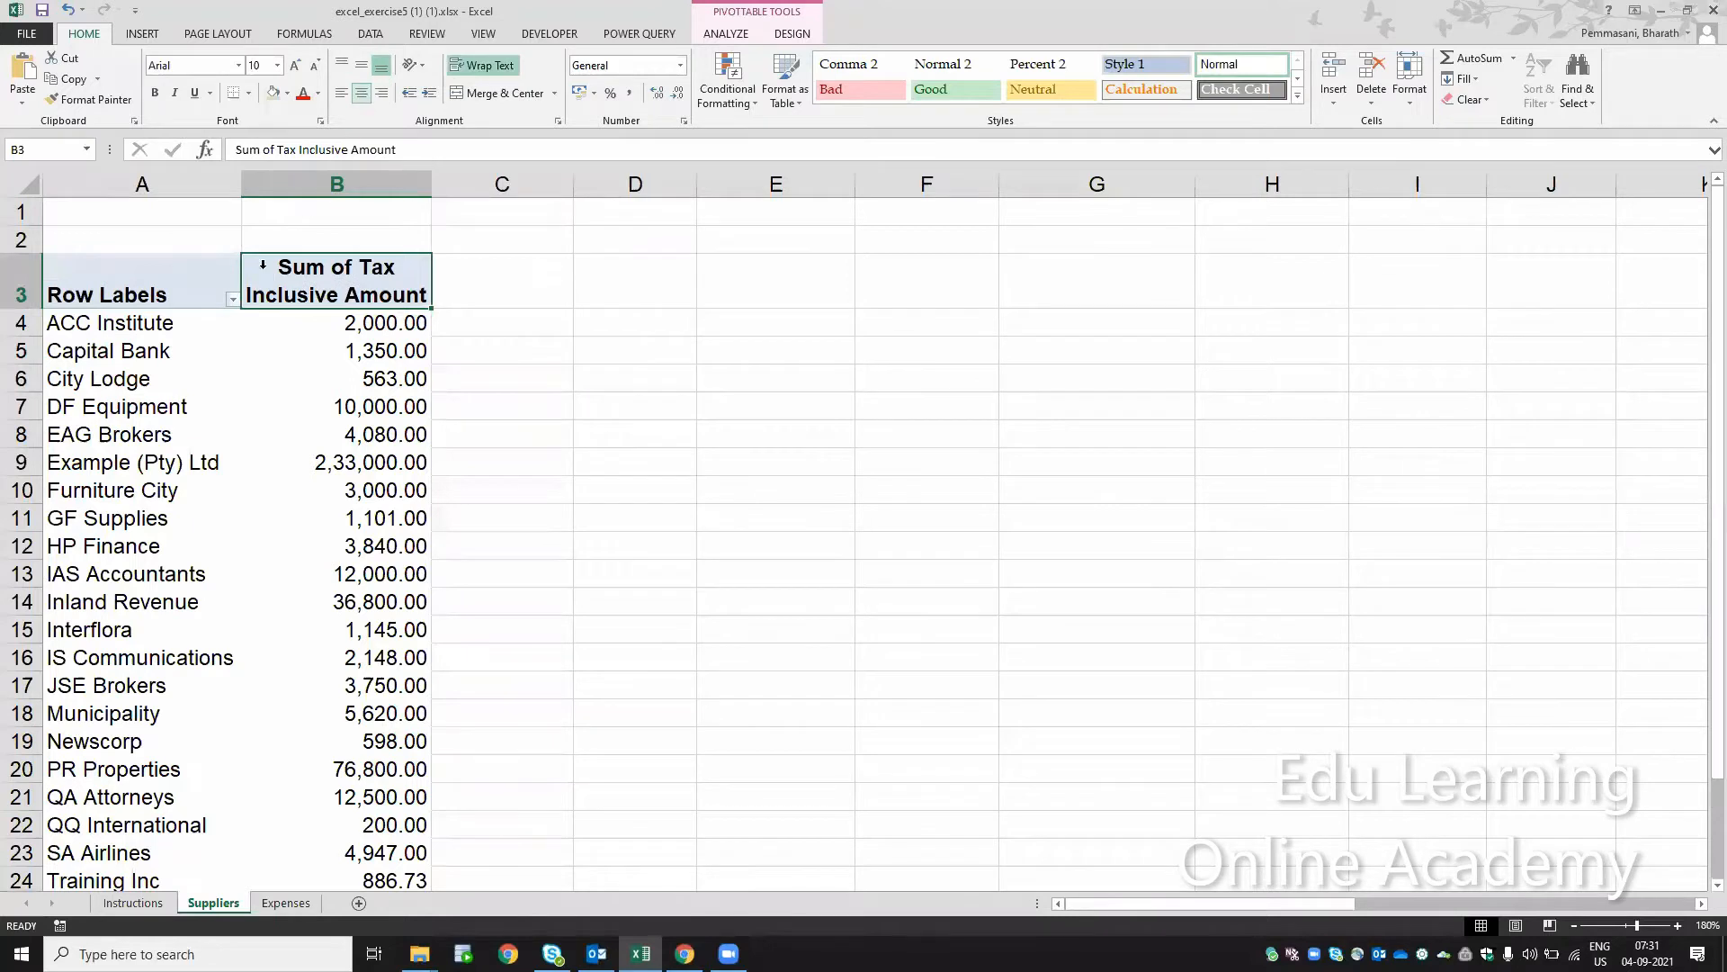
click(310, 174)
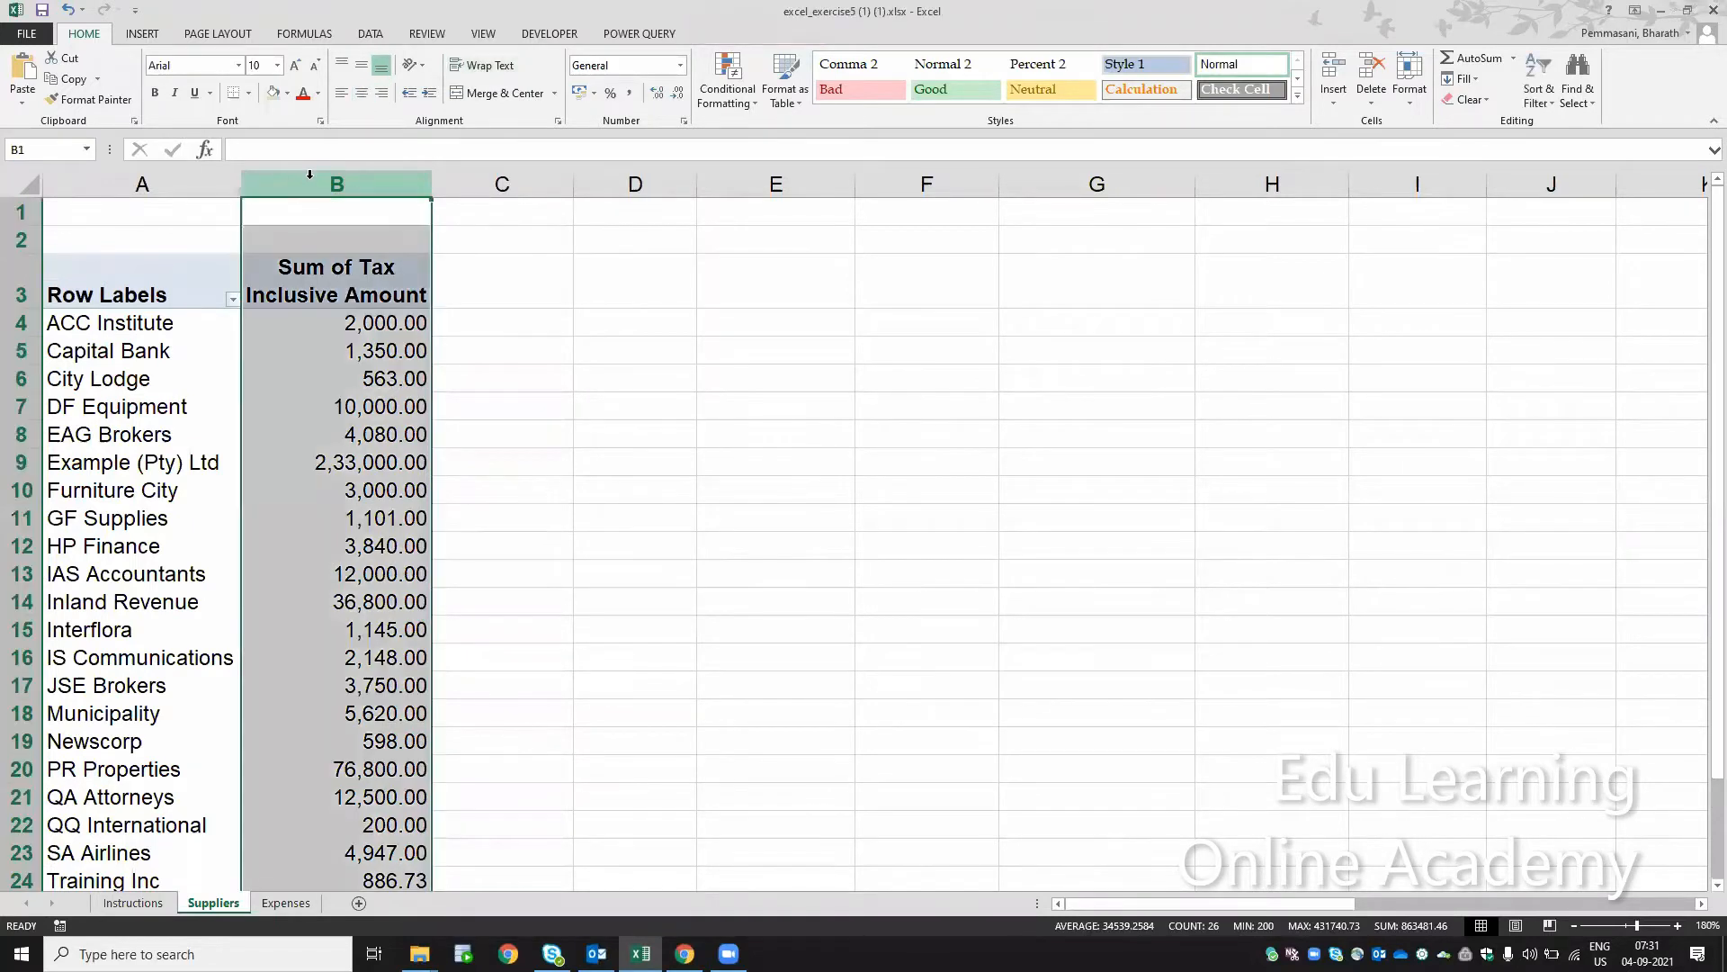
click(321, 286)
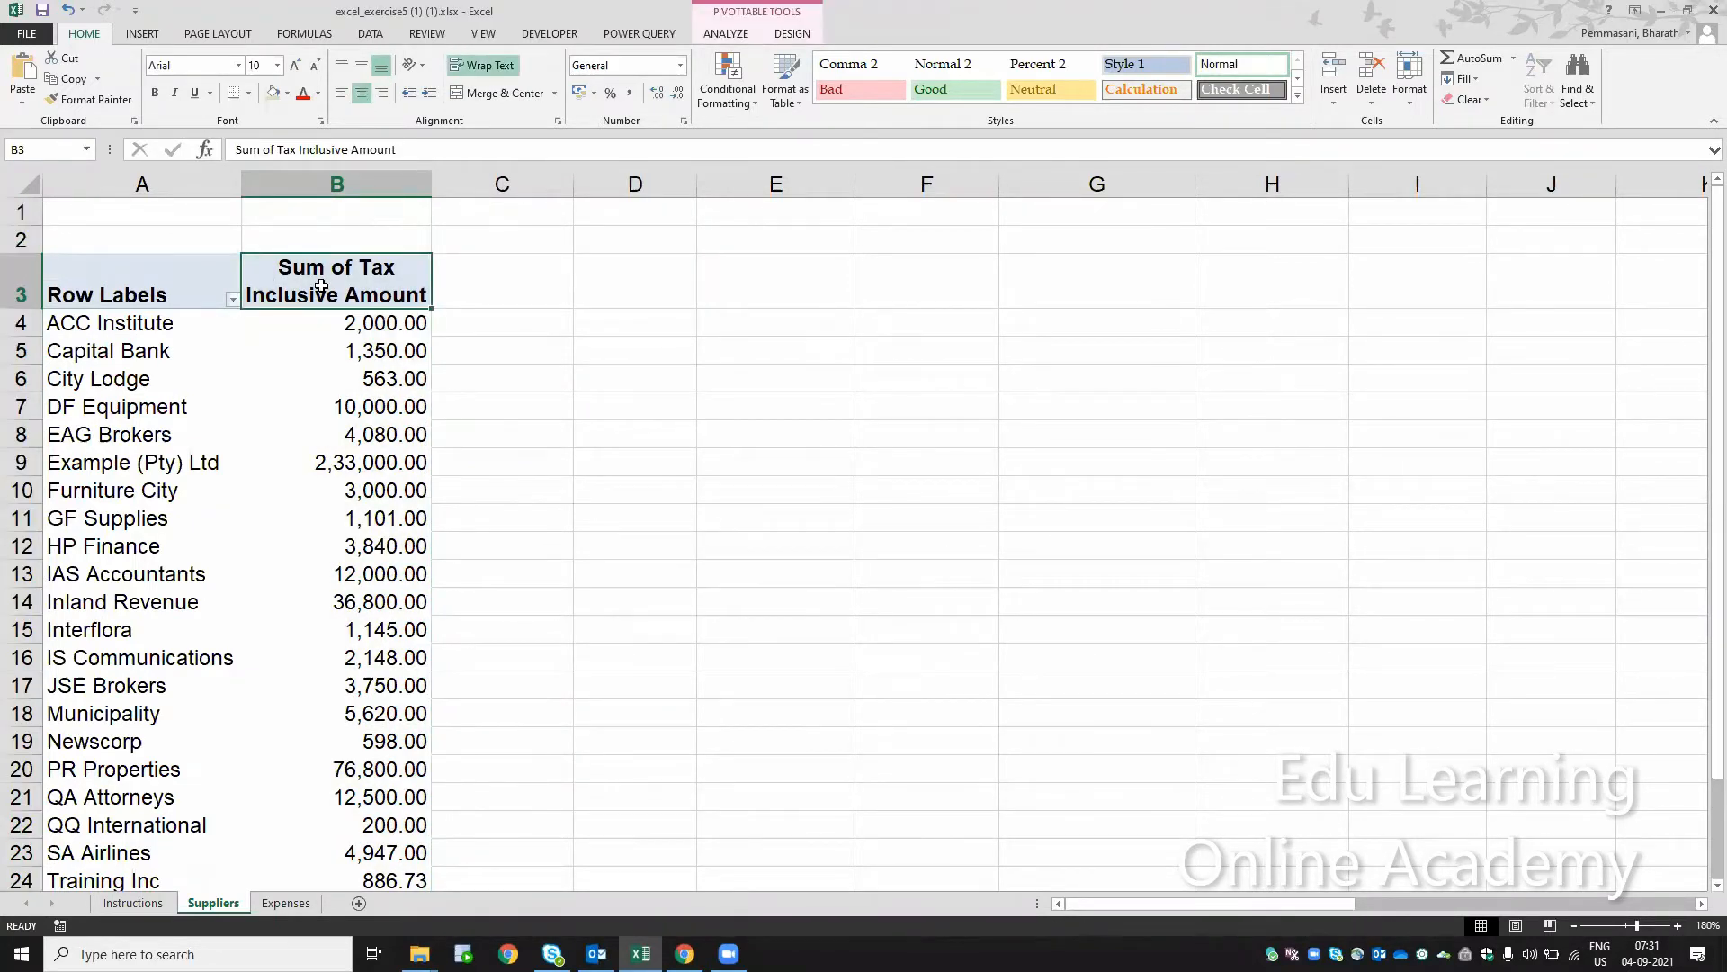
Switch text wrapping of the column B heading in cell B3 off and on again
click(483, 65)
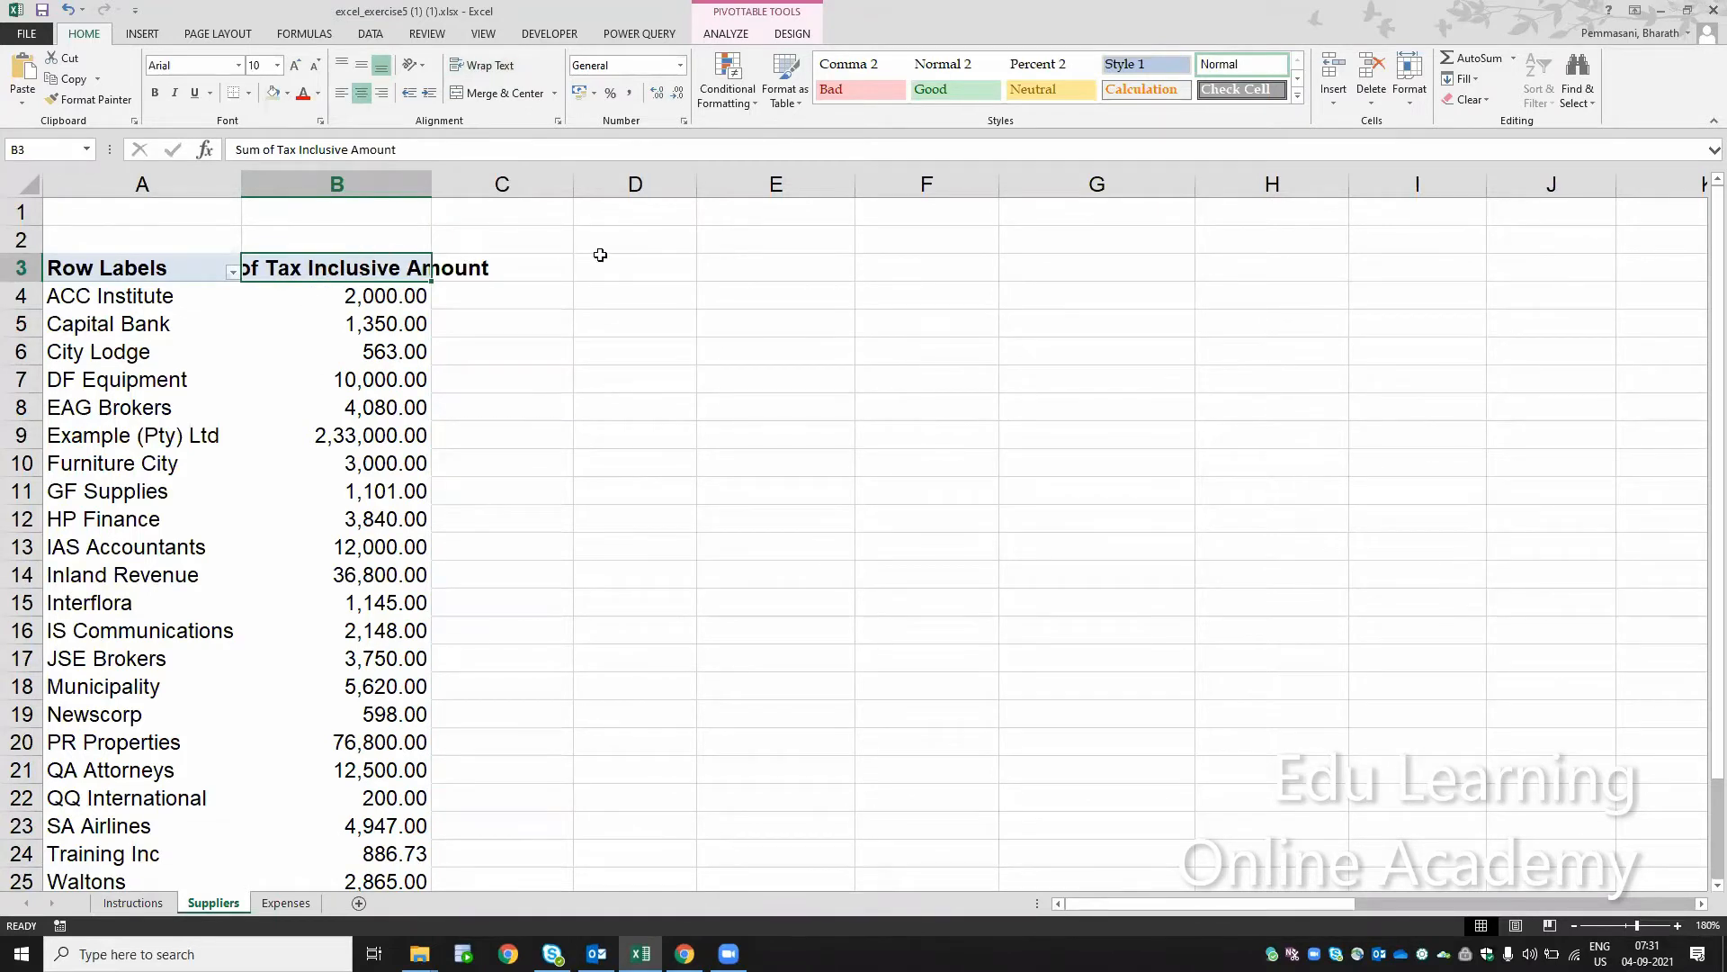
click(491, 64)
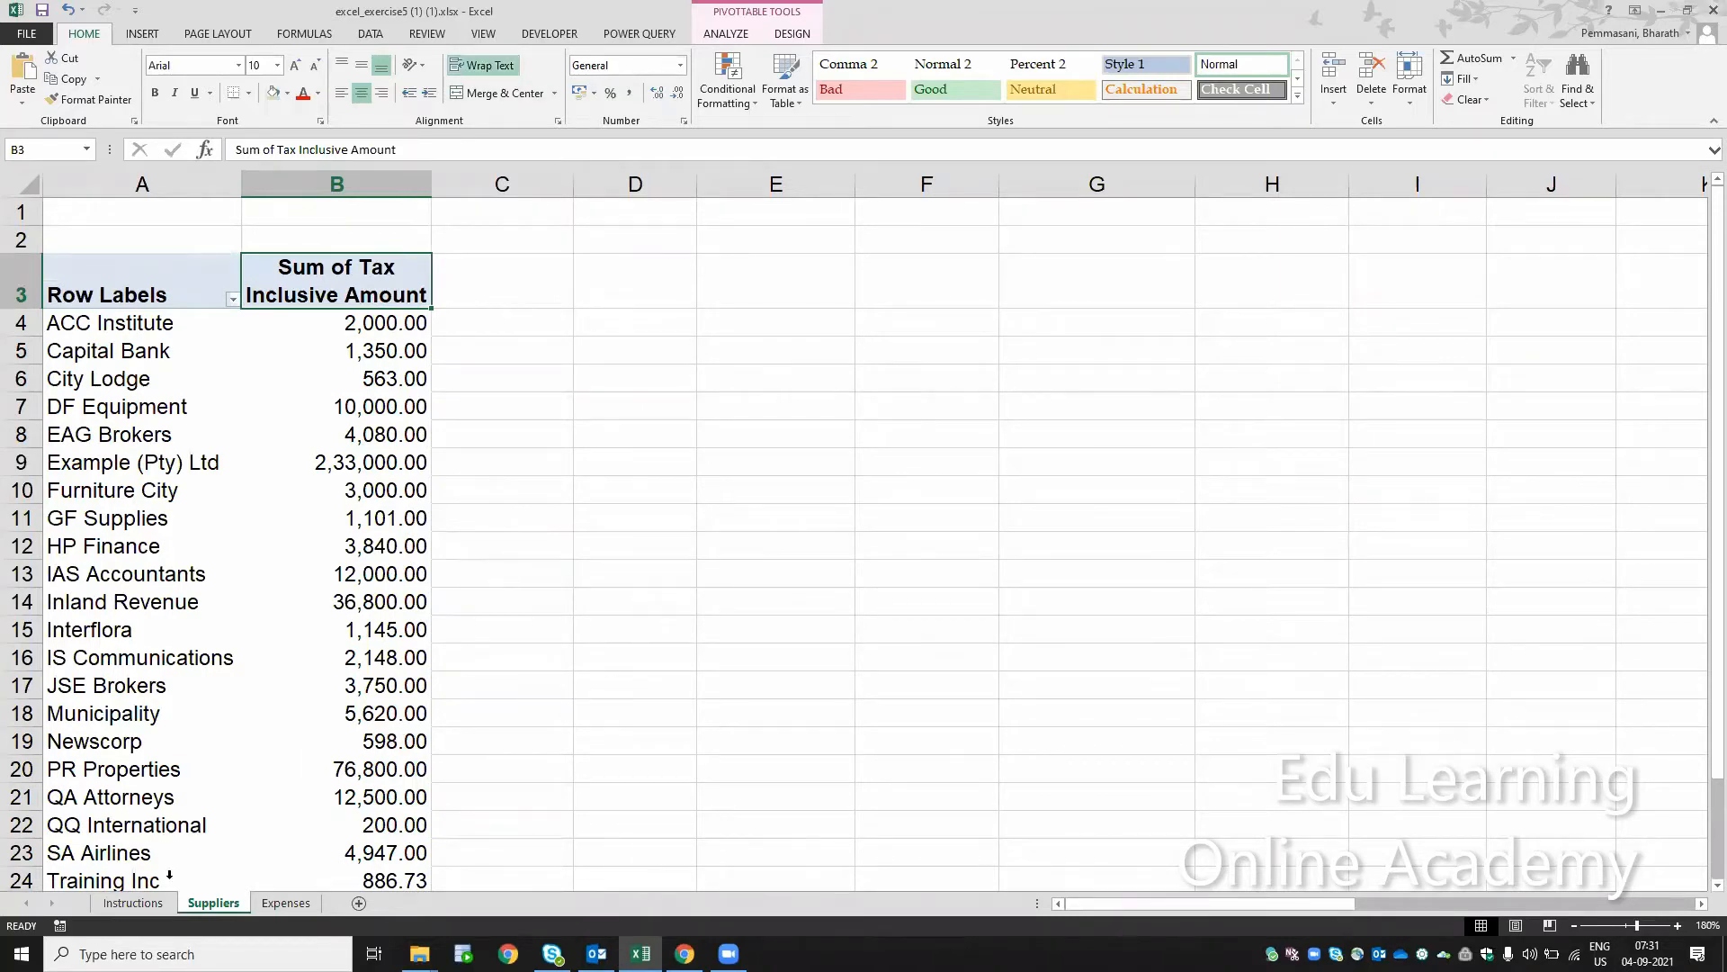
Shade the step 7 and step 8 tasks in cells B10 and B11 of the Instructions sheet green and select the step 9 task
click(144, 902)
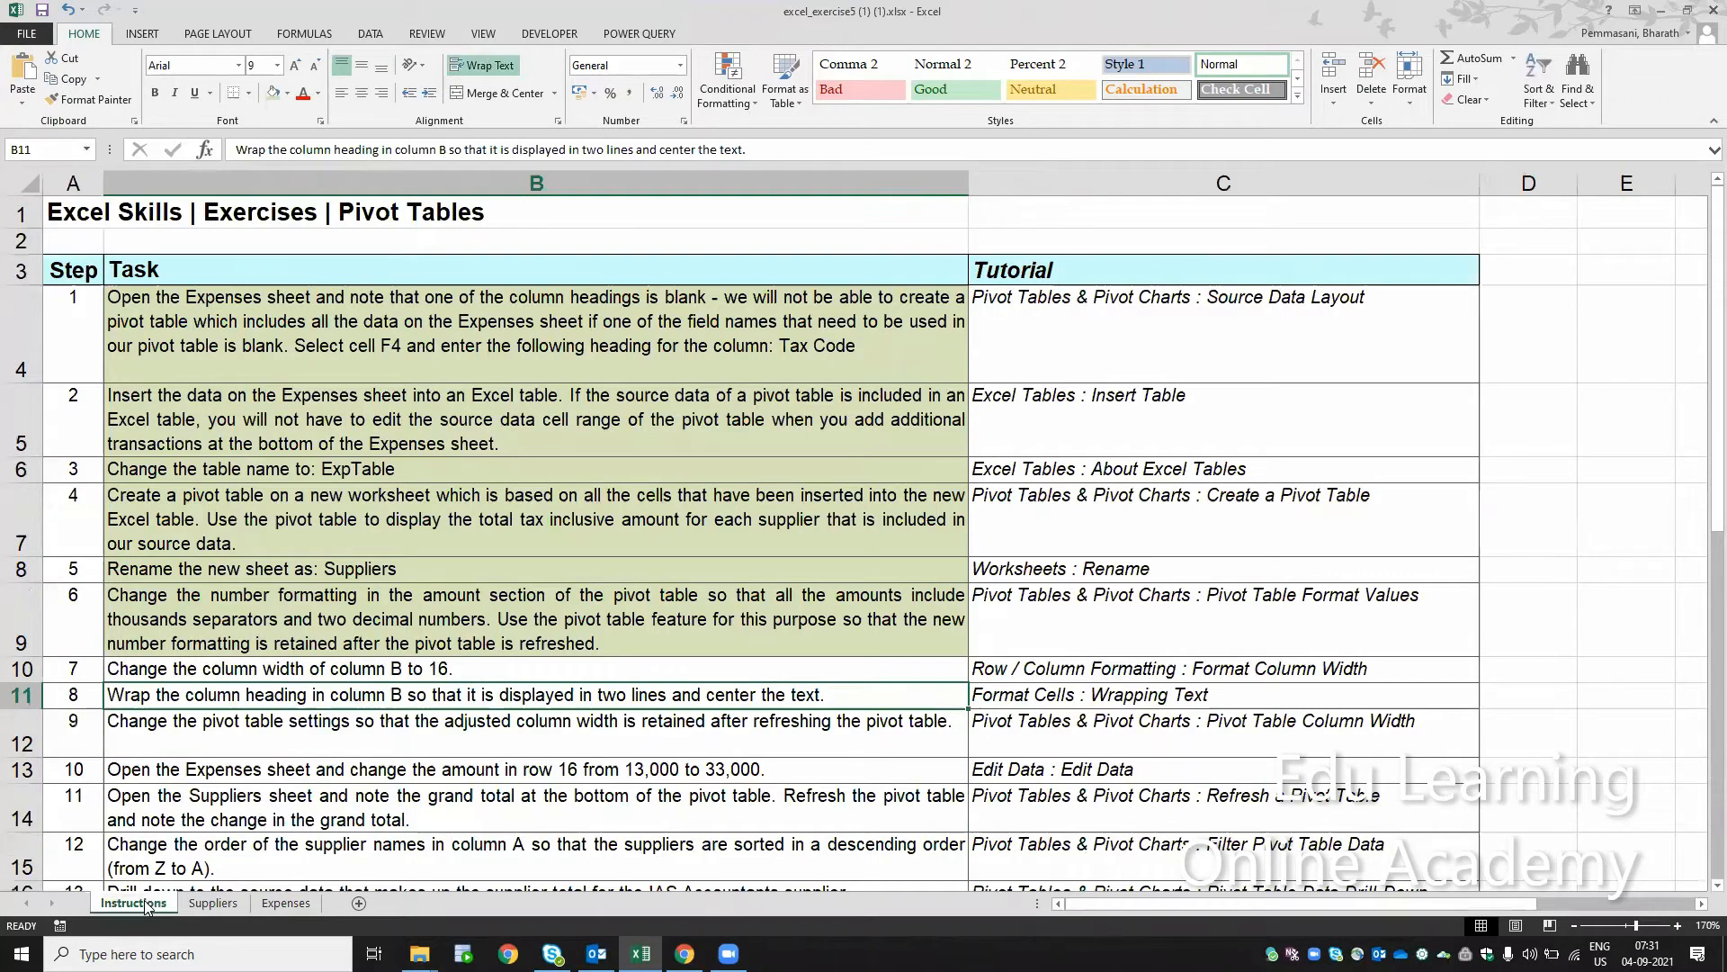
click(275, 664)
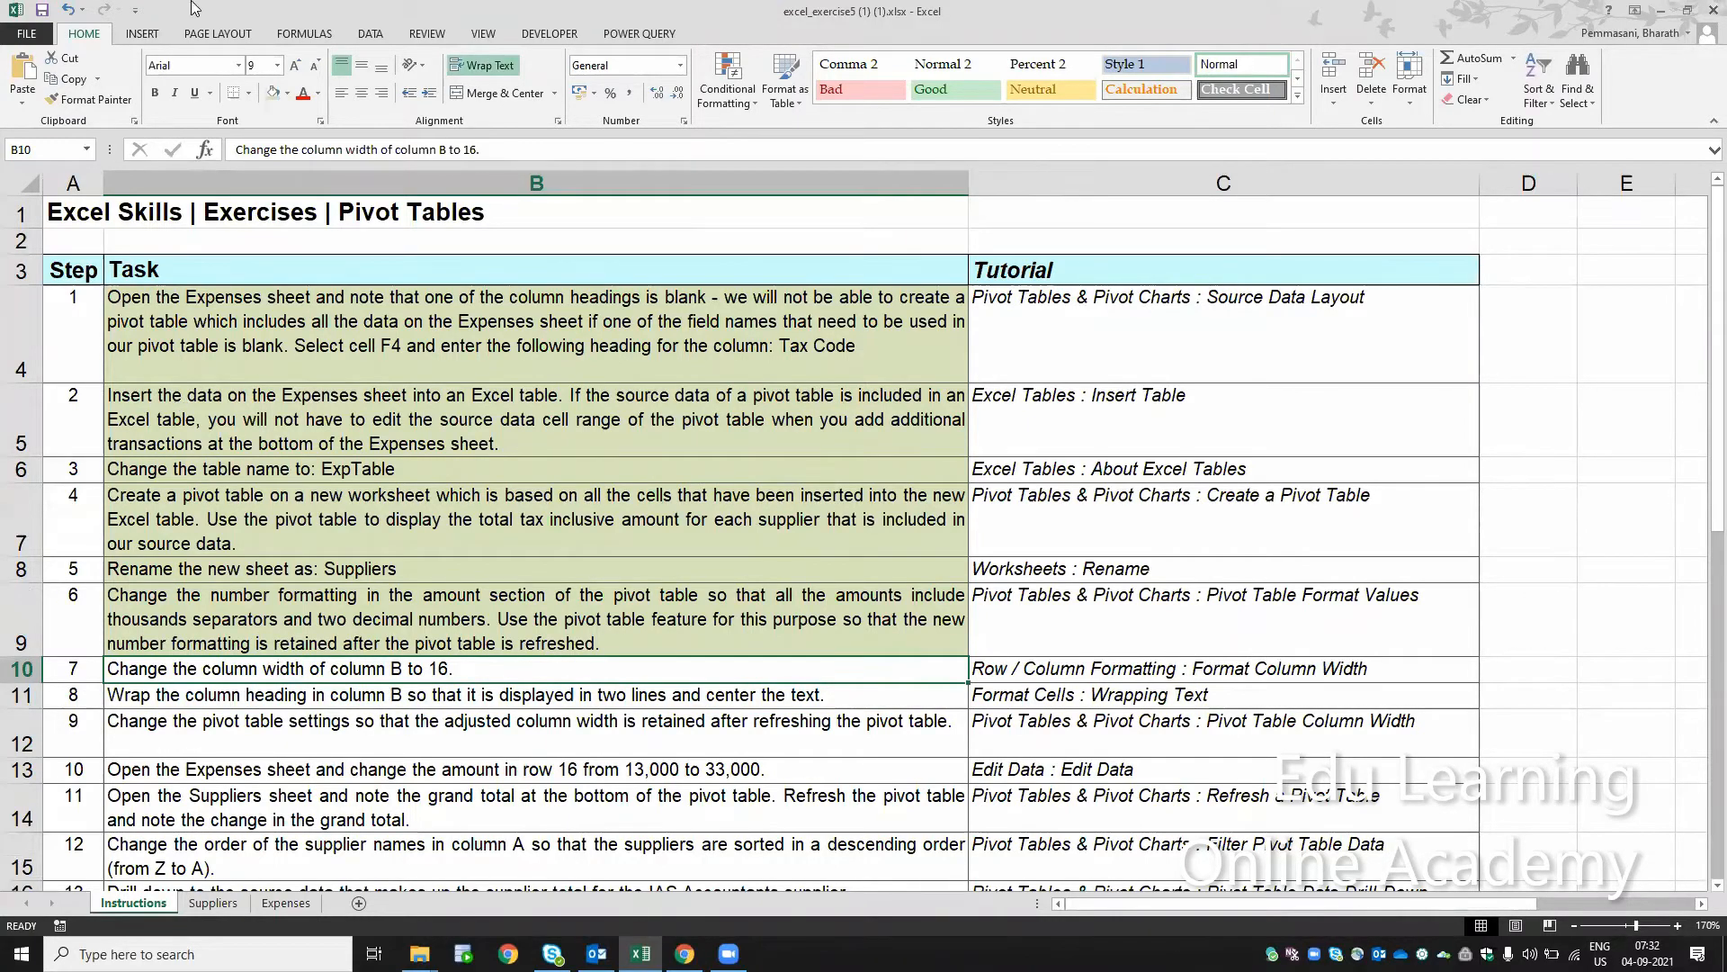
click(275, 93)
click(312, 700)
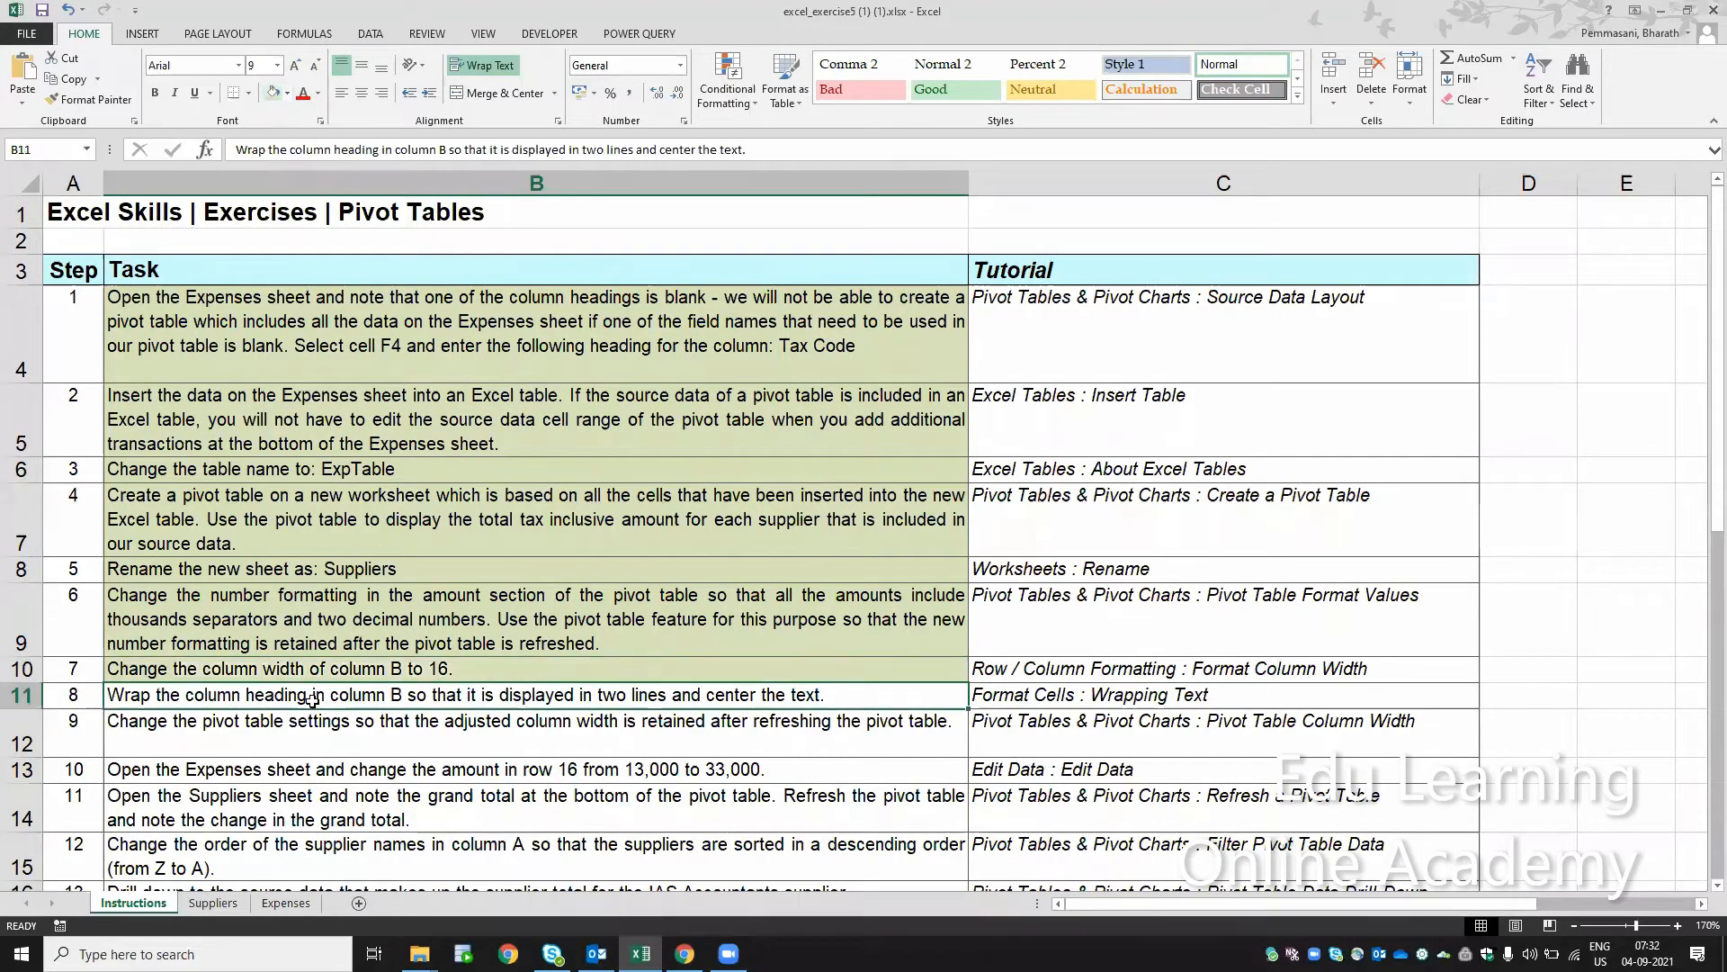
click(273, 93)
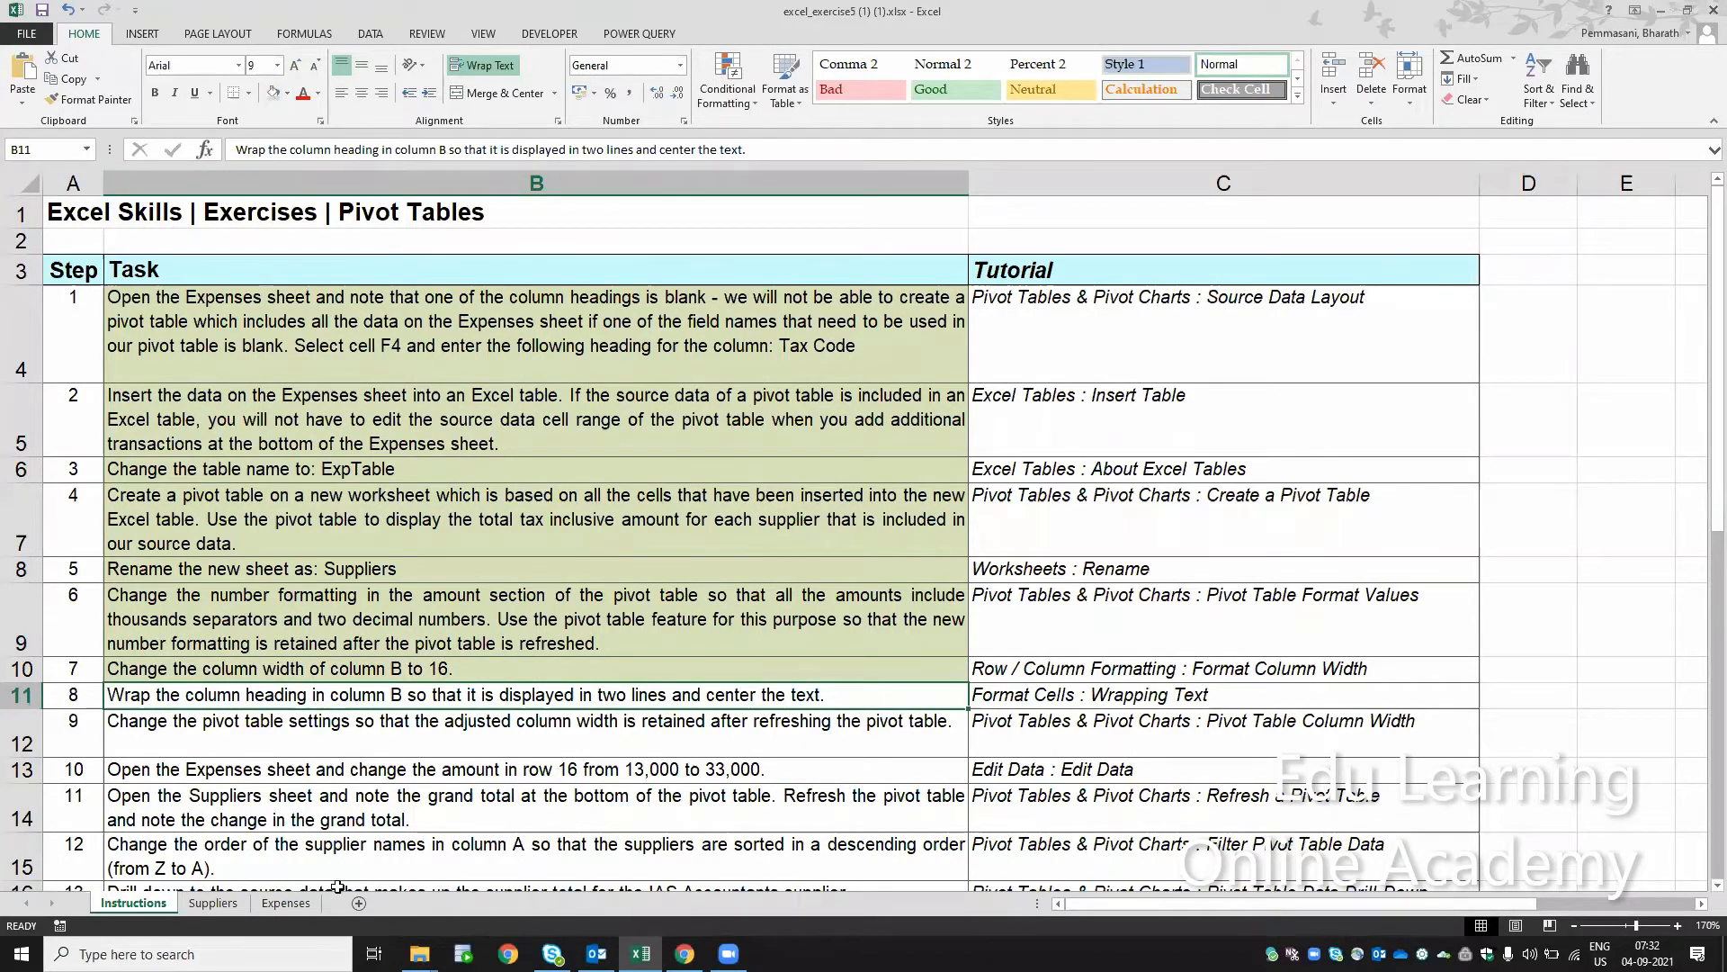
click(240, 901)
click(155, 905)
click(271, 730)
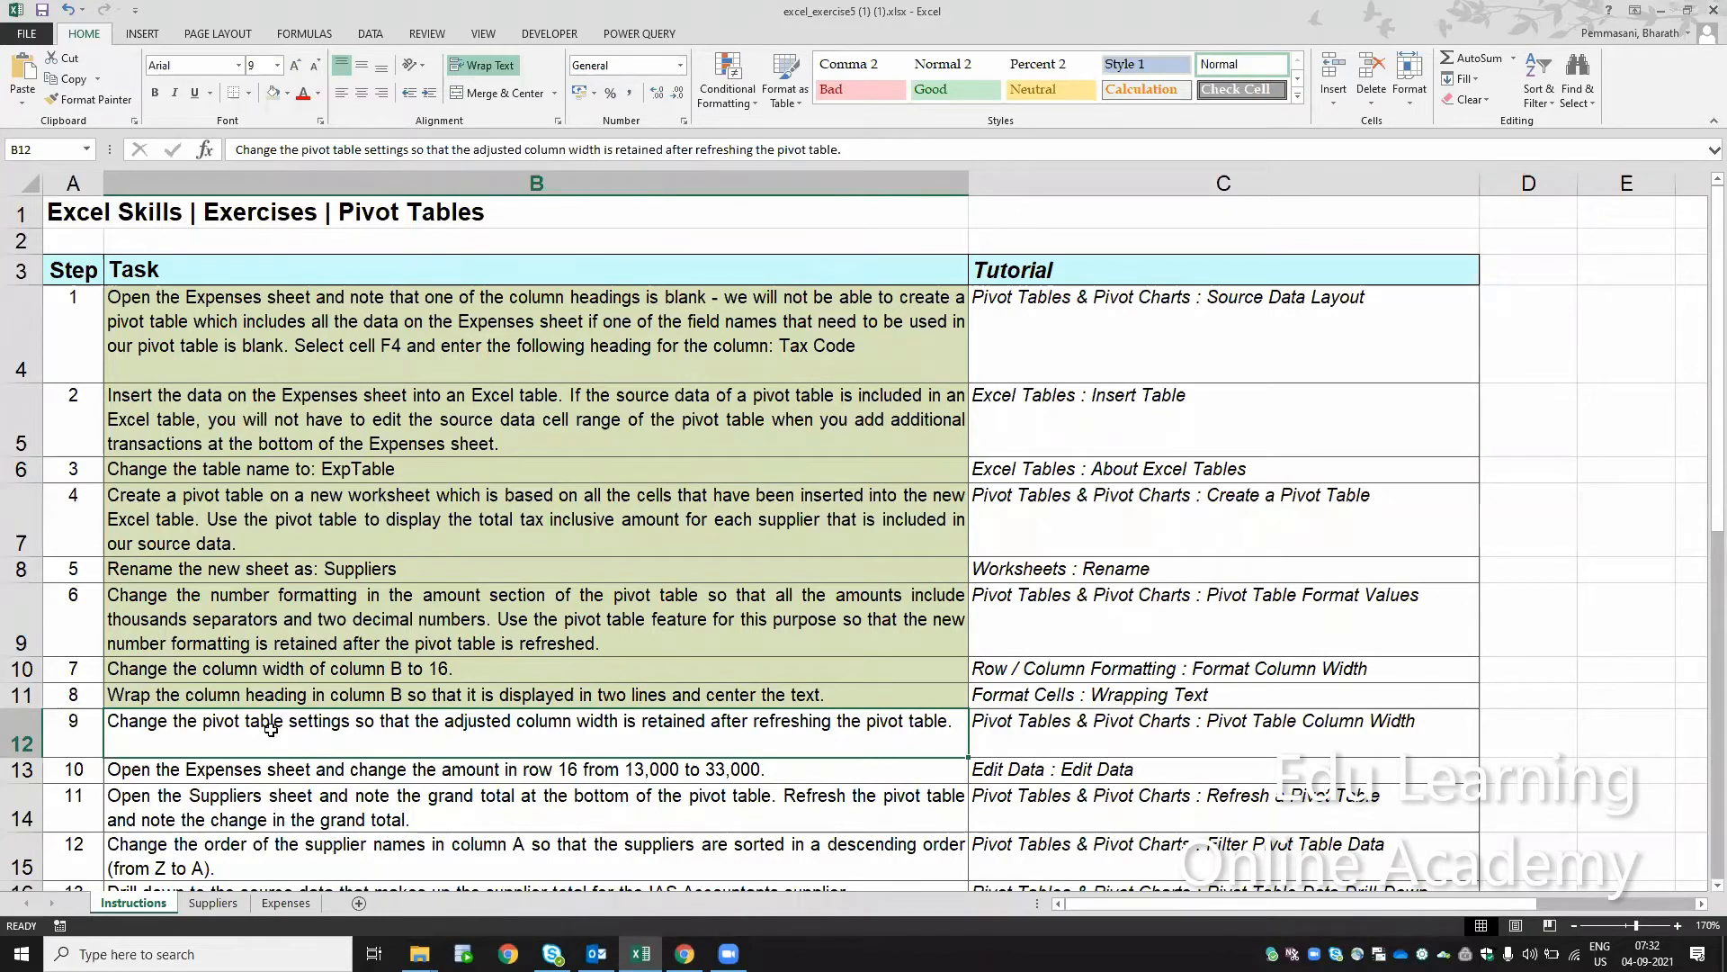
Refresh the pivot table on the Suppliers sheet to test whether the adjusted column width is retained
click(213, 903)
click(325, 482)
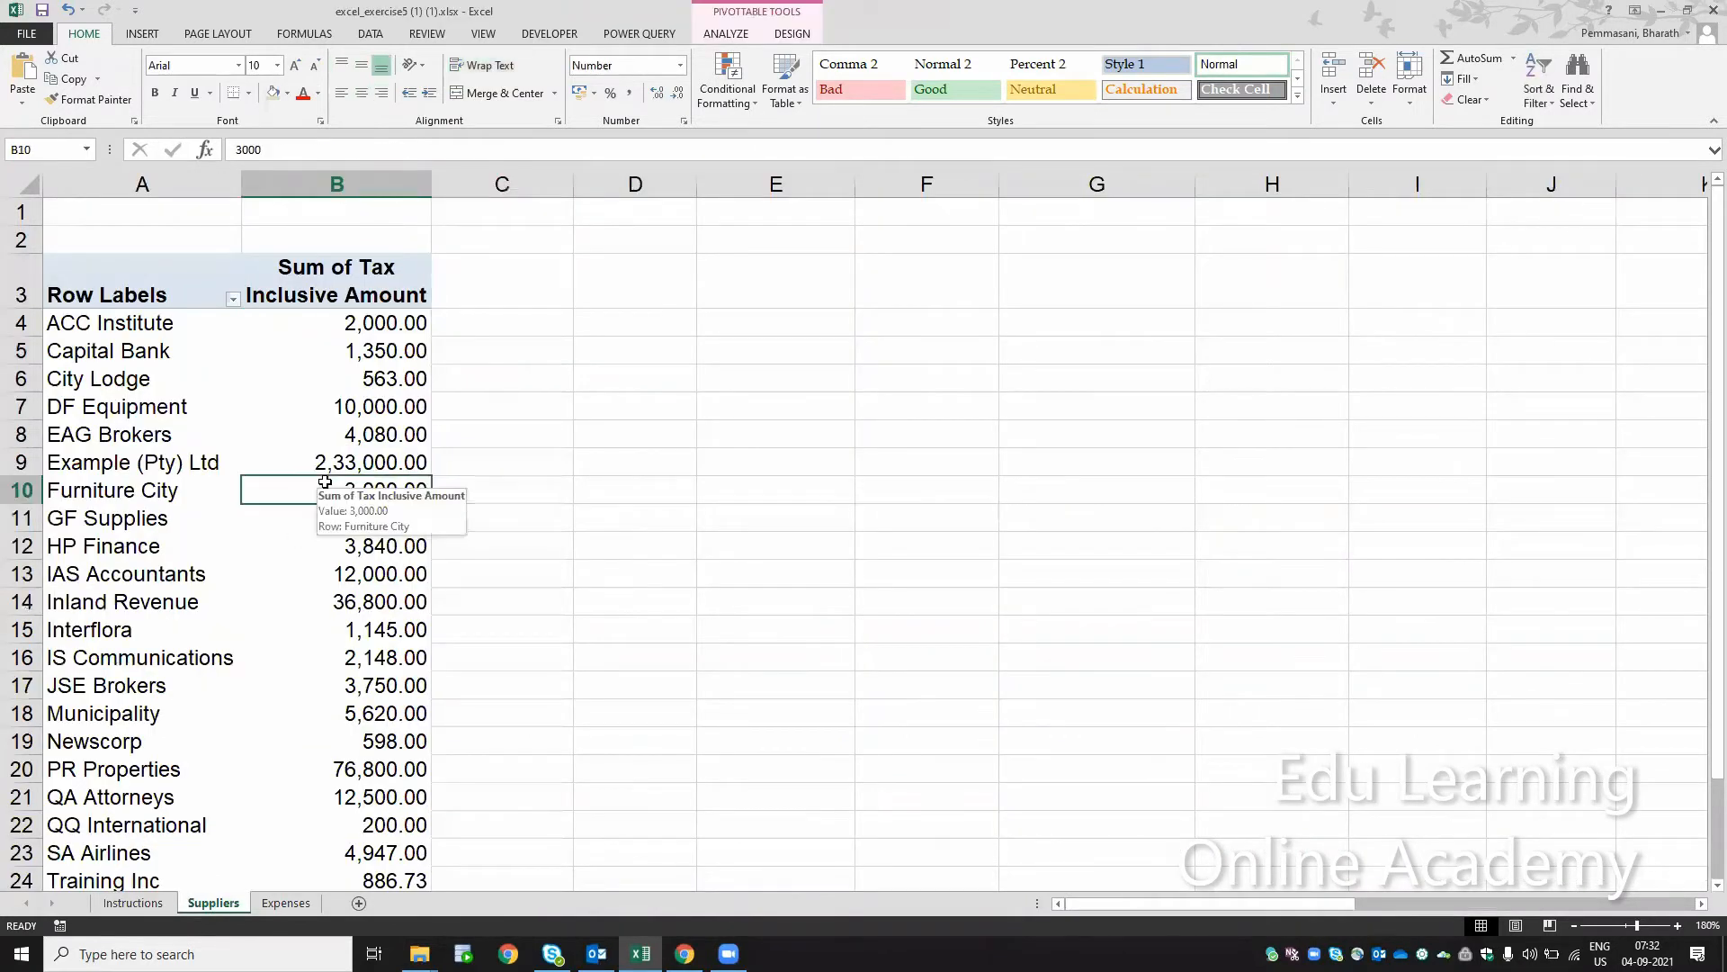
right_click(325, 483)
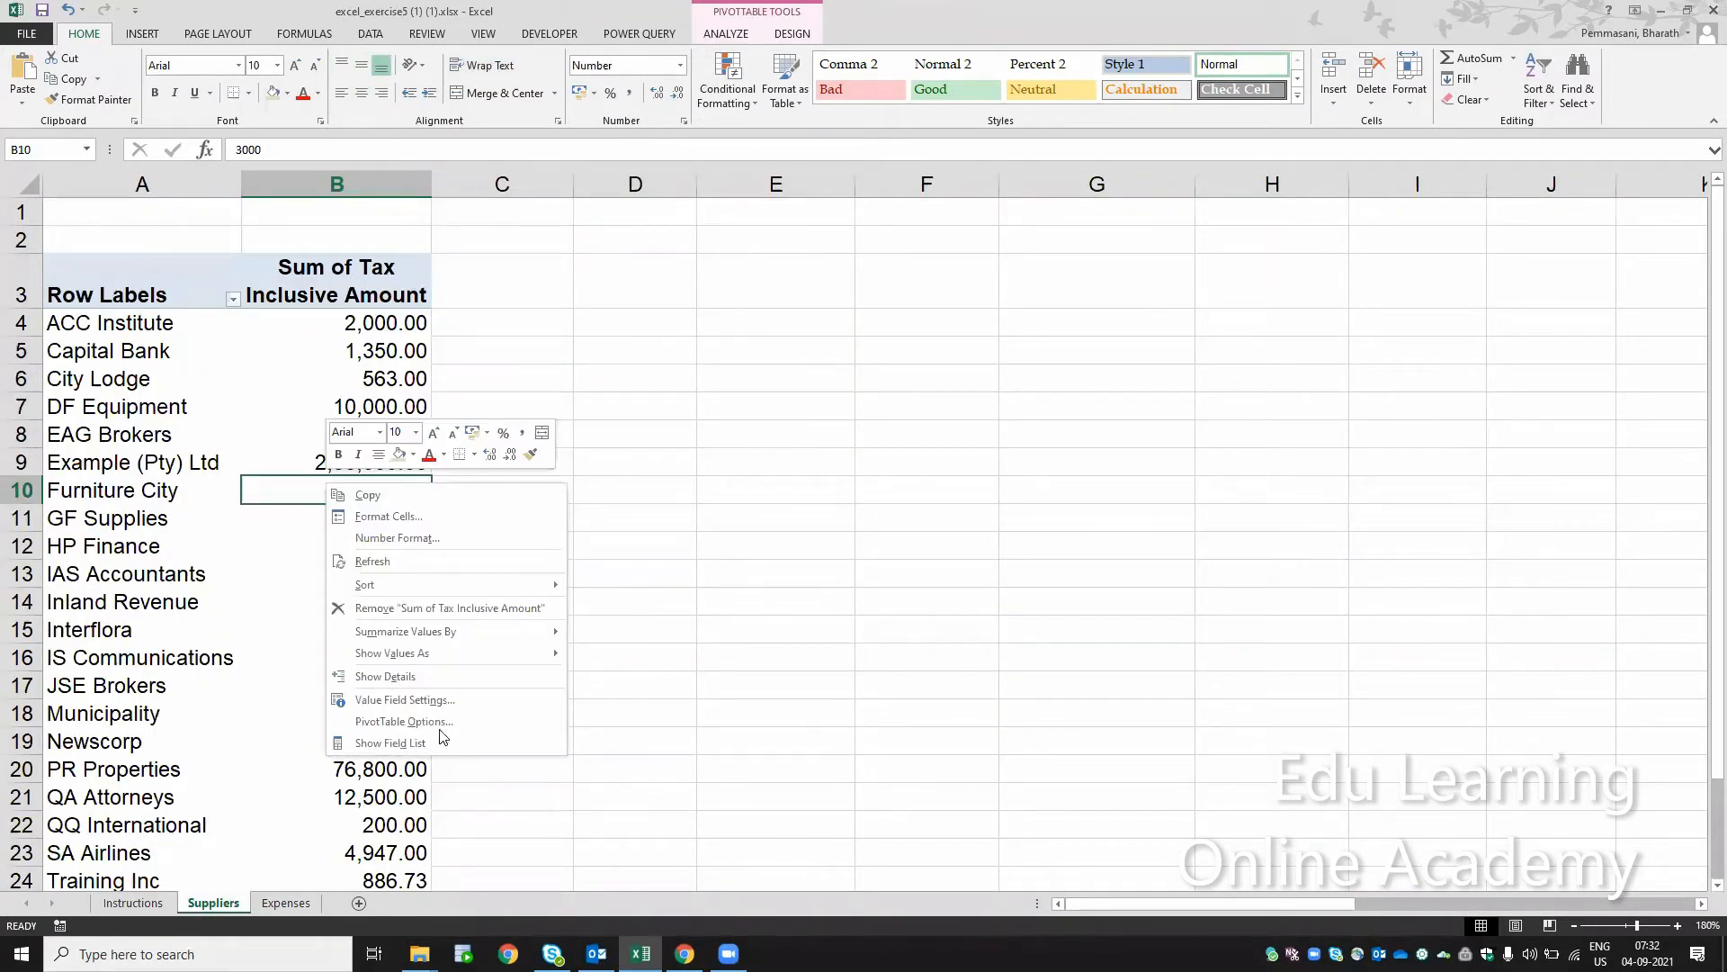
click(424, 561)
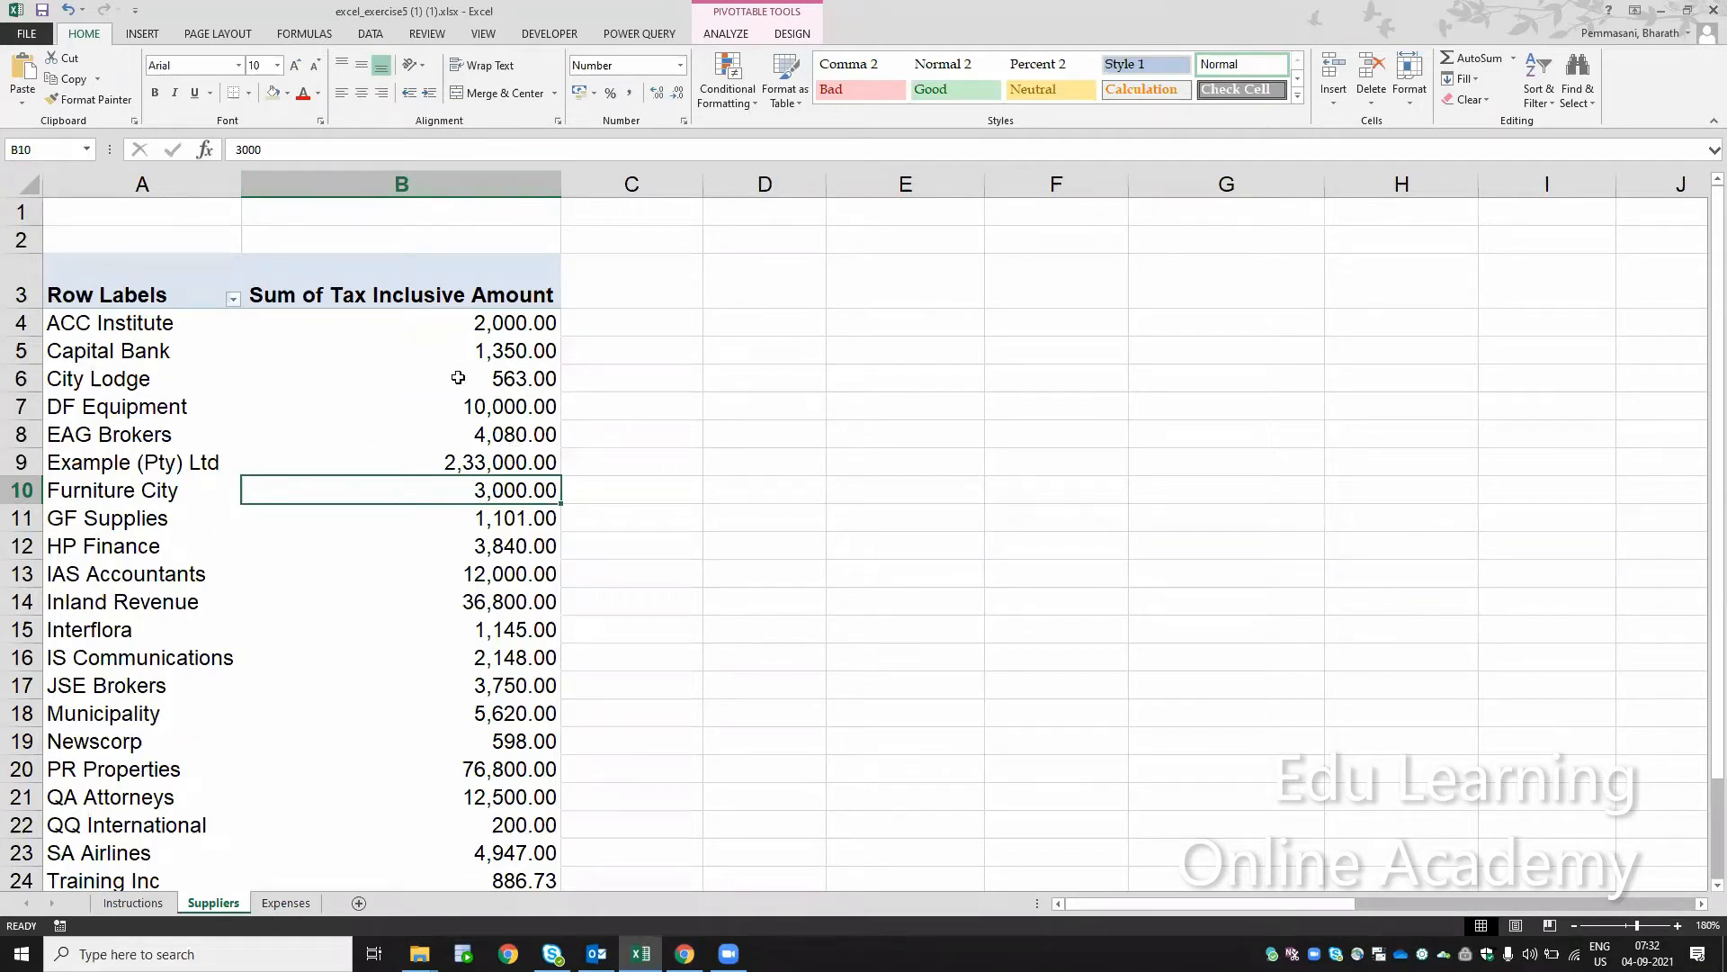
Reset the width of column B on the Suppliers sheet to 16
click(362, 187)
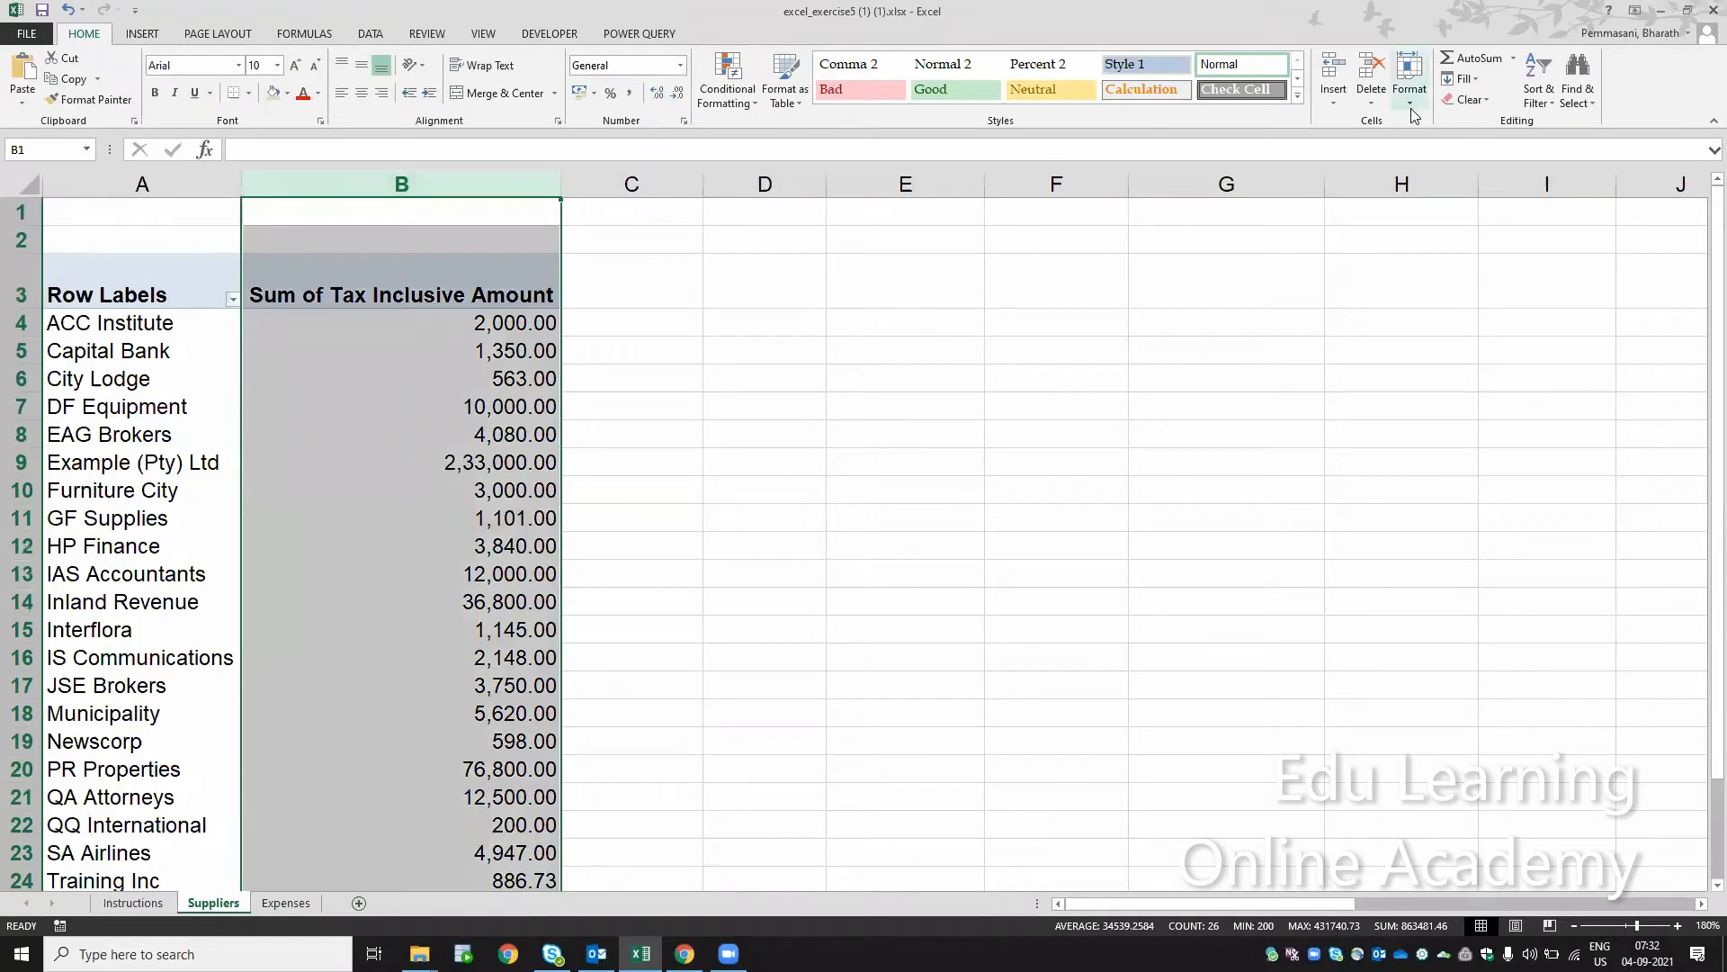
click(1410, 81)
click(1437, 195)
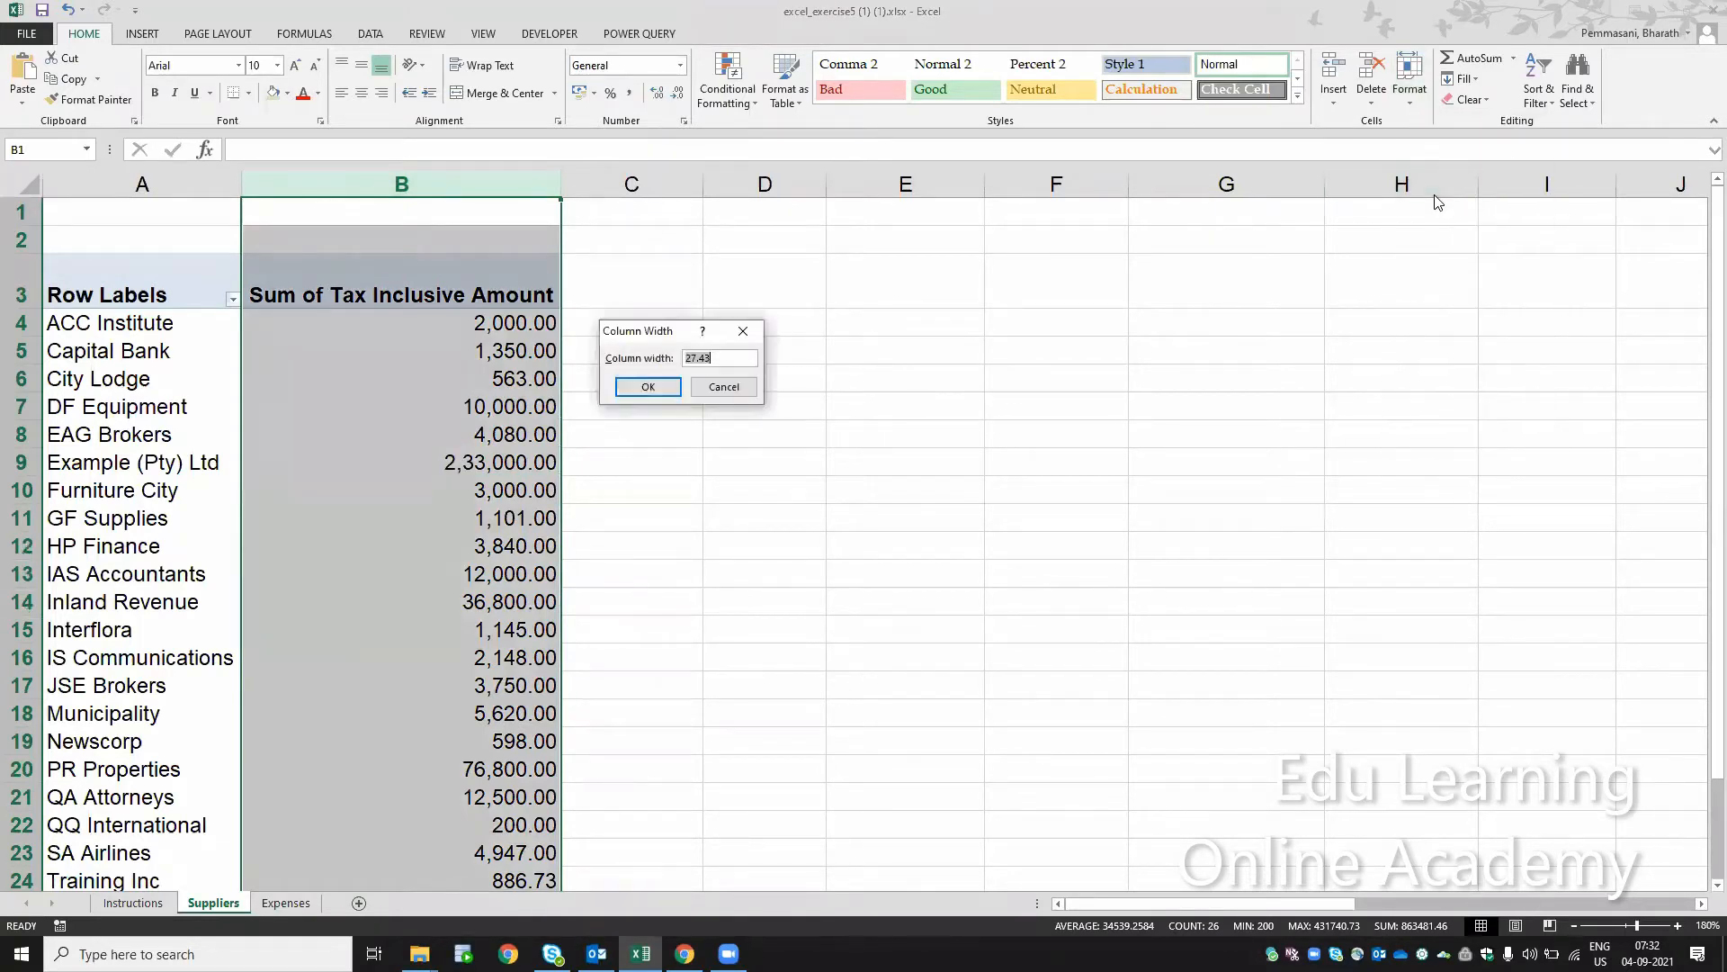
text(16)
key(Return)
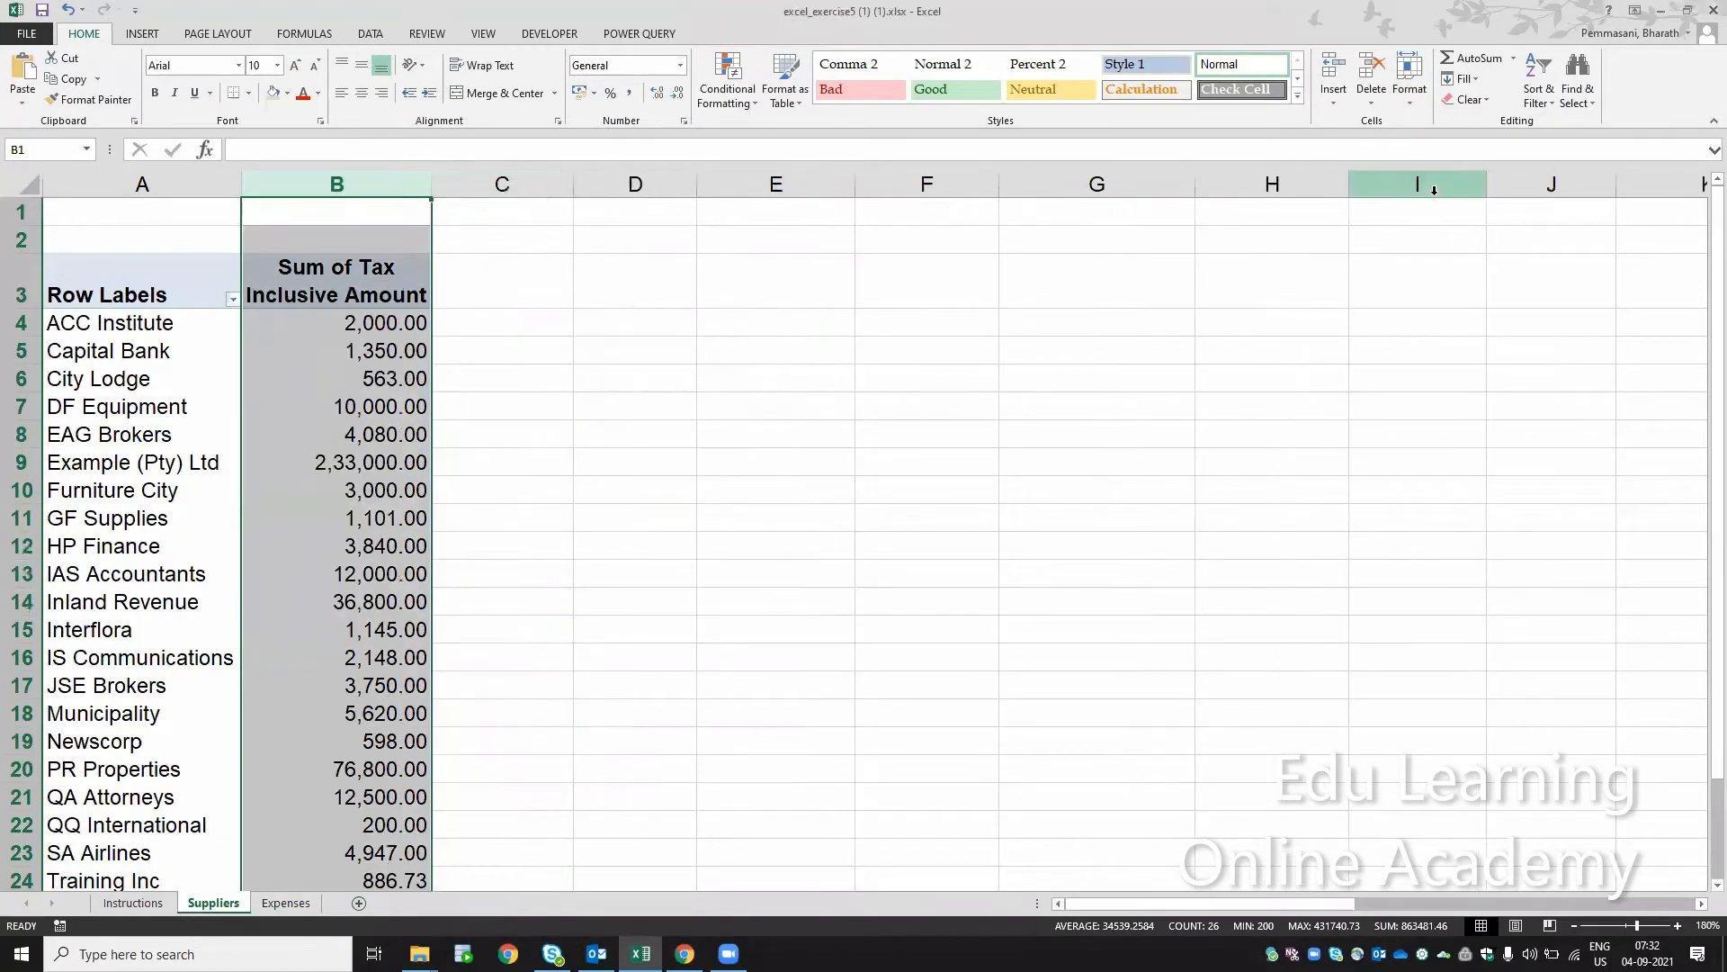
Check the wrapped heading in cell B3 and refresh the pivot table again from the amounts column
click(363, 264)
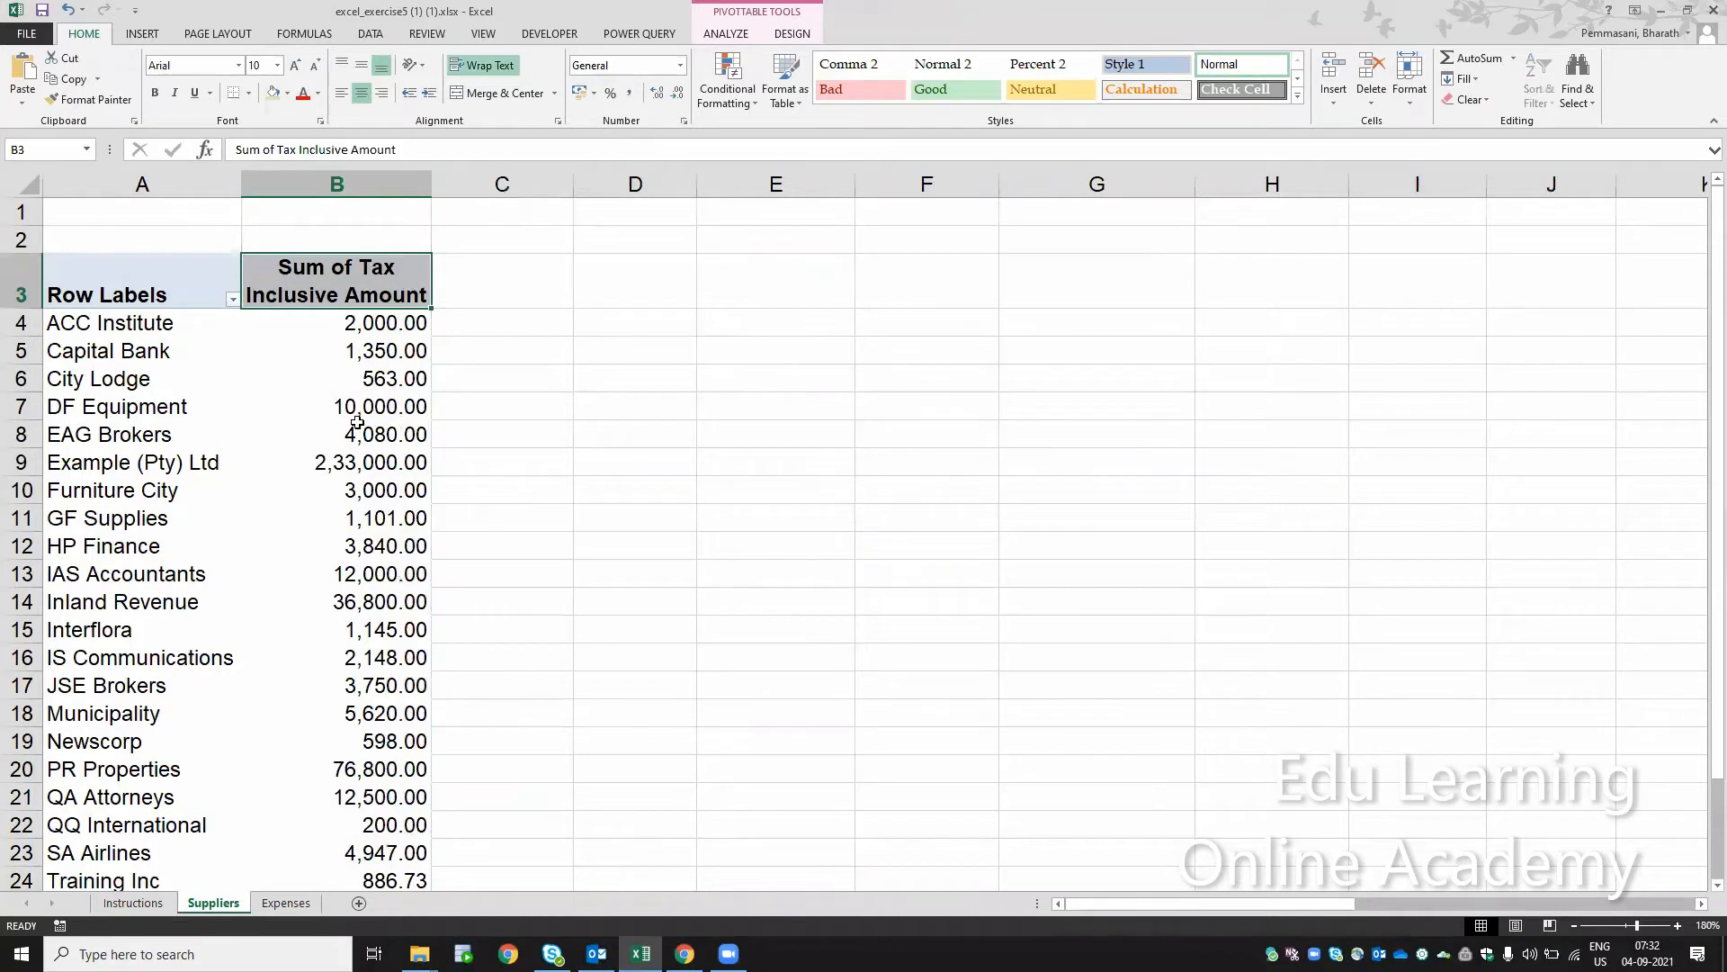
click(315, 475)
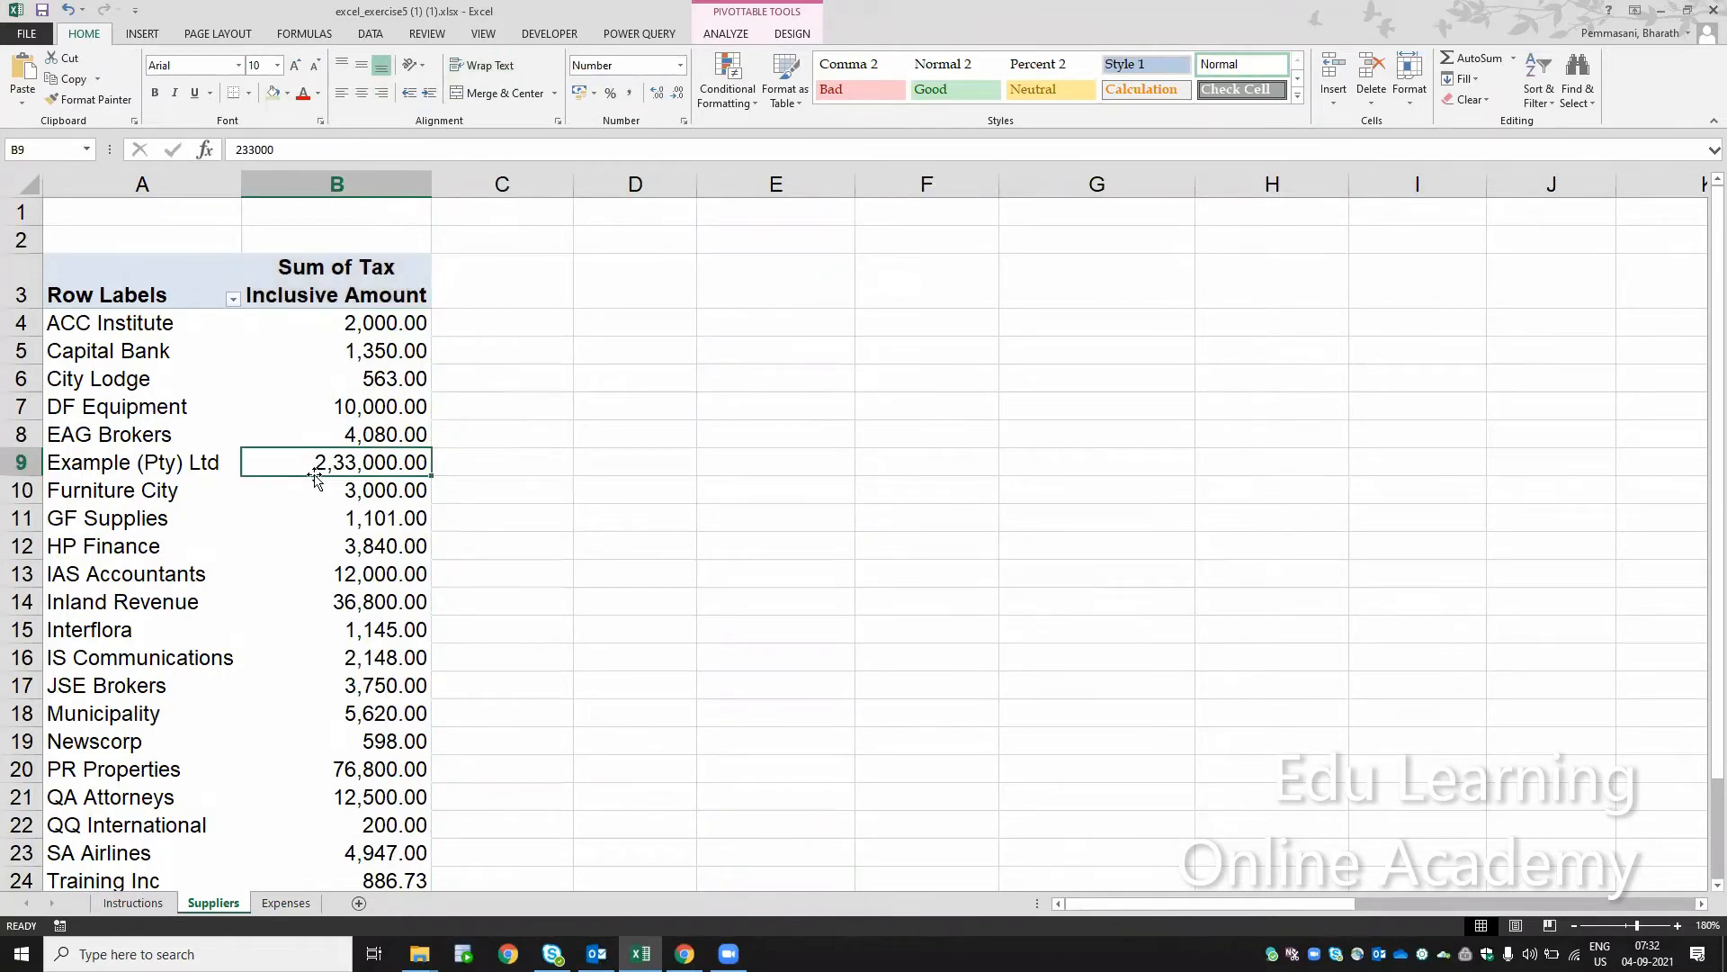
right_click(326, 467)
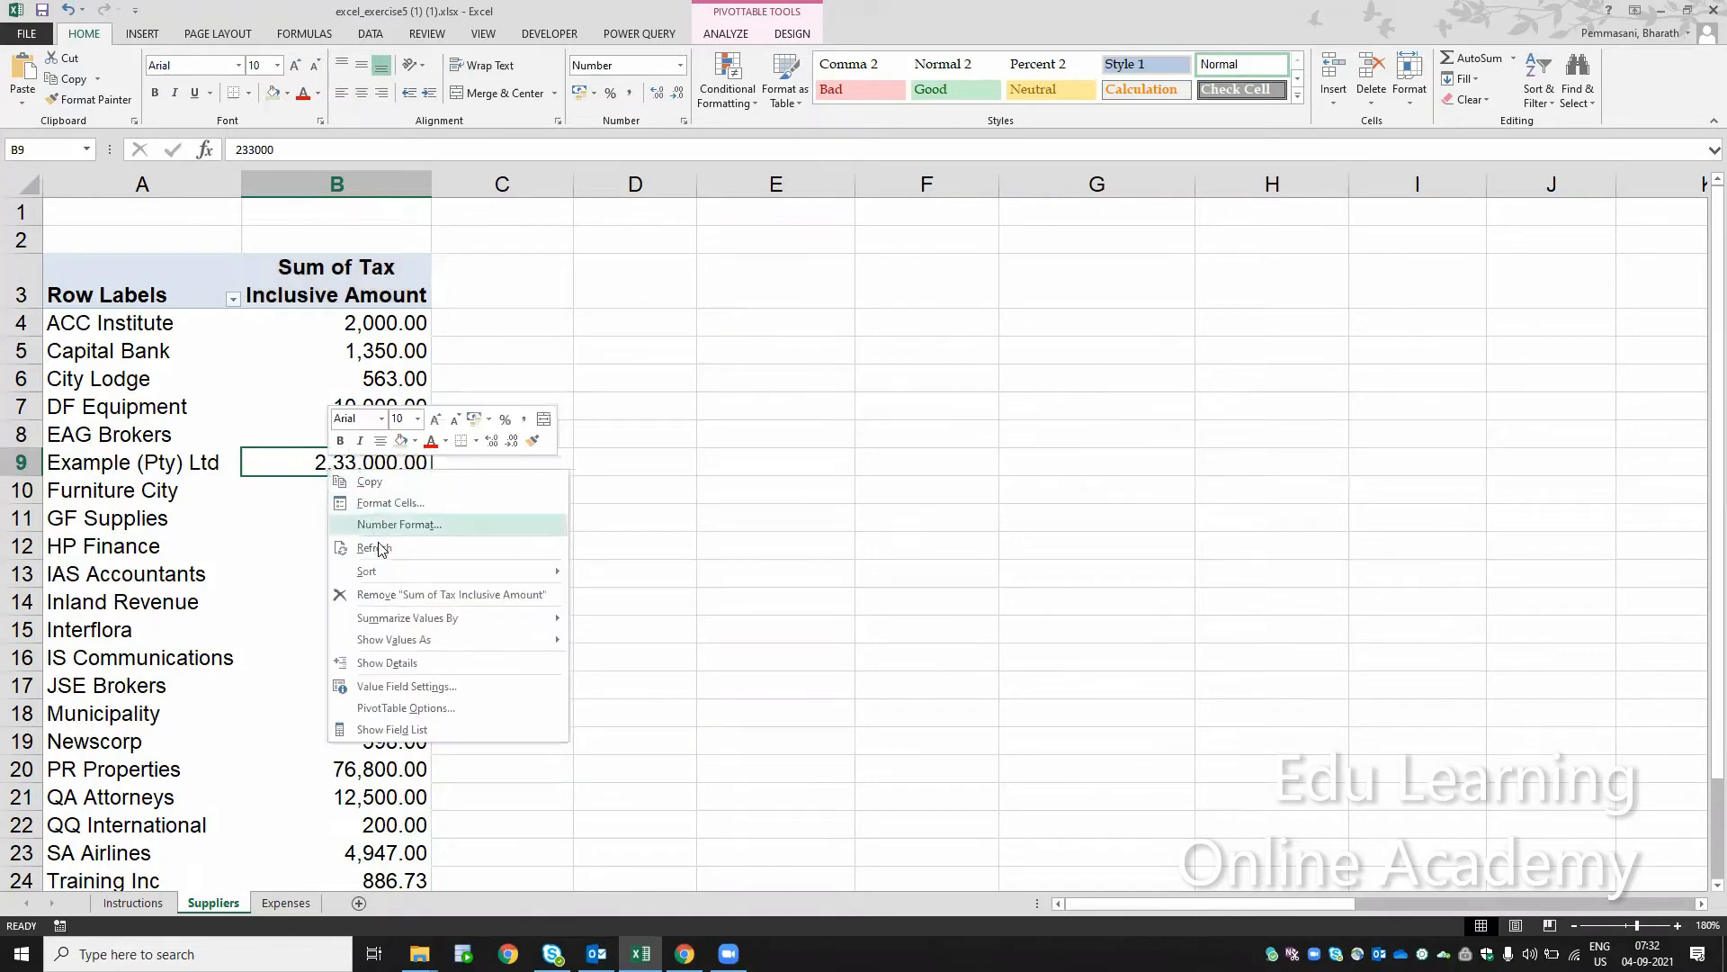
click(379, 543)
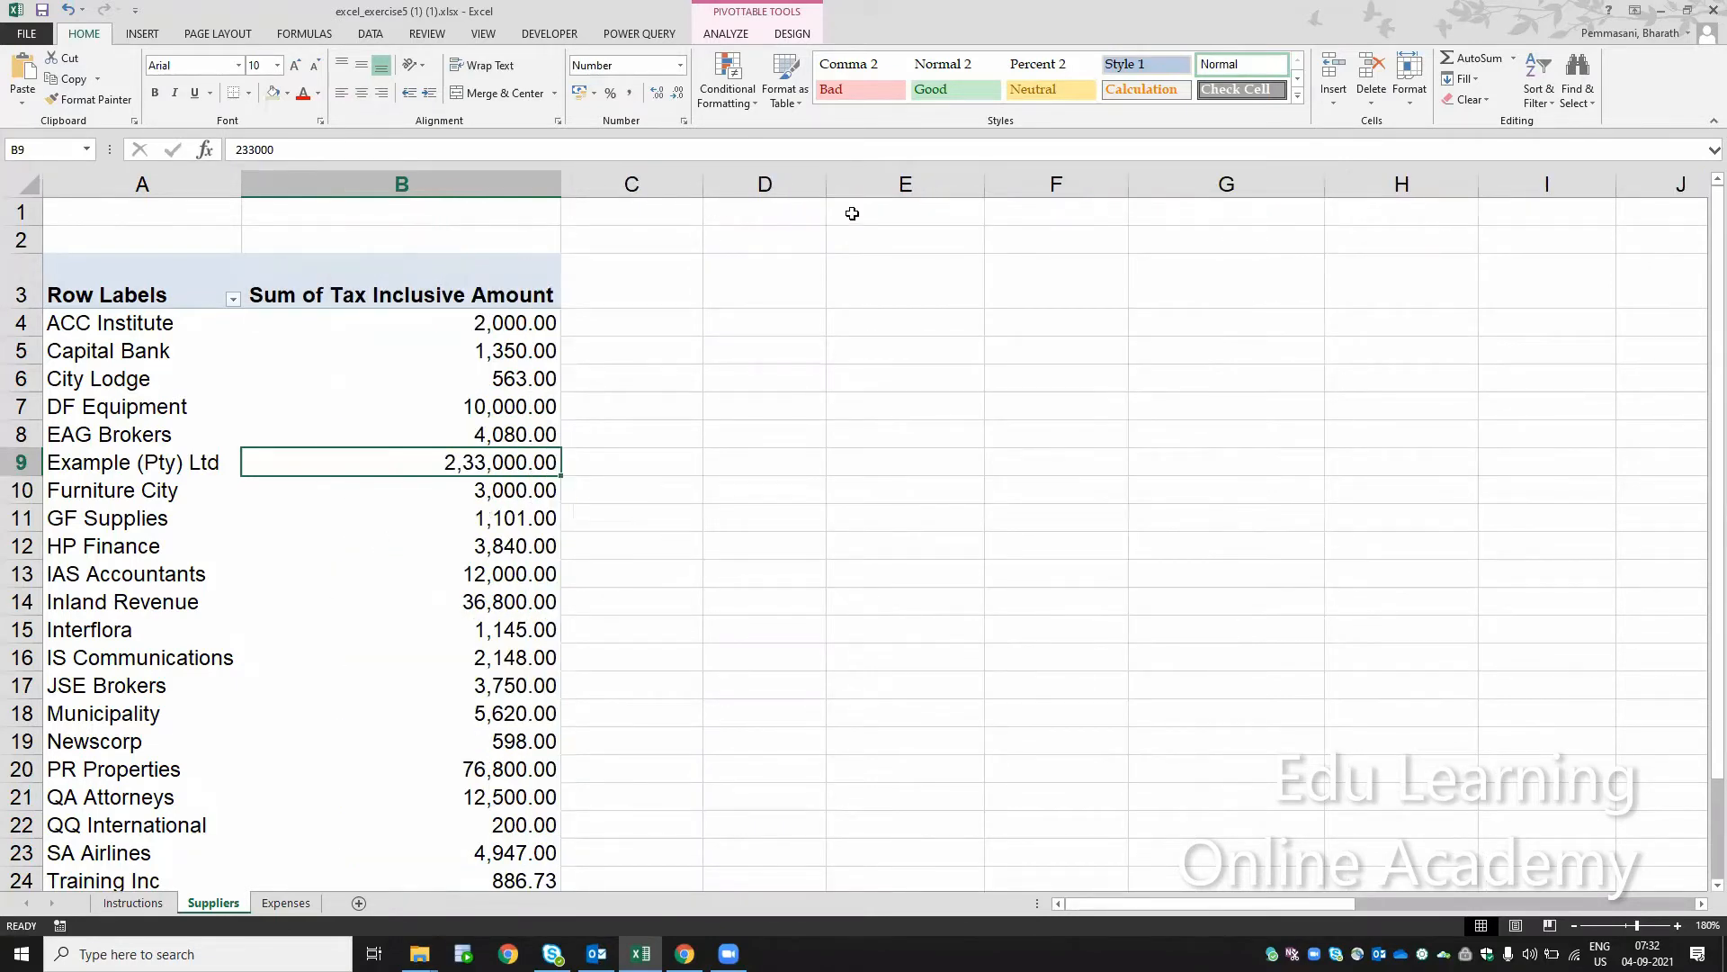
Set the column width of column B on the Suppliers sheet back to 16
click(419, 176)
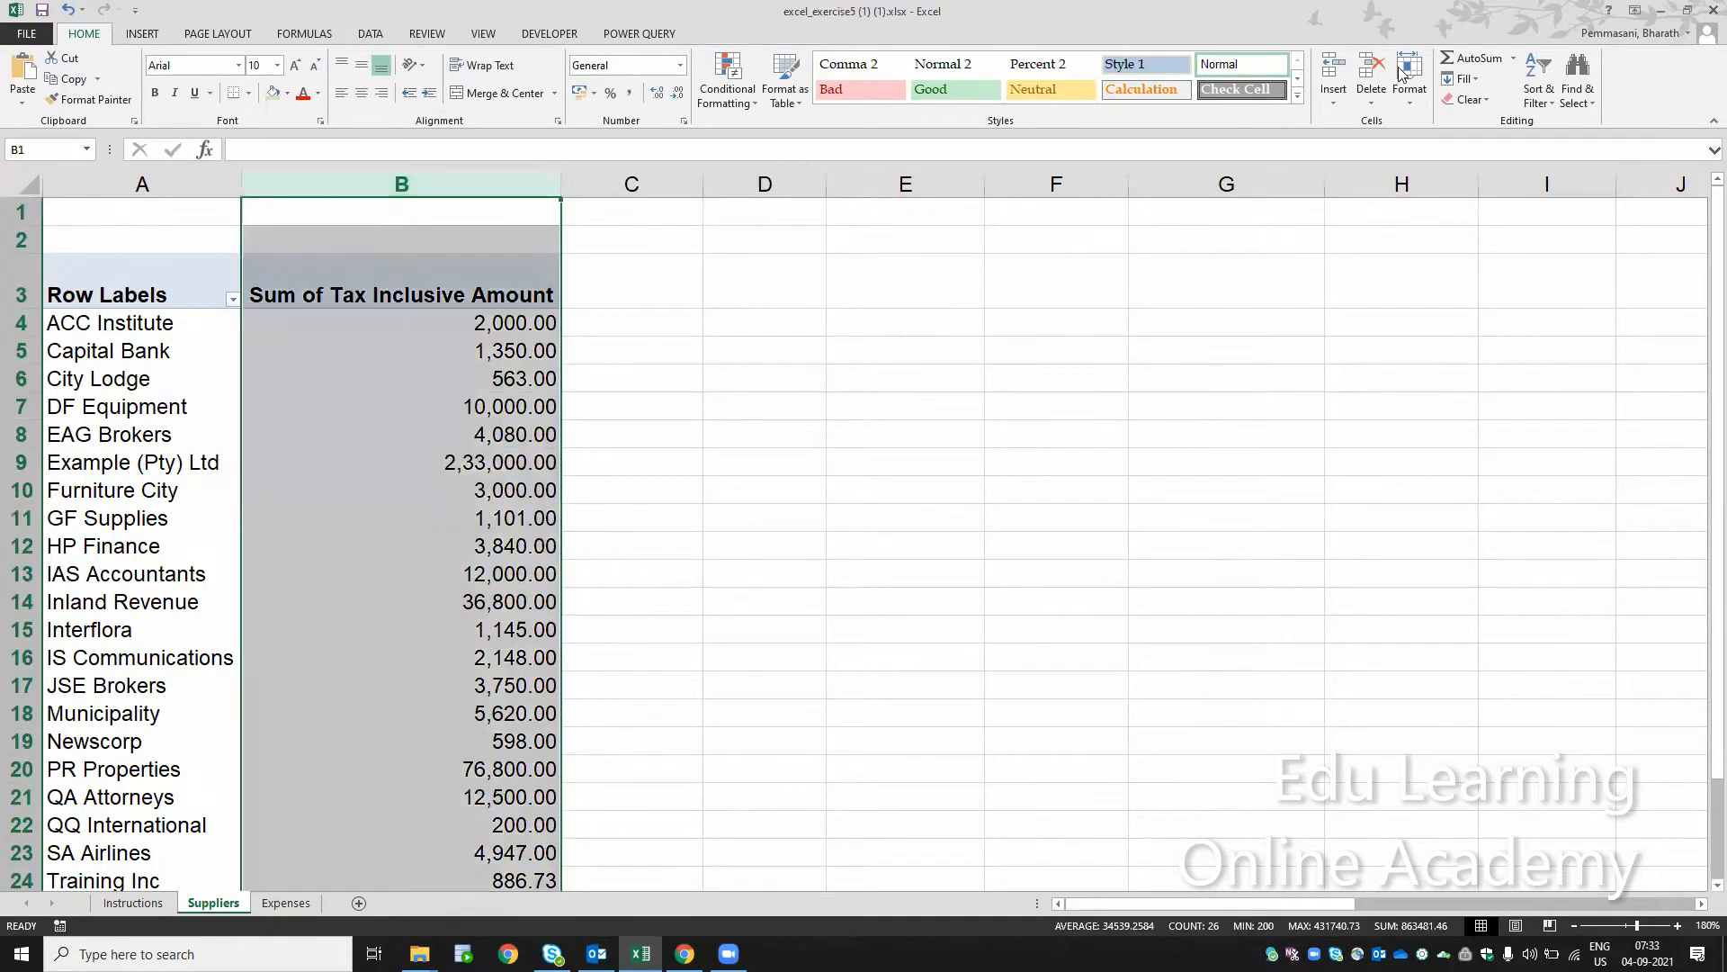
click(1410, 95)
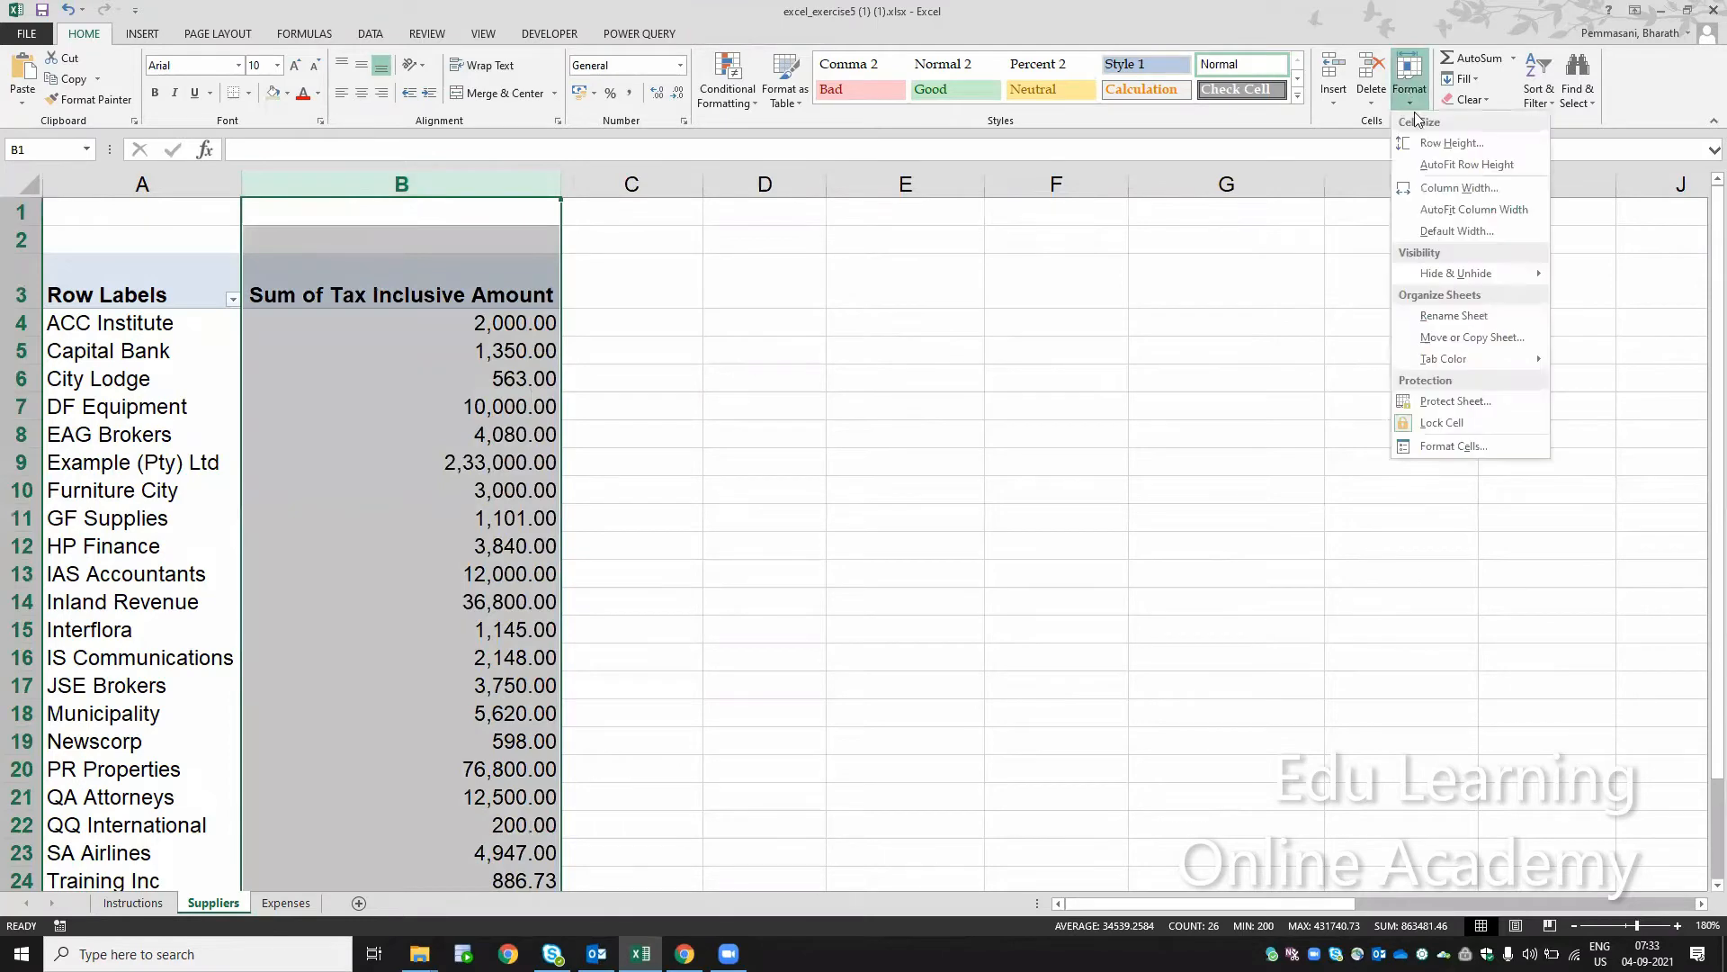
click(1435, 188)
text(16)
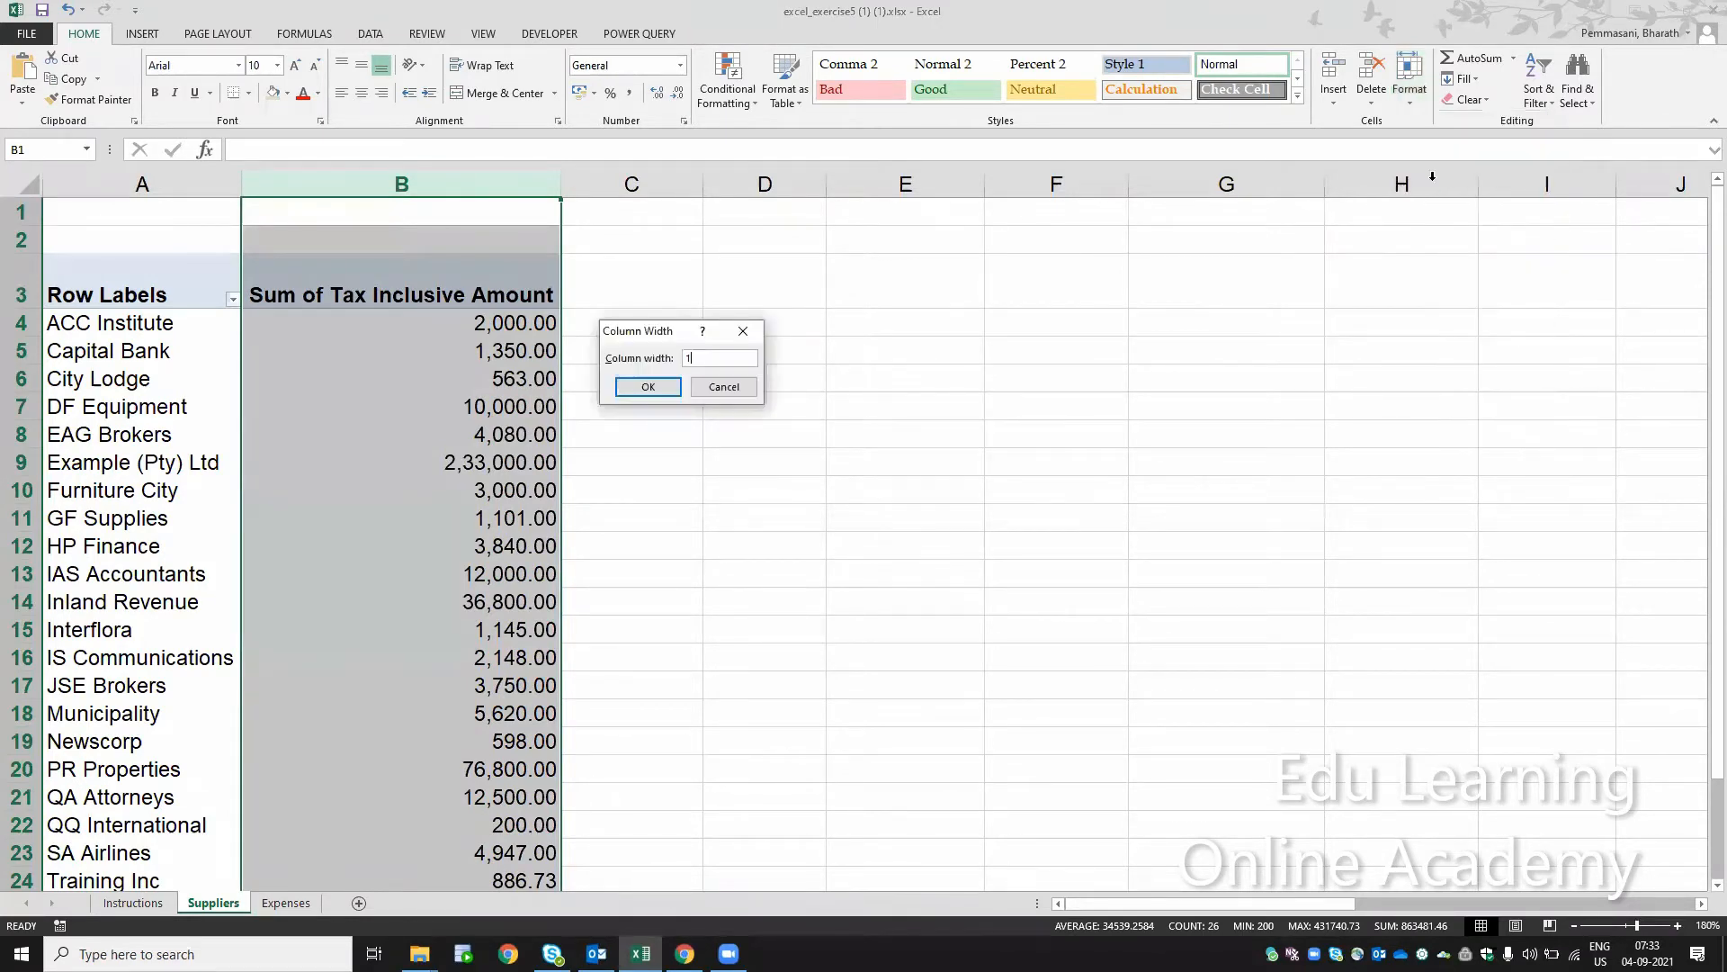
key(Return)
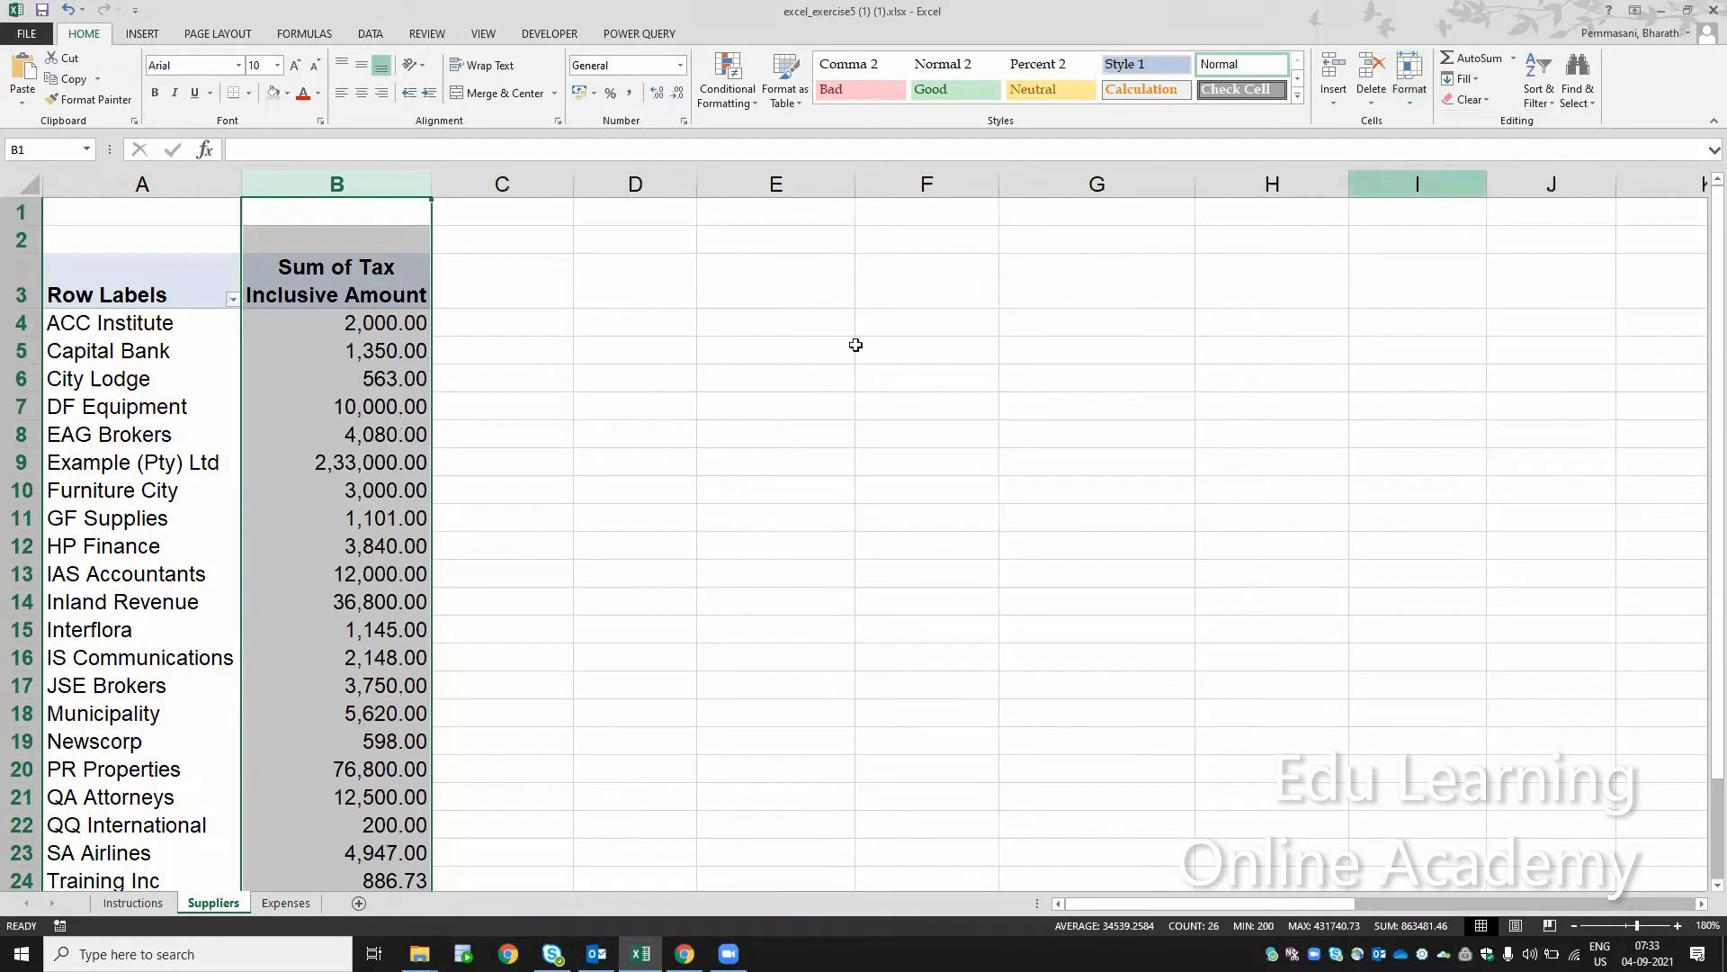
Turn off Autofit column widths on update in the PivotTable options and refresh the pivot table to test the setting
right_click(360, 379)
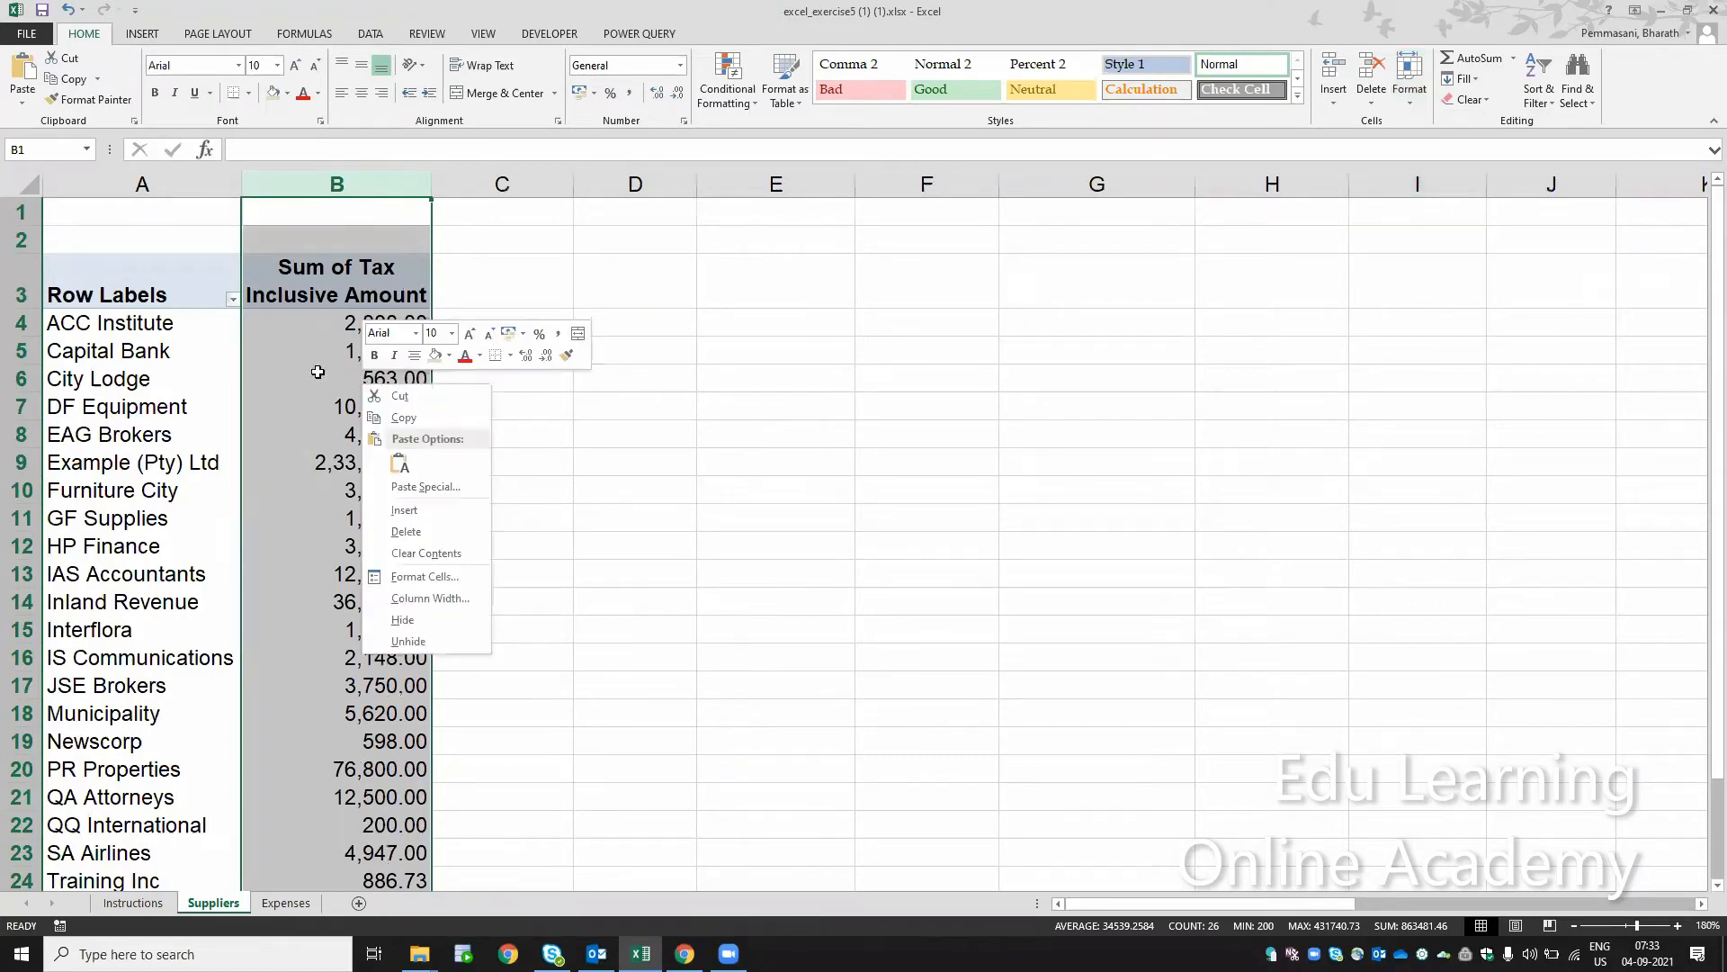
click(318, 371)
right_click(320, 372)
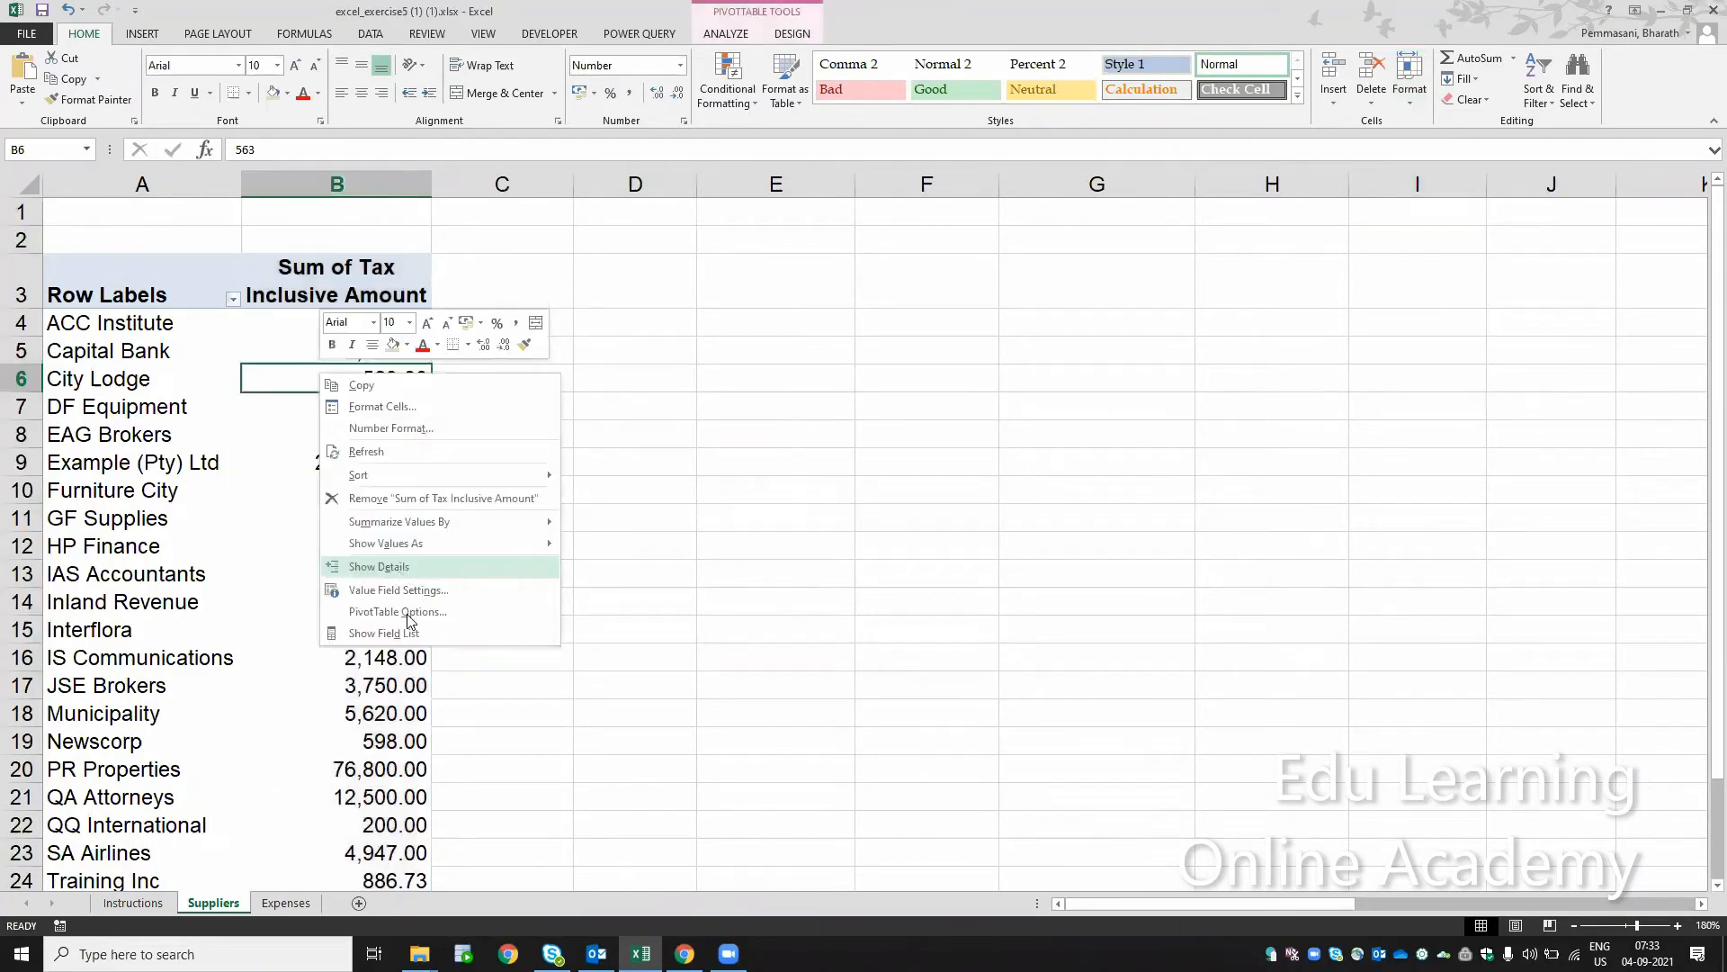
click(407, 613)
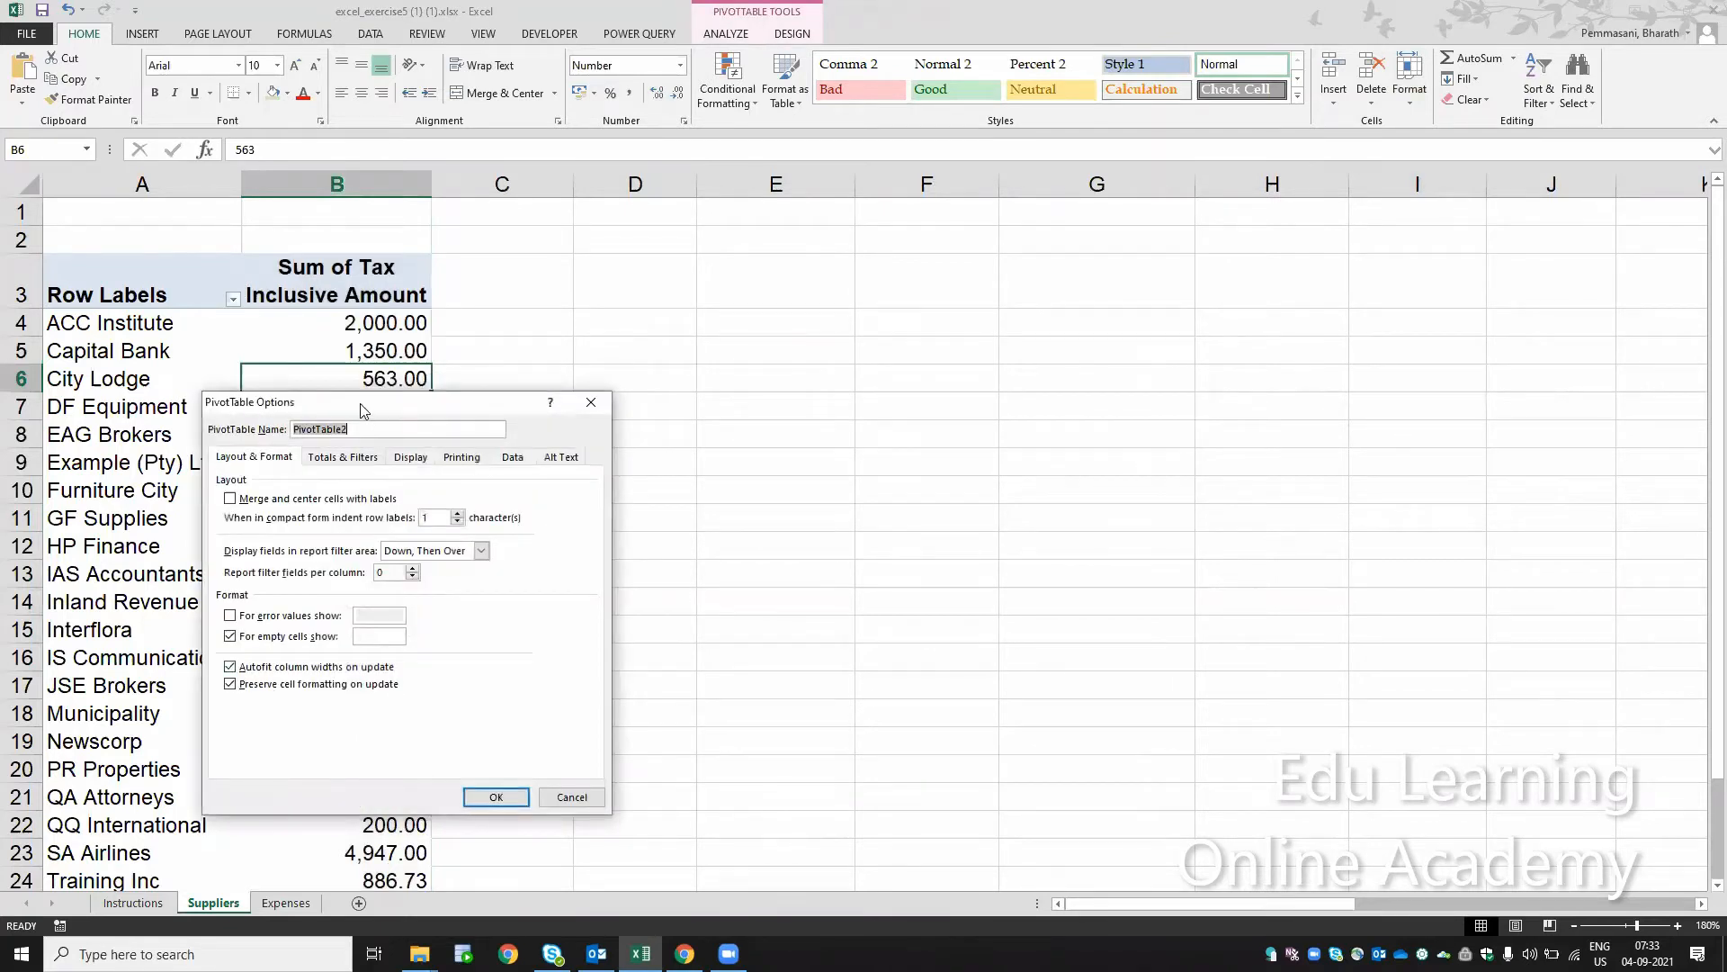
drag(363, 410, 841, 61)
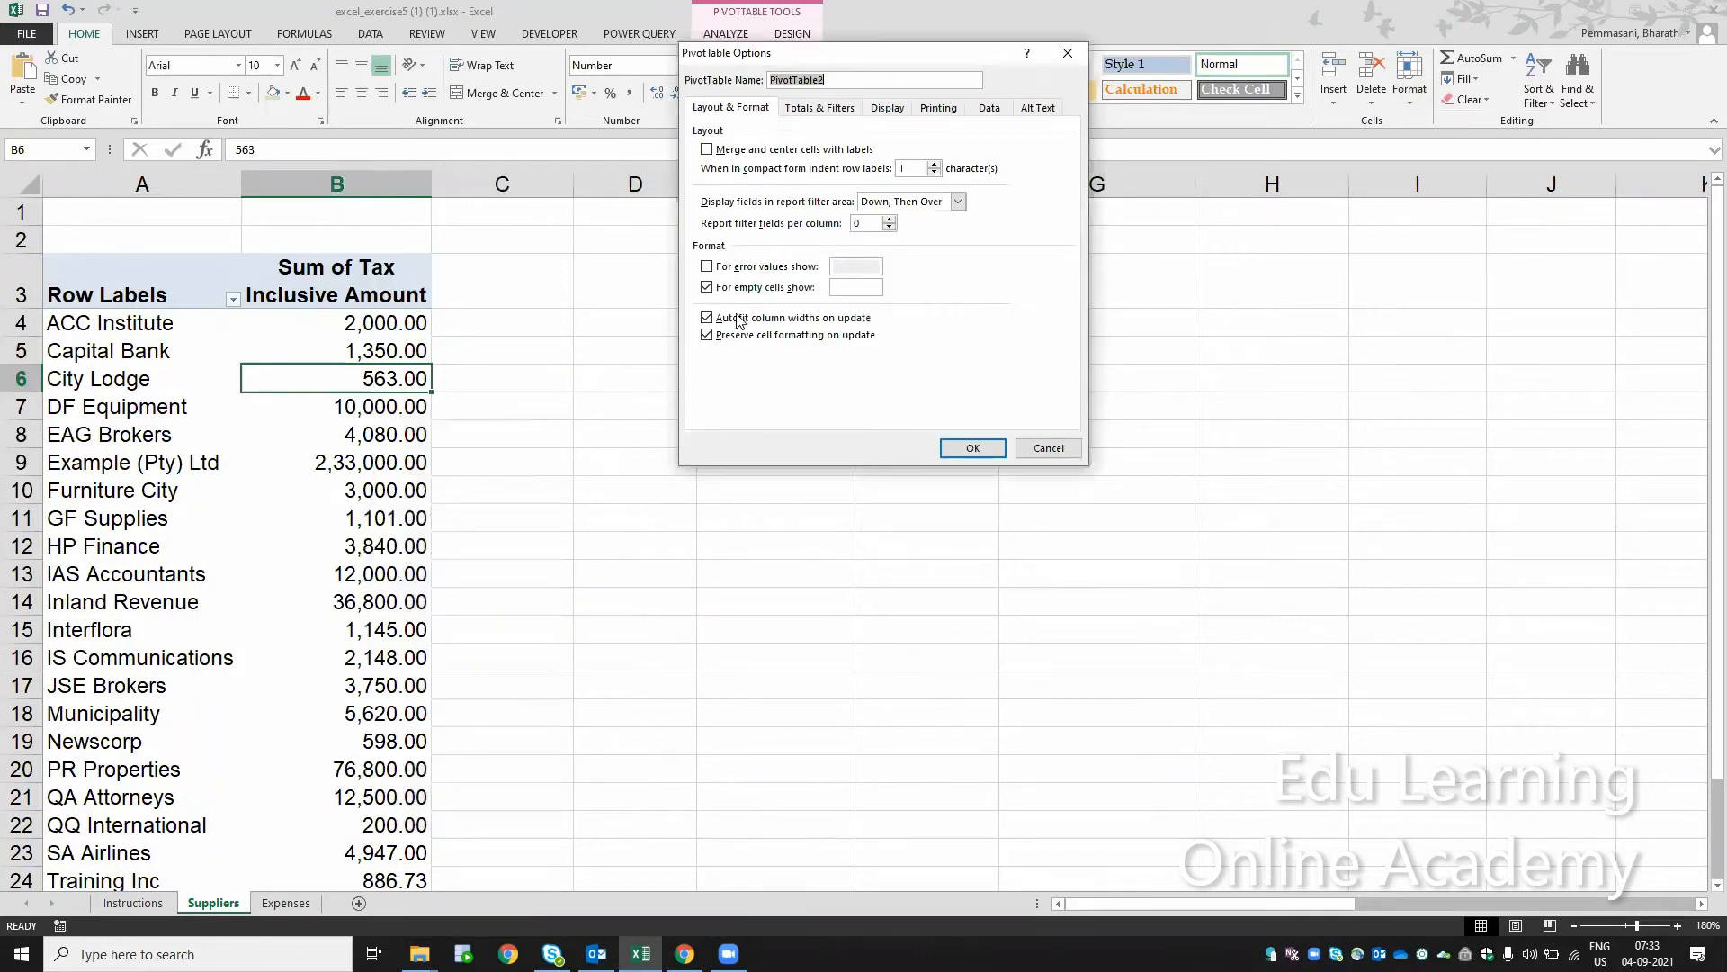
click(805, 327)
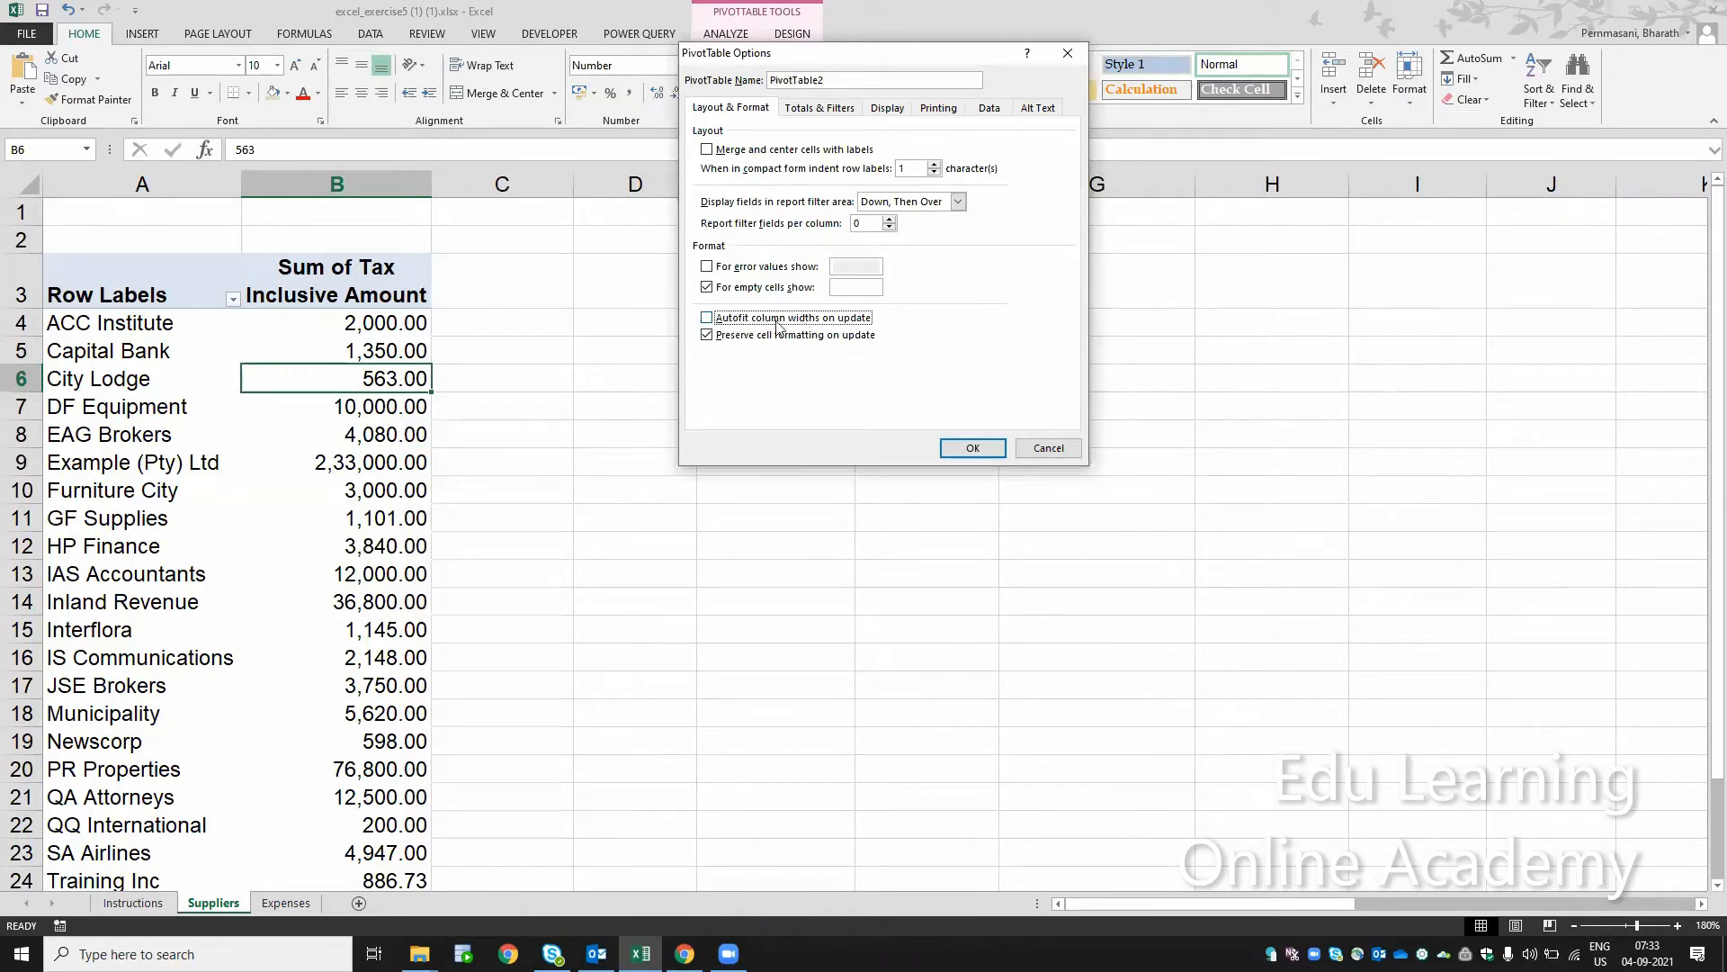
click(976, 449)
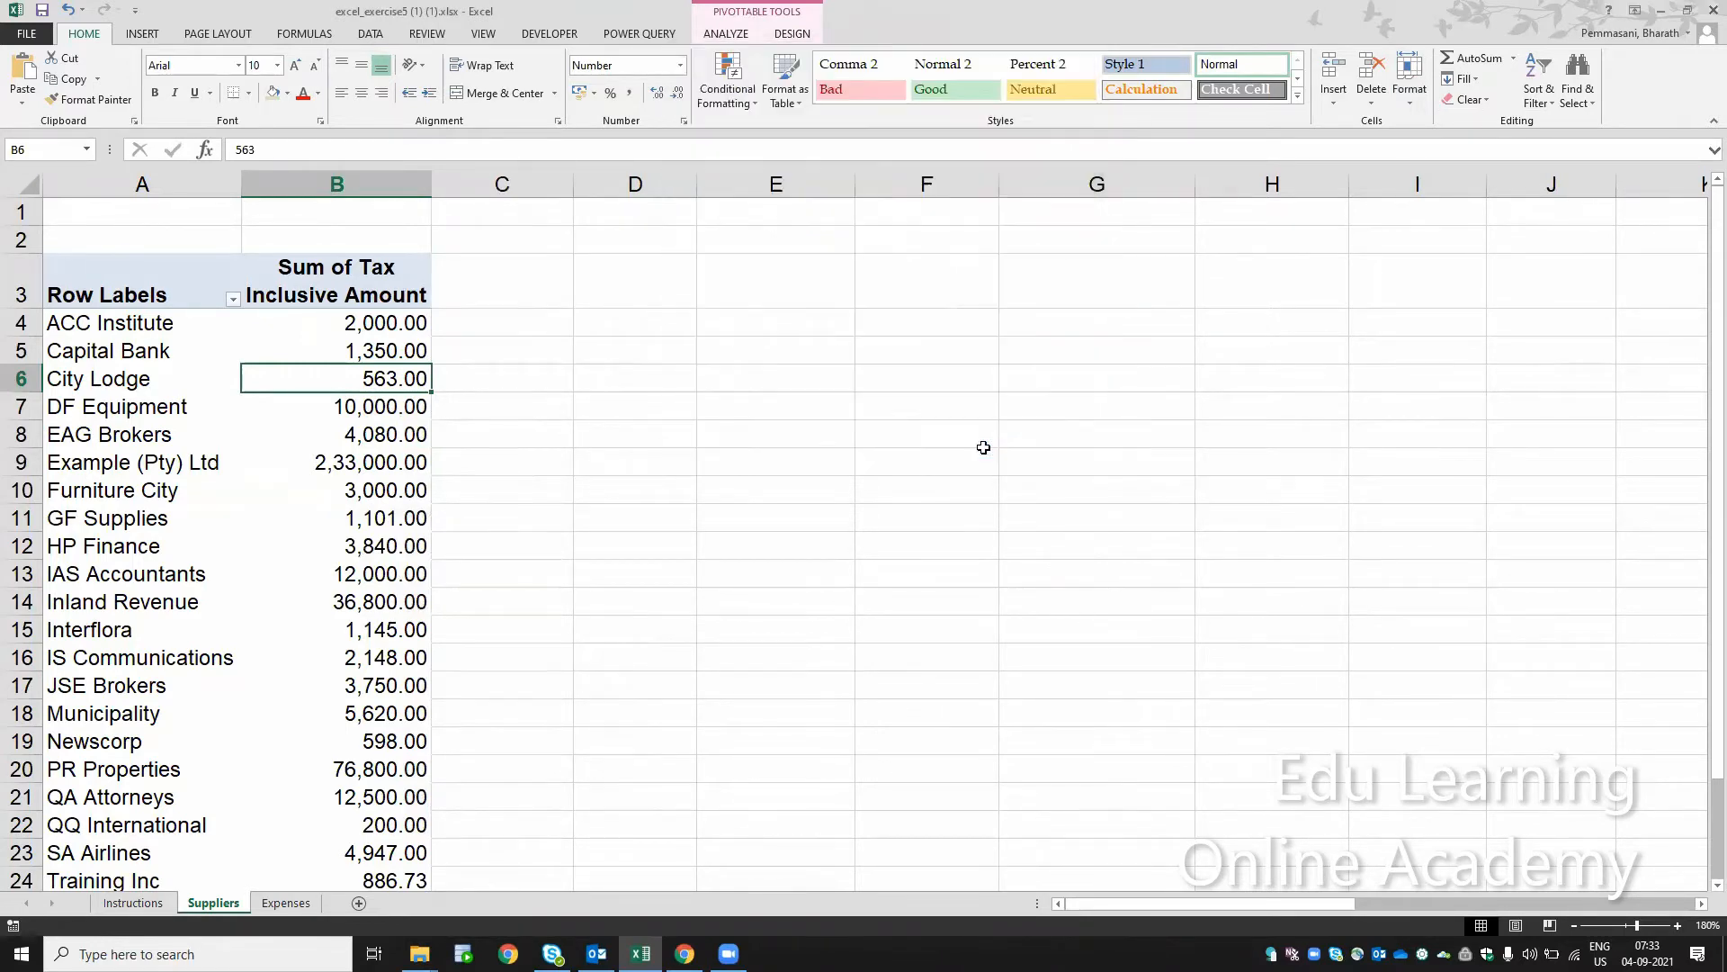
right_click(375, 384)
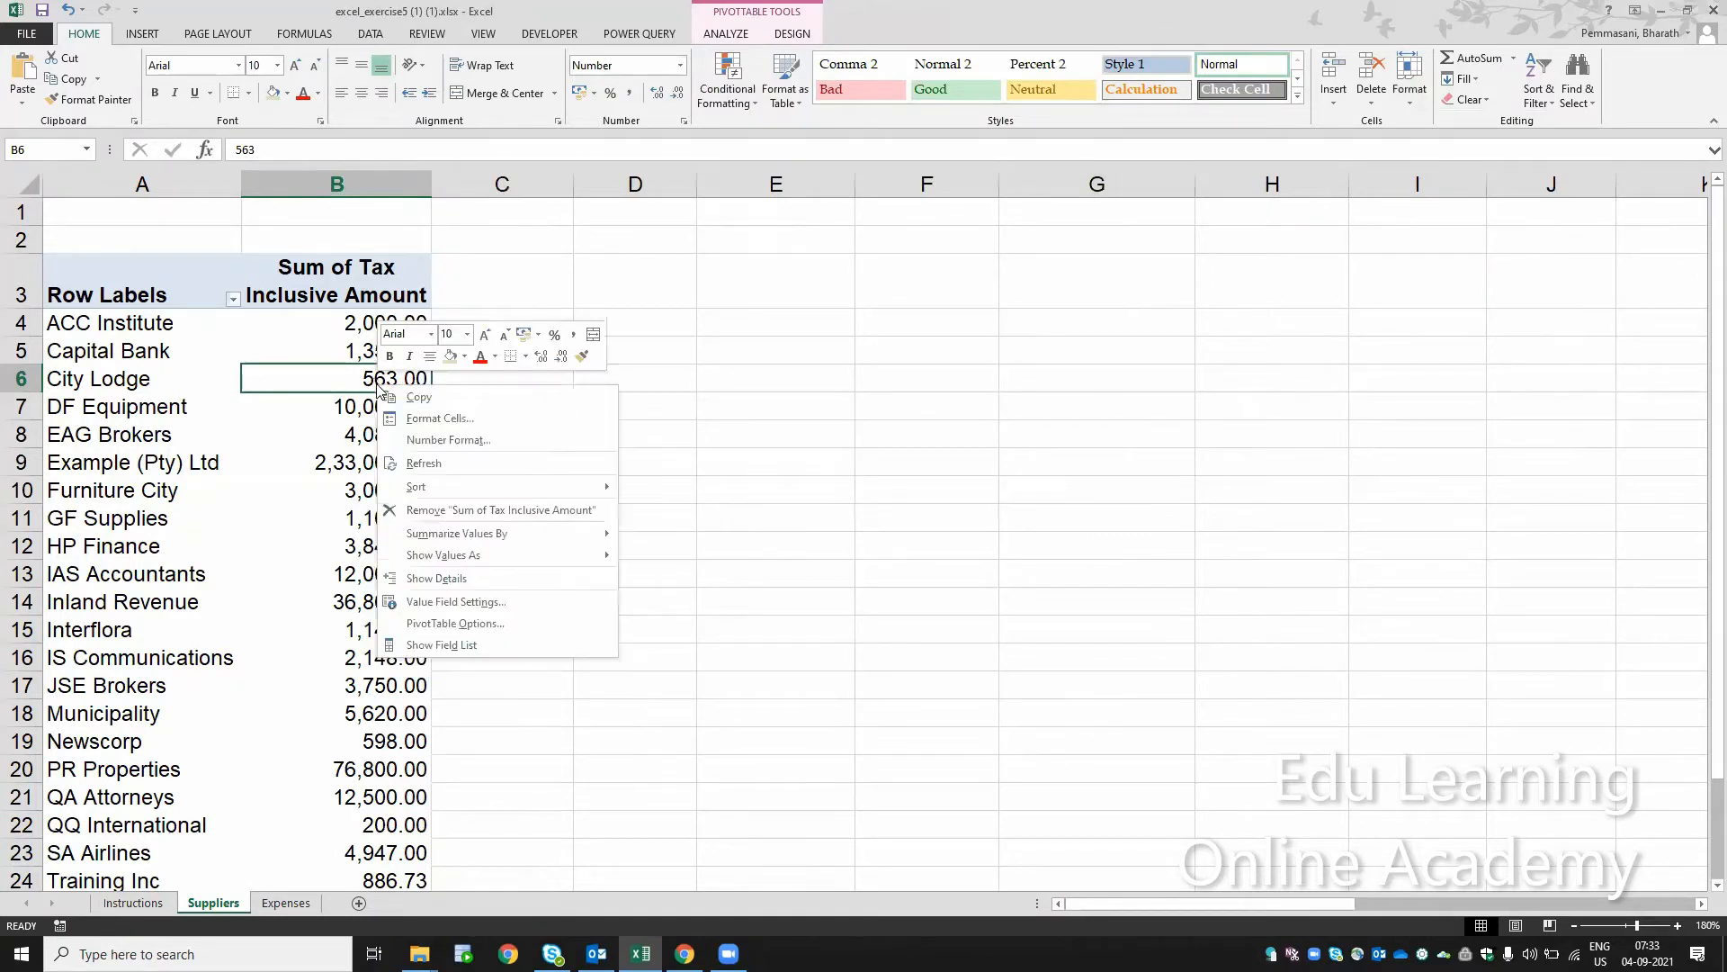
click(440, 461)
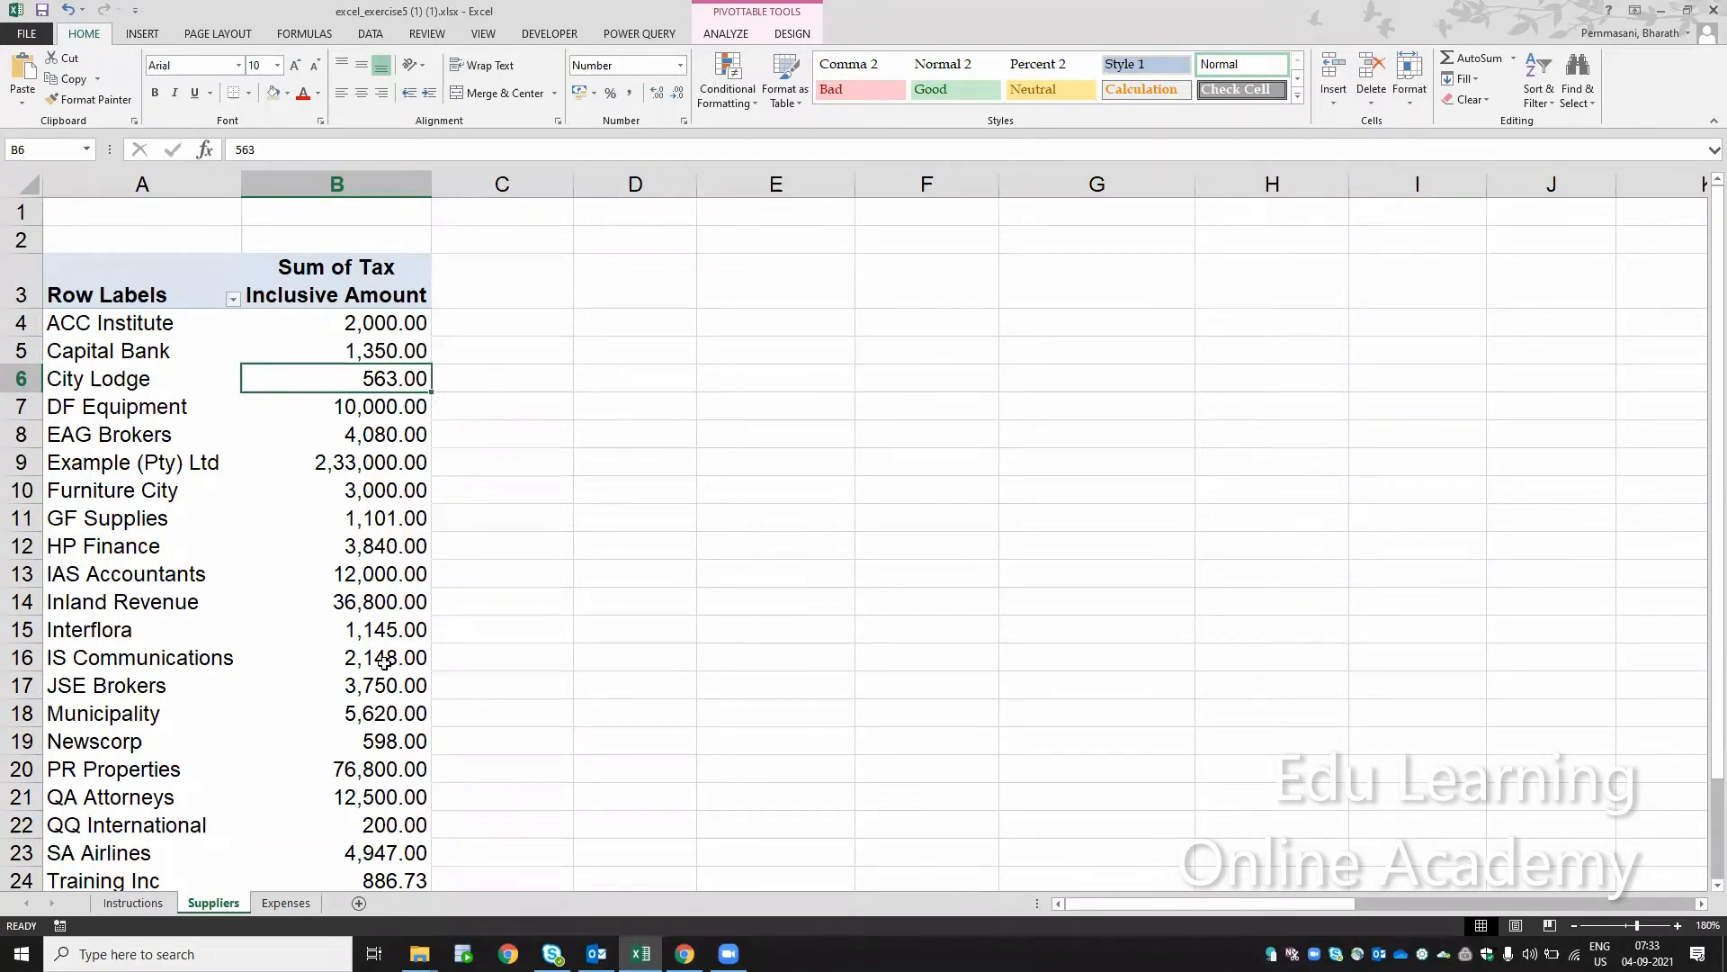
Shade the step 9 task in cell B12 of the Instructions sheet green
click(159, 903)
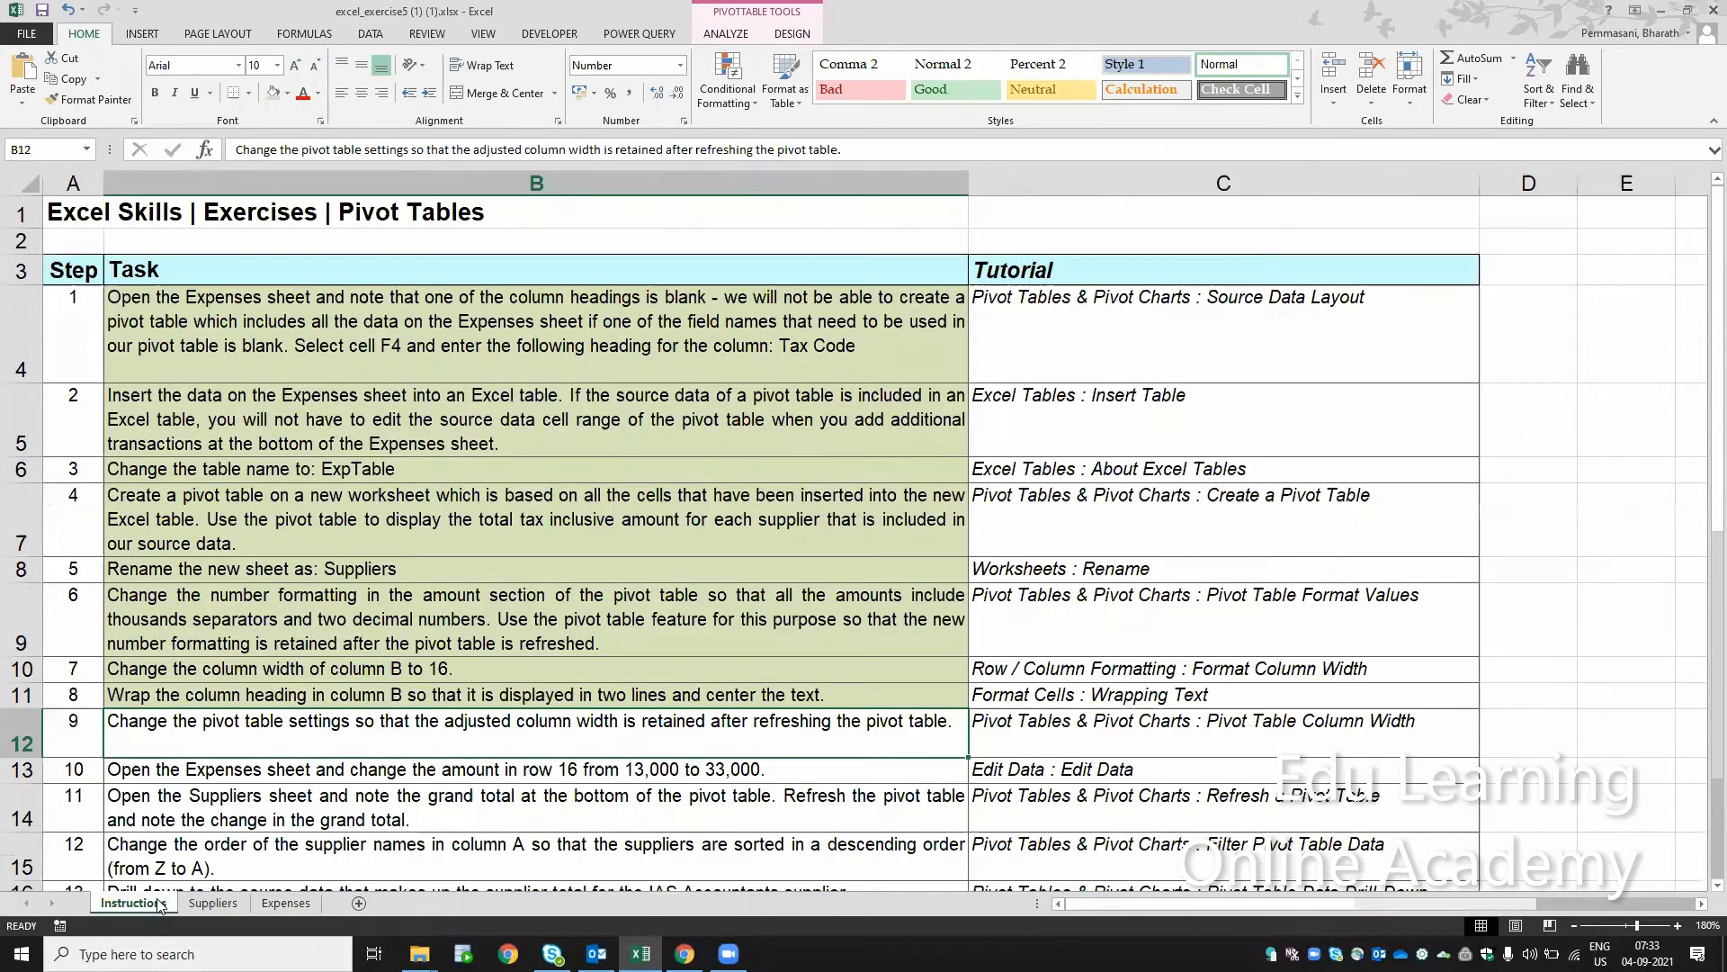
click(275, 93)
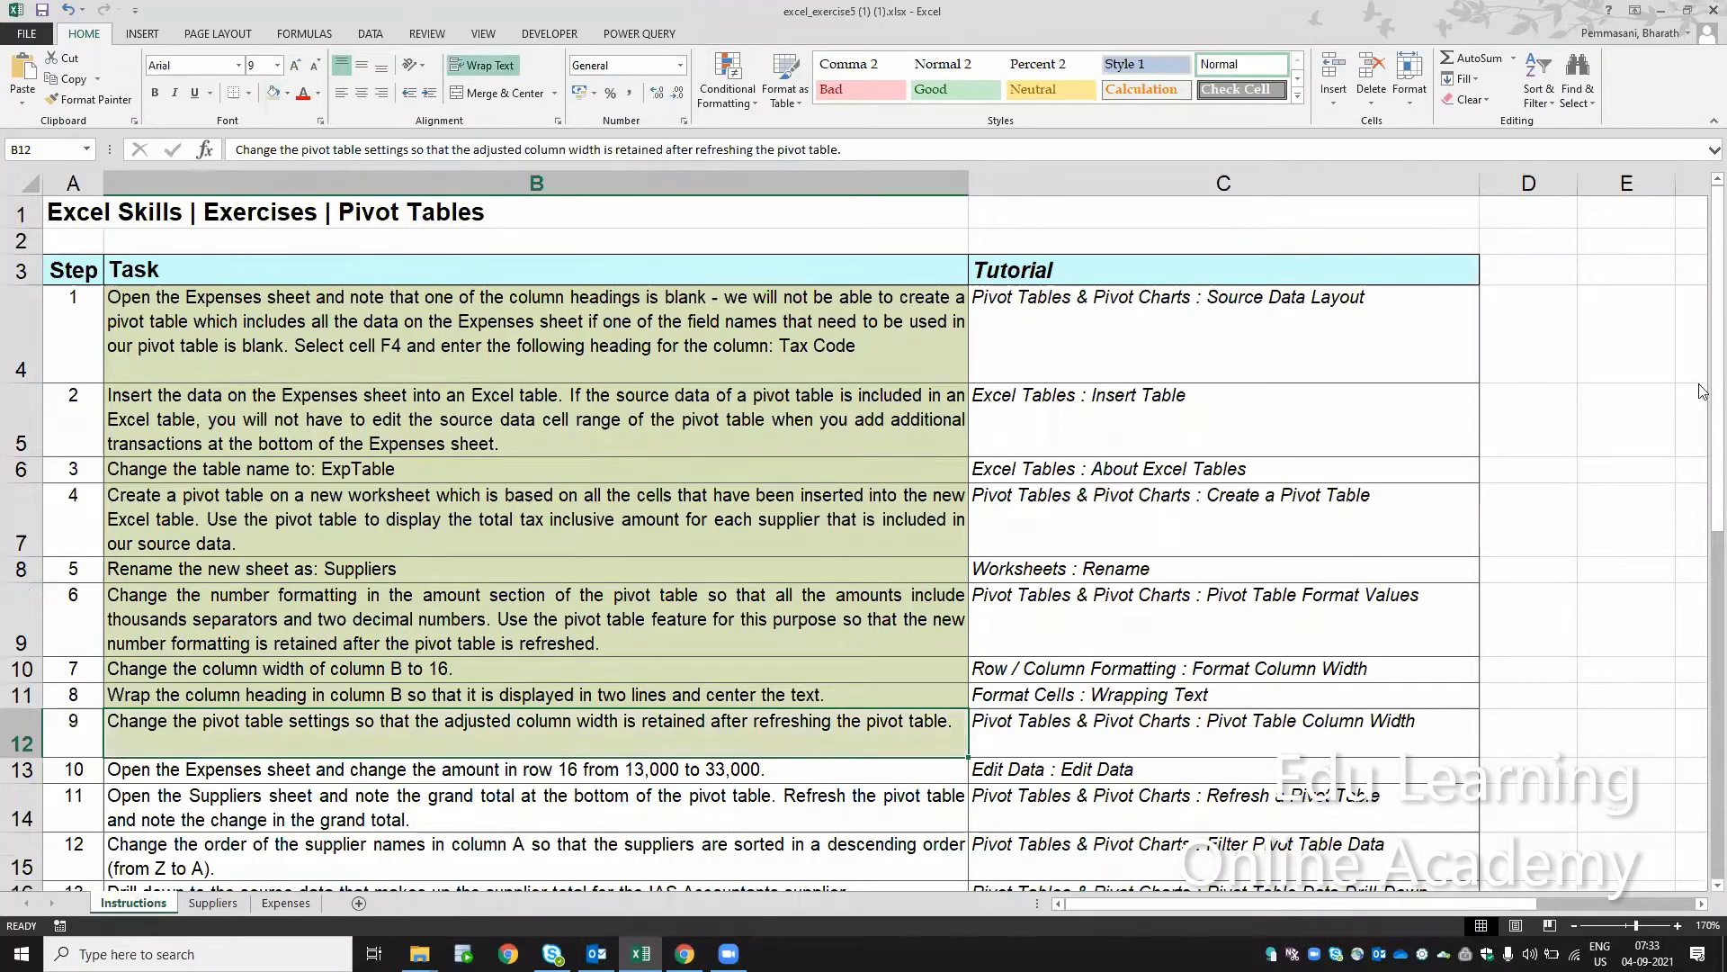
Change the Tax Inclusive Amount of the Salaries entry in cell E16 of the Expenses sheet to 33,000, as step 10 asks
drag(1702, 391, 1702, 557)
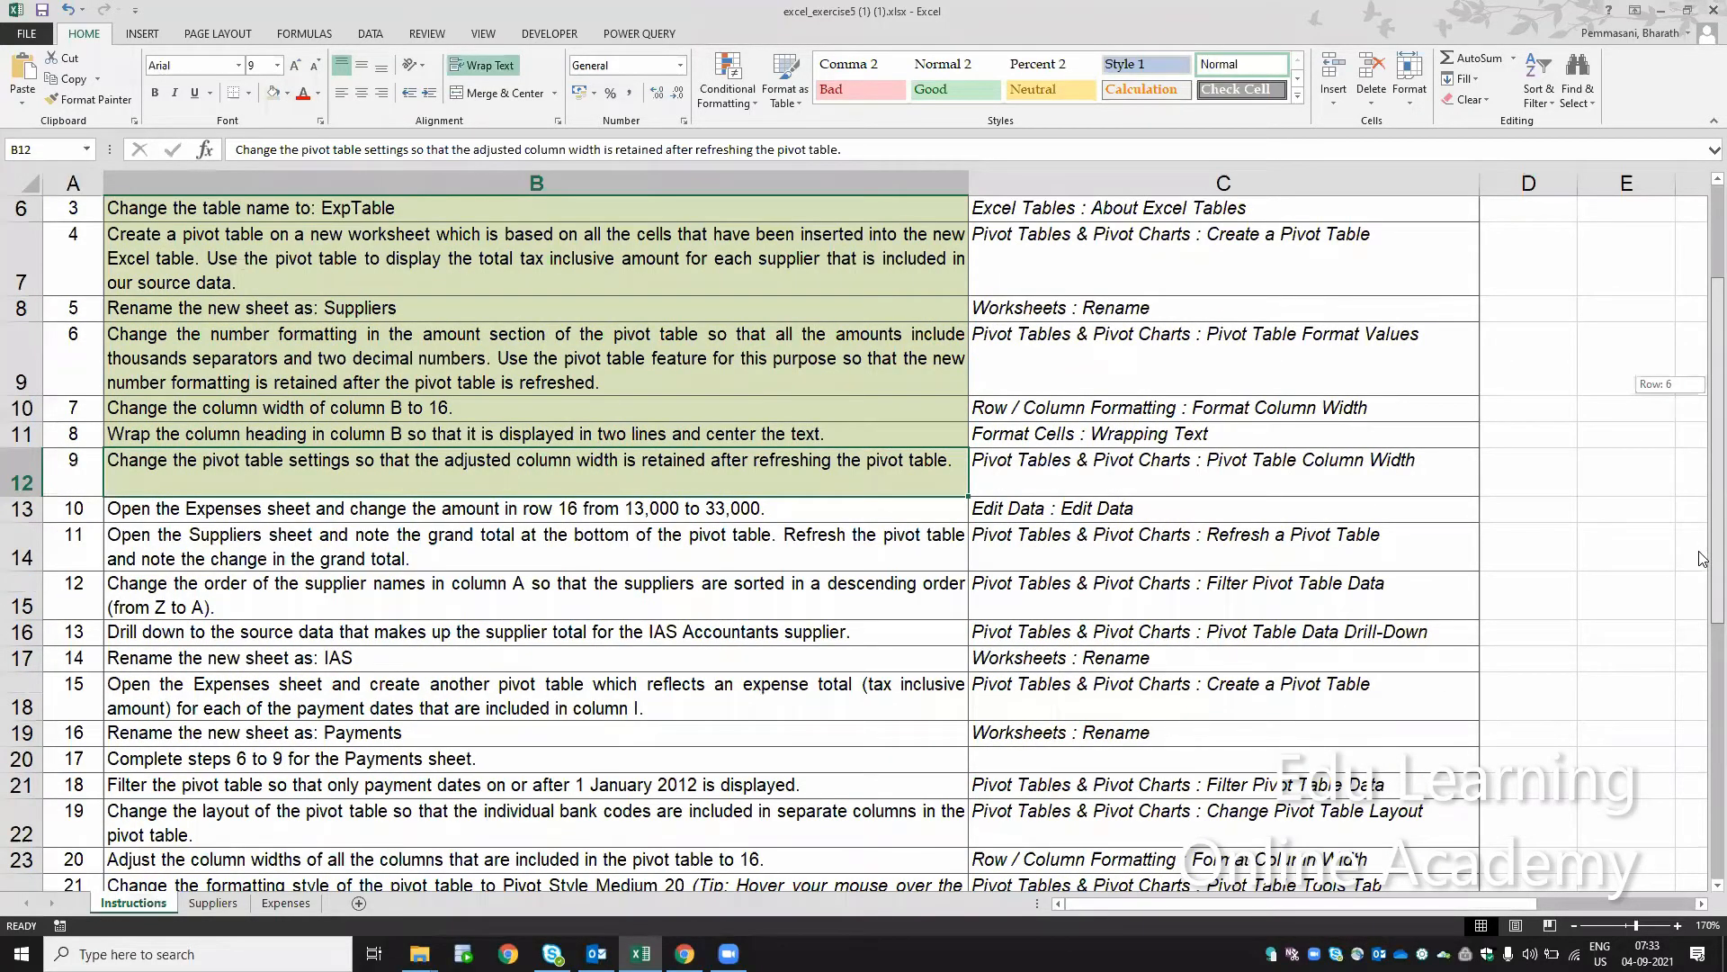
scroll(558, 455, down, 2)
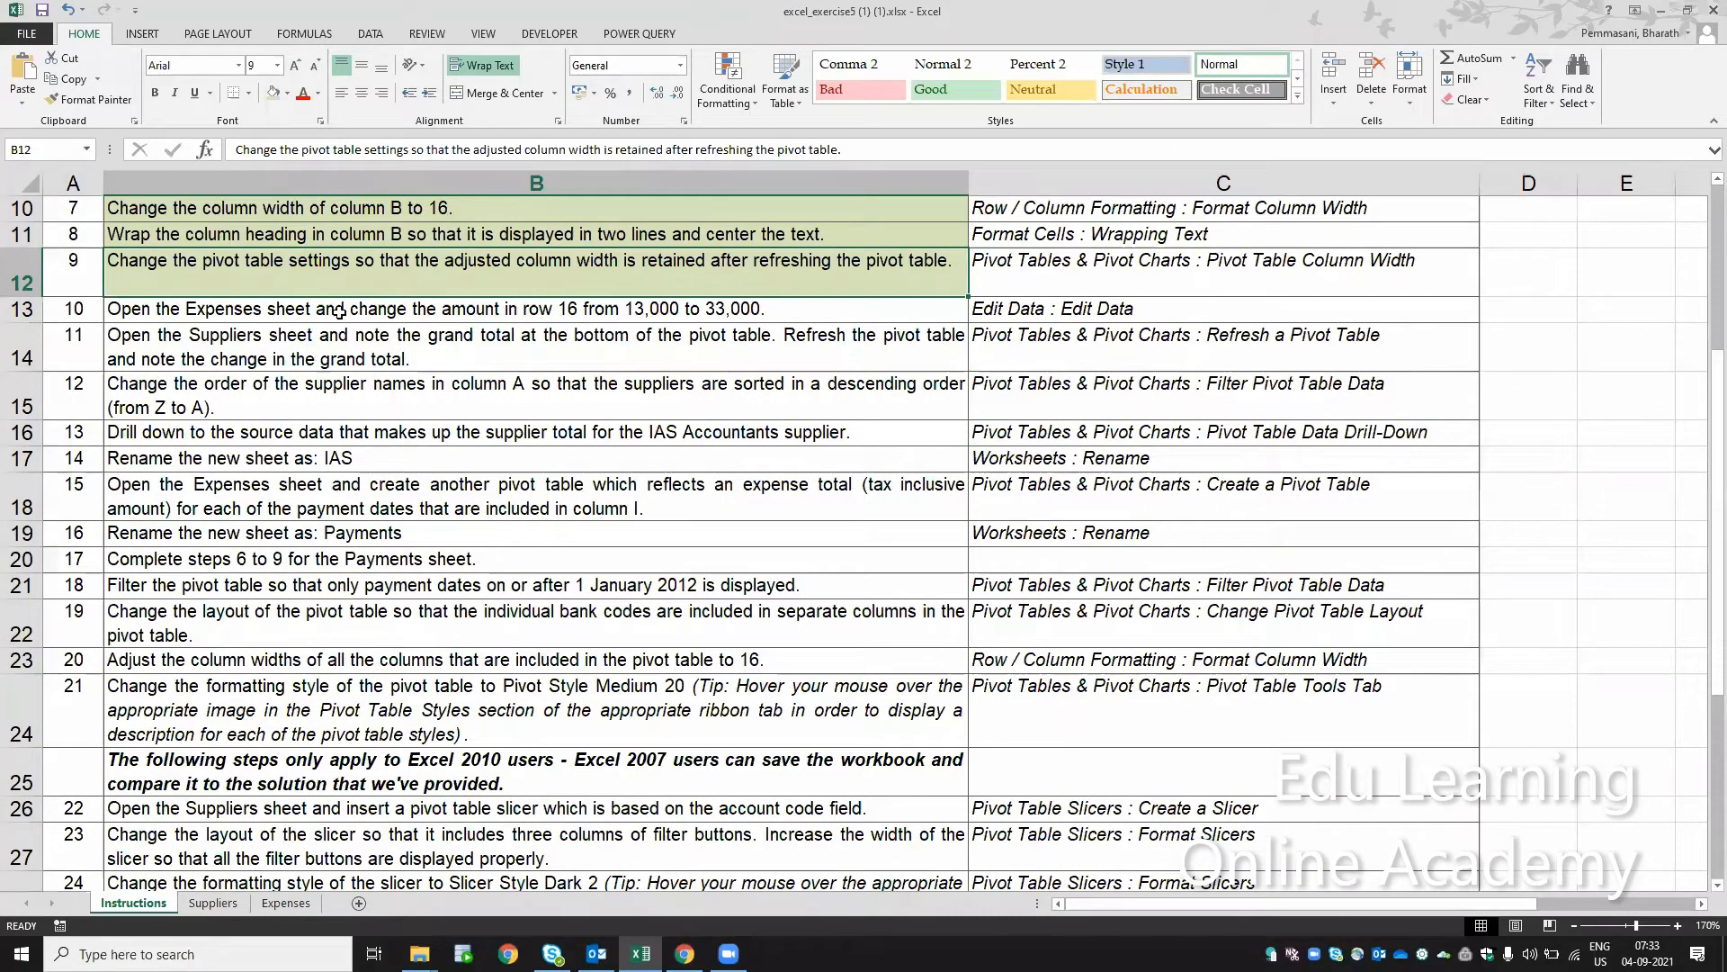
click(647, 309)
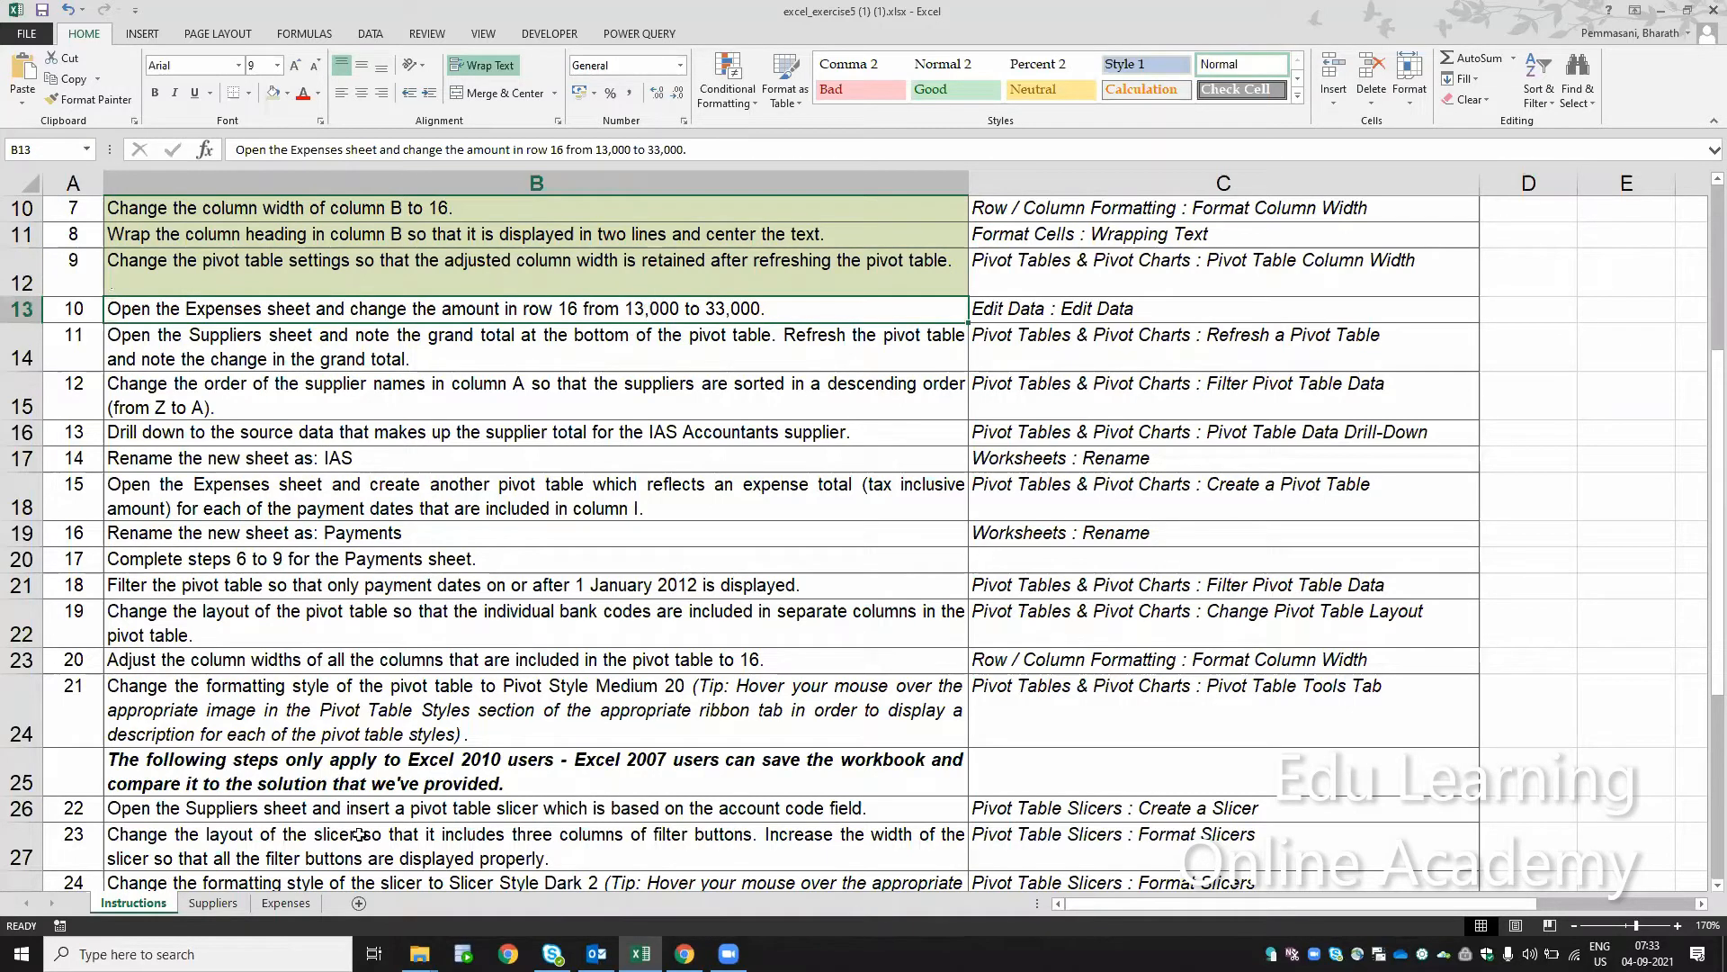
click(286, 902)
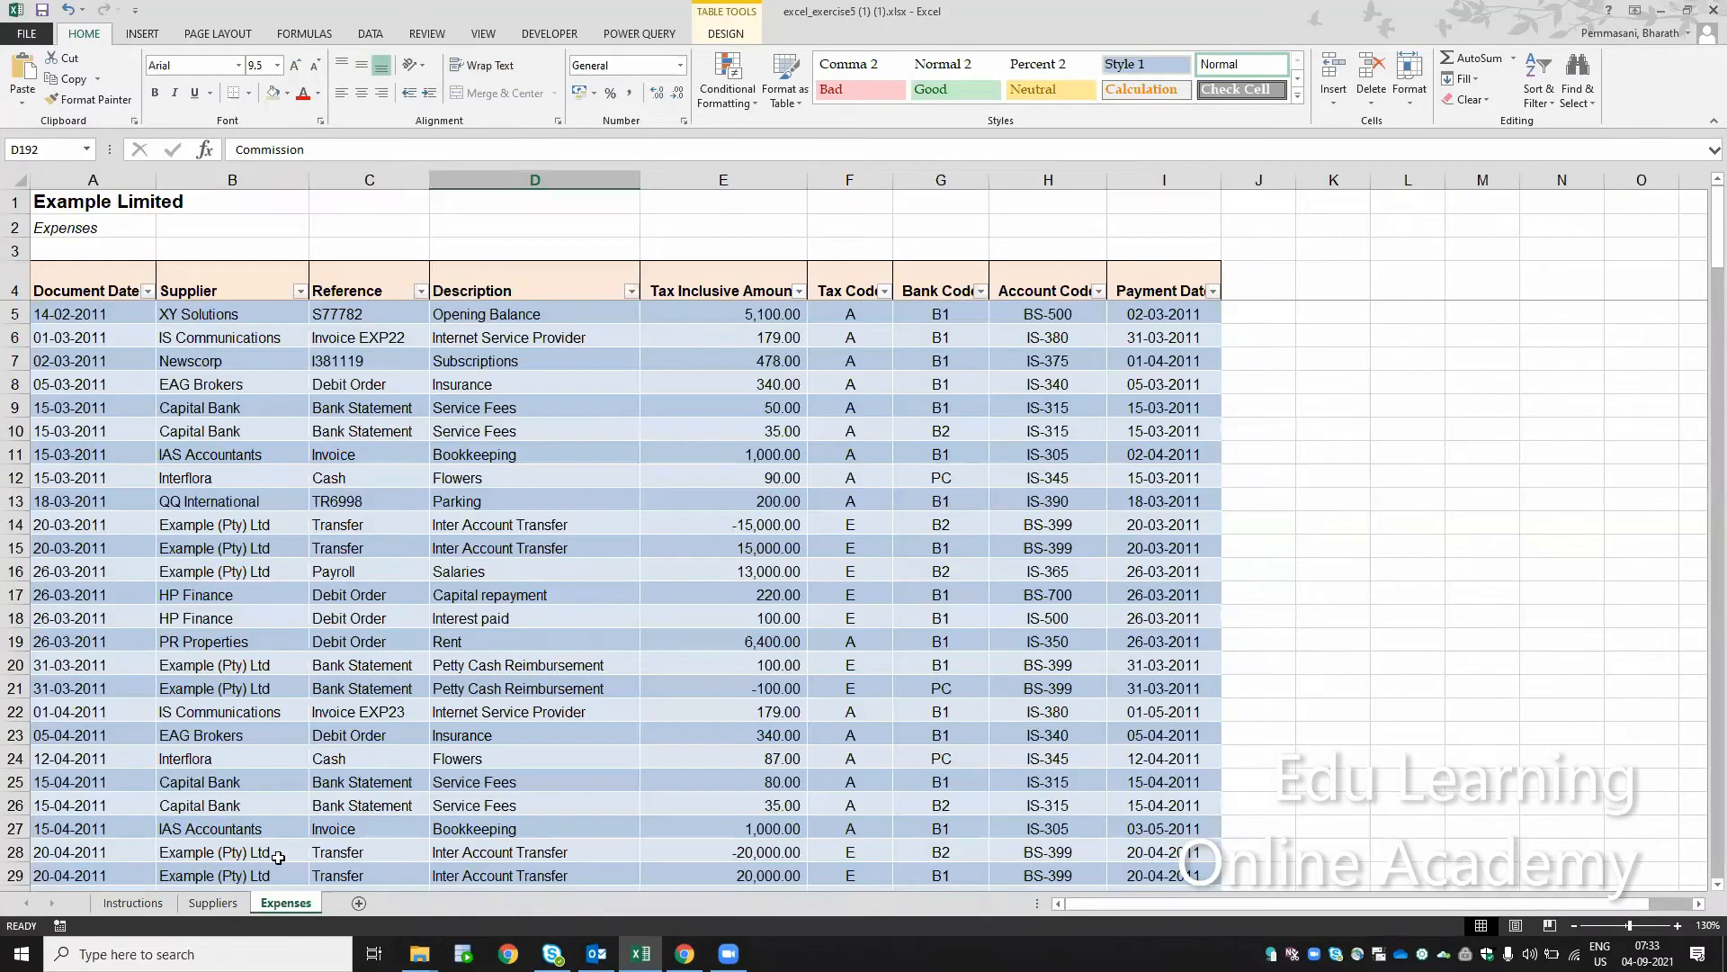
click(109, 510)
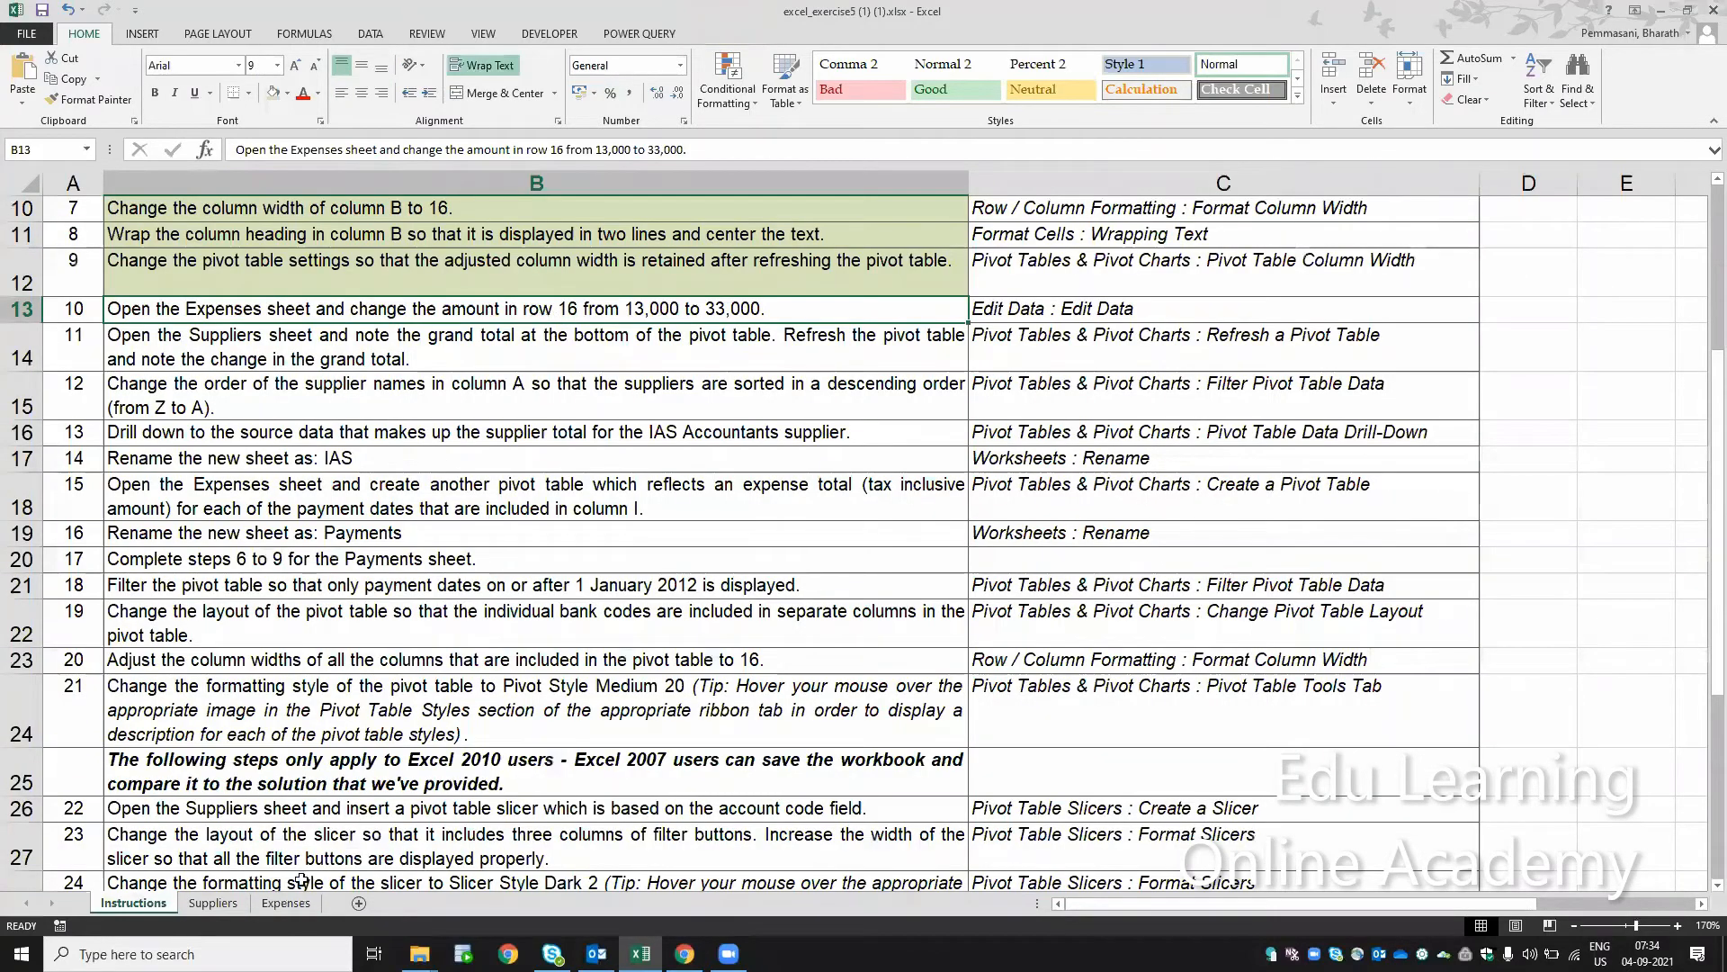
click(284, 903)
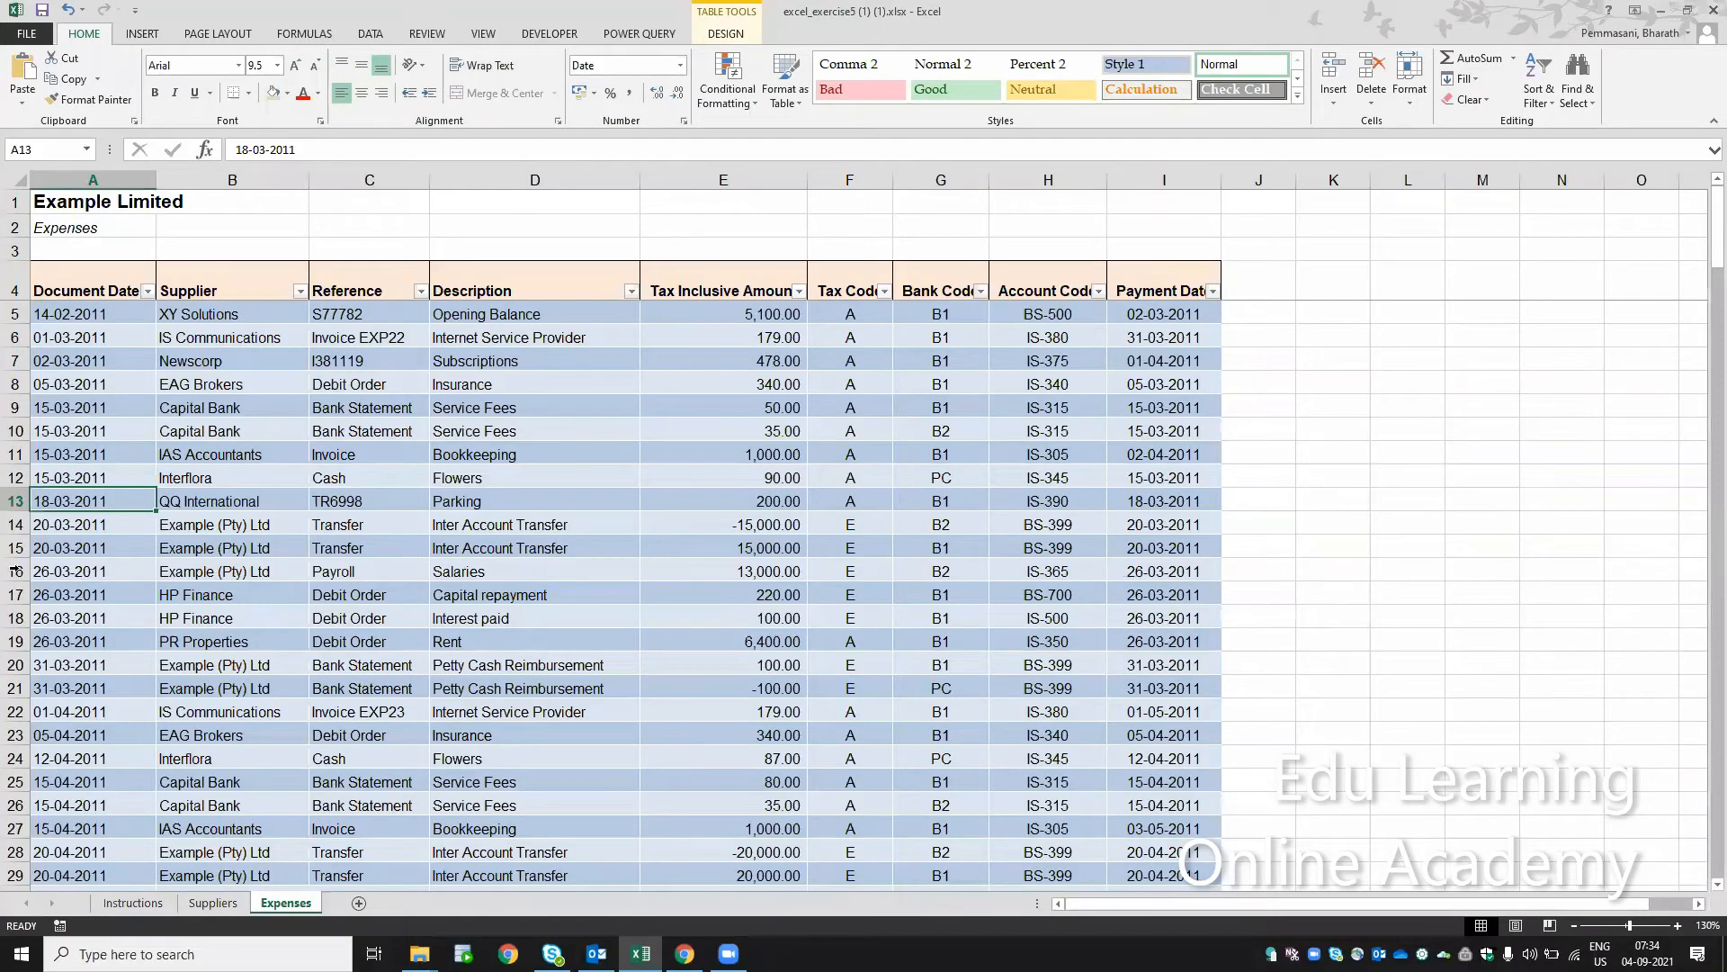
click(15, 570)
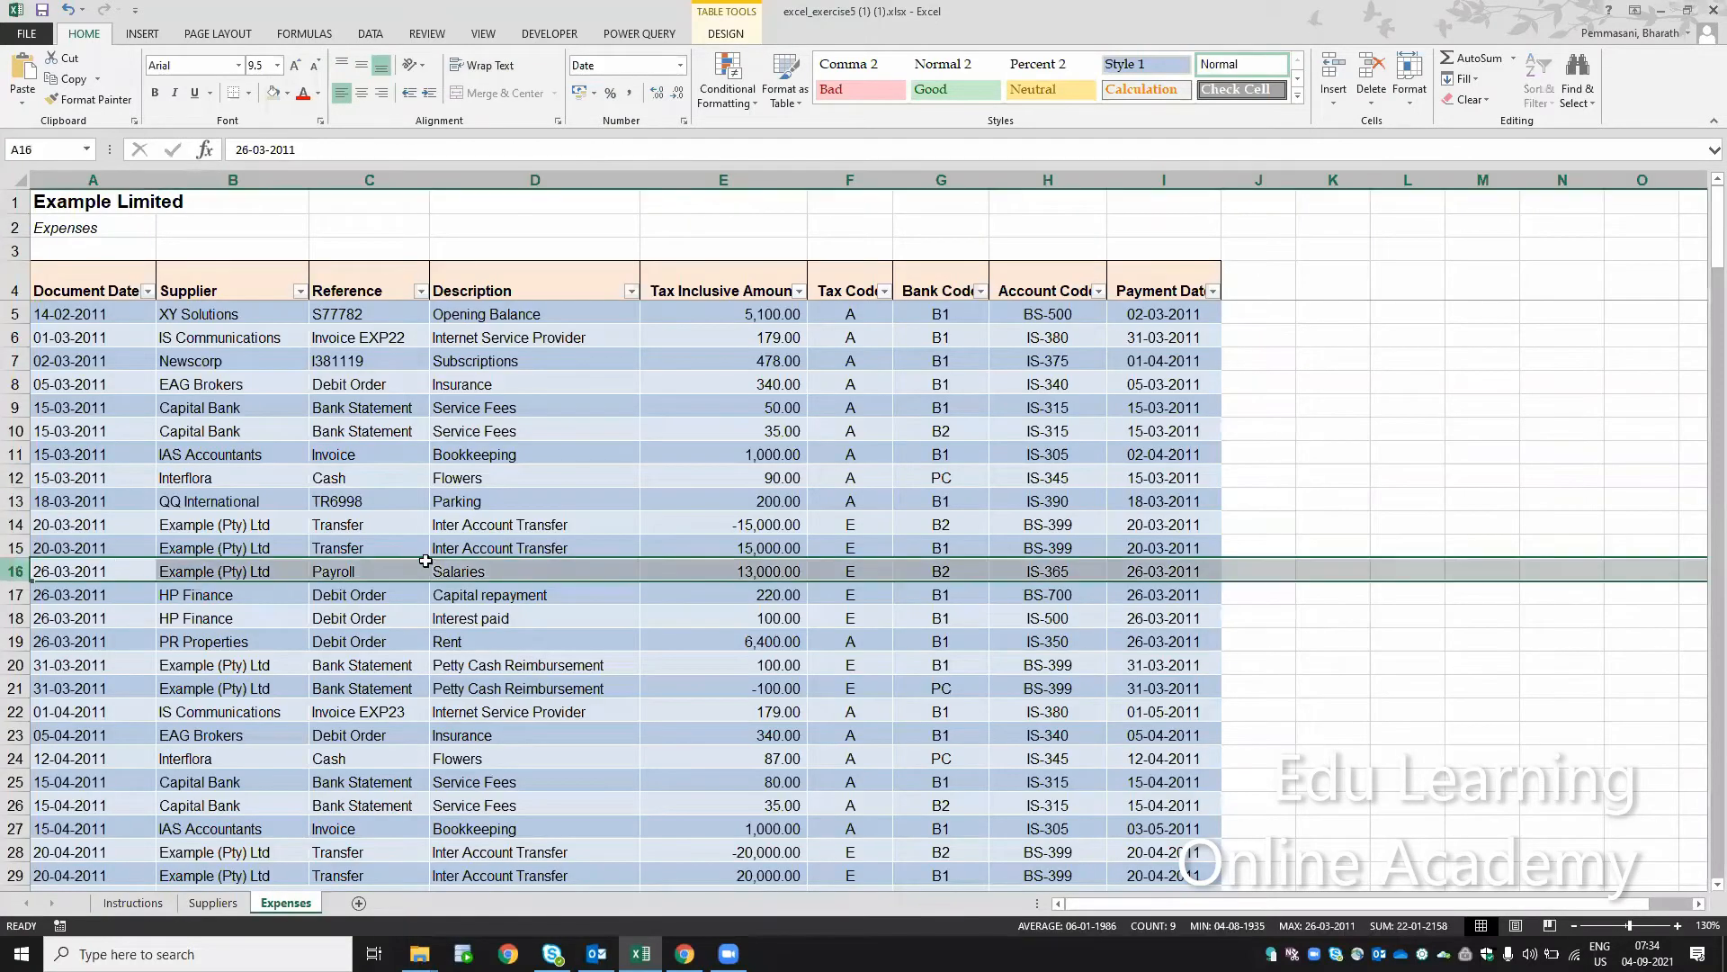
click(715, 570)
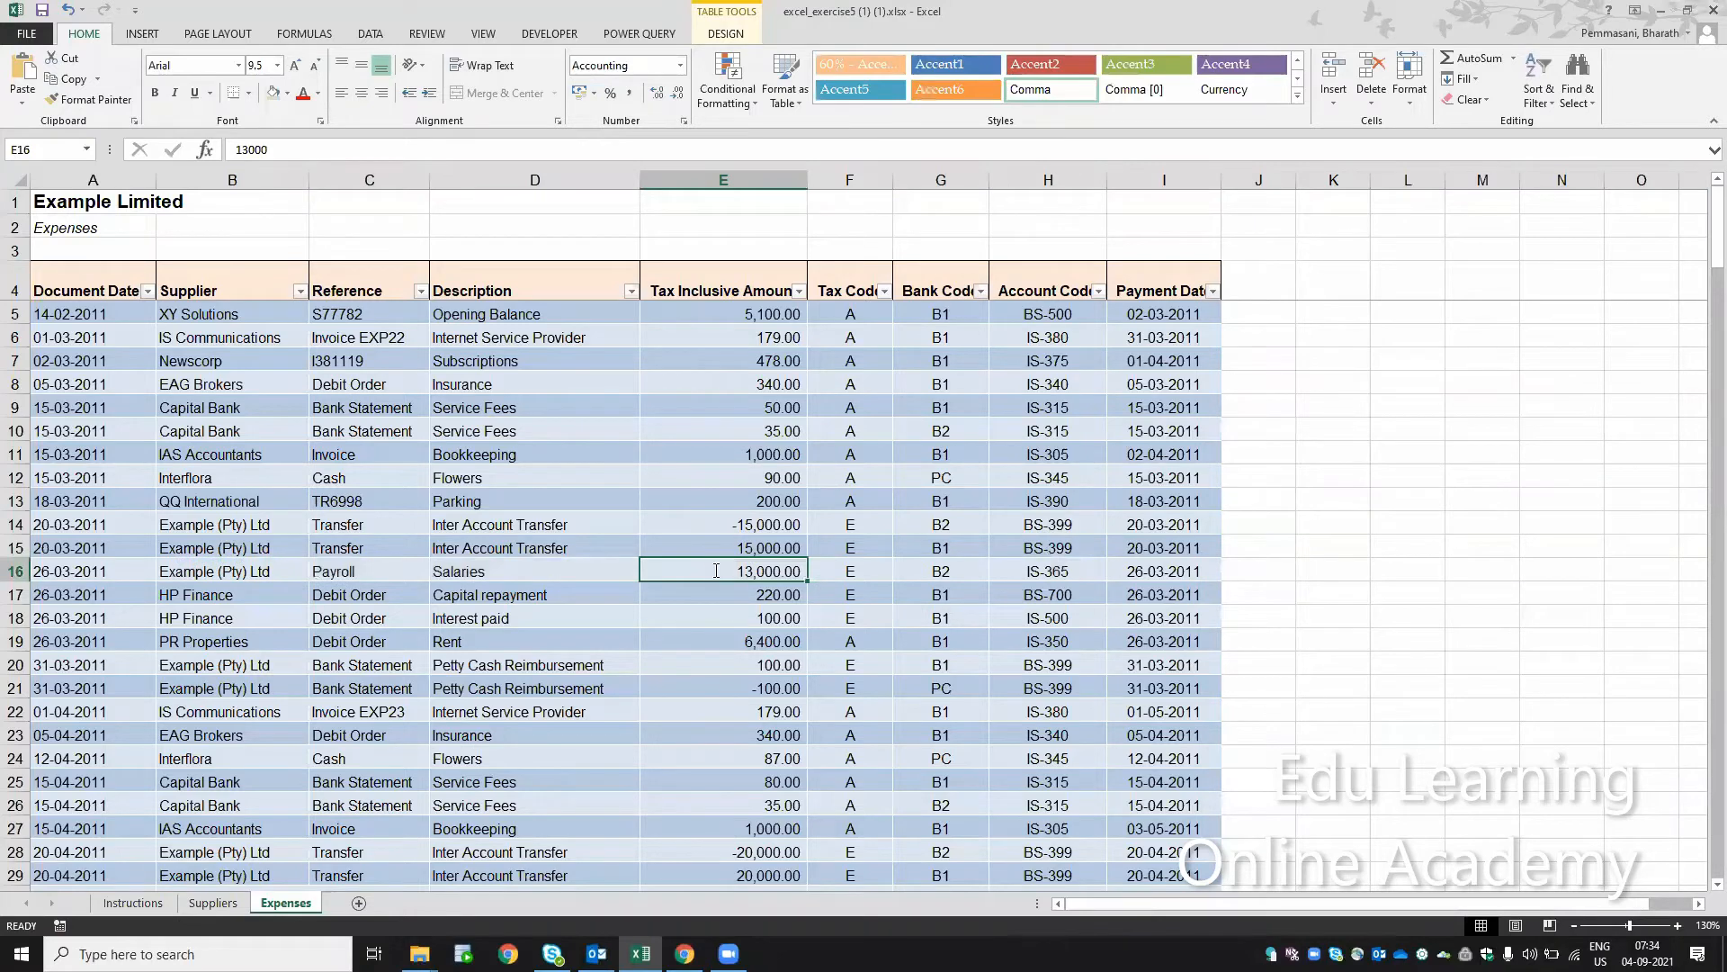
text(330)
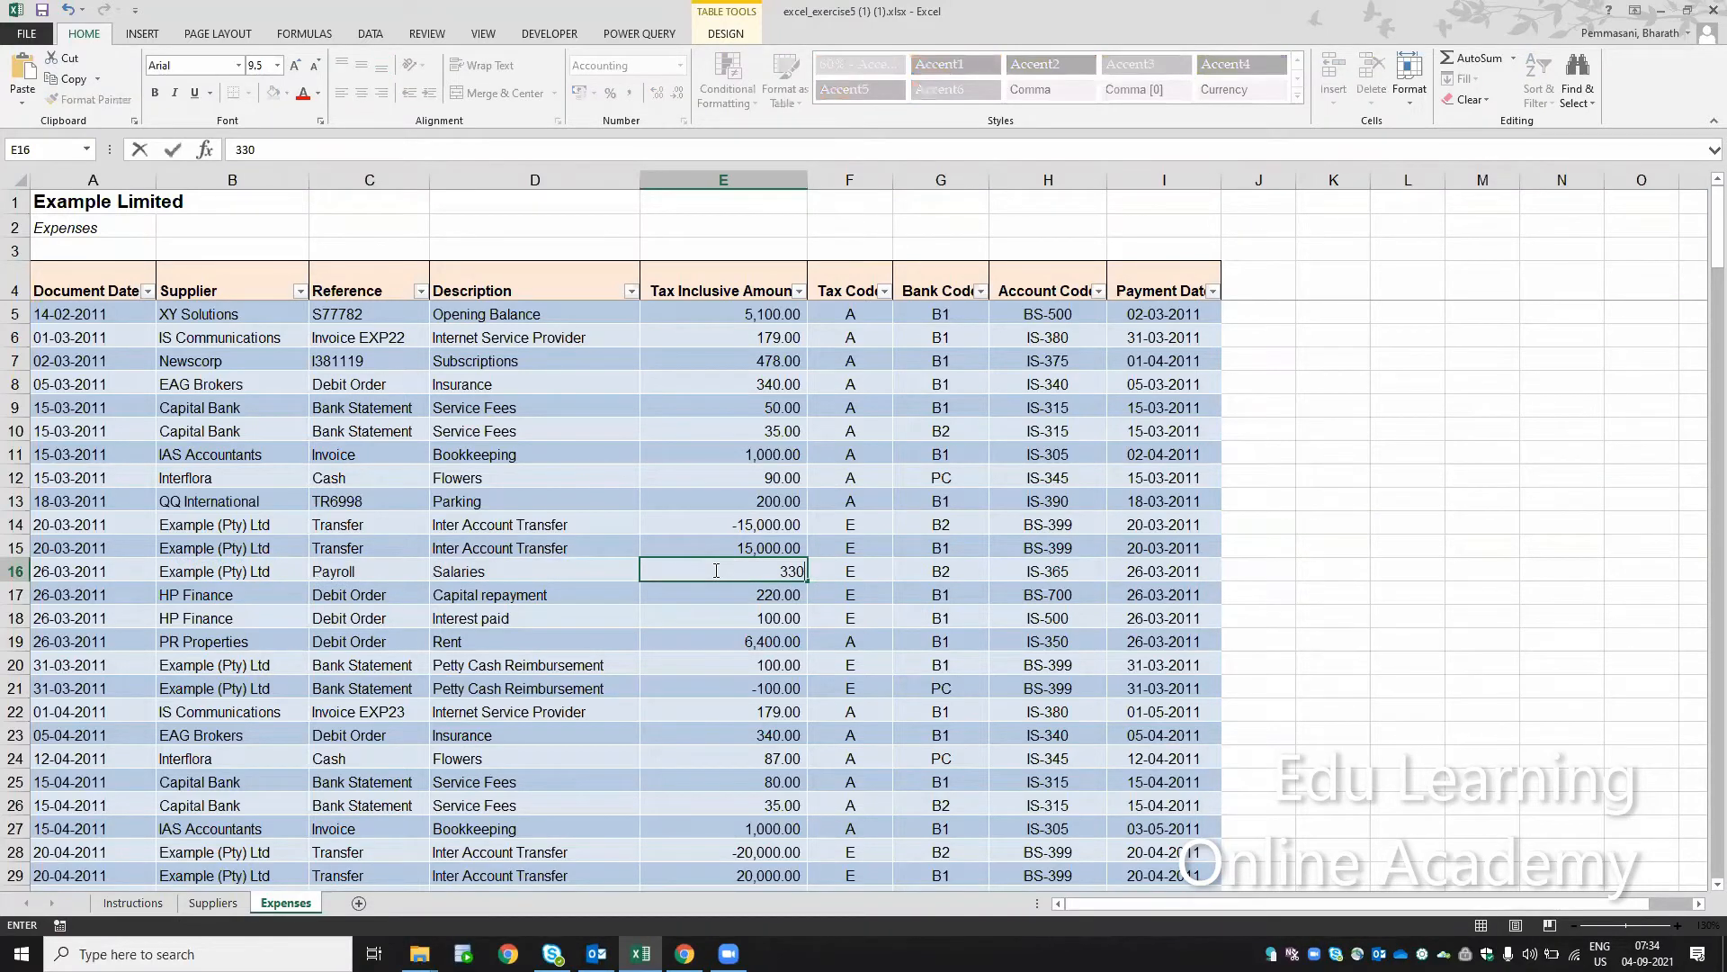
text(00)
key(Return)
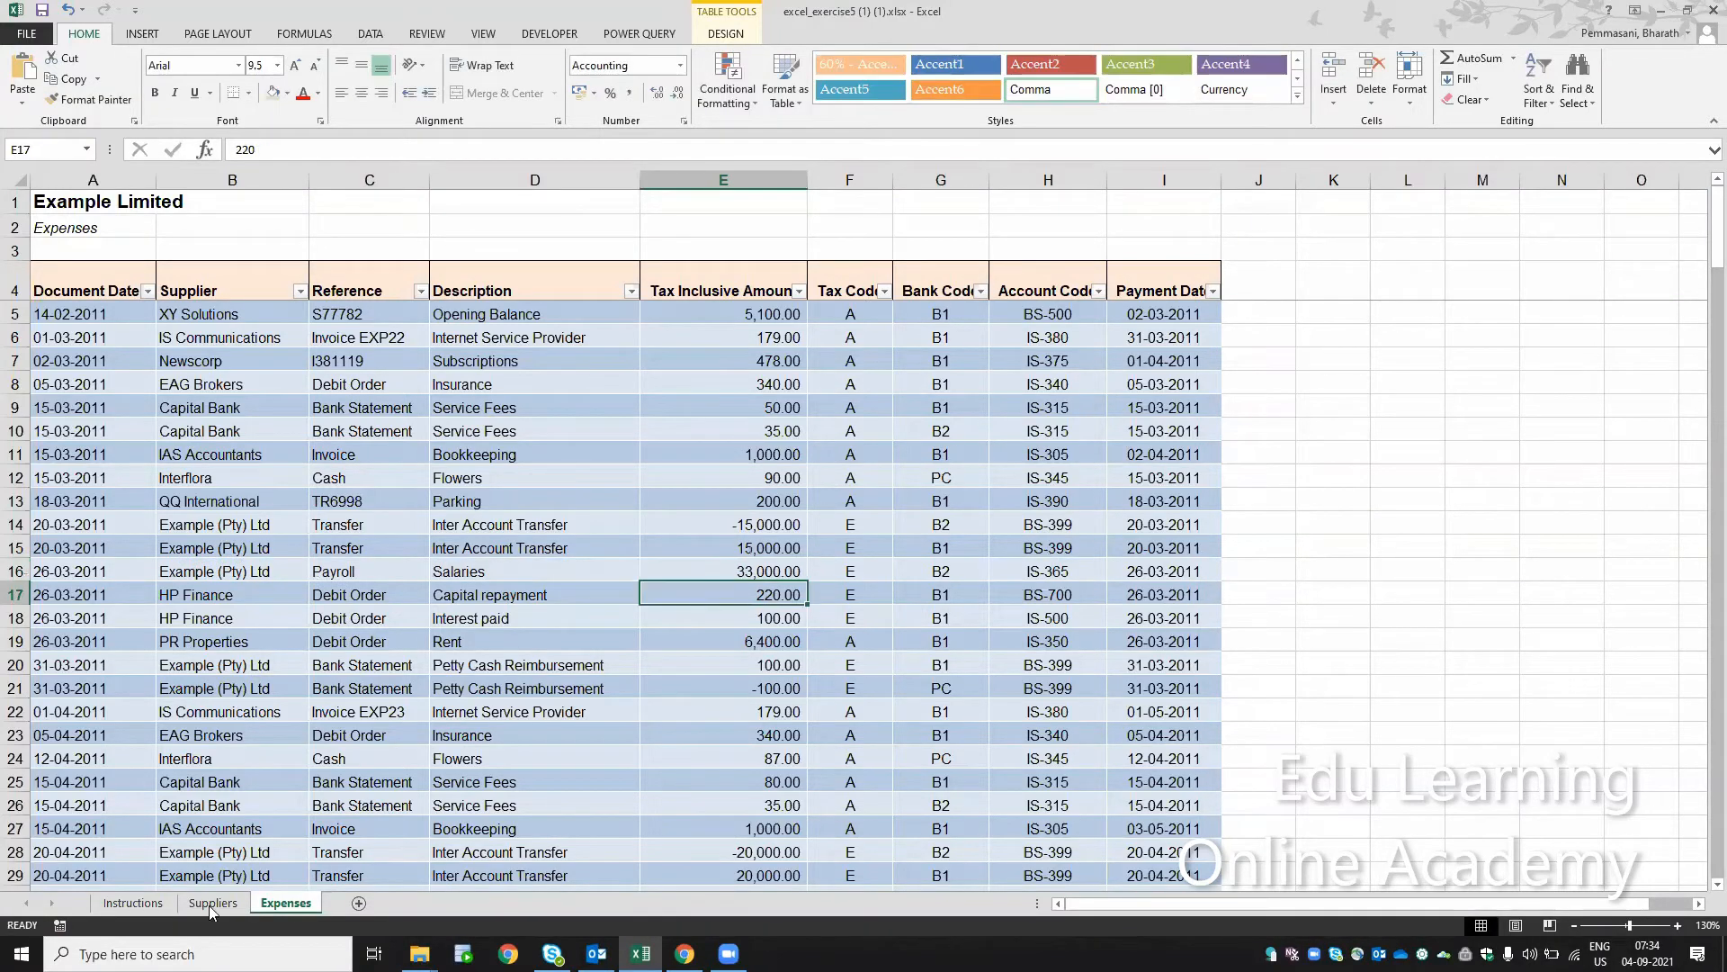
Shade the step 10 task in cell B13 of the Instructions sheet green
click(192, 904)
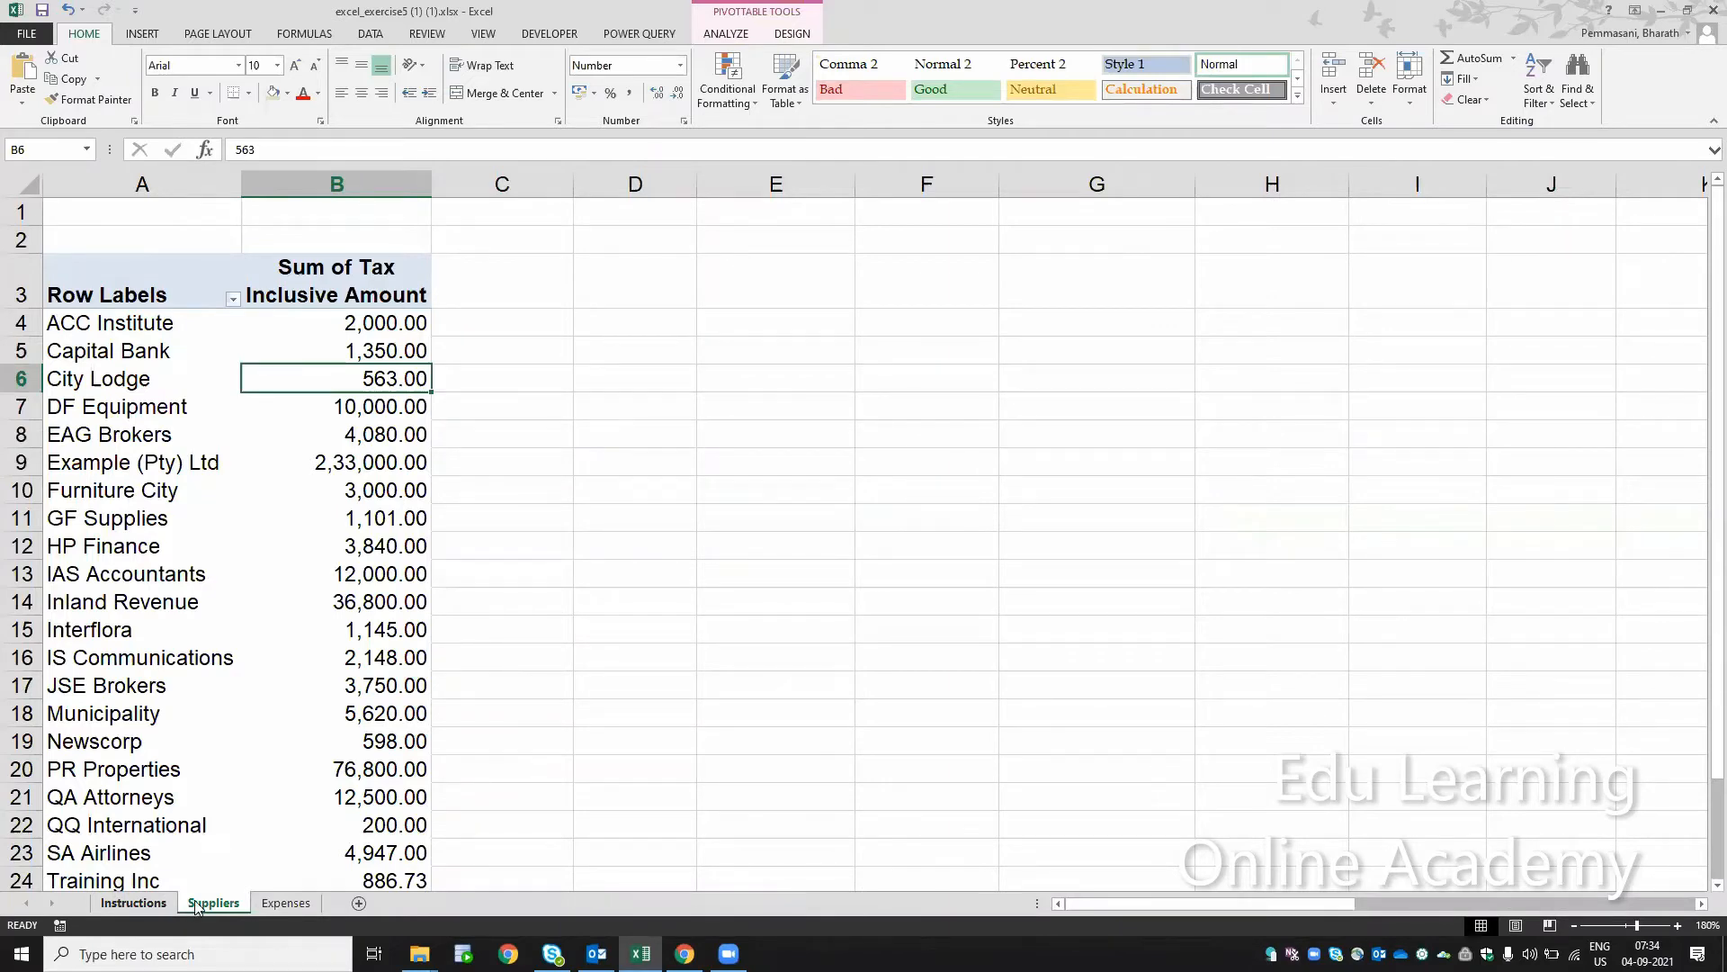
click(157, 909)
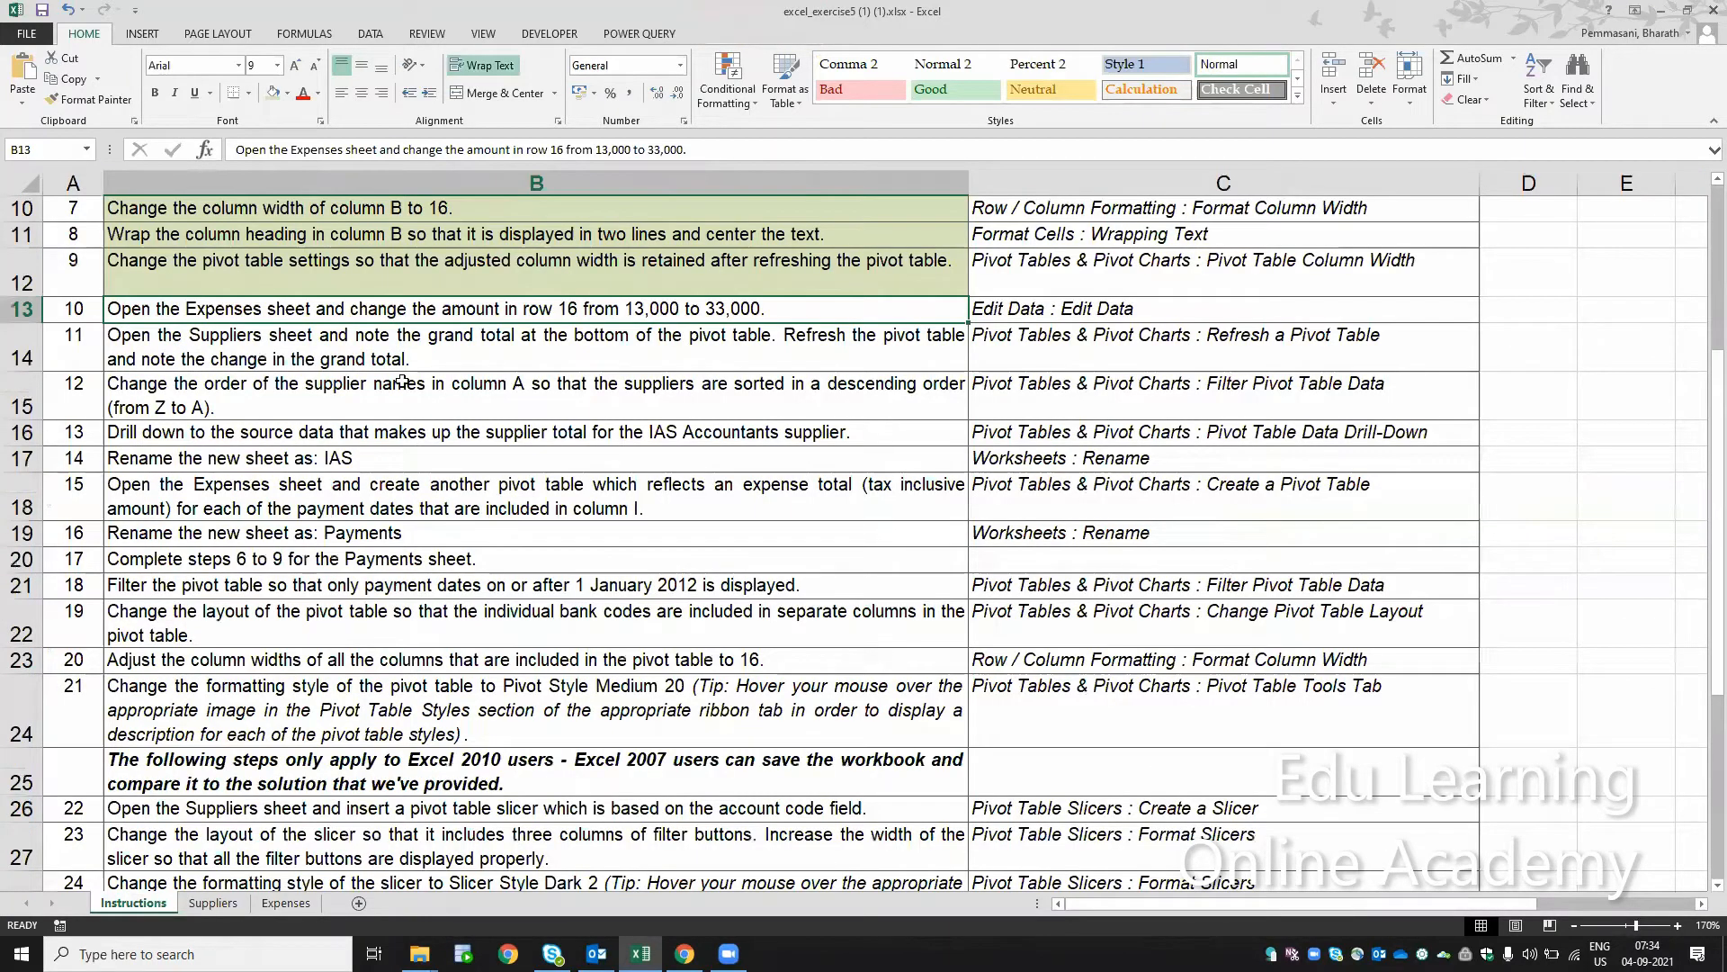
click(213, 902)
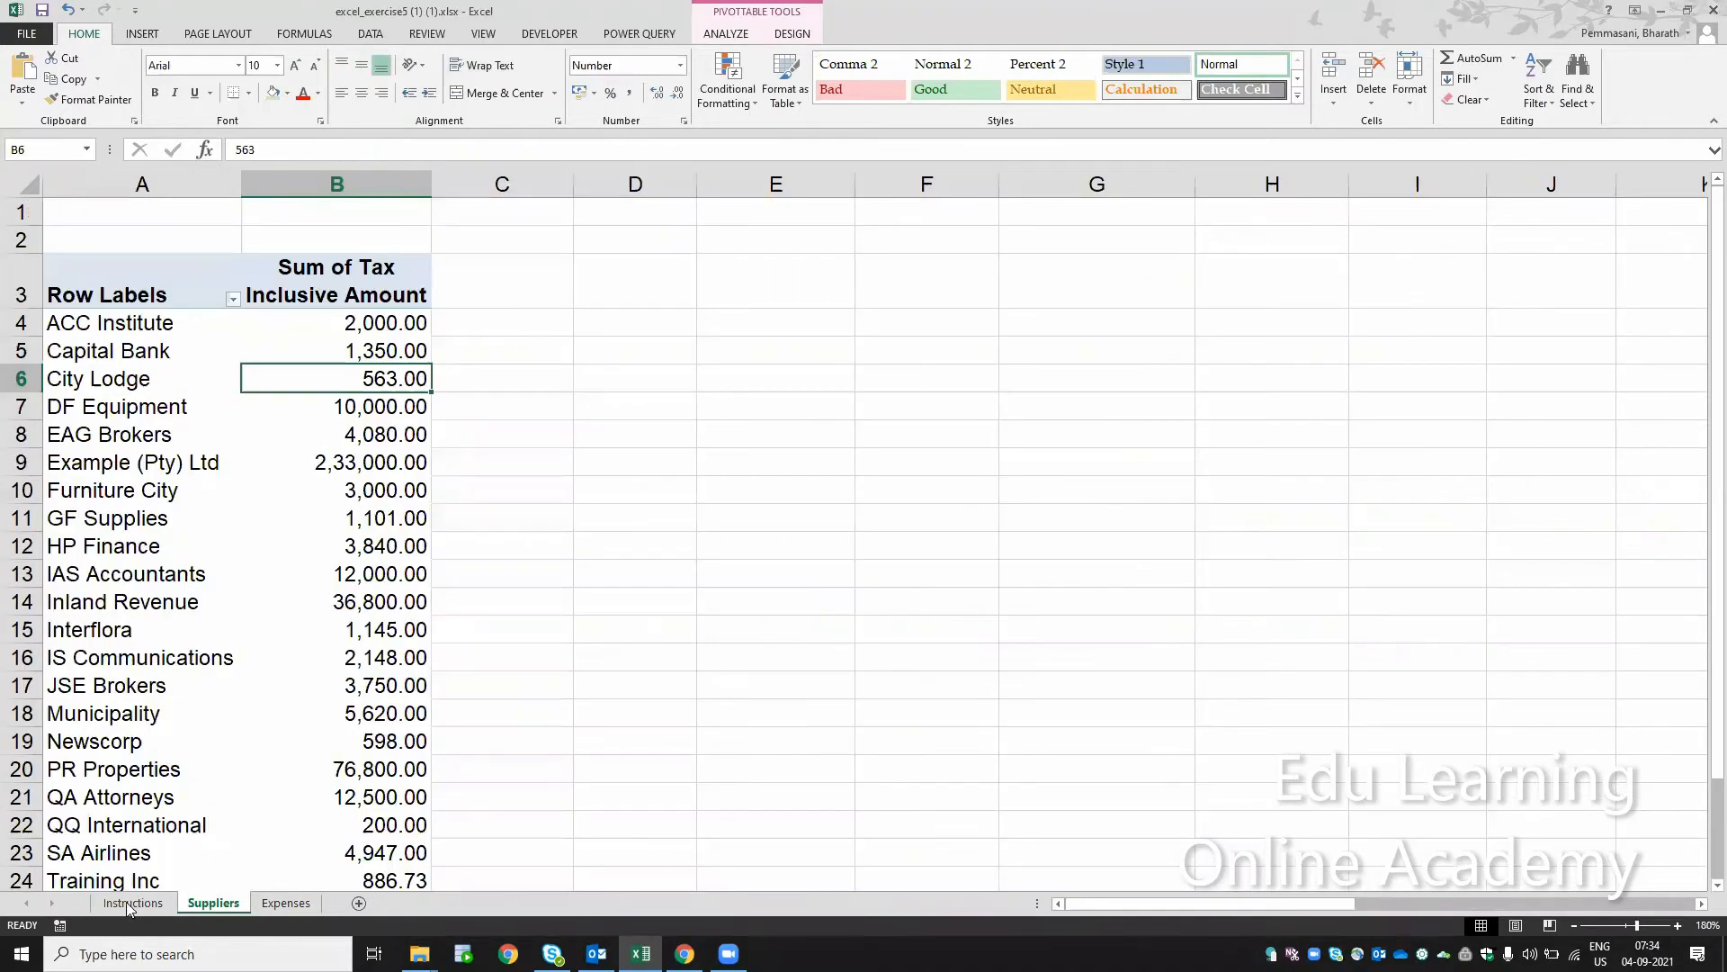
key(ctrl+Page_Up)
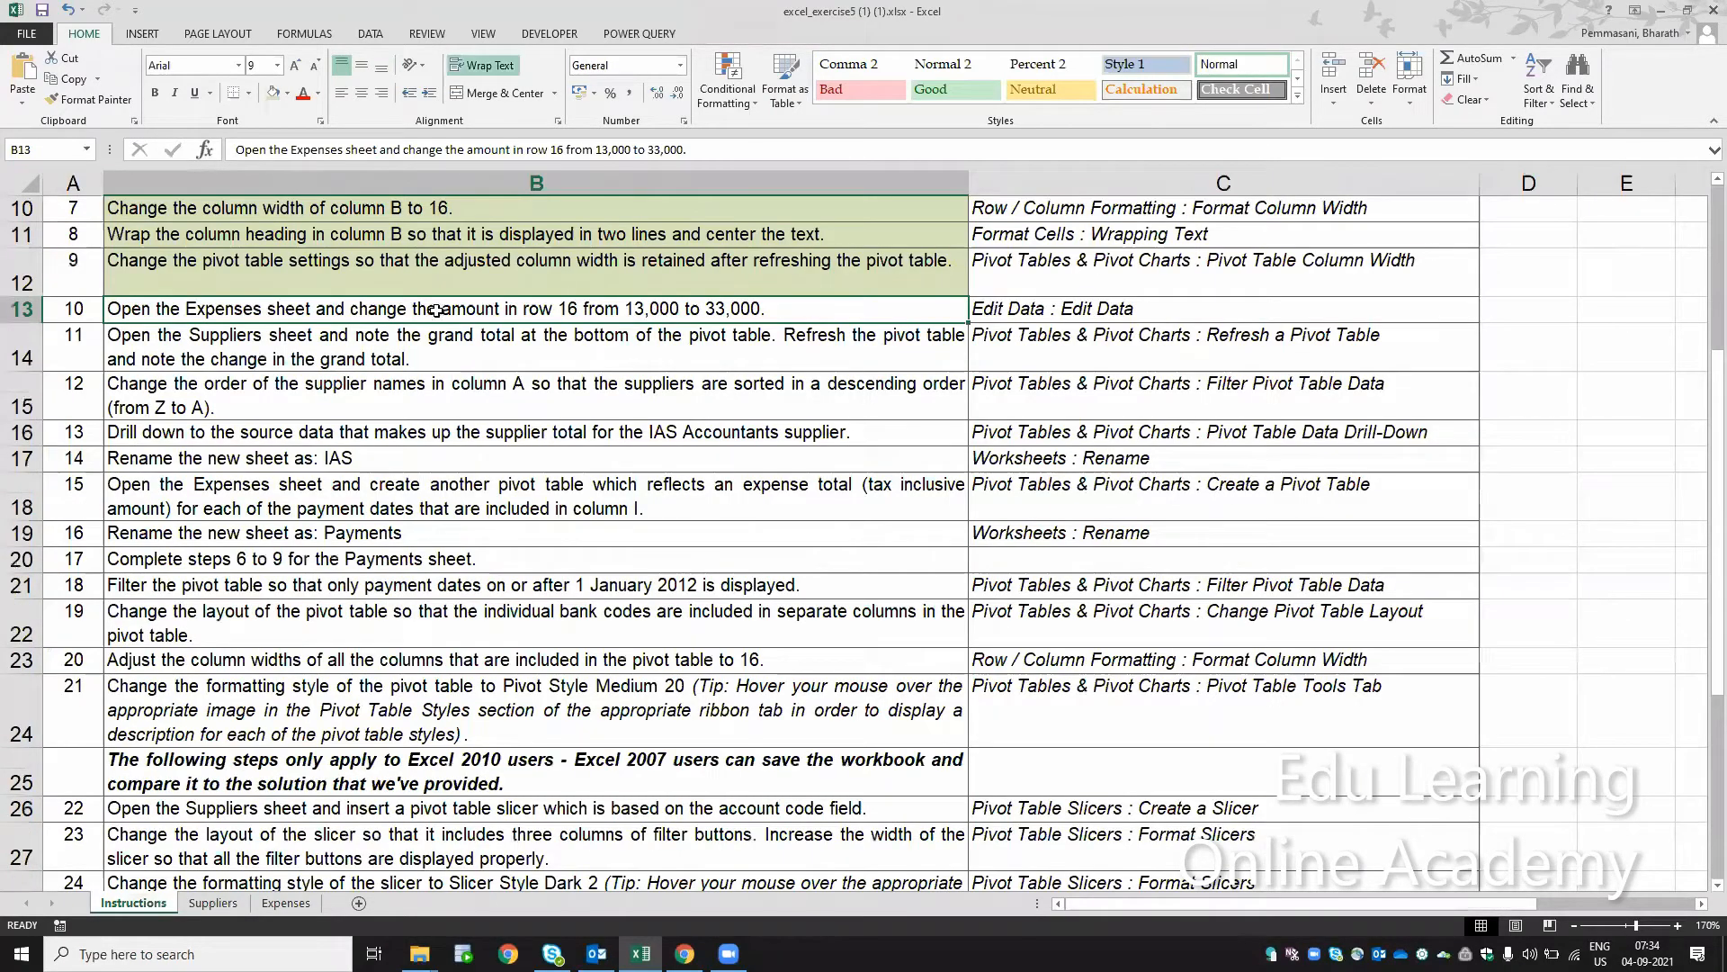
click(273, 94)
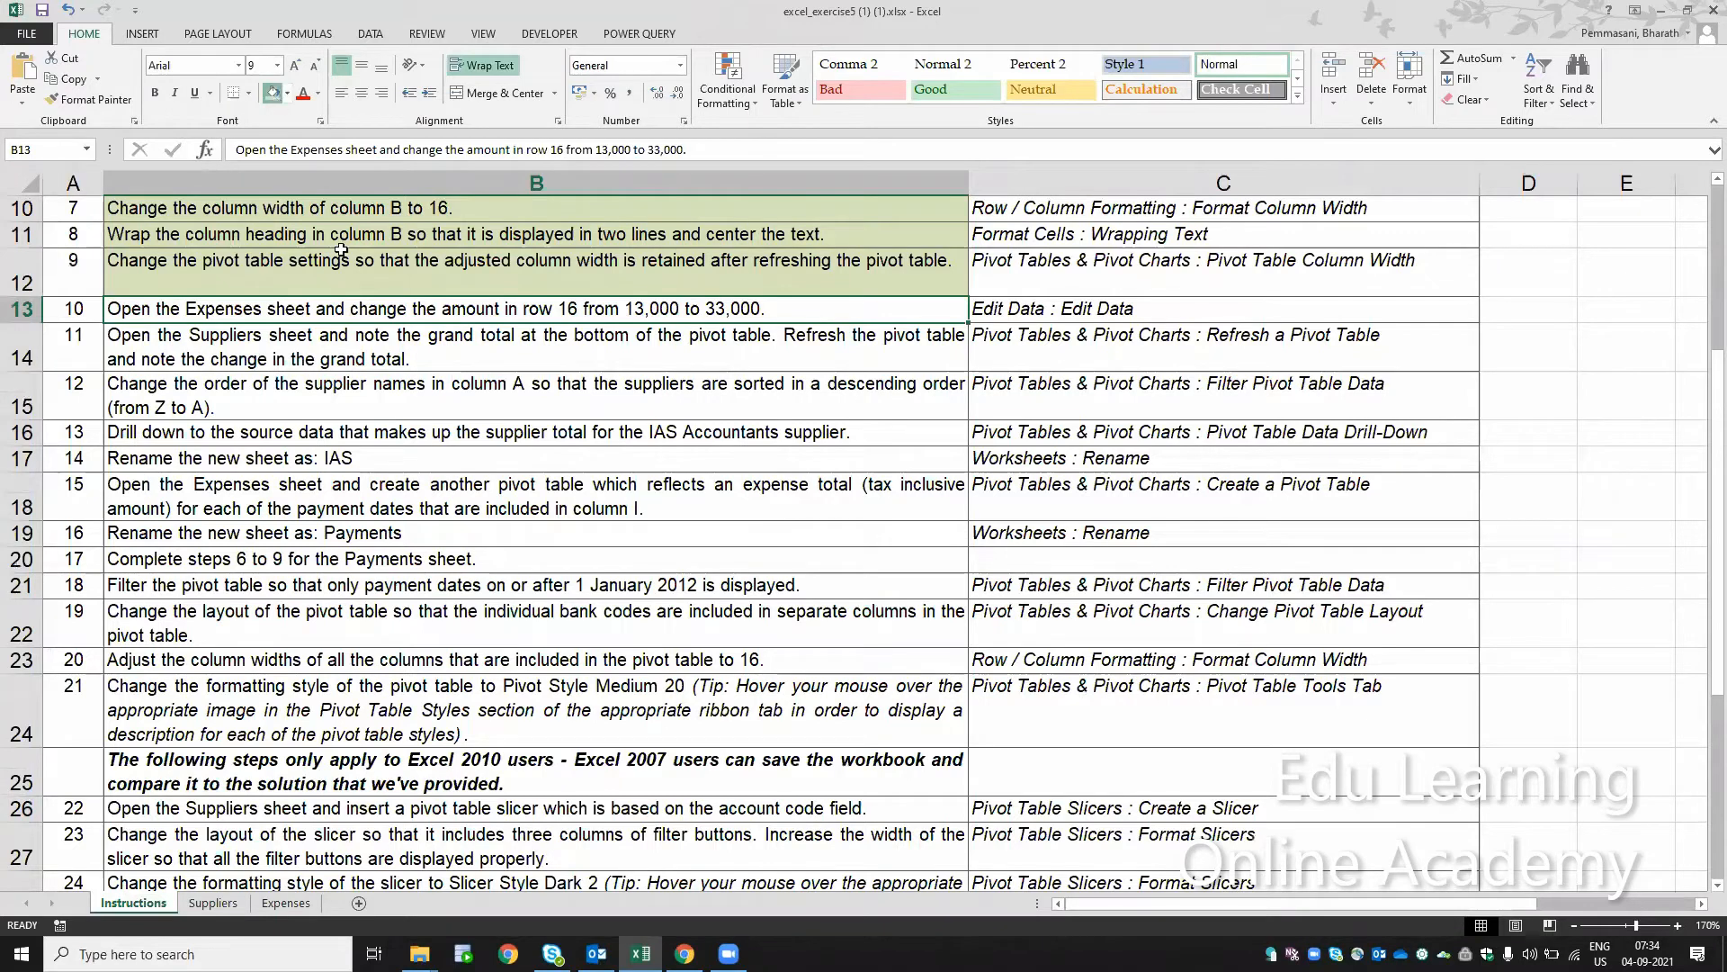
Copy the pivot table's grand total from cell B28 of the Suppliers sheet into cell E28 for comparison
click(320, 360)
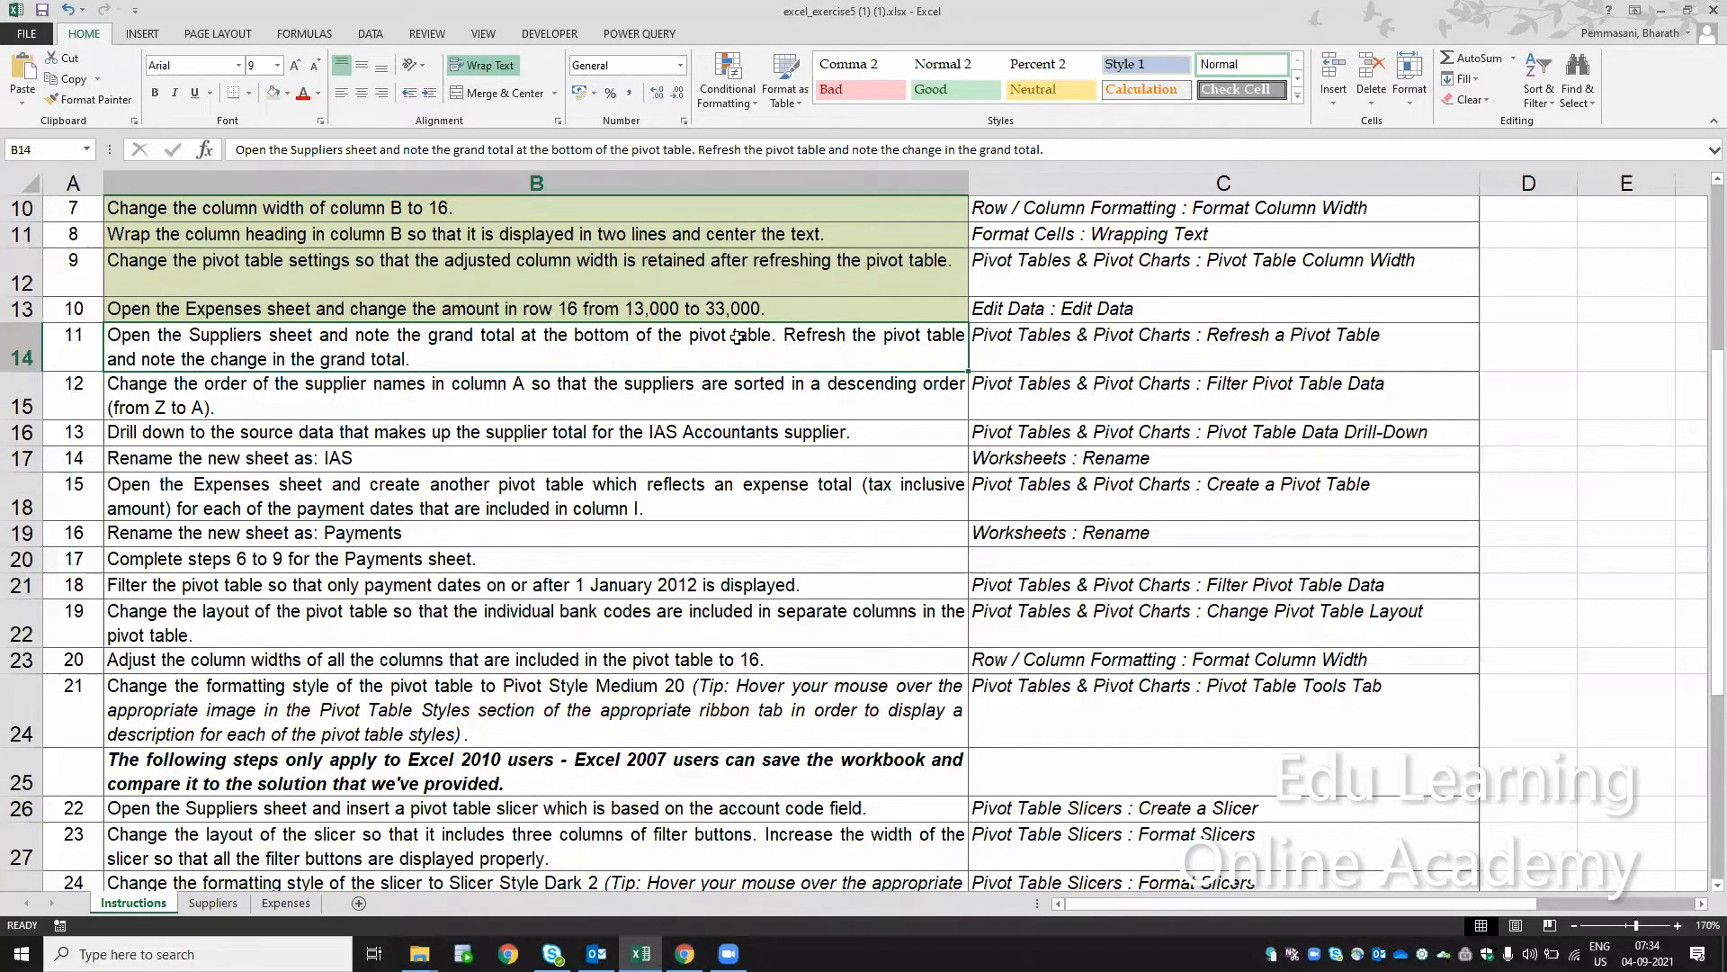
click(212, 903)
click(318, 675)
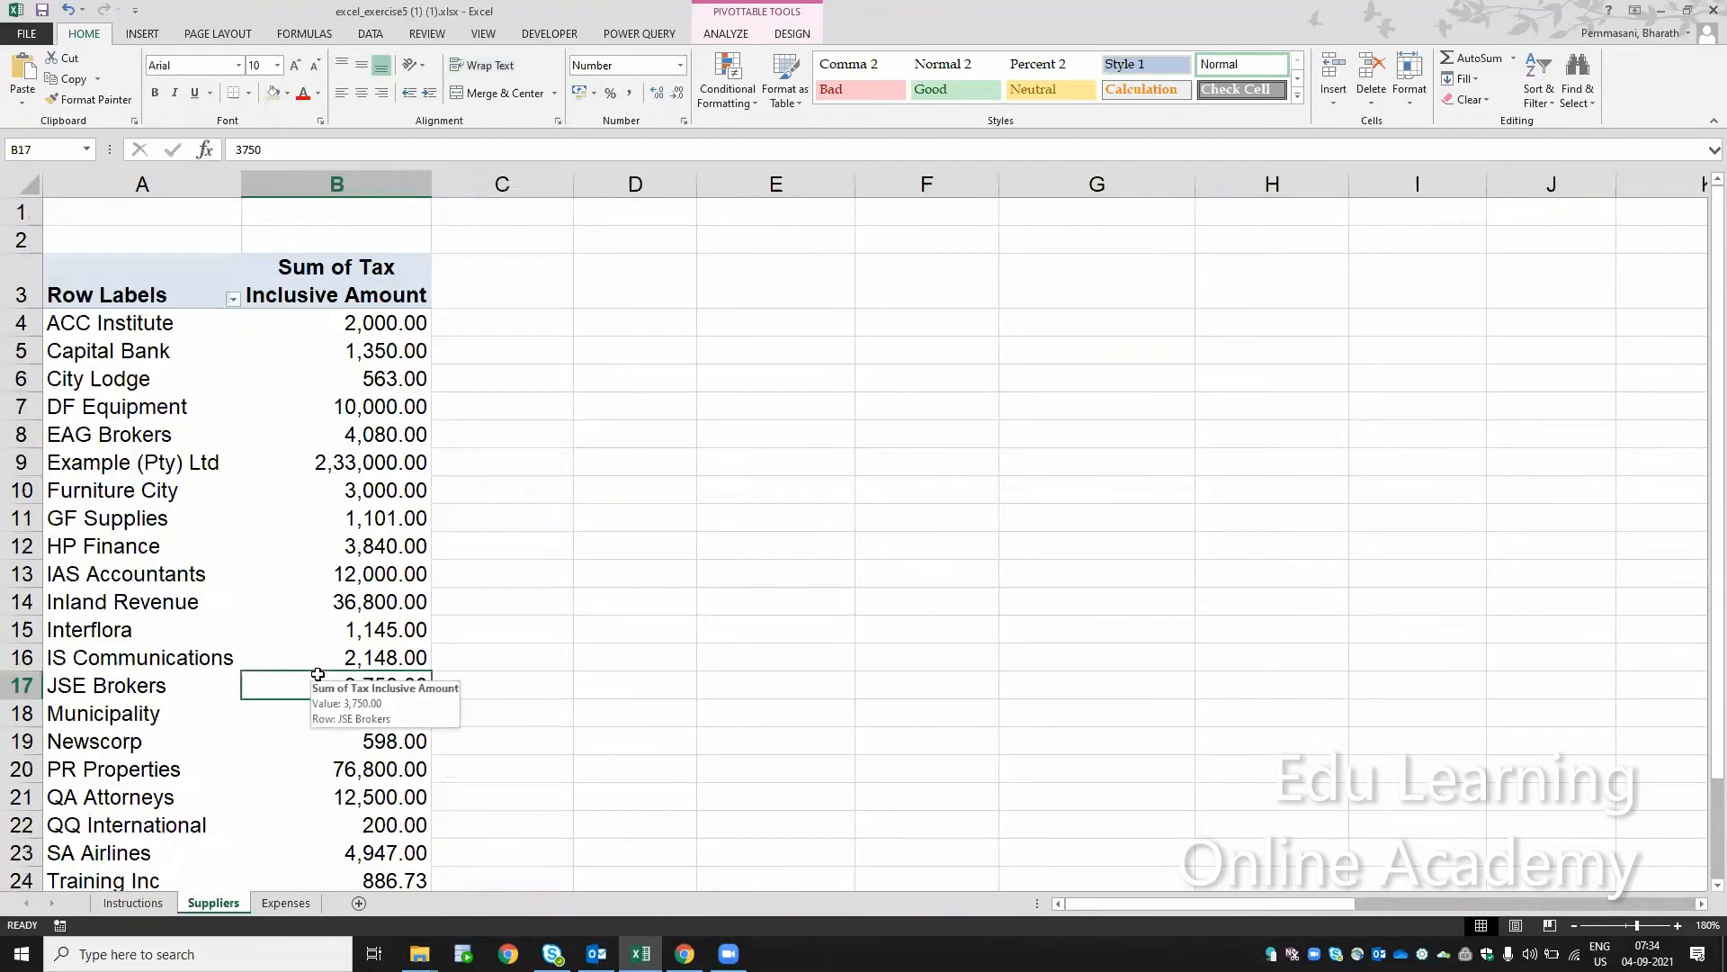
key(ctrl+Down)
key(ctrl+c)
key(Right)
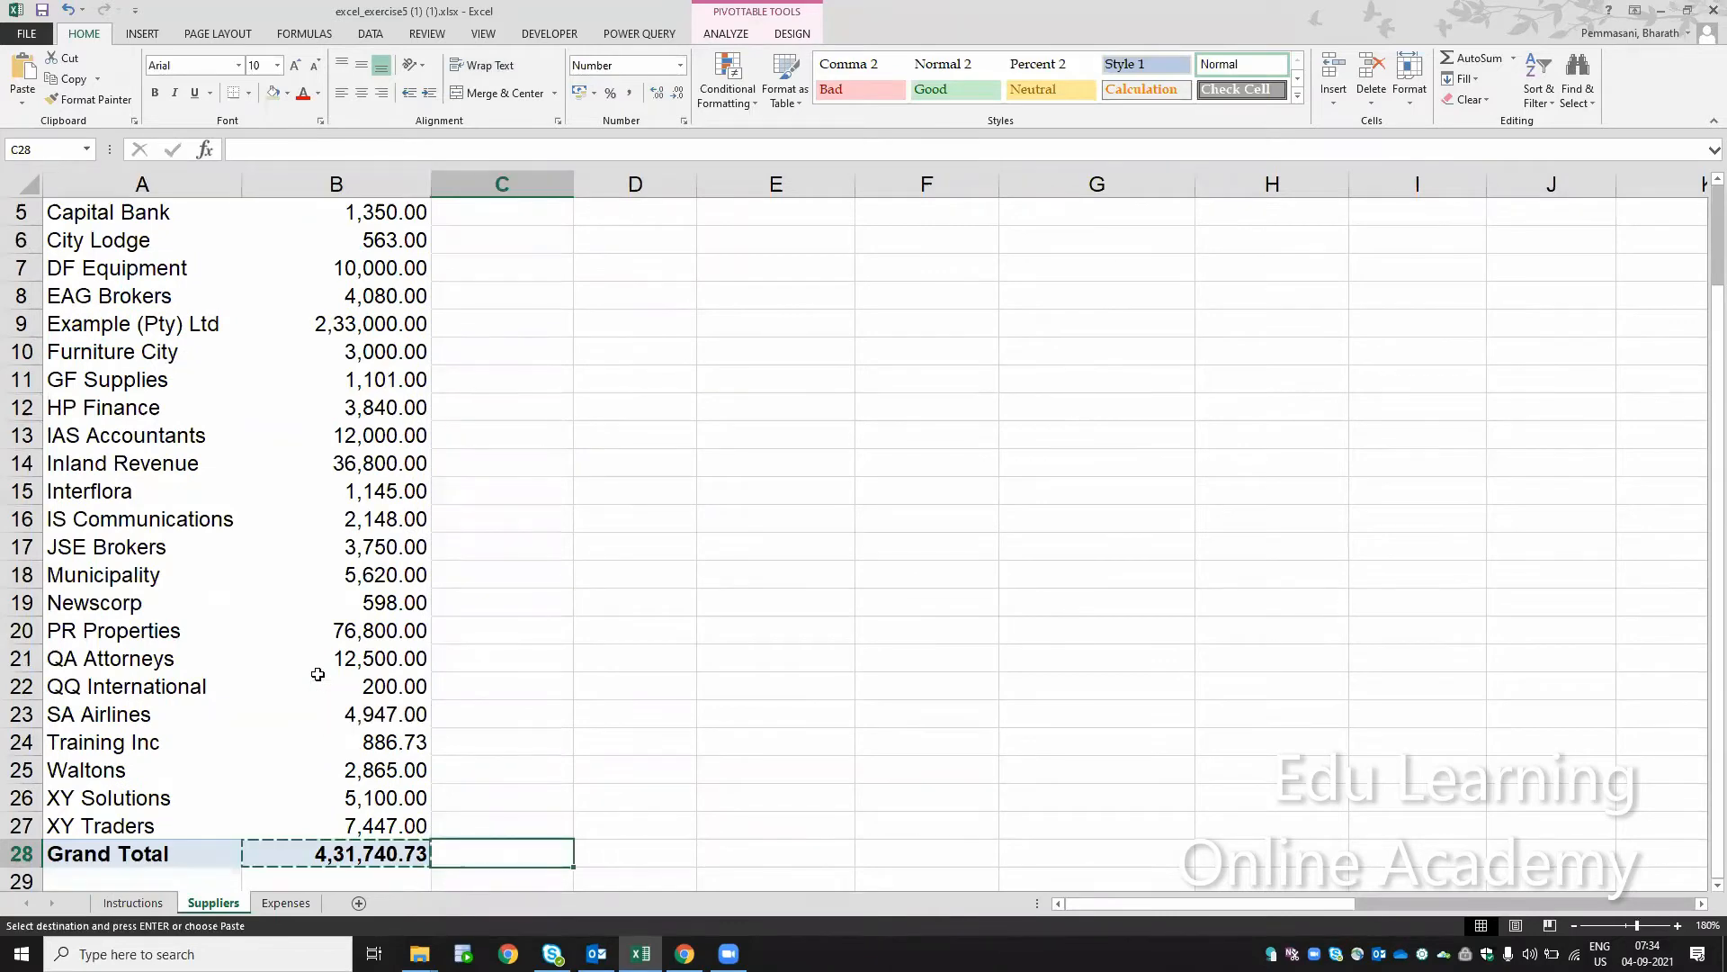
key(Right)
key(Right)
key(ctrl+v)
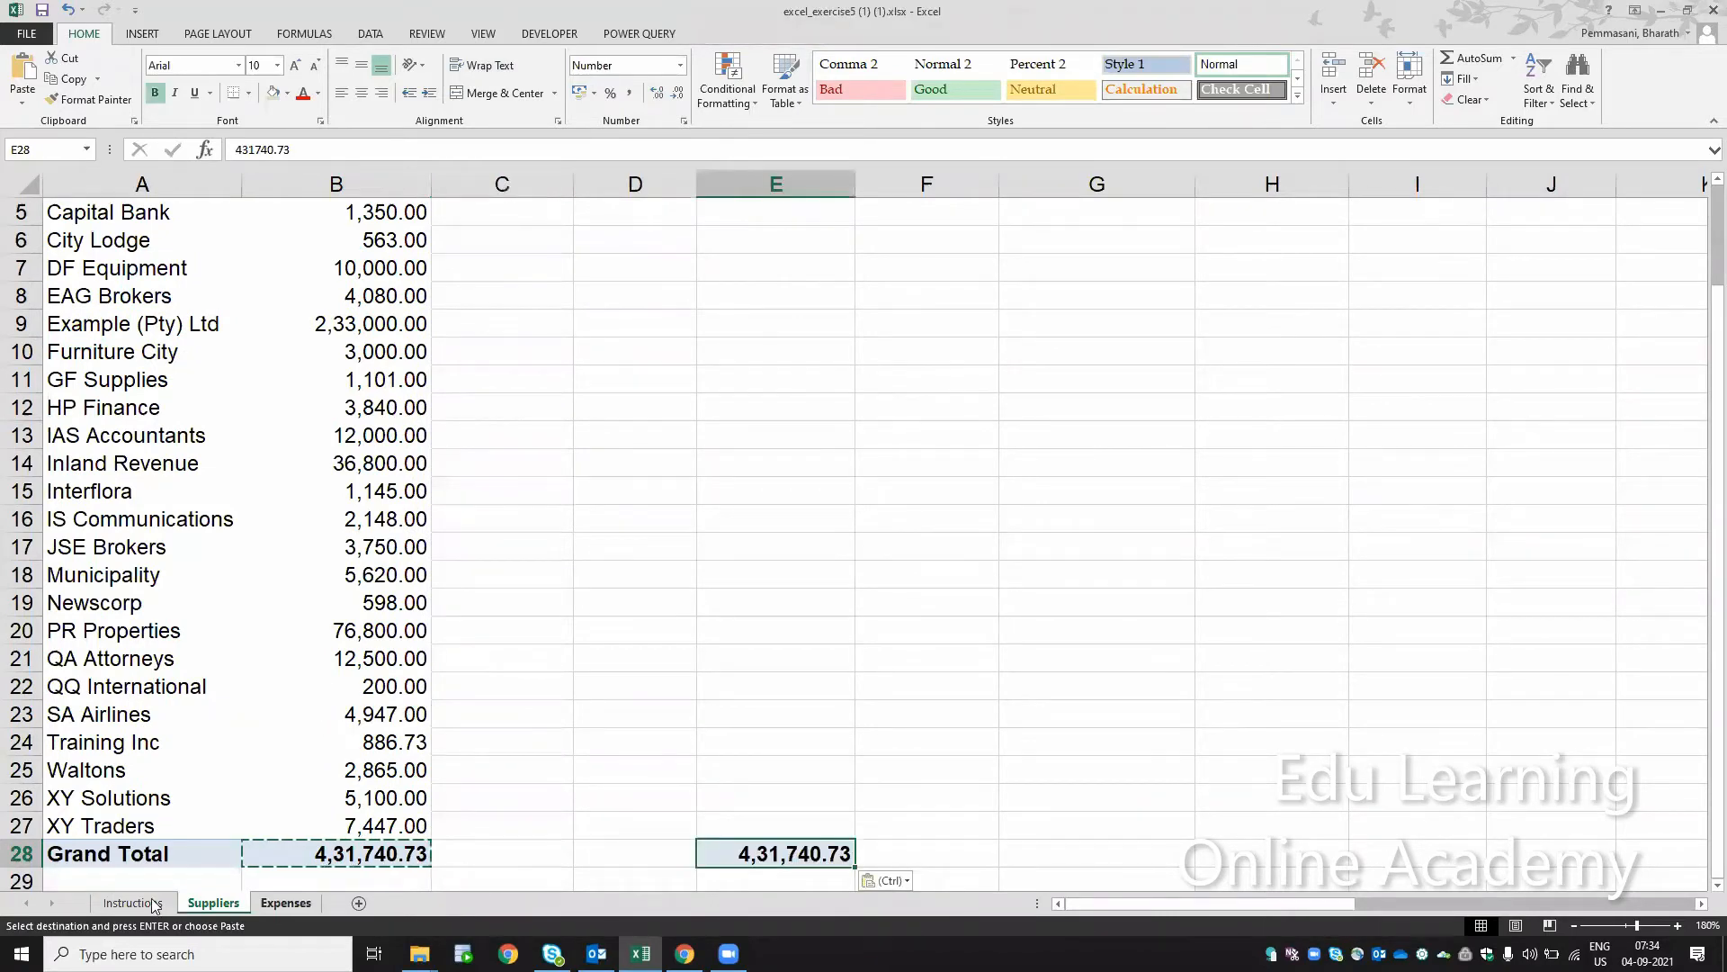
Recheck the step 11 task and refresh the pivot table on the Suppliers sheet
click(155, 904)
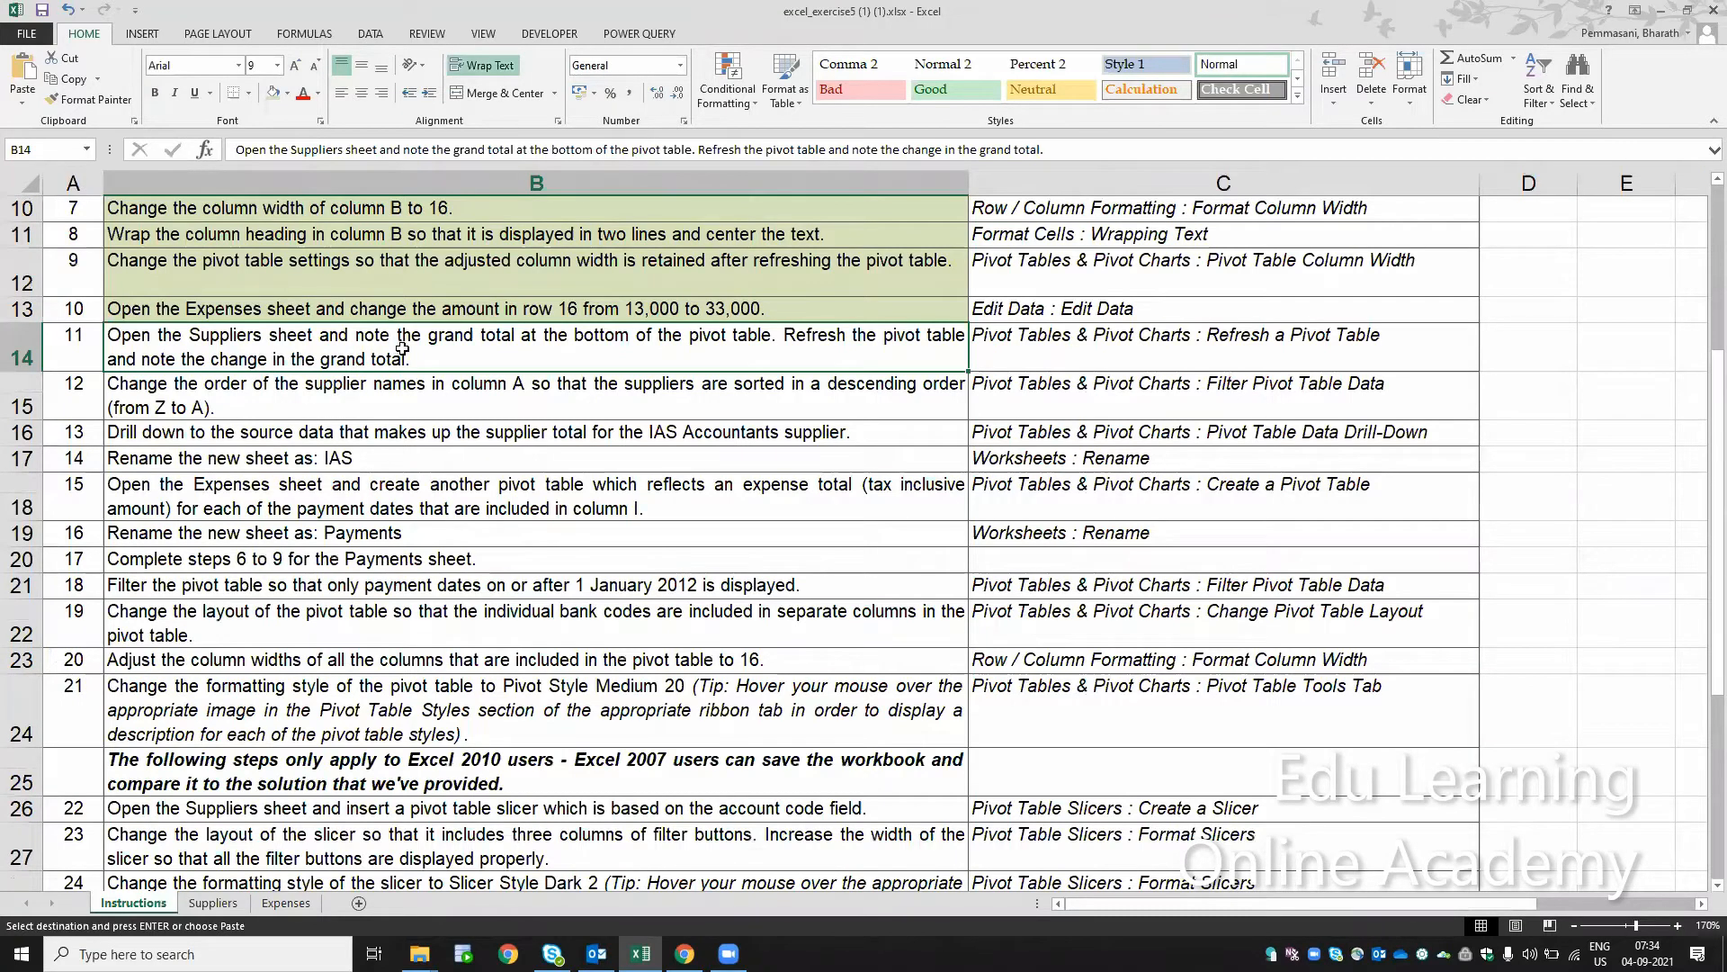
click(228, 906)
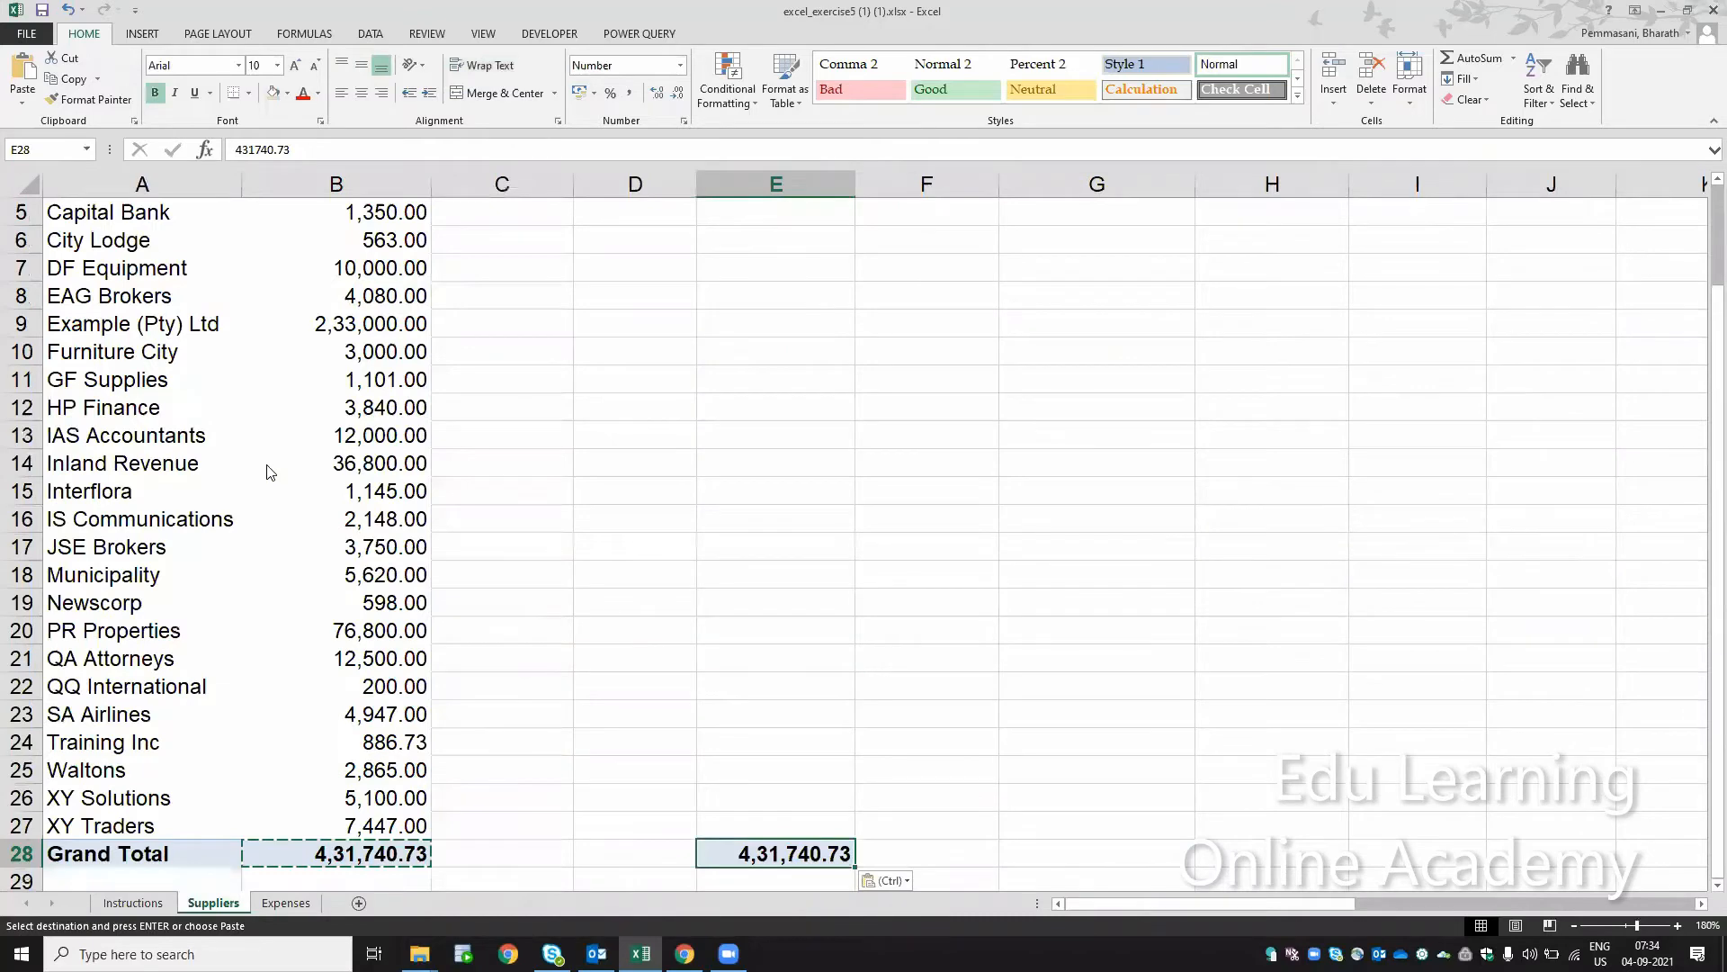
right_click(268, 470)
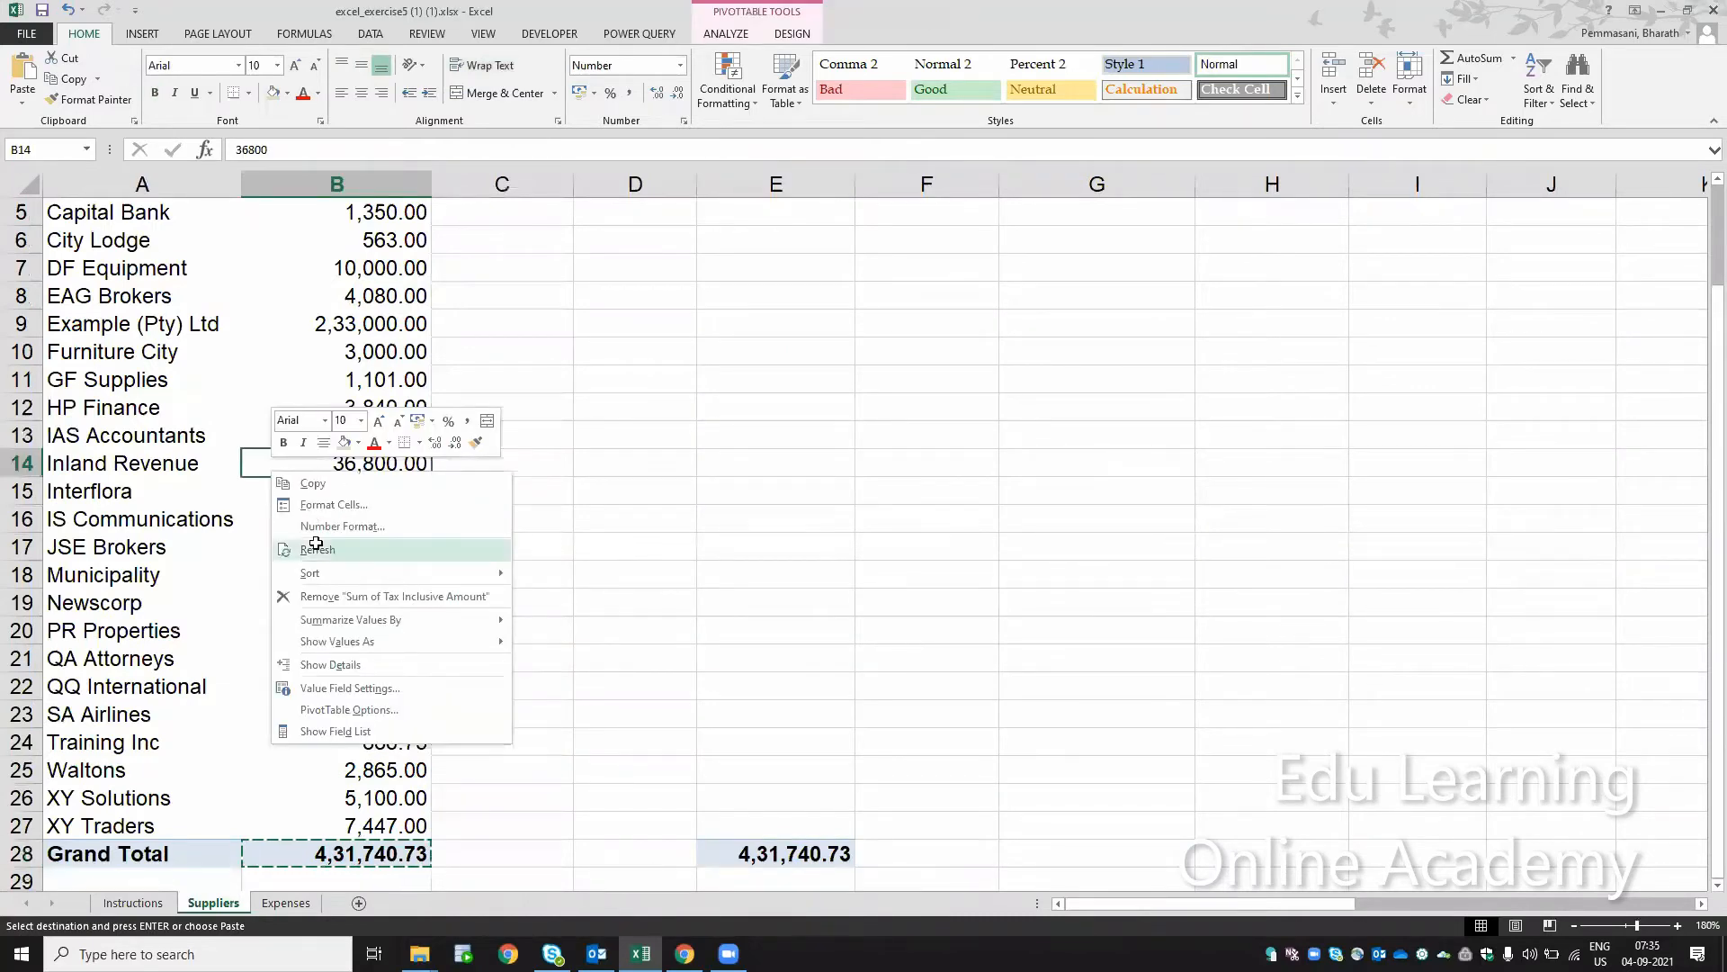
click(316, 547)
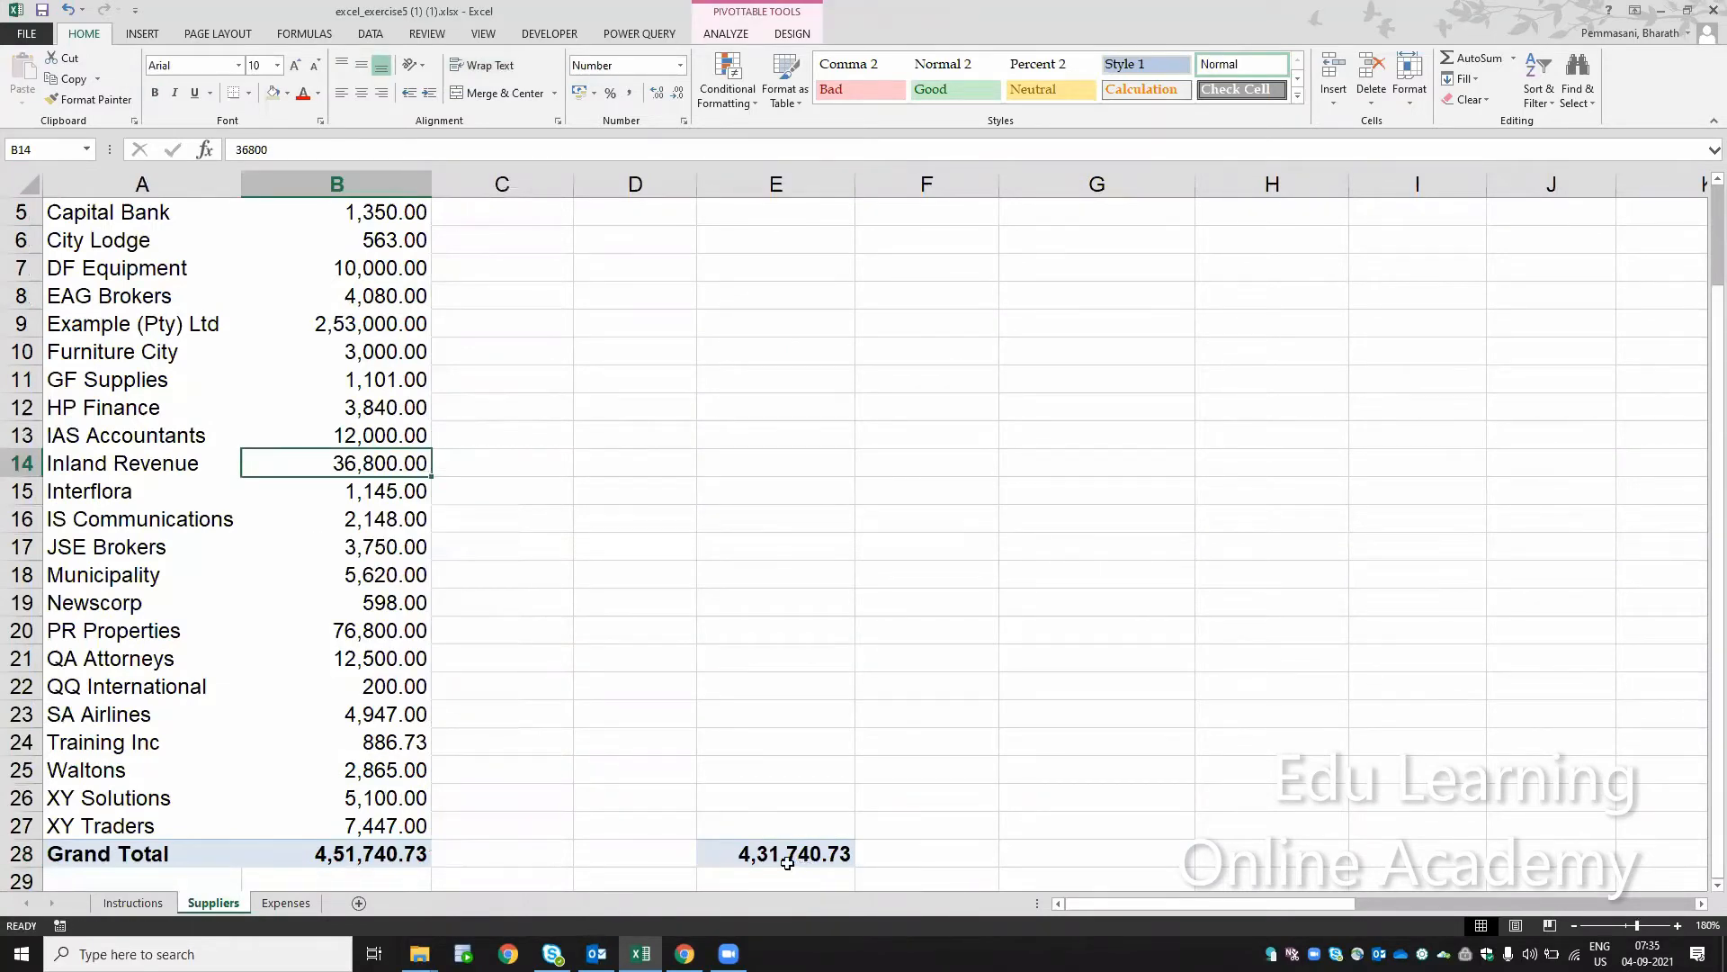
Compare the refreshed grand total in B28 with the copied total in E28 and the edited amount in row 16 of Expenses
click(396, 855)
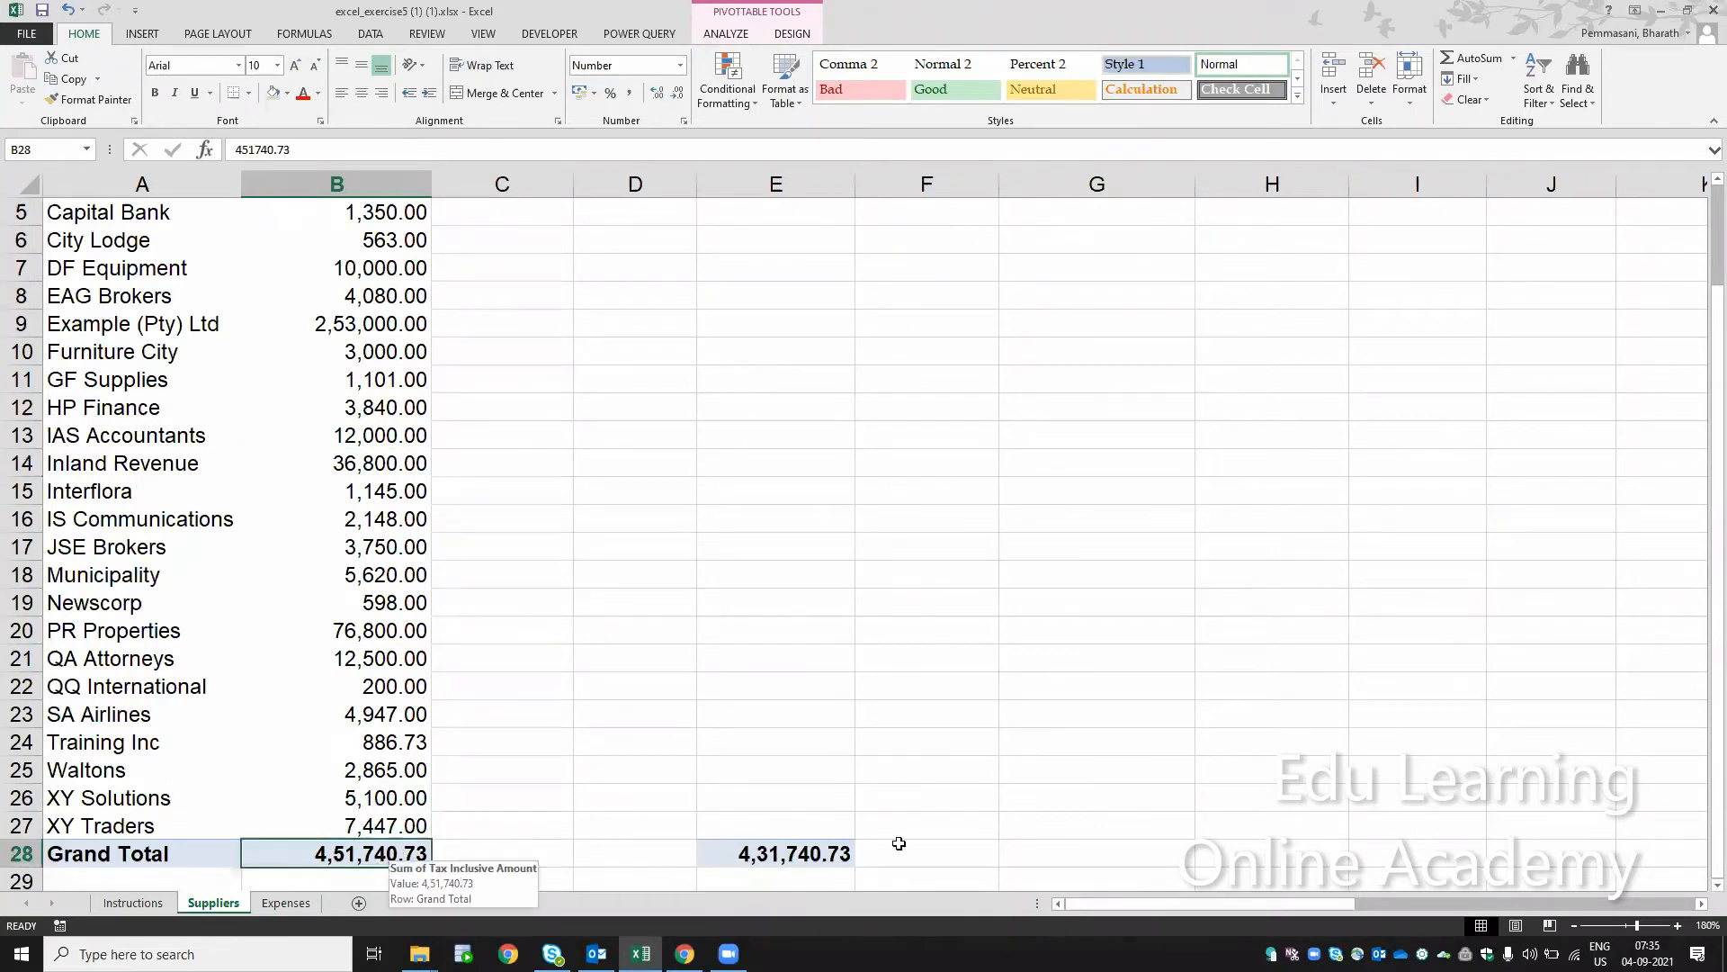
click(290, 903)
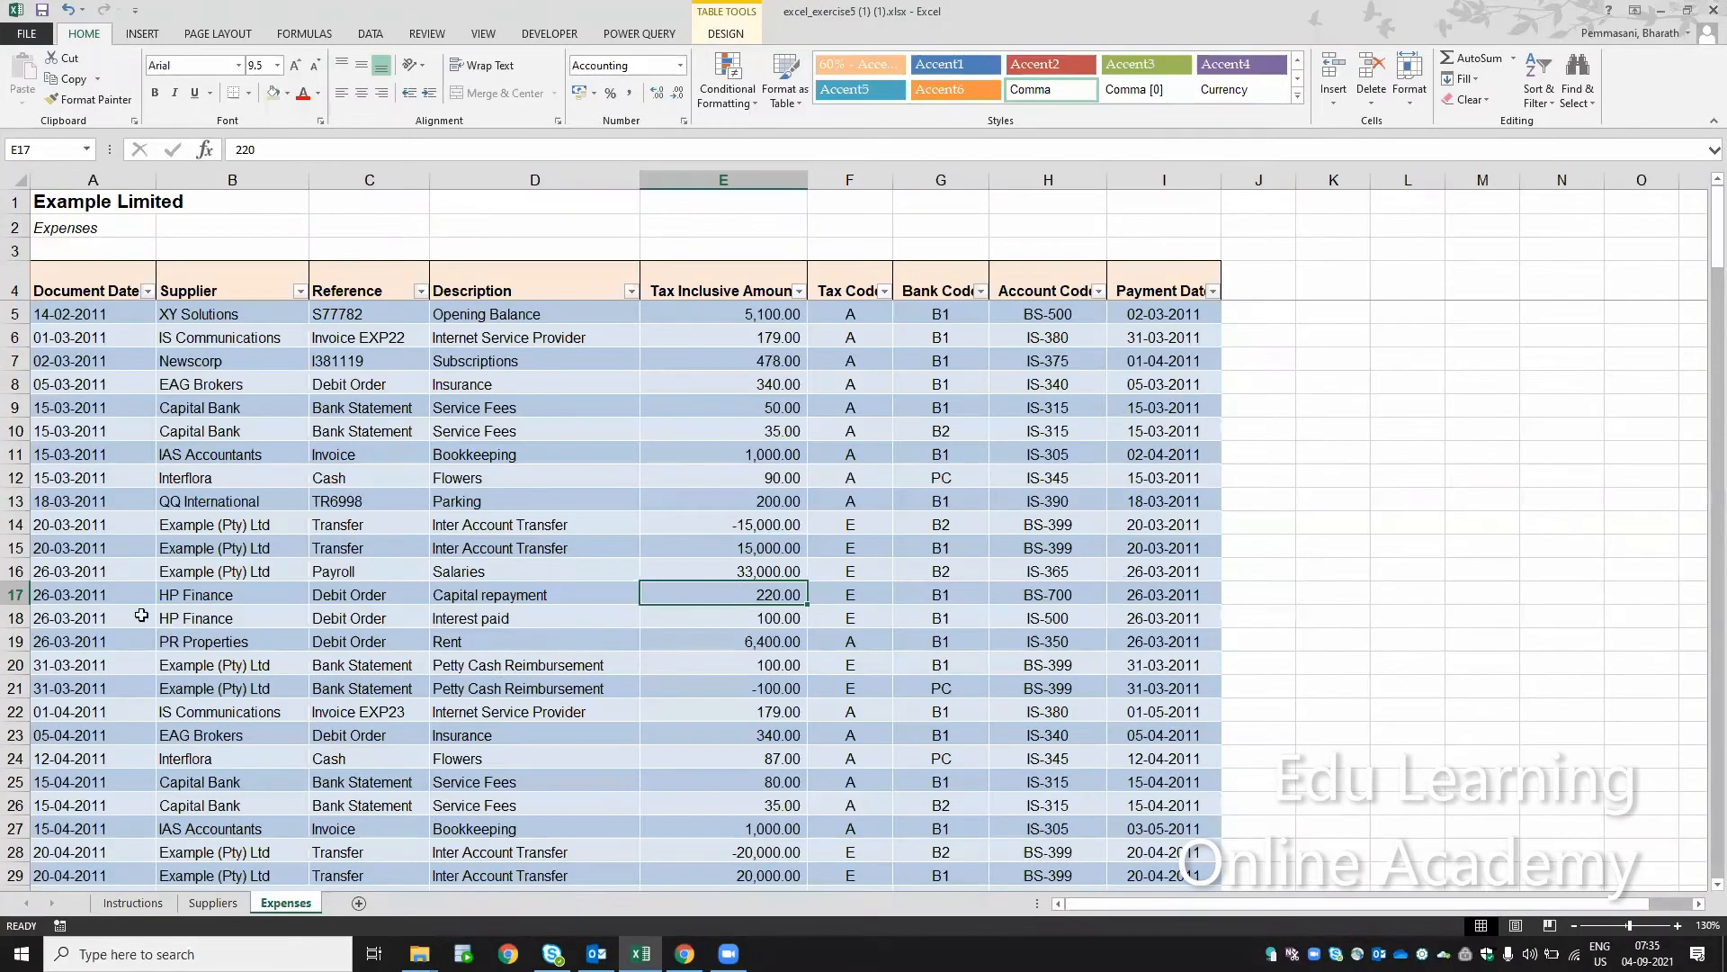
click(14, 571)
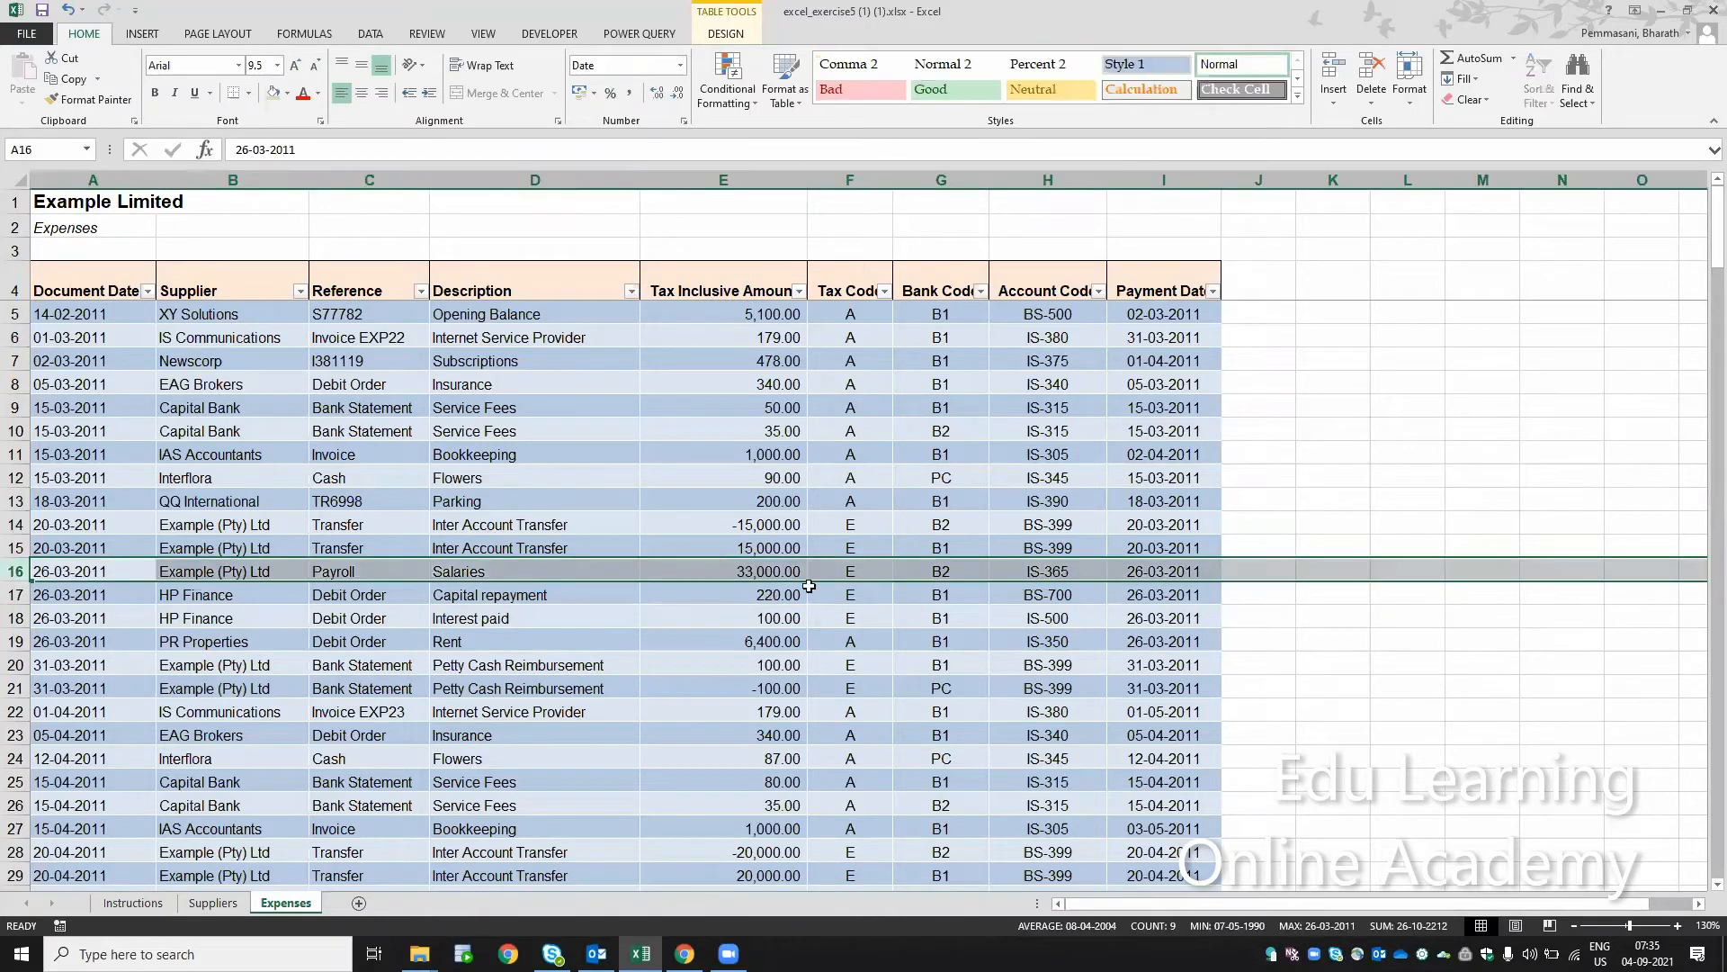
click(210, 903)
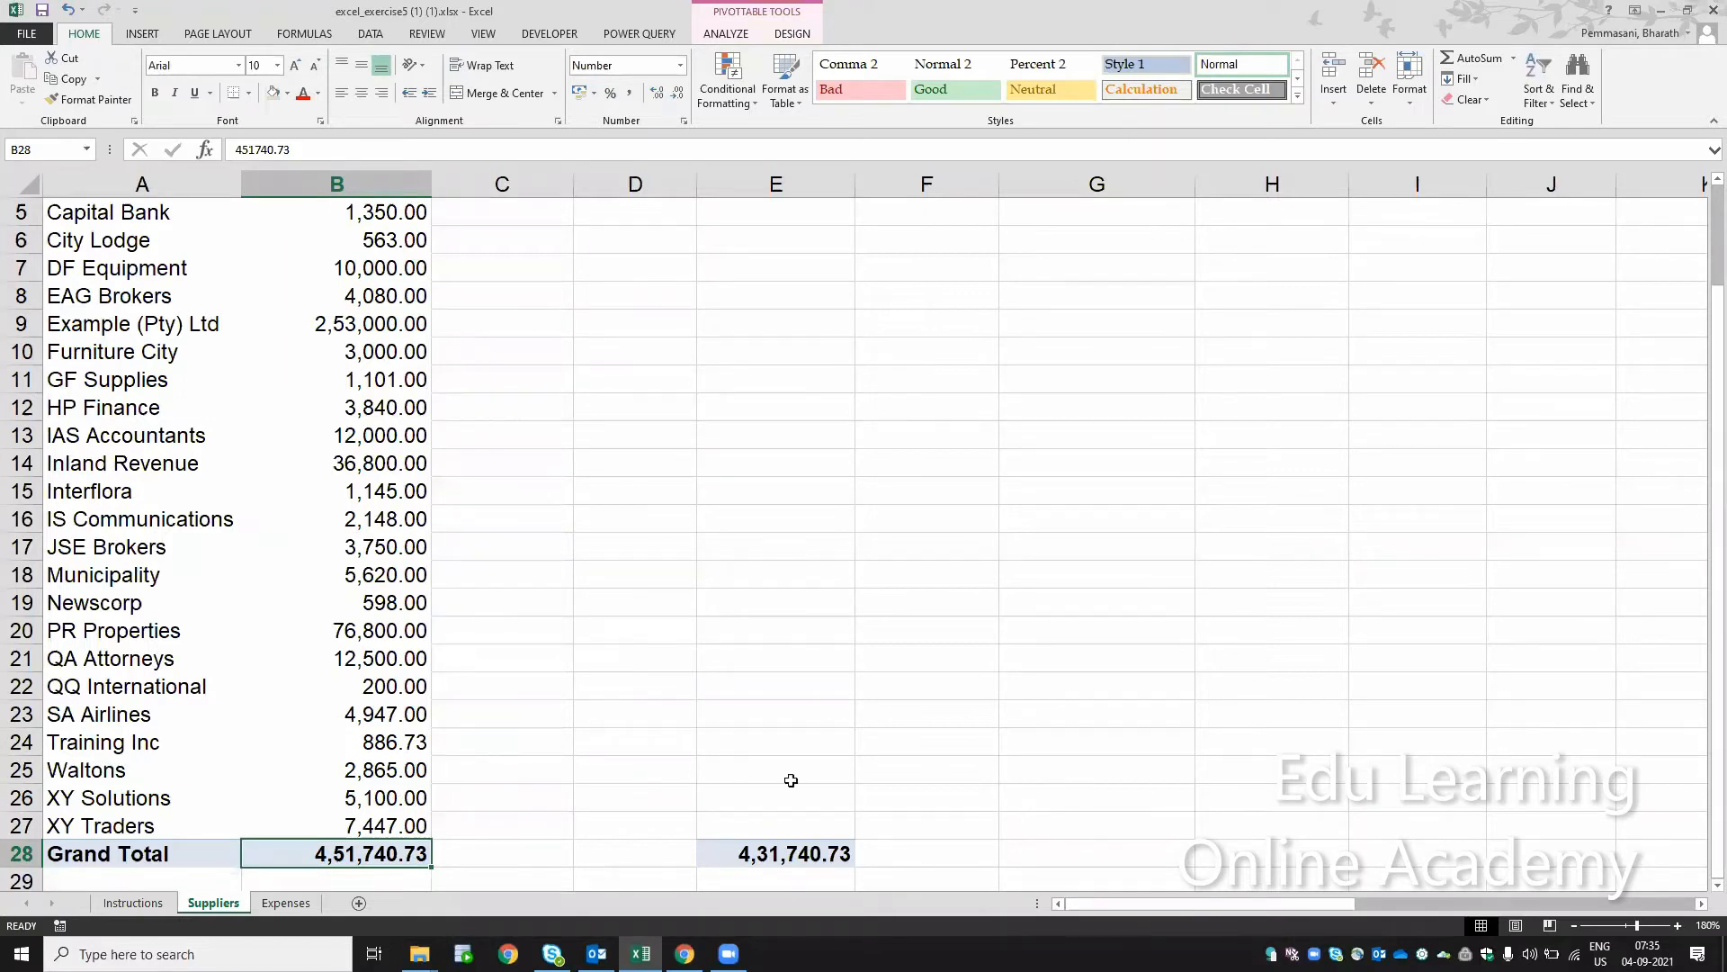
Clear the copied total and its formatting from cell E28 on the Suppliers sheet
click(779, 853)
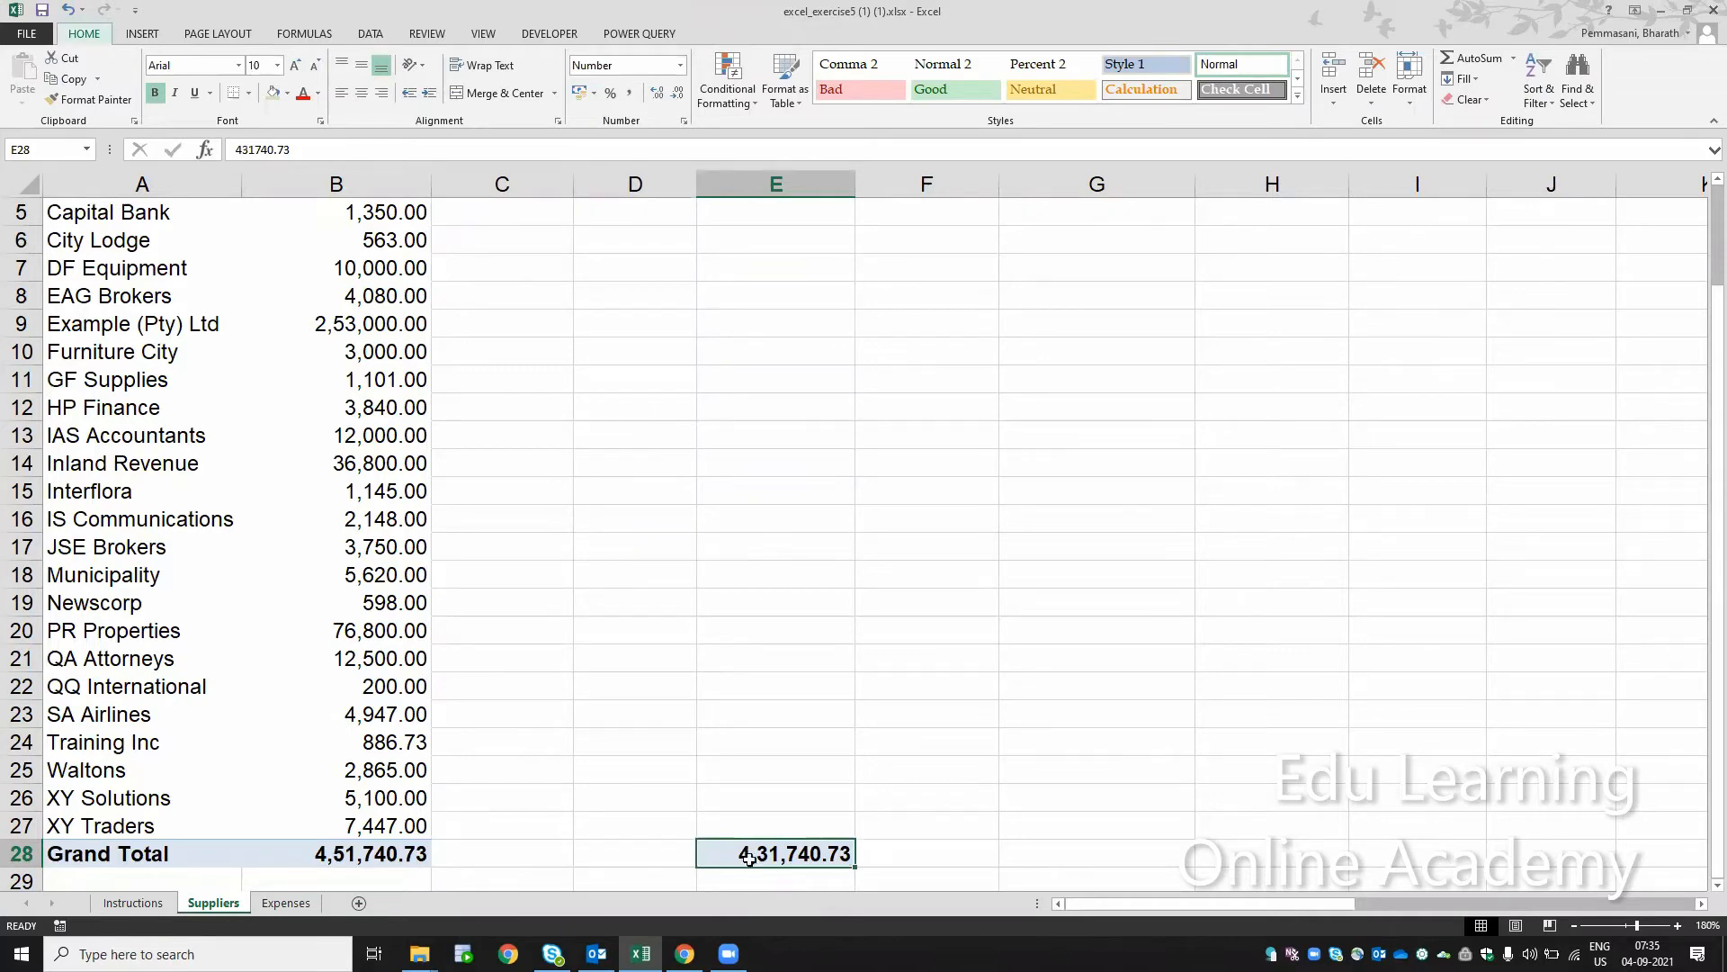
key(alt+h)
key(e)
key(a)
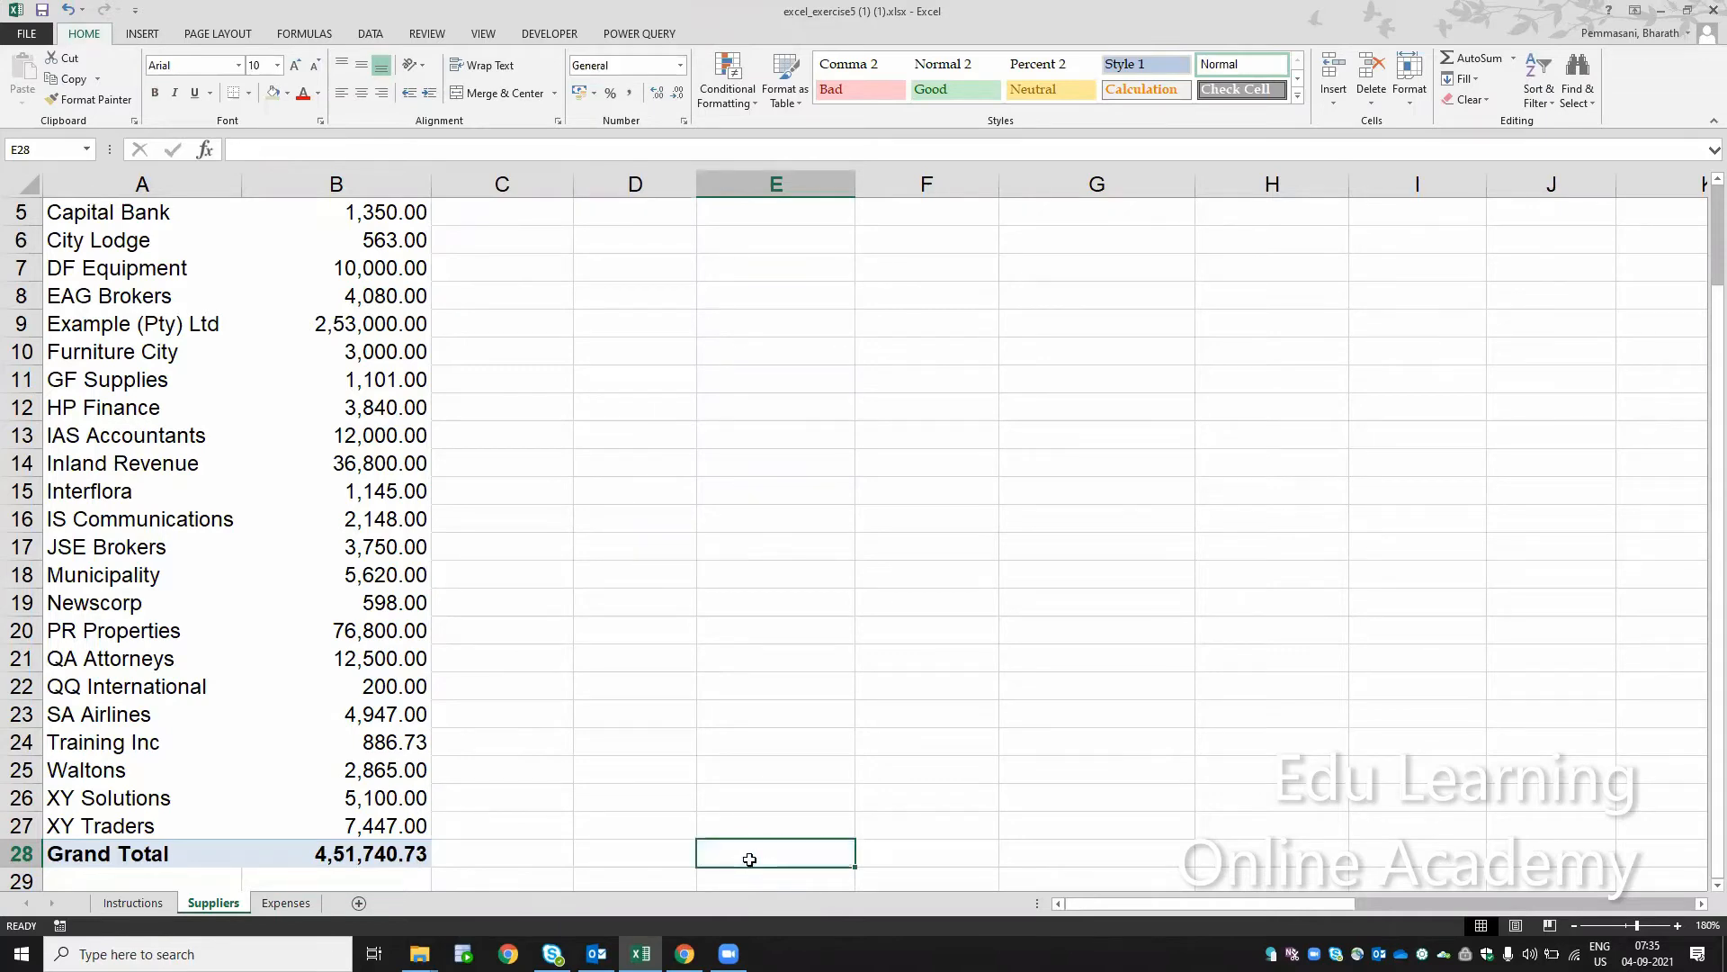
Shade the step 11 task in cell B14 of the Instructions sheet green
click(129, 902)
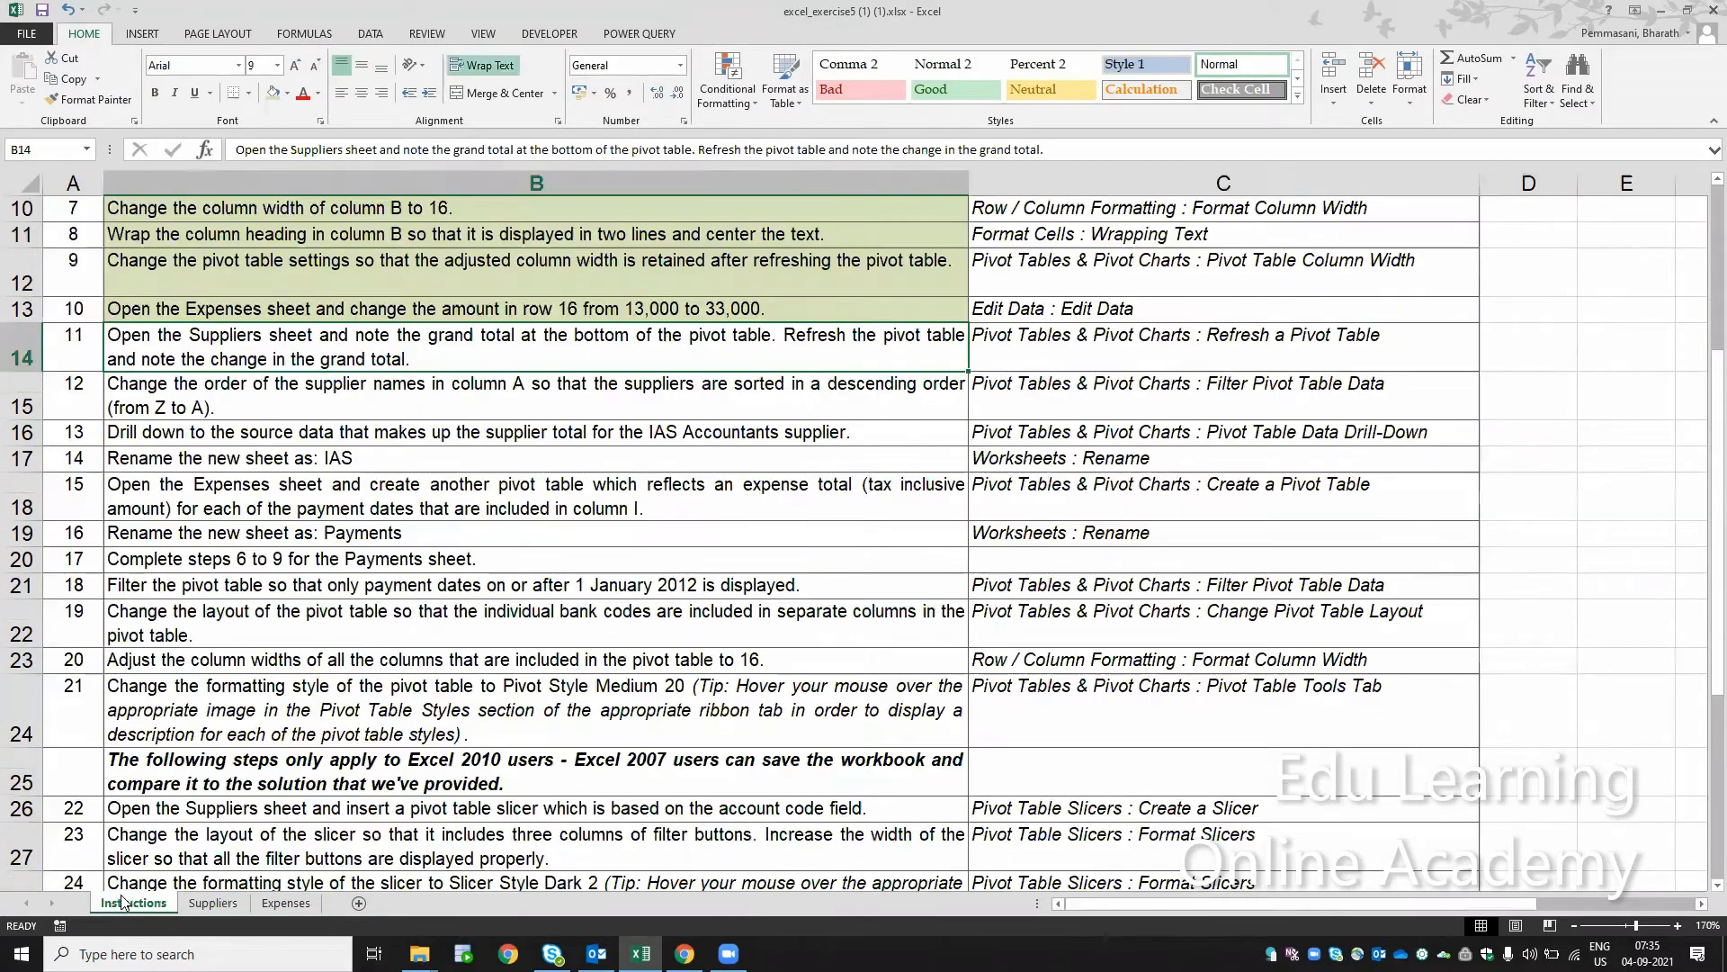
click(274, 96)
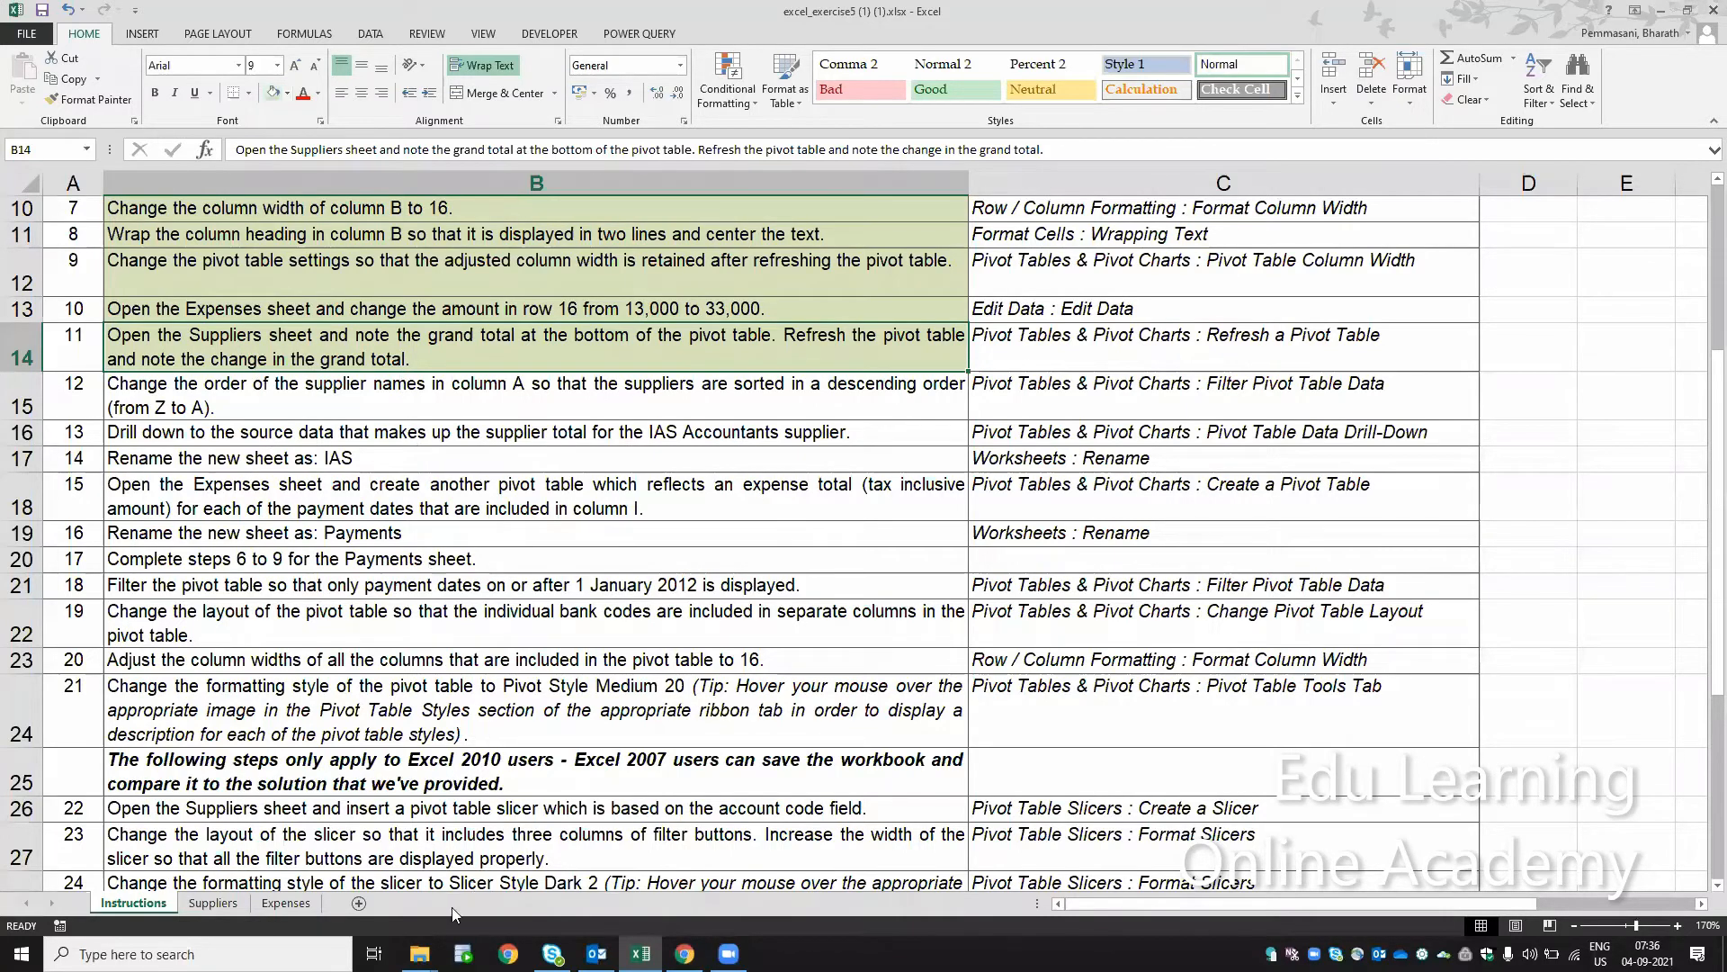
Rename the Row Labels heading in cell A3 of the Suppliers pivot table to "Suppliers"
click(232, 904)
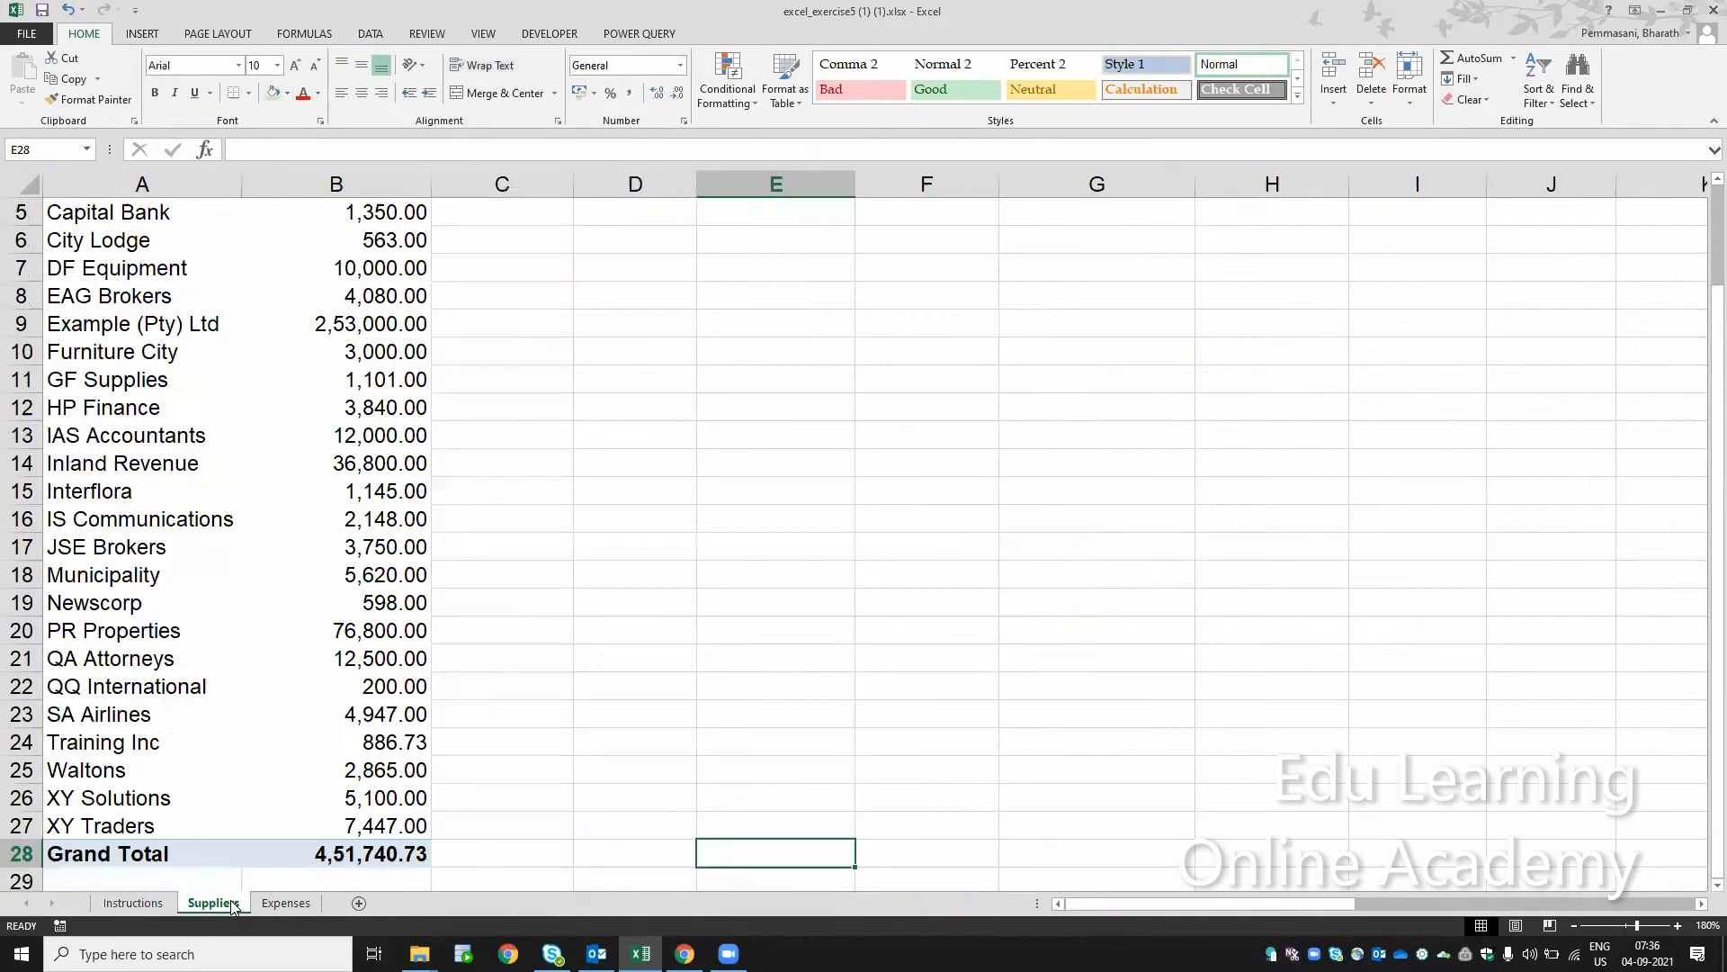
click(78, 462)
key(ctrl+Up)
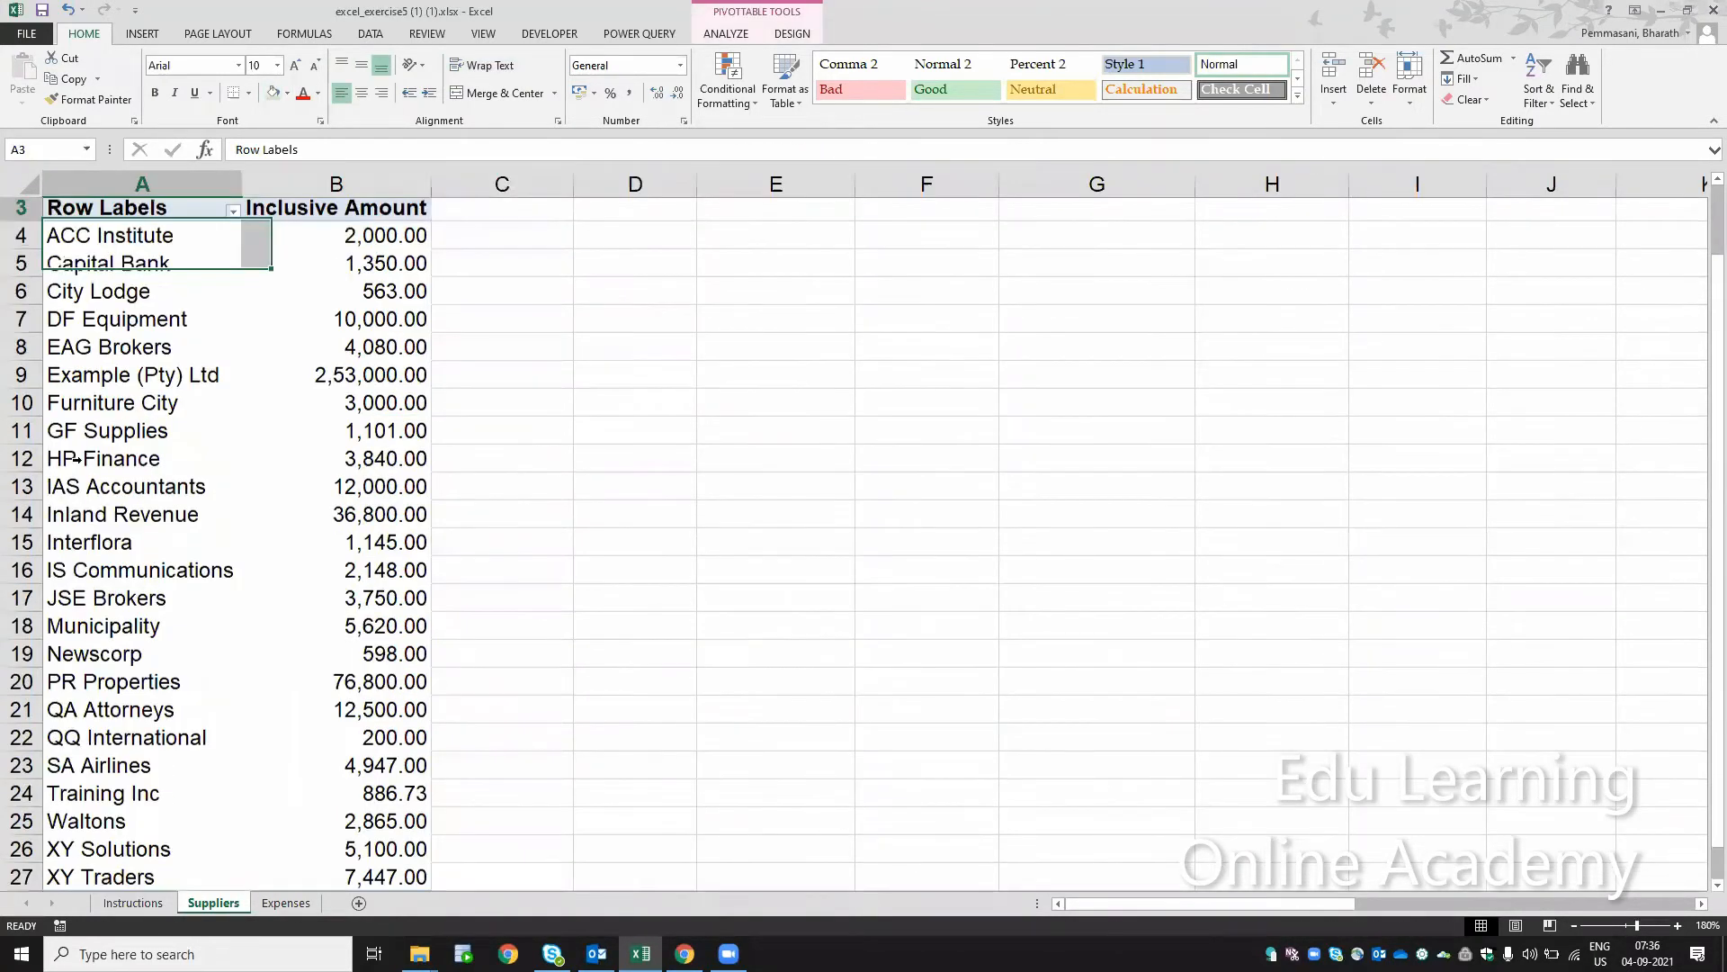
text(Suppli)
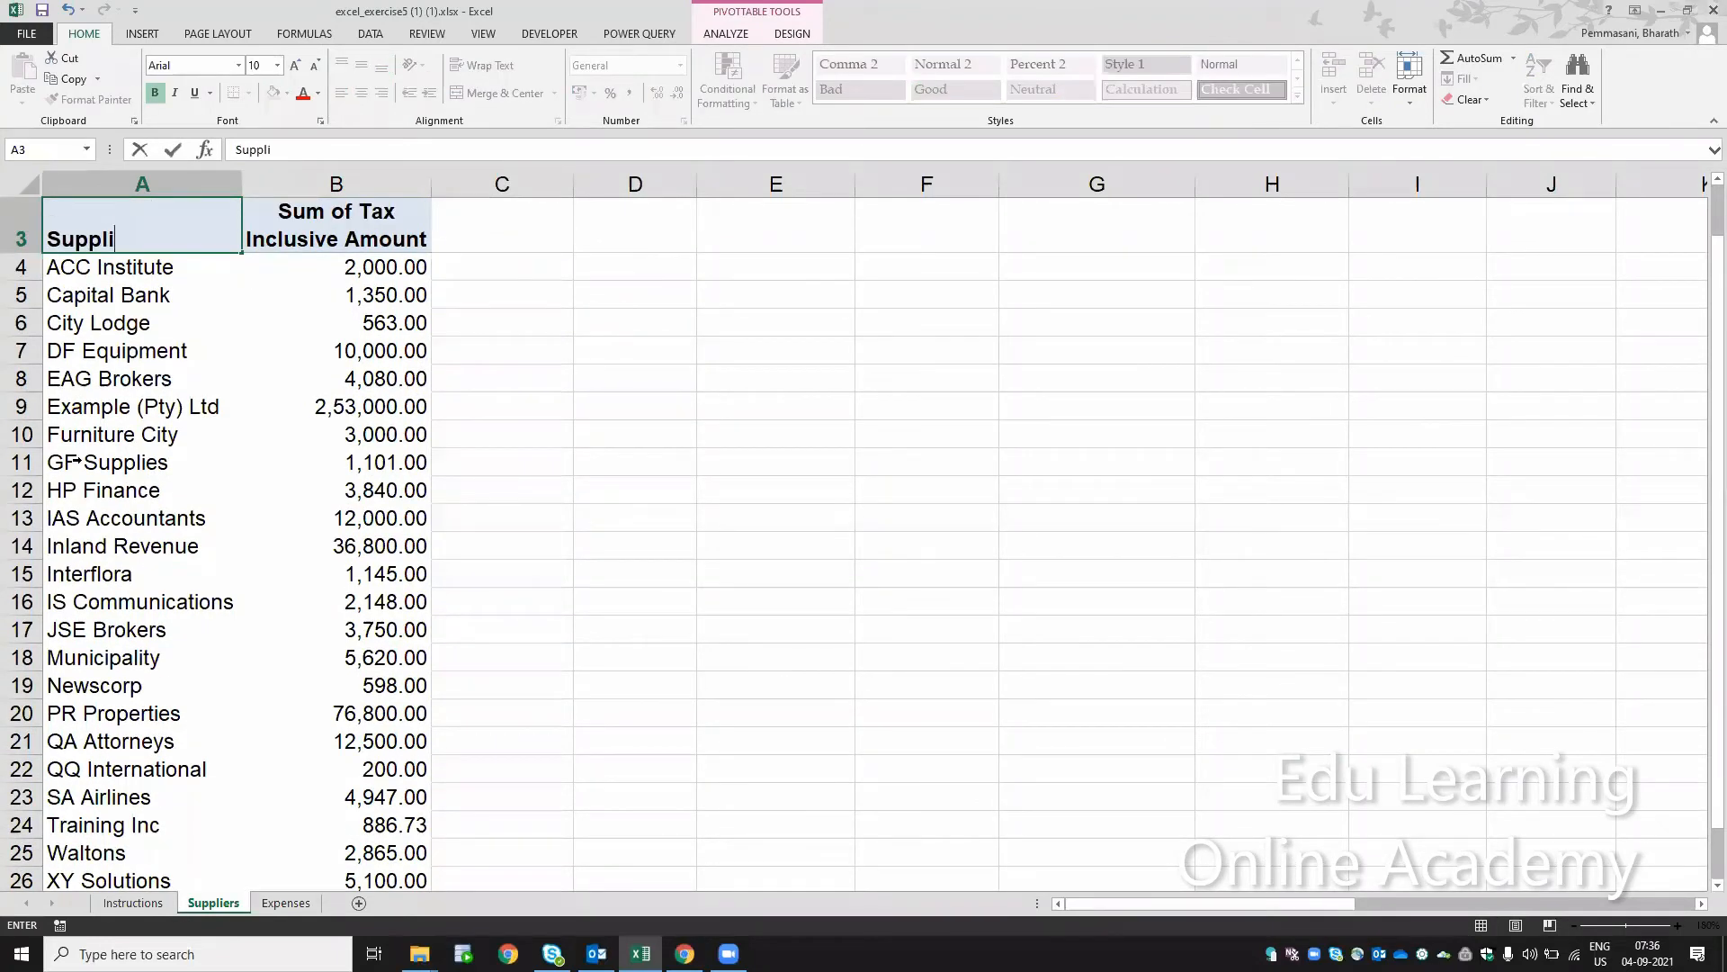
text(ers)
key(Return)
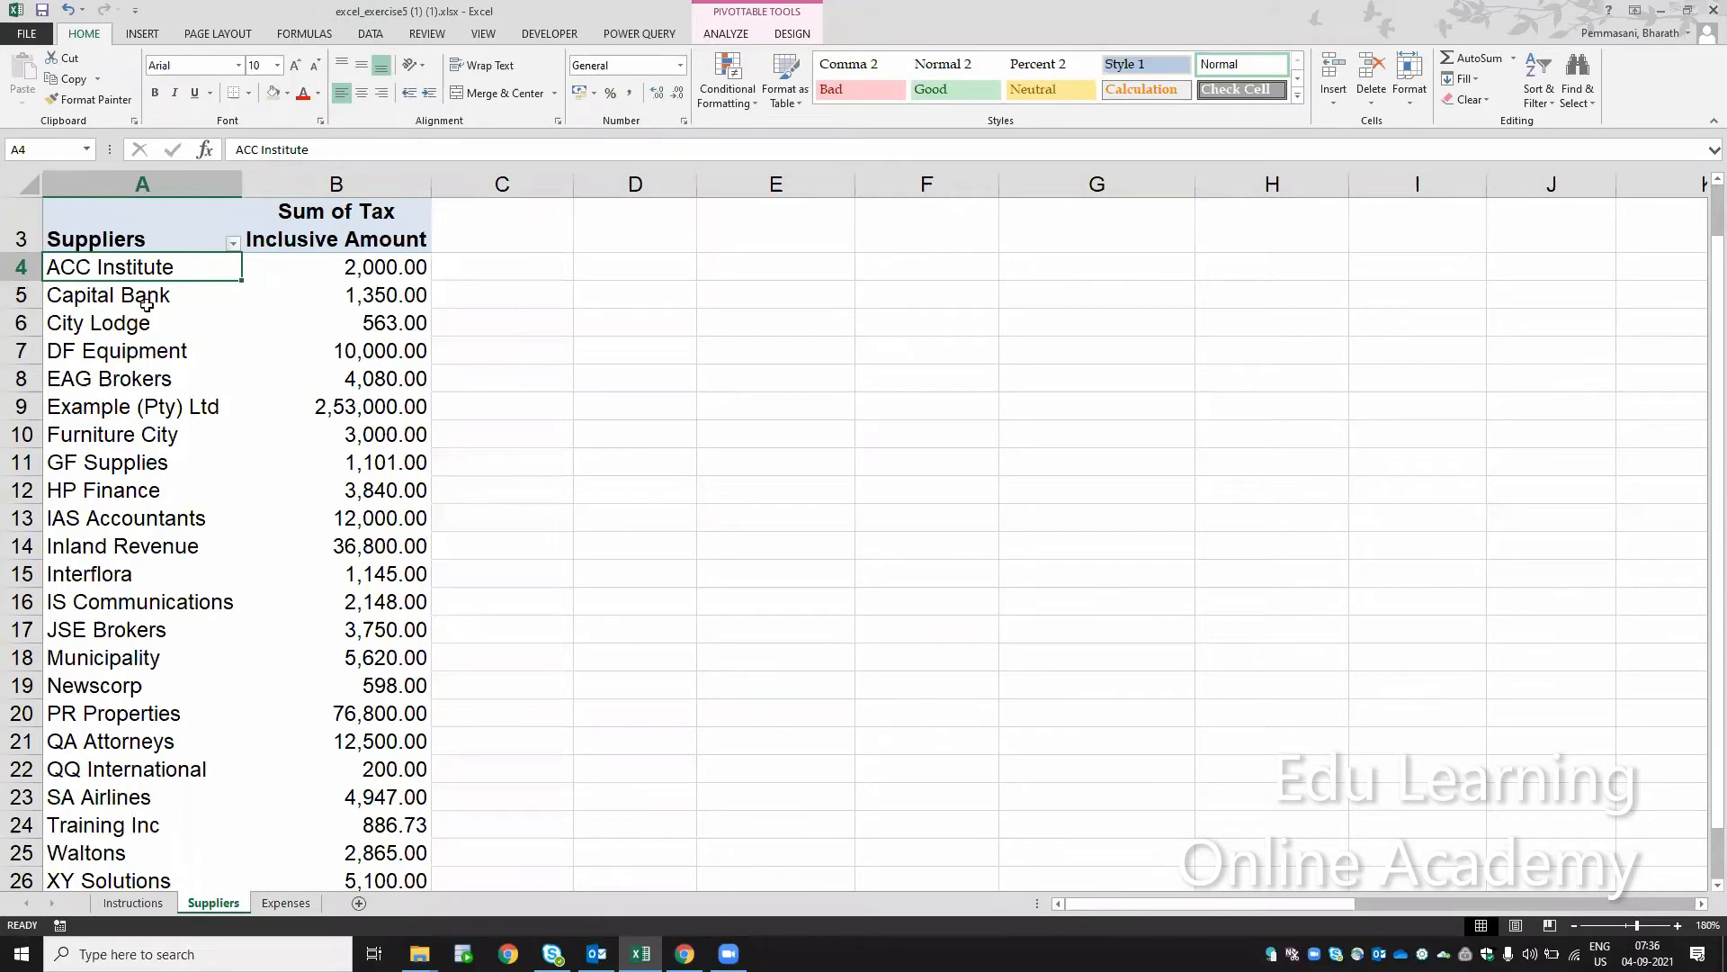
Sort the supplier names in the Suppliers pivot table in descending order, from Z to A
click(234, 245)
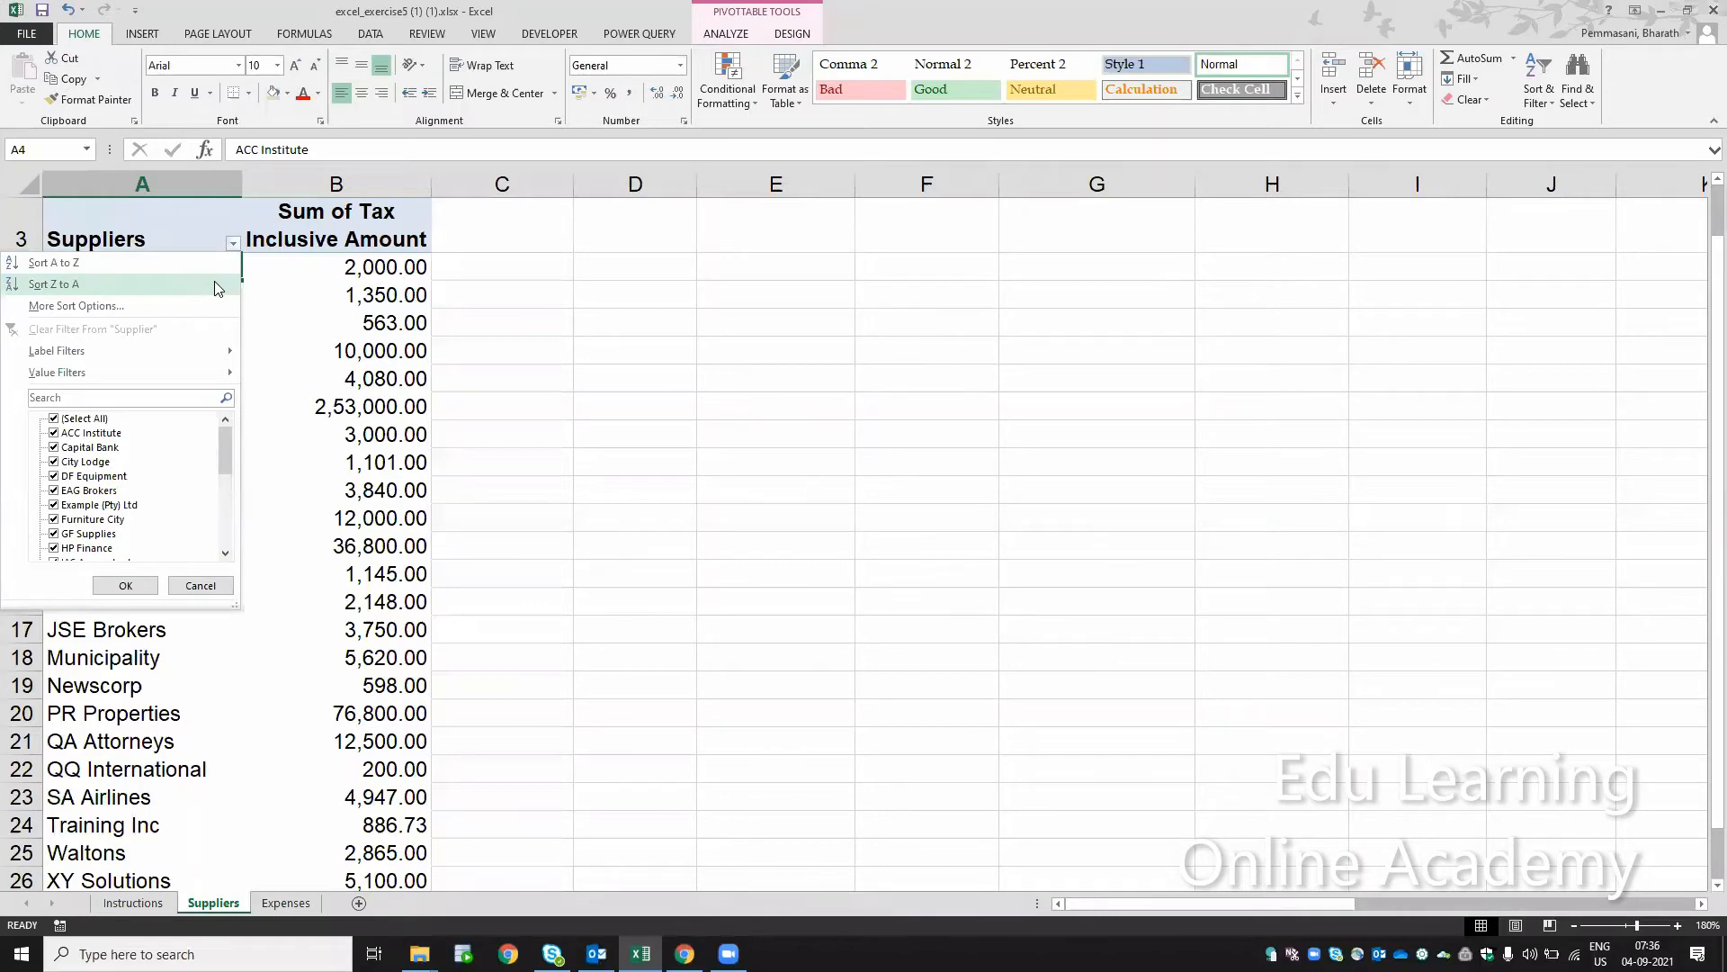
click(219, 286)
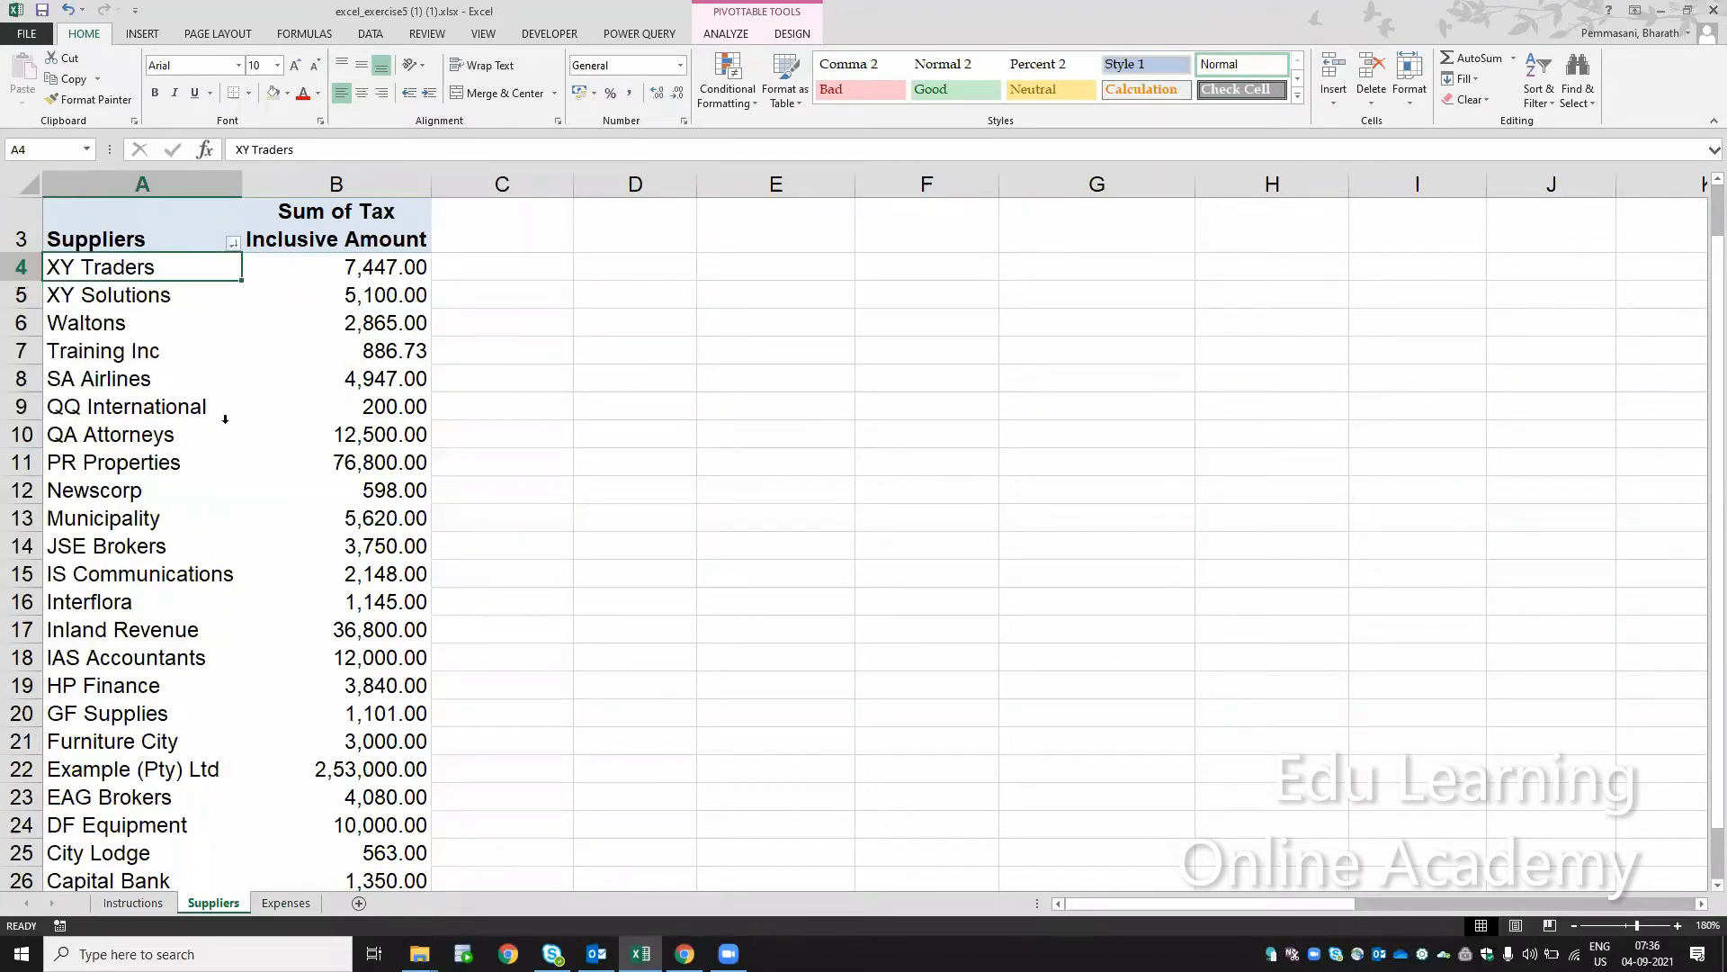
Shade the step 12 task in cell B15 of the Instructions sheet green
click(135, 902)
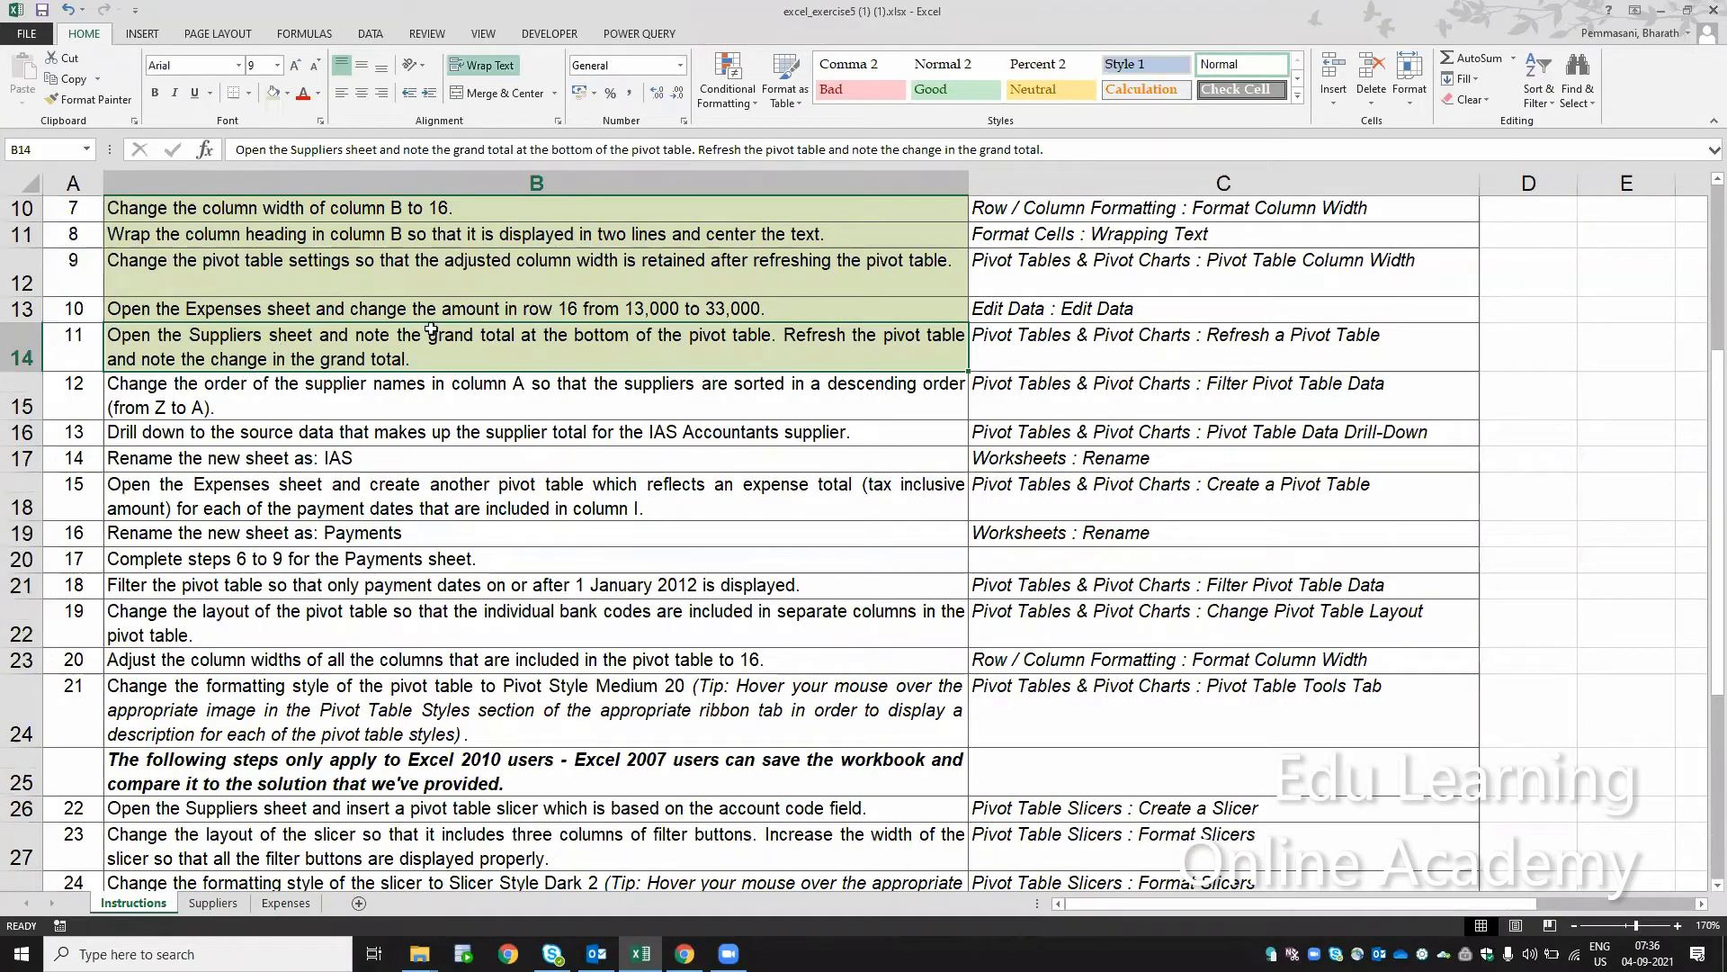
click(347, 397)
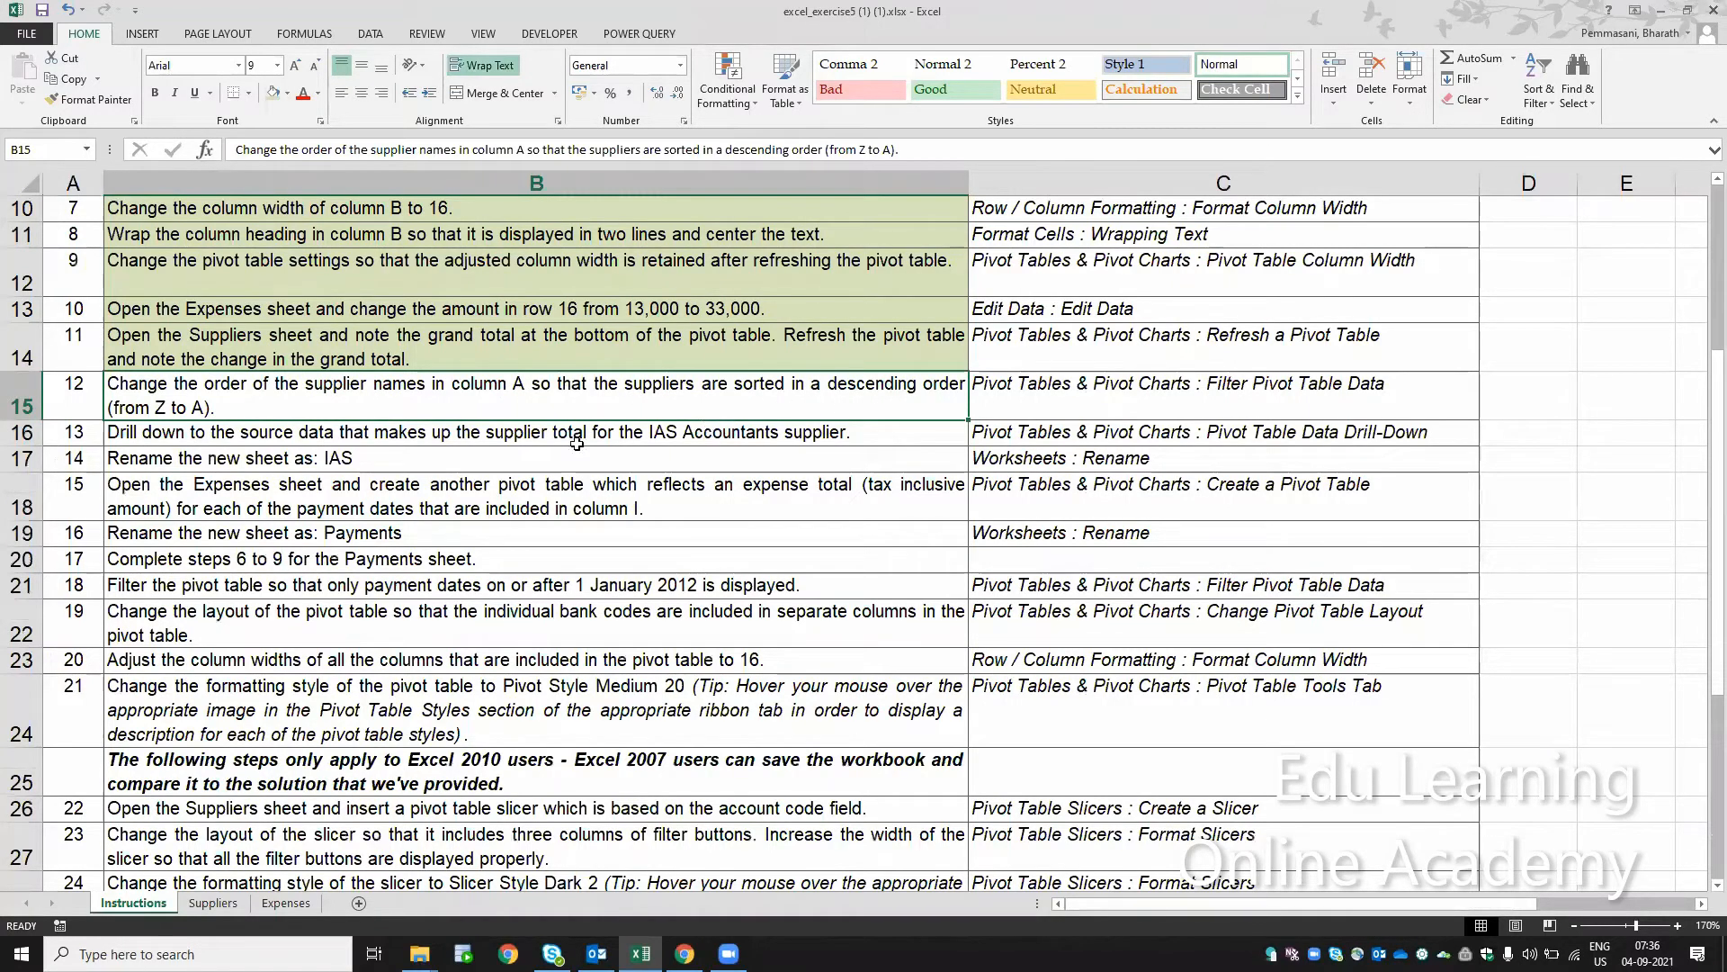
click(225, 903)
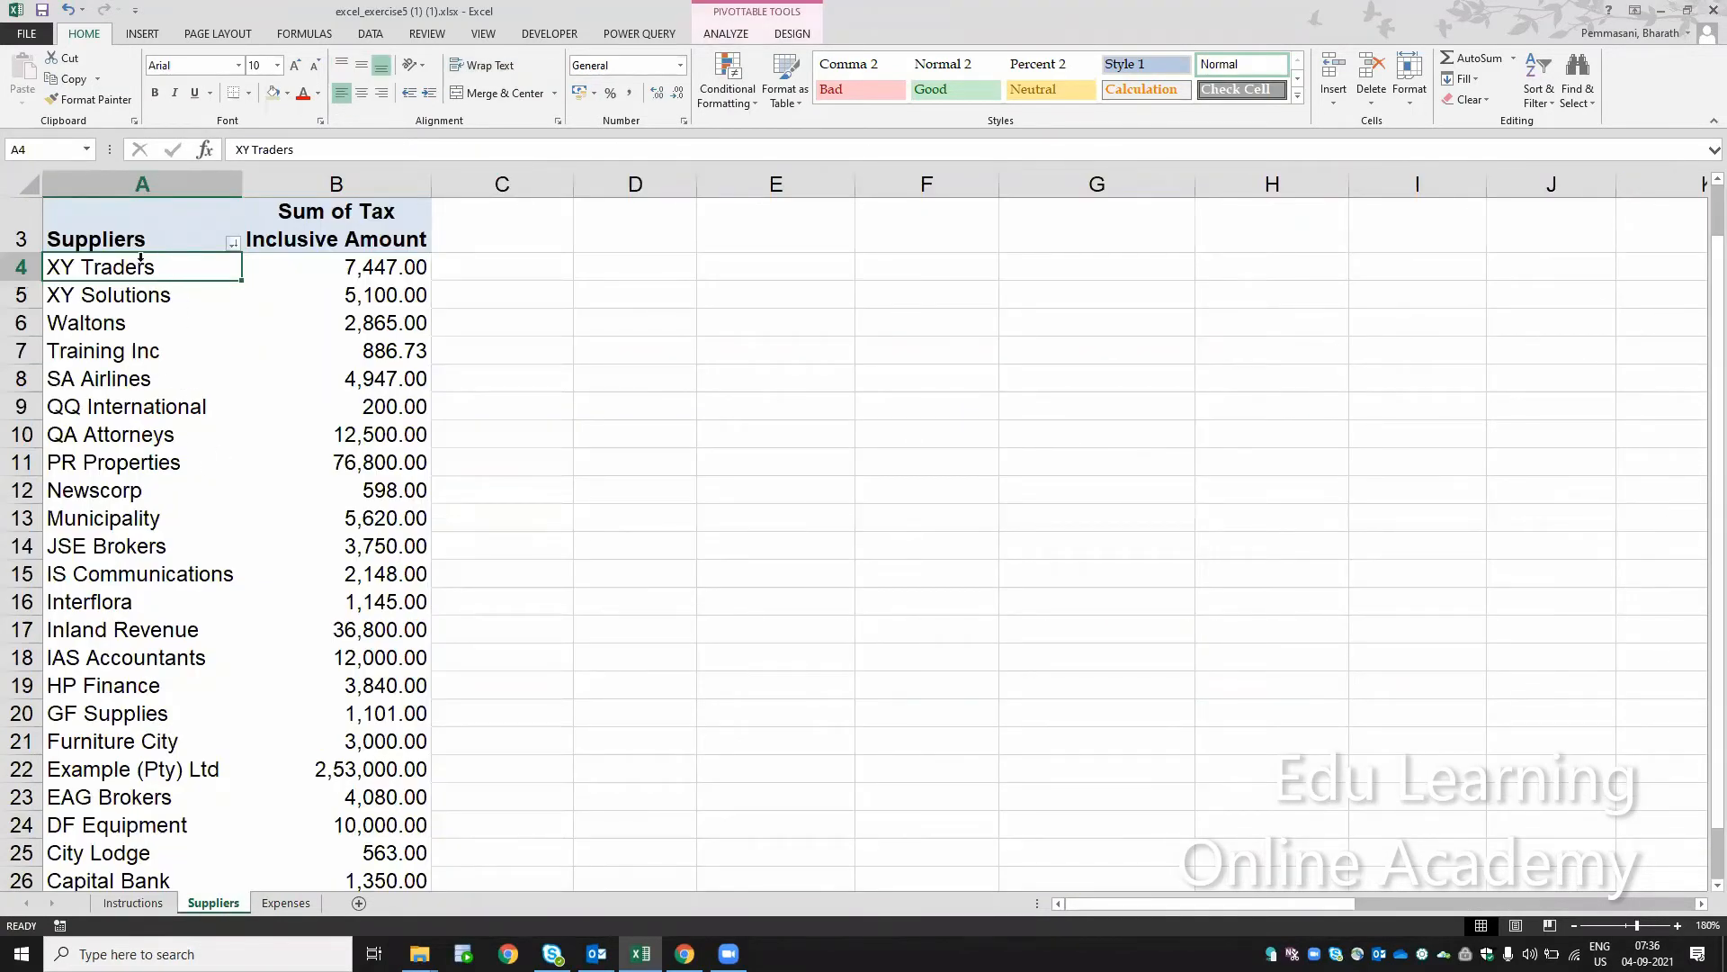
click(237, 250)
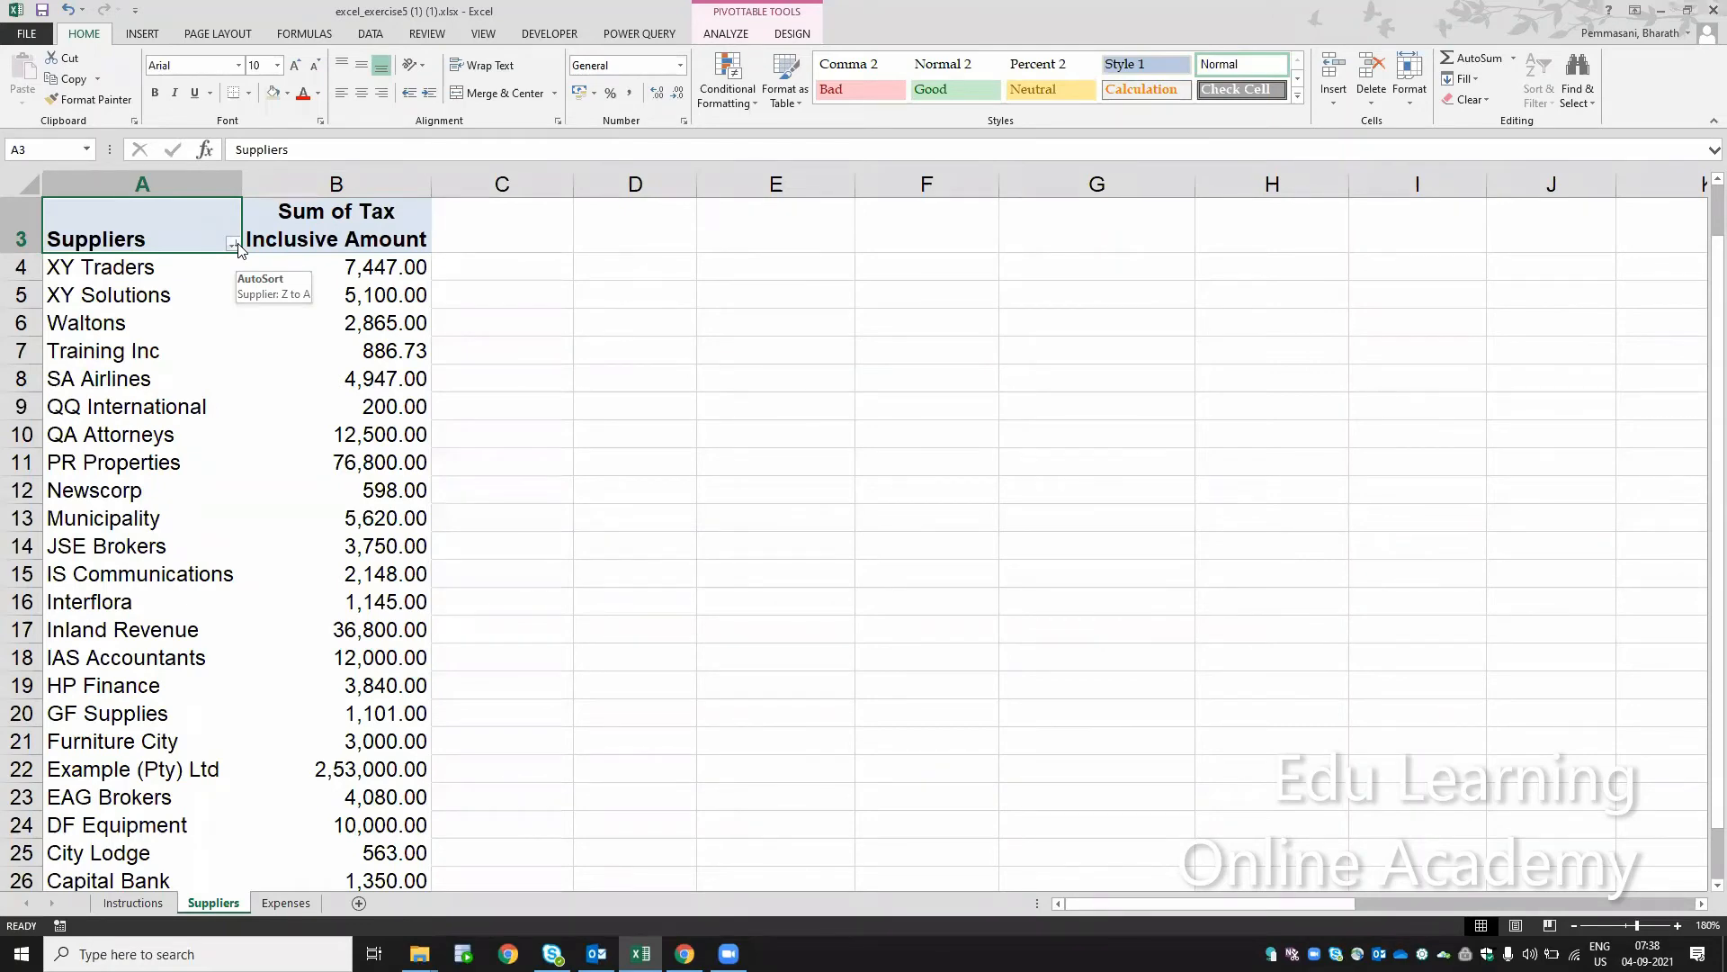
click(133, 901)
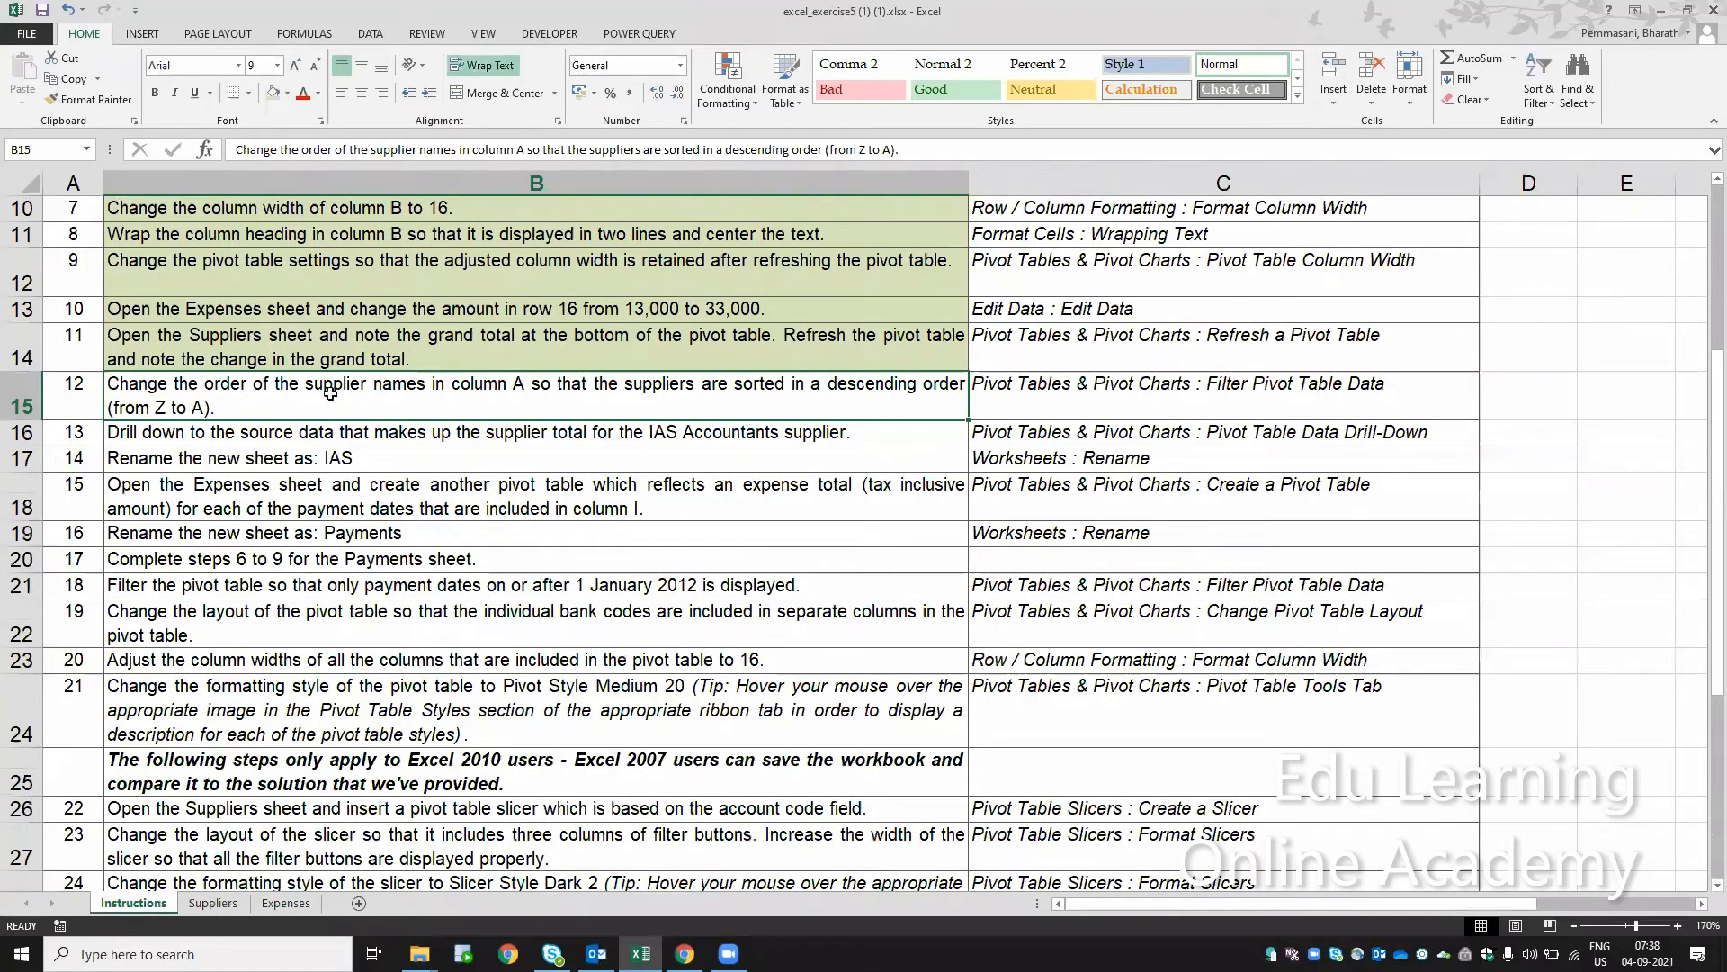
click(276, 99)
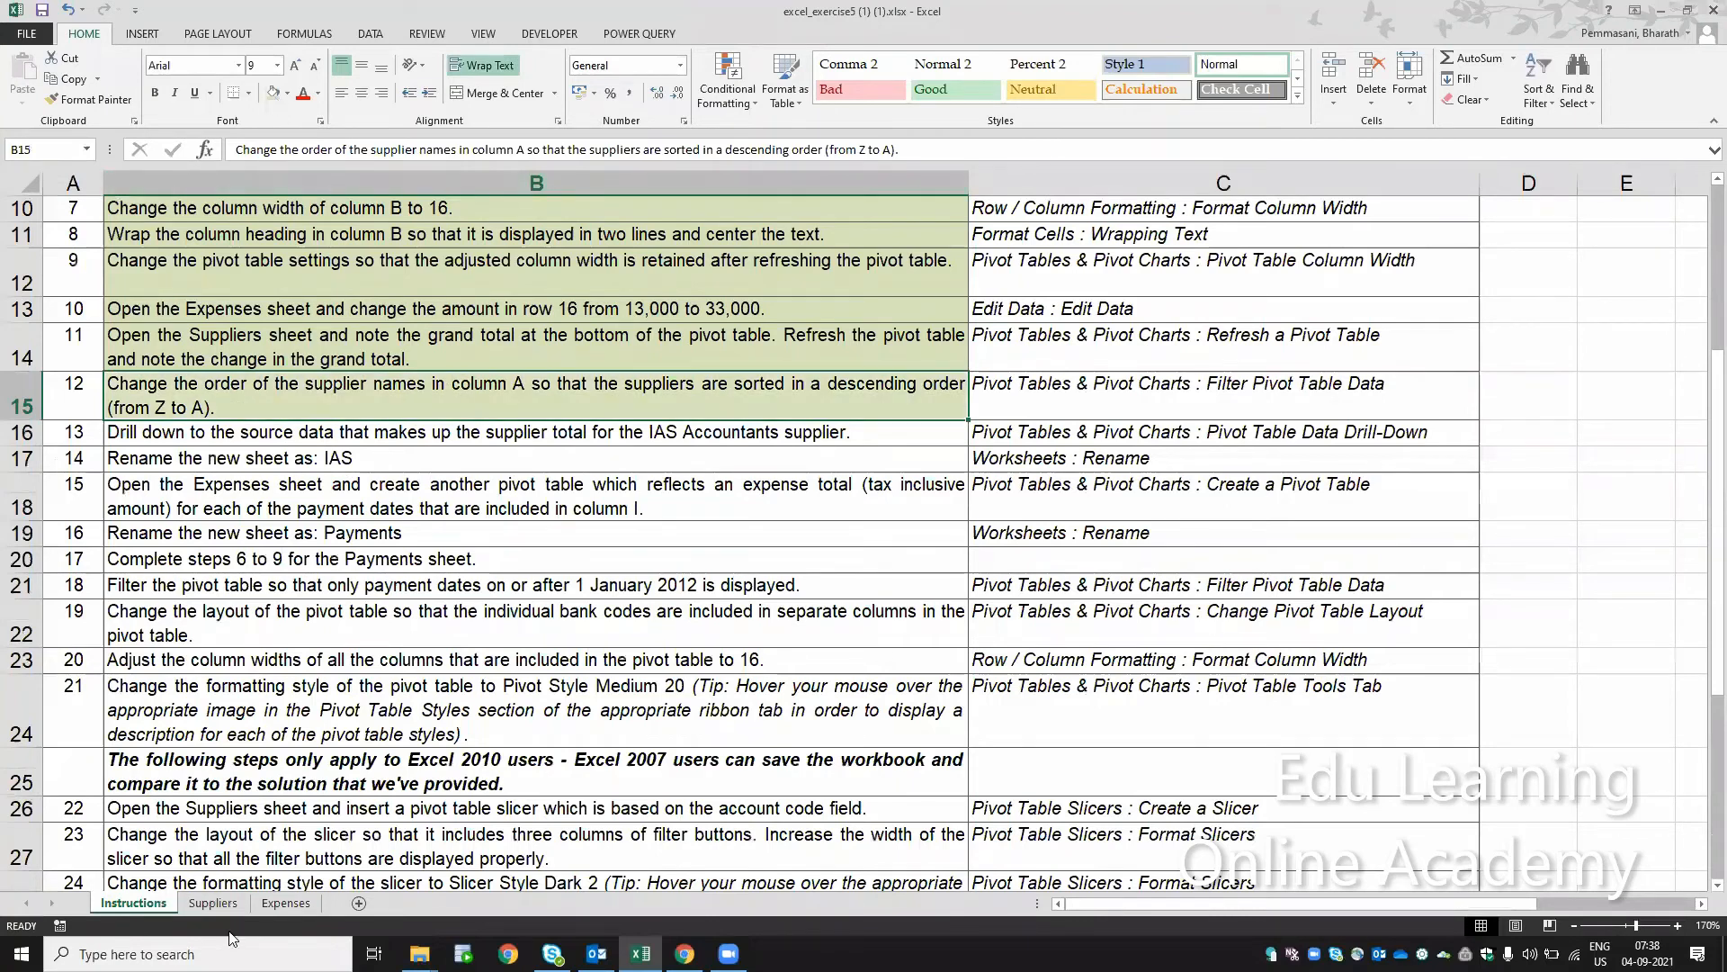
Read the step 13 drill-down task in B16 of Instructions and look through the Suppliers pivot table for the IAS Accountants total
click(213, 903)
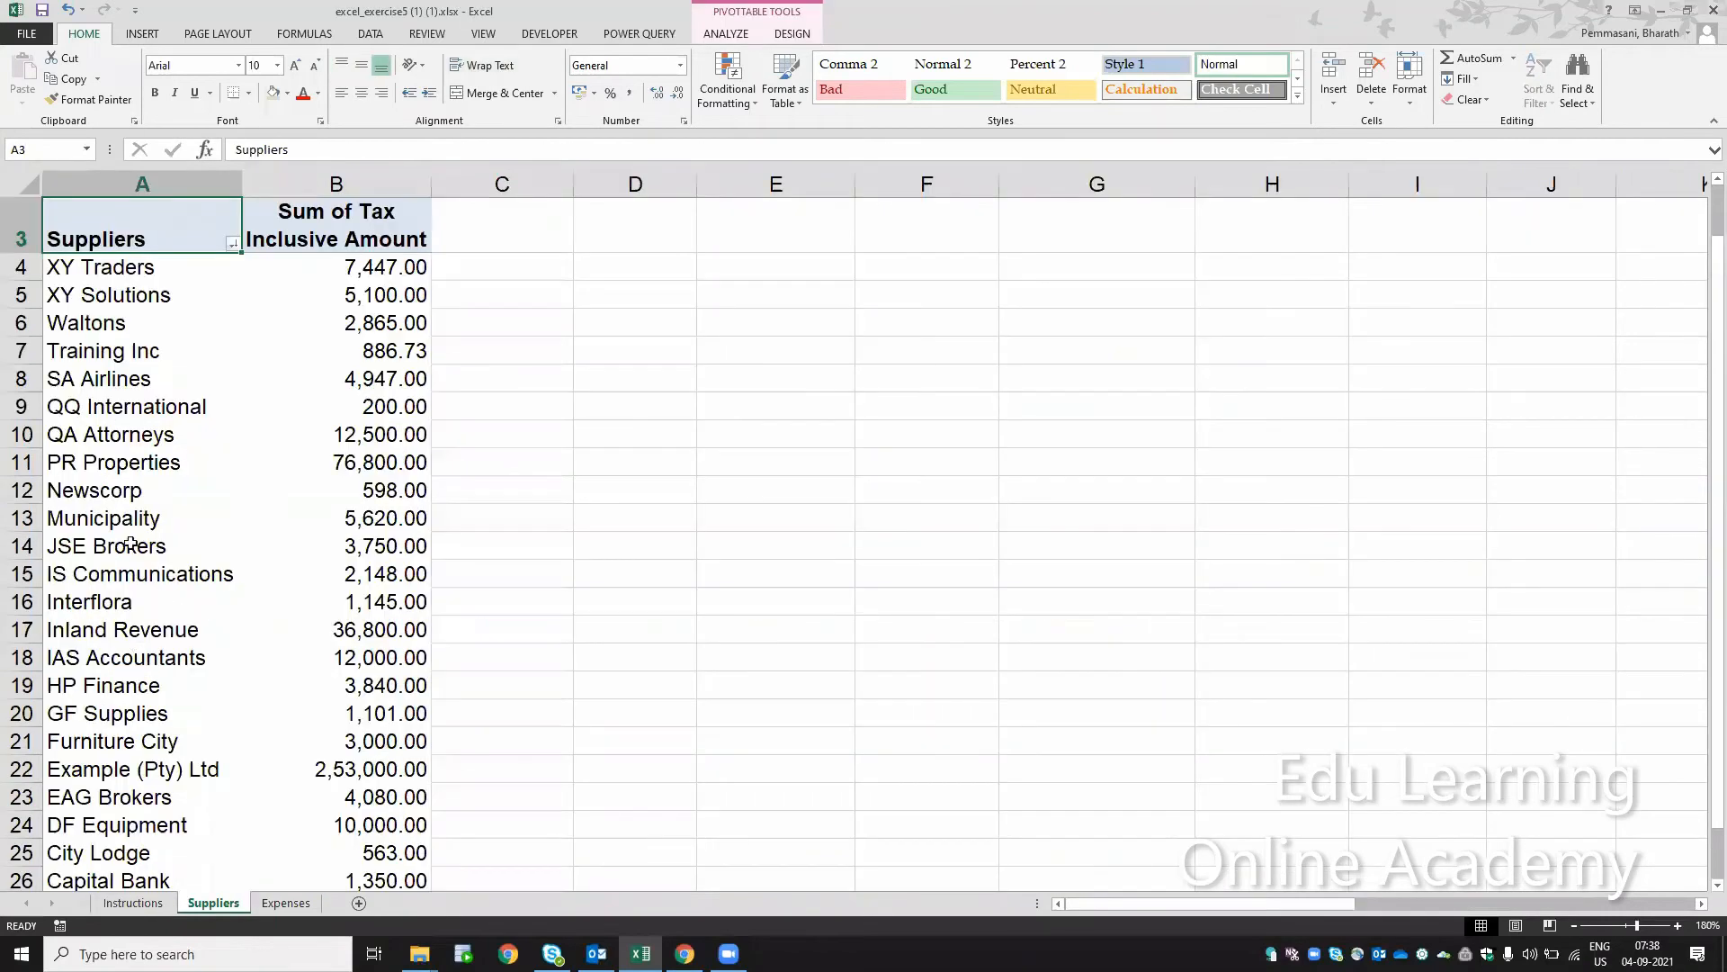
click(133, 903)
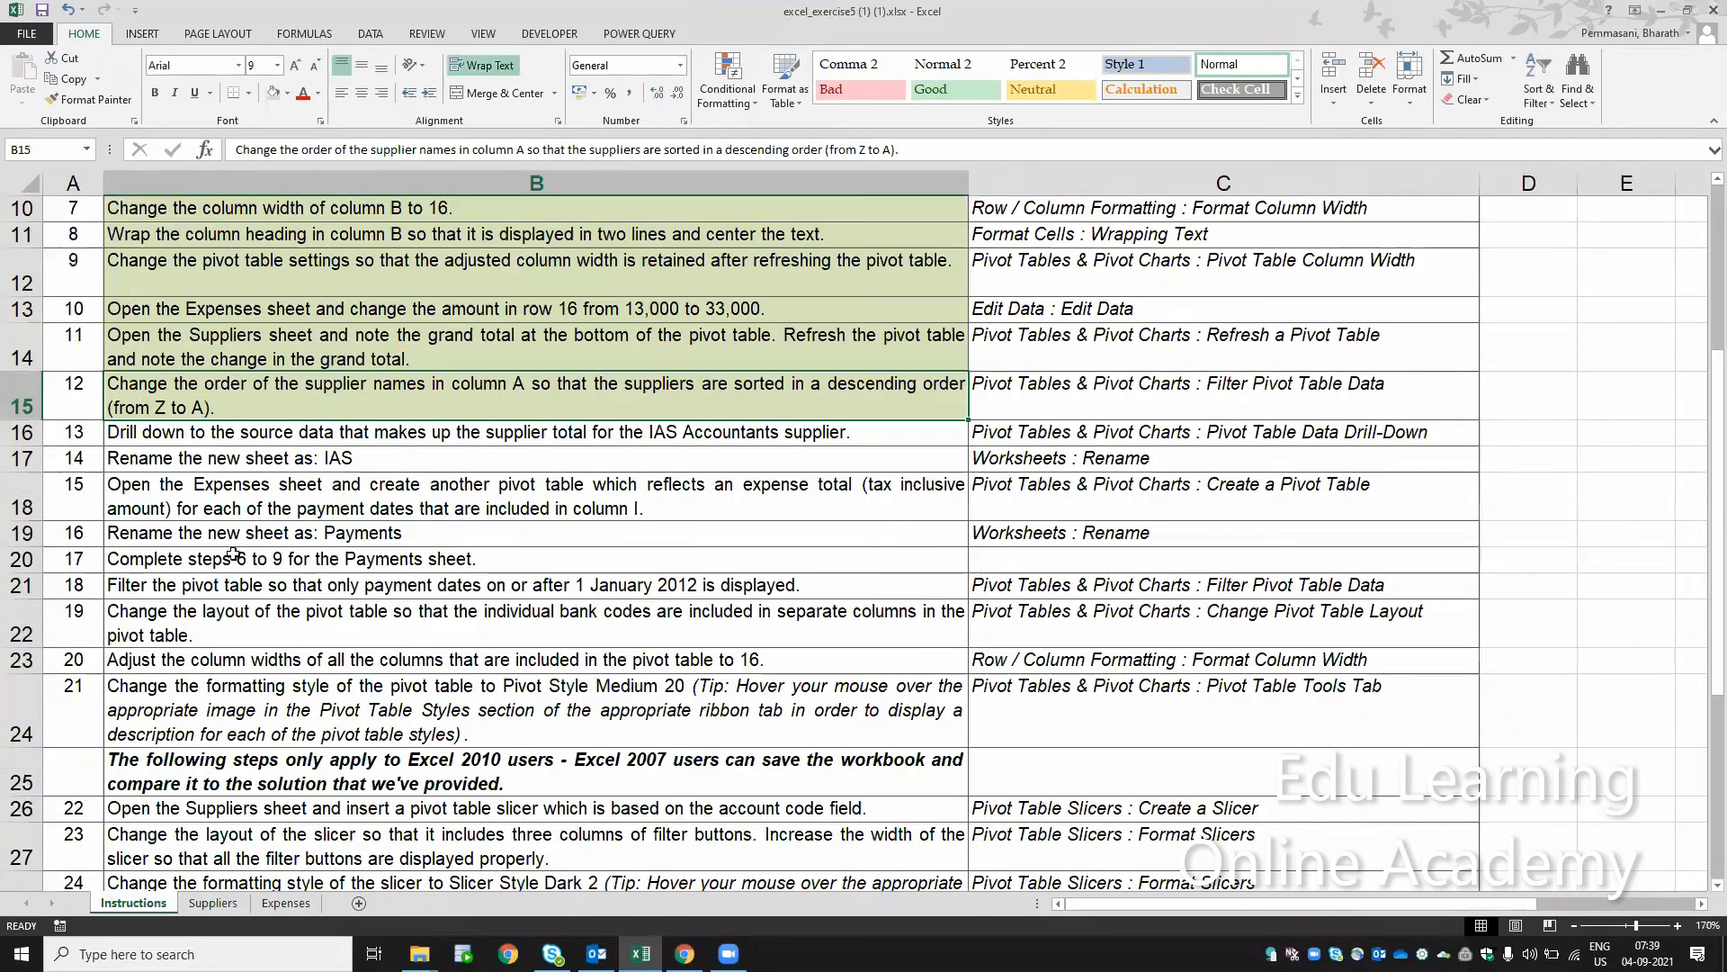
click(310, 441)
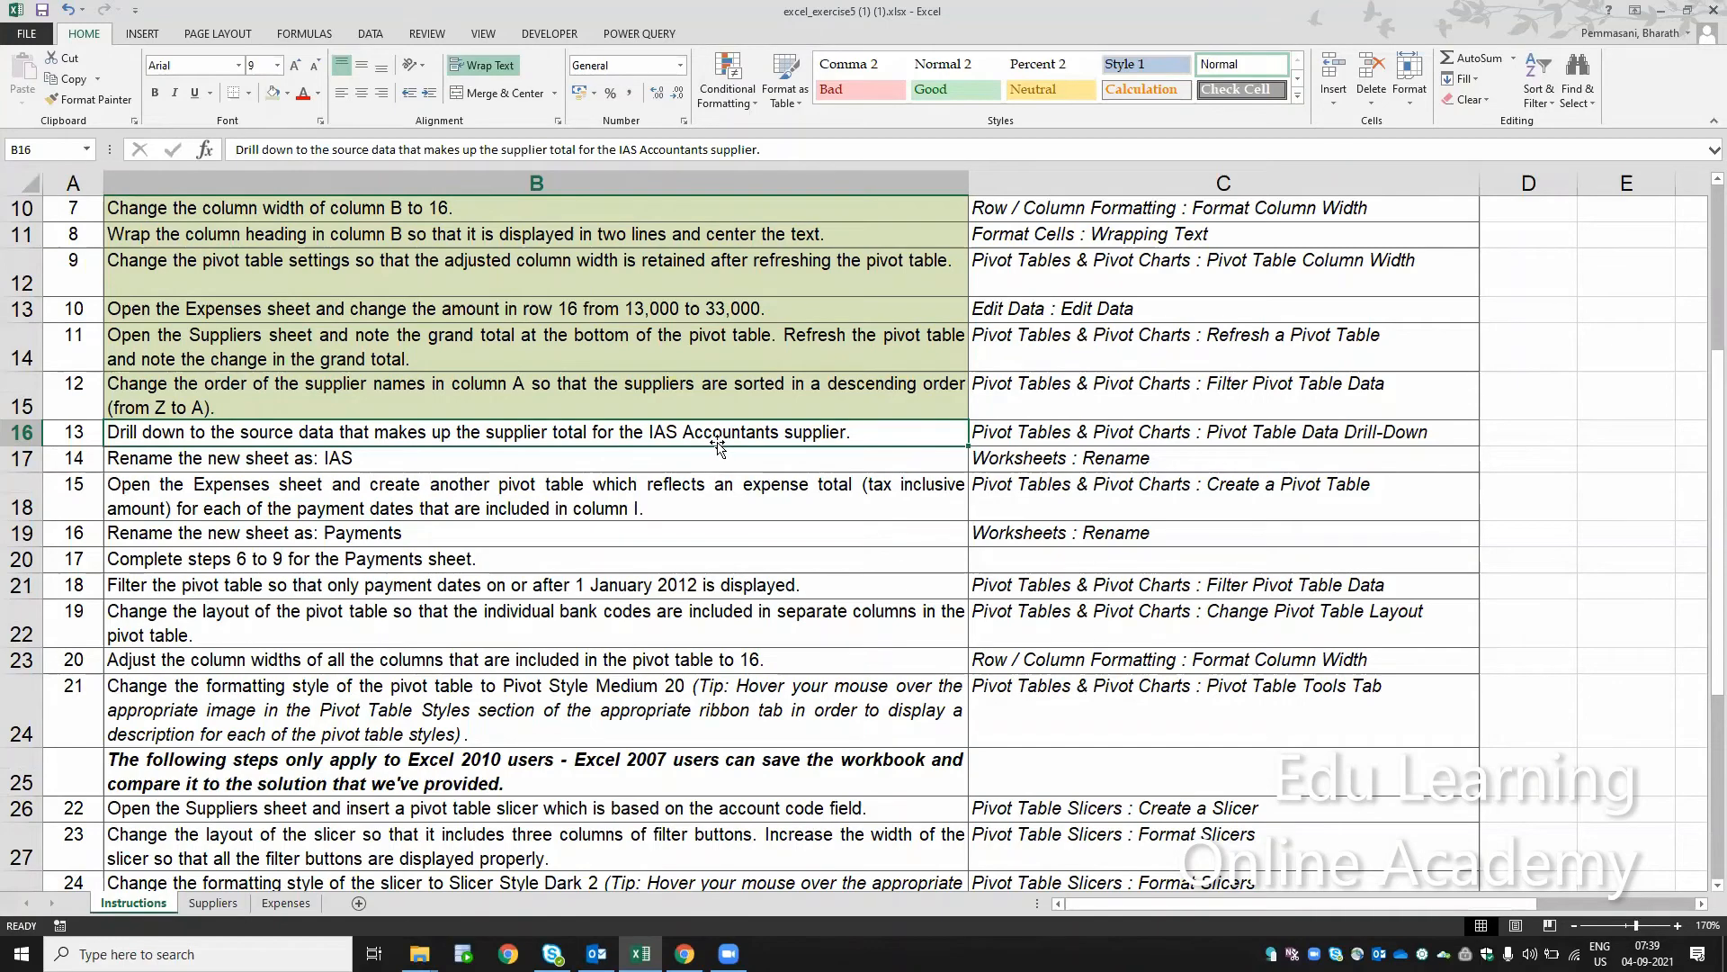
click(212, 905)
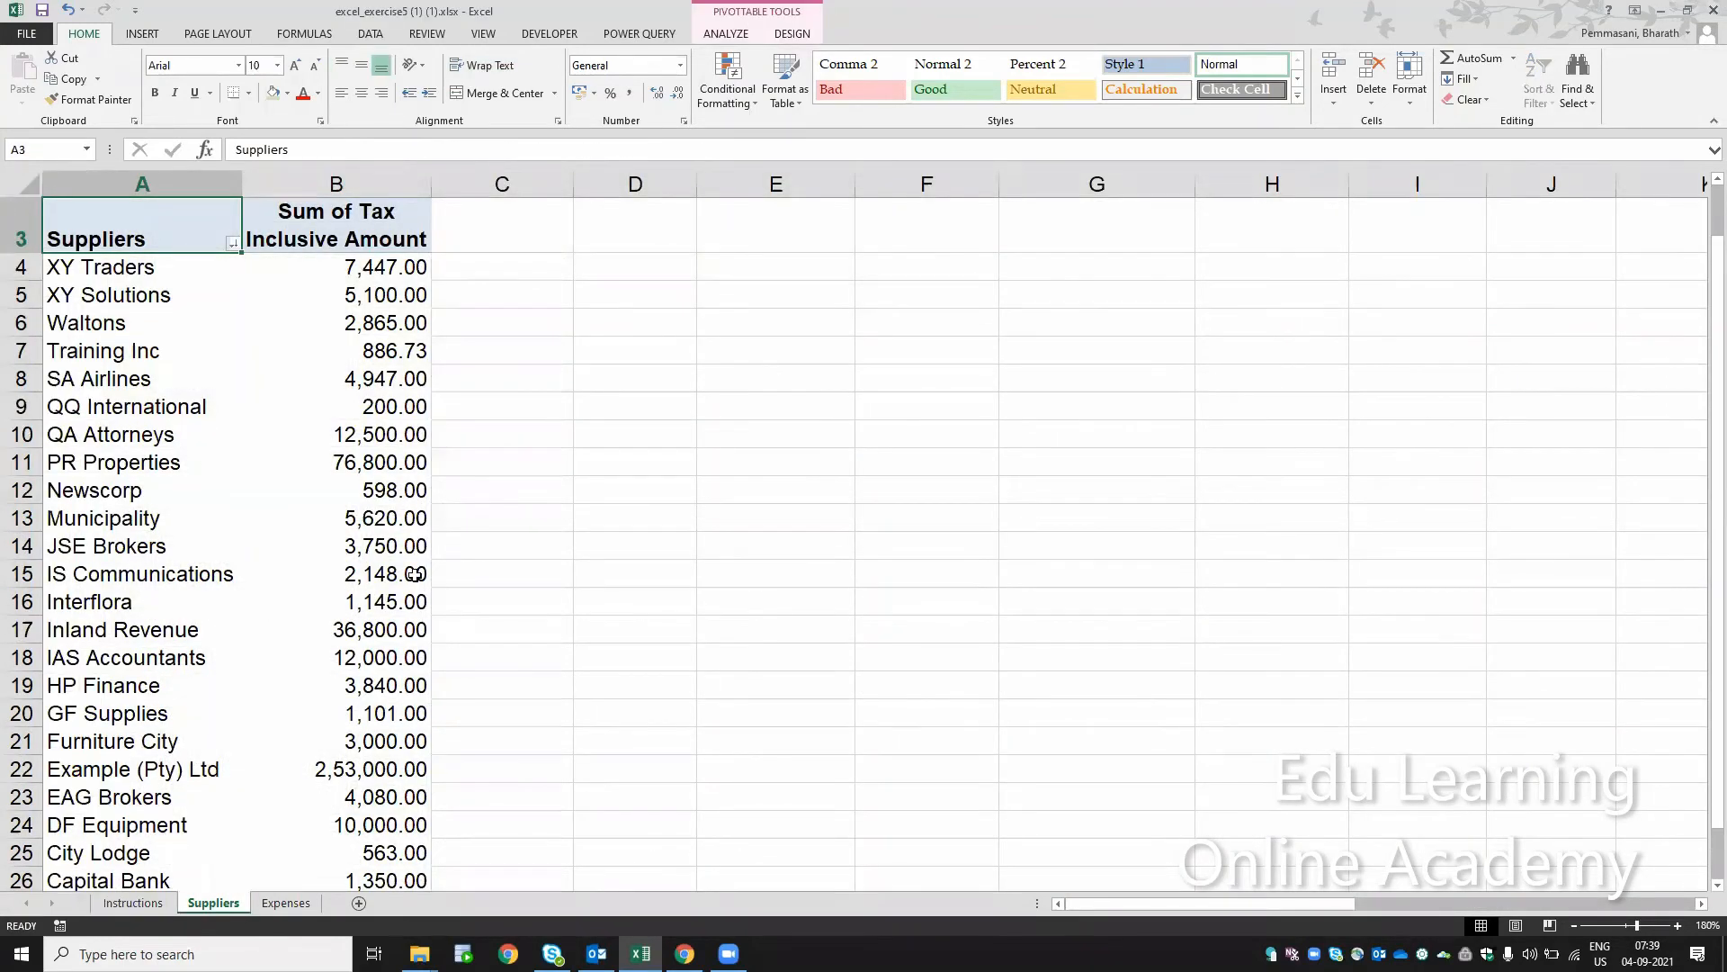
click(530, 539)
key(Down)
key(Down)
key(Down)
key(Down)
key(Down)
key(Down)
key(Down)
key(Down)
key(Down)
key(Down)
key(Down)
key(Down)
key(Down)
key(Down)
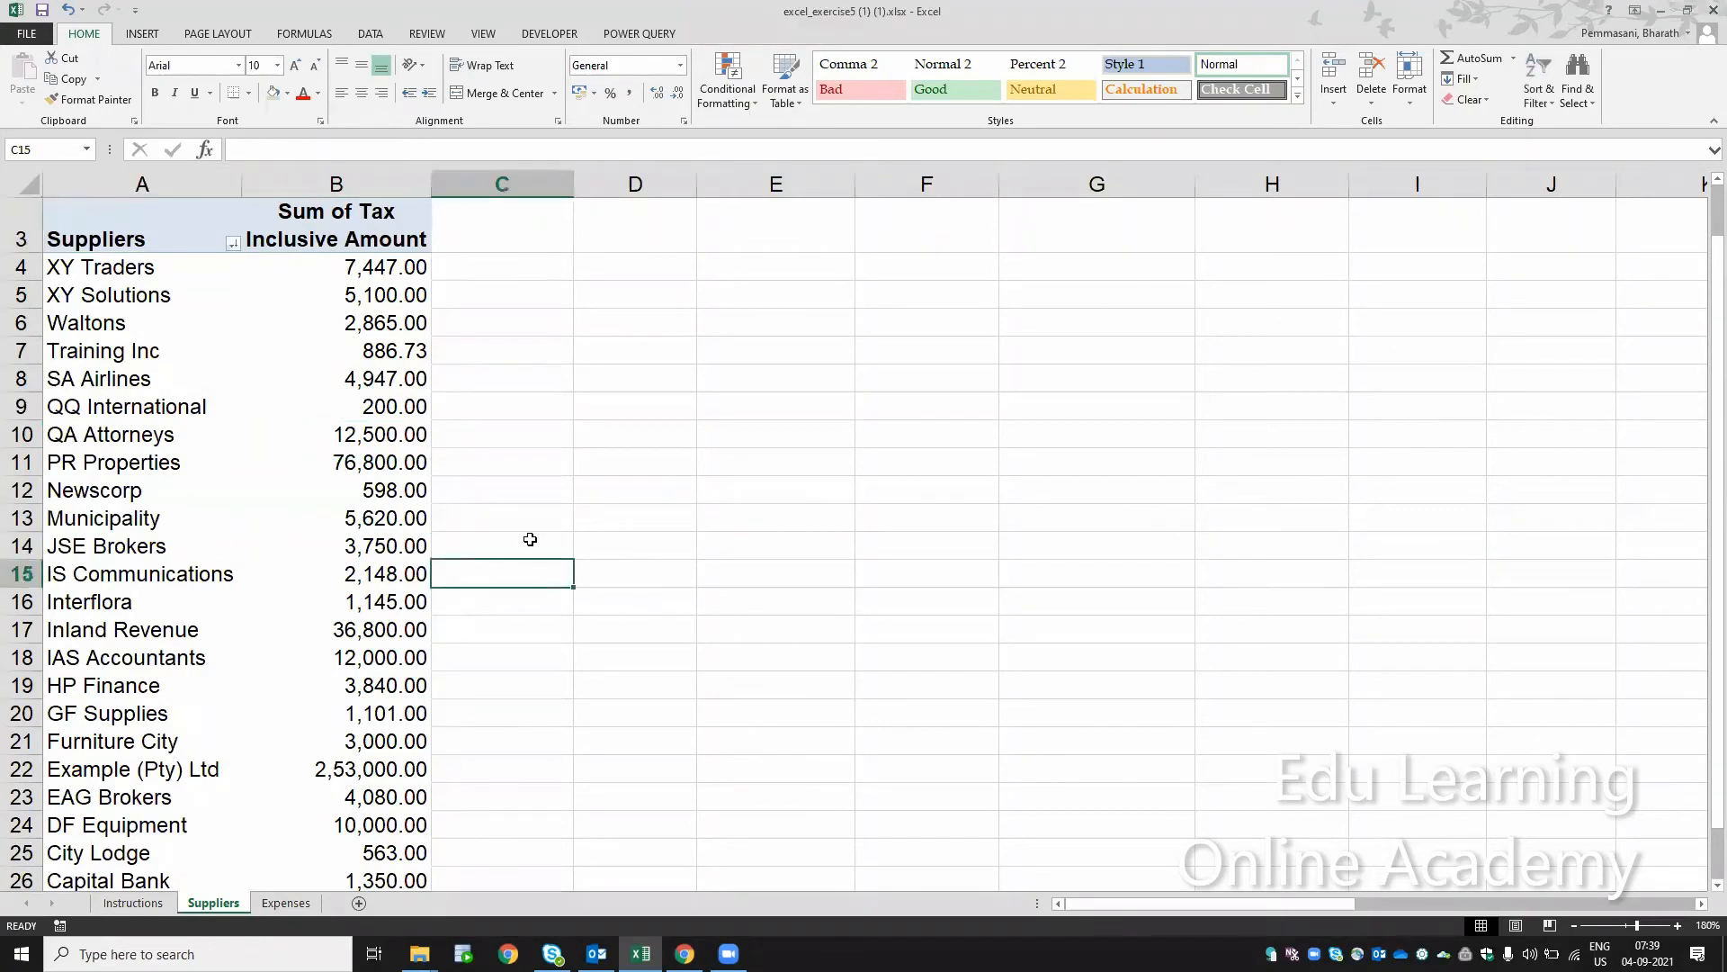
key(Up)
key(Up)
key(Up)
key(Up)
key(Up)
key(Up)
key(Up)
key(Up)
key(Up)
key(Up)
key(Up)
key(Up)
key(Up)
key(Up)
key(Up)
key(Up)
key(Up)
key(Up)
key(Up)
key(Up)
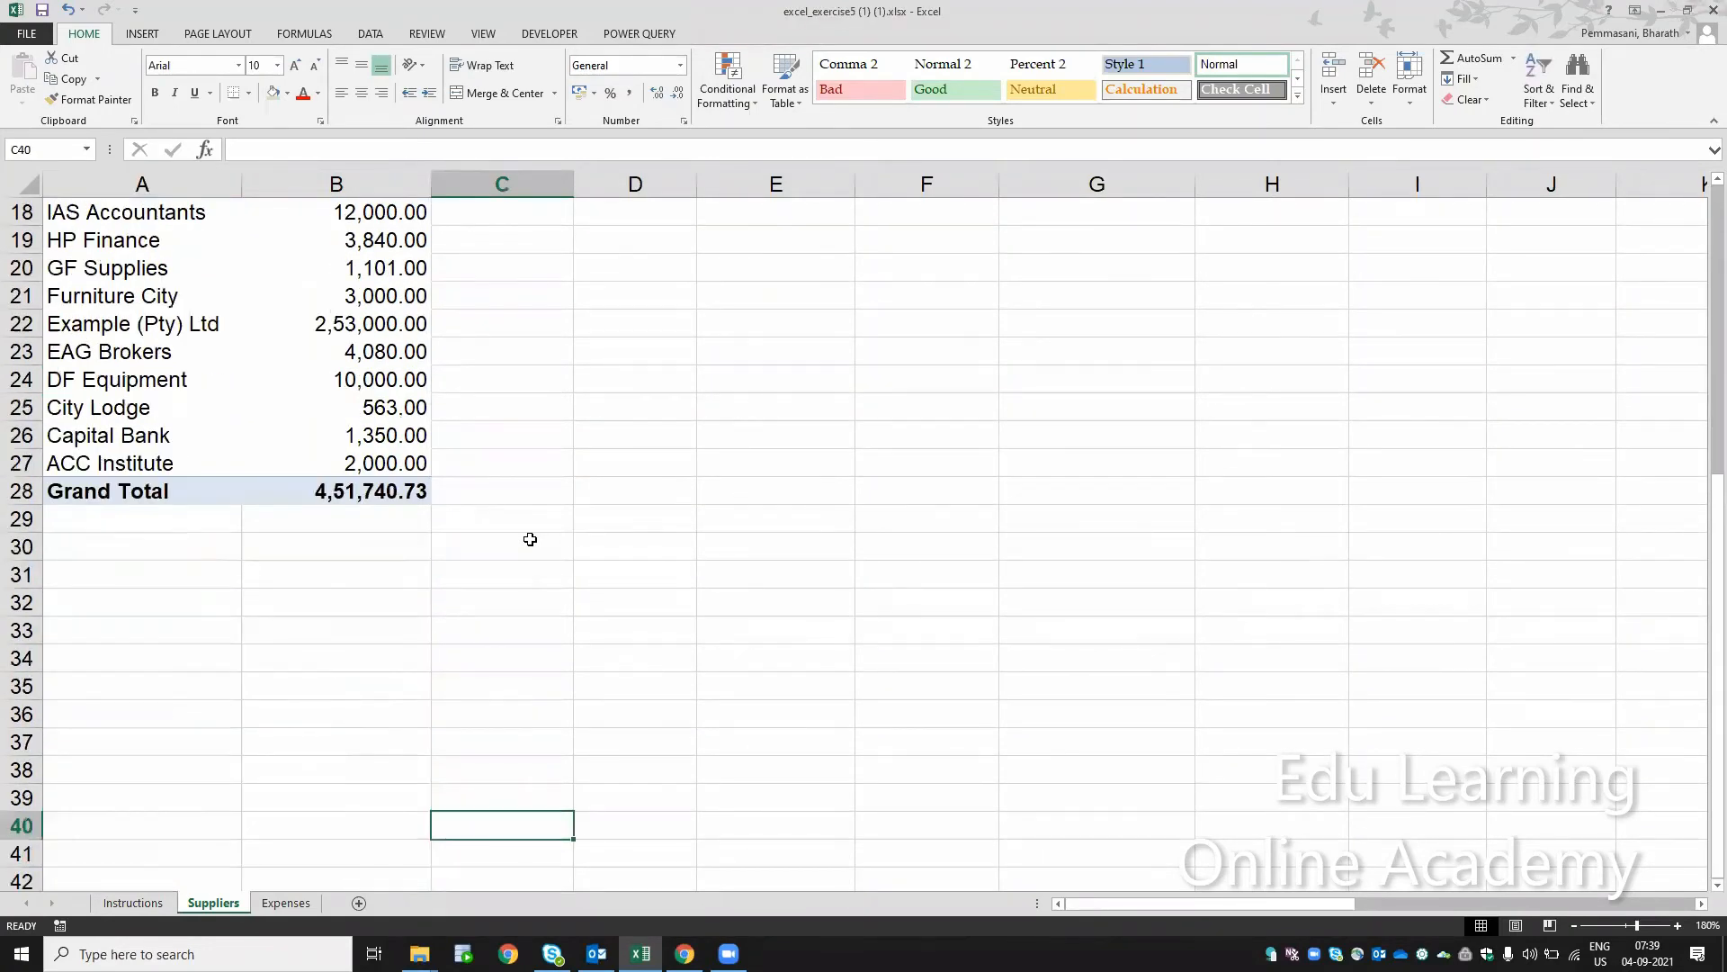
key(Left)
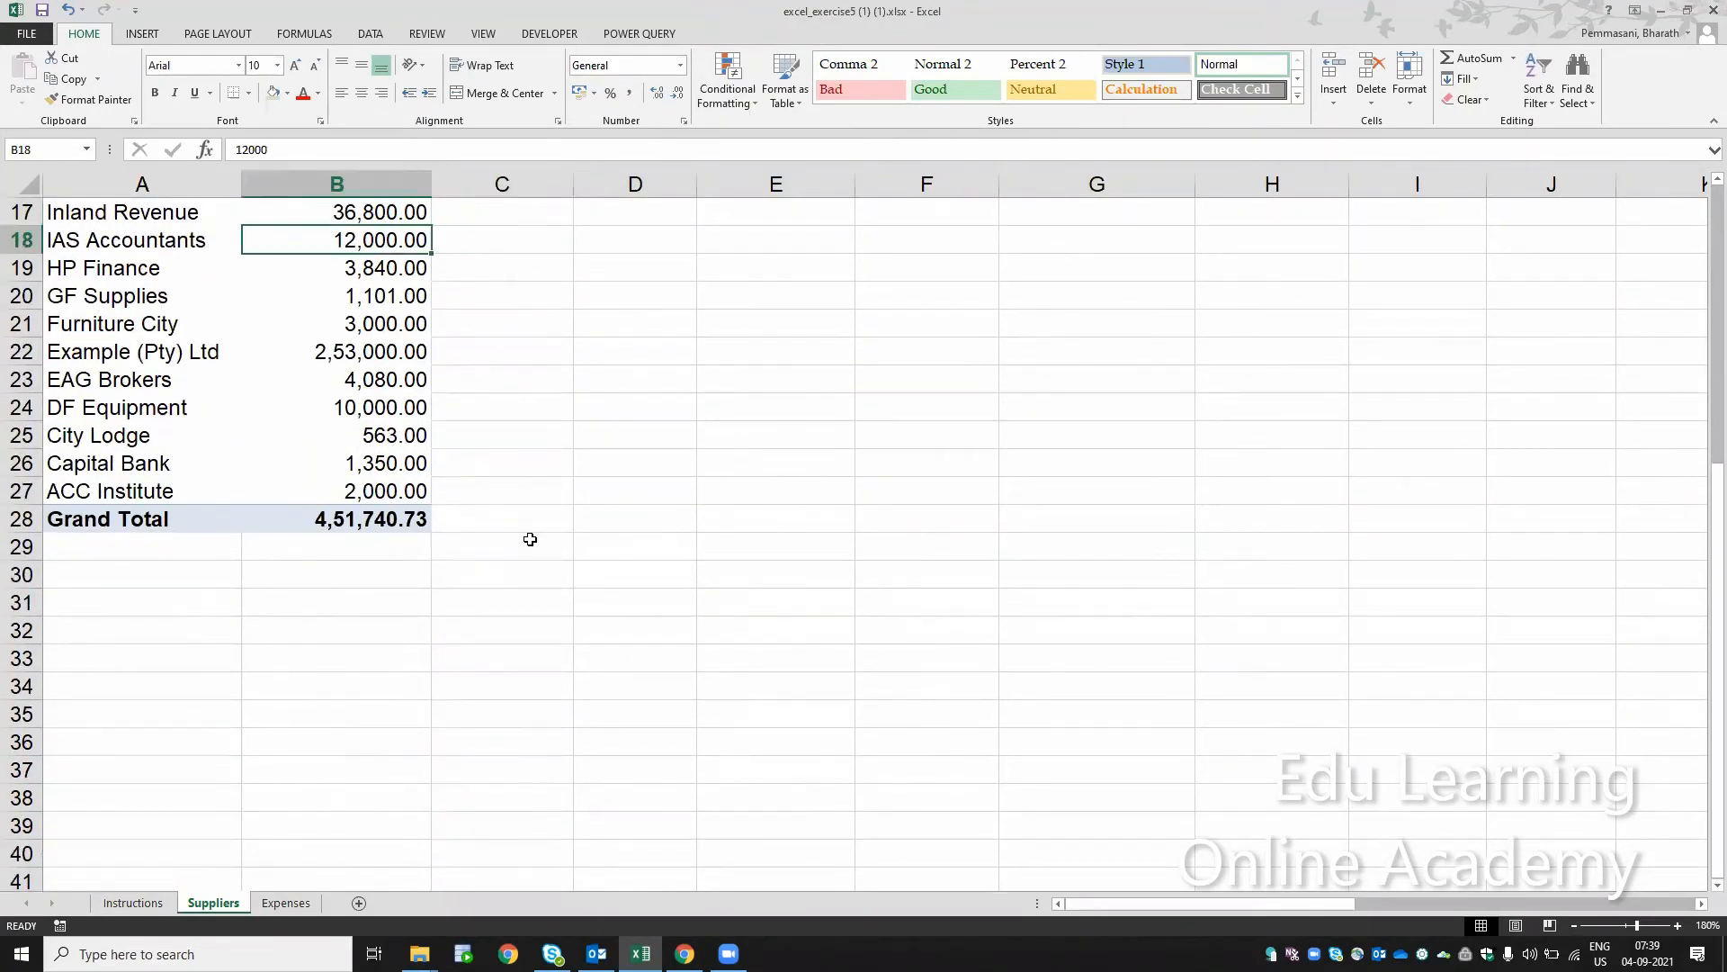
key(Up)
key(Up)
key(Up)
key(Up)
key(Up)
key(Up)
key(Up)
key(Up)
key(Up)
key(Up)
key(Up)
key(Up)
key(Up)
key(Up)
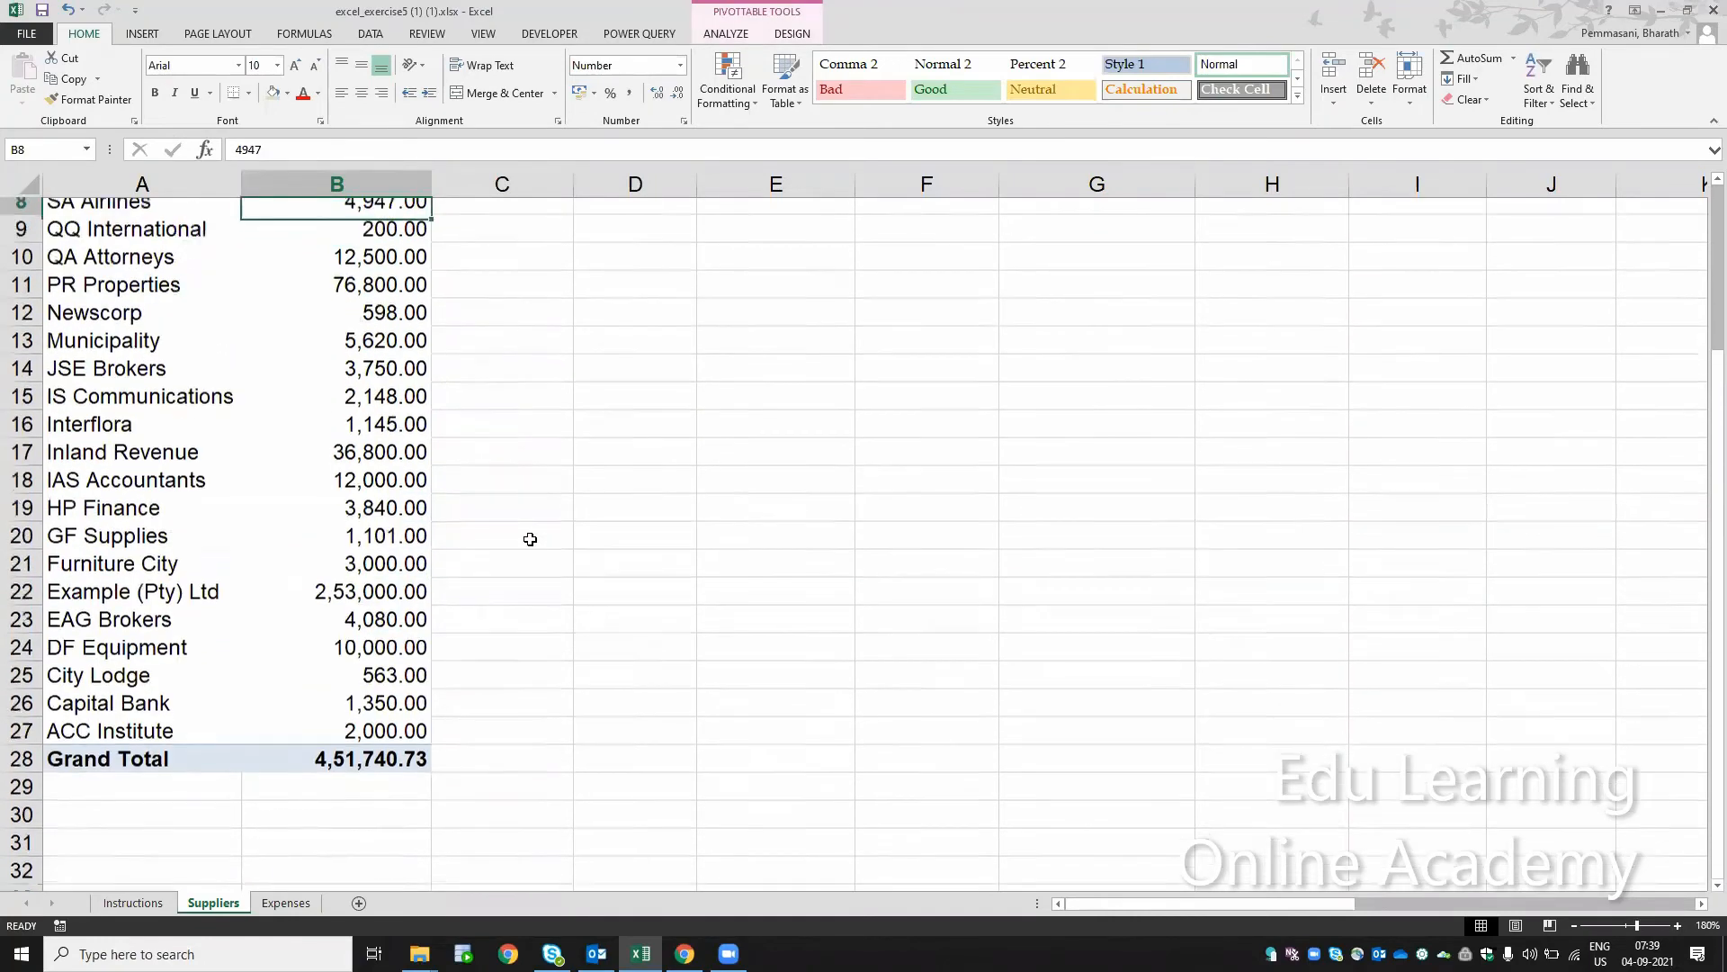
key(Up)
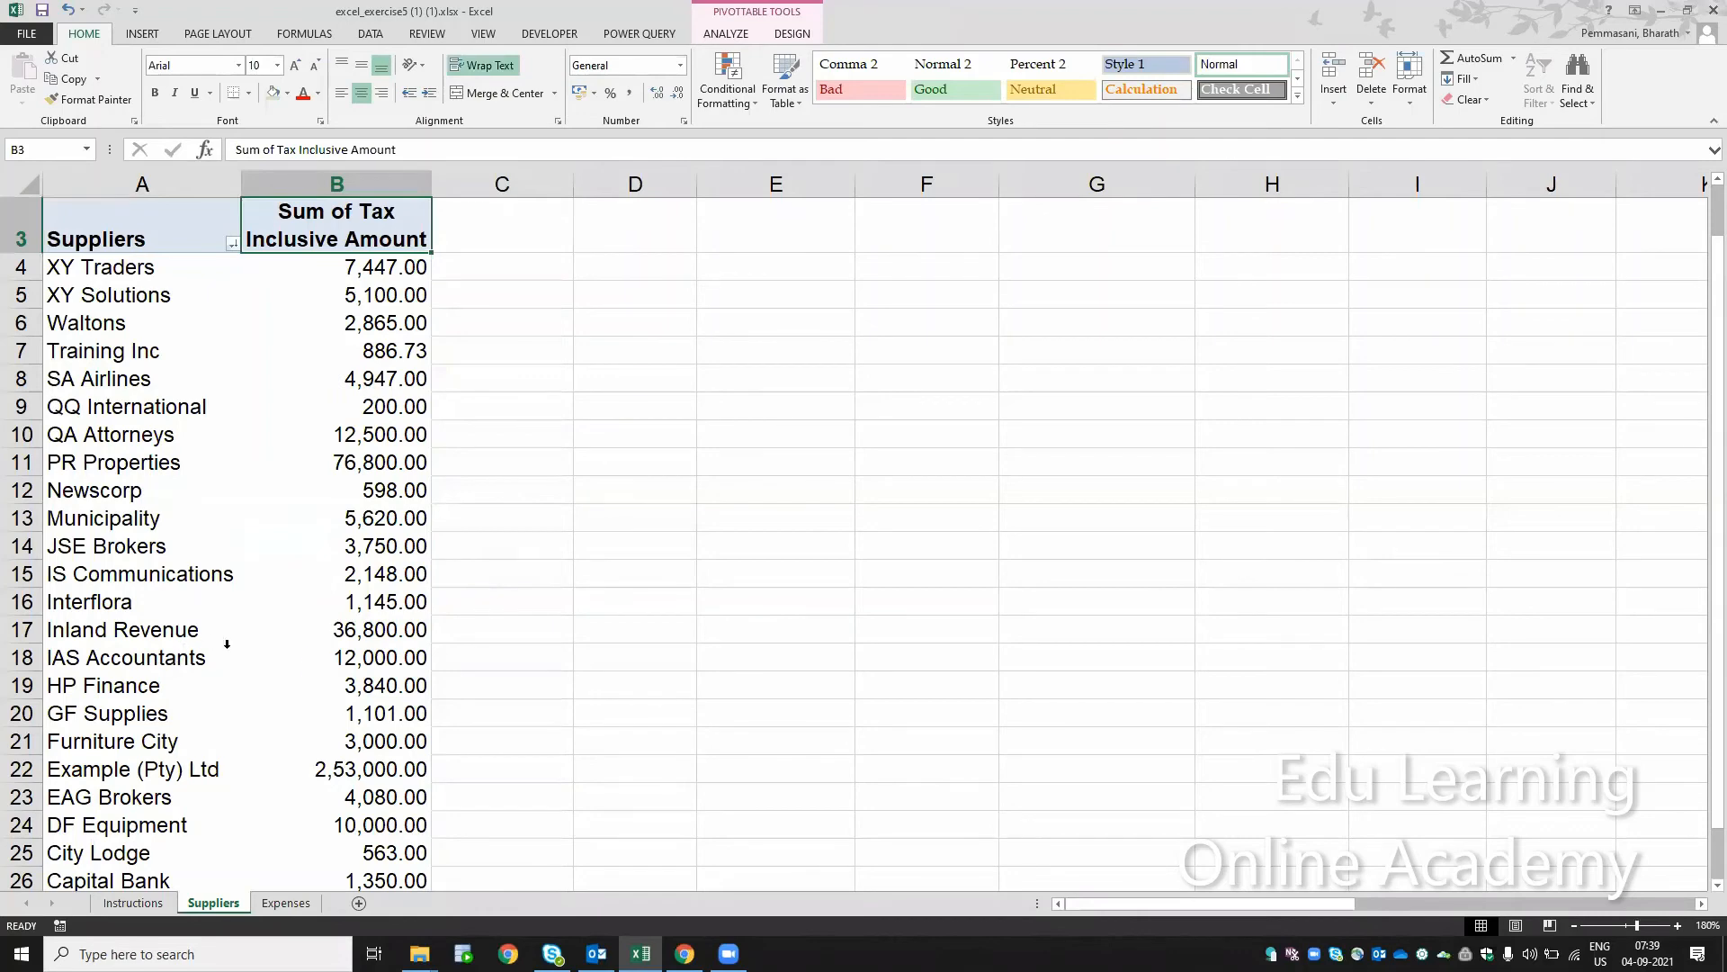
Drill down to the source records behind the IAS Accountants total in B18 and examine them enlarged
double_click(366, 655)
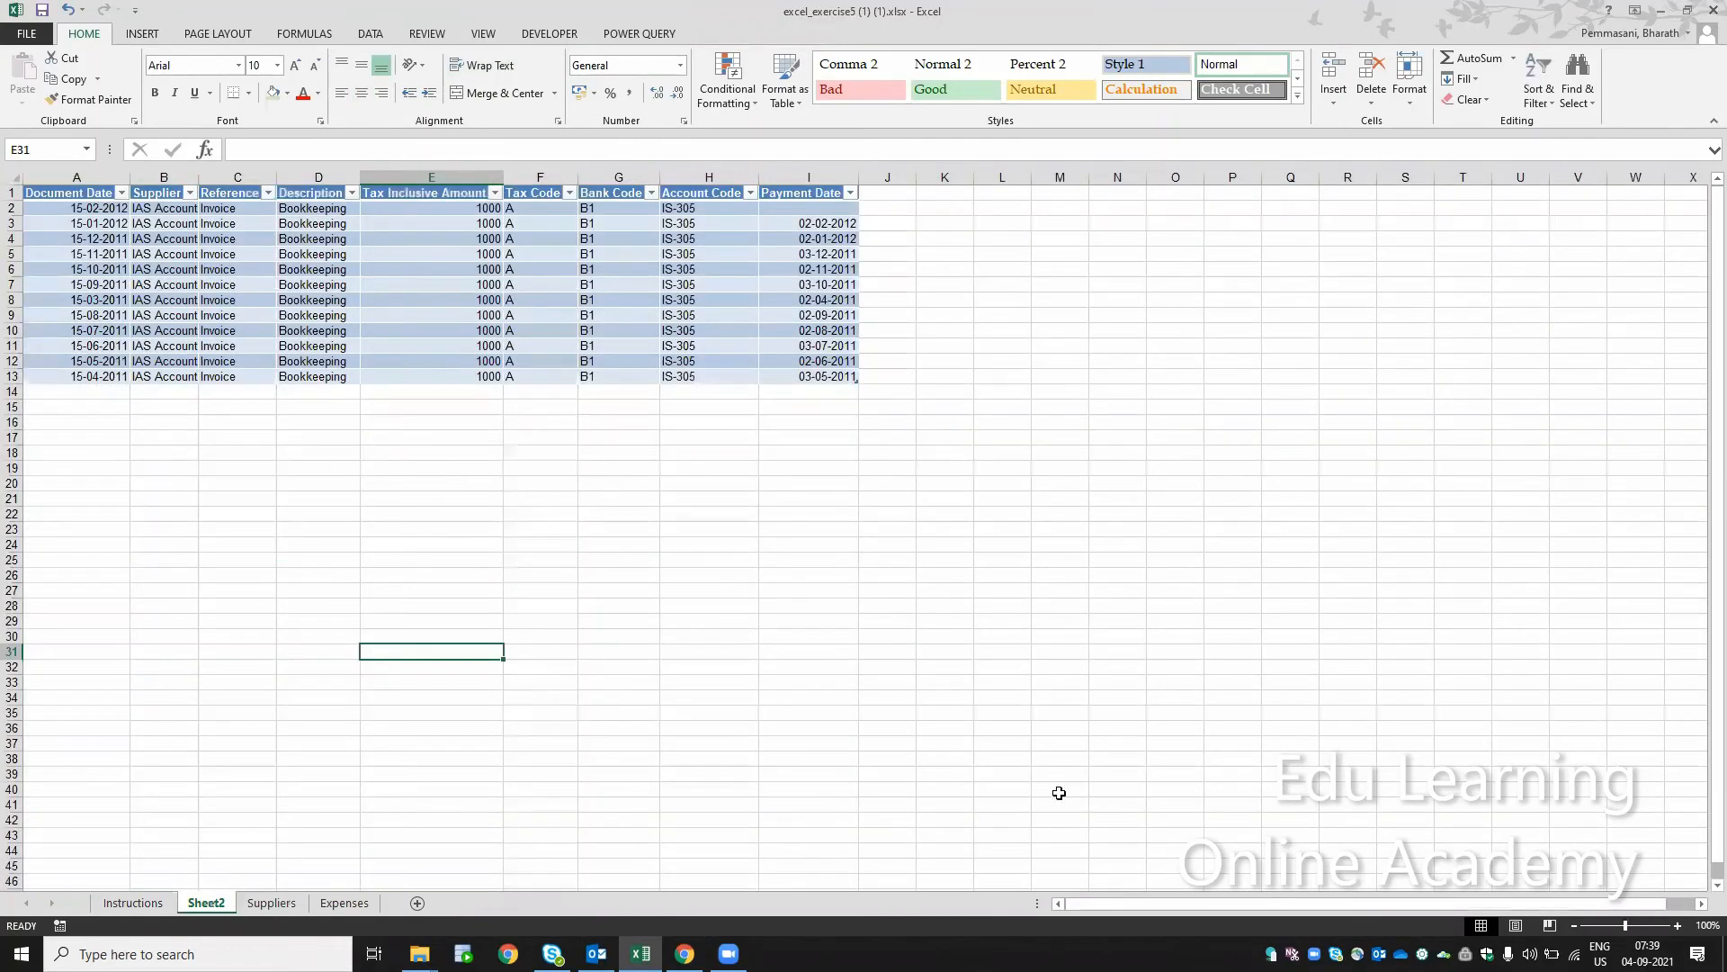
click(1677, 925)
click(1678, 926)
click(1678, 925)
click(1678, 926)
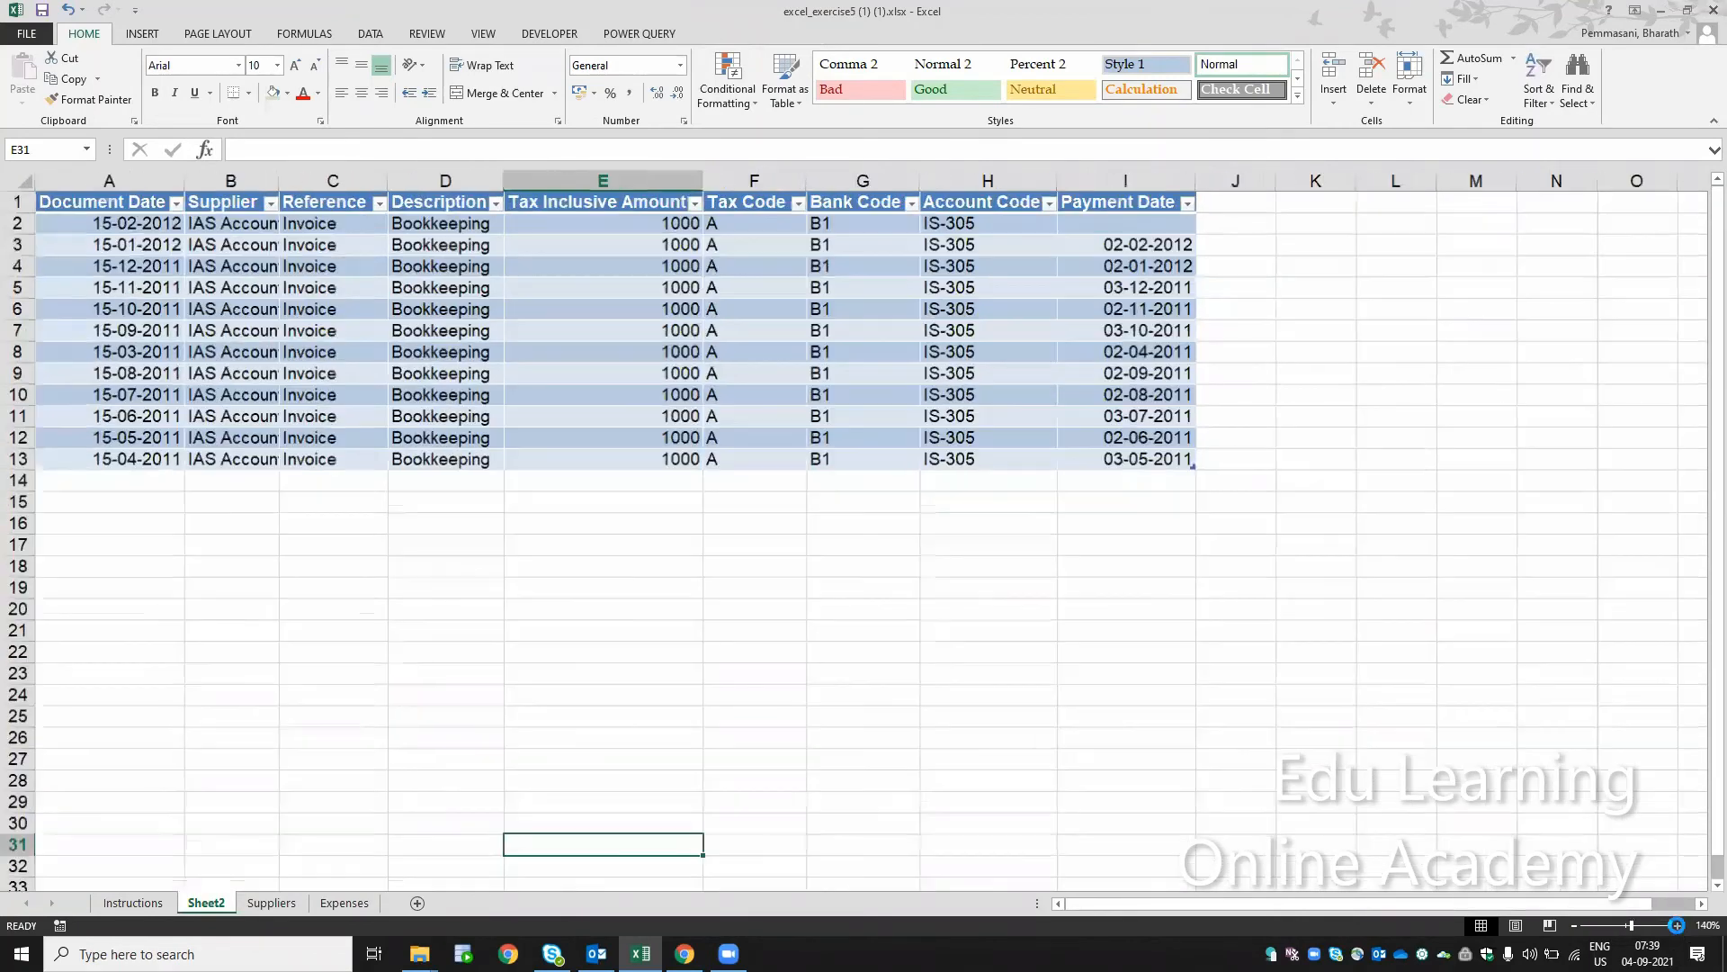
click(1678, 926)
click(1678, 926)
click(1678, 925)
click(1678, 926)
key(Up)
key(Up)
key(Up)
key(Up)
key(Up)
key(Up)
key(Up)
key(Up)
key(Up)
key(Up)
key(Up)
key(Up)
key(Up)
key(Up)
key(Up)
key(Up)
key(Up)
key(Up)
key(Up)
key(Up)
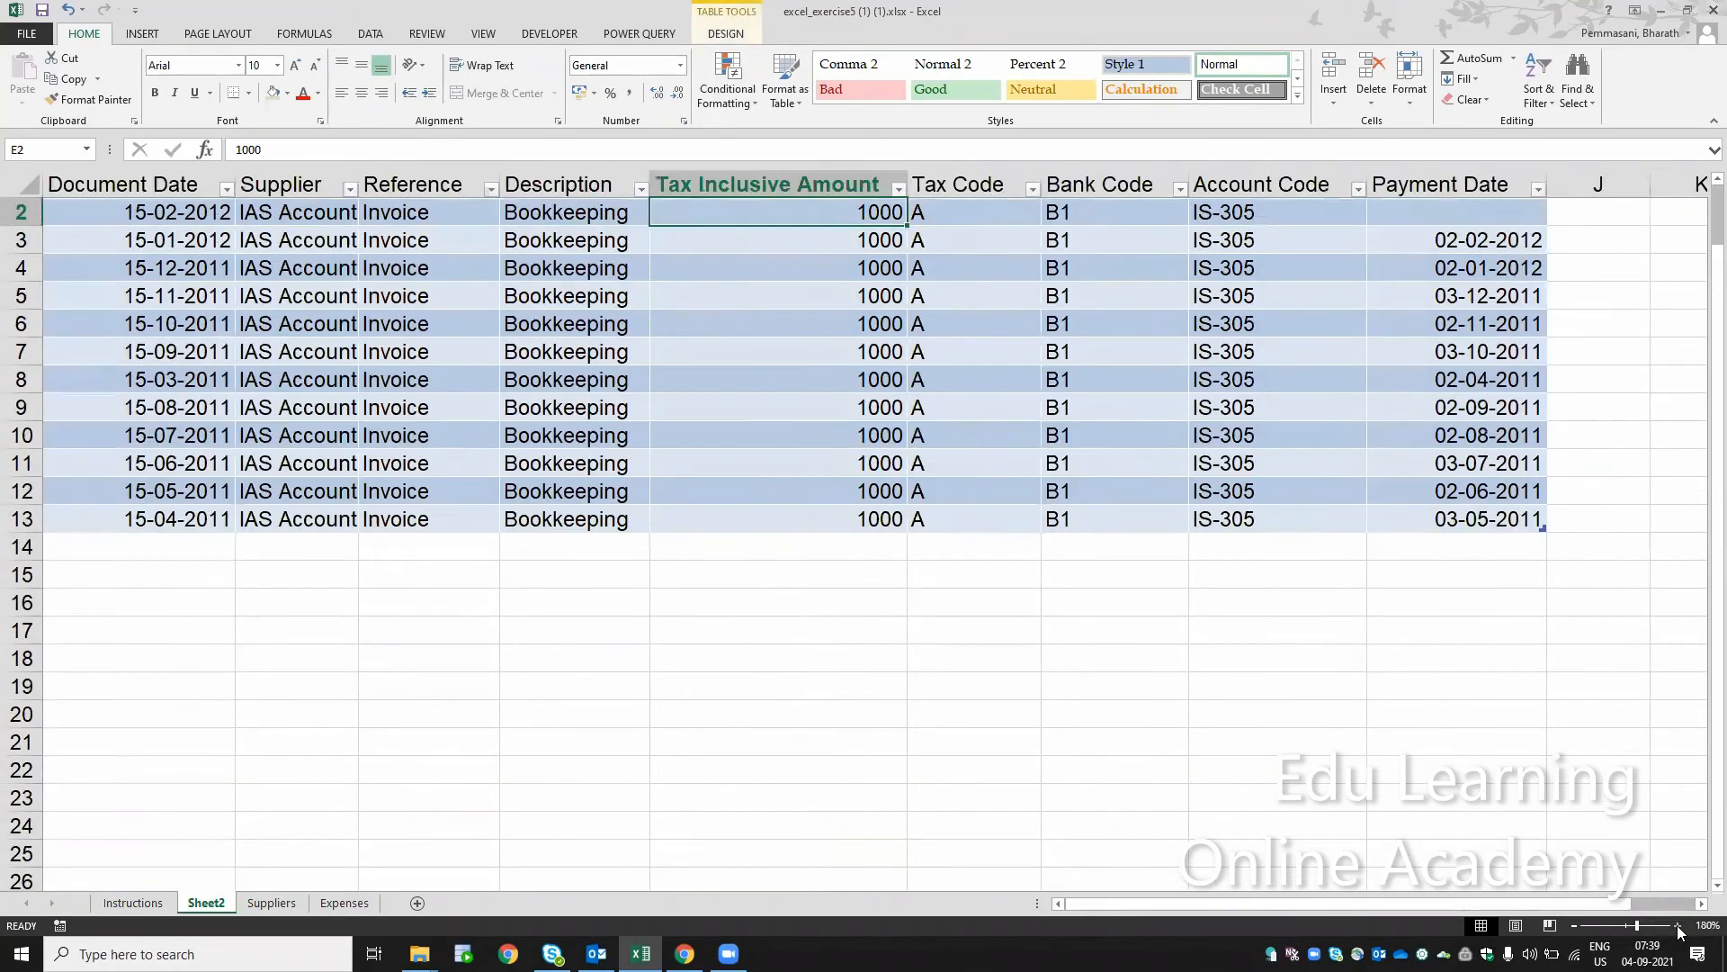
Delete the Sheet2 worksheet that holds the IAS Accountants drill-down records
key(Up)
key(alt+h)
key(d)
key(s)
key(Return)
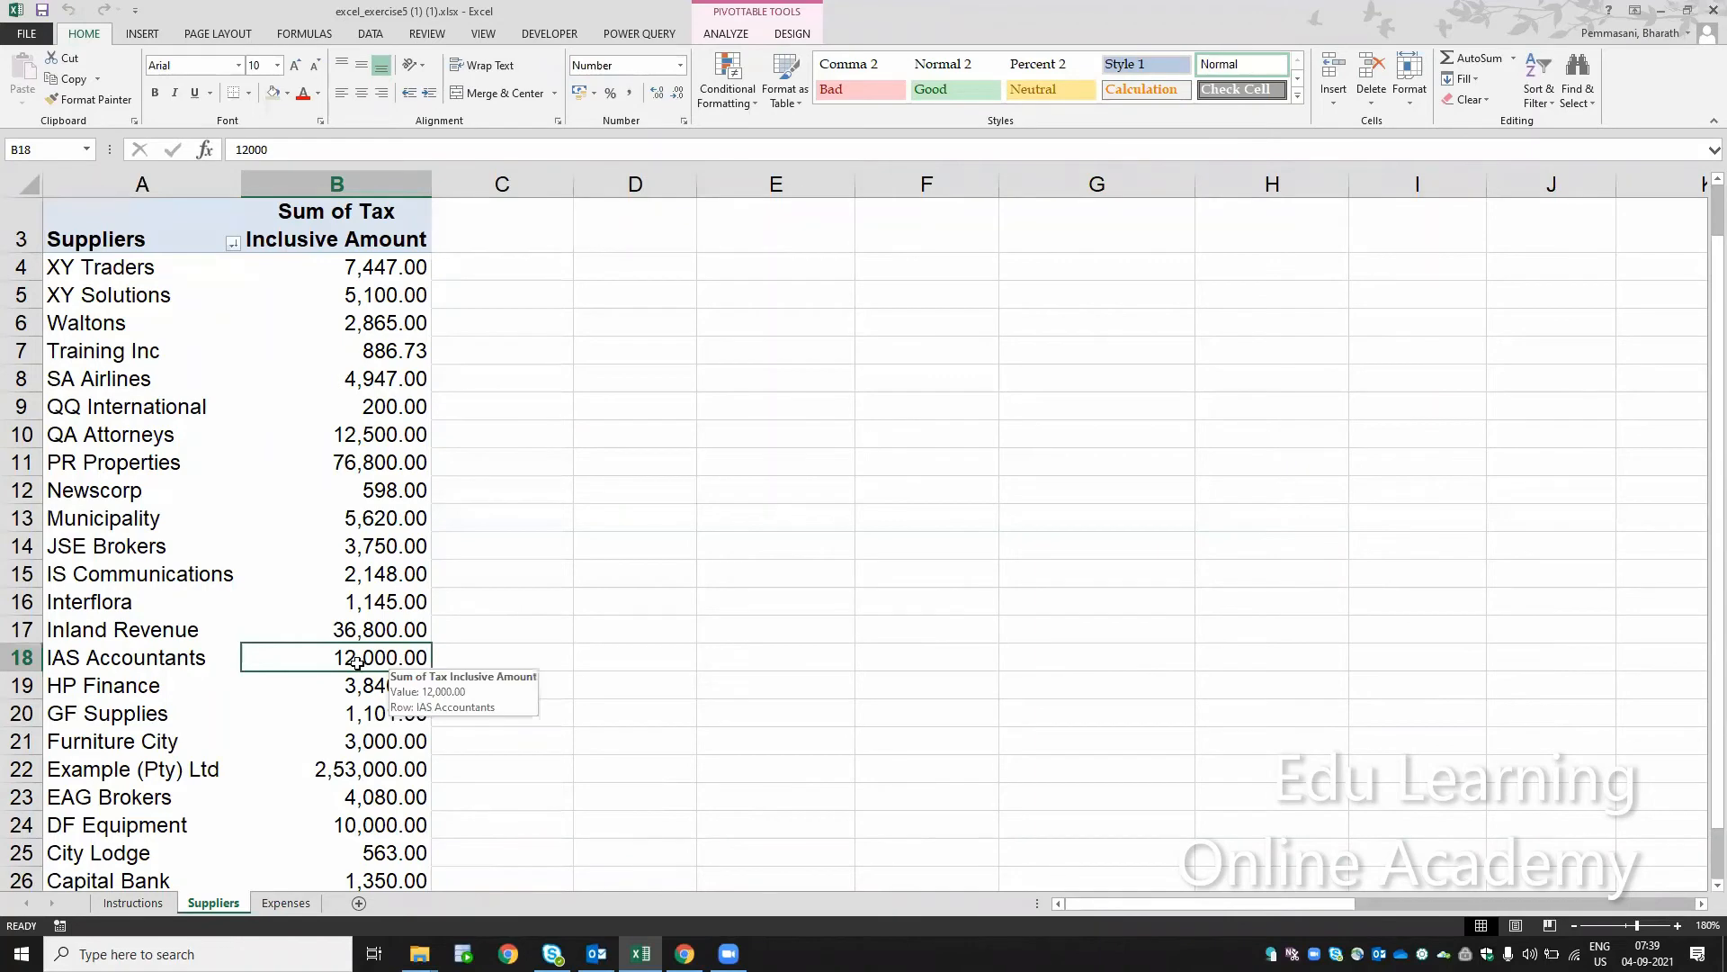
Drill down again from the IAS Accountants total in B18 to list its source records on a new sheet
double_click(375, 660)
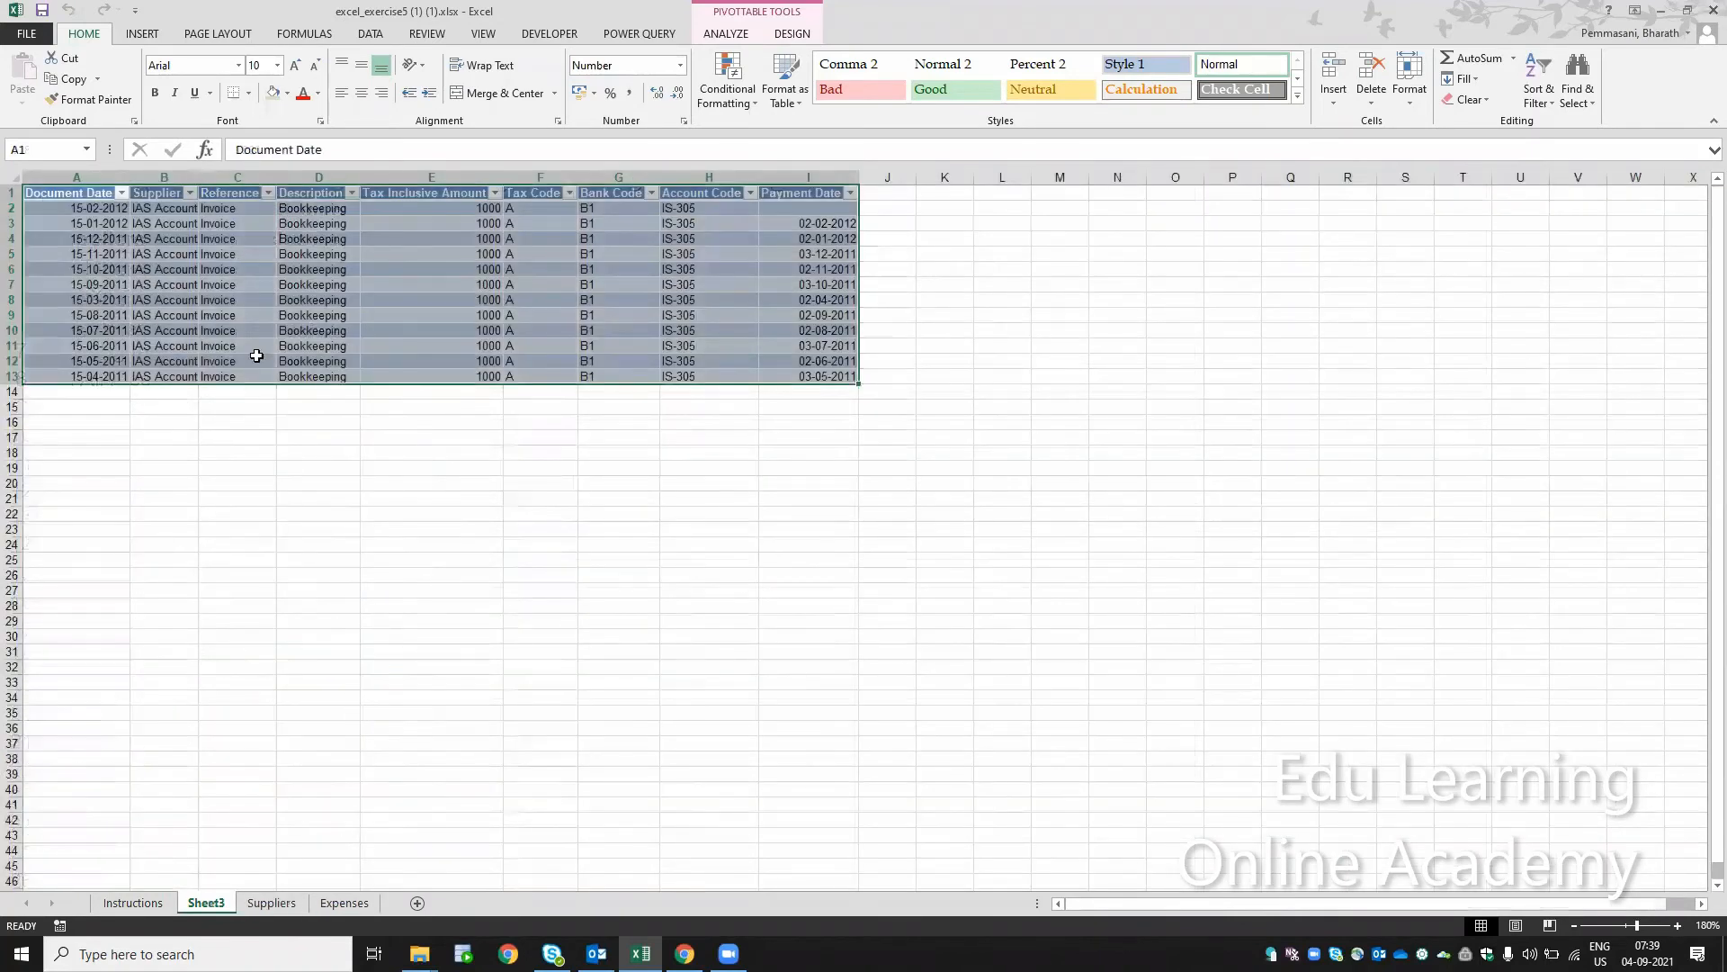
click(1677, 925)
scroll(864, 540, up, 5)
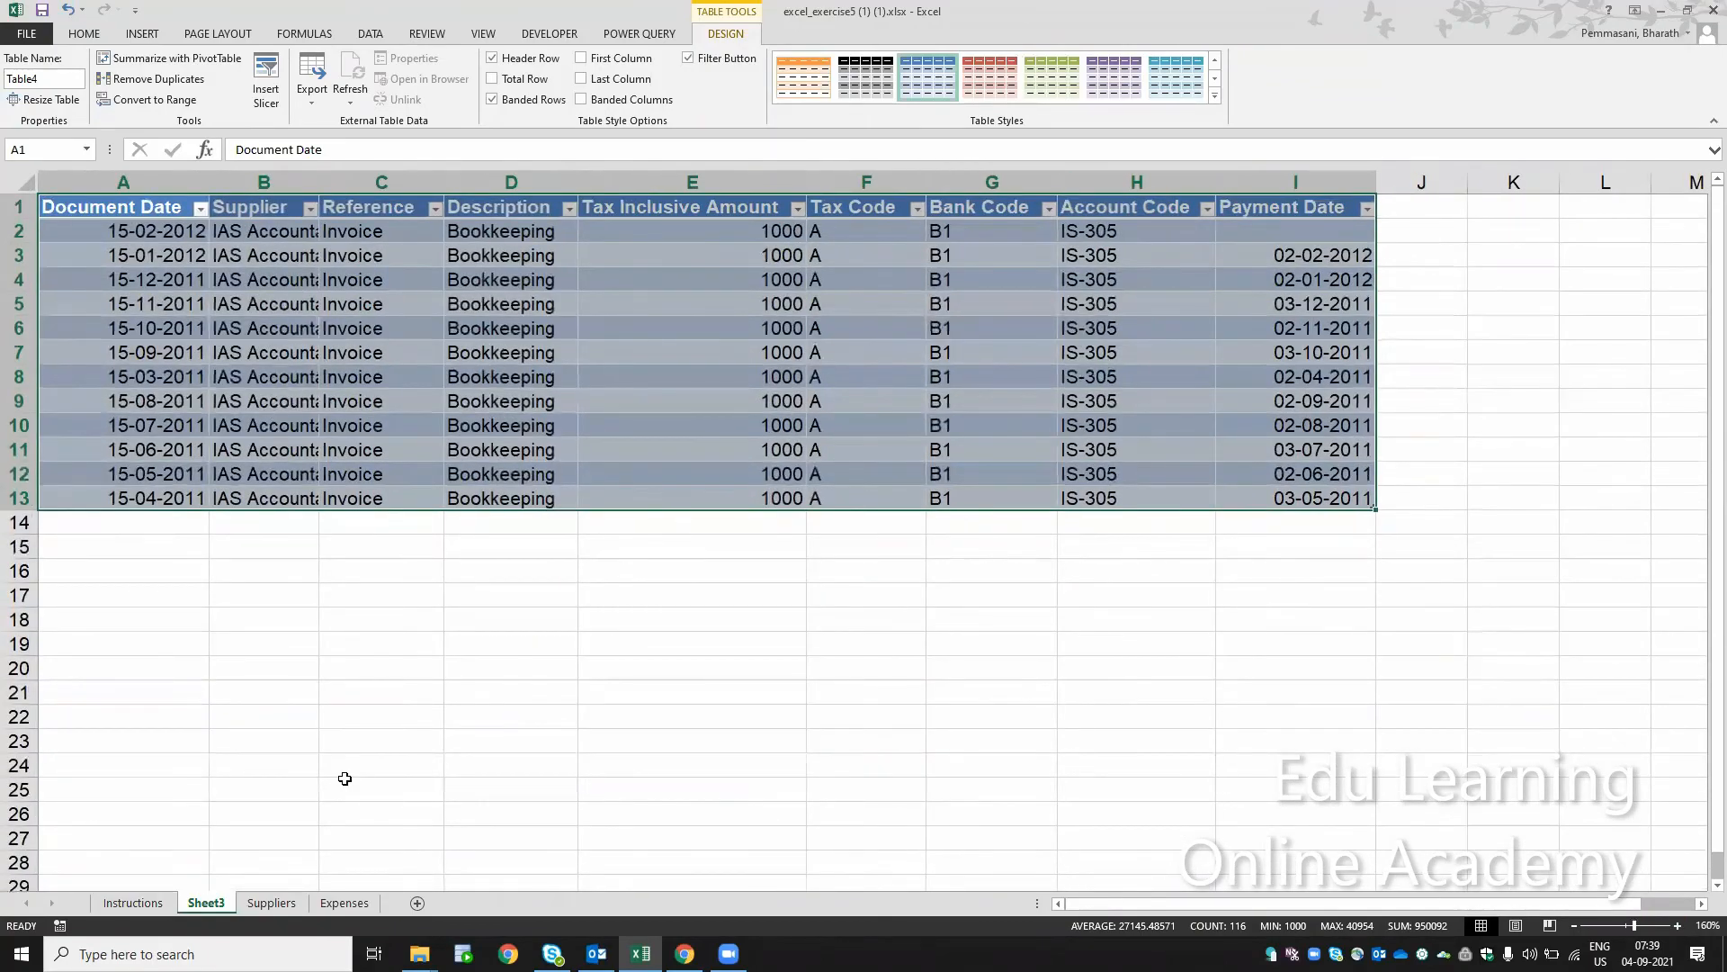
Drill down to the source records behind the Interflora total in B16 of the Suppliers pivot table
click(135, 904)
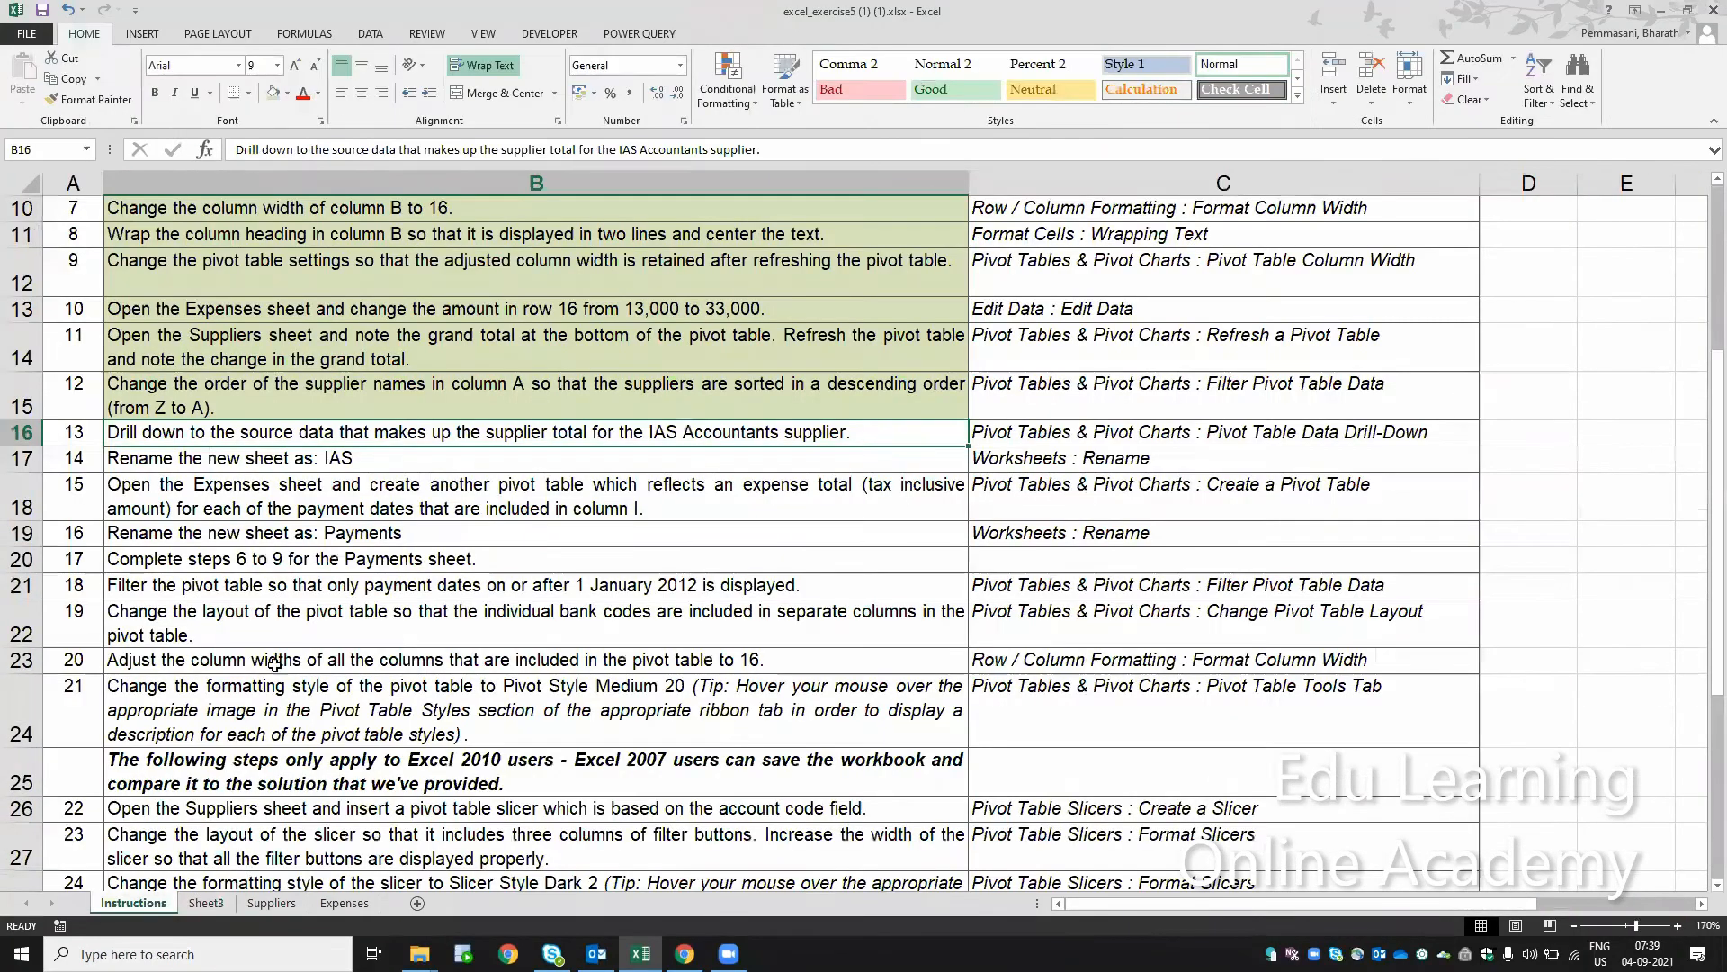
click(271, 904)
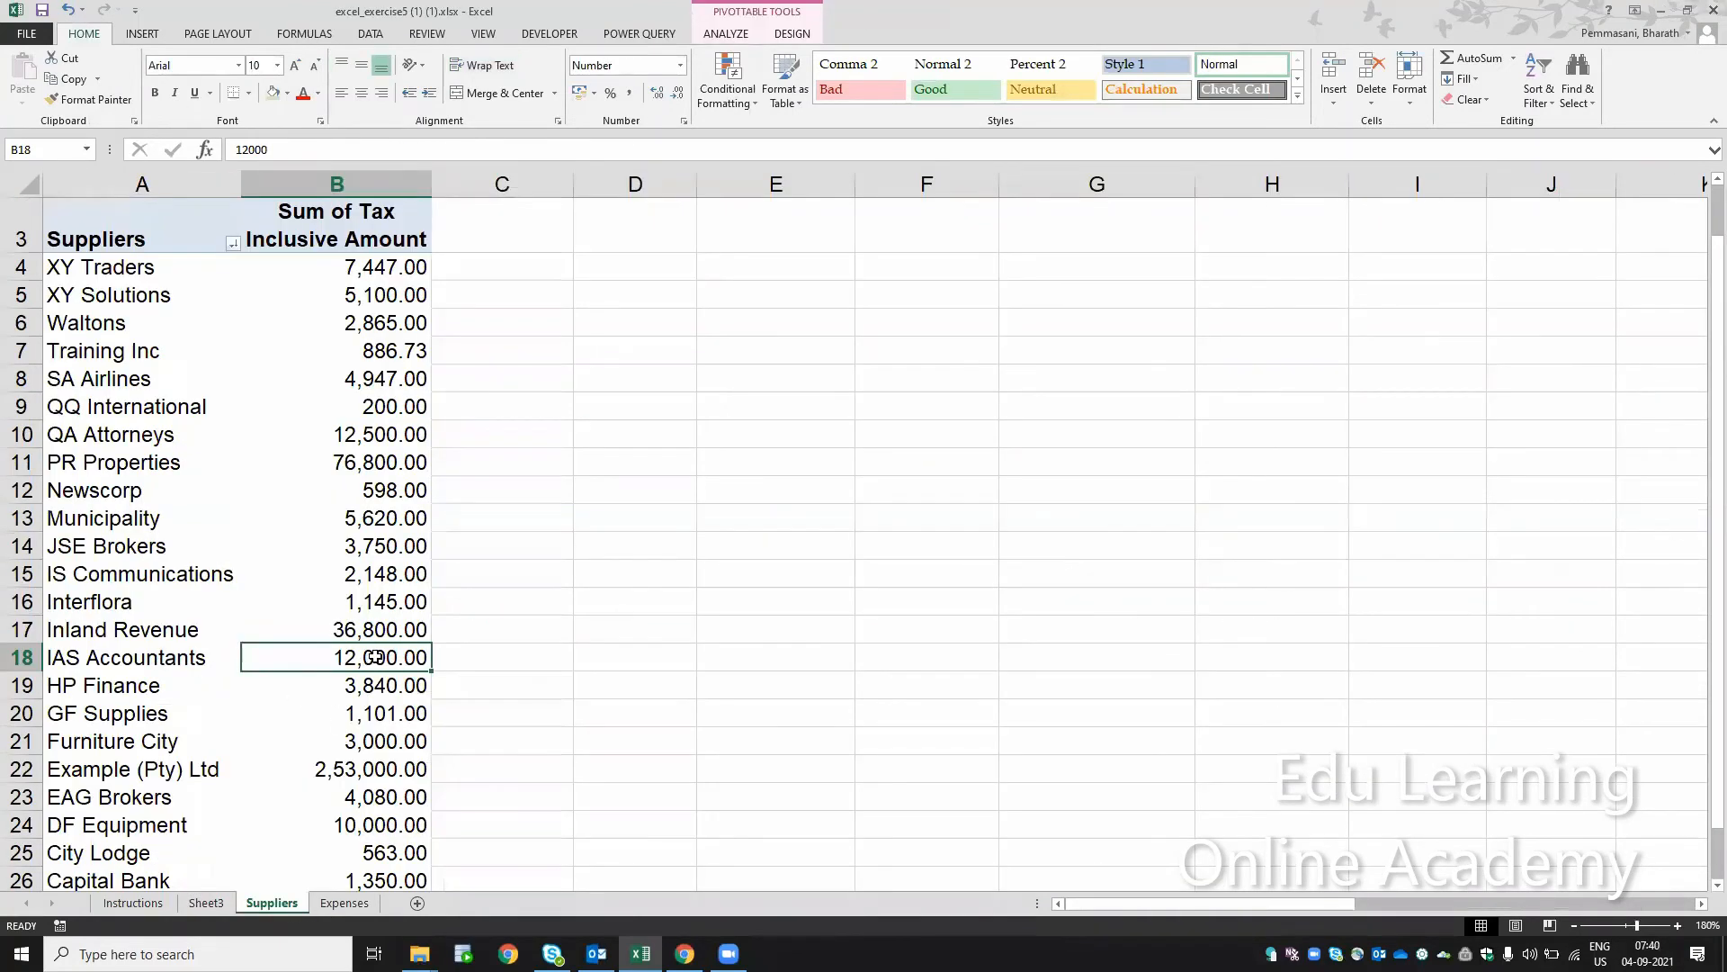
mouse_move(376, 669)
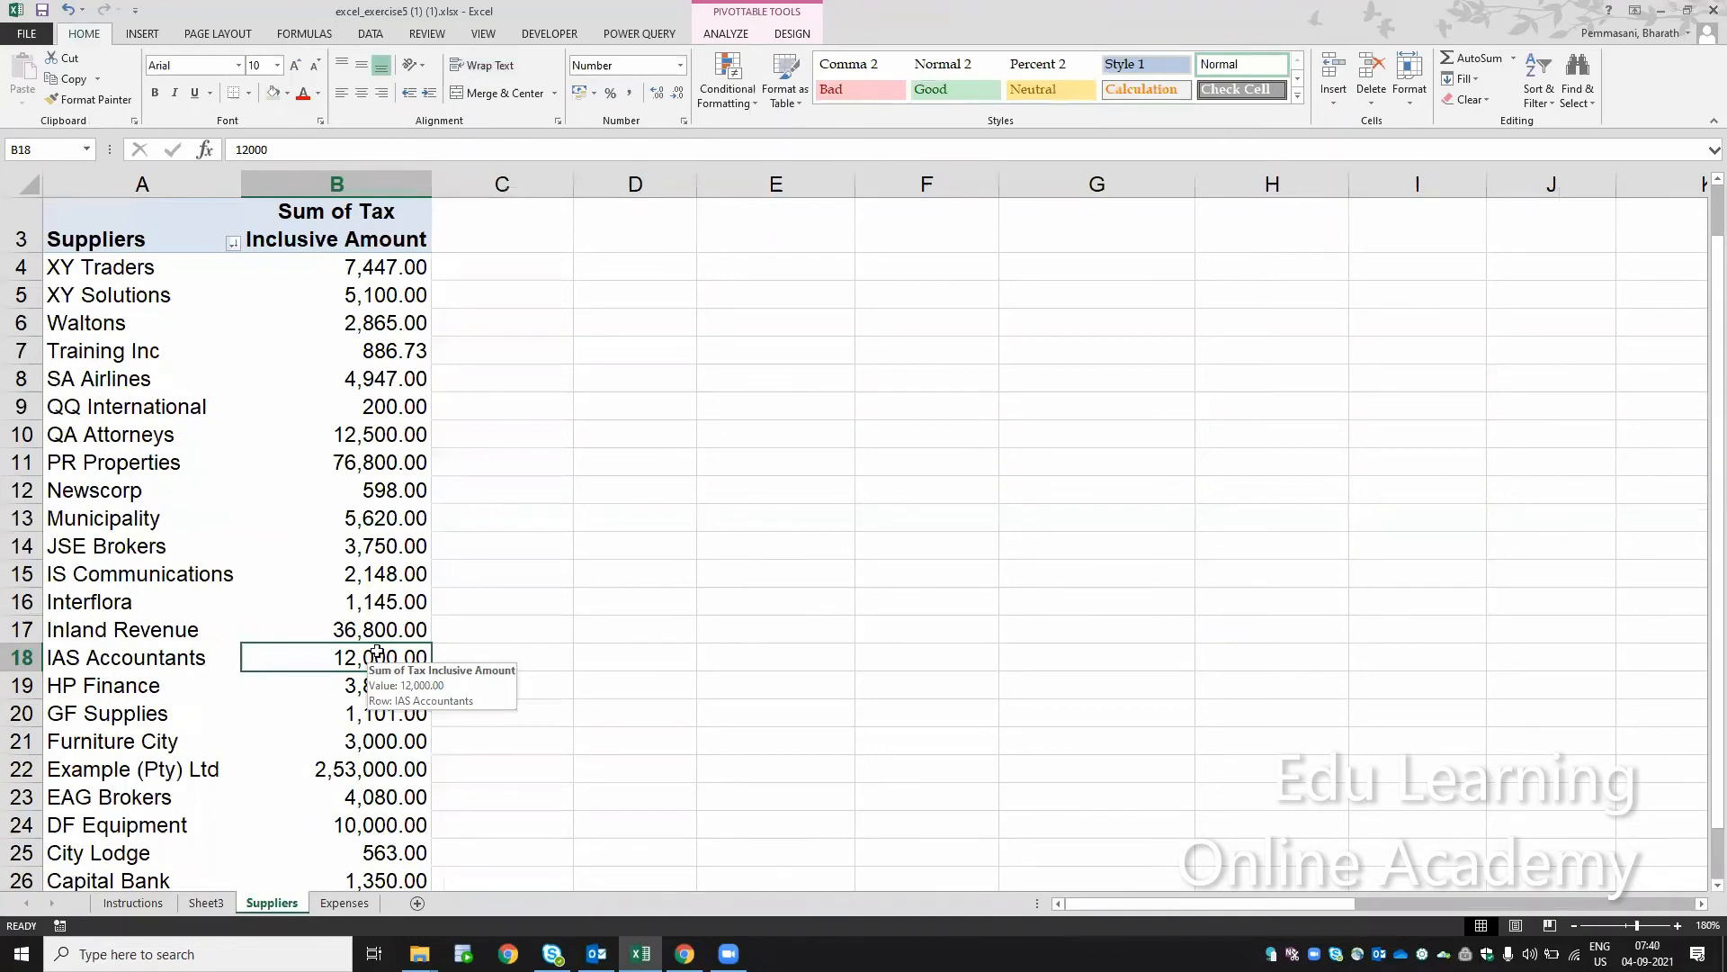
double_click(372, 601)
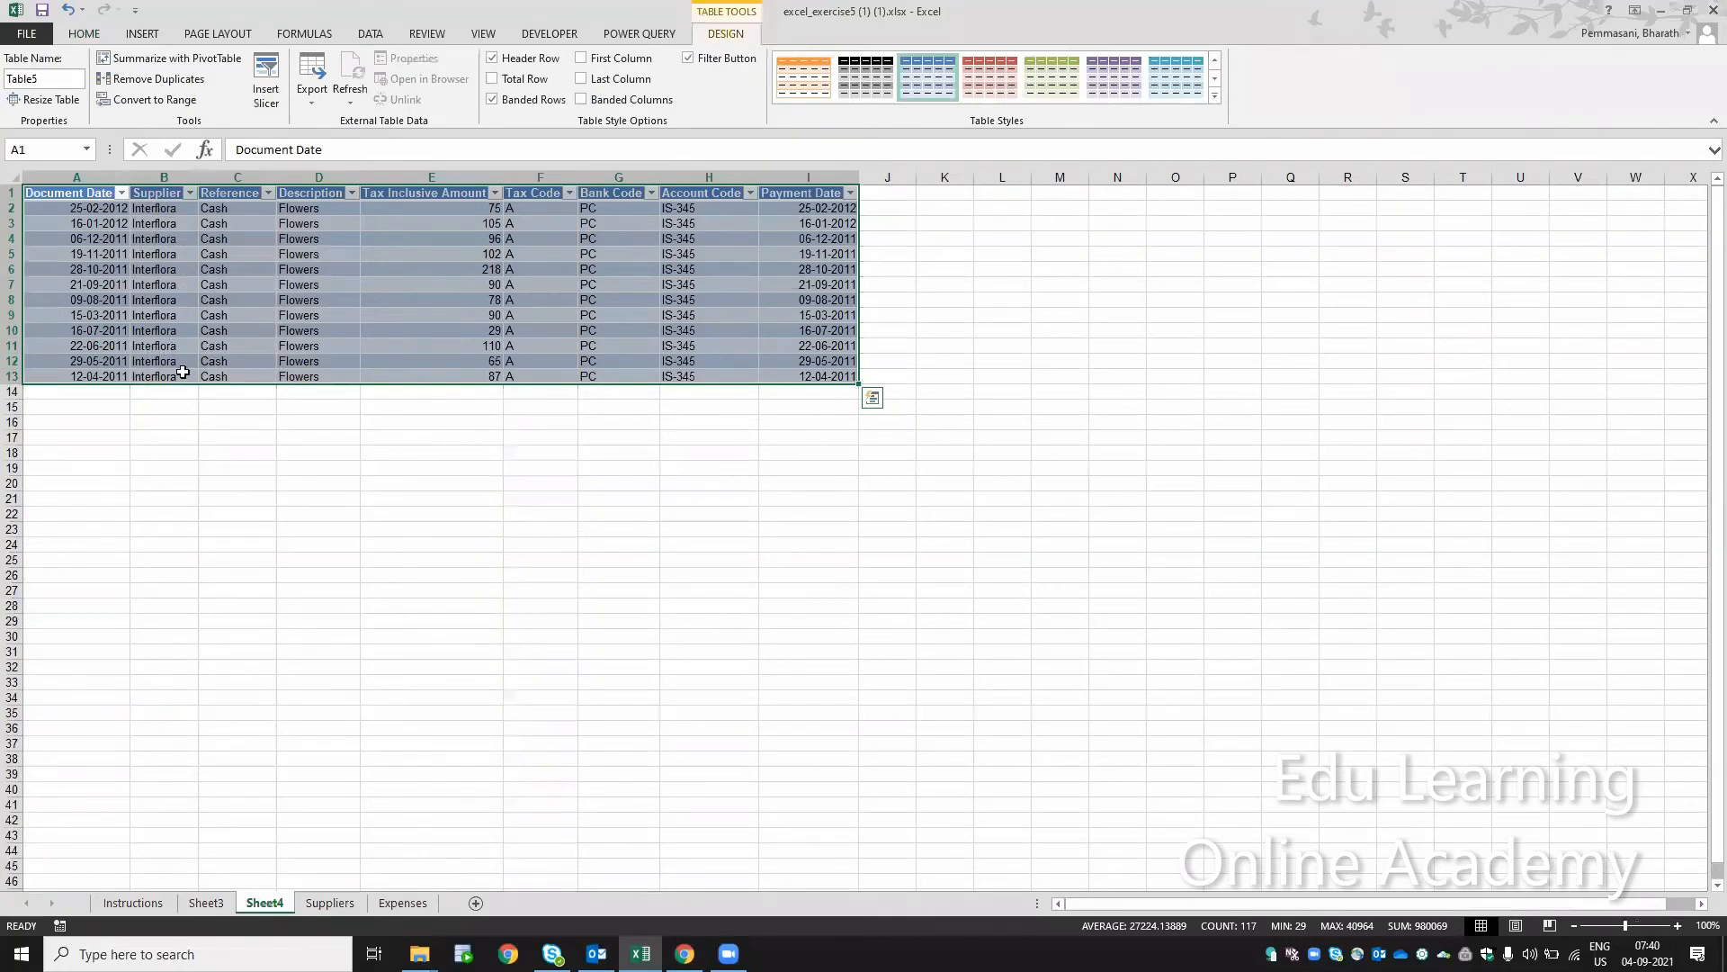
Delete the Sheet4 worksheet that holds the Interflora drill-down records
click(285, 421)
key(alt+h)
key(d)
key(s)
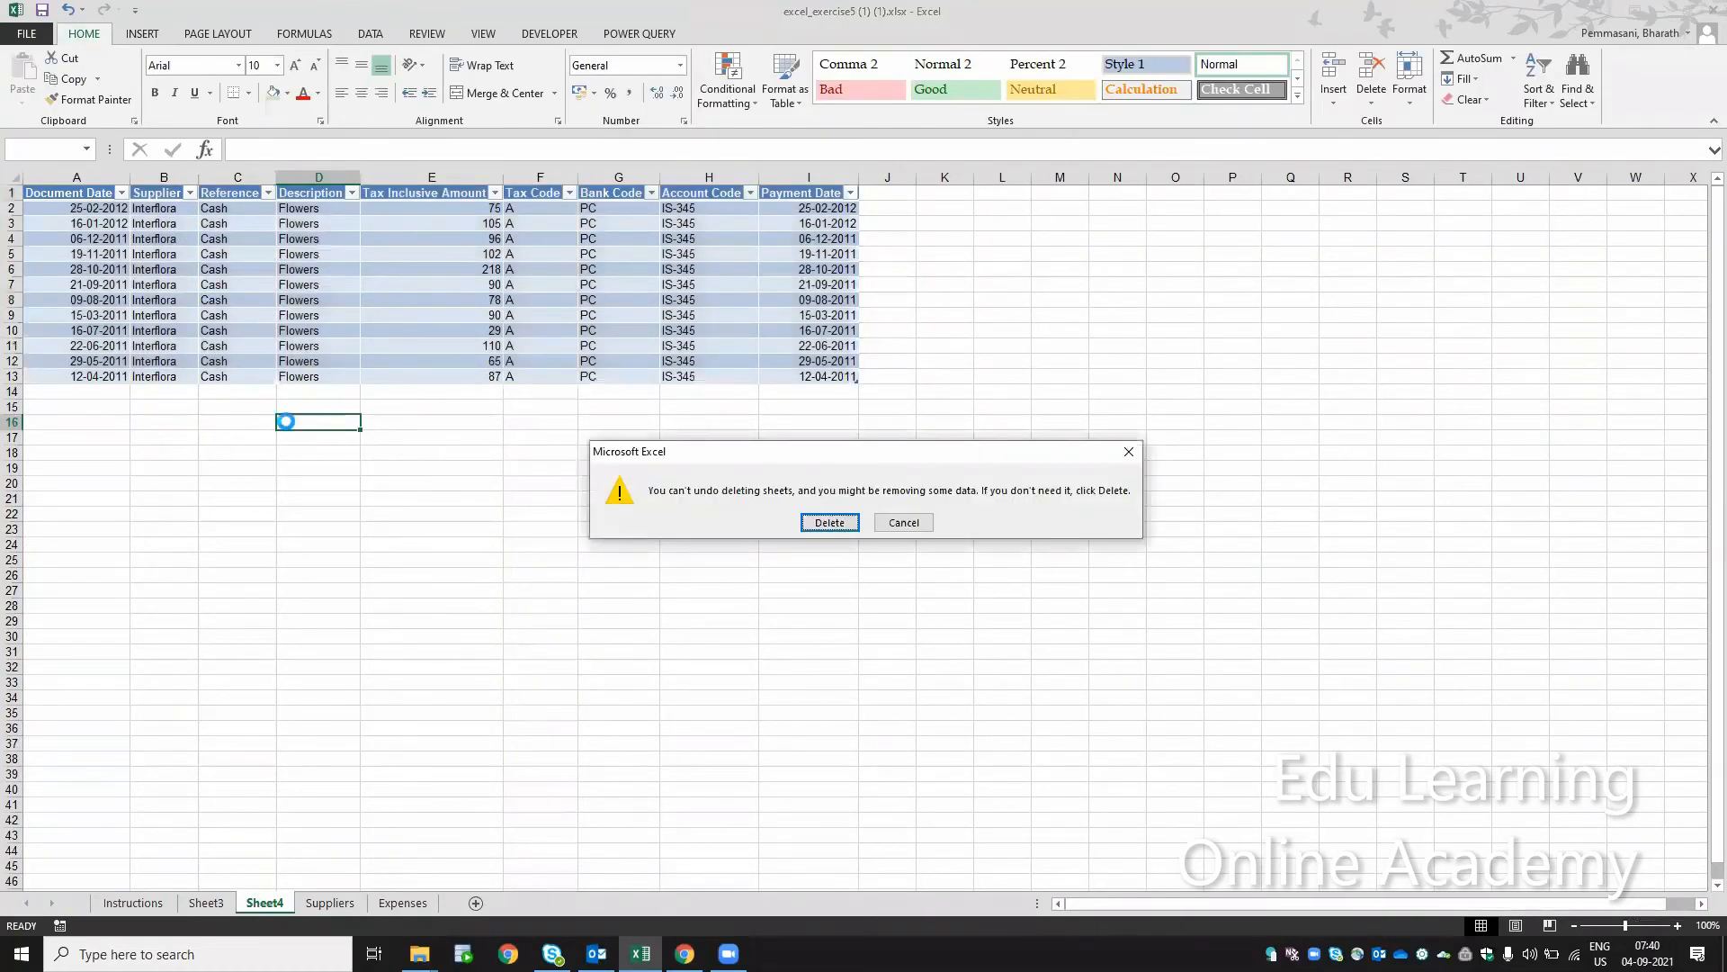
key(Return)
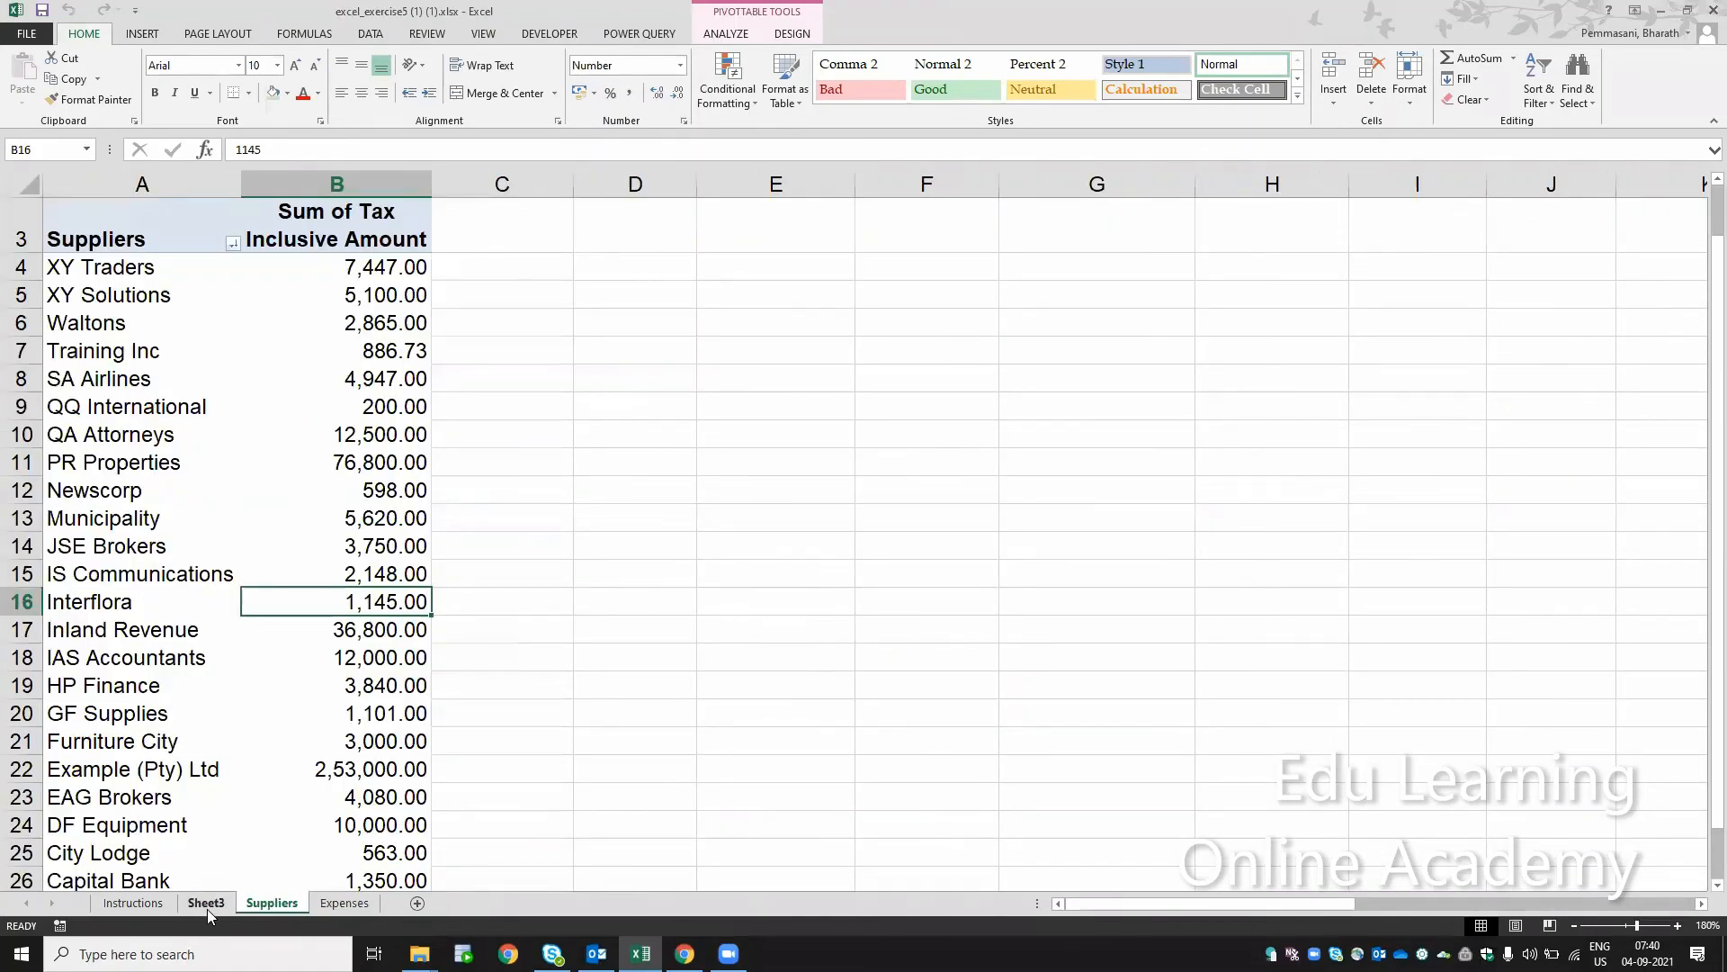
Check the IAS Accountants records on Sheet3 against the pivot total, and shade the step 13 task in B16 of Instructions green
click(207, 904)
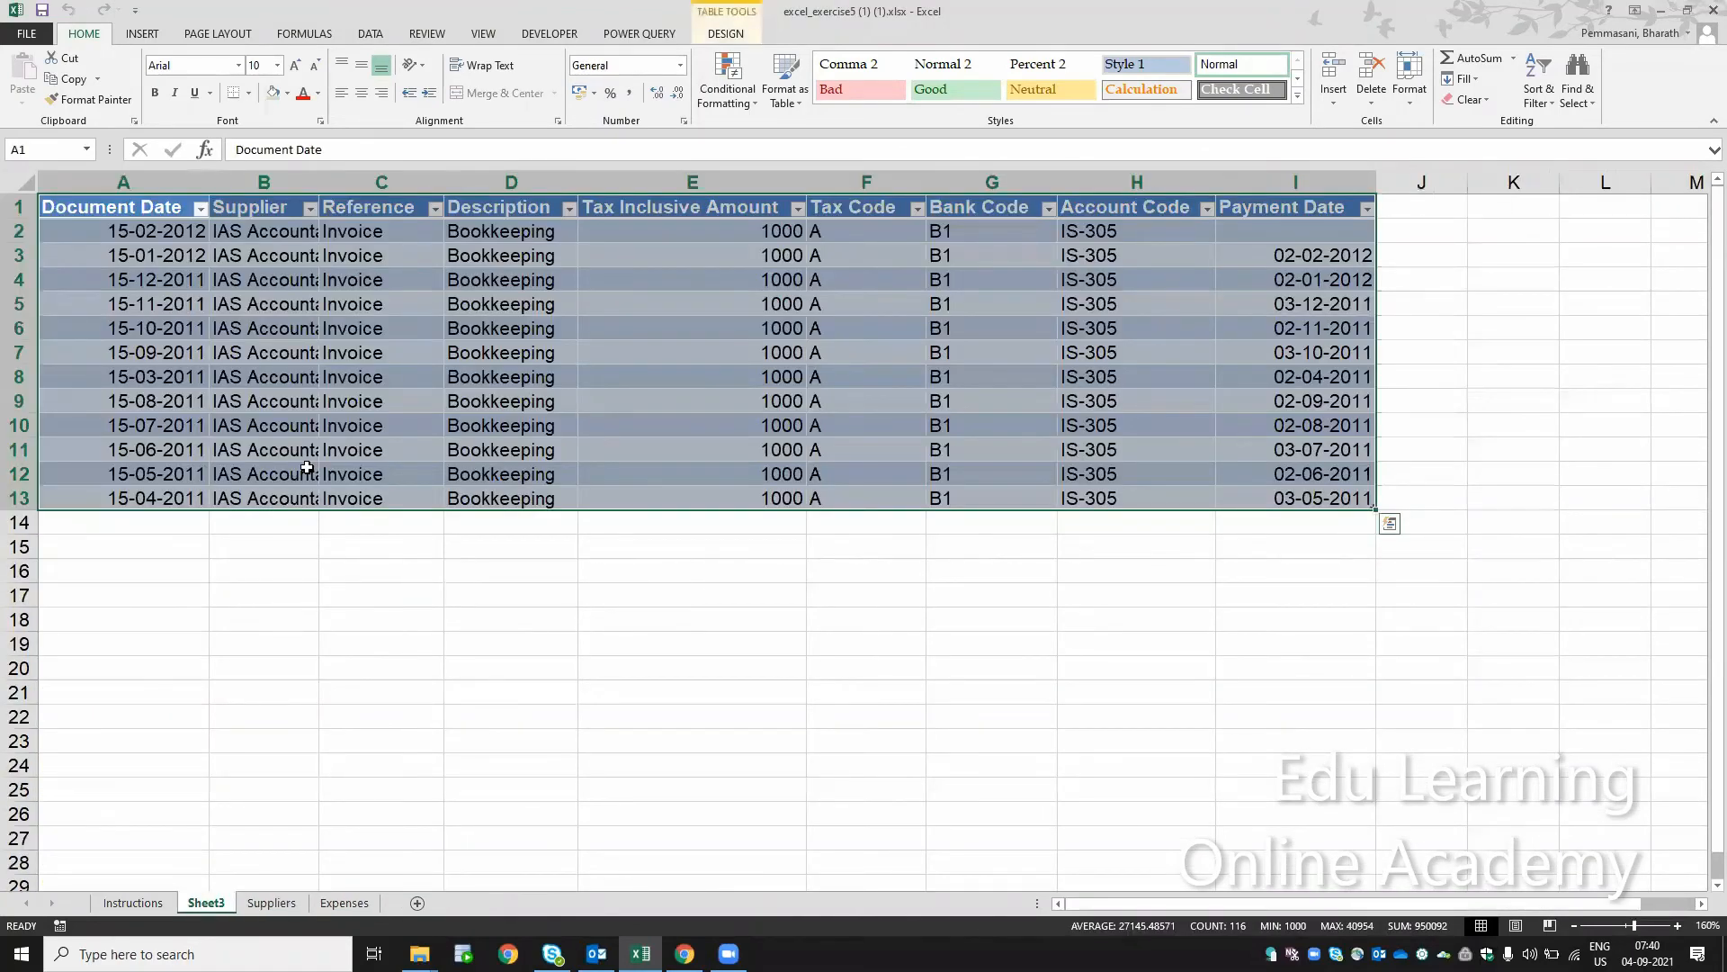
click(270, 902)
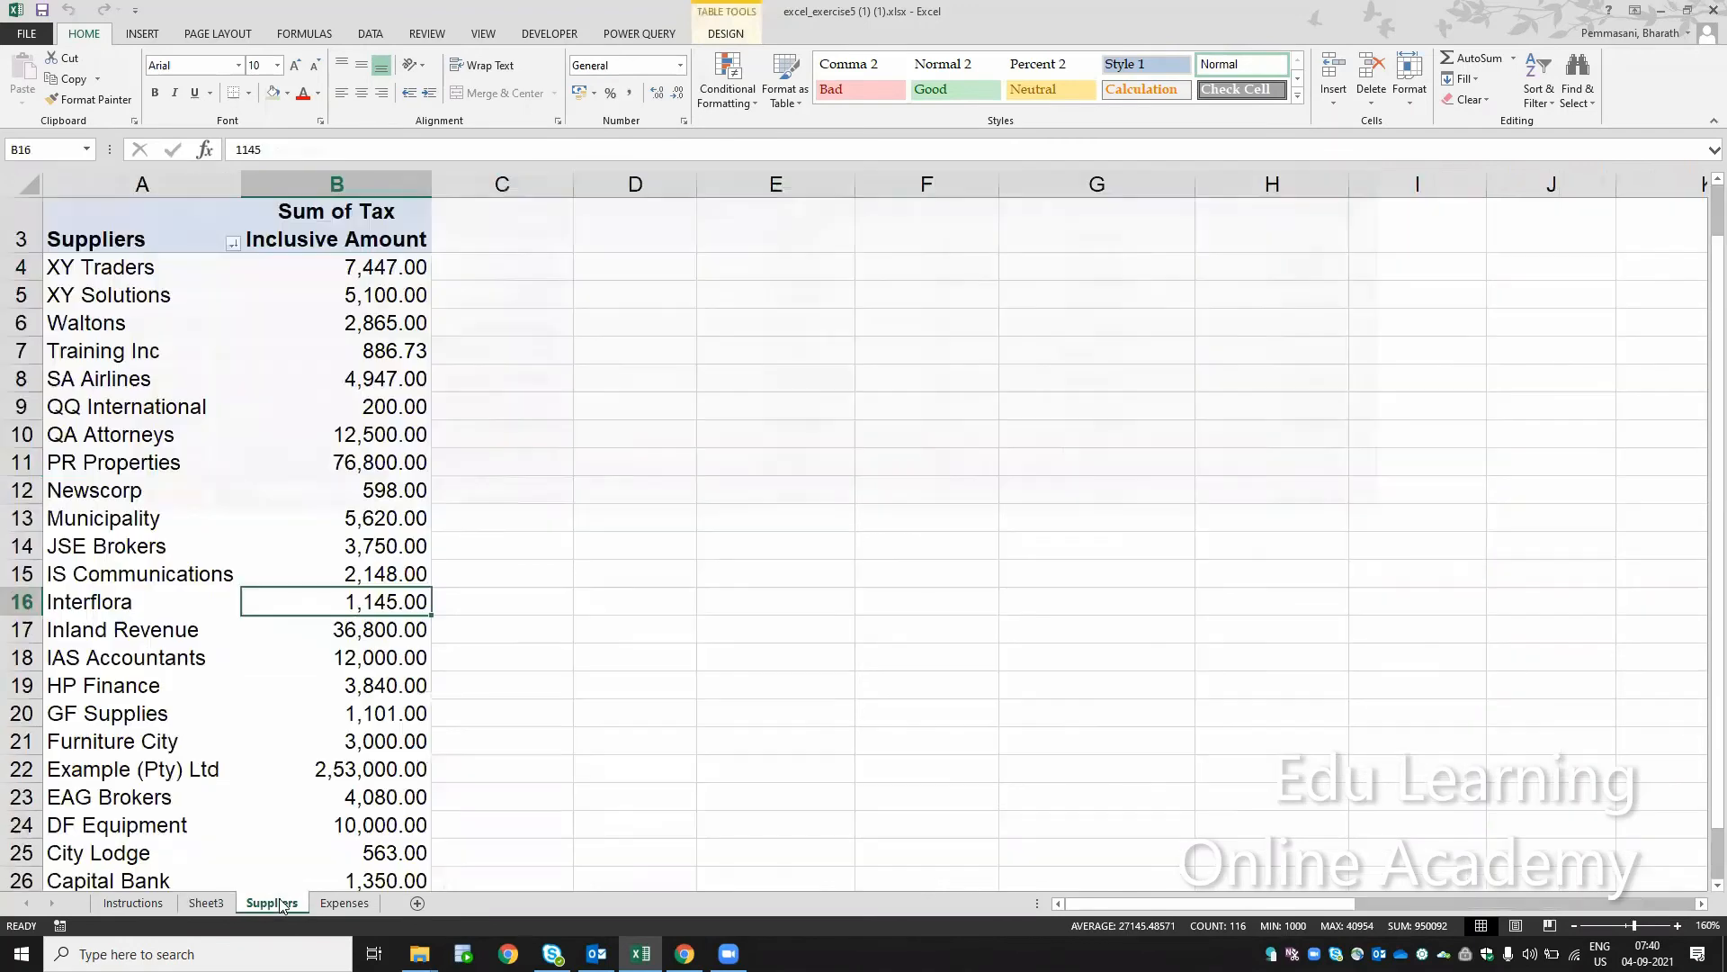
click(392, 651)
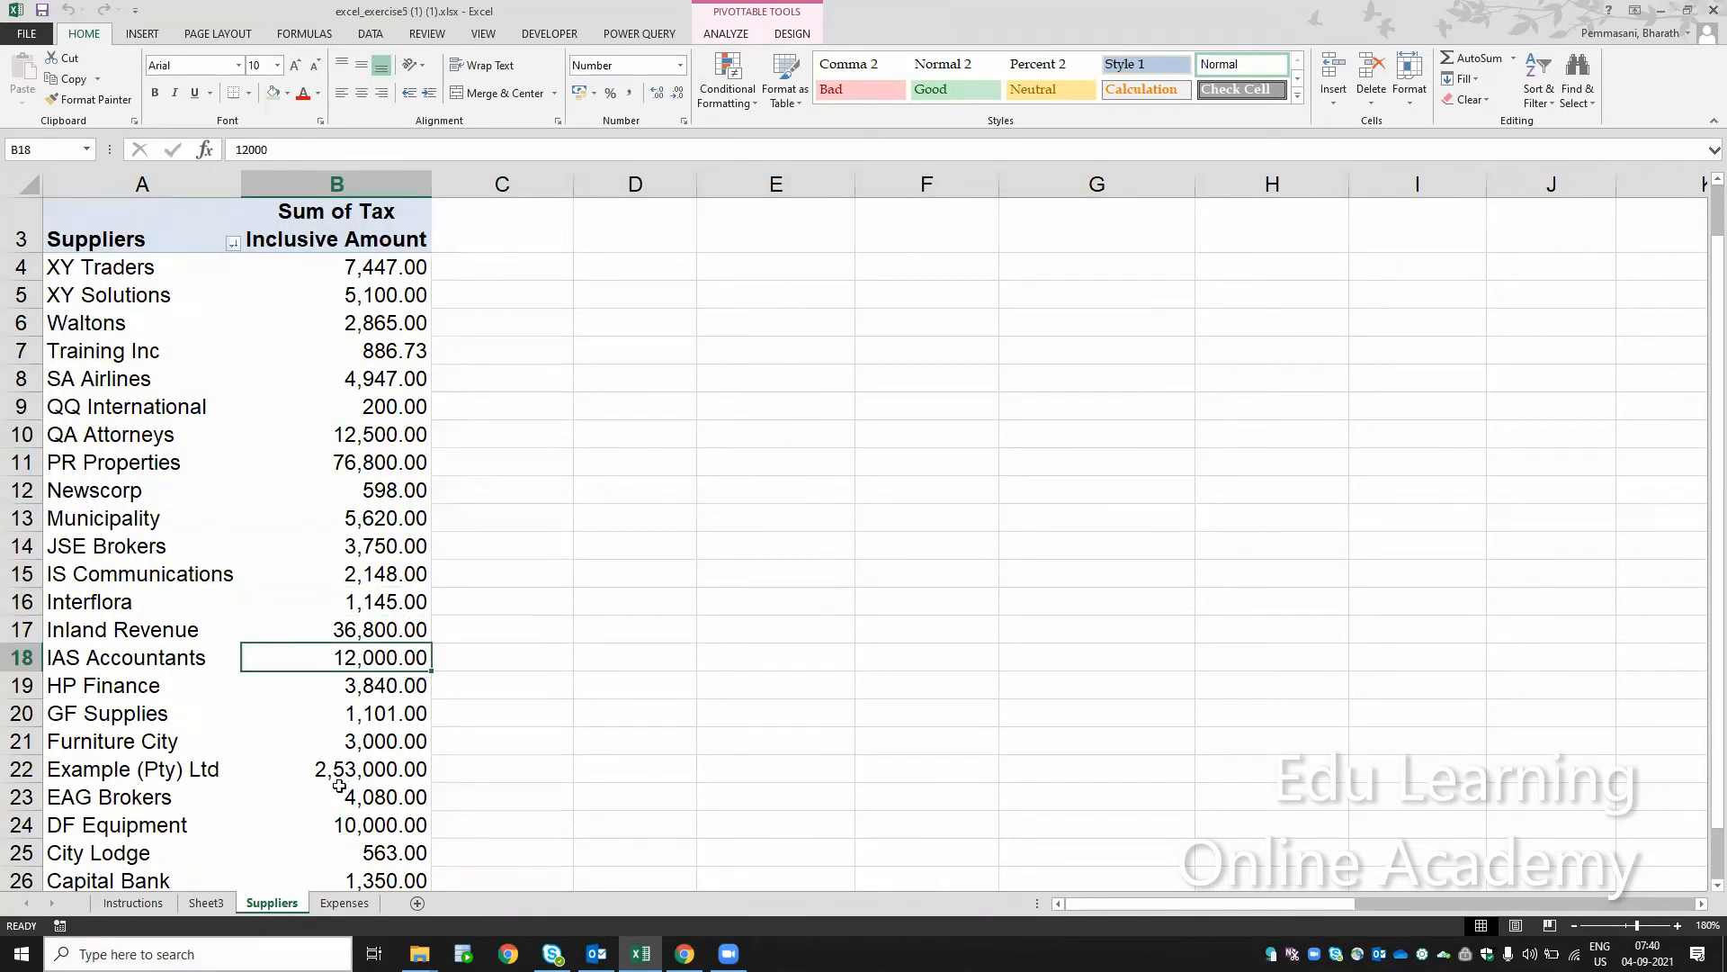
click(206, 903)
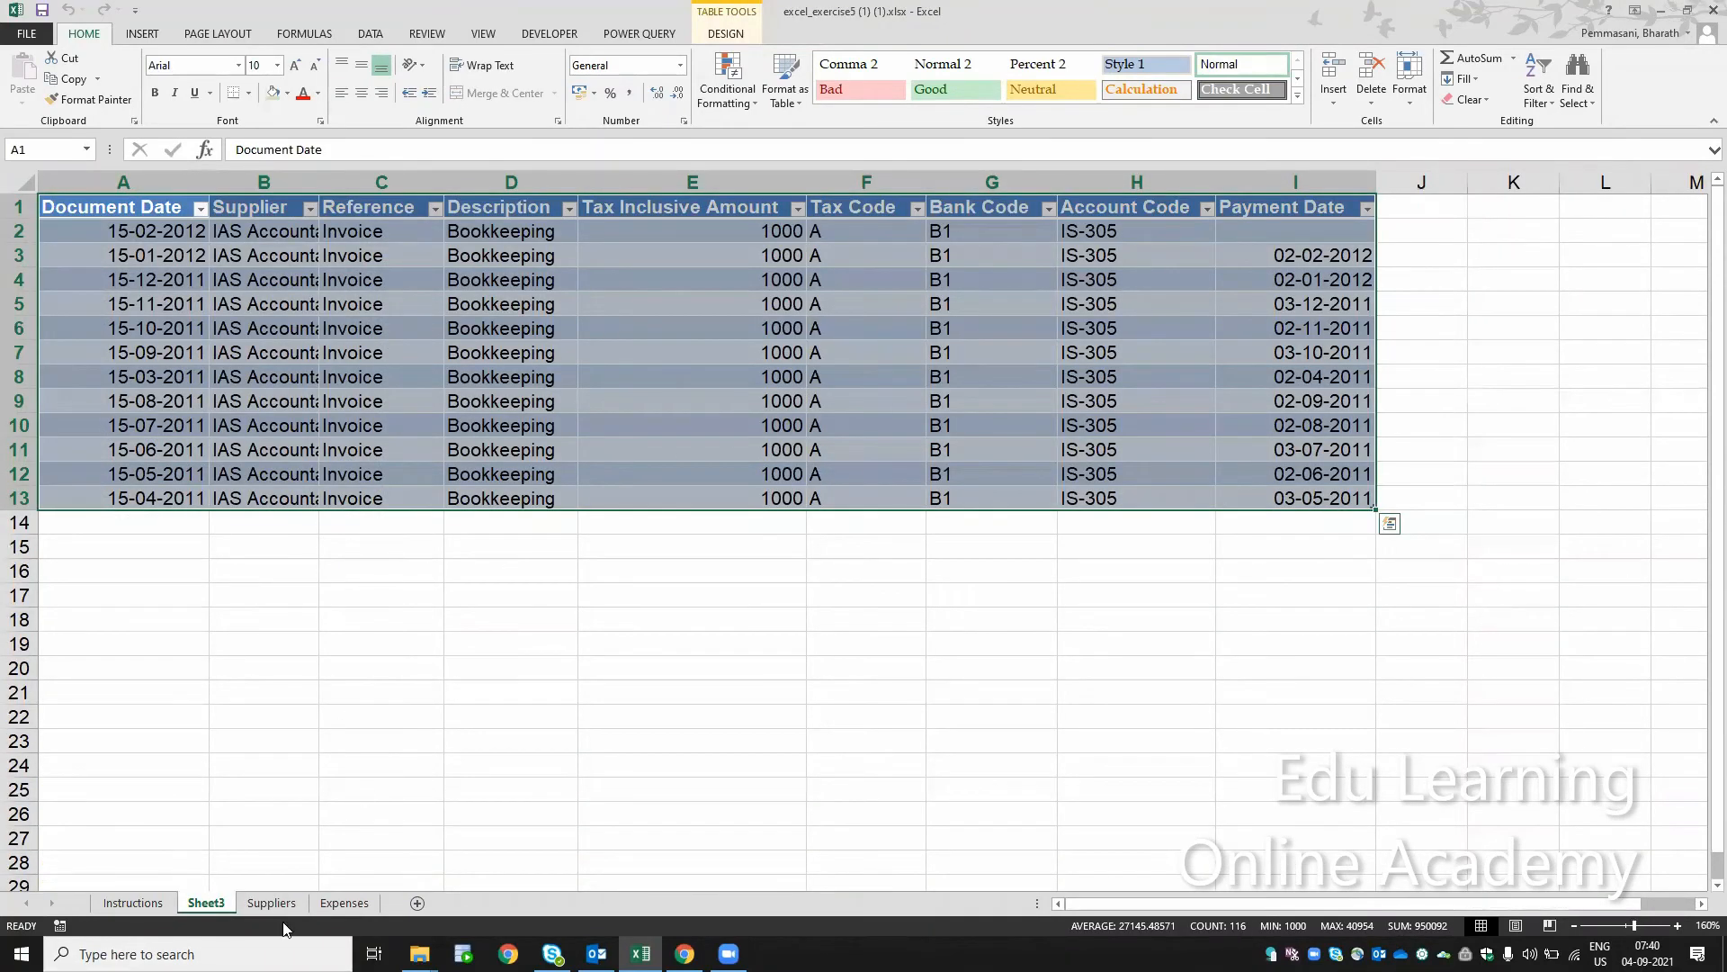
click(149, 902)
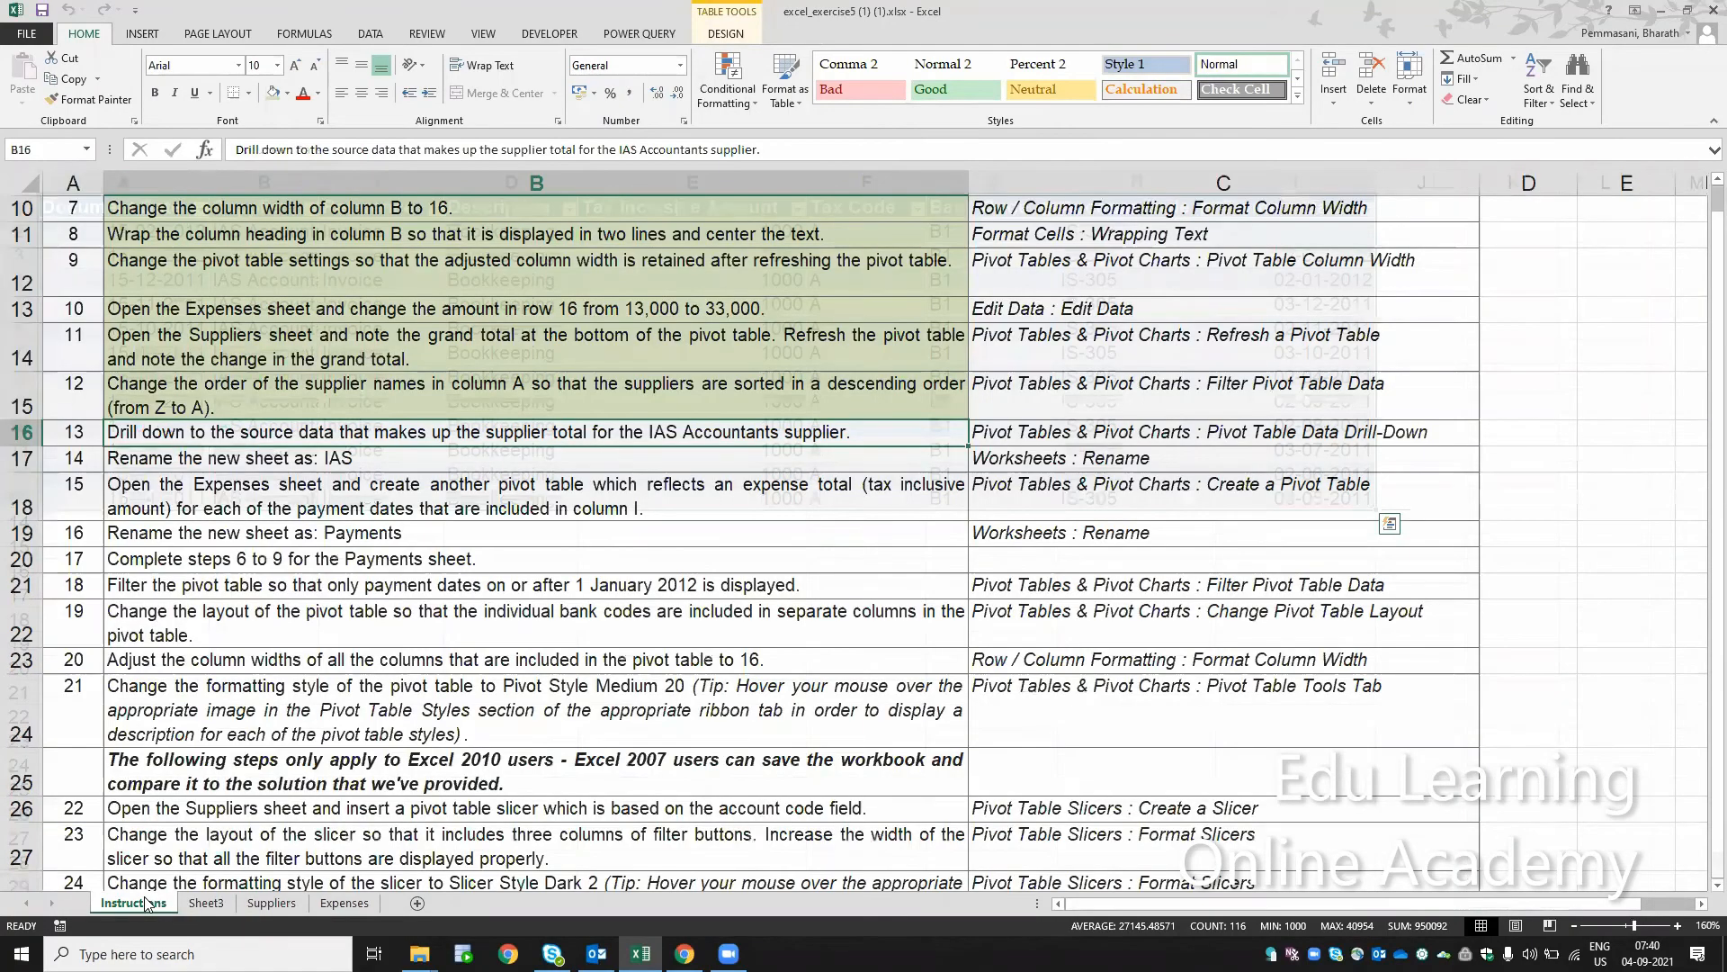
click(274, 101)
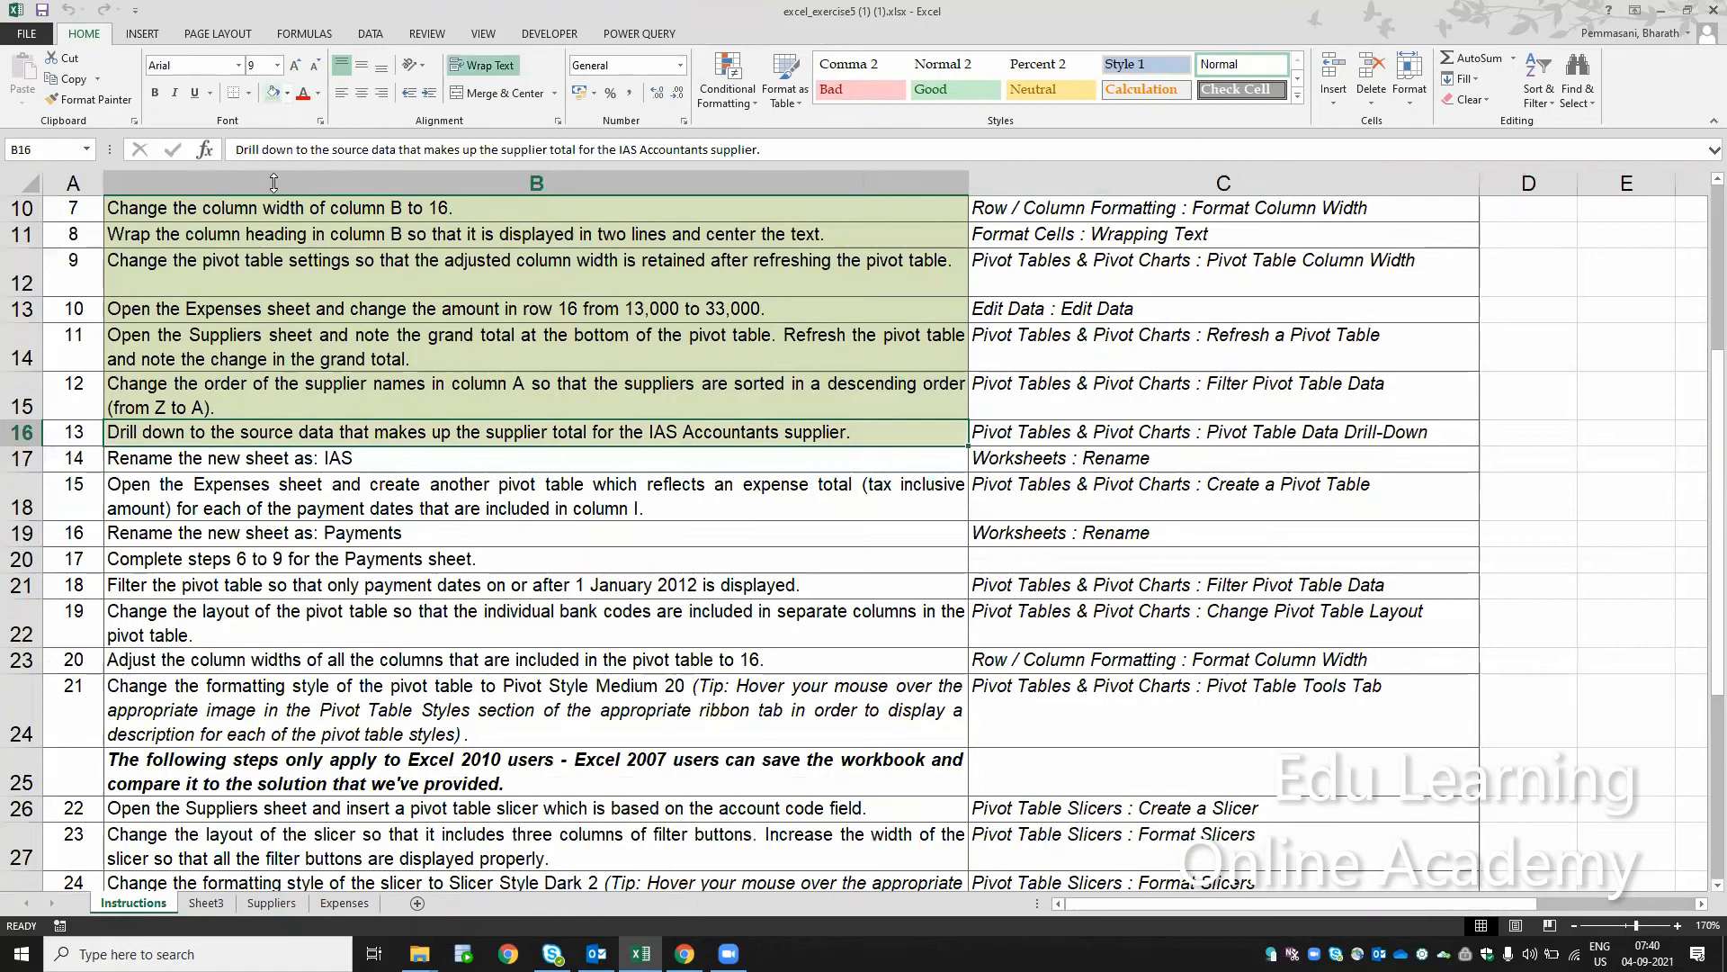
Rename the Sheet3 worksheet as IAS, and shade the step 14 task in B17 of Instructions green
click(320, 454)
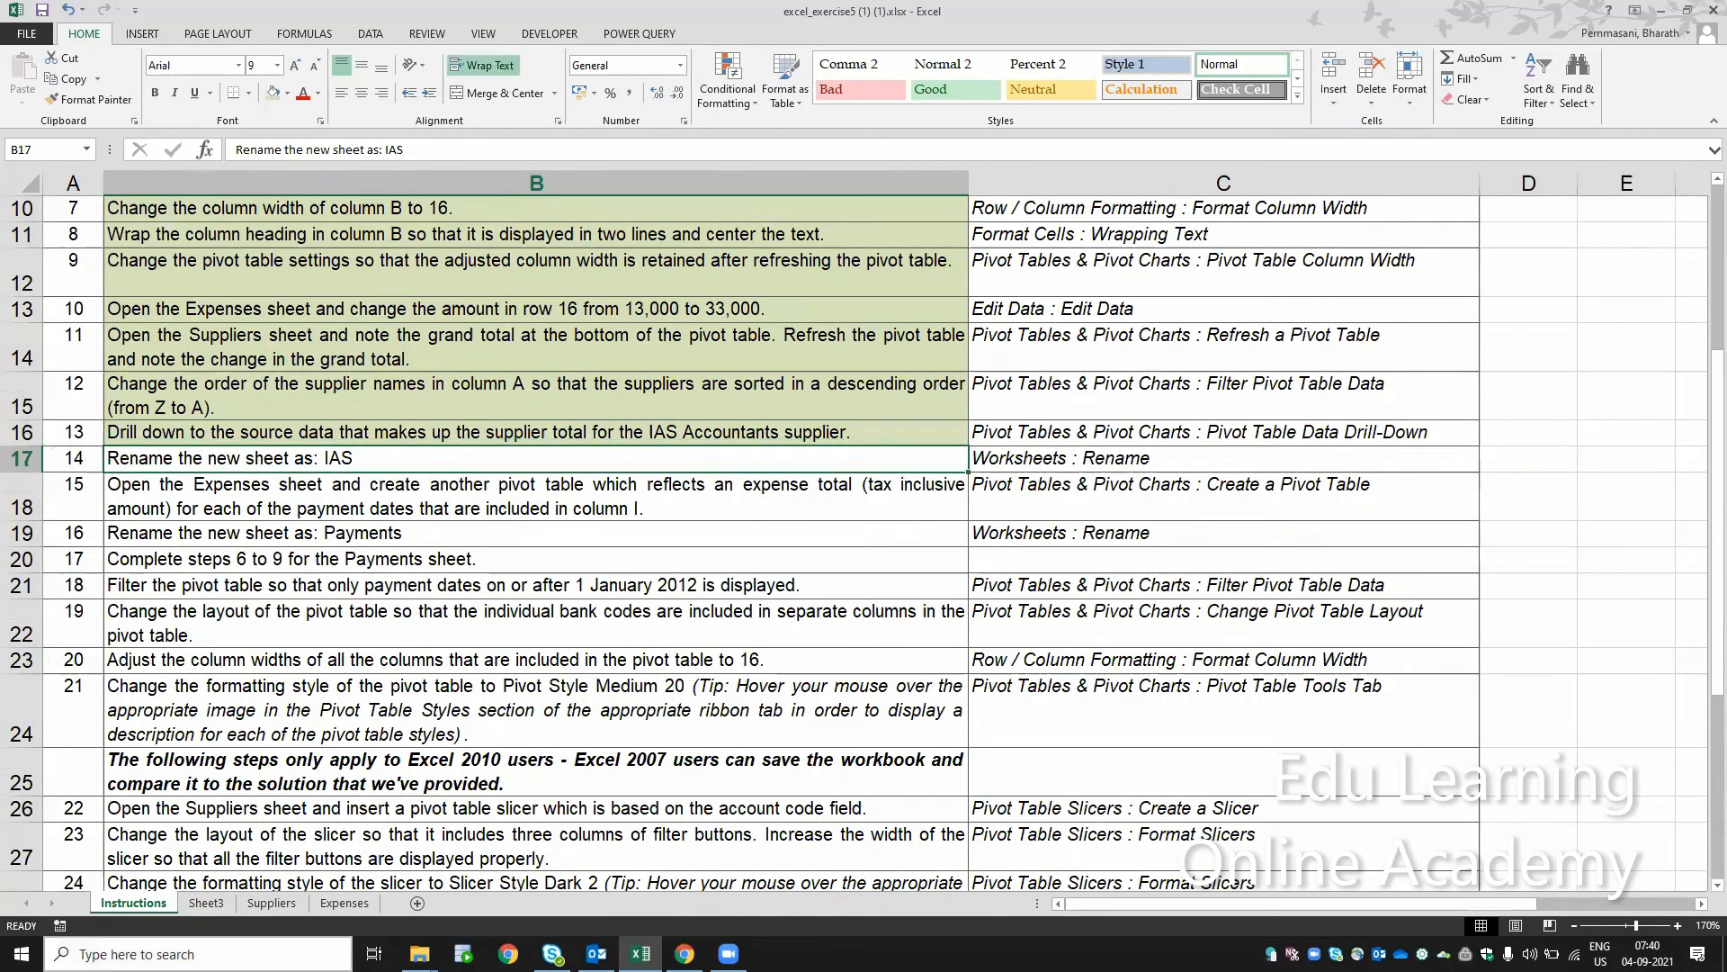
click(219, 902)
double_click(219, 902)
text(IAS)
key(Return)
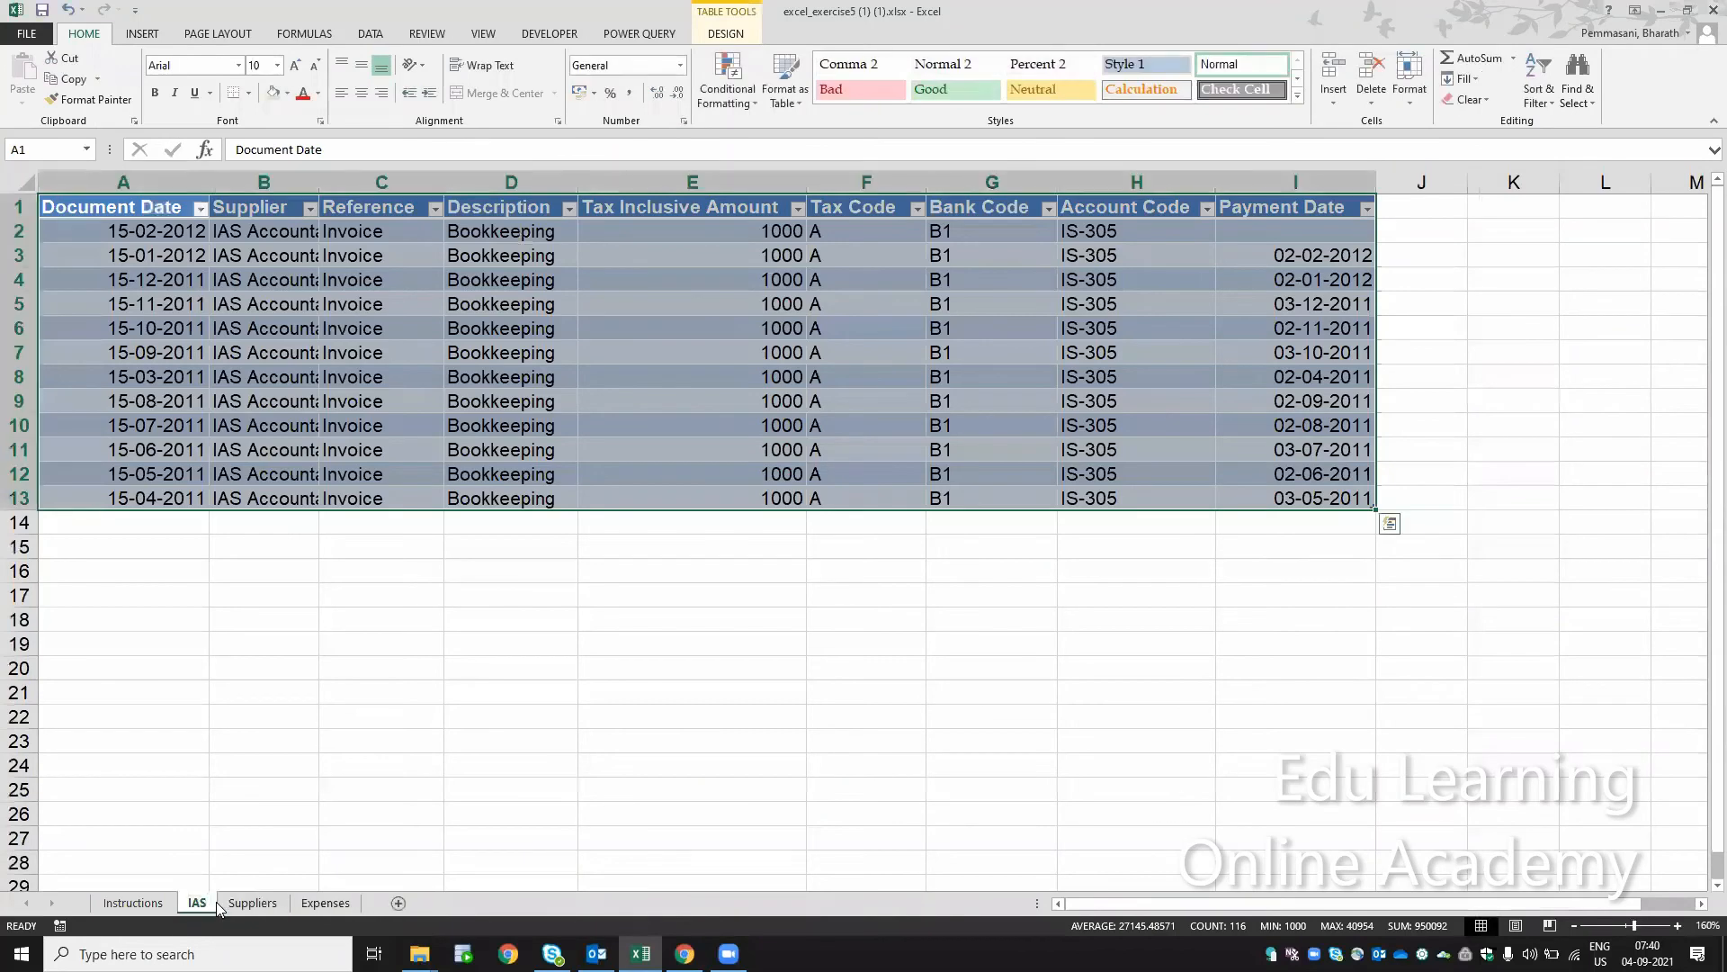
click(154, 905)
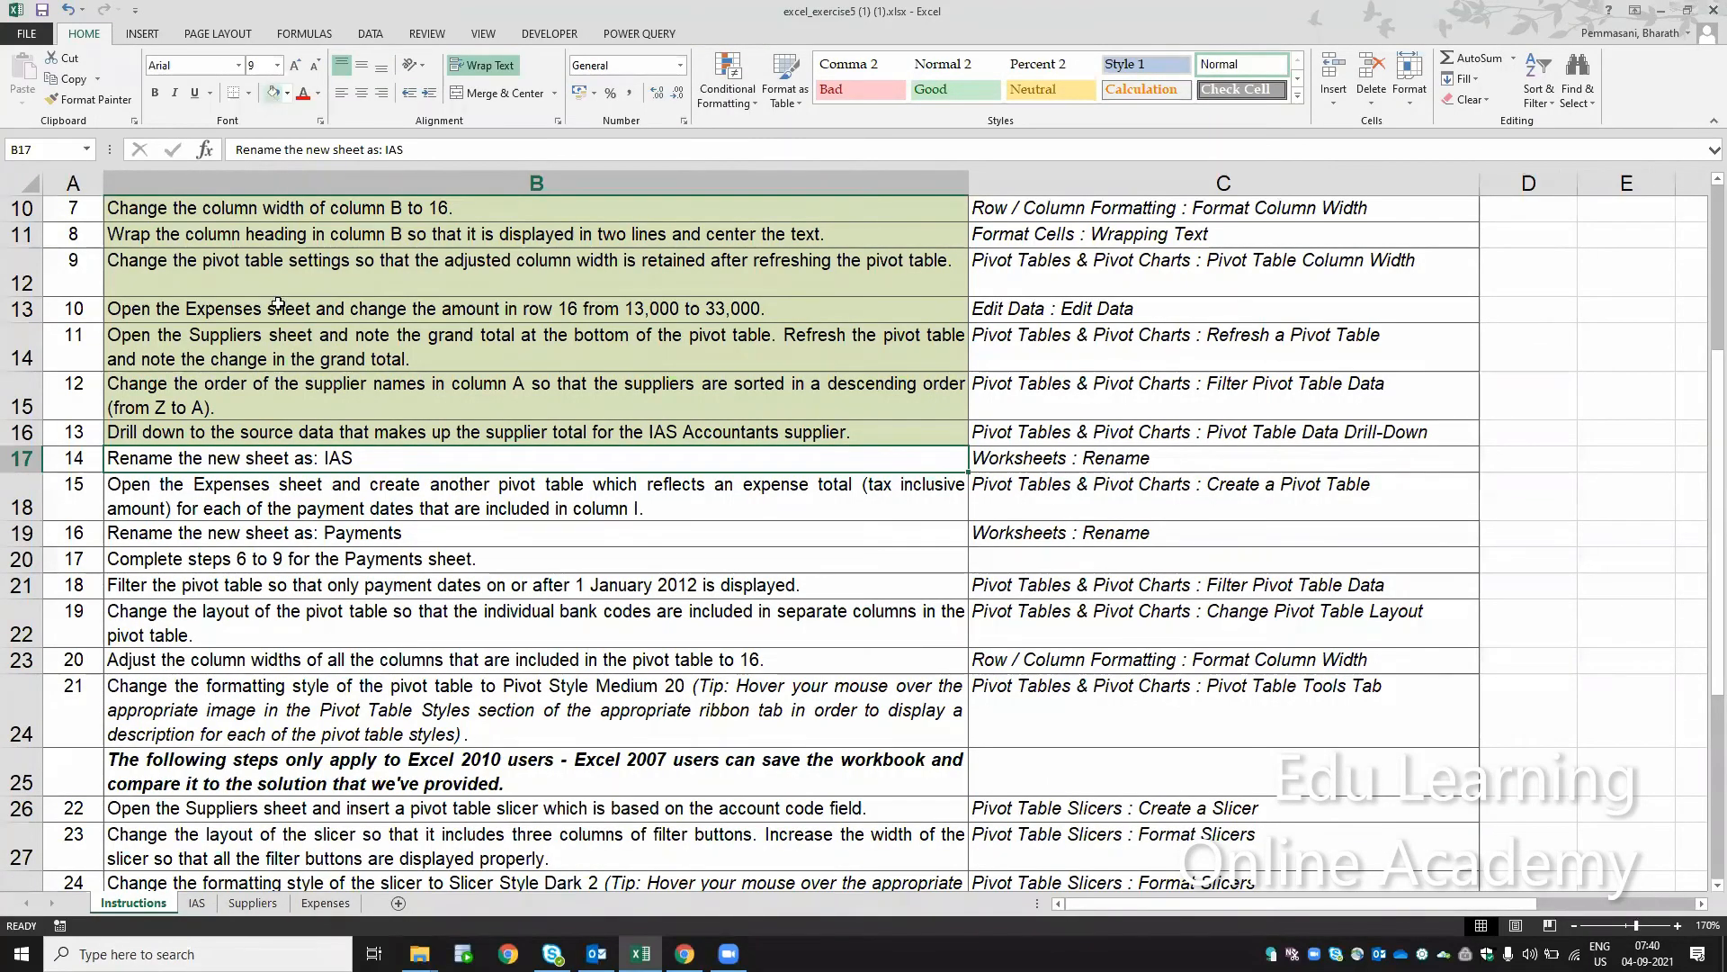
Create a pivot table from the Expenses table Table2 on a new worksheet, as step 15 of Instructions requires
click(336, 486)
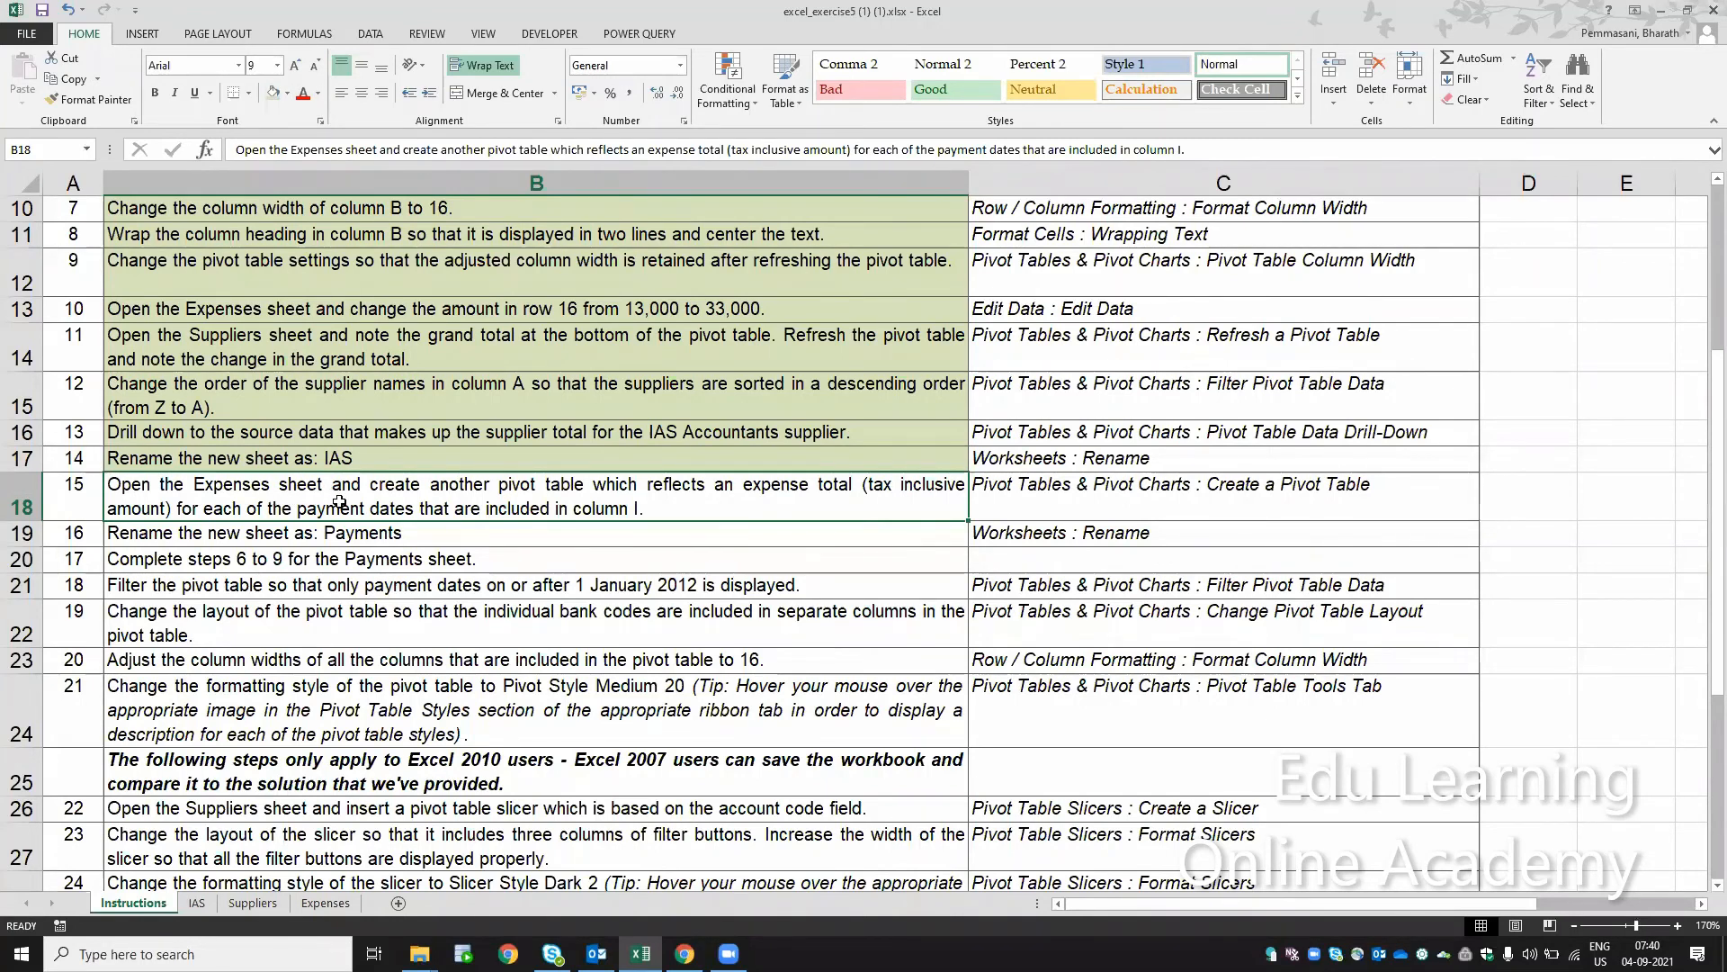
click(325, 904)
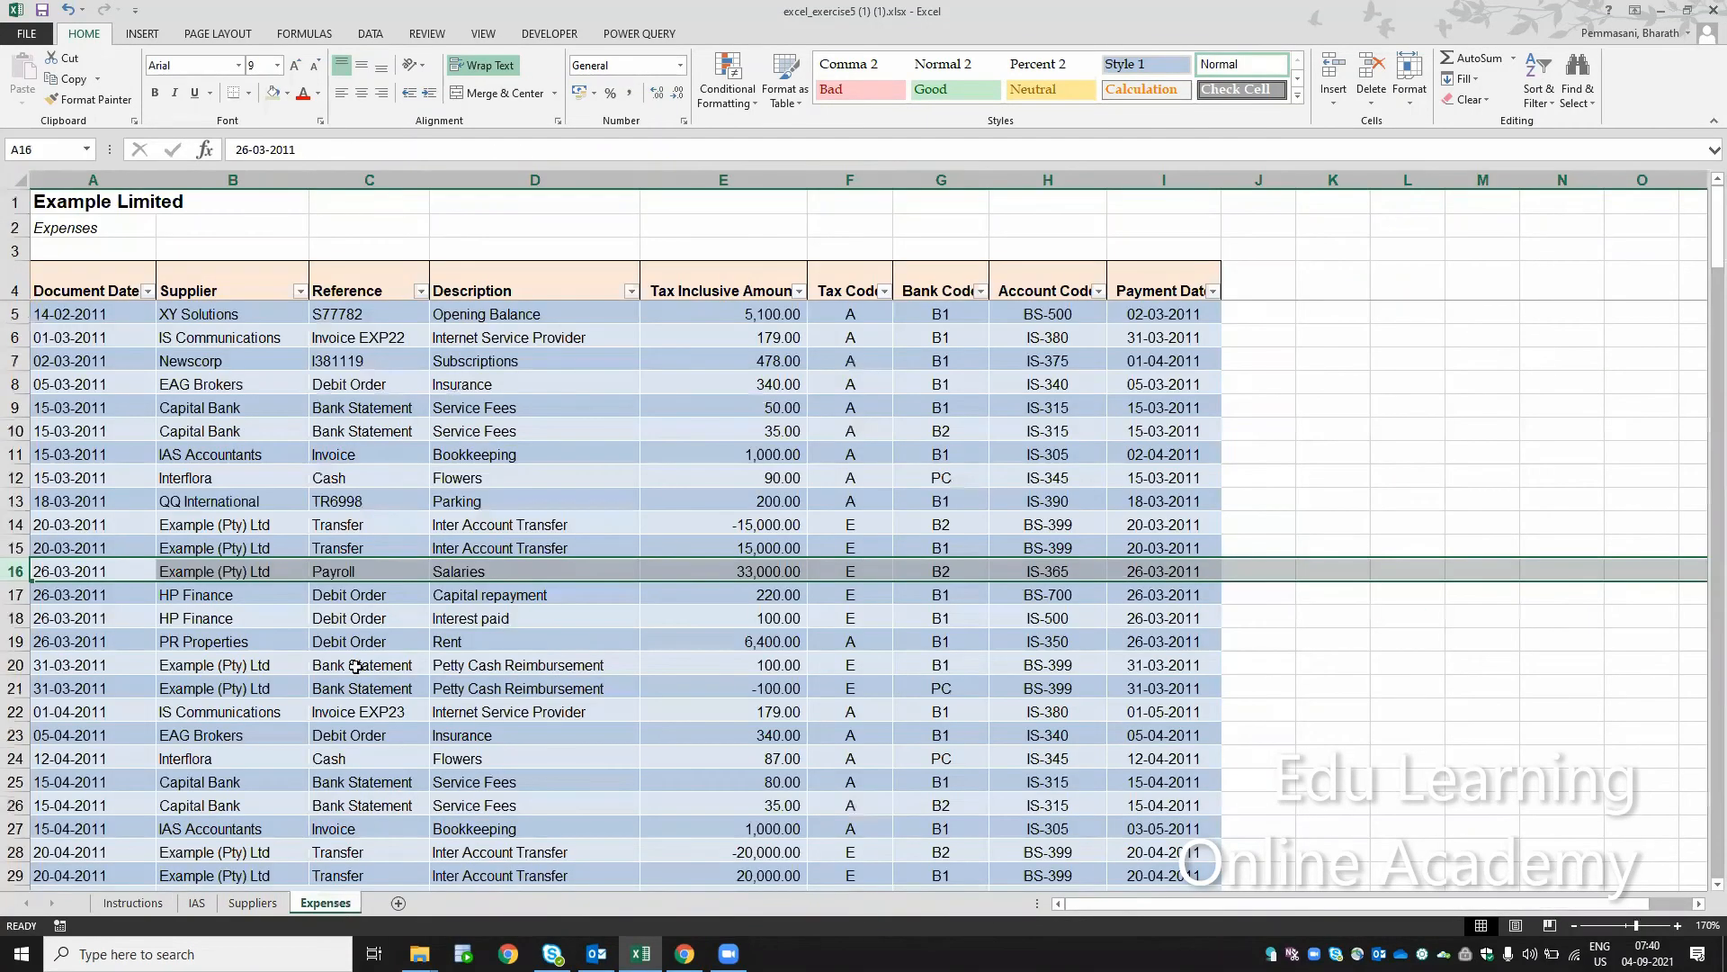
click(382, 458)
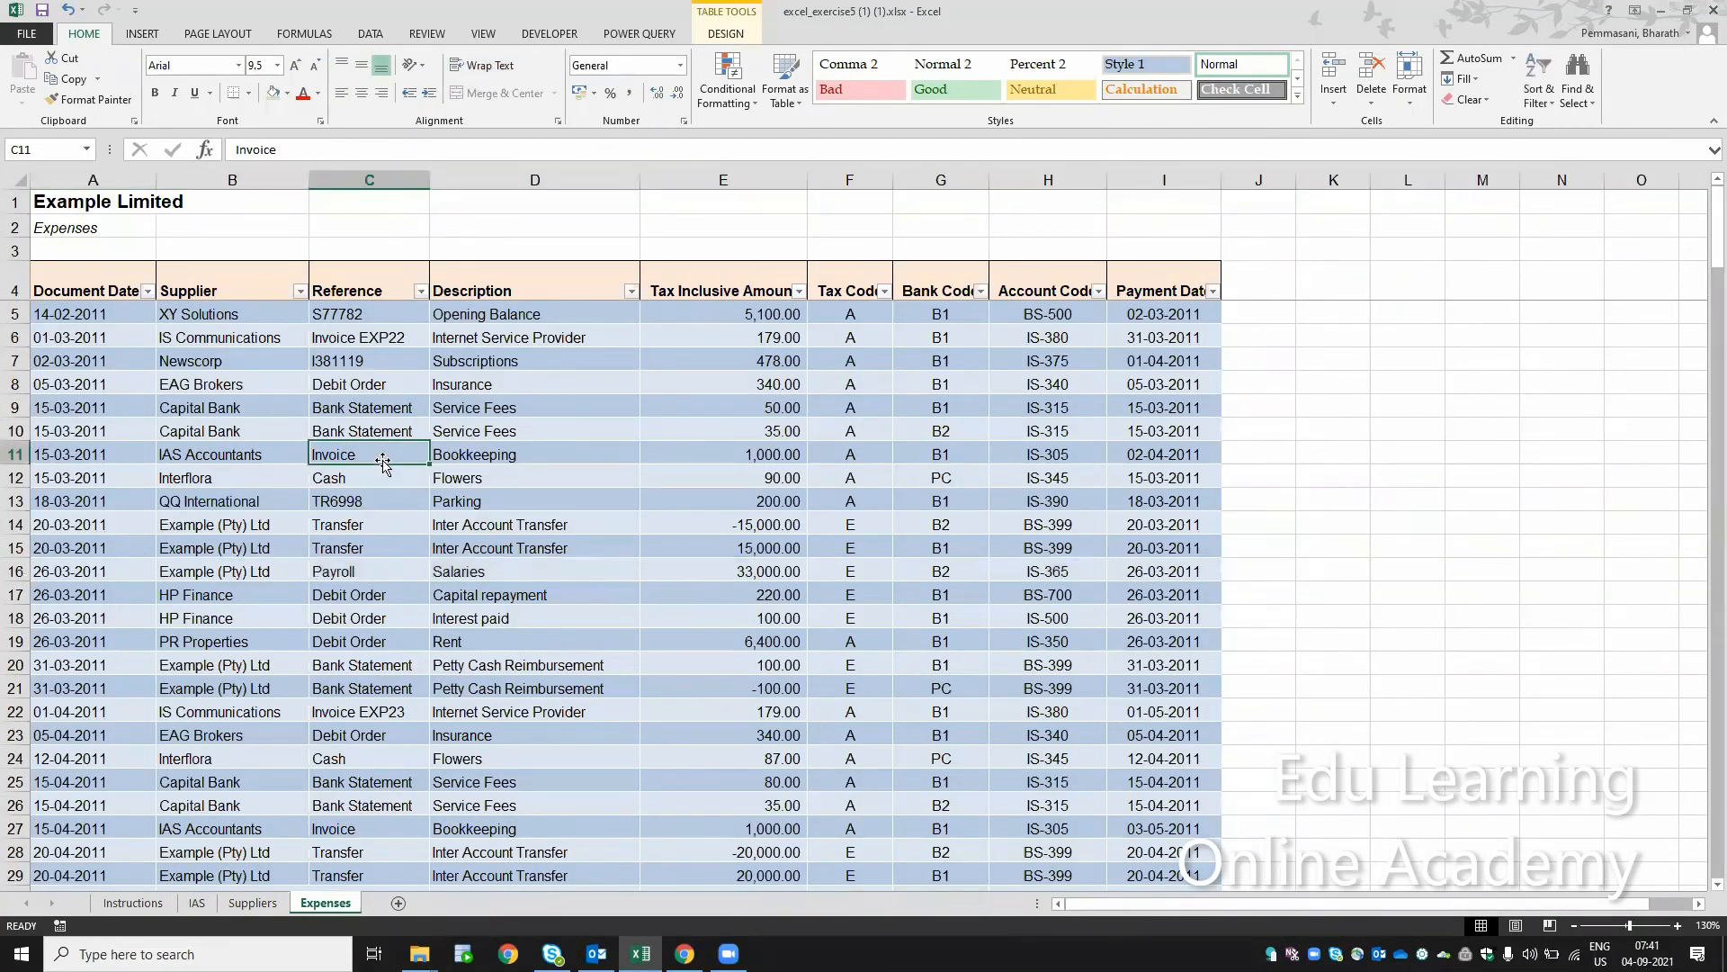
click(160, 36)
click(30, 77)
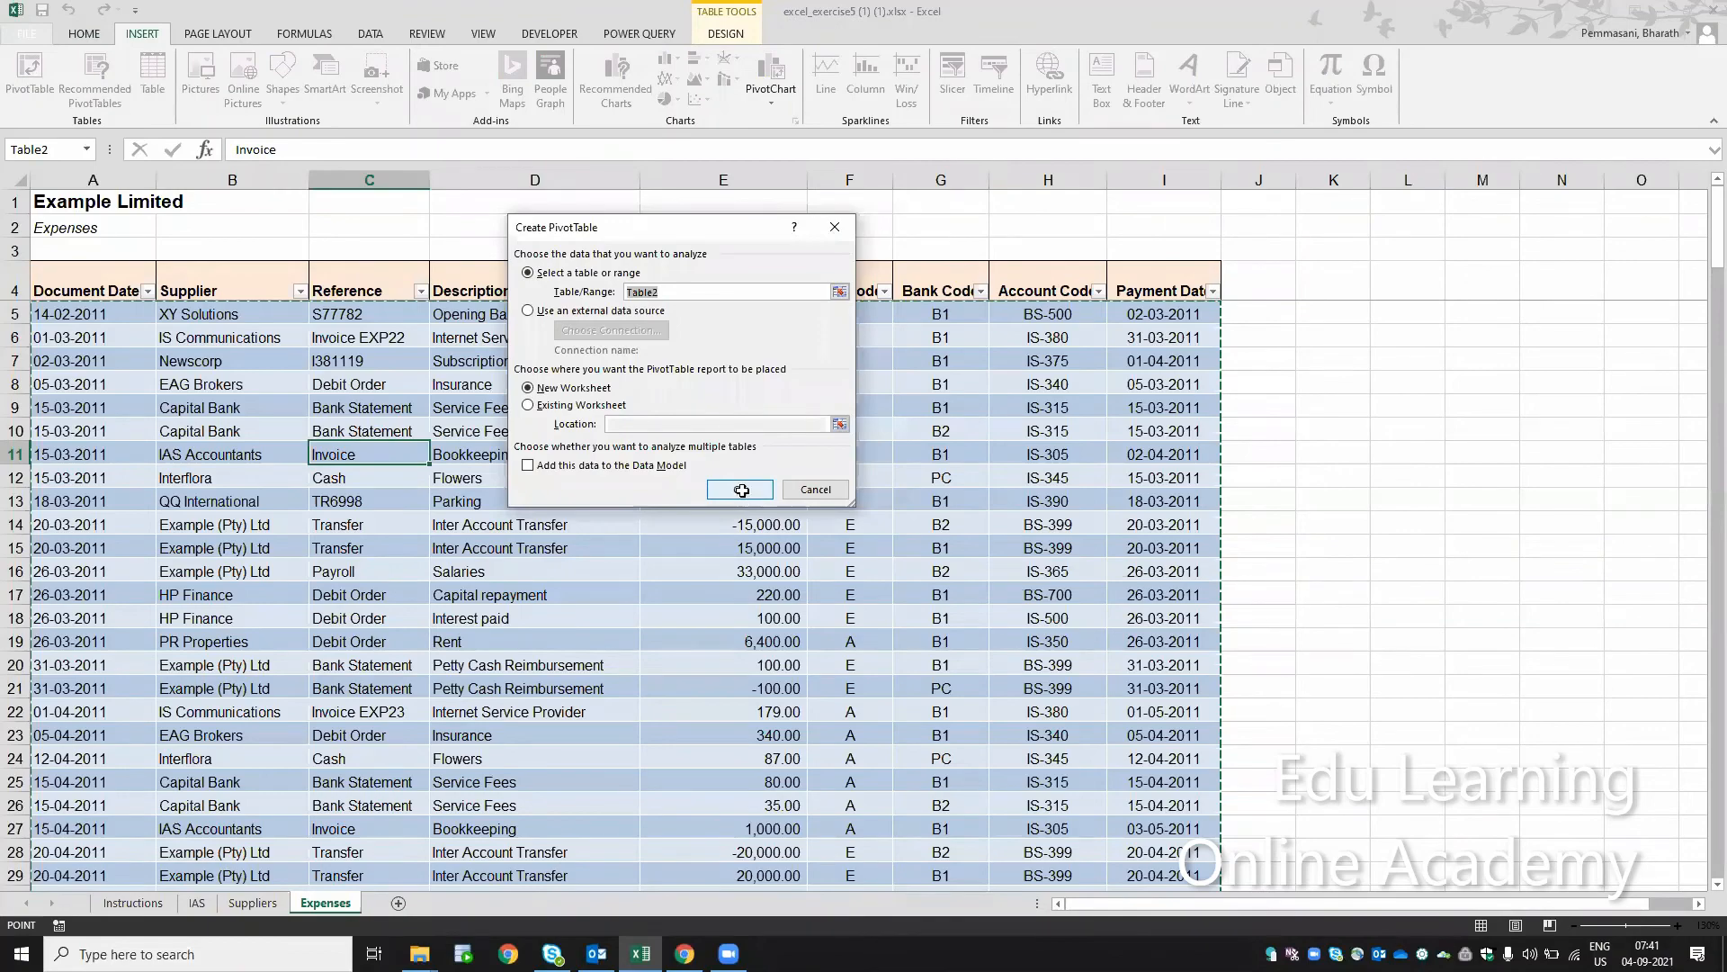
click(741, 491)
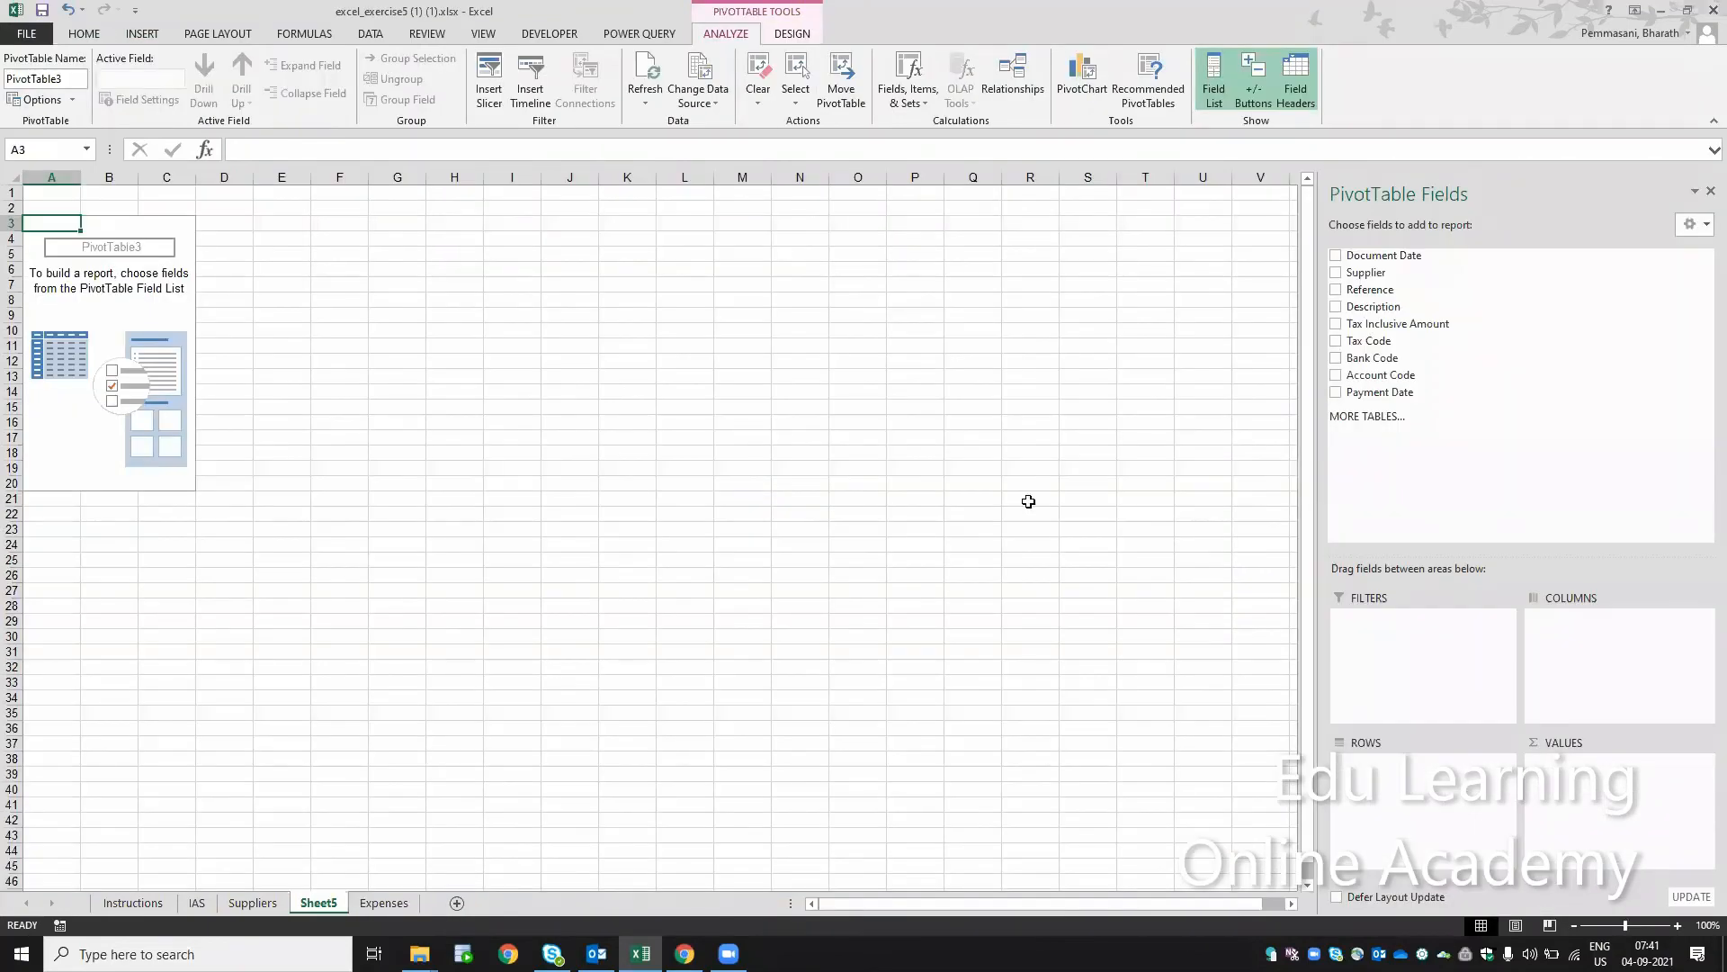
Build the new pivot table on Sheet5 with Tax Inclusive Amount summed as values and Payment Date as rows
click(135, 902)
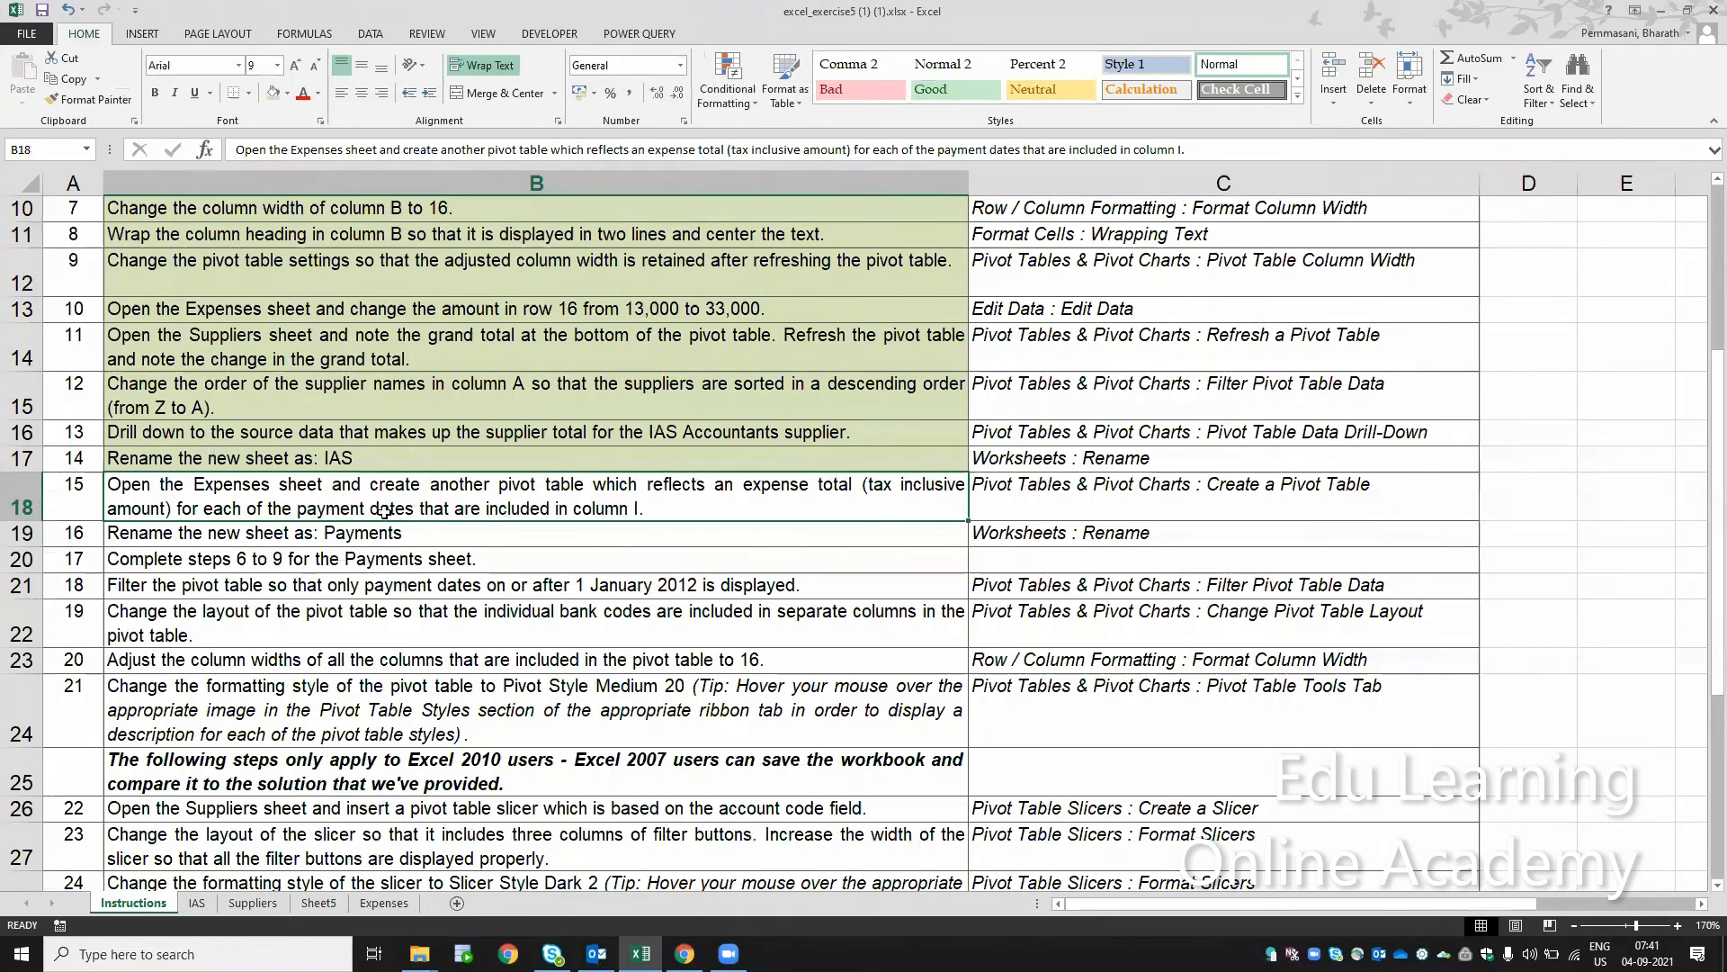
click(391, 905)
click(318, 903)
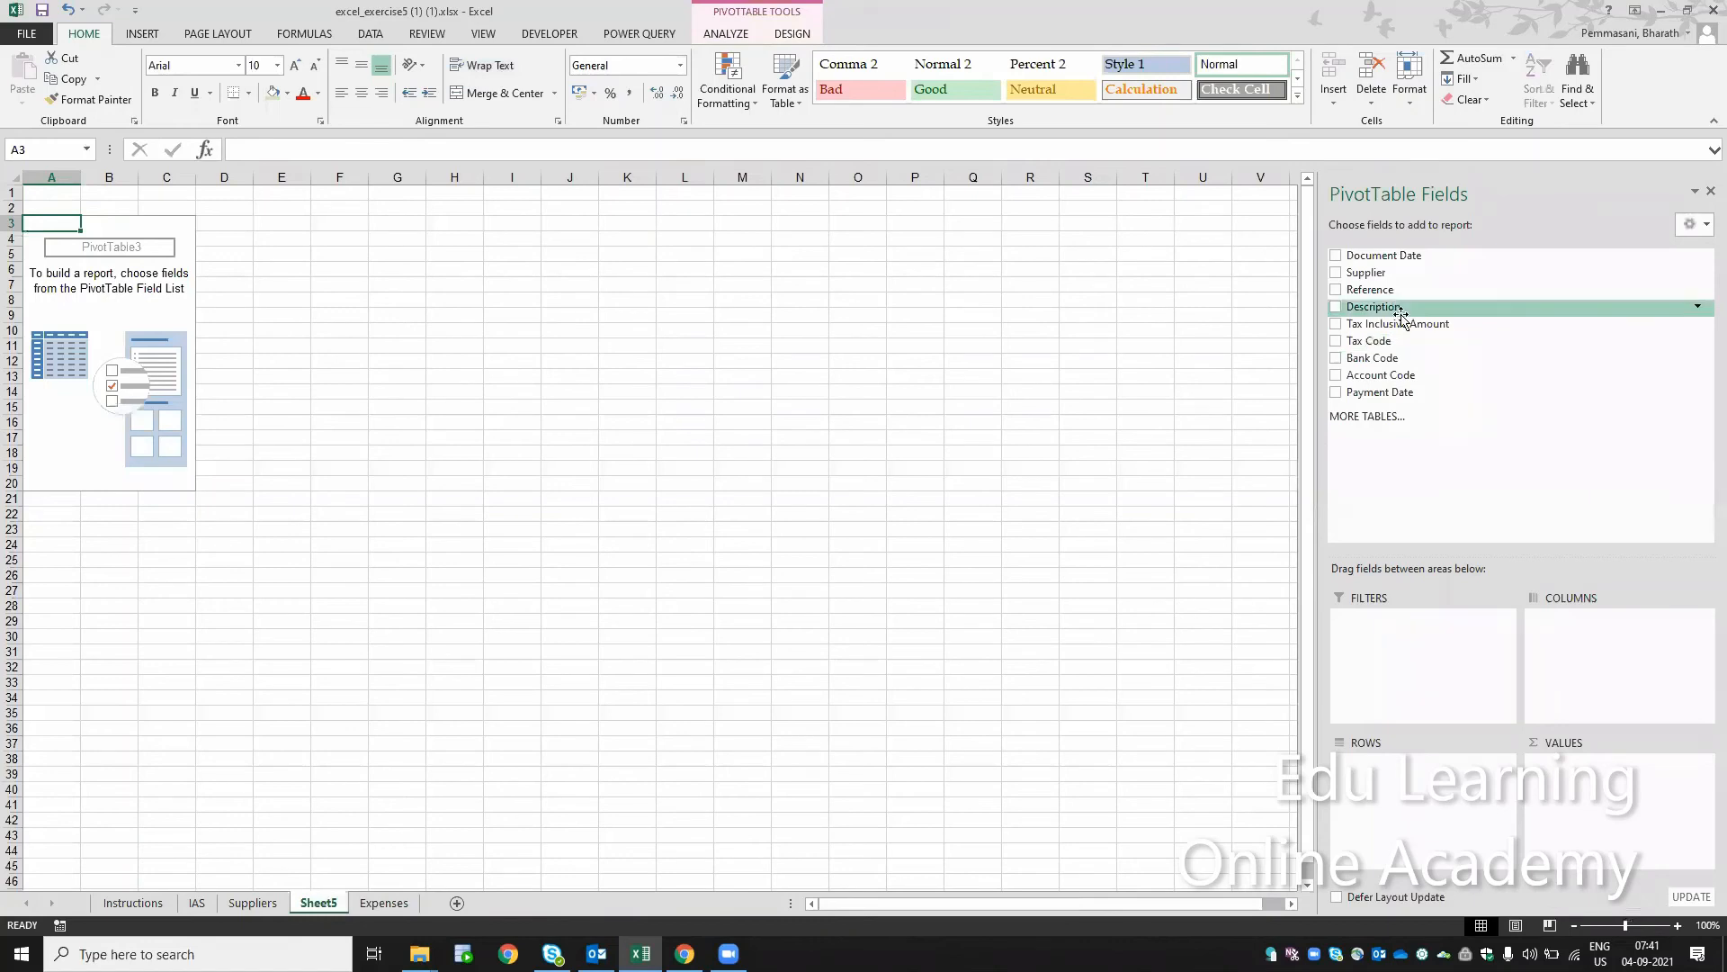
drag(1401, 317, 1666, 790)
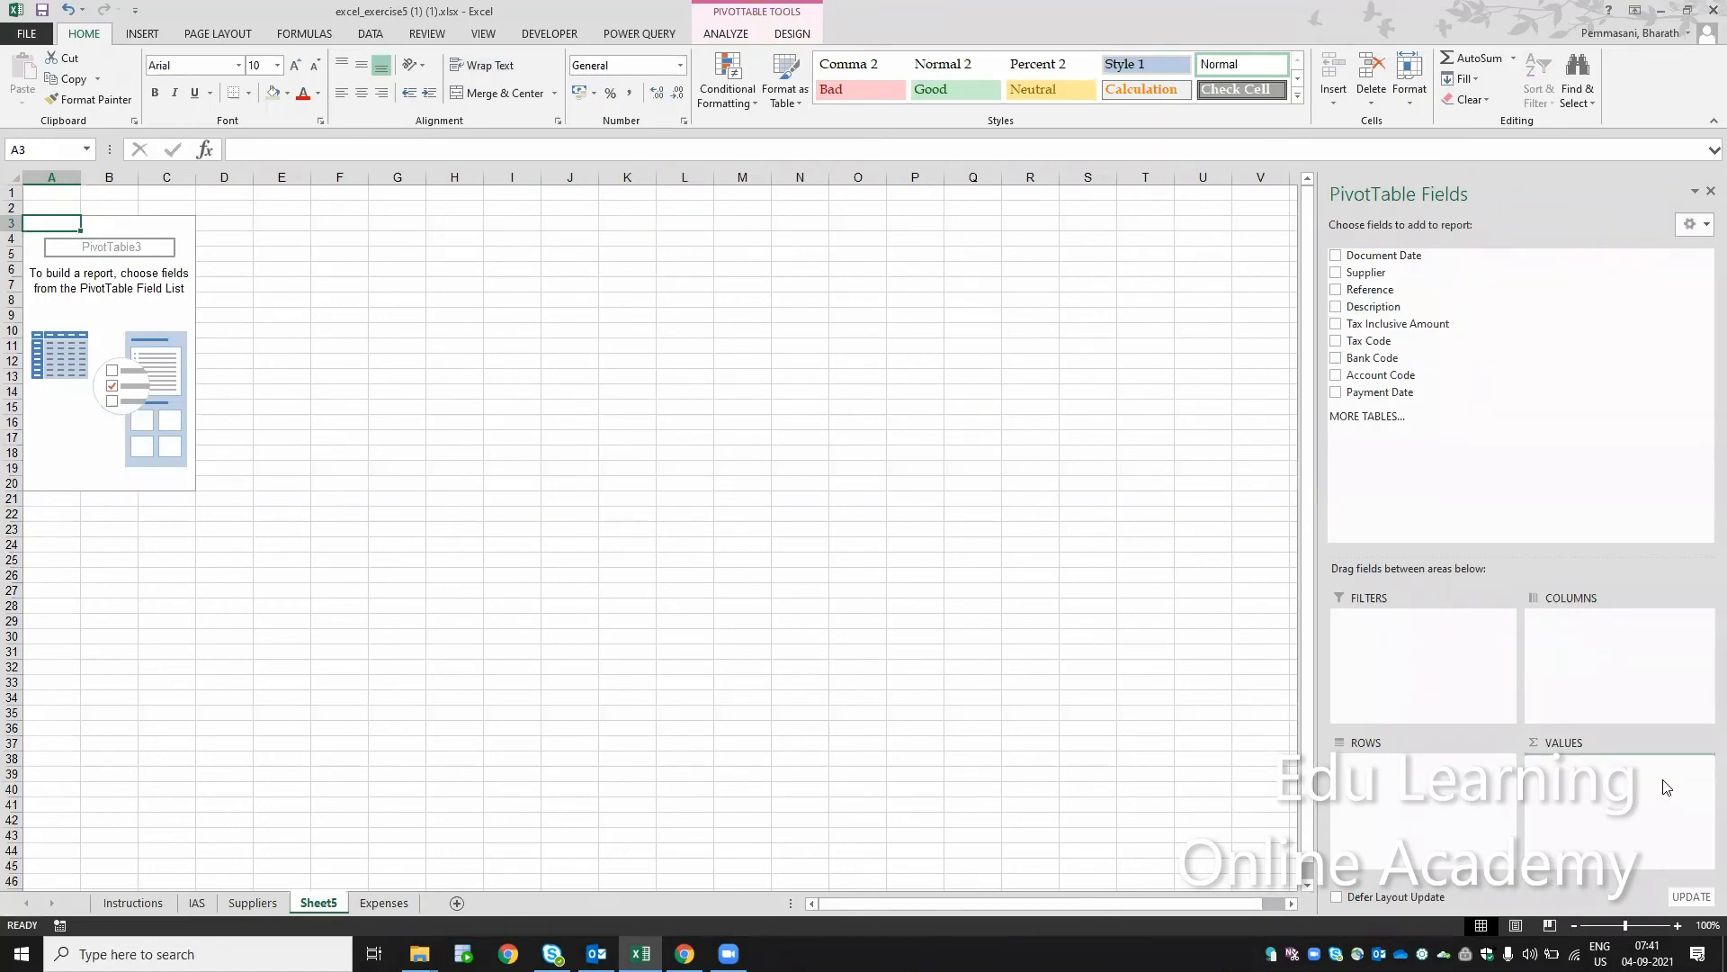
click(1677, 925)
click(1677, 924)
click(1676, 925)
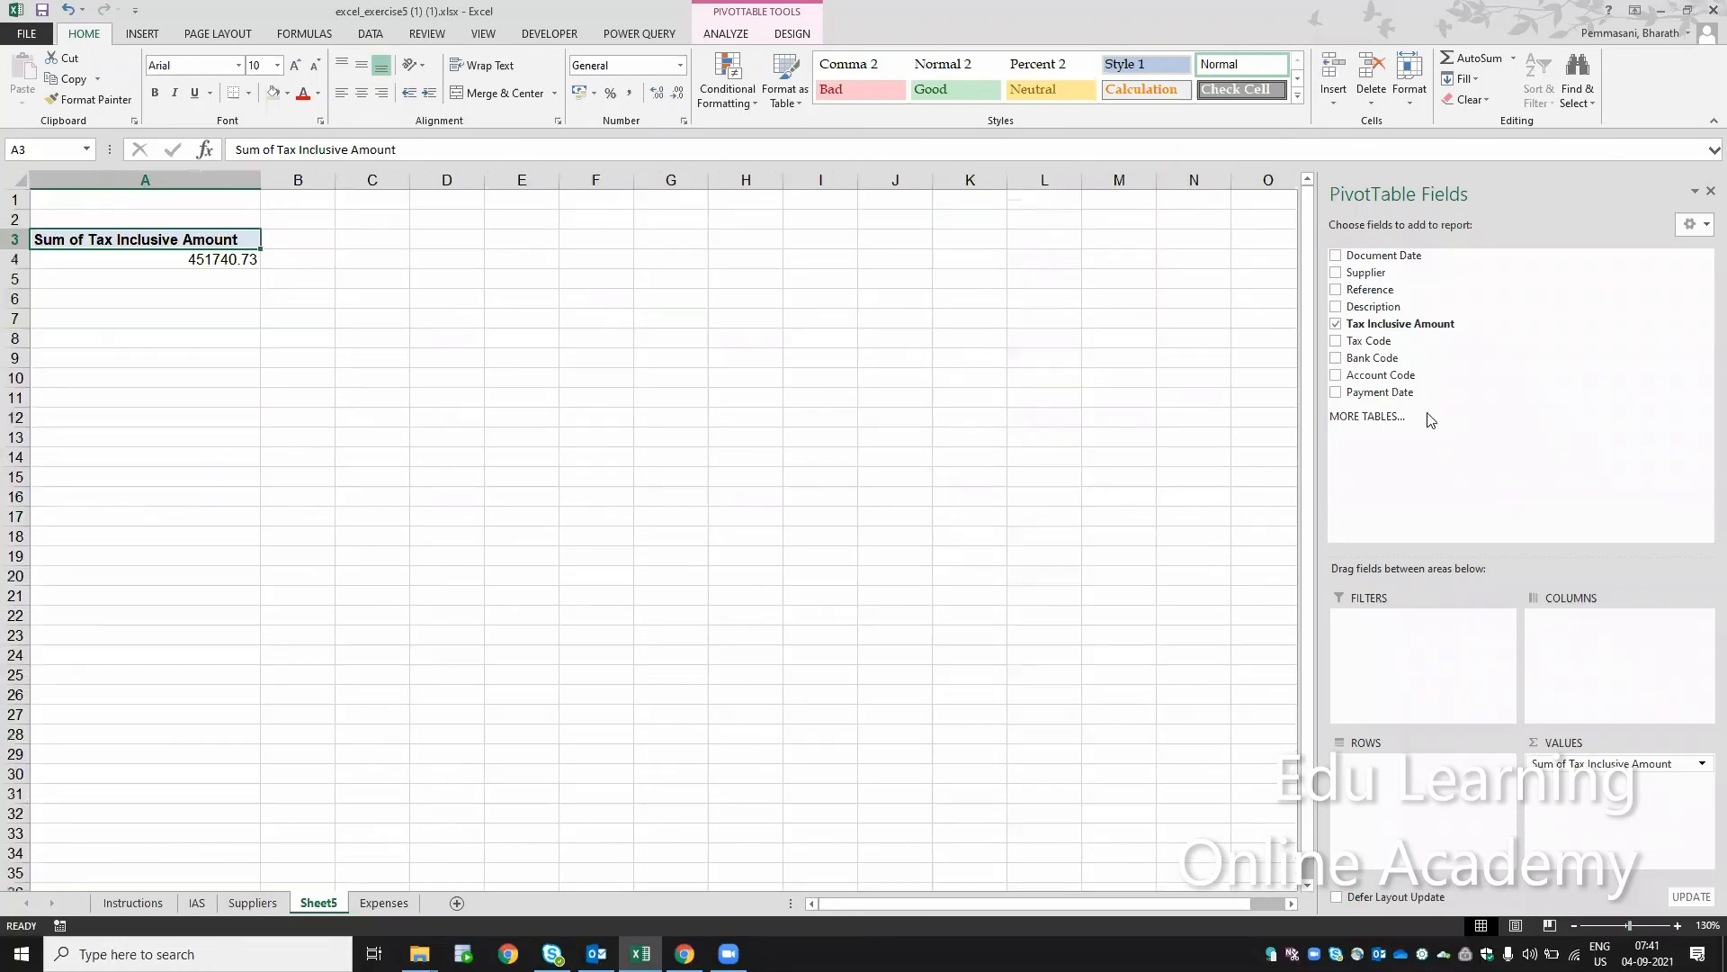
drag(1408, 393, 1443, 790)
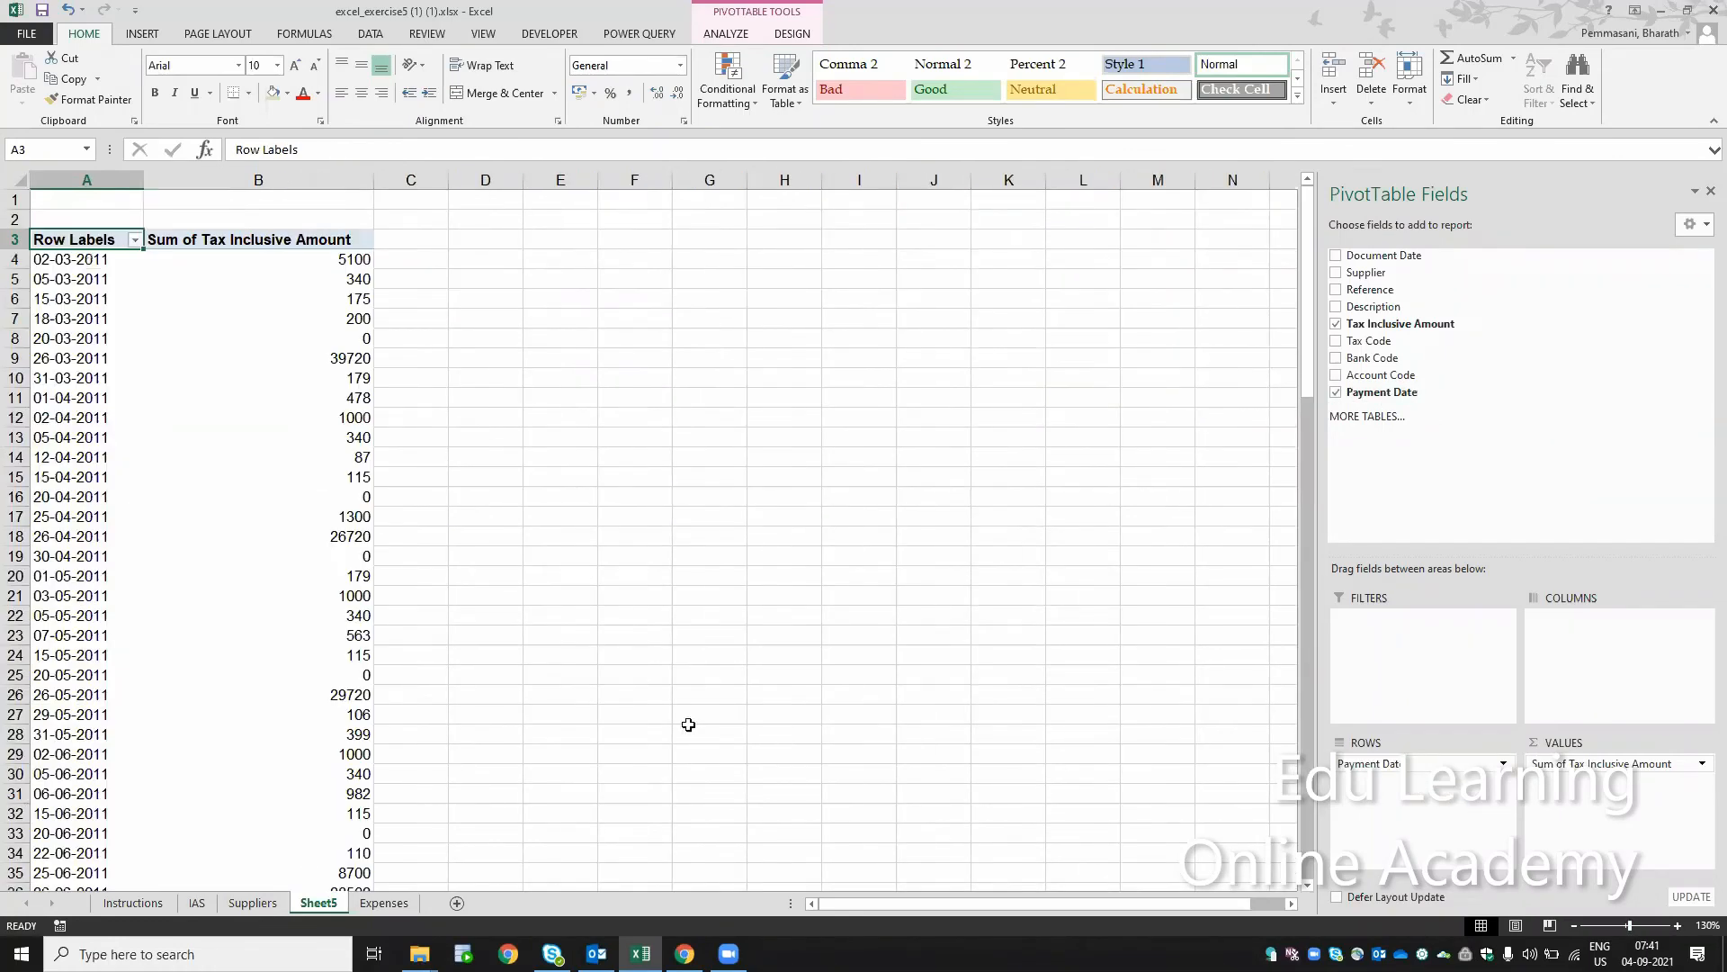
Try a percentage format on the pivot table amounts in B4:B113, and undo it
click(337, 333)
key(Up)
key(Up)
key(Up)
key(Up)
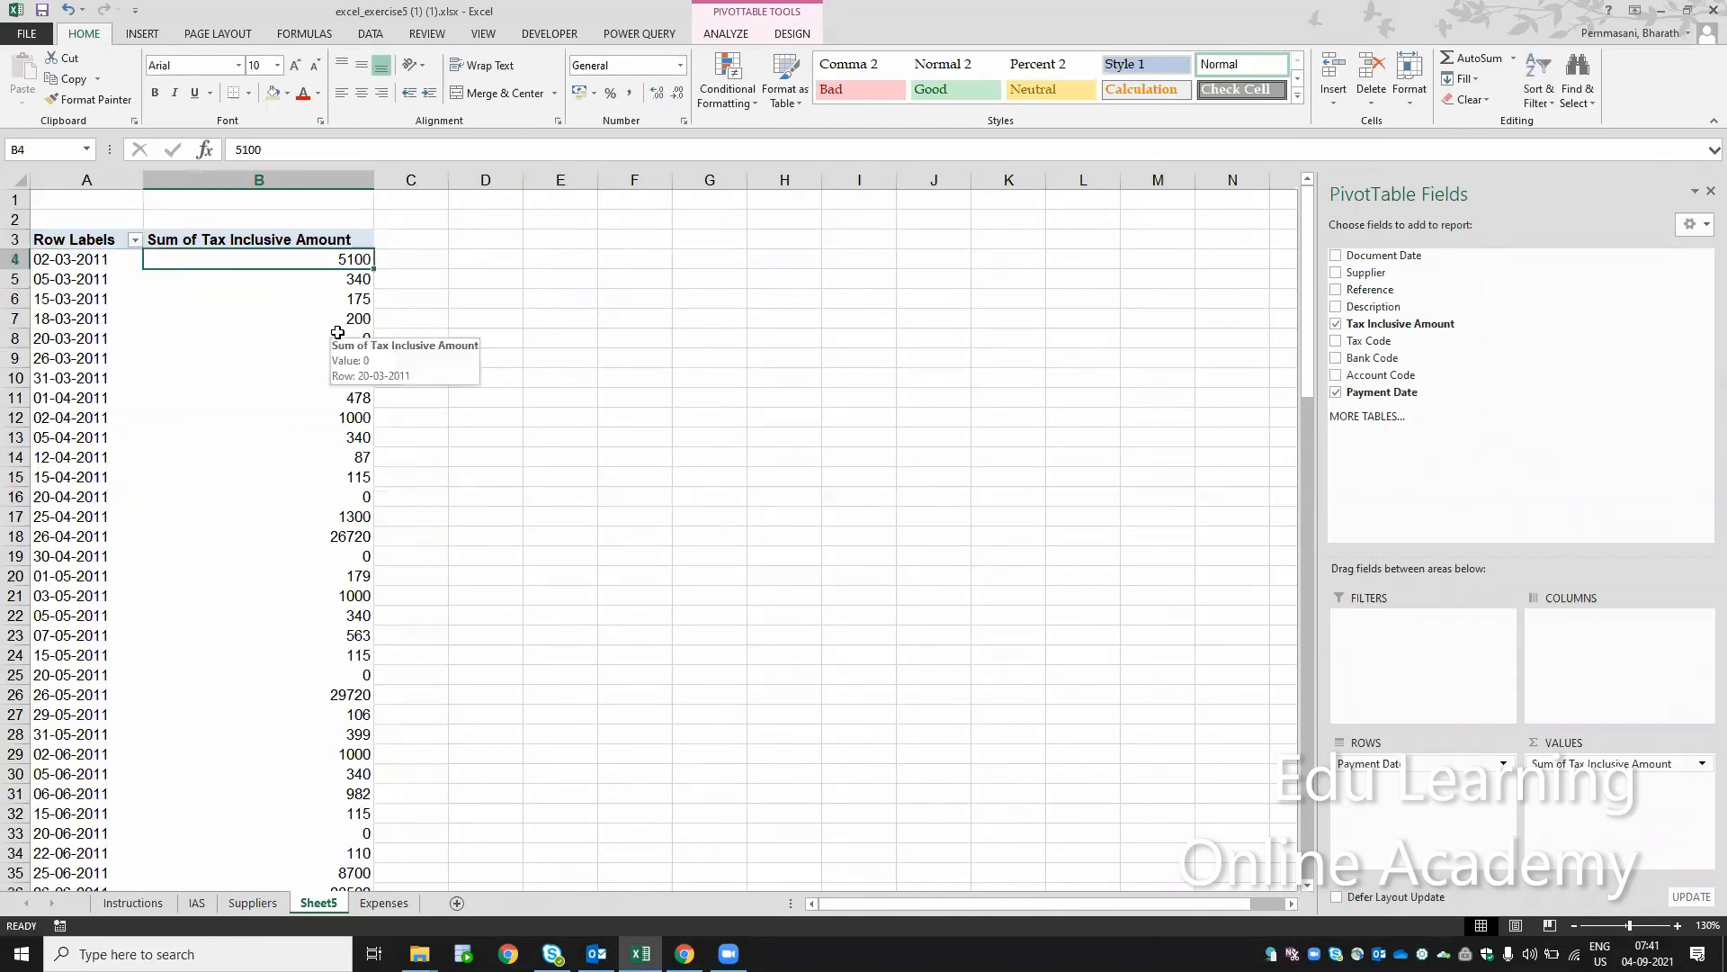
key(ctrl+shift+Down)
key(shift+Up)
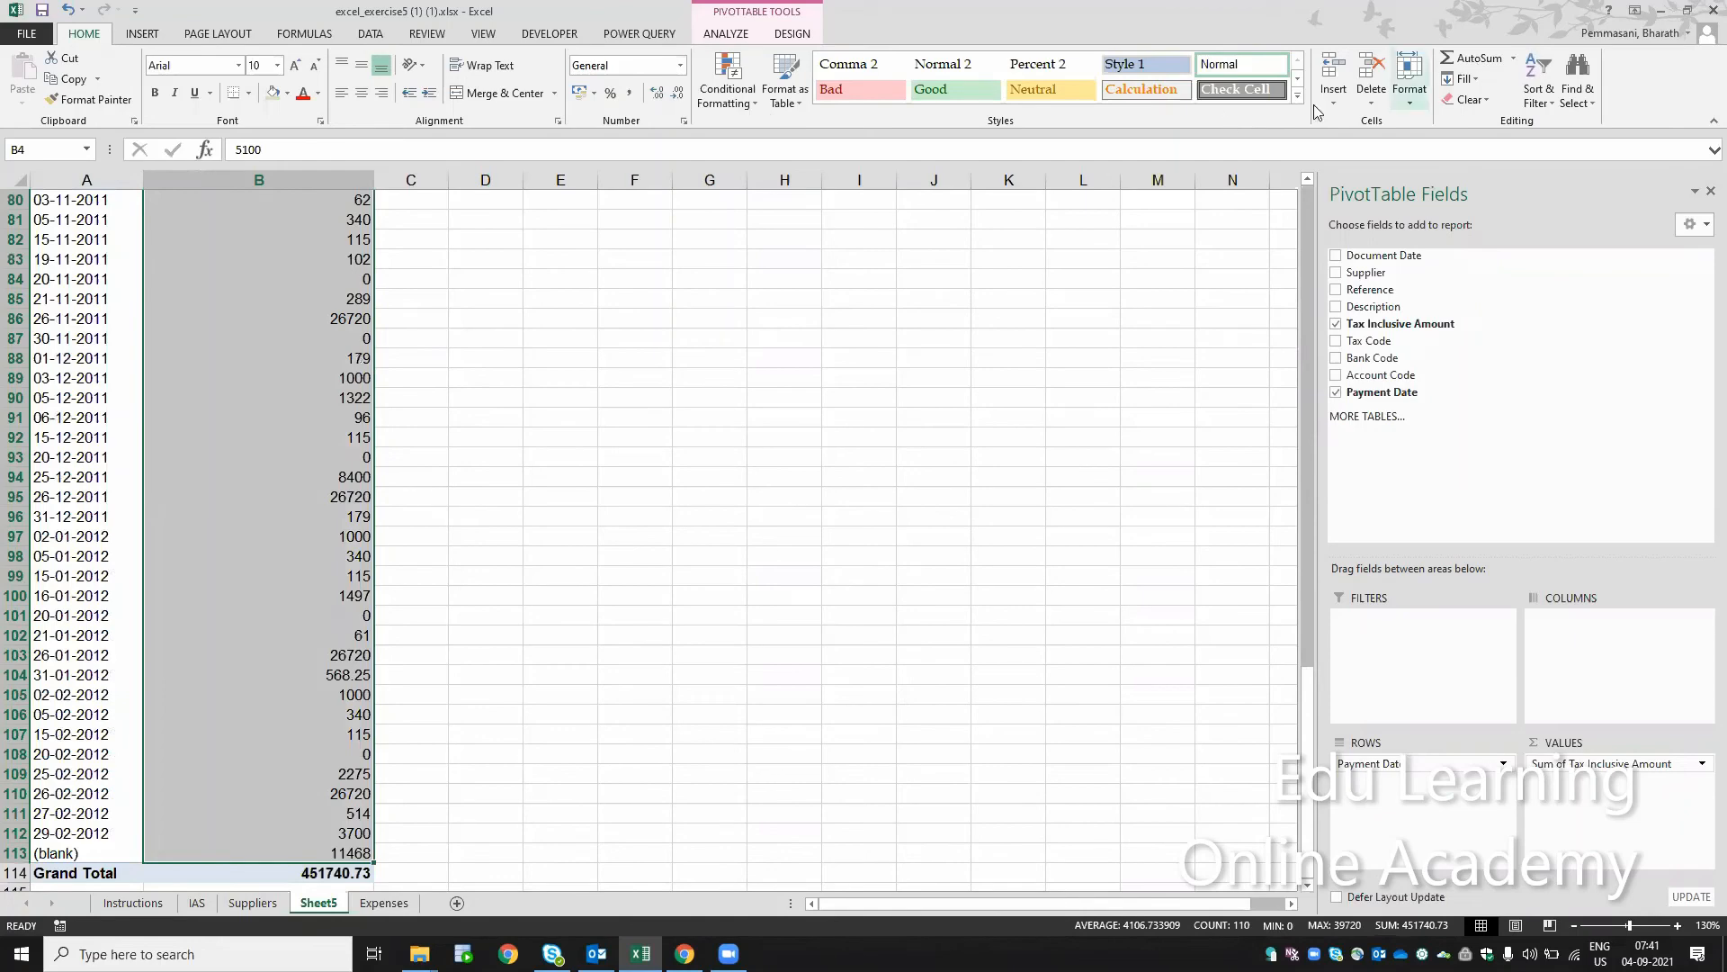
key(ctrl+shift+5)
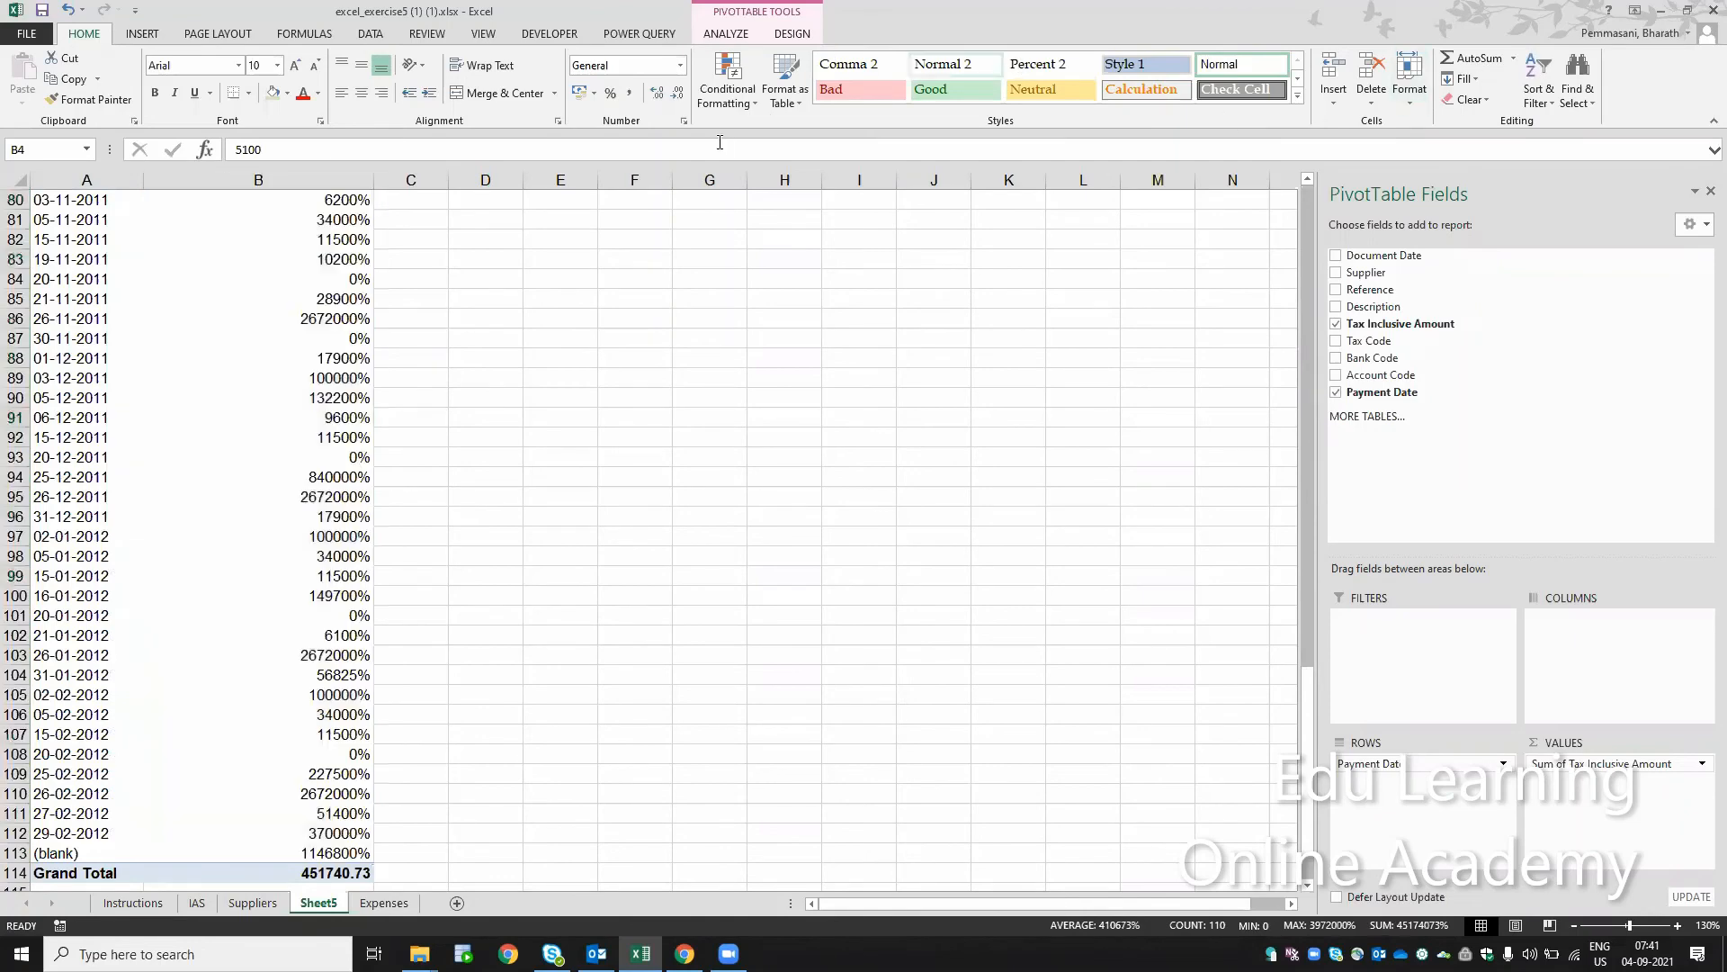
key(ctrl+z)
key(ctrl+Up)
key(ctrl+Up)
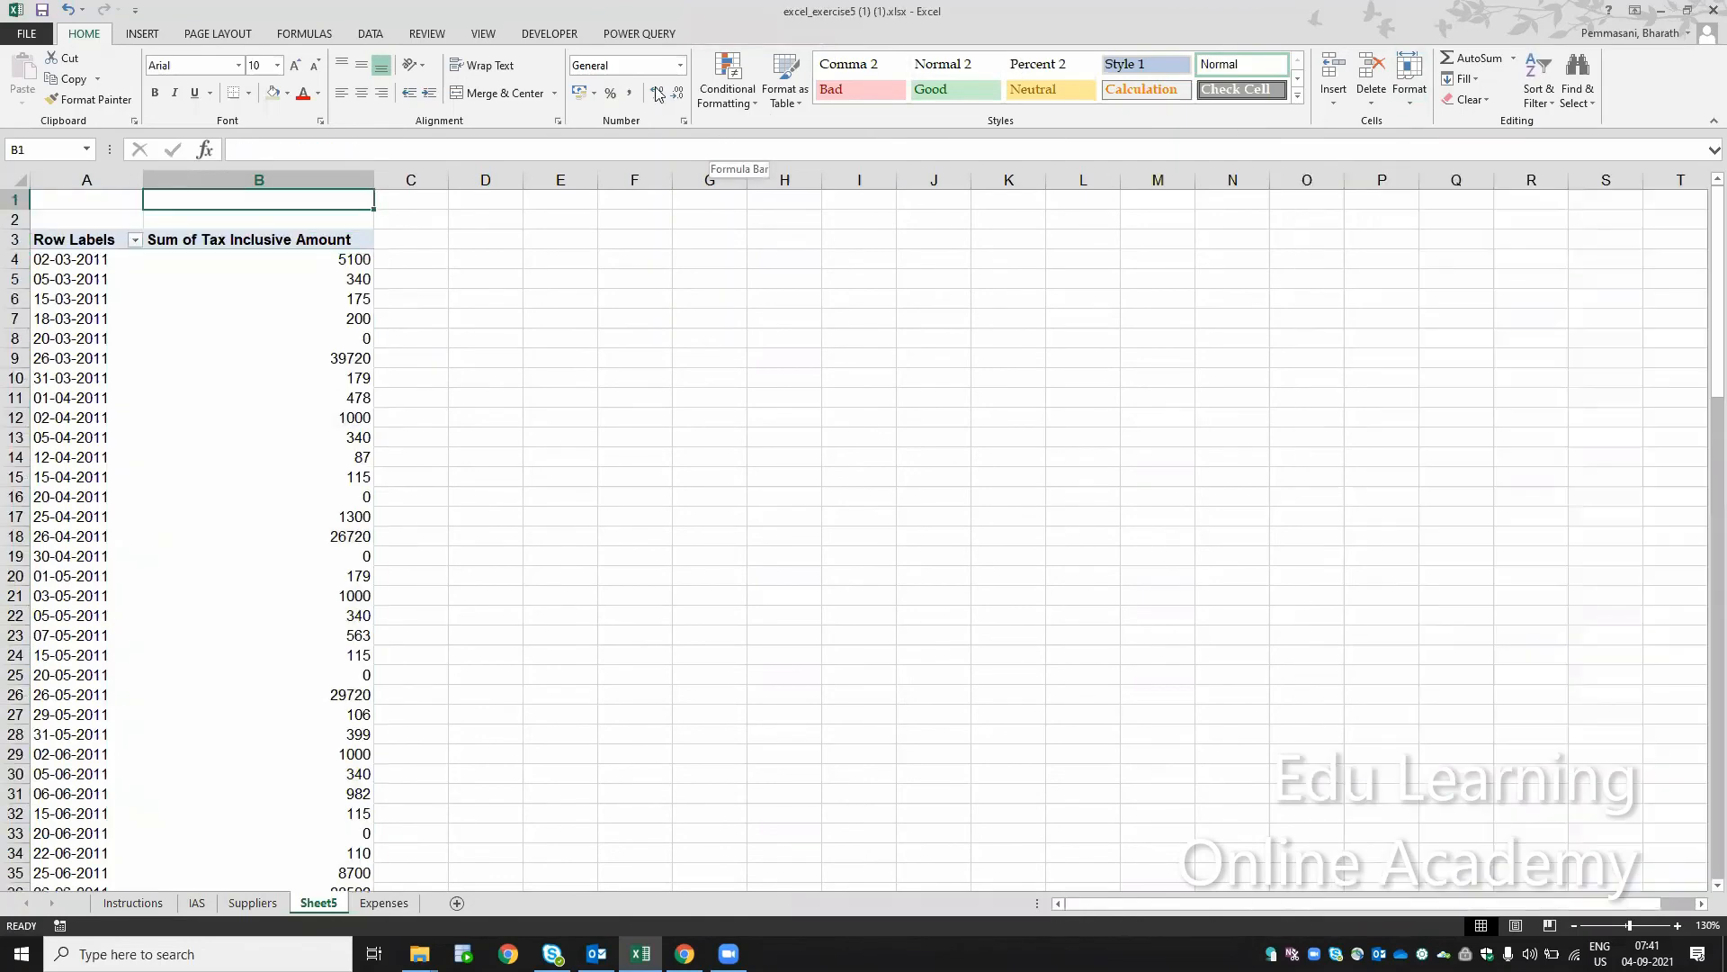
Shade the completed step 15 task in B18 of Instructions green
click(108, 326)
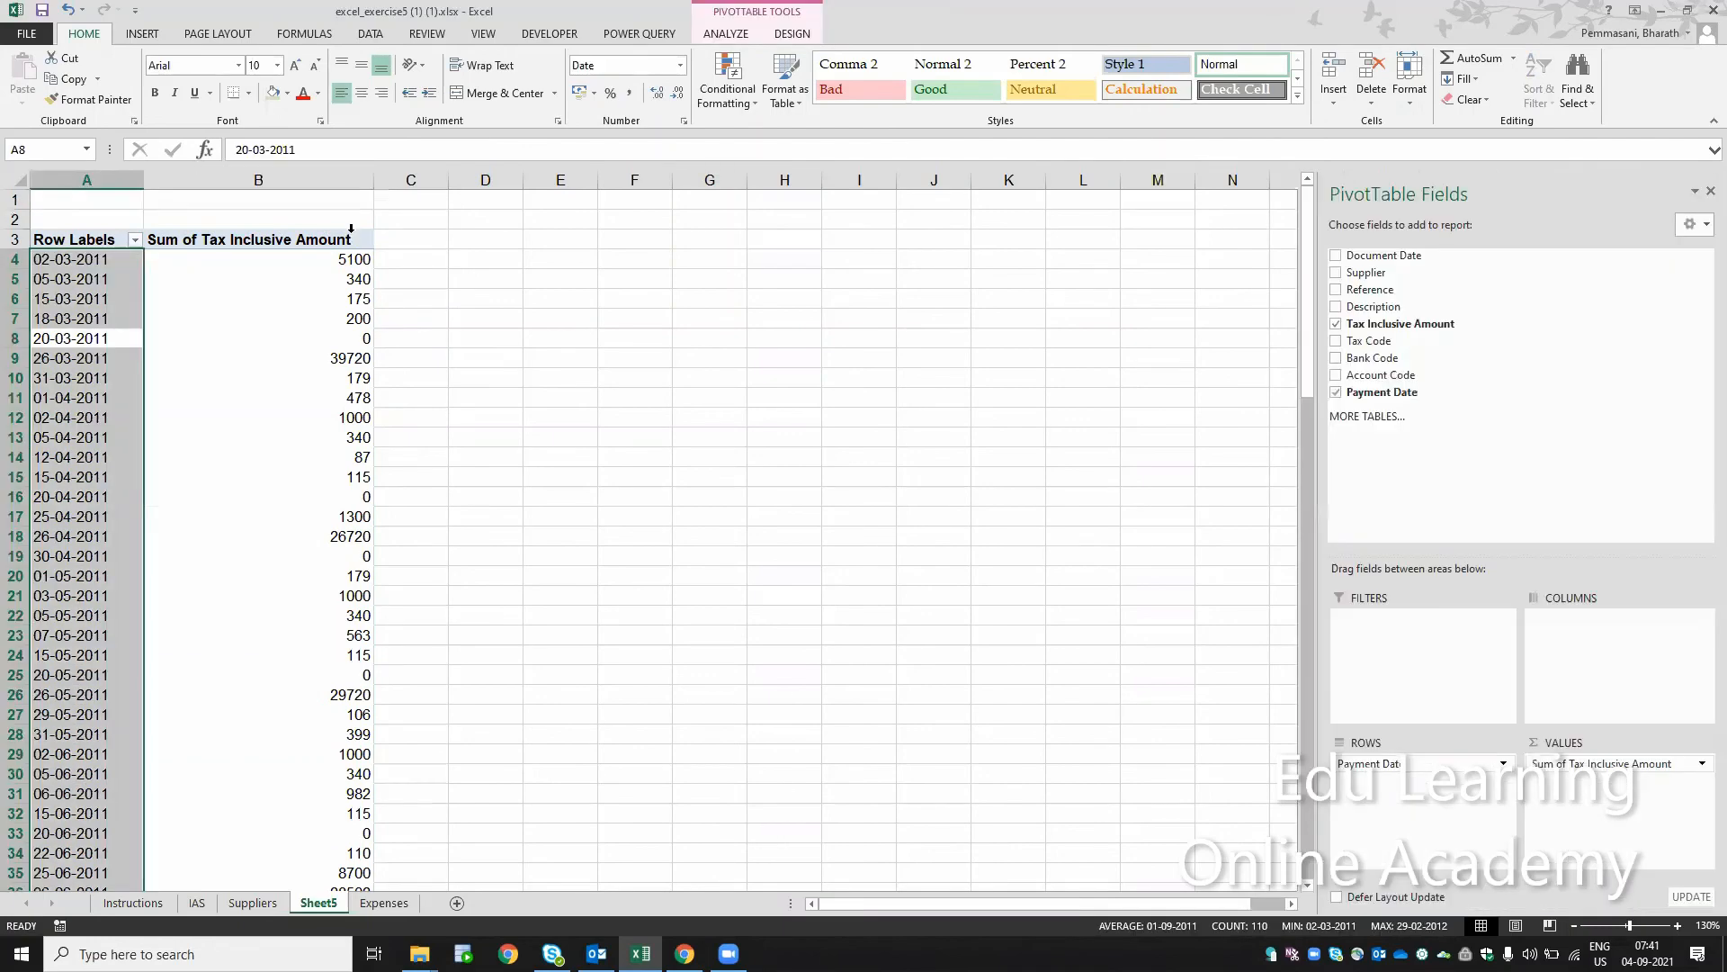
click(135, 903)
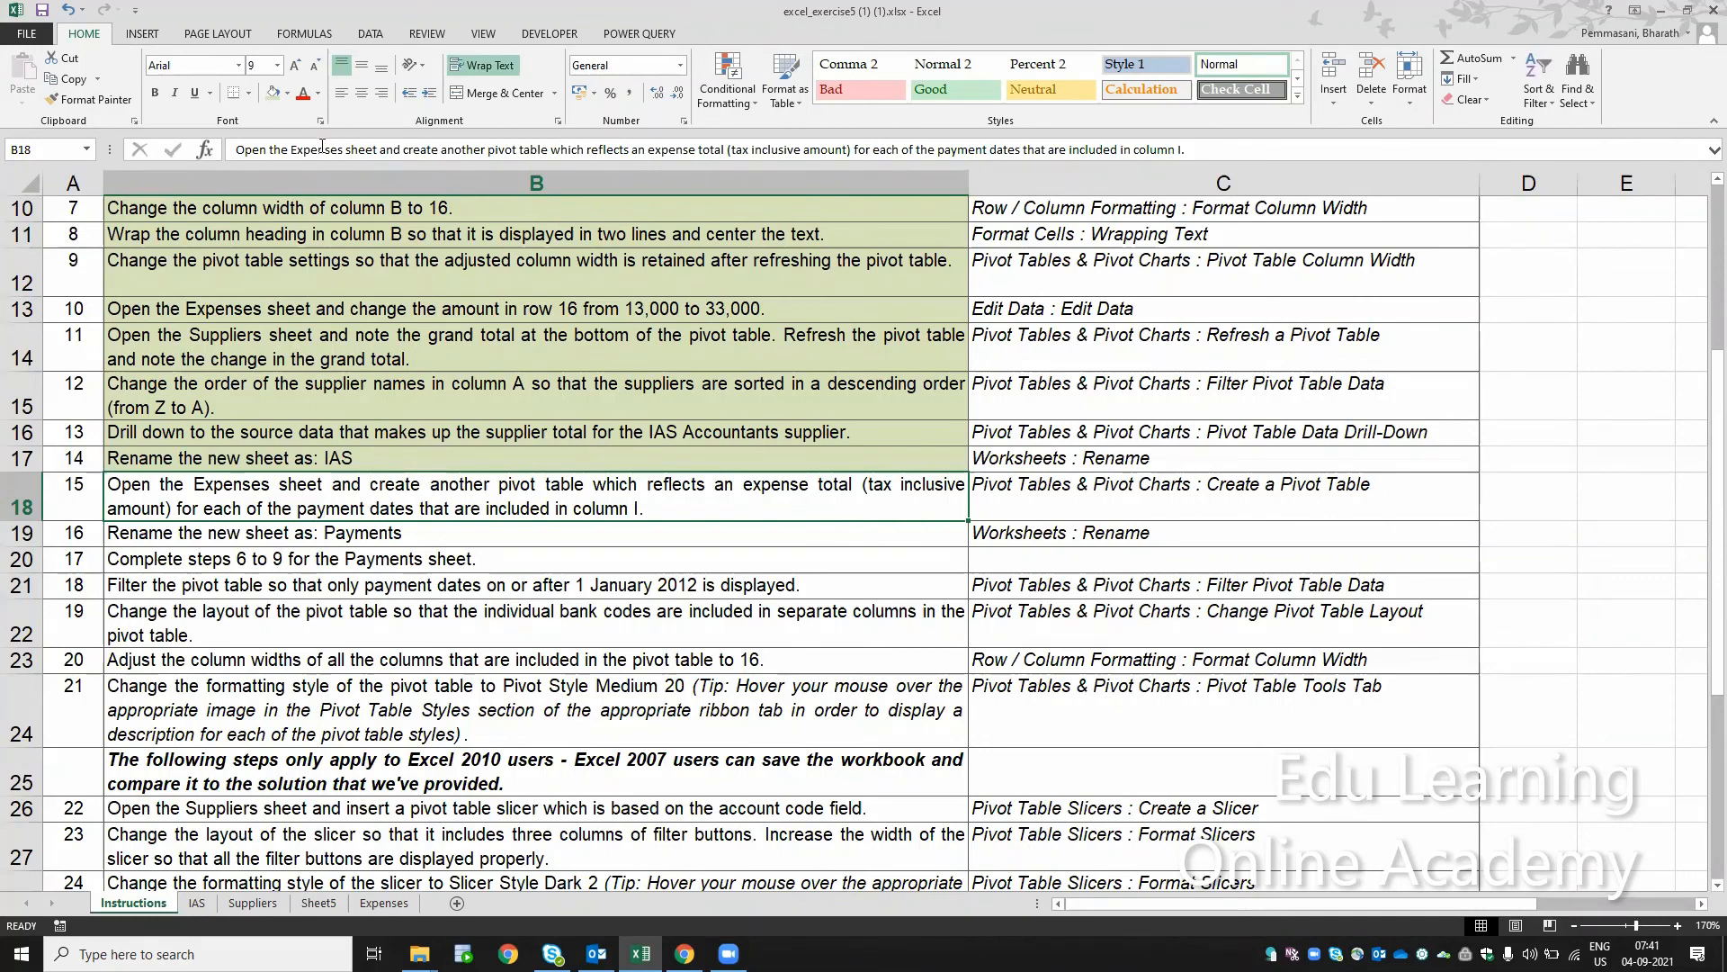
click(273, 93)
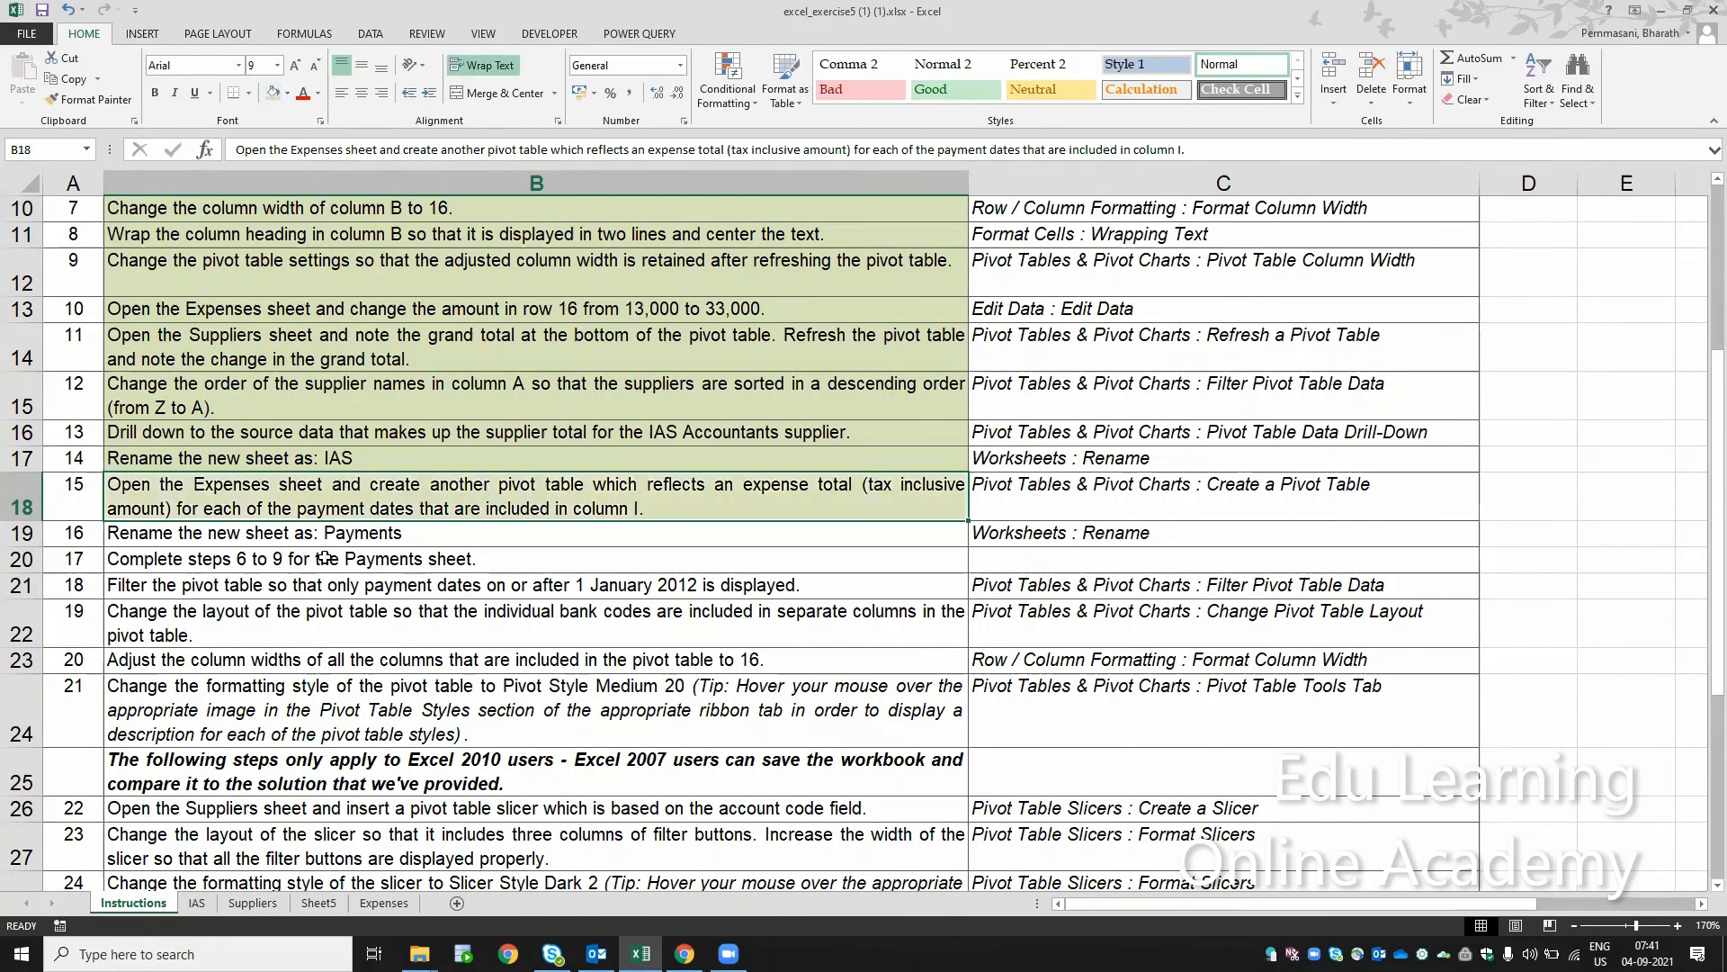
Rename the Sheet5 worksheet as Payments, and shade the step 16 task in B19 of Instructions green
click(342, 534)
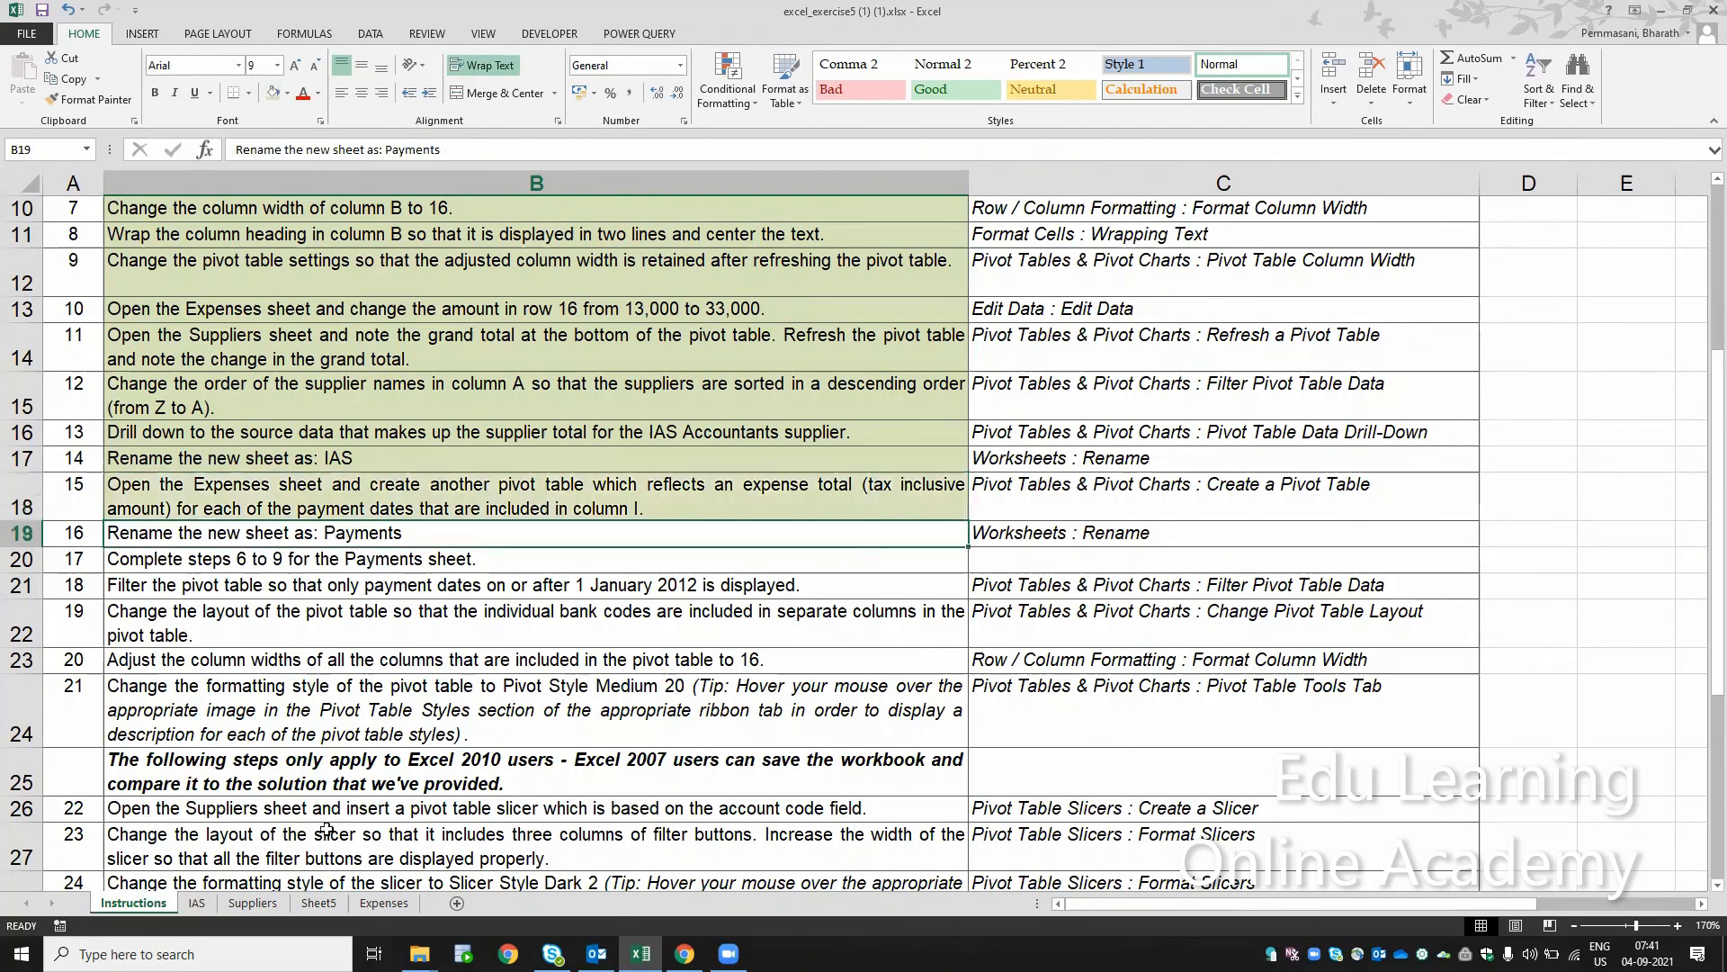
click(316, 904)
double_click(317, 903)
text(Pa)
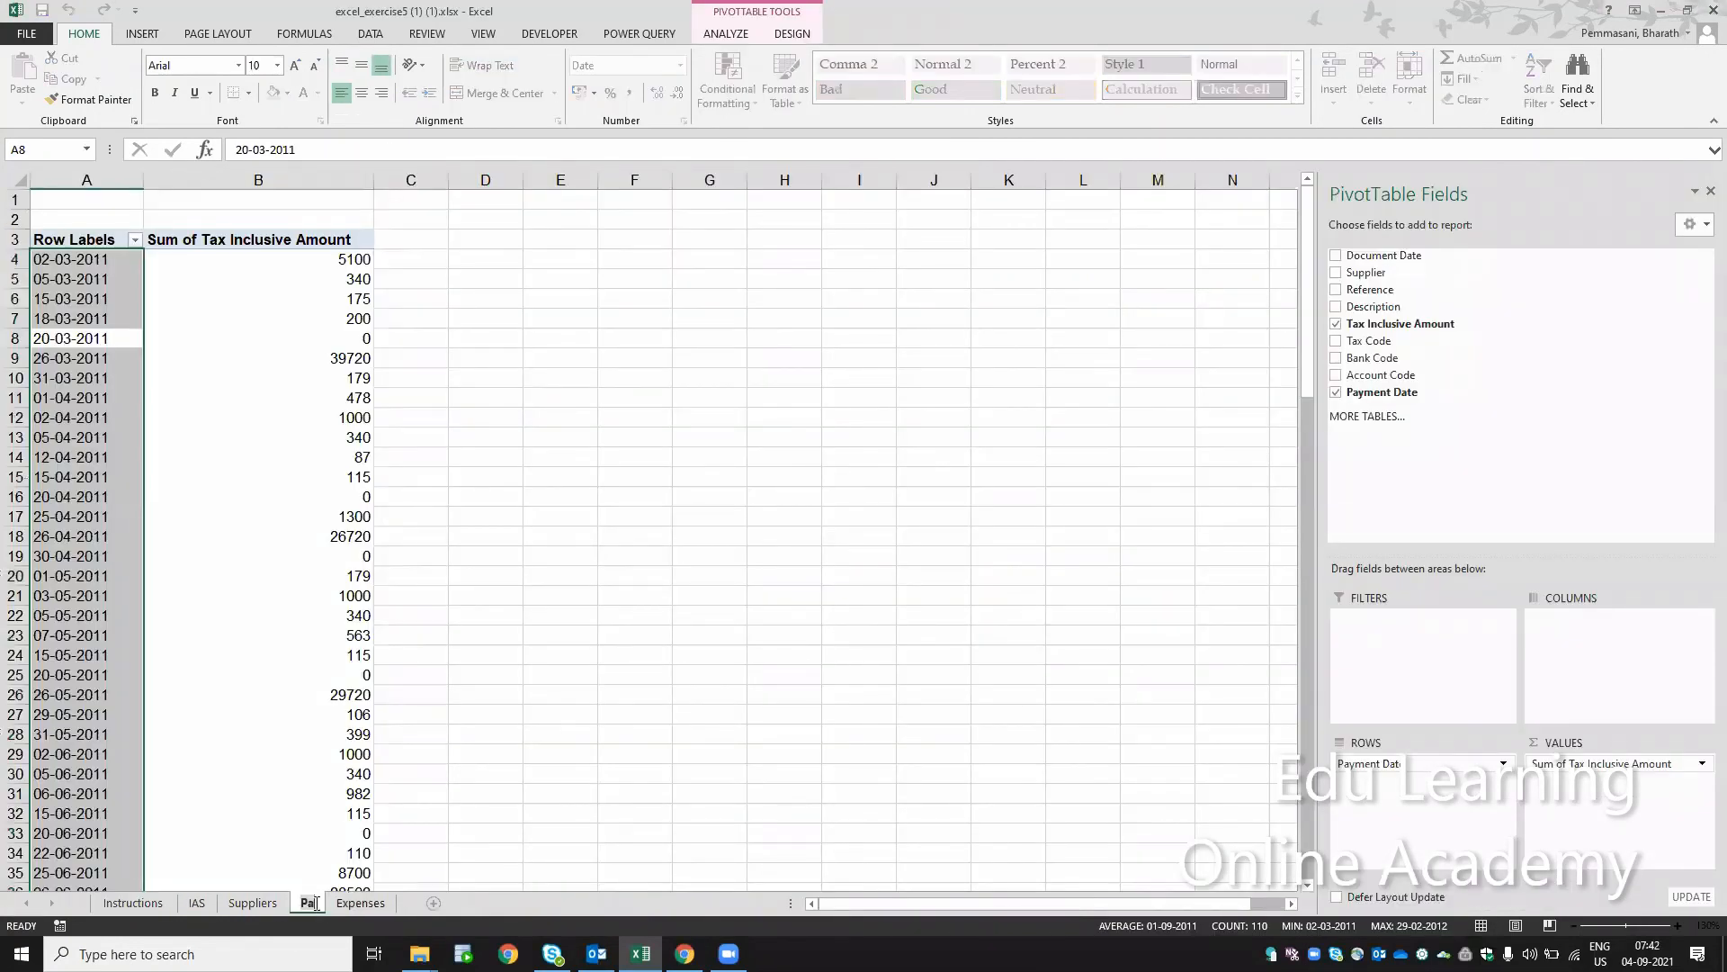
text(yments)
key(Return)
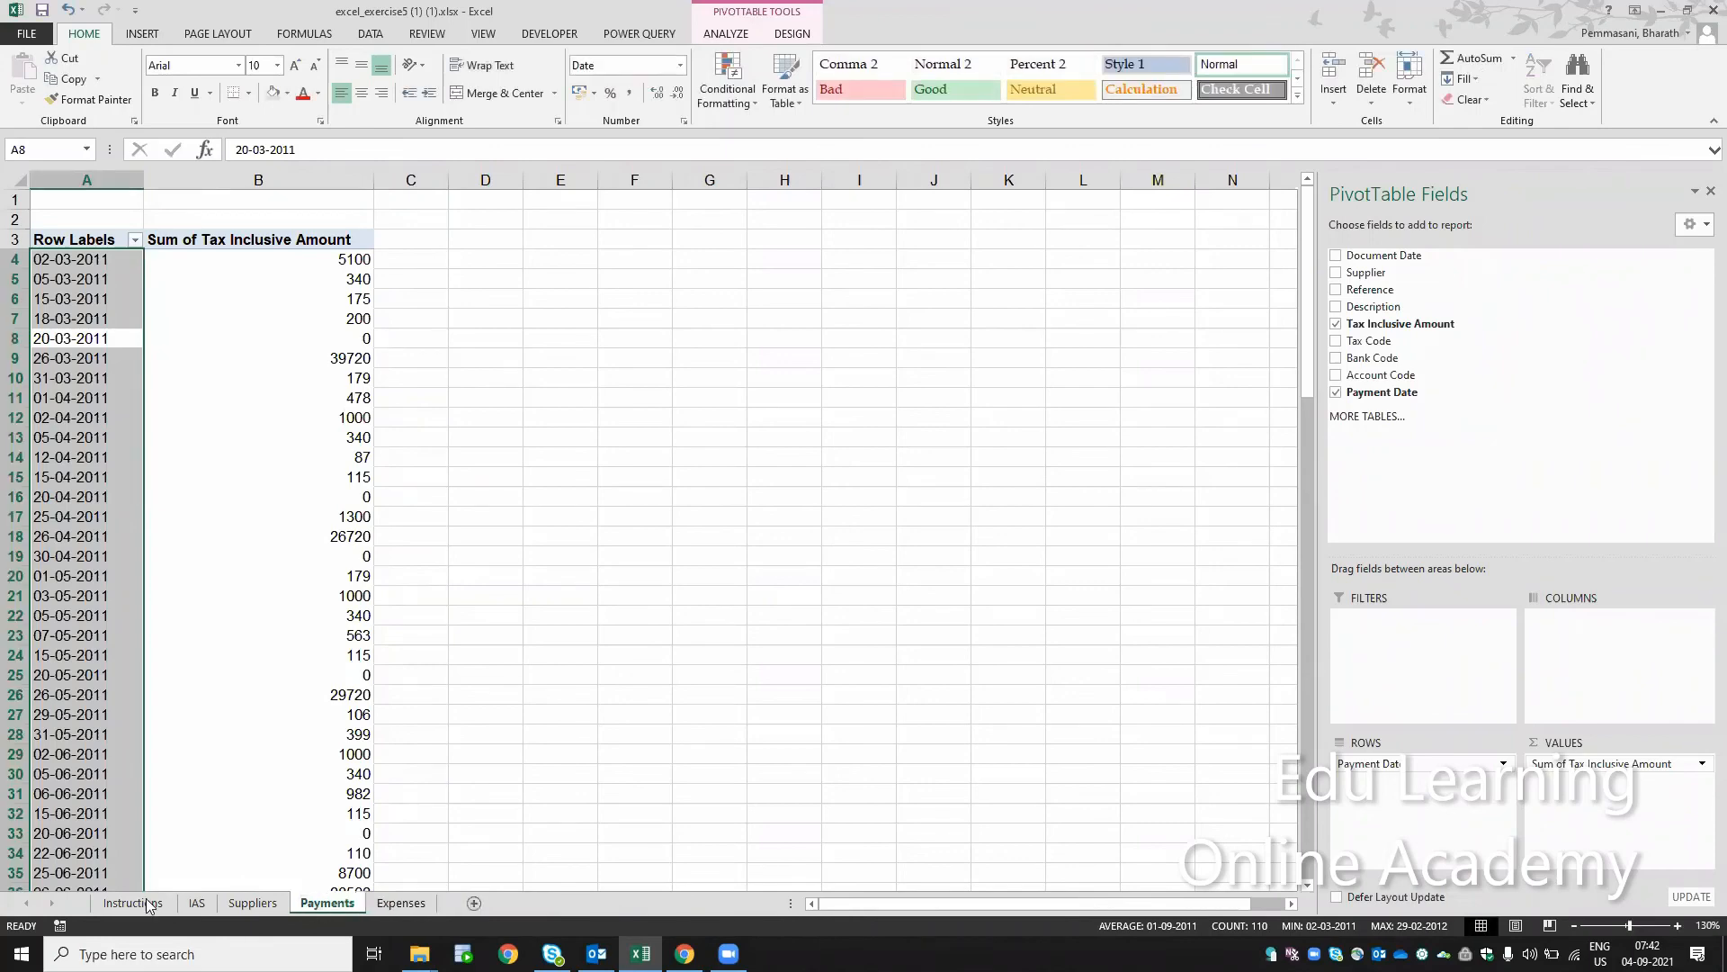
click(147, 903)
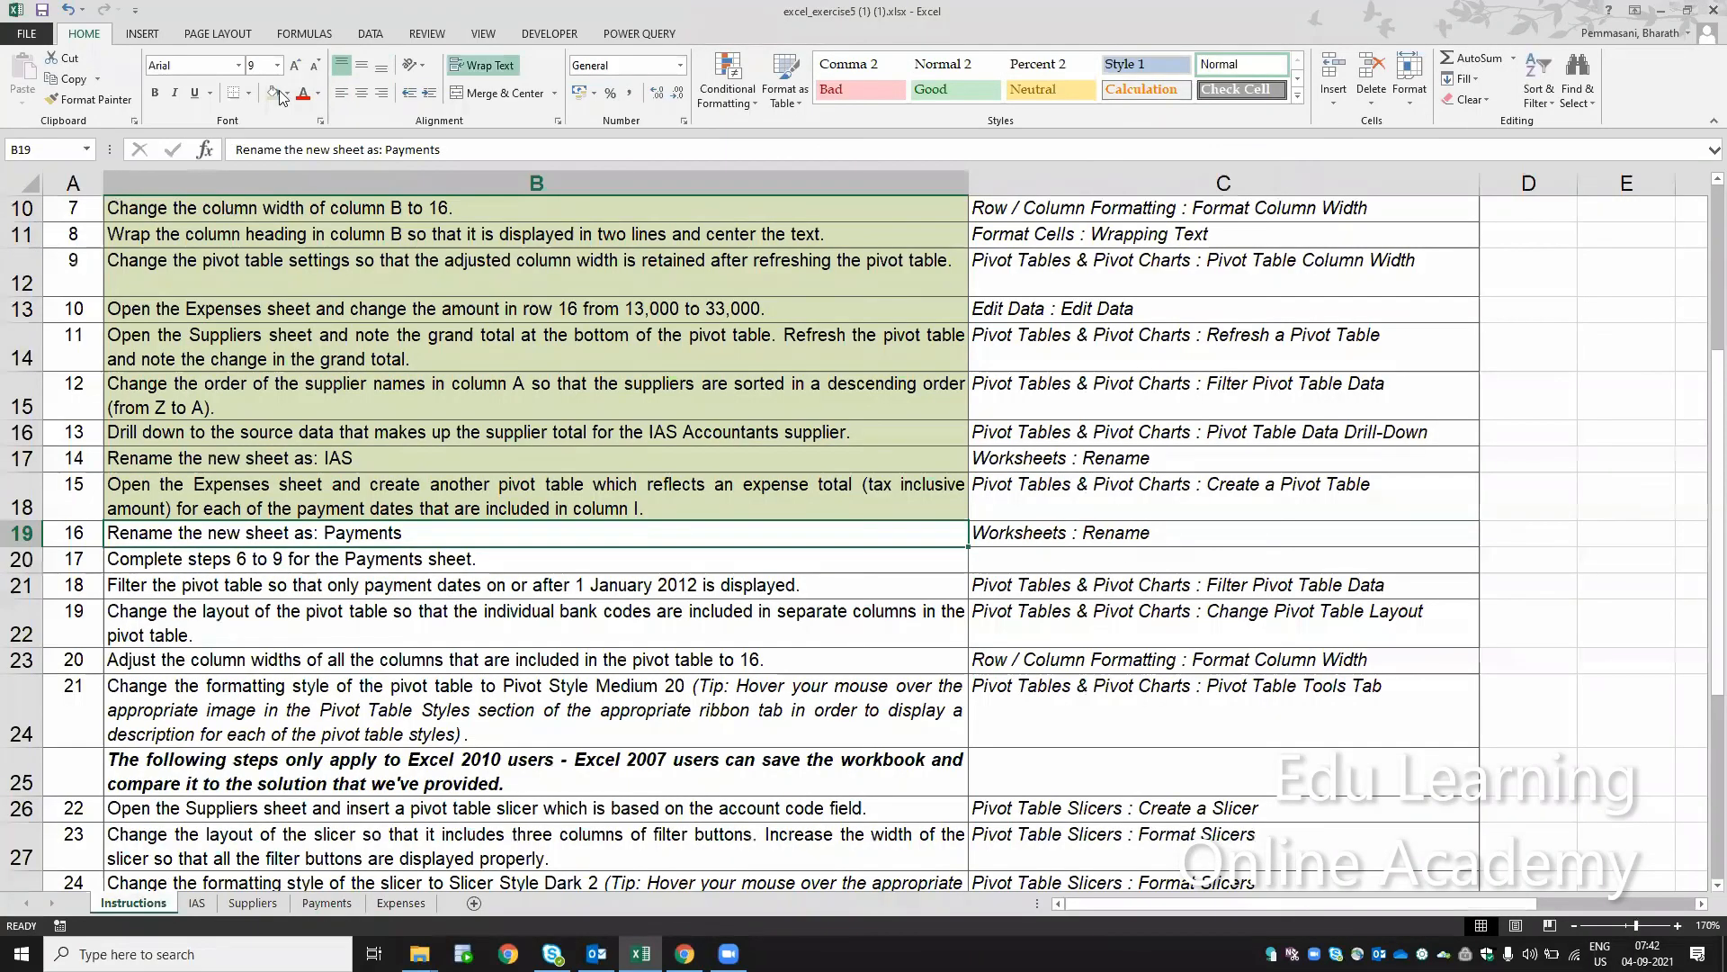
click(278, 94)
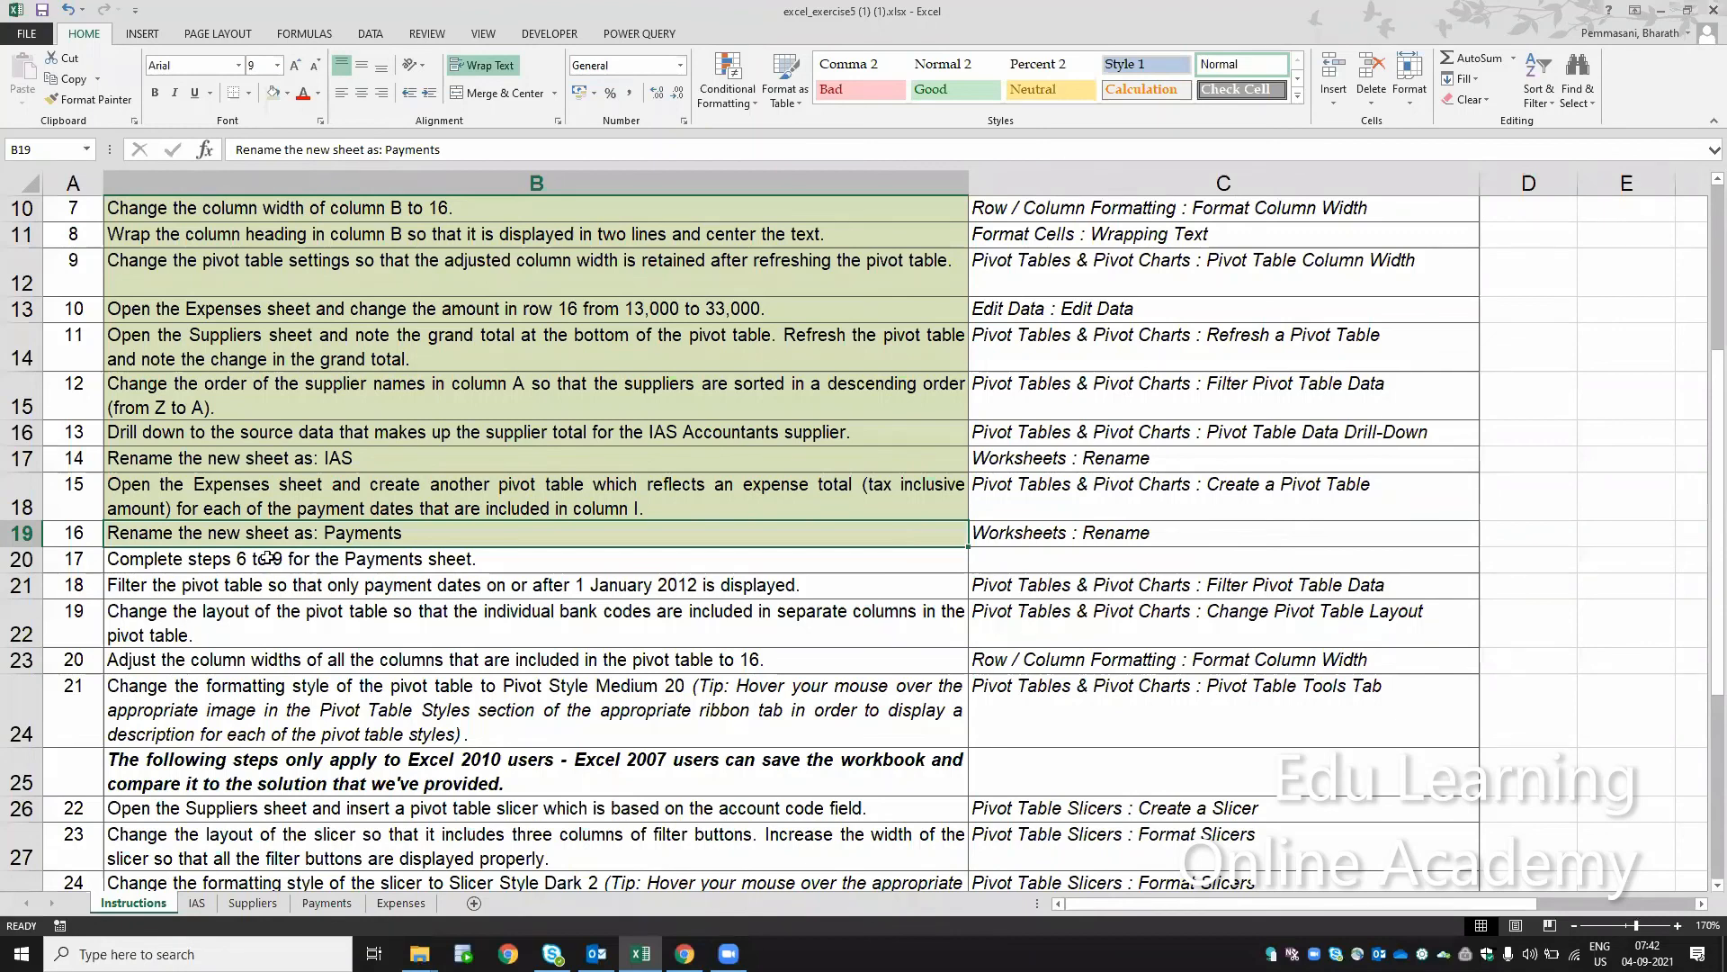
Reread steps 6 to 9 on the Instructions sheet, going back to the number formatting task in B9
key(Up)
key(Up)
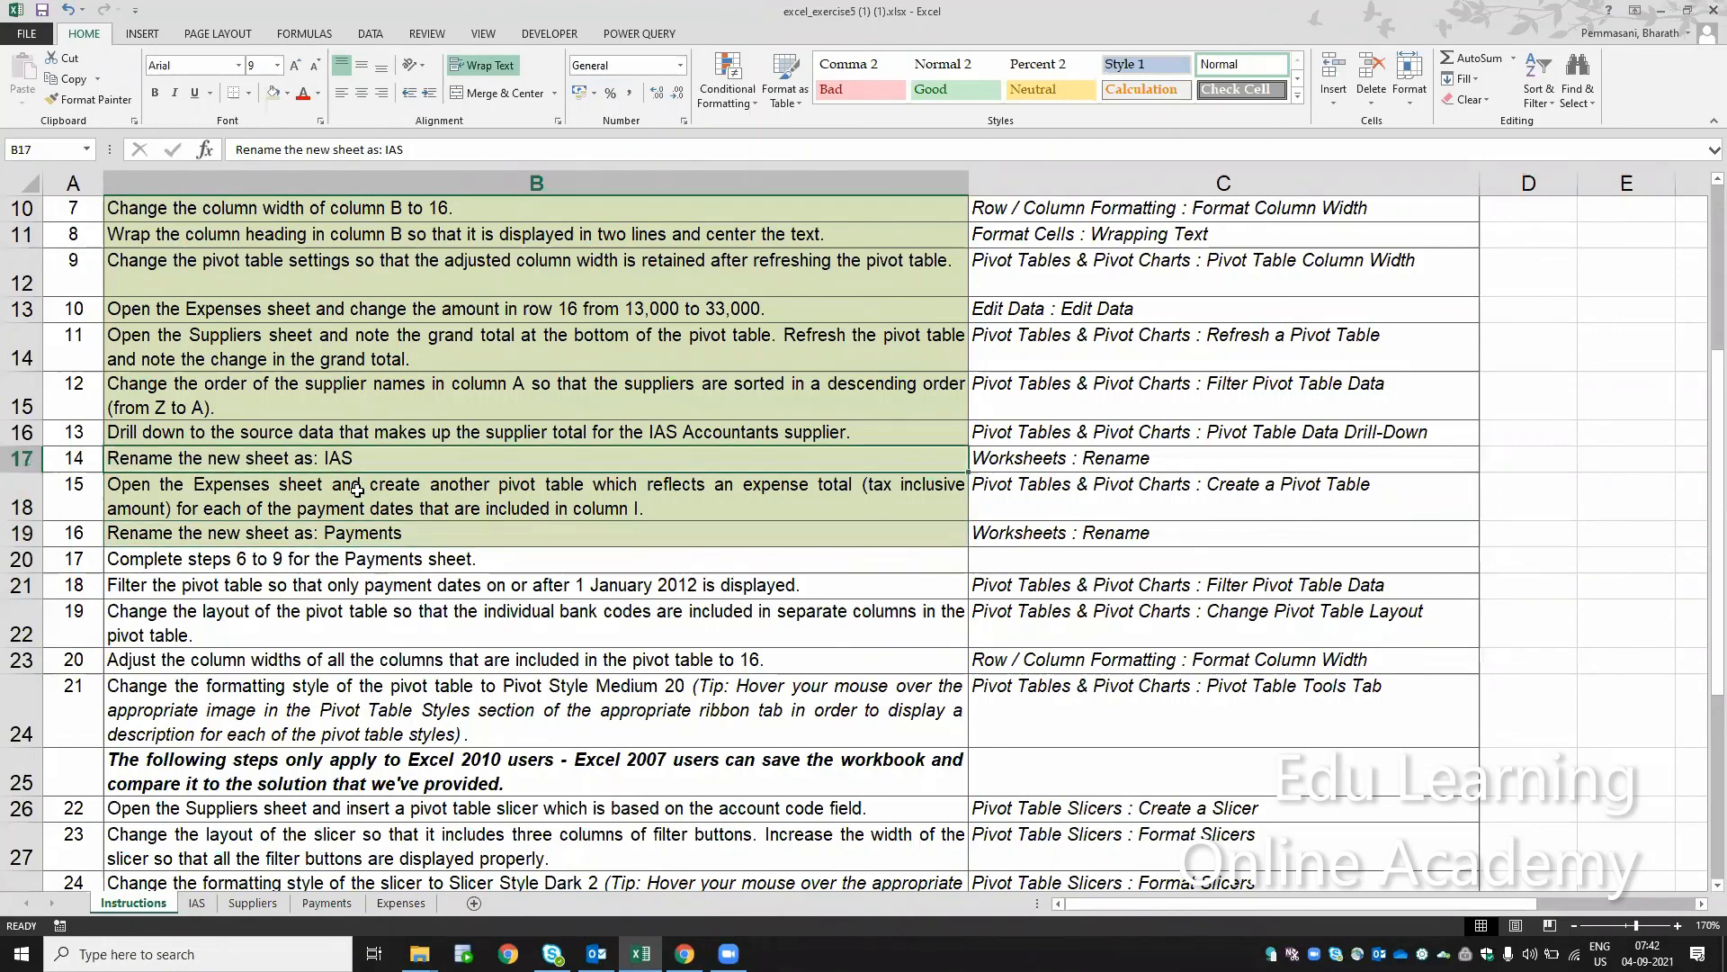
key(Up)
key(Up)
key(Up)
key(Up)
key(Up)
key(Up)
key(Up)
key(Up)
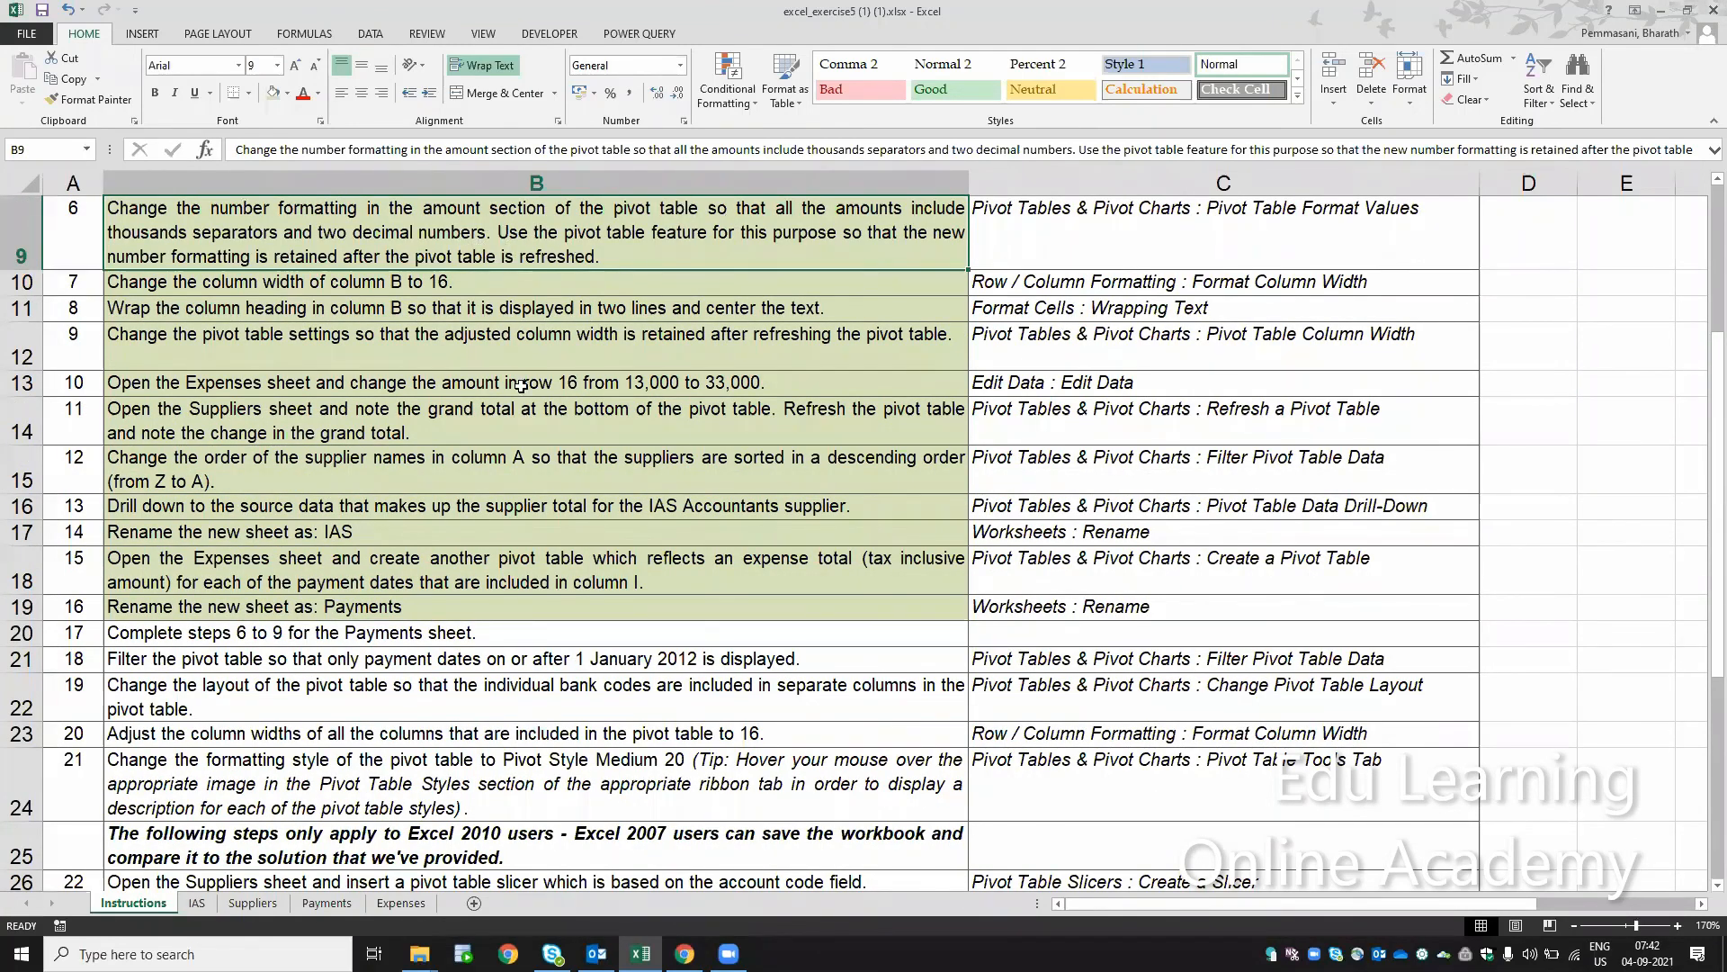
Set the Sum of Tax Inclusive Amount field on Payments to Number format with 2 decimal places and a thousands separator
click(327, 904)
right_click(349, 464)
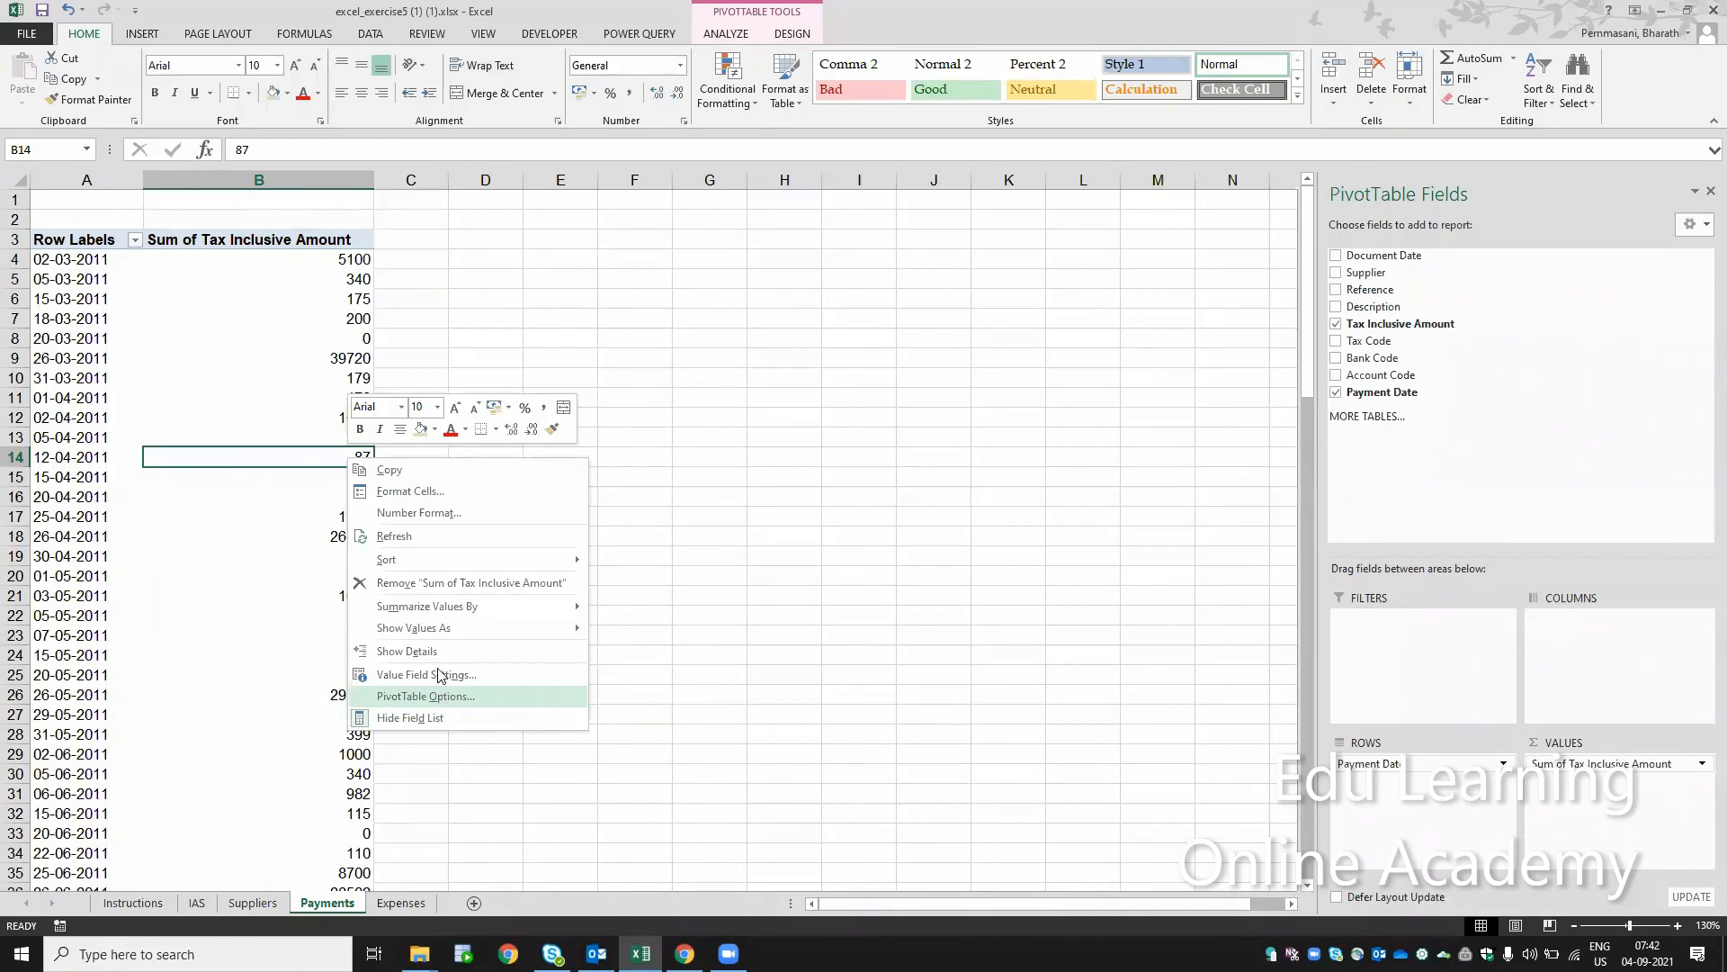
click(438, 676)
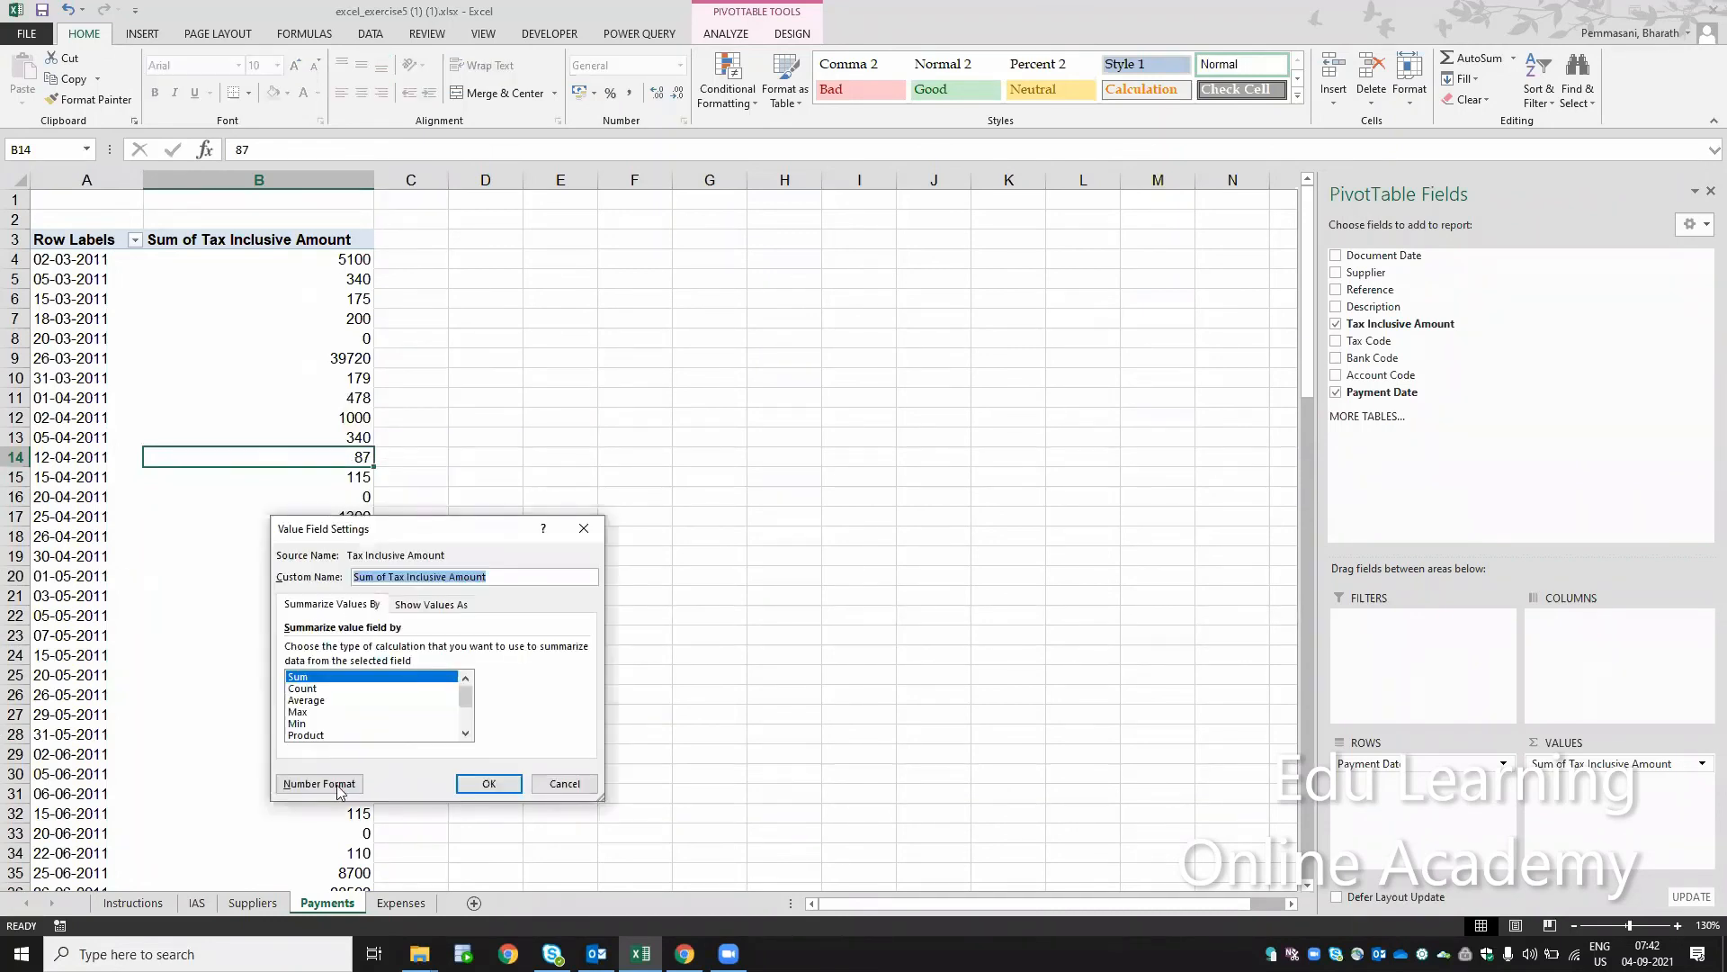
click(338, 786)
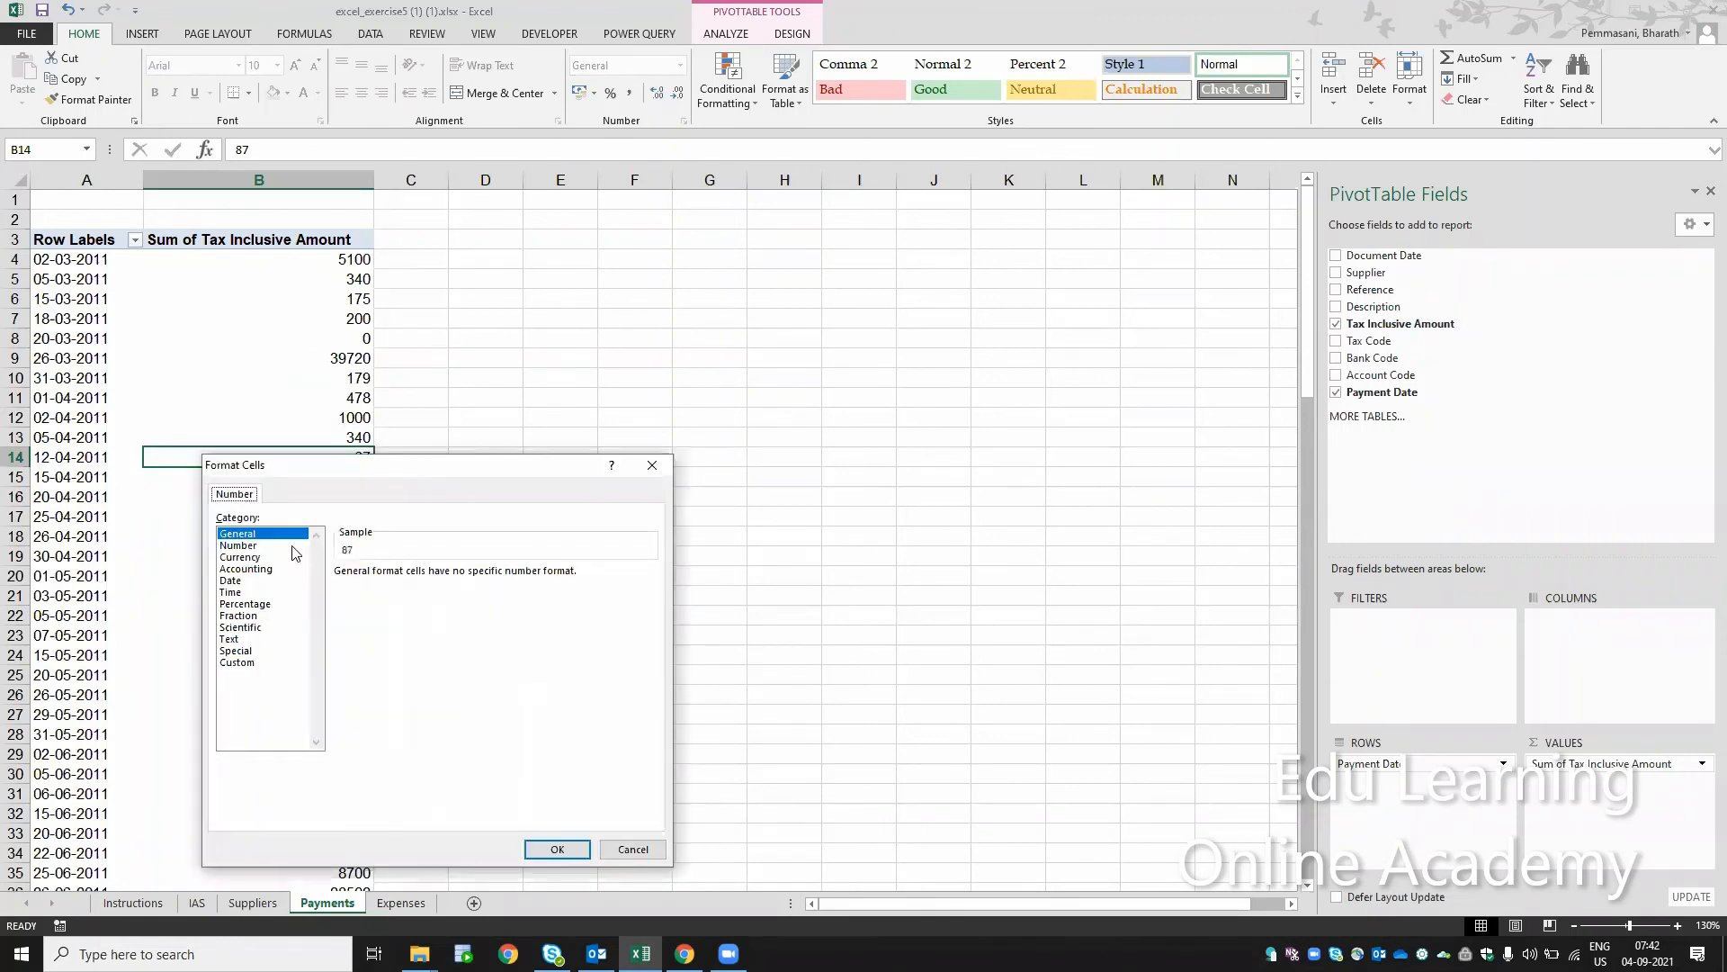
click(239, 545)
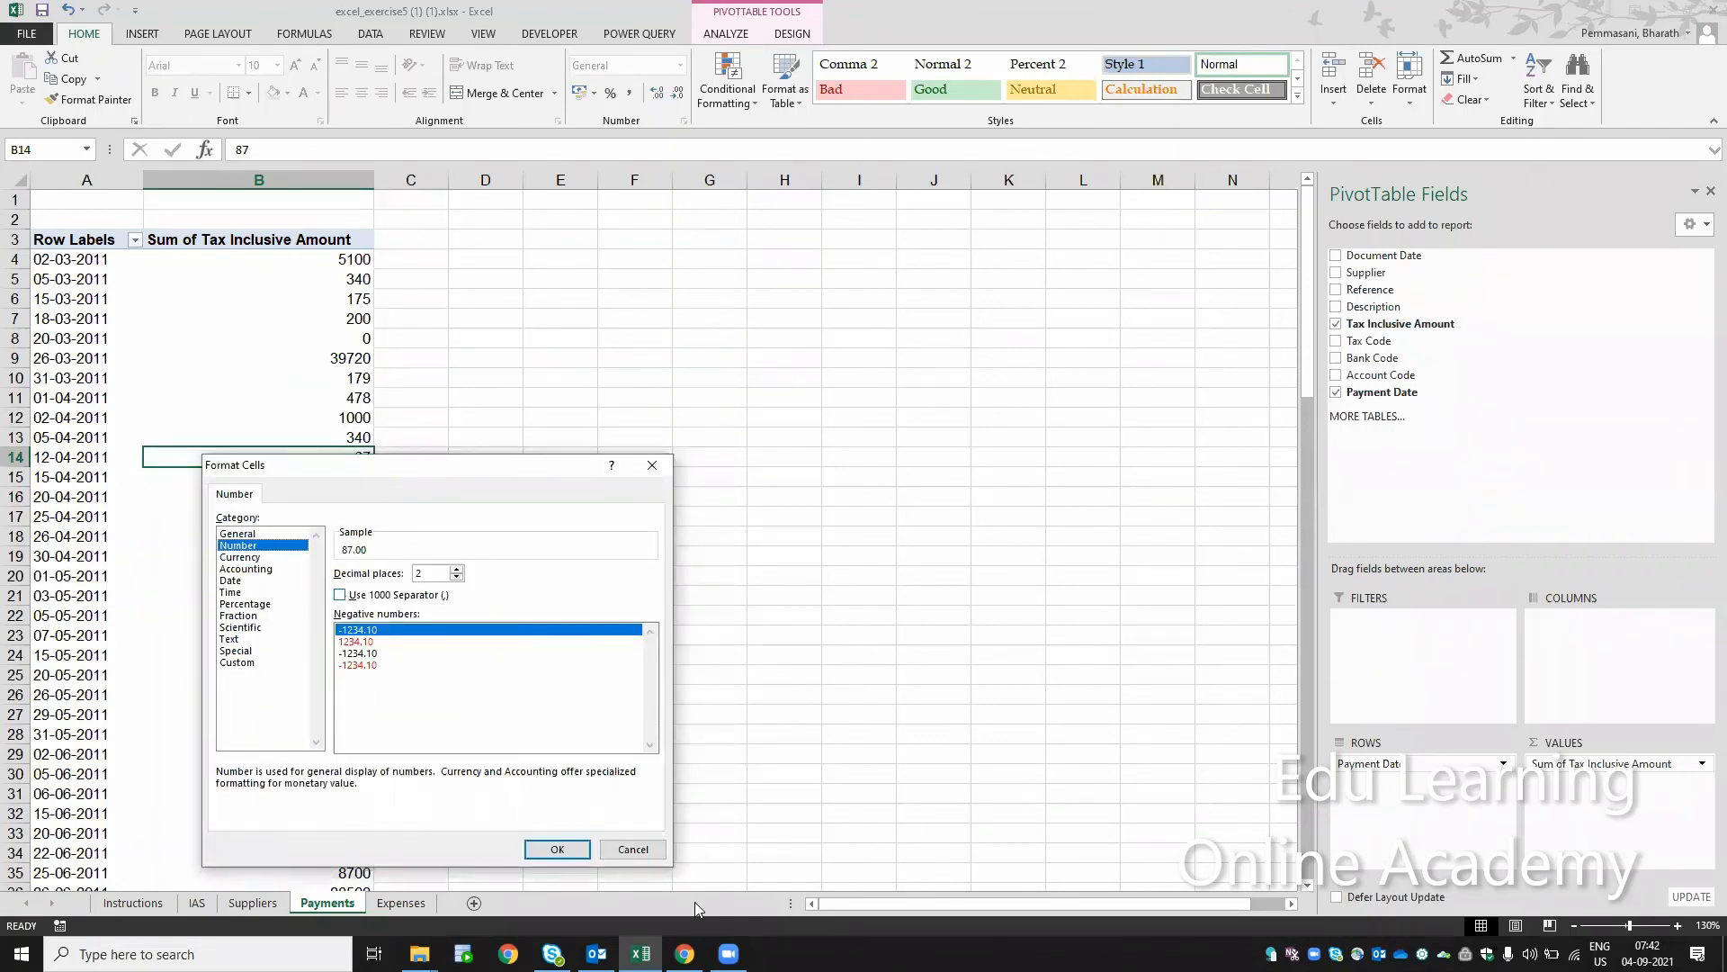
click(340, 594)
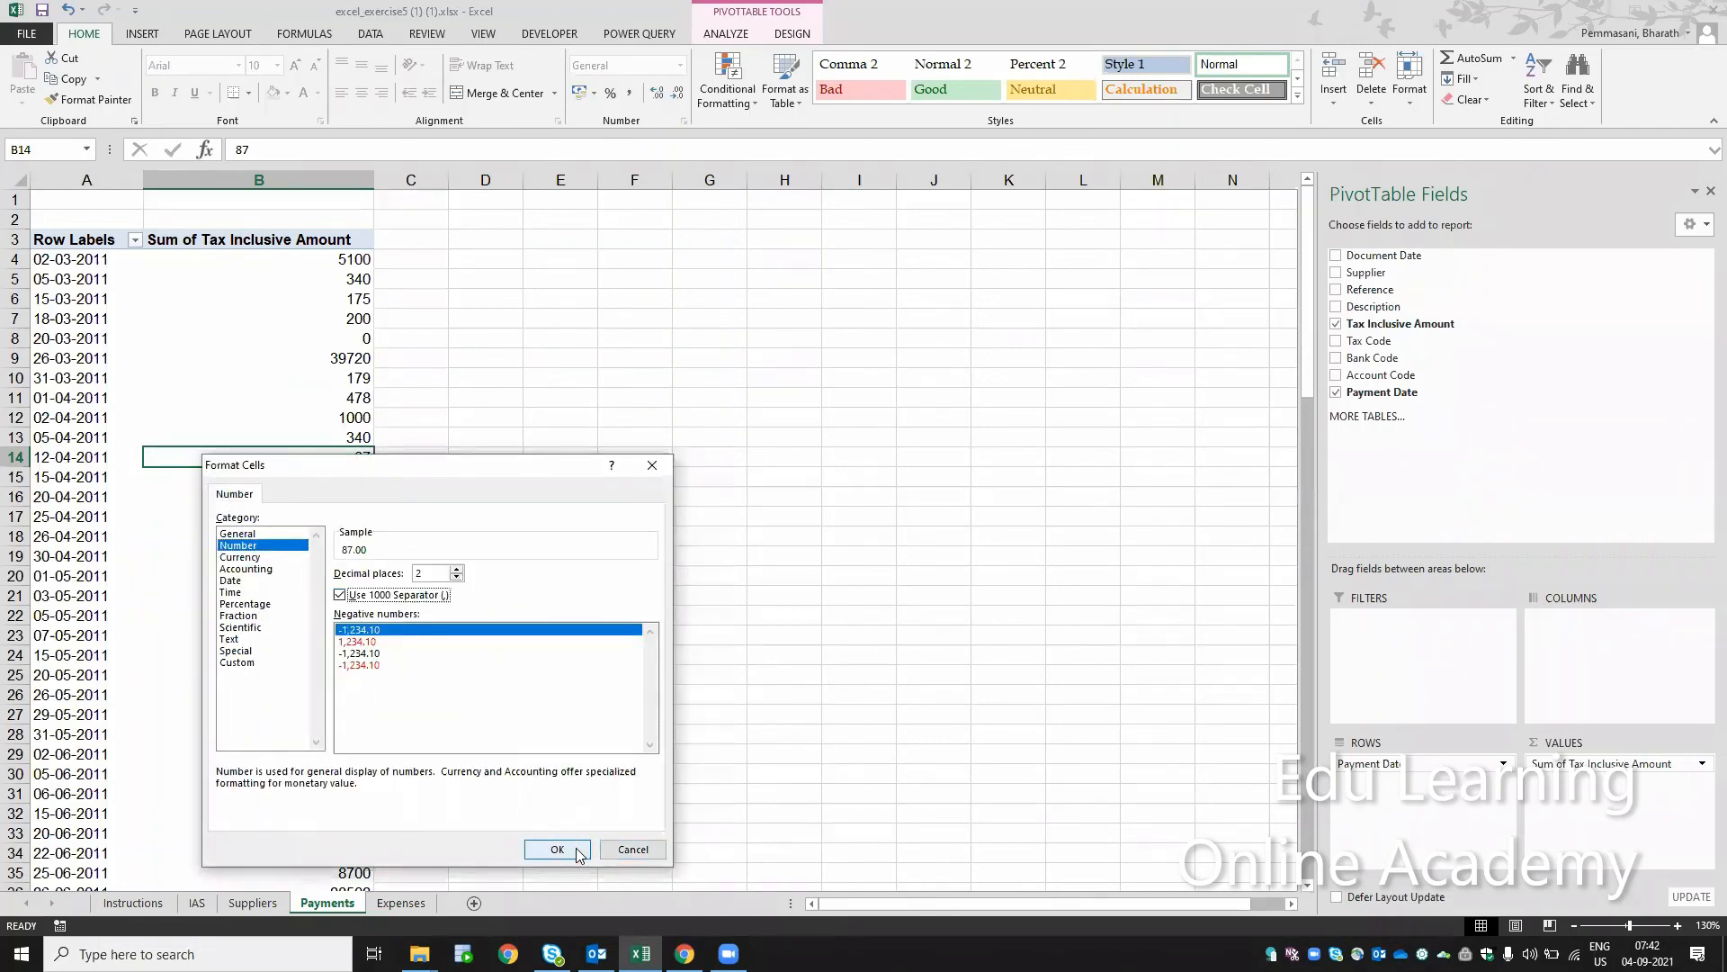
click(579, 855)
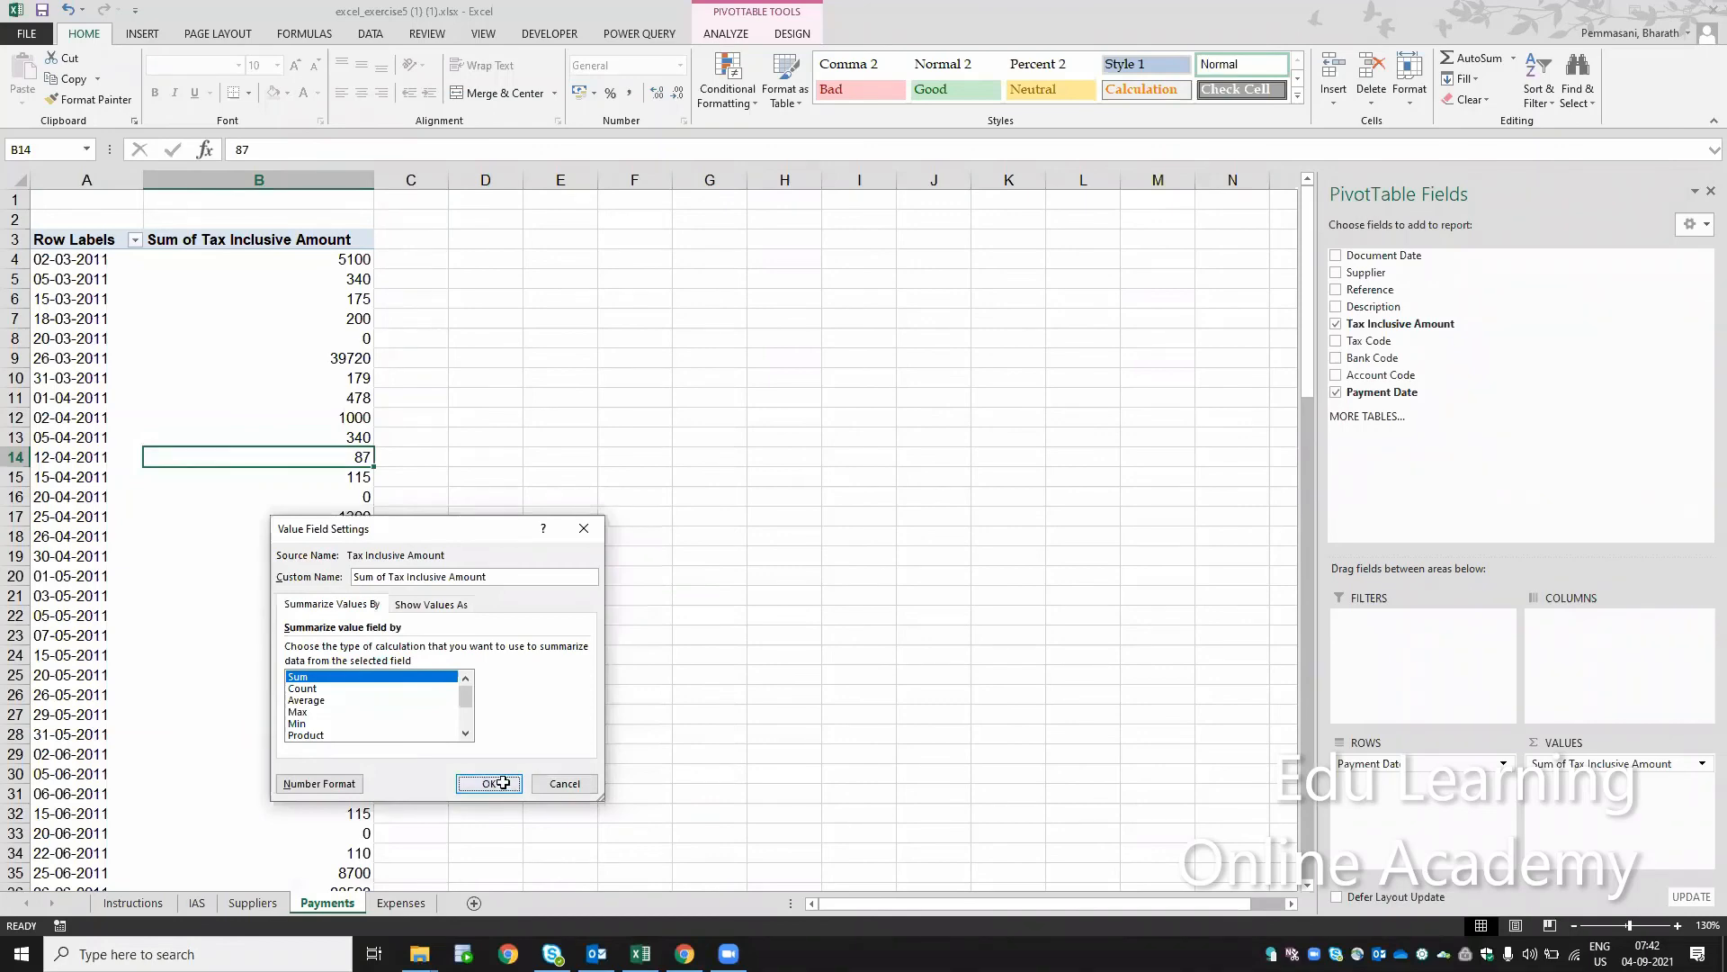
click(503, 783)
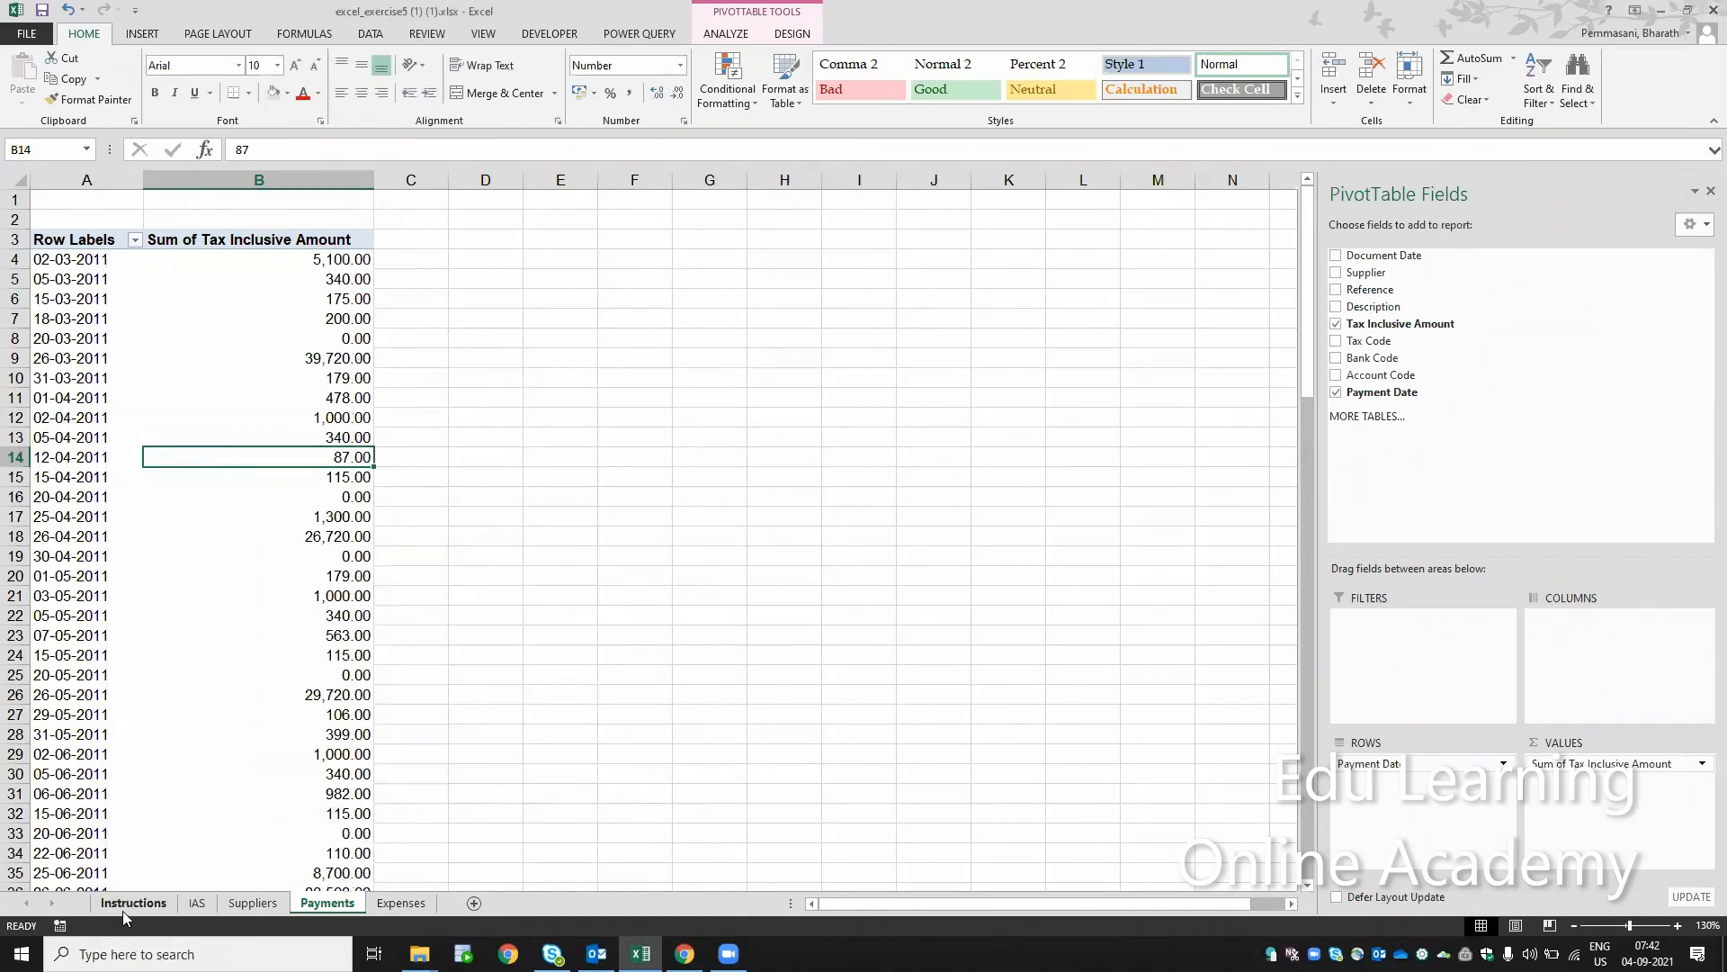
Check the step 7 column width task in B10 of Instructions, and return to the Payments pivot table
click(133, 903)
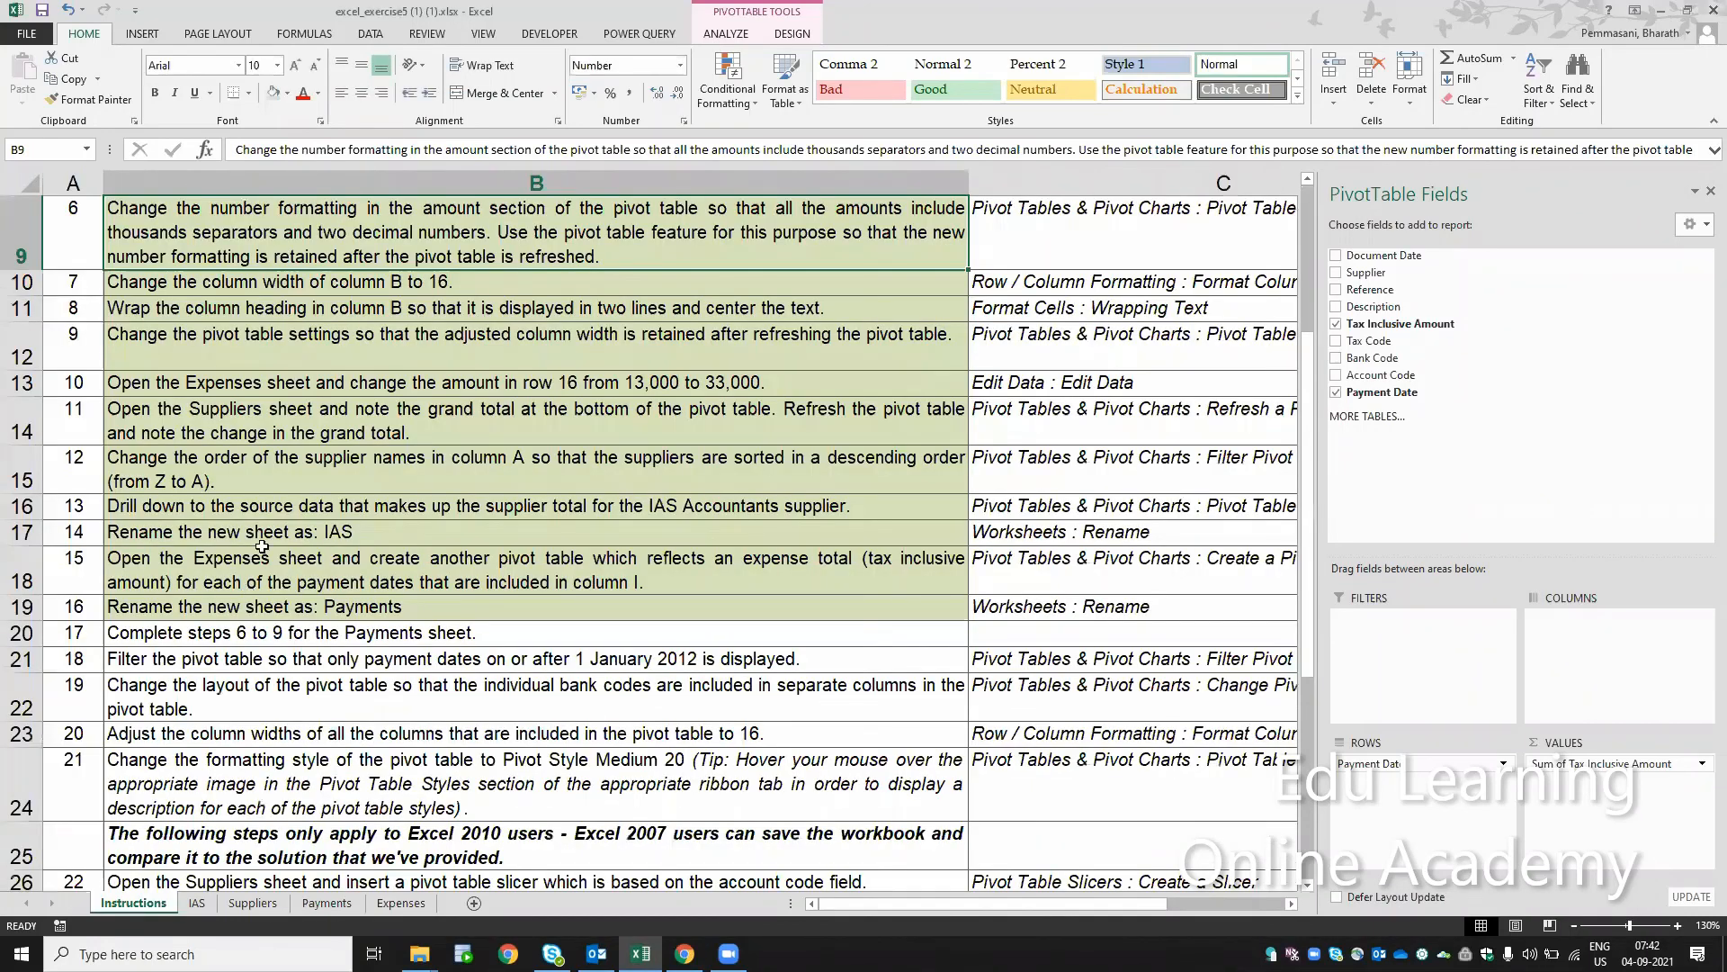
click(369, 295)
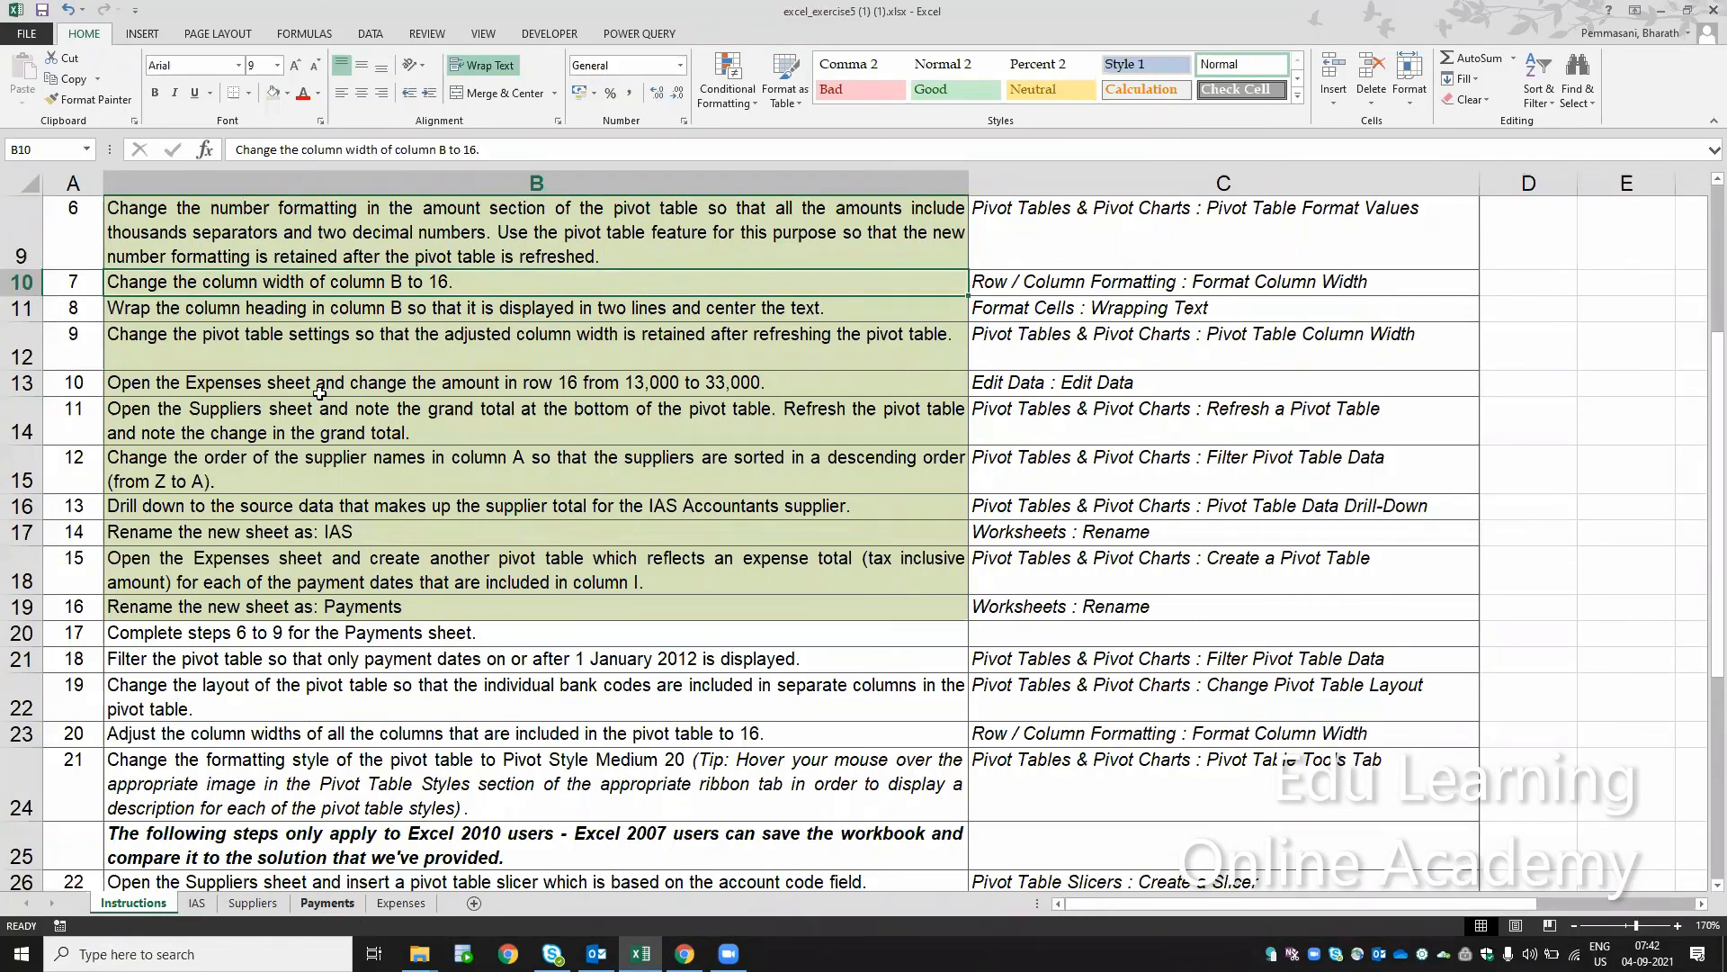
click(326, 902)
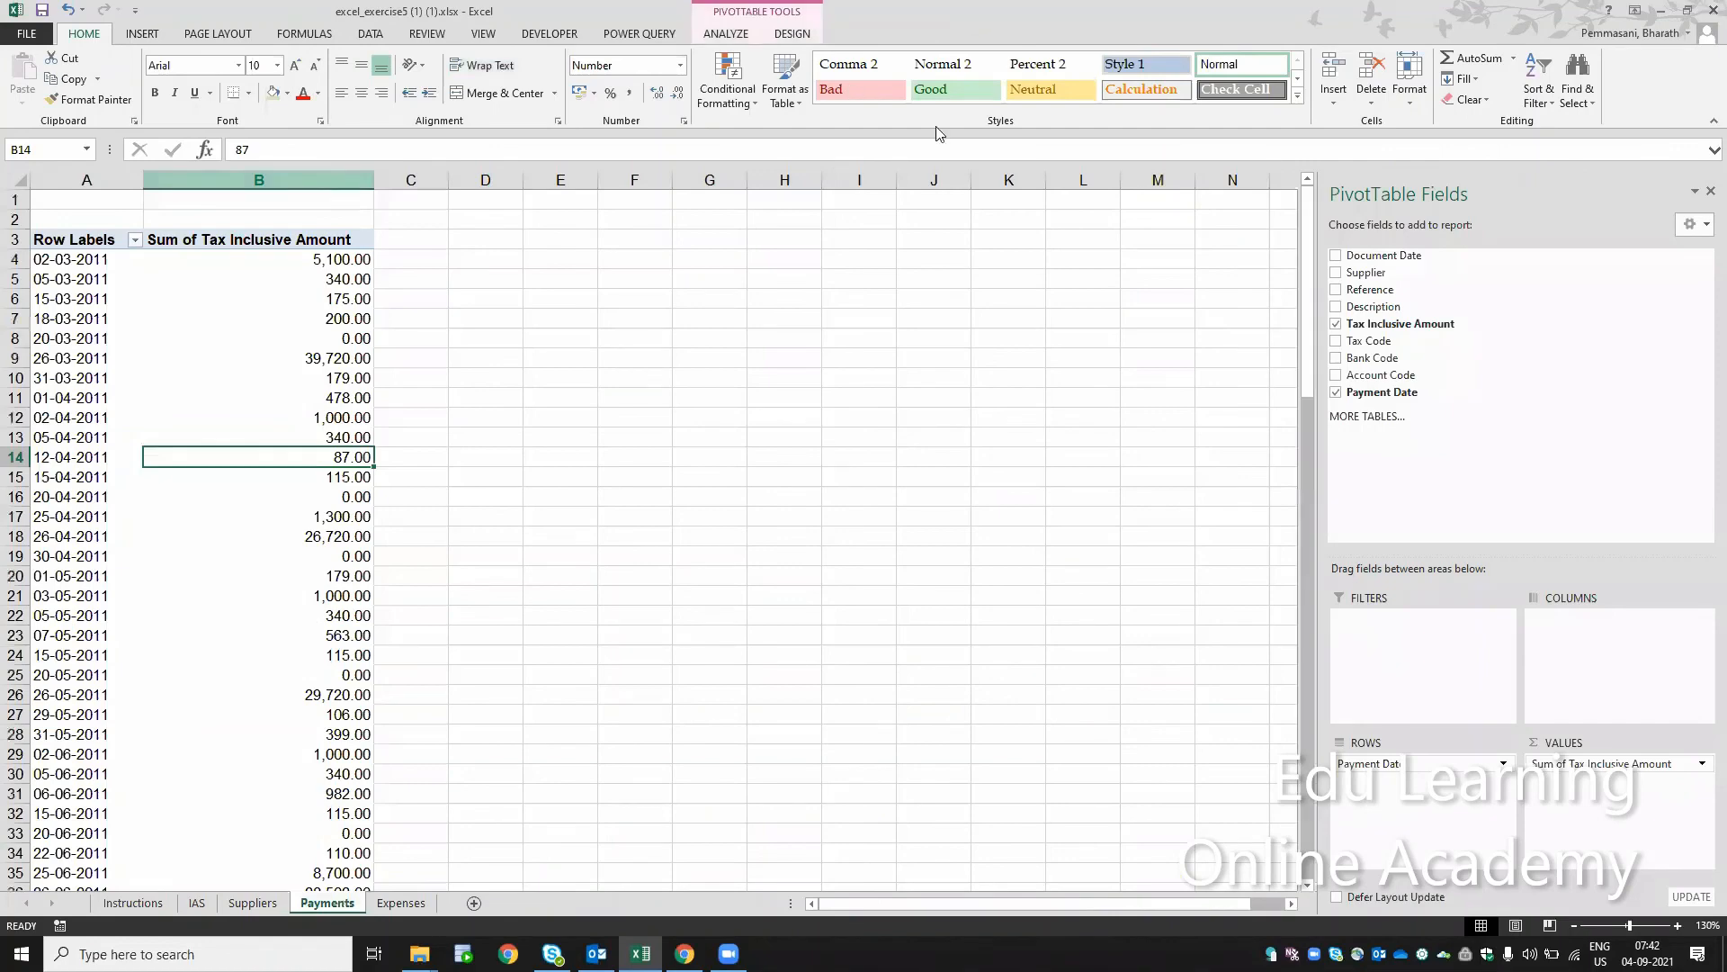